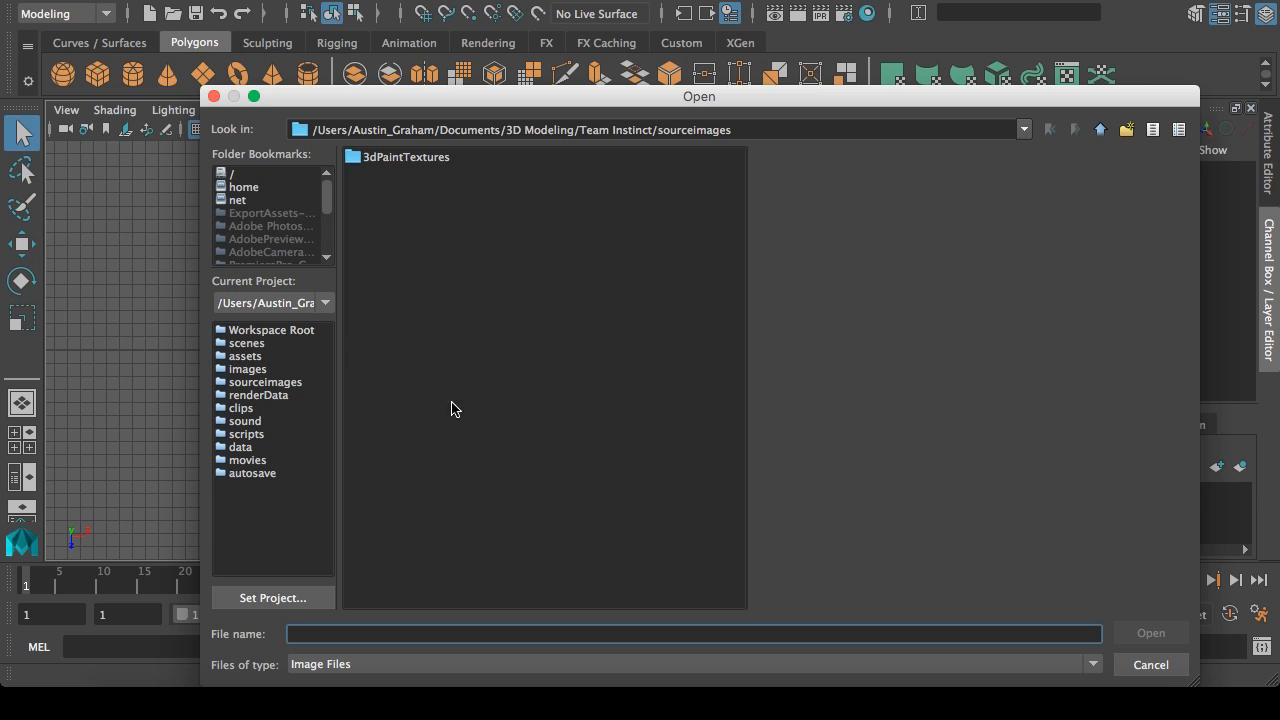
Step: Load team-instinct-cutout.png from the Desktop folder as the top view's reference image plane
click(1101, 130)
click(1101, 130)
click(1101, 130)
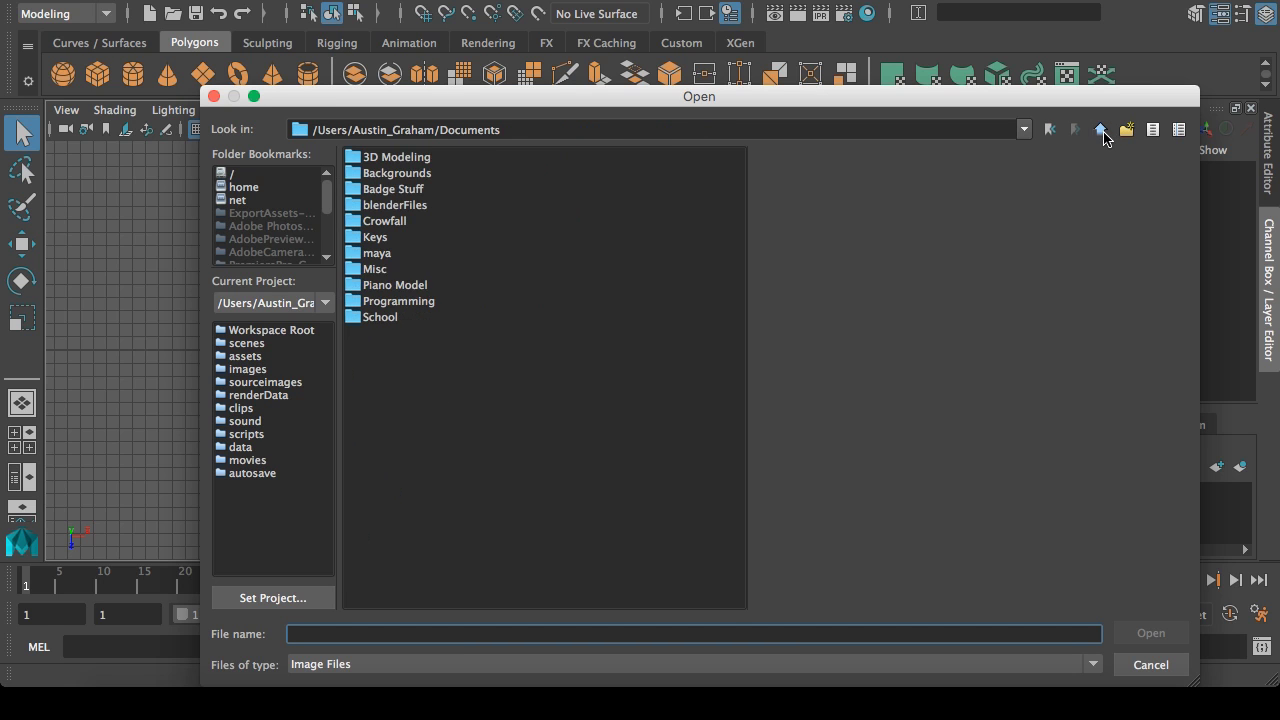
click(1101, 130)
double_click(385, 205)
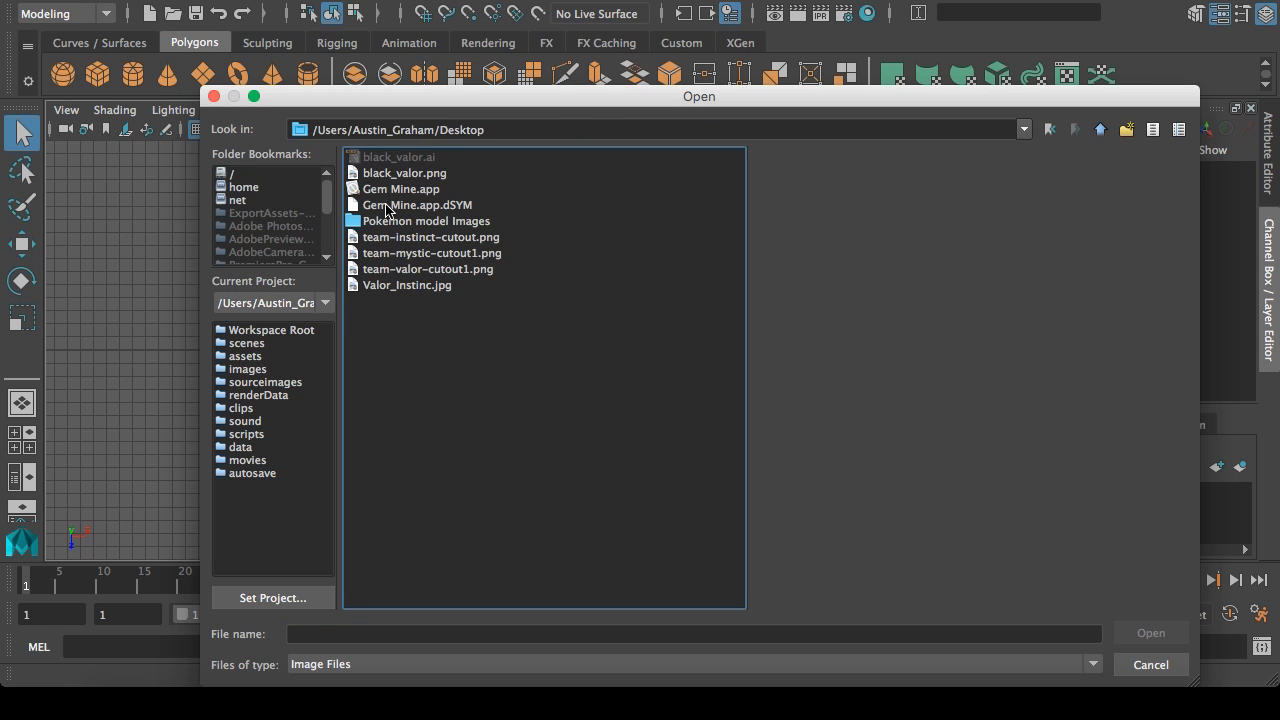
click(418, 270)
click(416, 255)
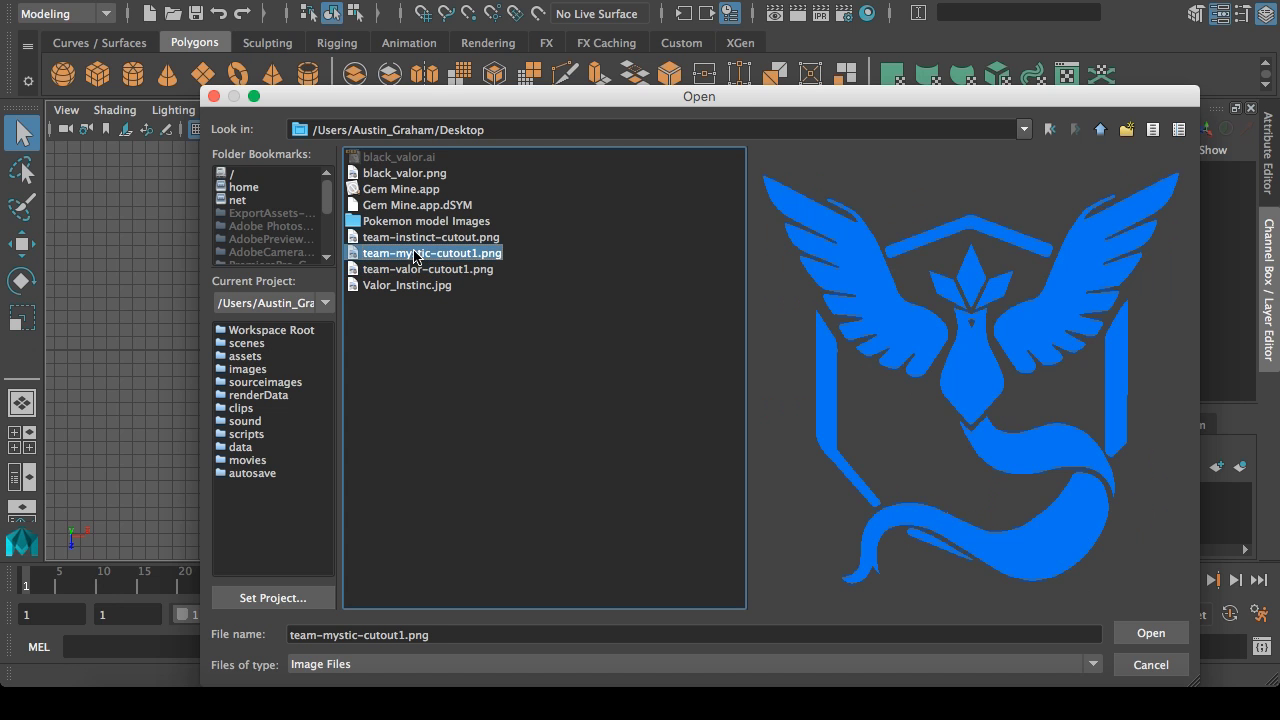
click(413, 239)
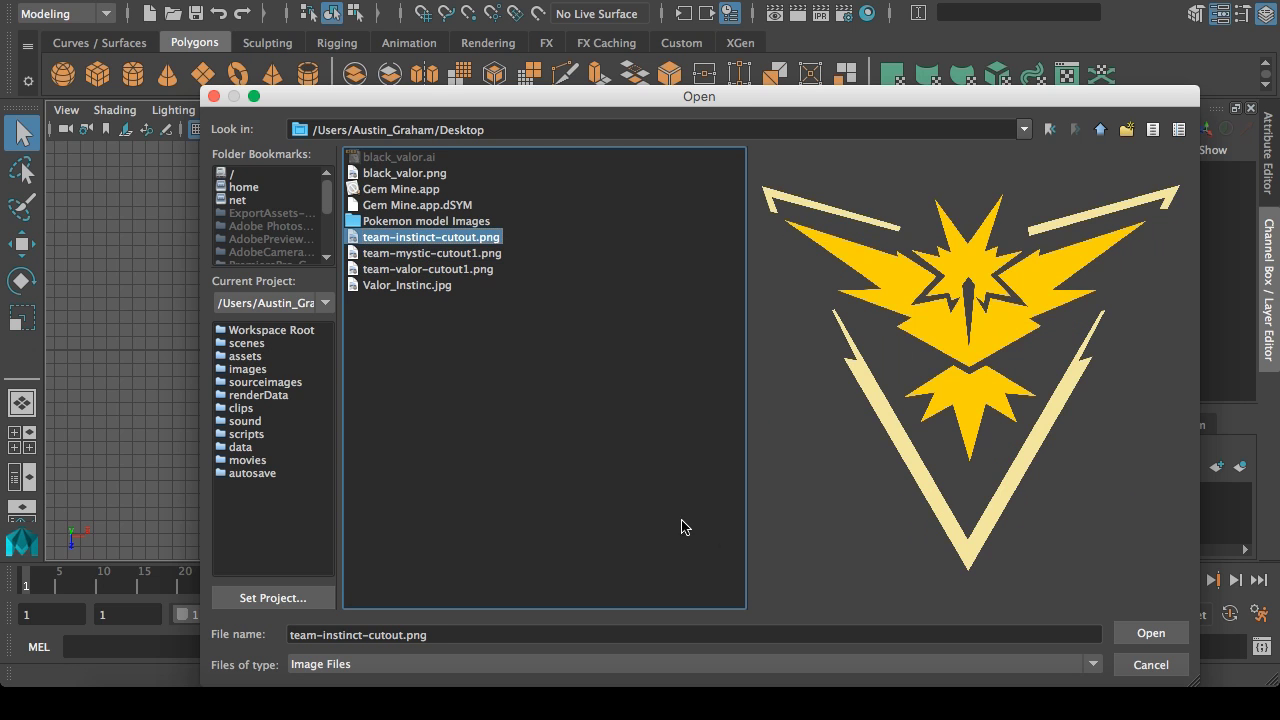
click(1150, 633)
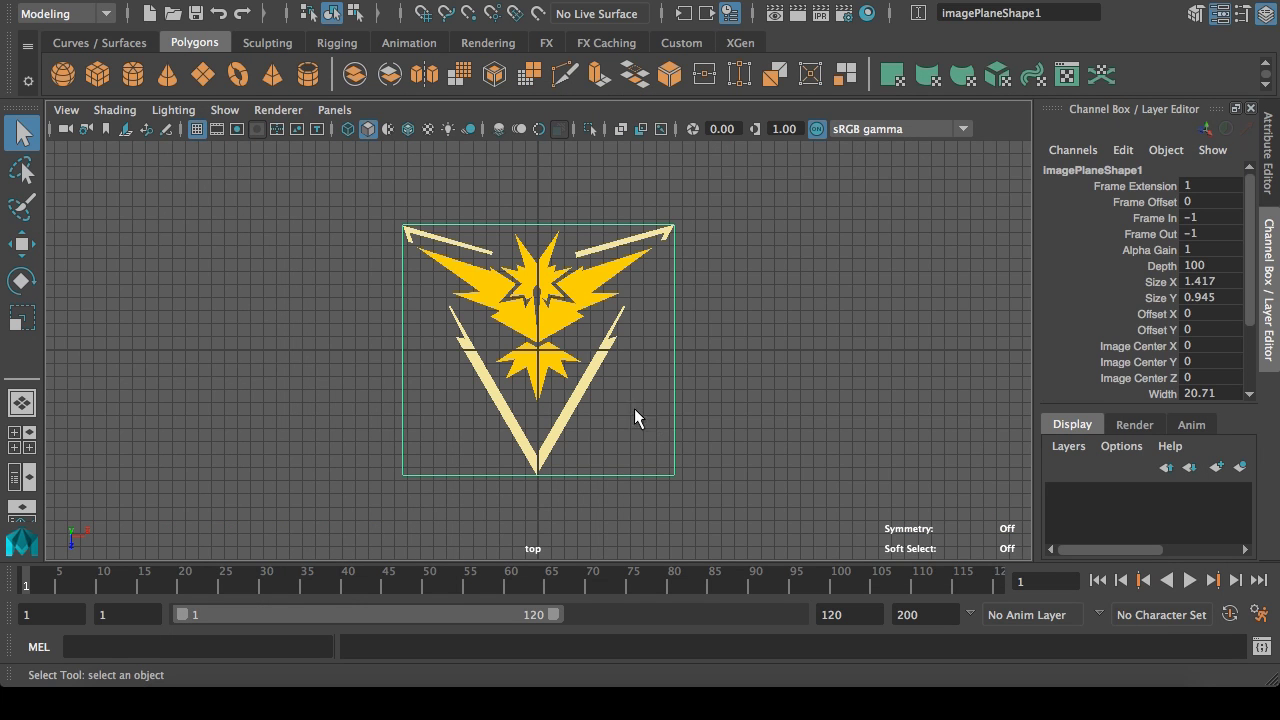
Step: Select imagePlane1 through the Outliner, move it along X to about 0.092 to centre the emblem on the axis, and deselect it
scroll(605, 410, up, 6)
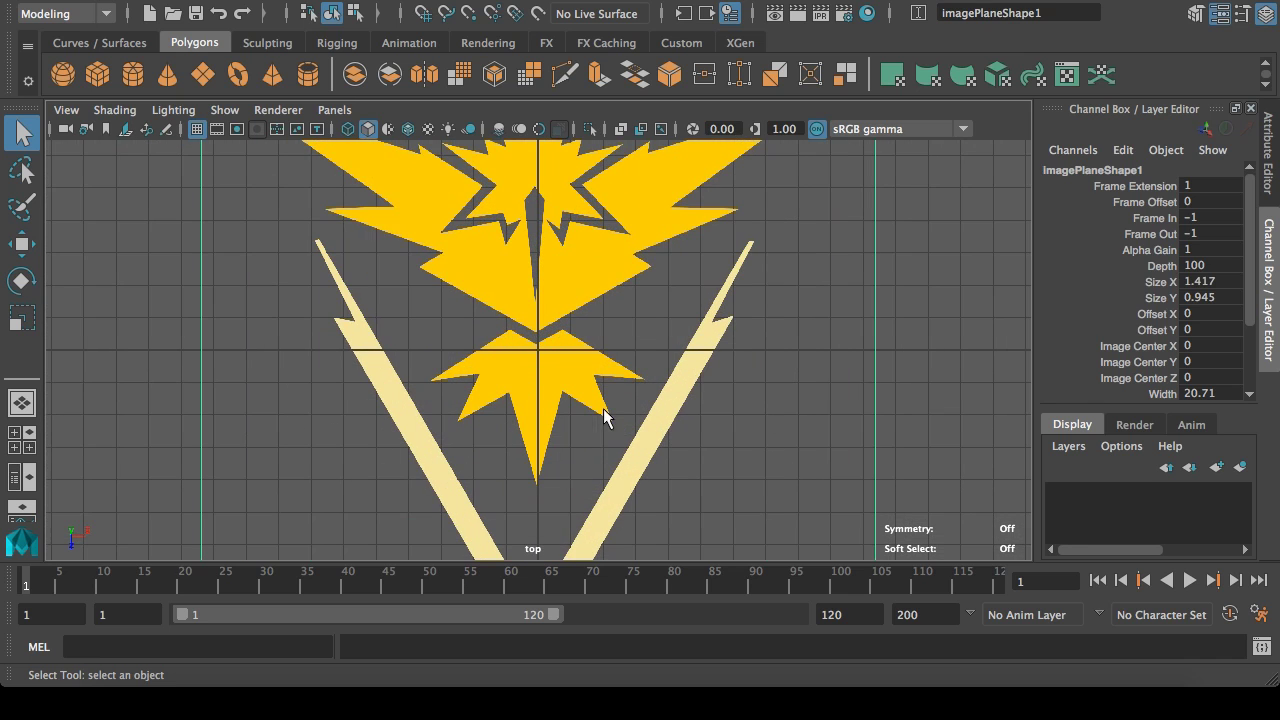
click(553, 344)
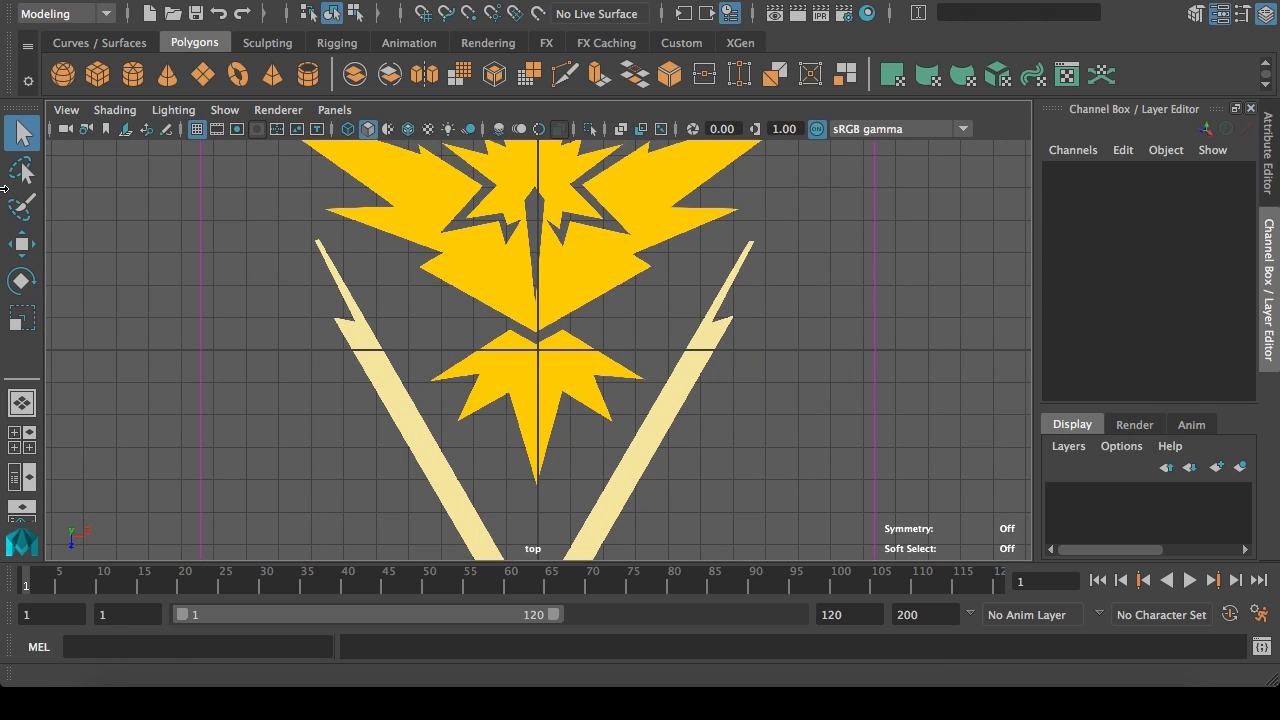
click(22, 243)
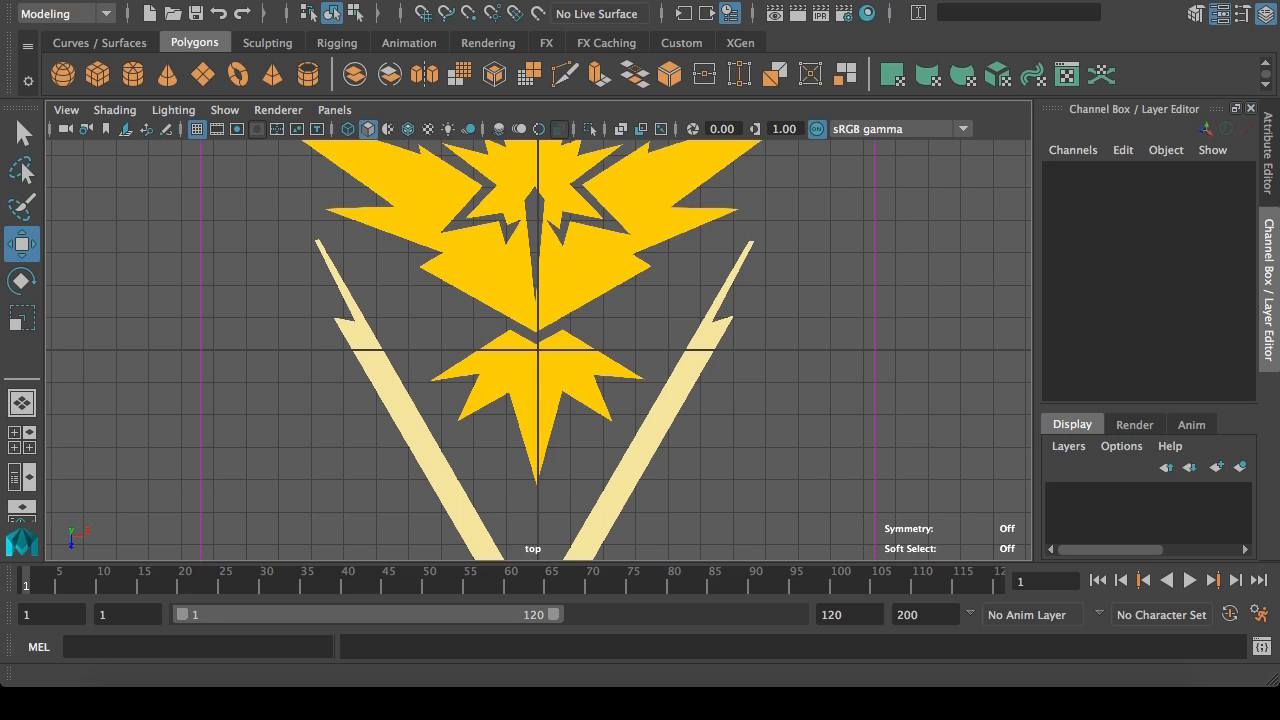
click(460, 1)
click(500, 152)
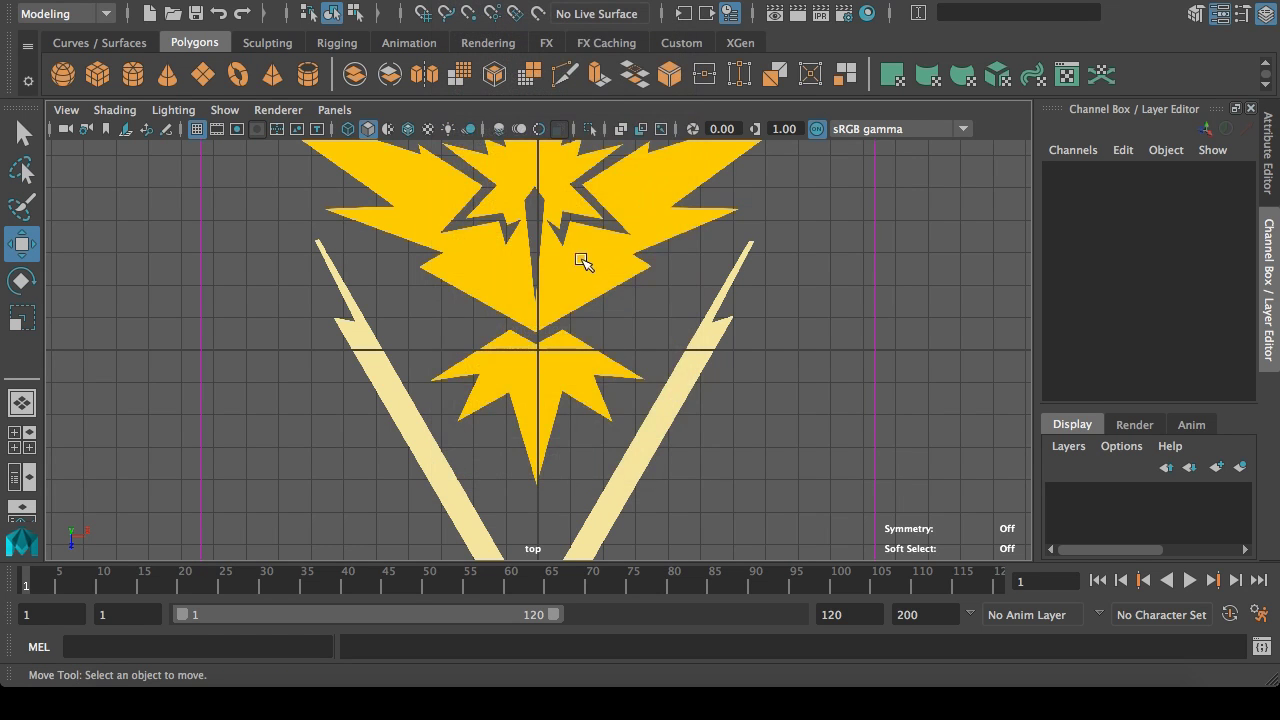
click(548, 278)
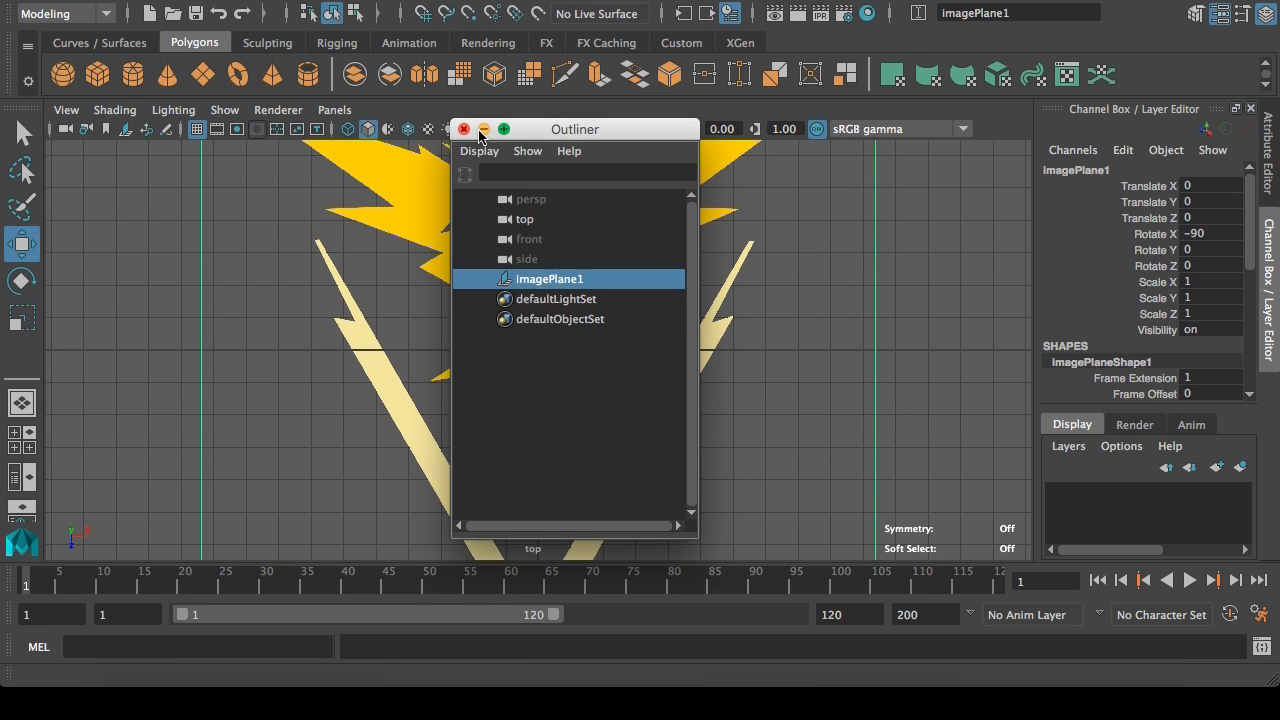
click(483, 130)
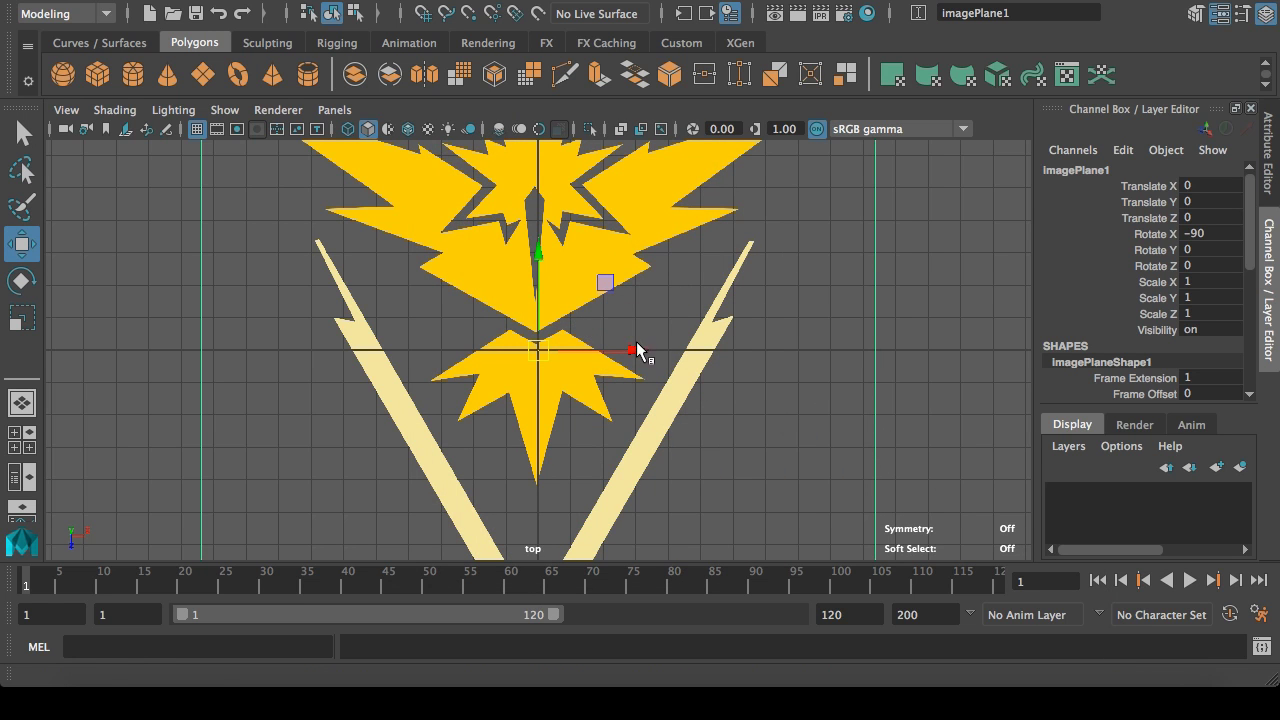
drag(634, 356, 638, 352)
key(q)
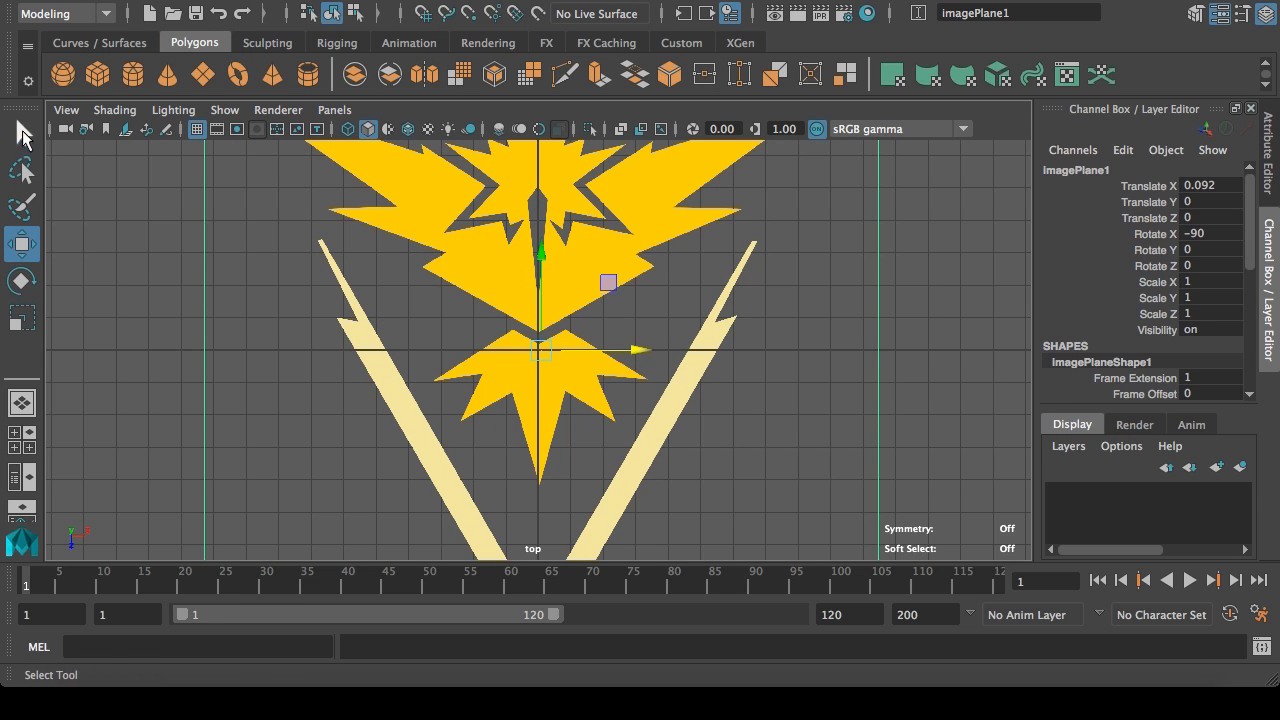
click(121, 257)
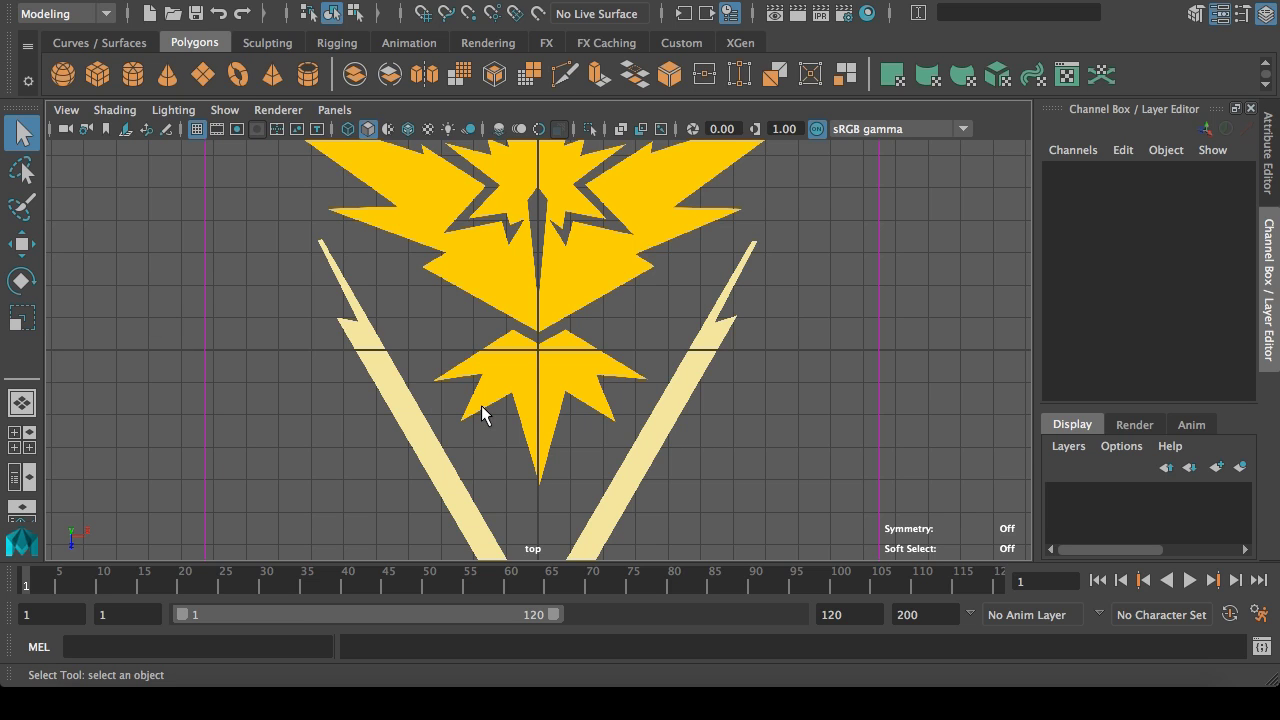
Step: Create a polygon cube at the origin and set the modeling symmetry to Object X
click(94, 74)
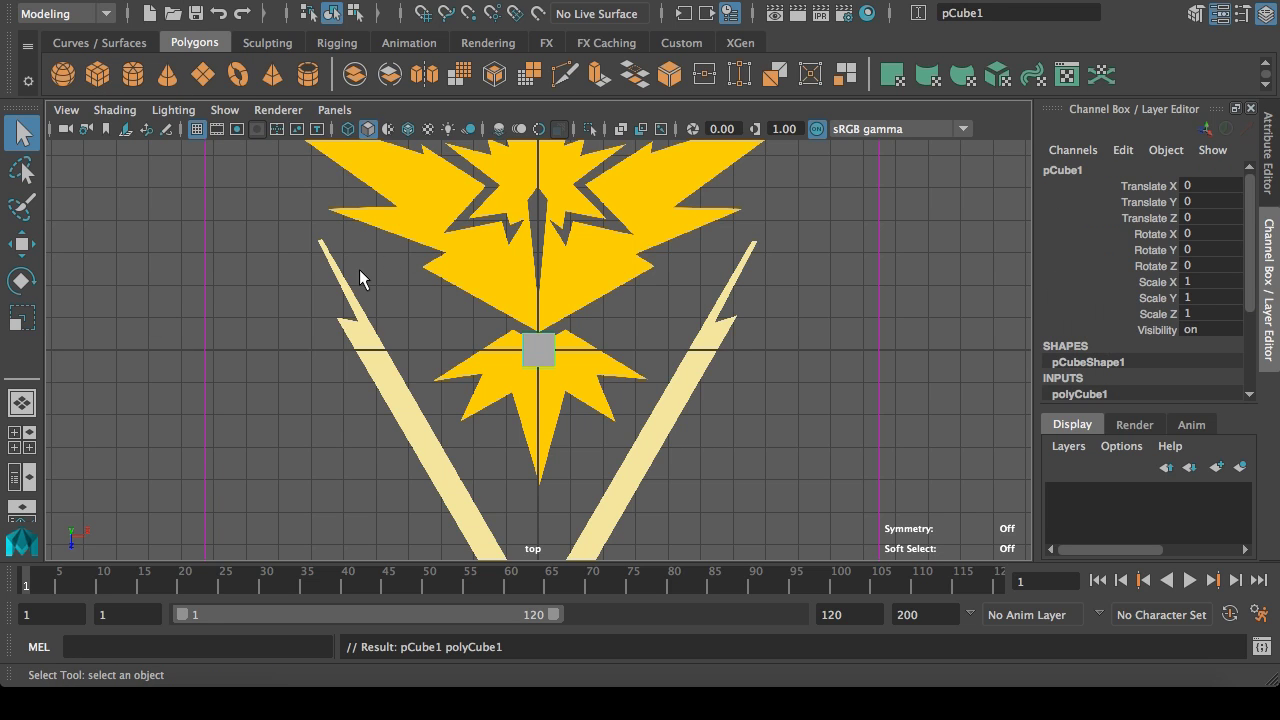
key(space)
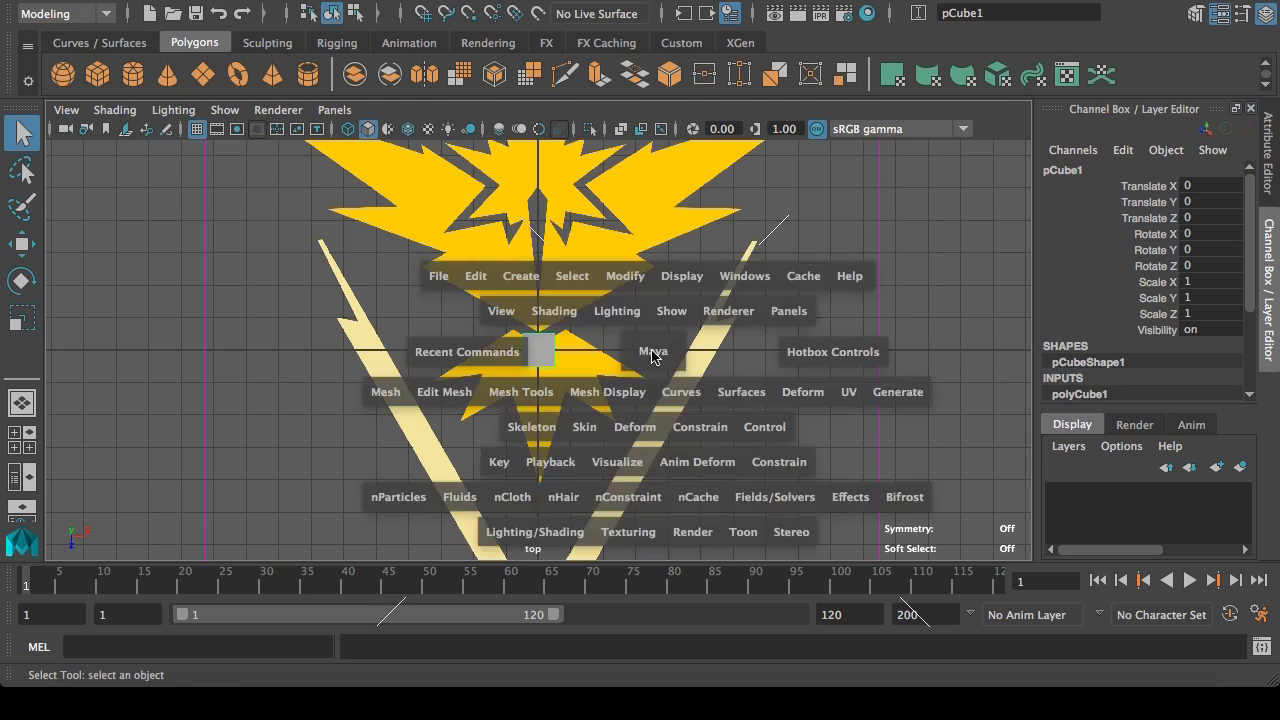
key(space)
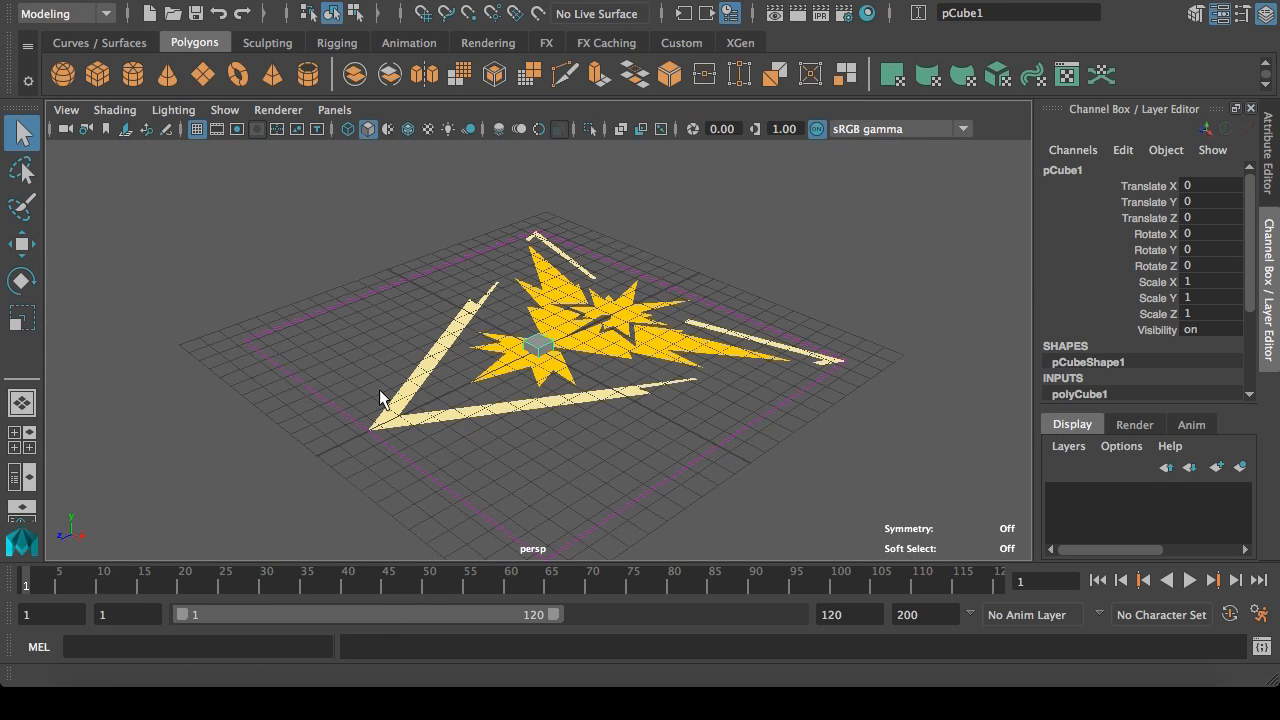
alt+drag(379, 389, 645, 393)
scroll(612, 416, up, 10)
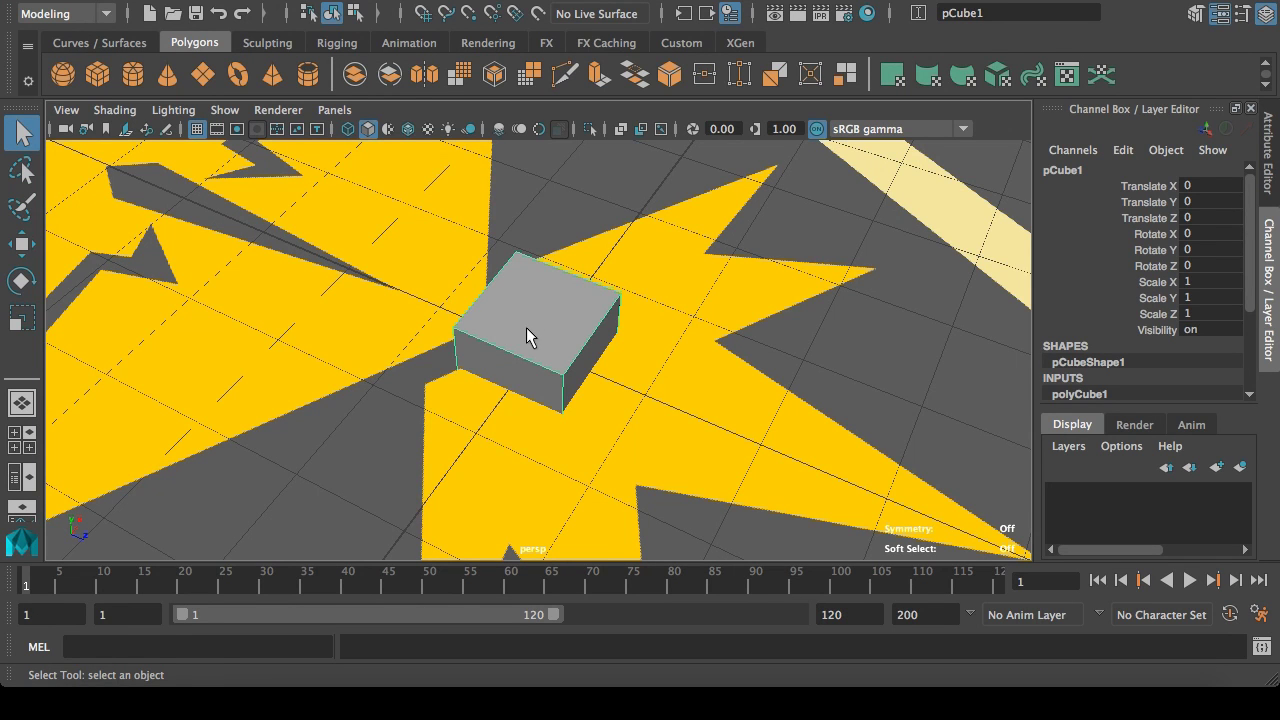
click(1197, 14)
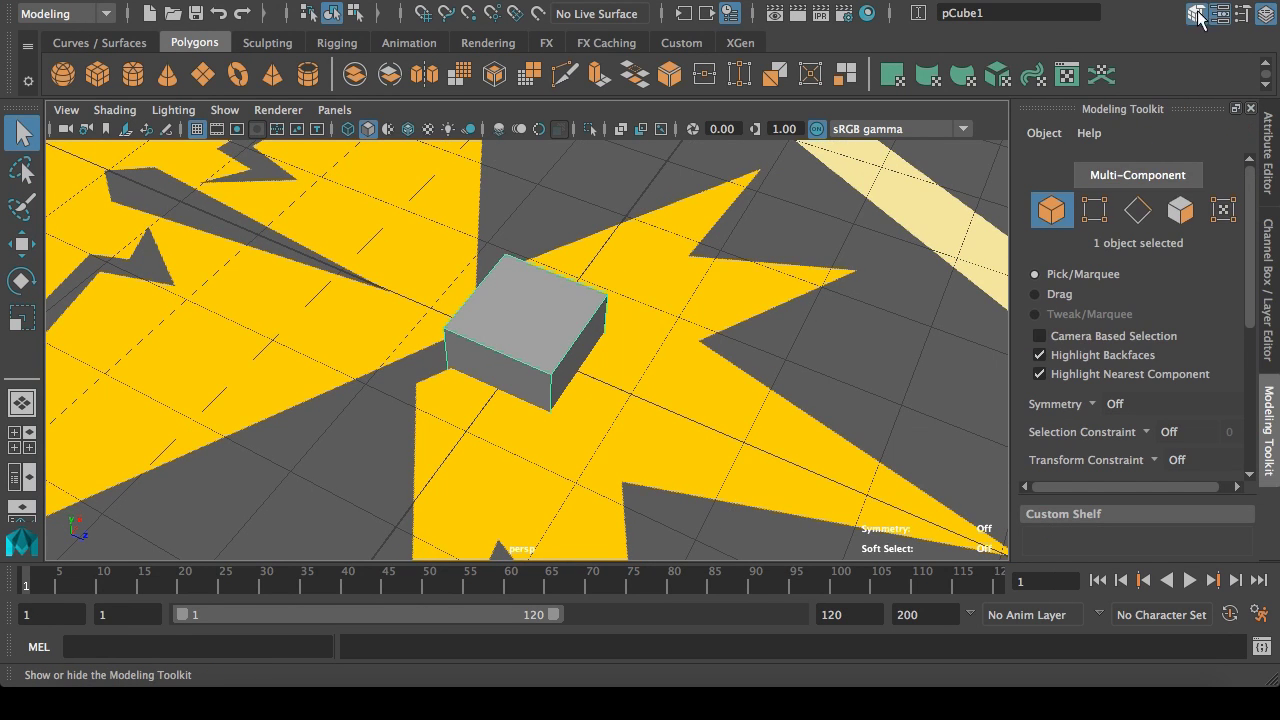
scroll(1147, 292, down, 2)
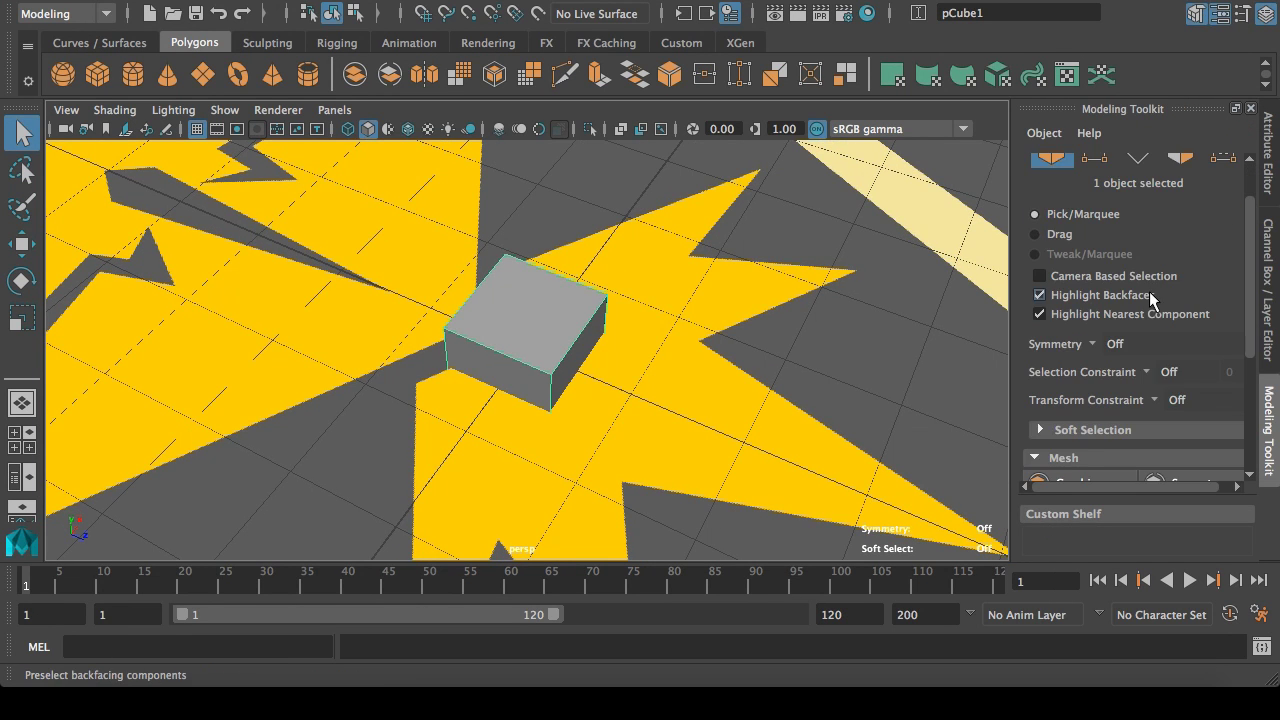
click(1092, 343)
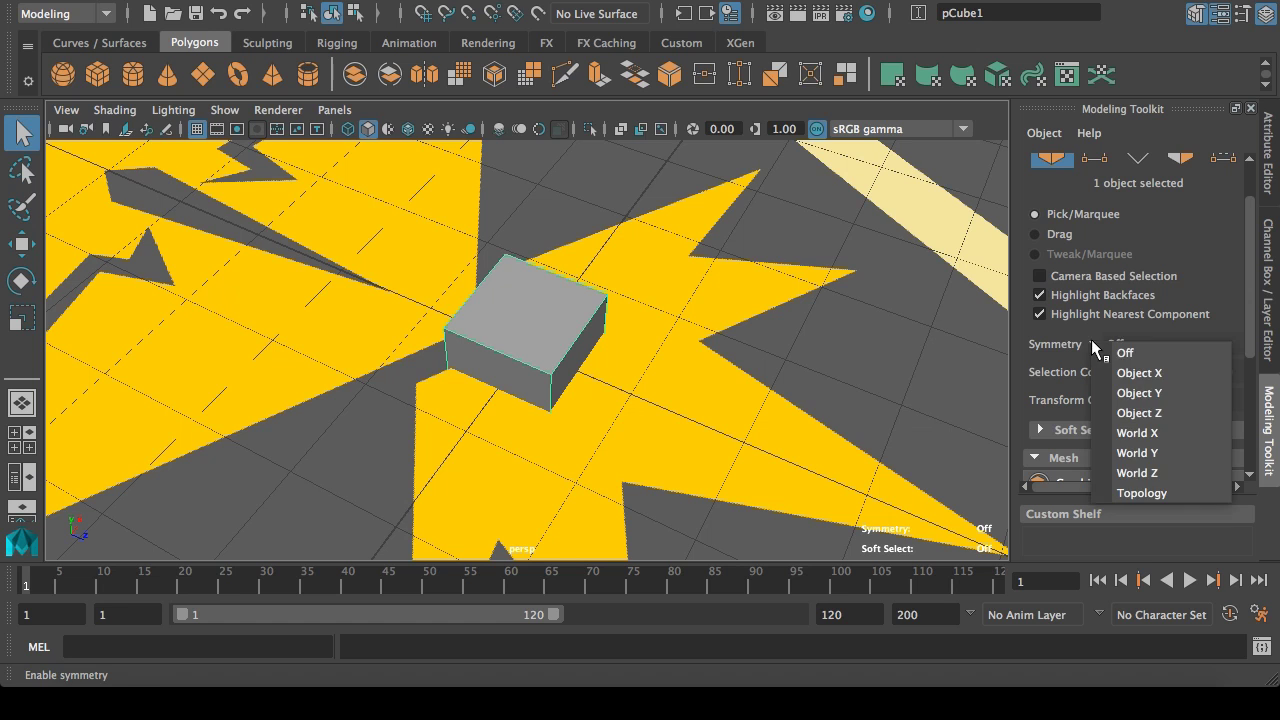
click(1143, 373)
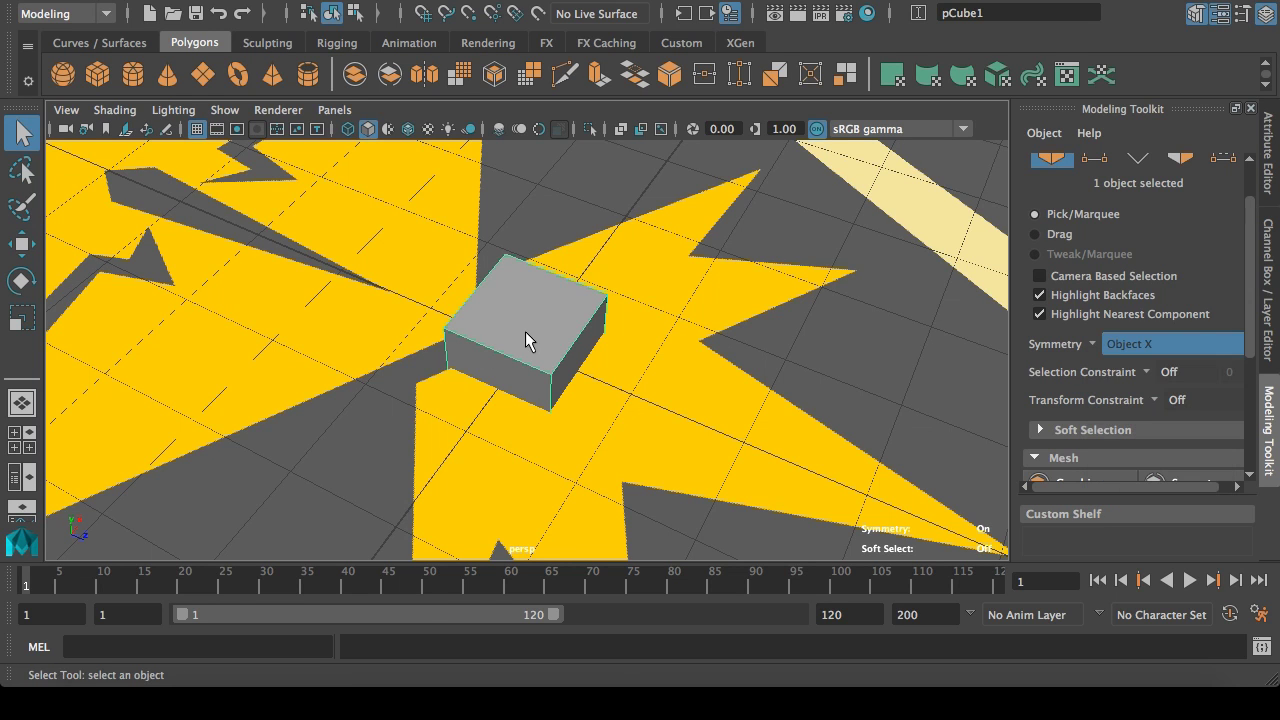
Step: Select the cube's four edges running along Z and connect them to add an edge loop across the middle
right_click(526, 284)
click(524, 234)
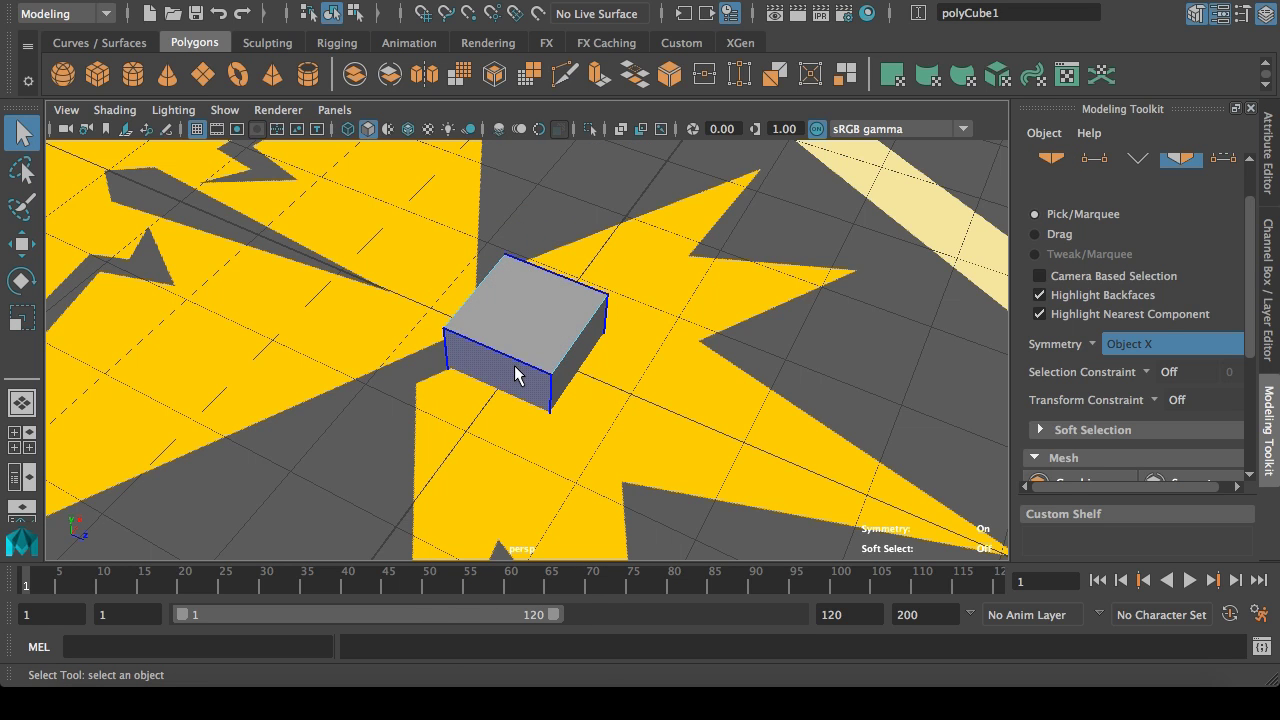
right_click(515, 373)
click(514, 123)
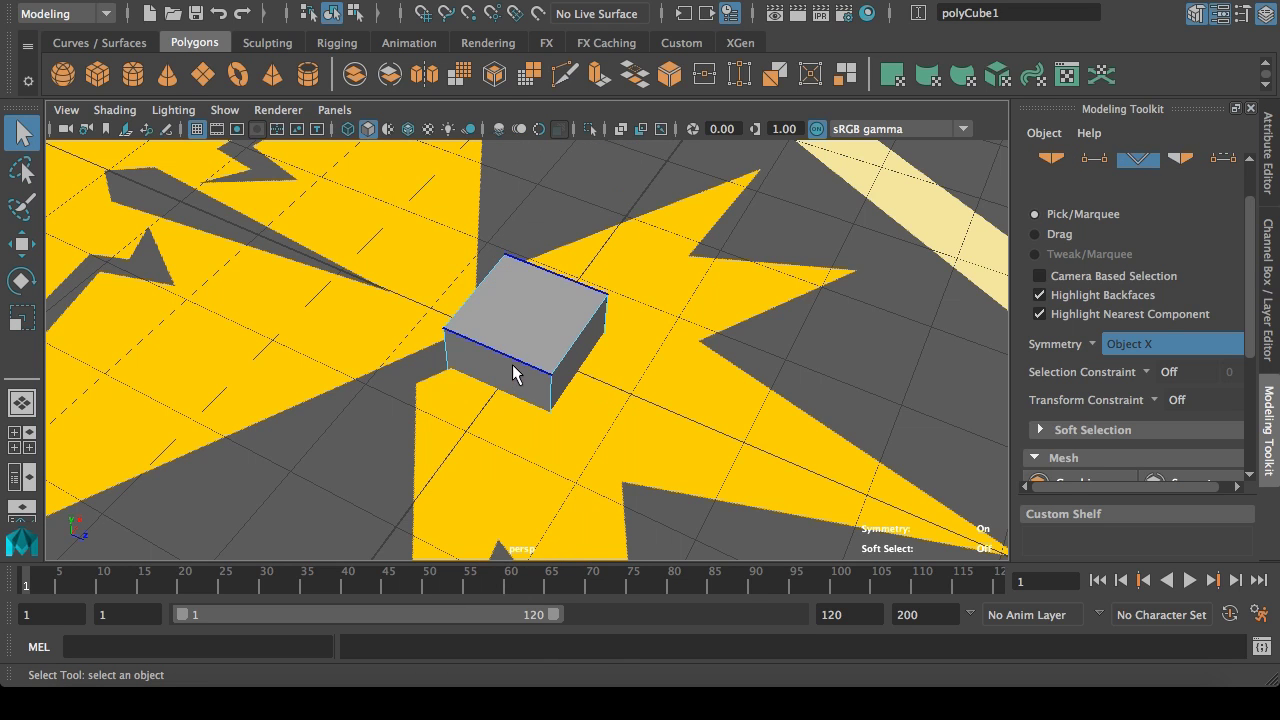
click(513, 375)
alt+drag(520, 397, 512, 337)
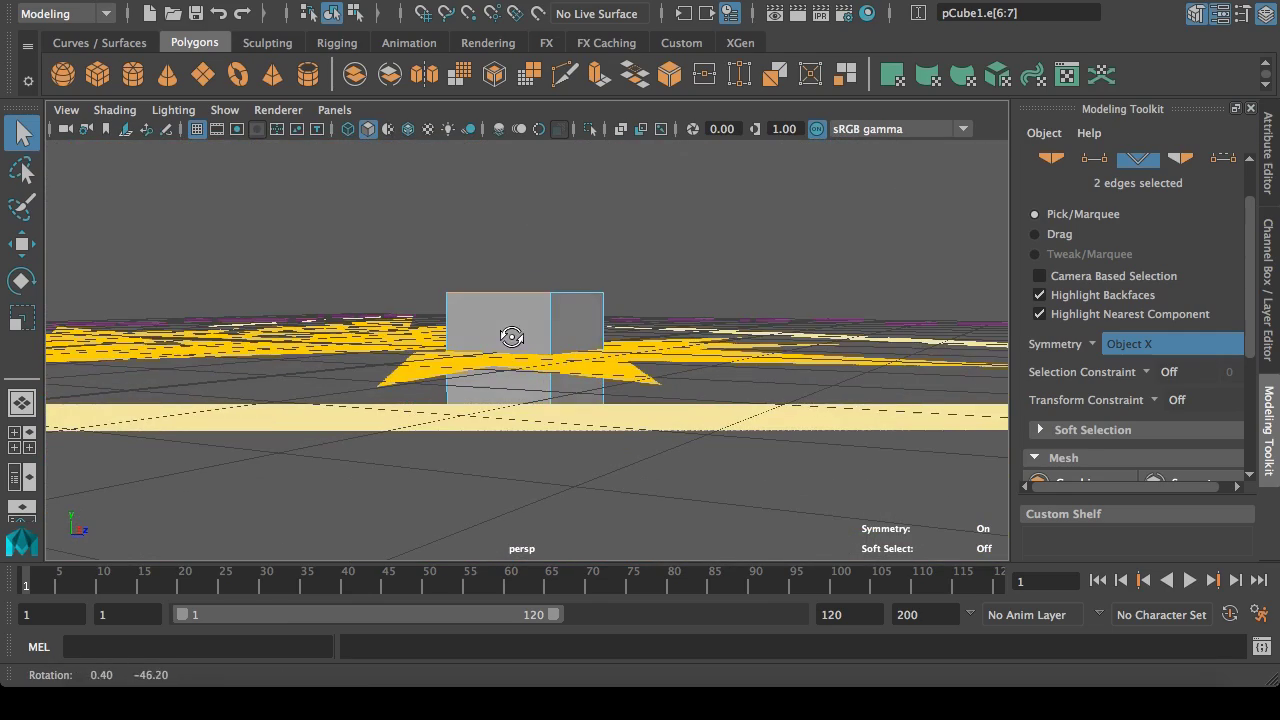
mouse_move(503, 418)
alt+mouse_down()
mouse_move(560, 412)
mouse_move(515, 405)
alt+mouse_up()
shift+click(516, 403)
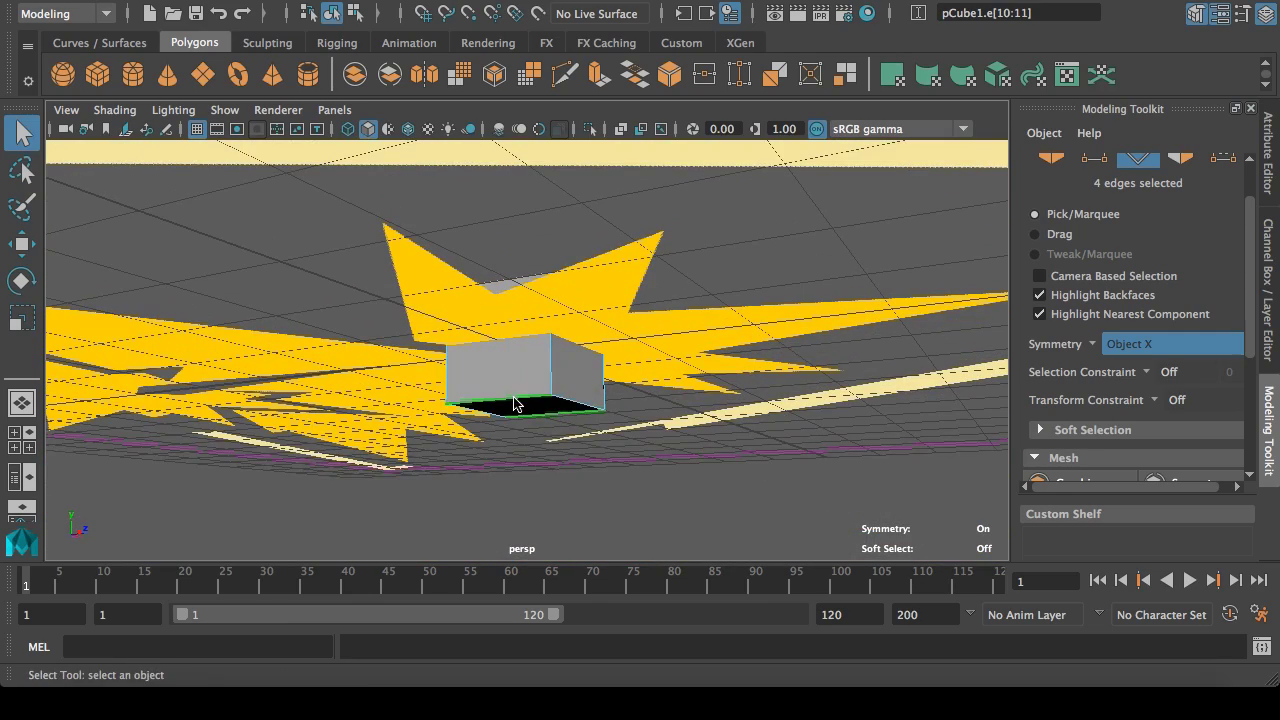
alt+drag(560, 368, 586, 448)
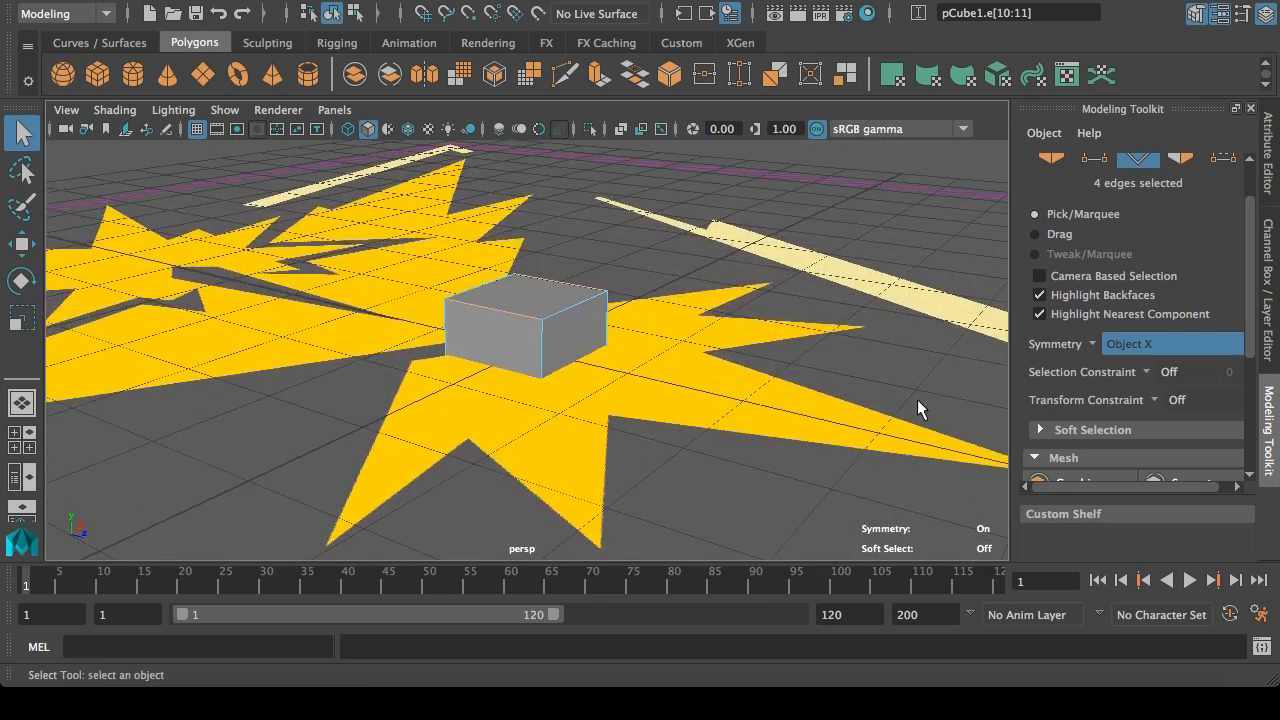
click(598, 1)
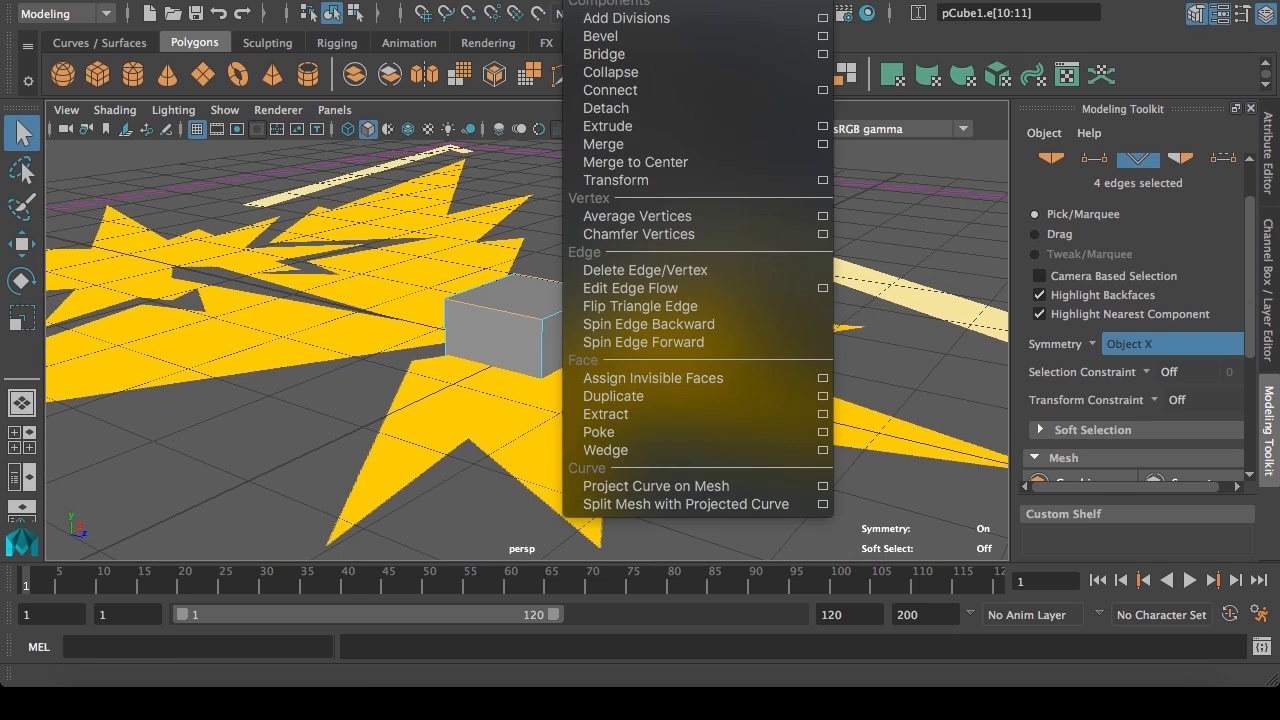
click(660, 91)
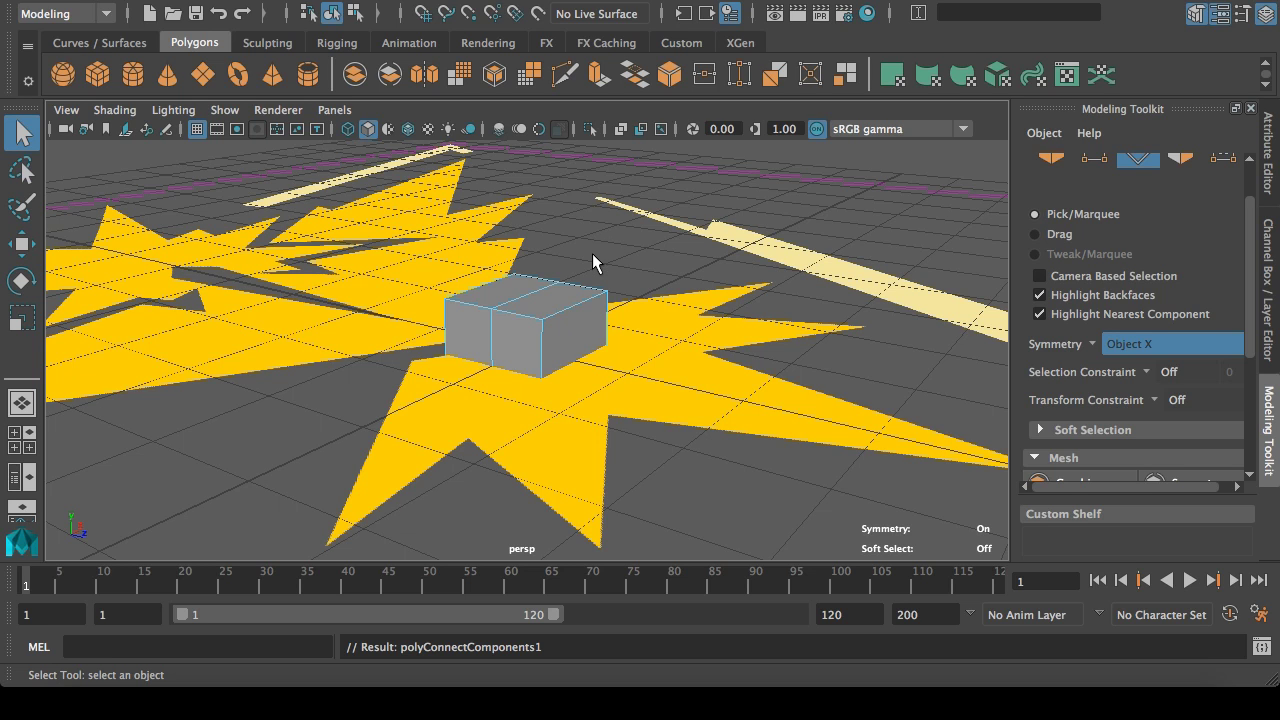
Step: Select the cube's four outer edges running along X and connect them to add a lengthwise centre edge loop
alt+drag(541, 316, 757, 380)
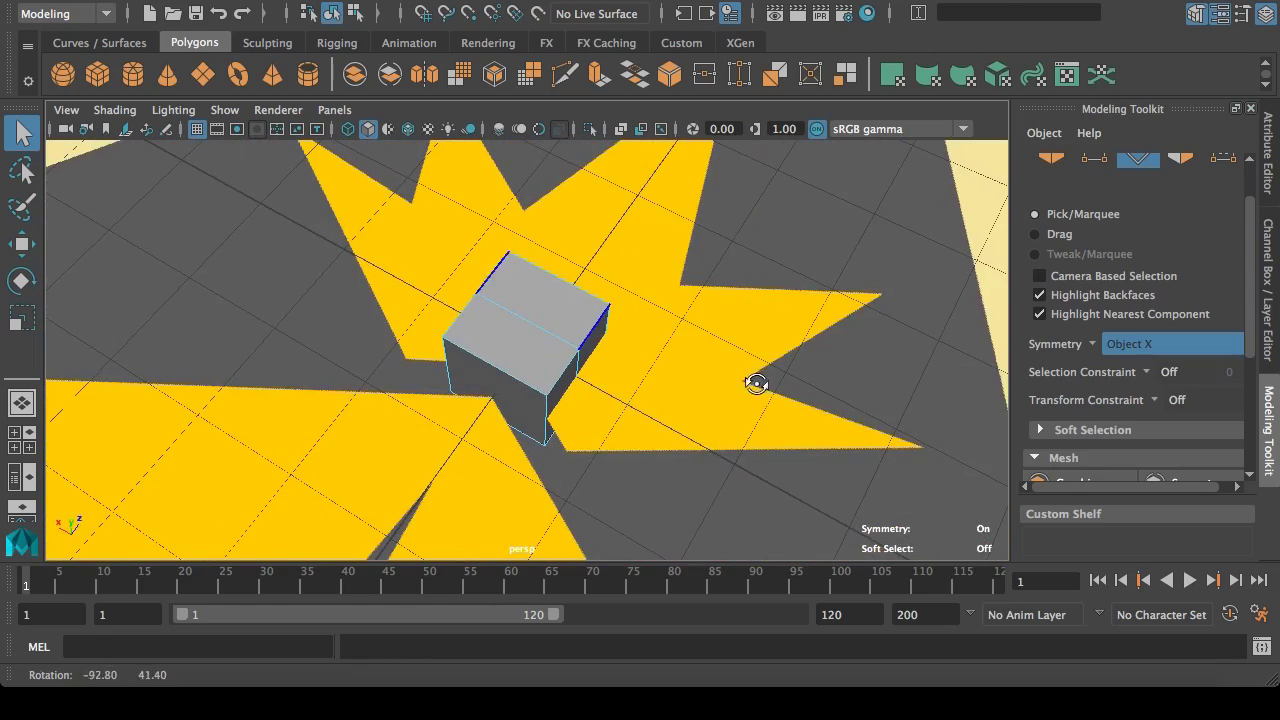
click(487, 384)
shift+click(512, 425)
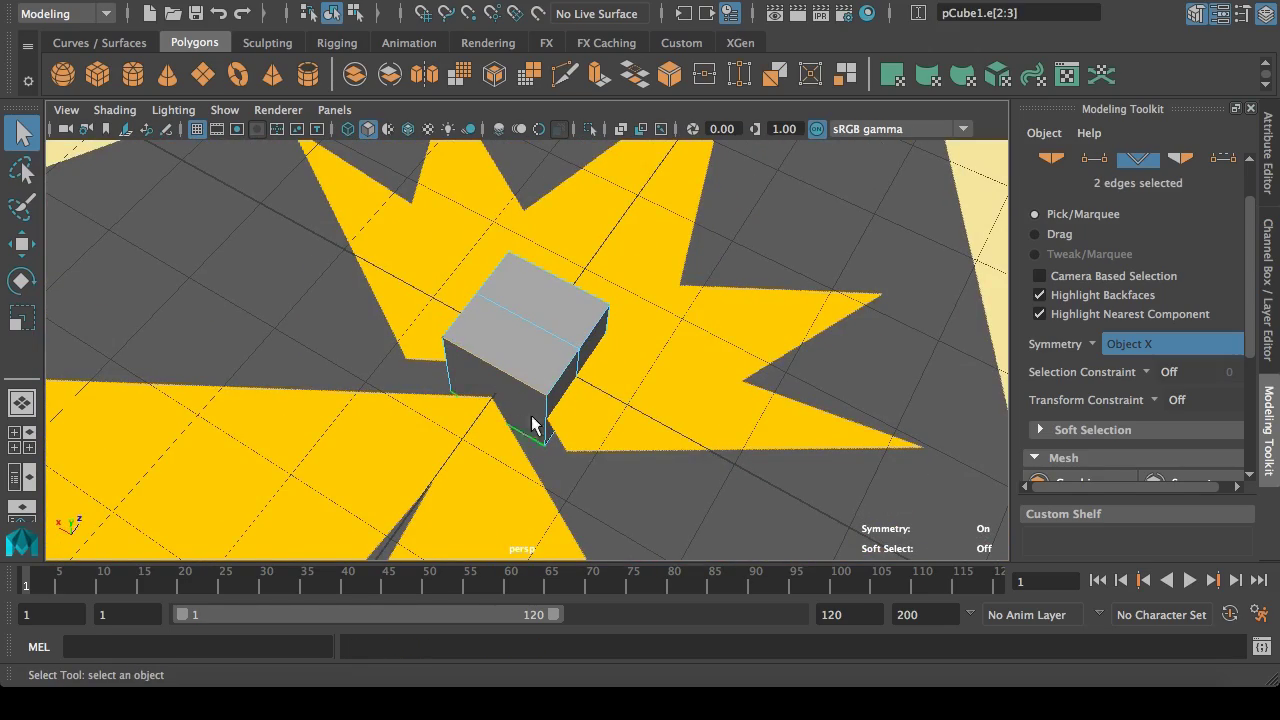
shift+click(588, 303)
alt+drag(654, 329, 512, 348)
shift+click(563, 395)
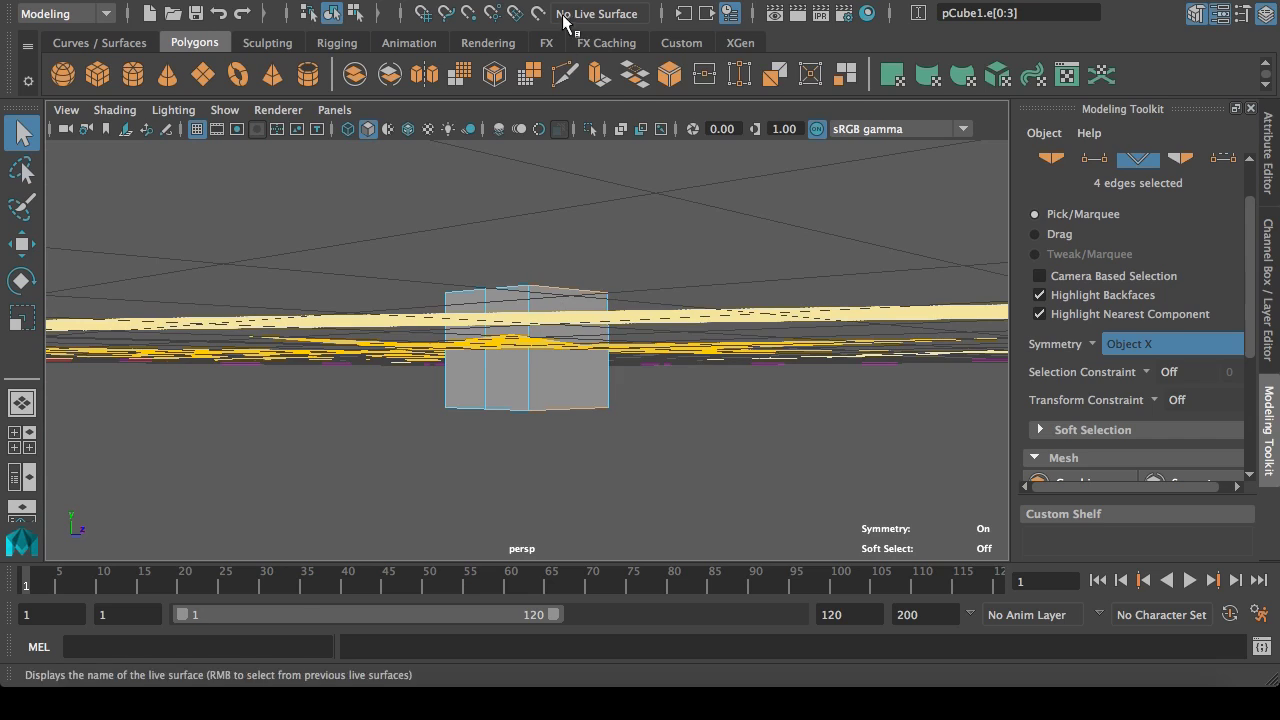
mouse_move(624, 92)
shift+right_down()
mouse_move(626, 106)
mouse_move(626, 92)
shift+right_up()
Step: Move the vertical centre edge on the cube's end facing the upper emblem along Z to about -0.162, matching the reference's V-shaped notch
alt+drag(416, 318, 657, 424)
click(479, 388)
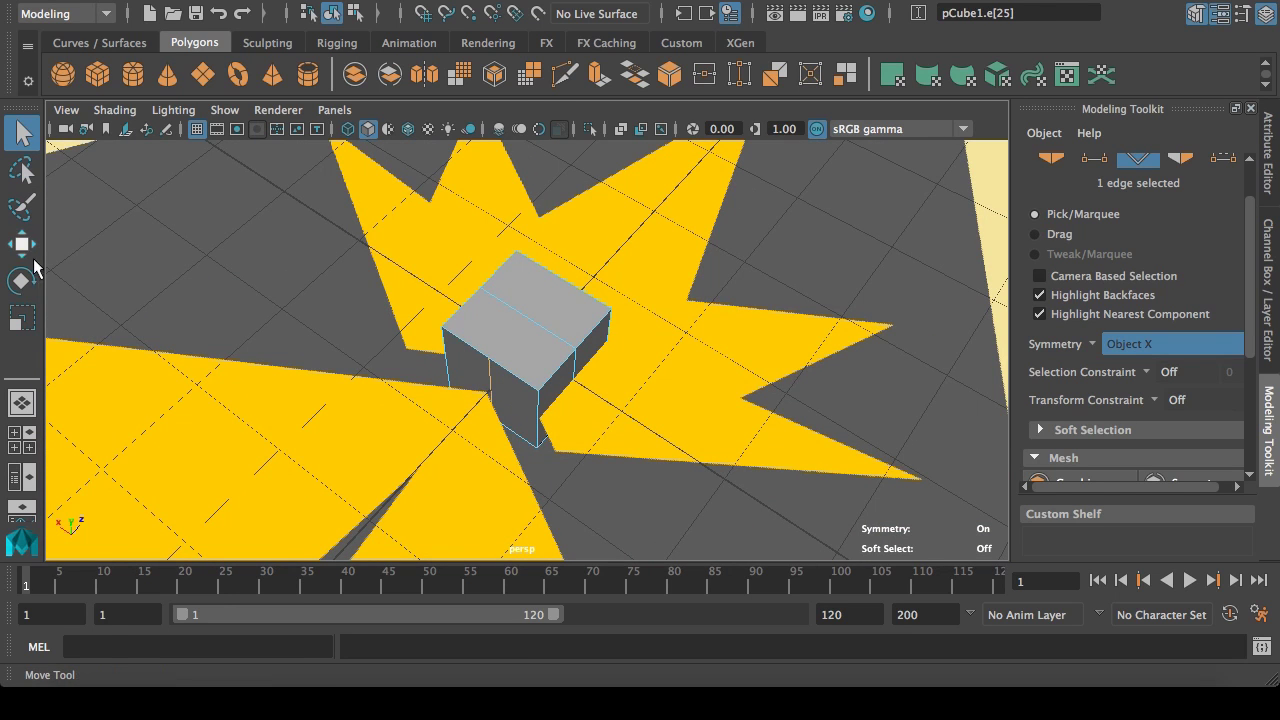
click(22, 244)
key(space)
key(space)
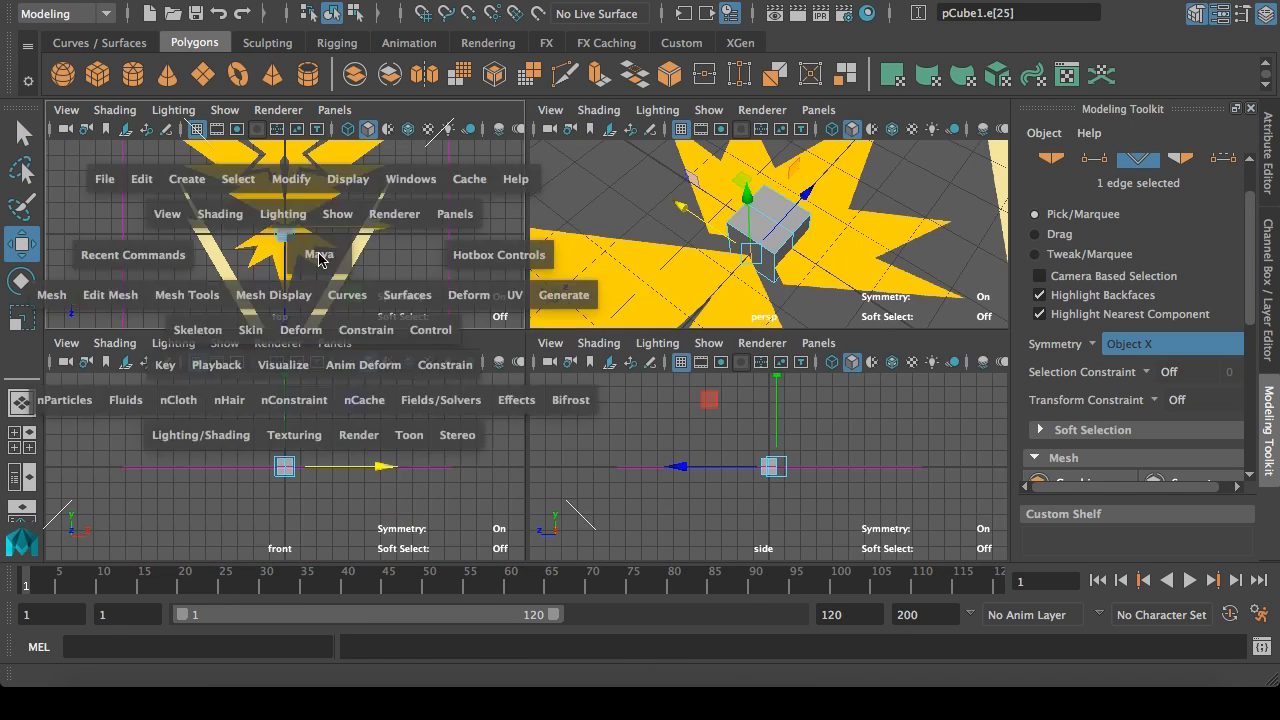
scroll(478, 348, up, 10)
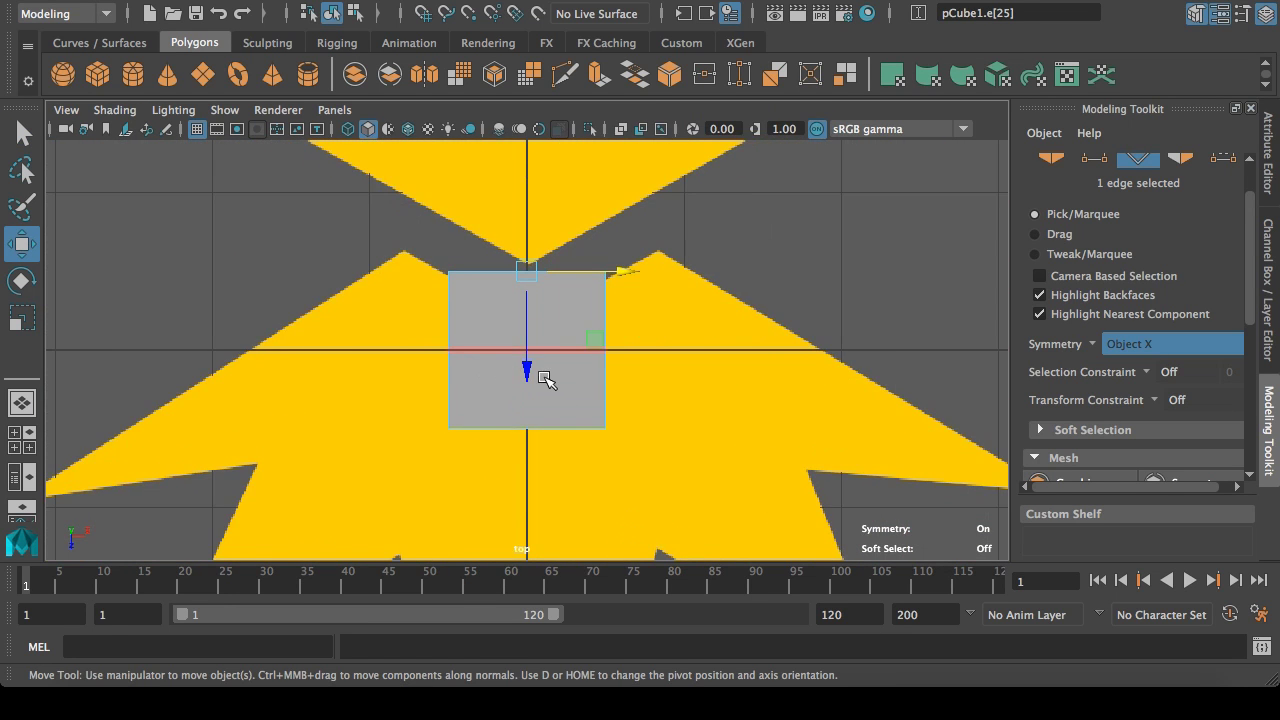
drag(531, 371, 528, 426)
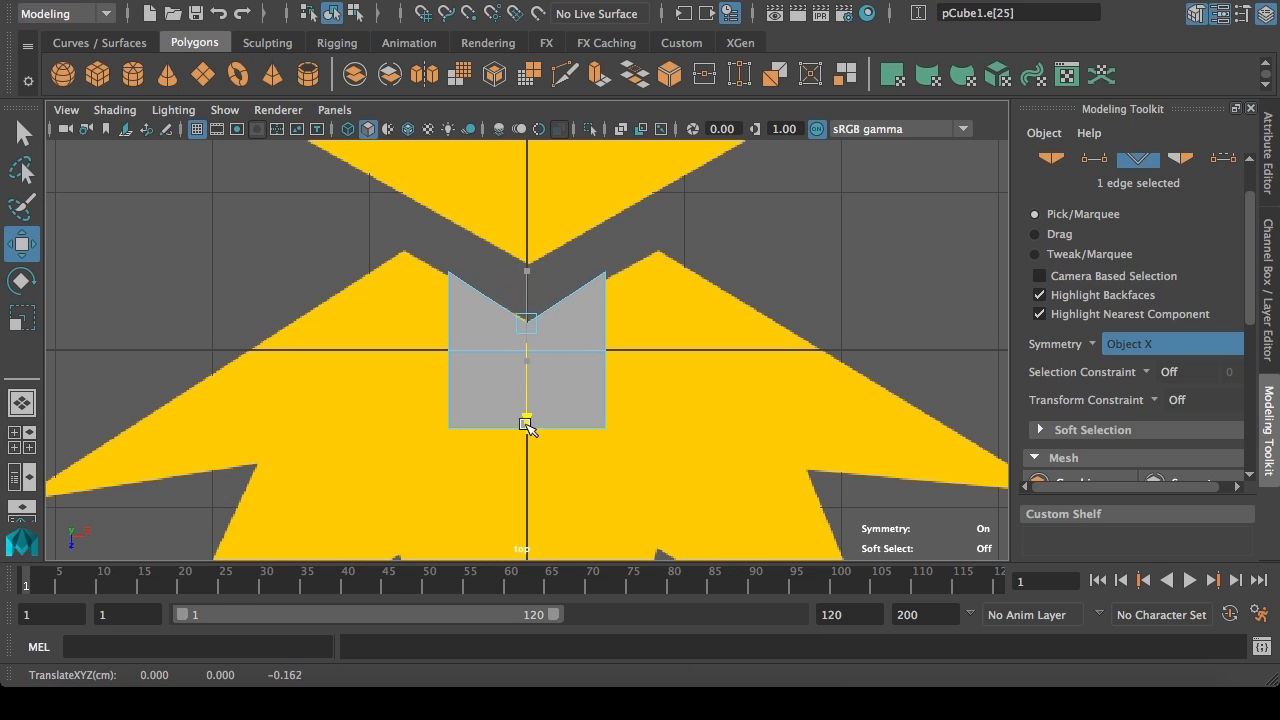
Step: Move the notched end's two outer corner edges outward to about X ±0.780 and Z -0.634, matching the reference's shoulder points
key(space)
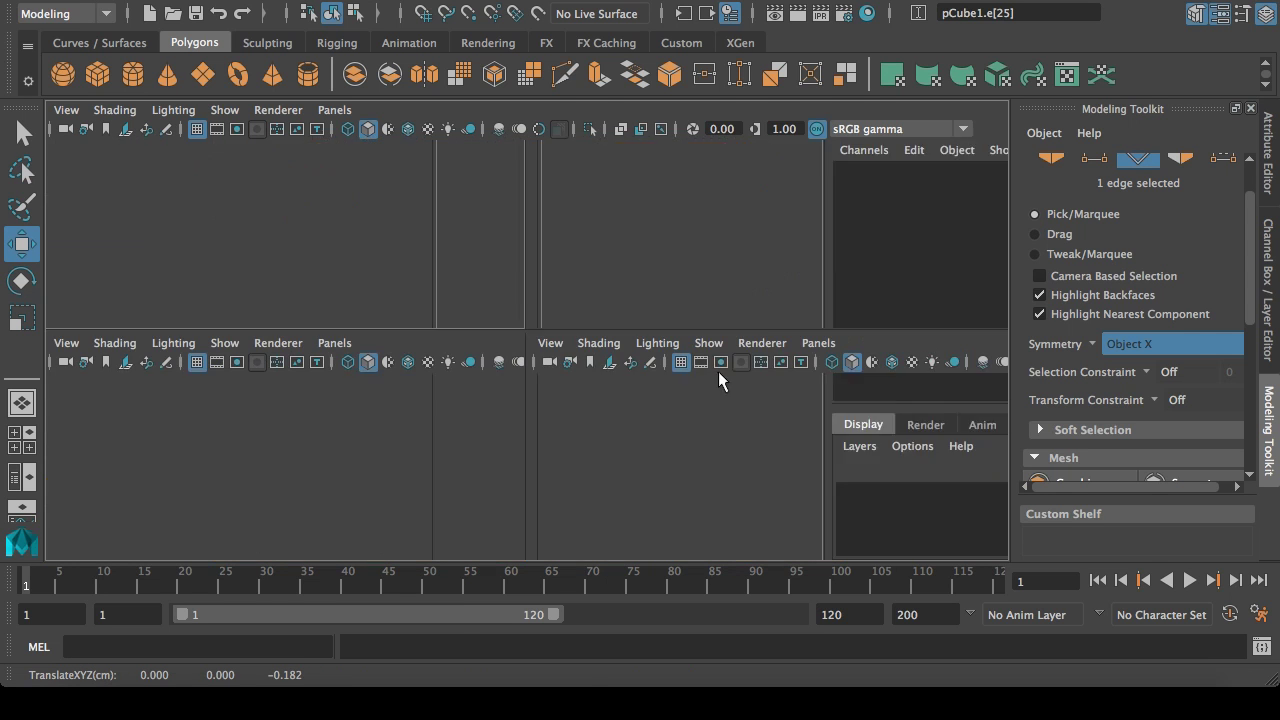
key(space)
shift+click(540, 394)
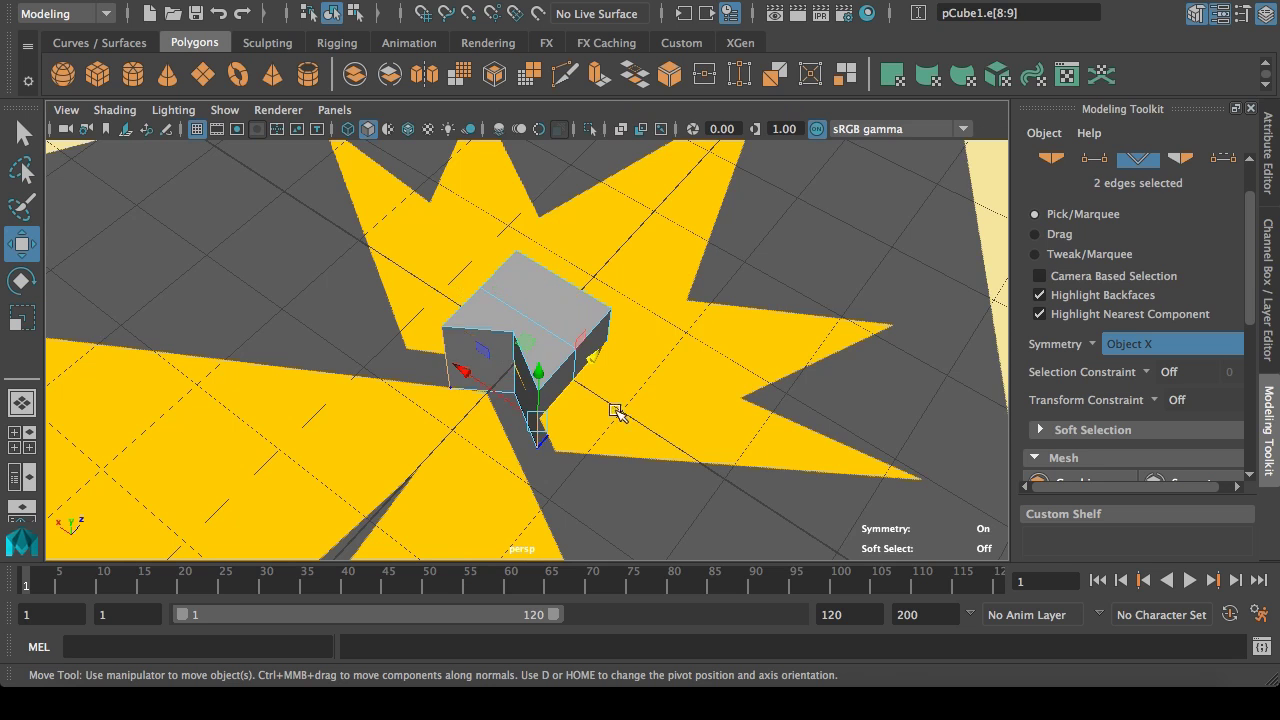
key(space)
key(space)
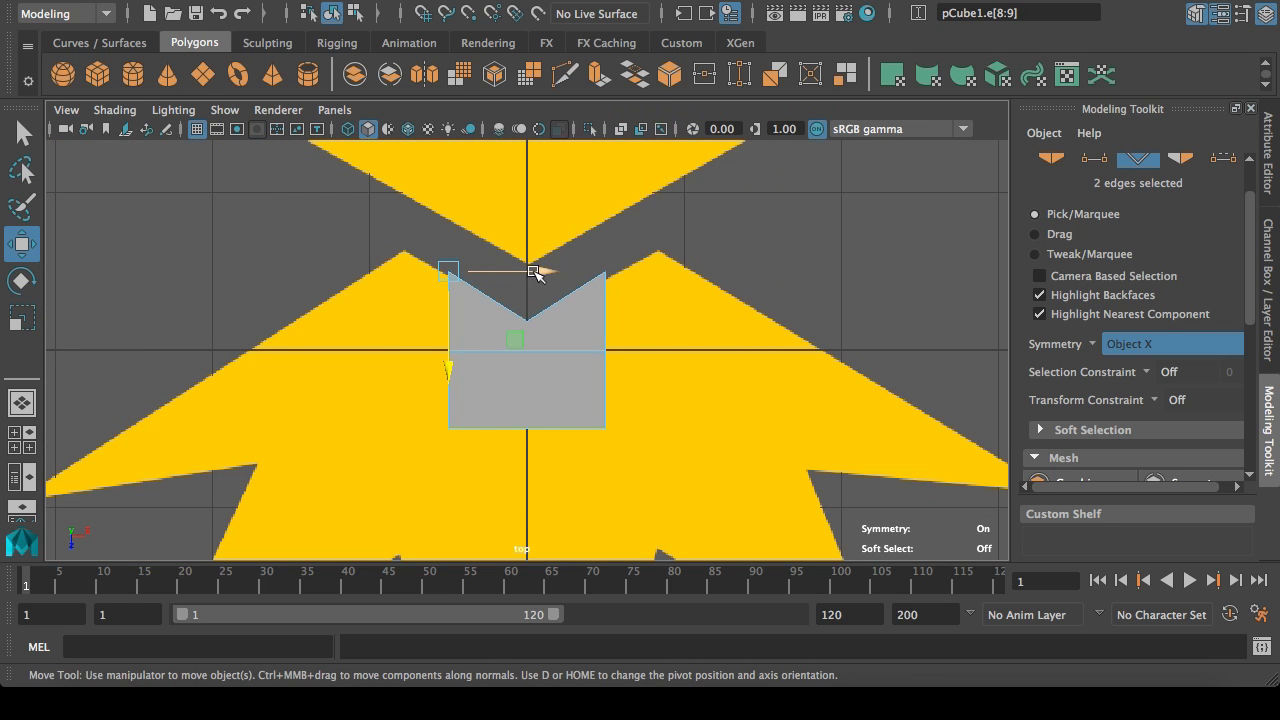
drag(548, 271, 502, 272)
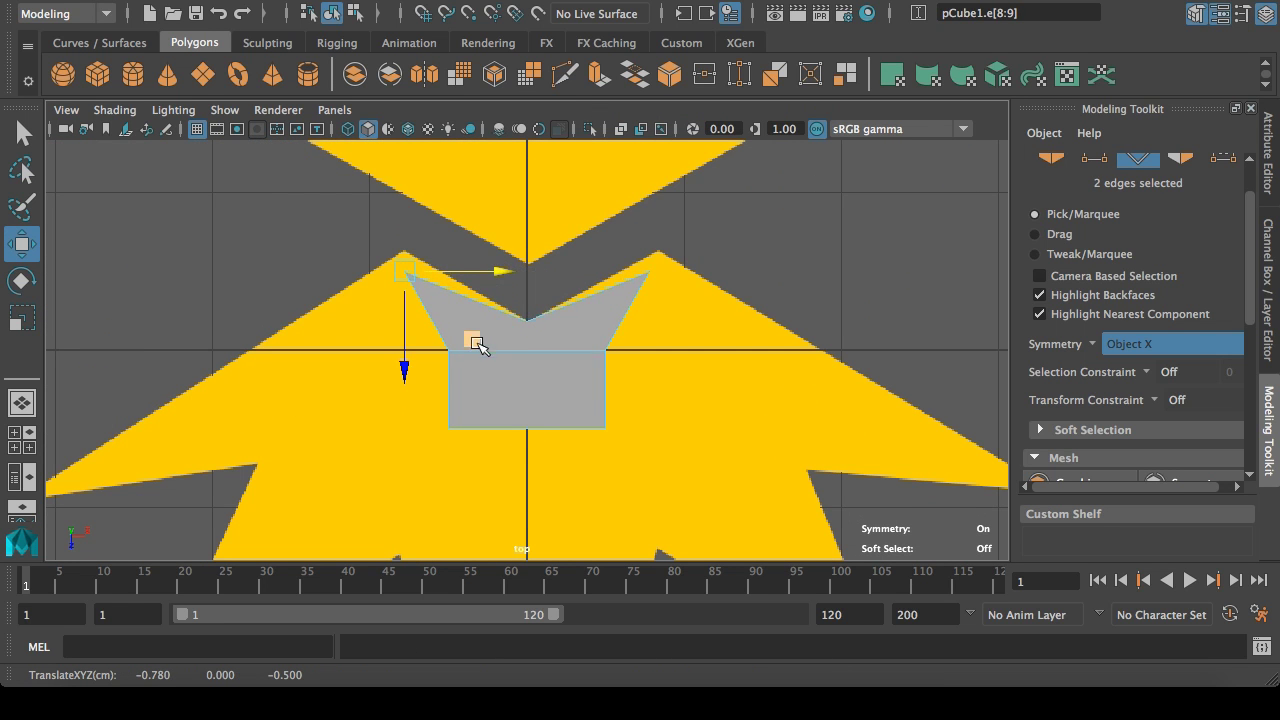
drag(403, 372, 404, 356)
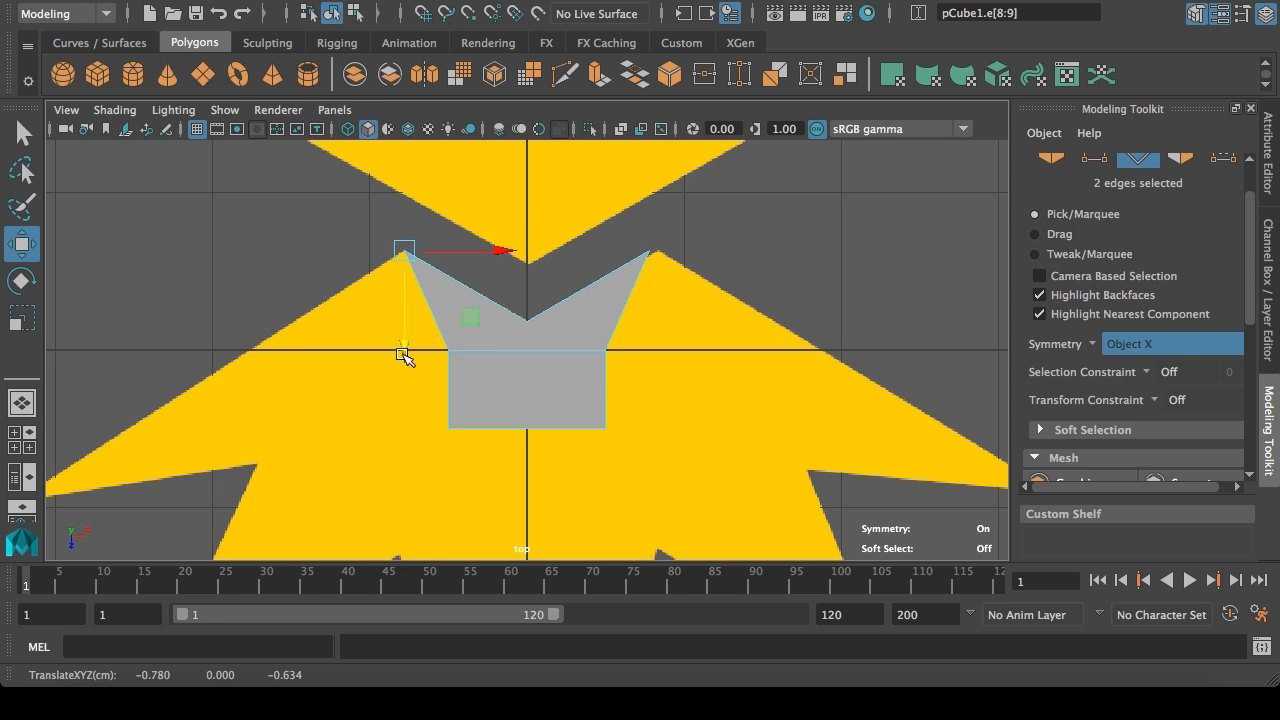
Step: Turn modeling symmetry off and move the notched end's +X corner edge slightly outward onto the reference's shoulder point
key(space)
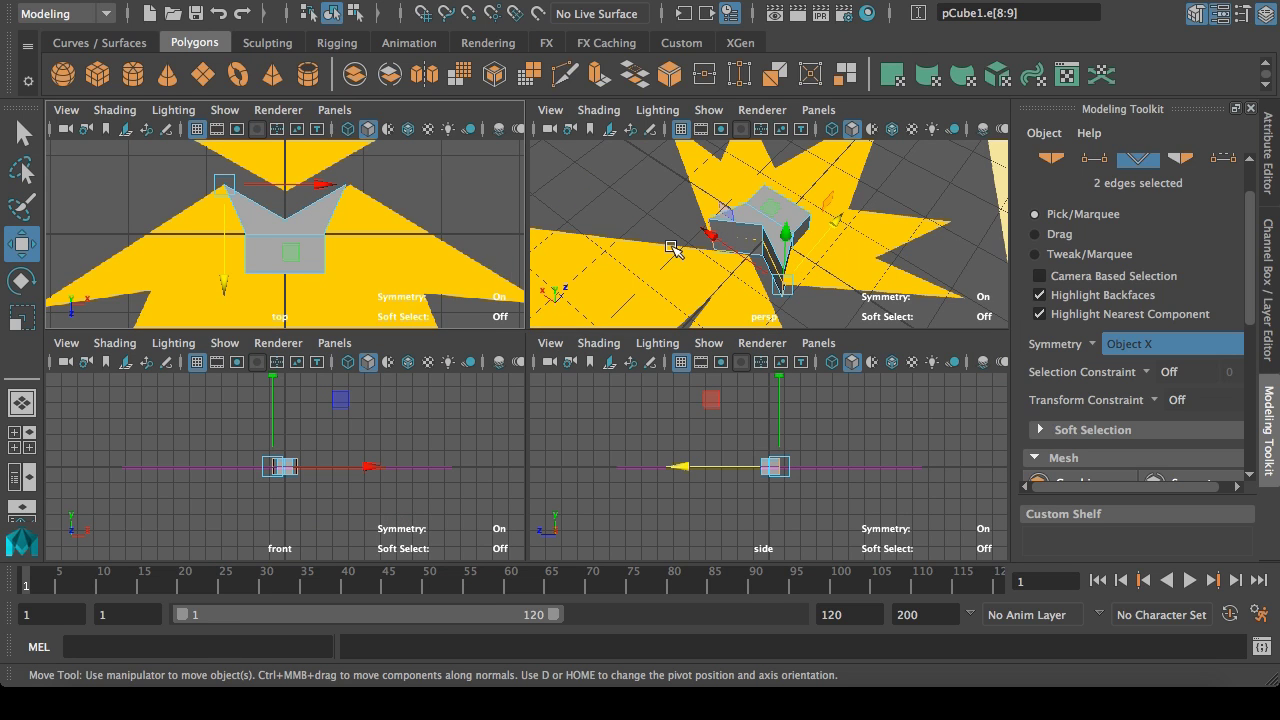
key(space)
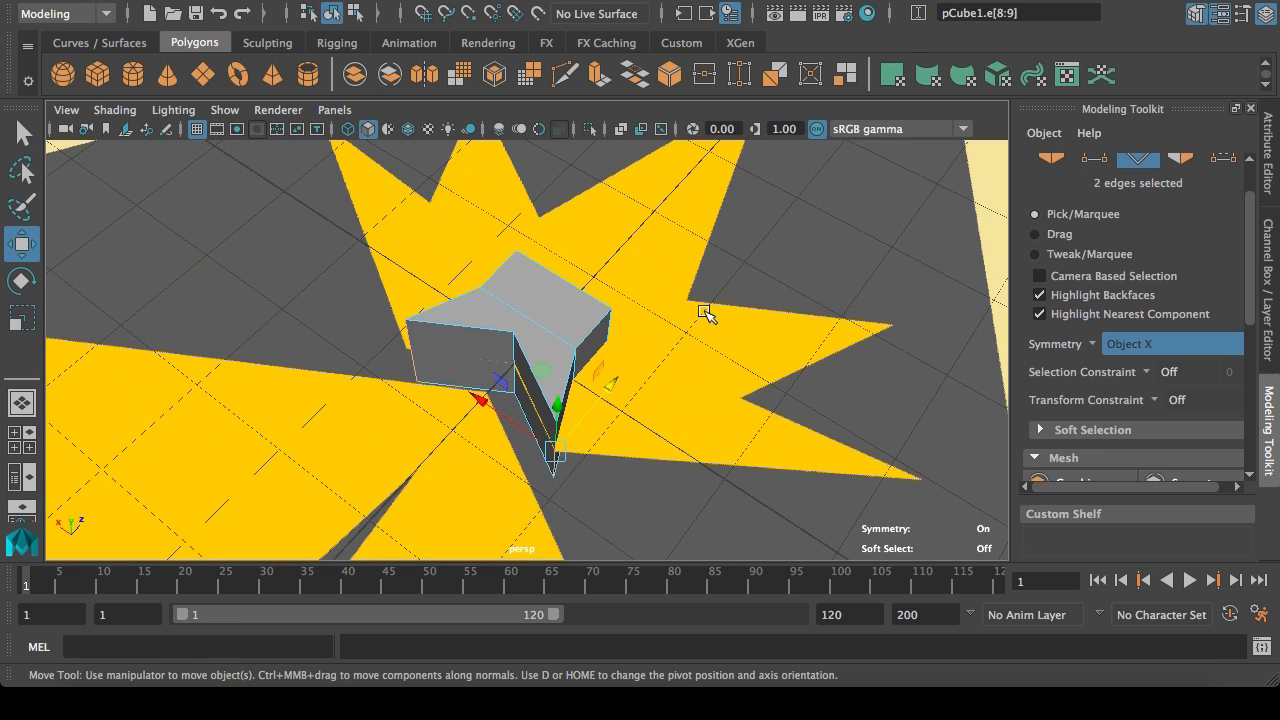
click(1096, 346)
click(1118, 348)
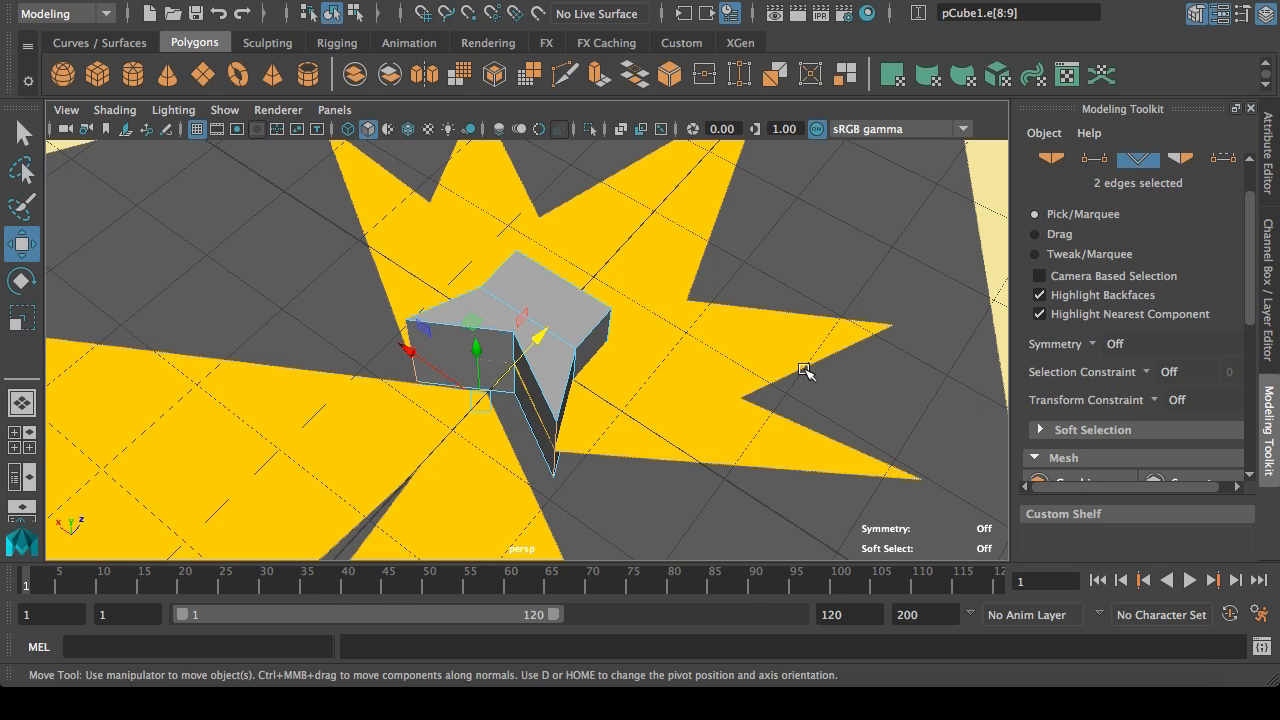
click(410, 342)
key(space)
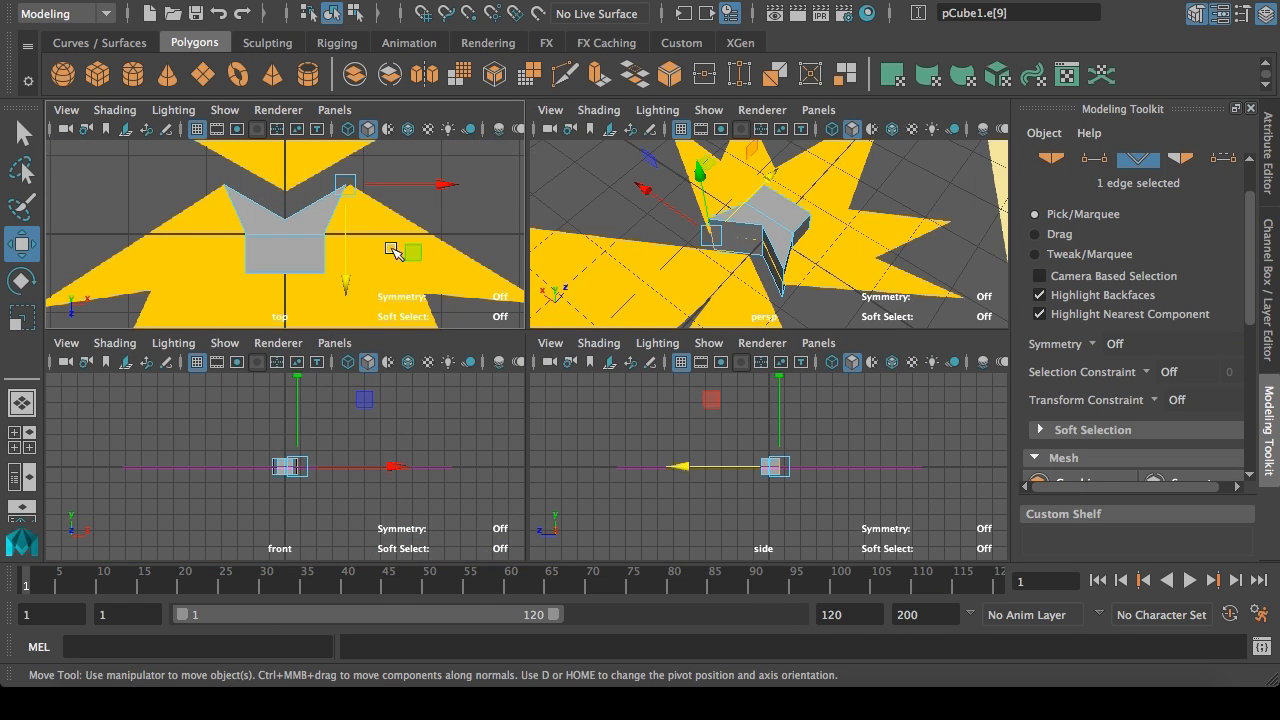
key(space)
drag(760, 249, 760, 254)
key(space)
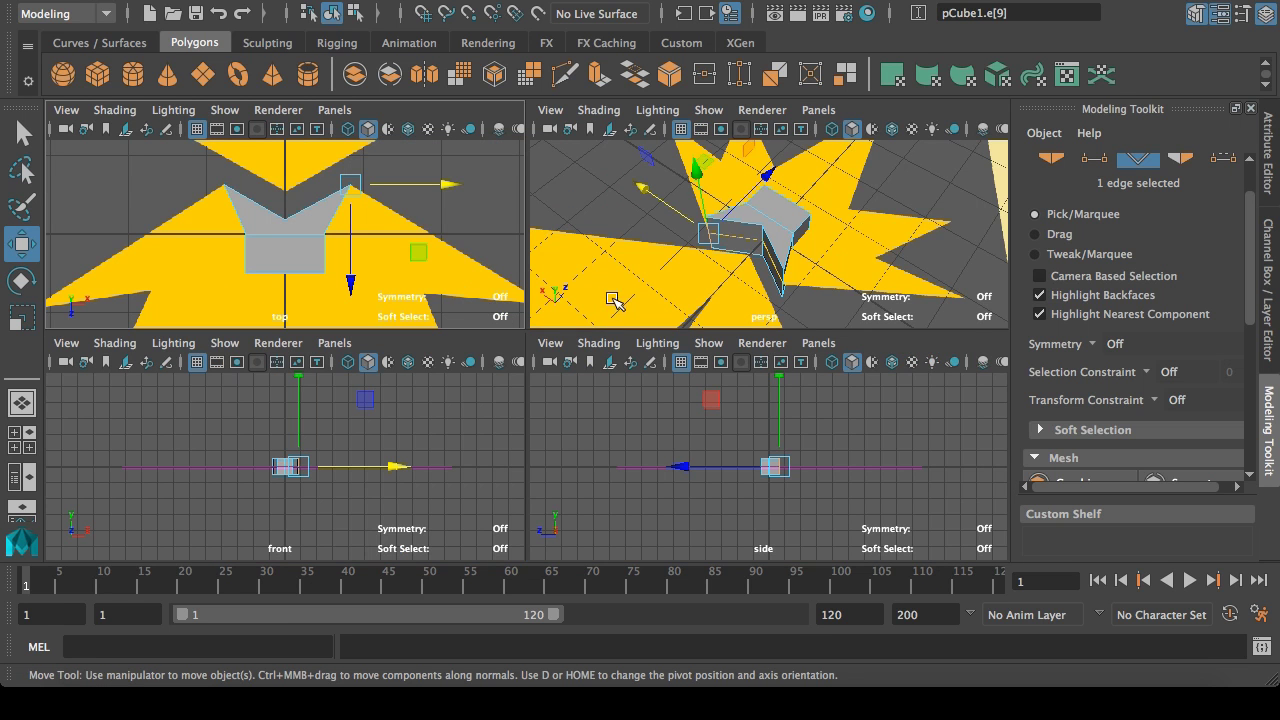
key(space)
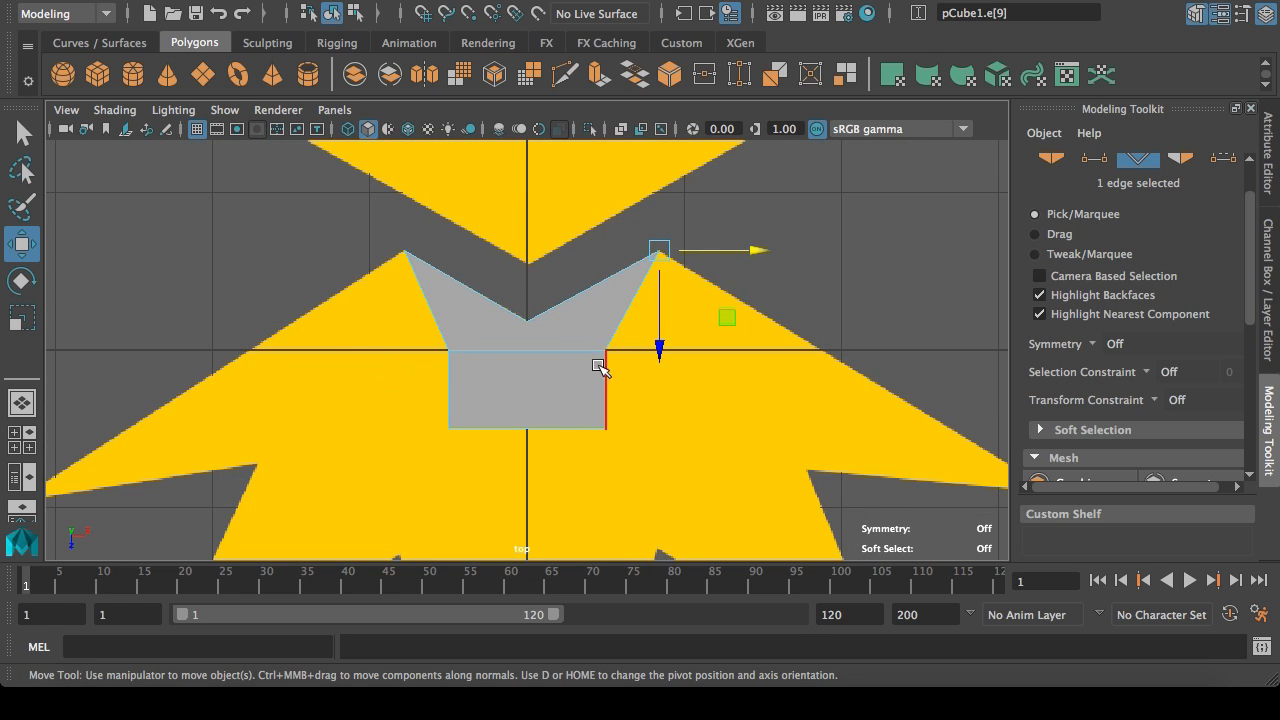
Step: Move the -X side's middle vertical edge along X to about -1.769, onto the reference wing's outer outline
key(space)
key(space)
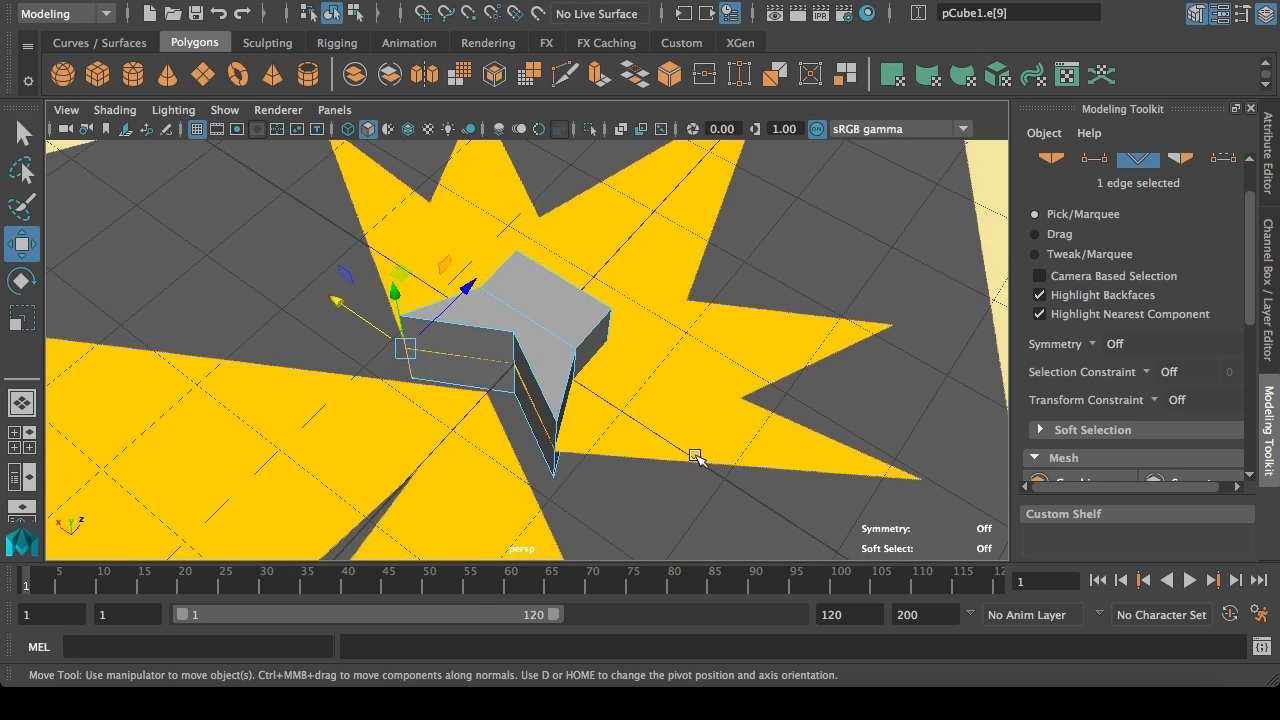
alt+drag(696, 457, 563, 403)
key(space)
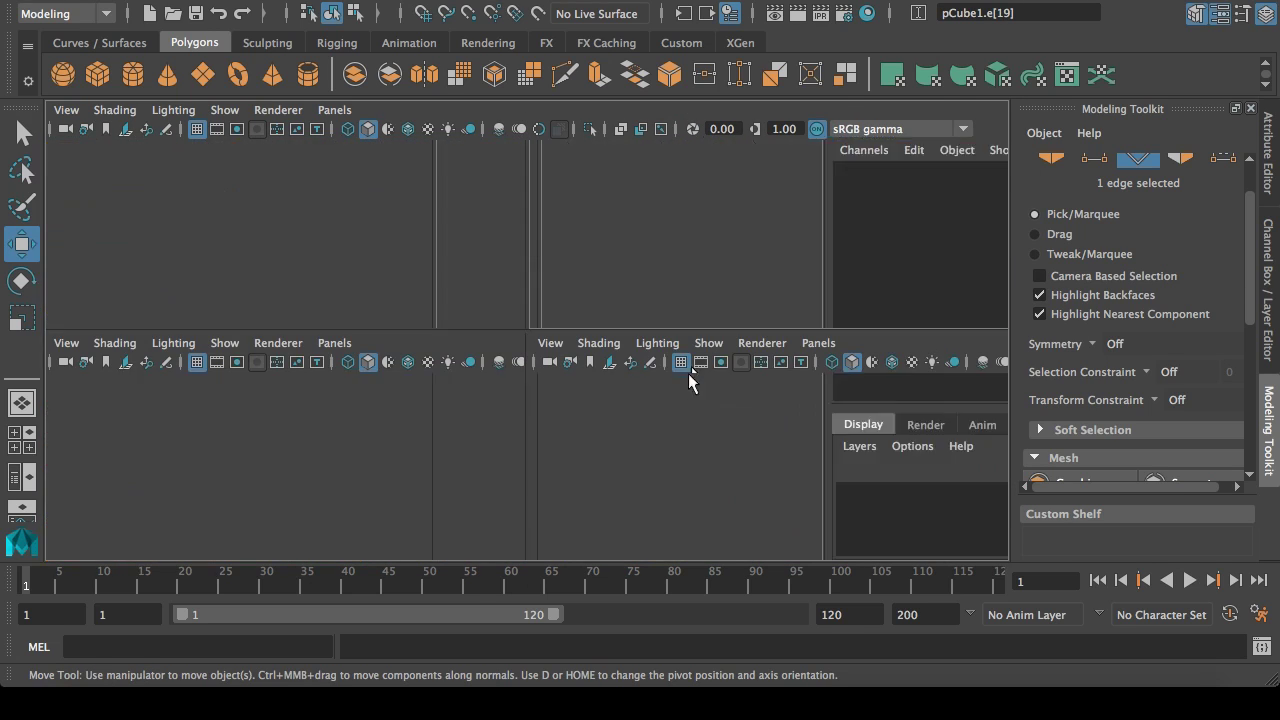
drag(355, 237, 255, 252)
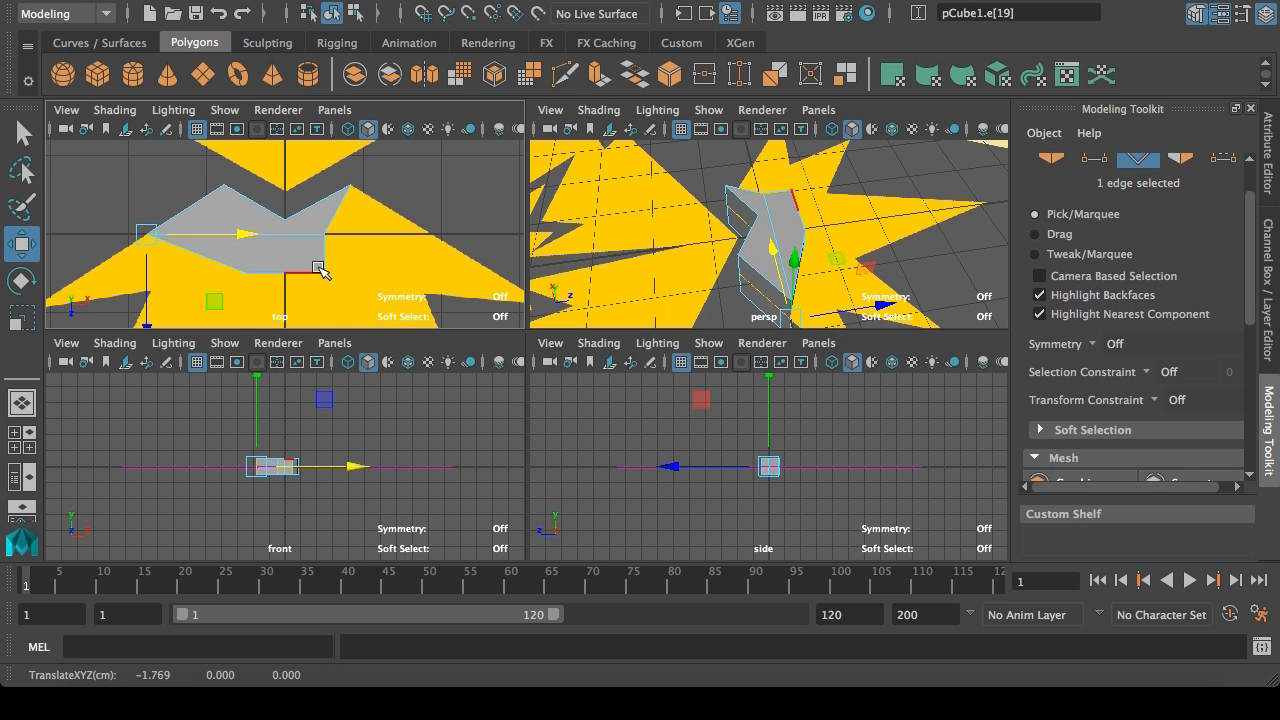
key(space)
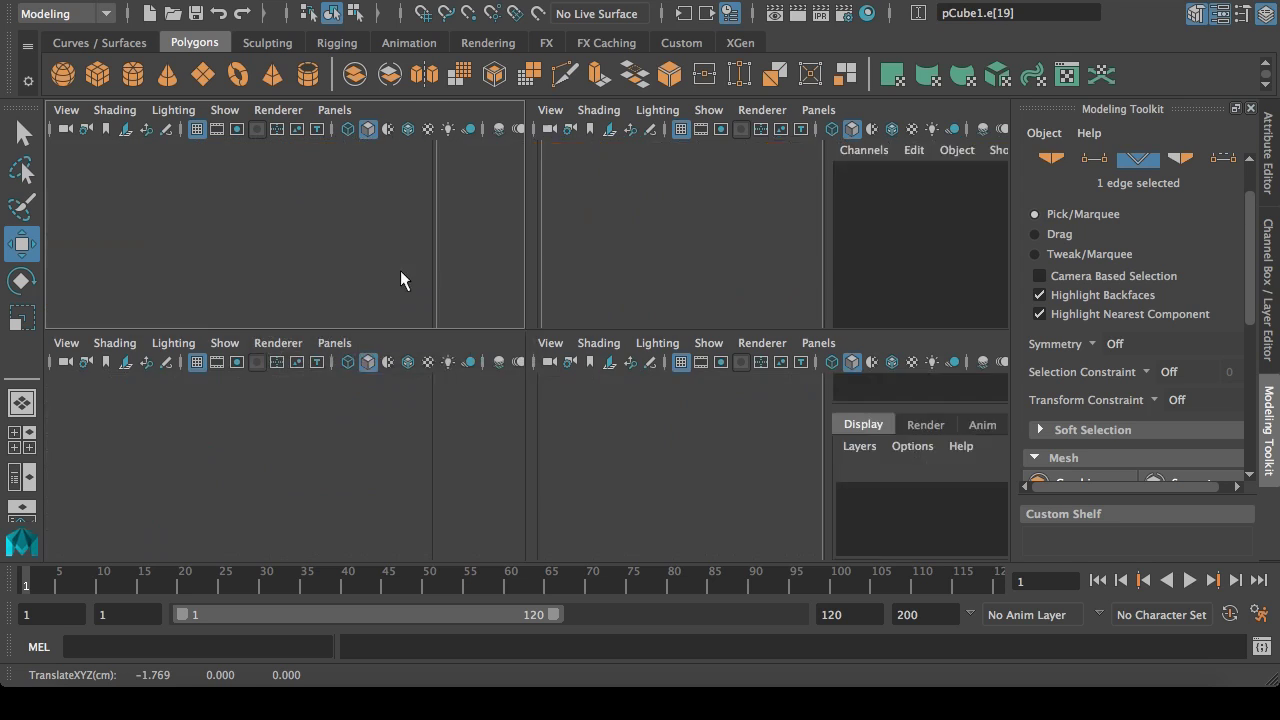
key(space)
key(space)
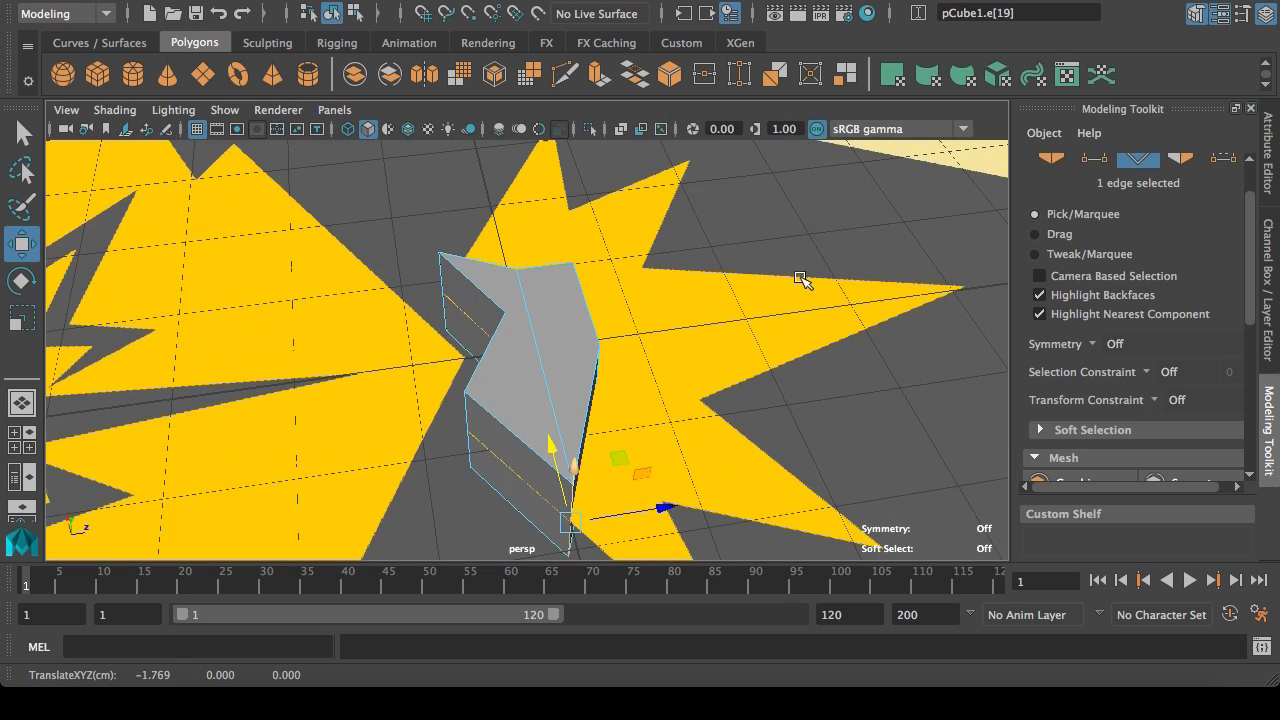
alt+drag(540, 418, 604, 432)
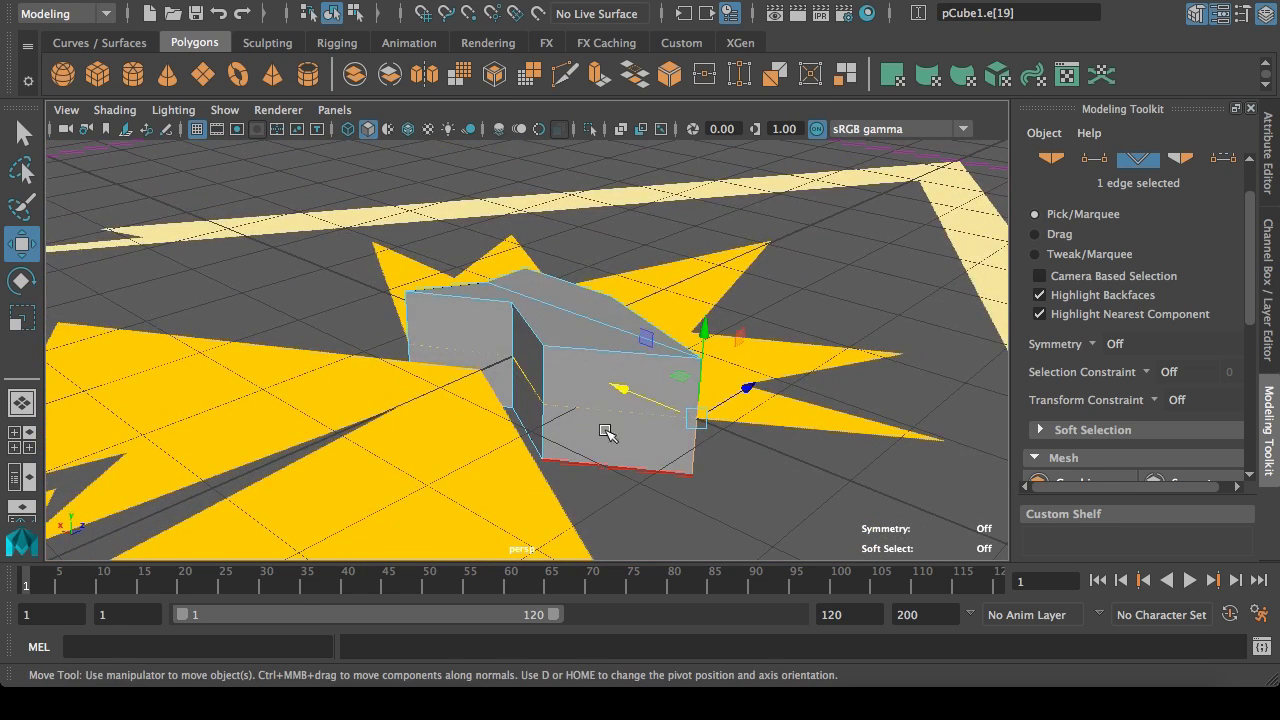
click(614, 360)
shift+click(652, 476)
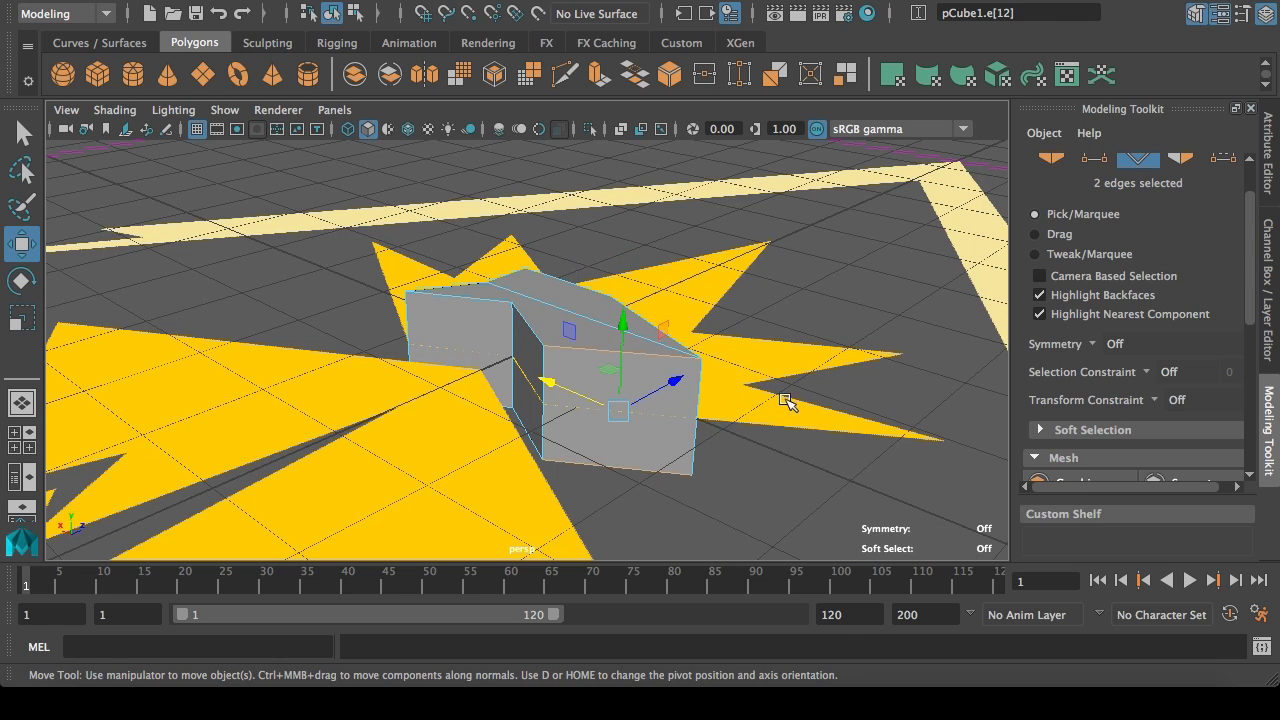
Step: Connect the upper and lower edges of the slanted rear face on the -X side to add a vertical edge at its middle
alt+drag(785, 400, 543, 380)
click(503, 364)
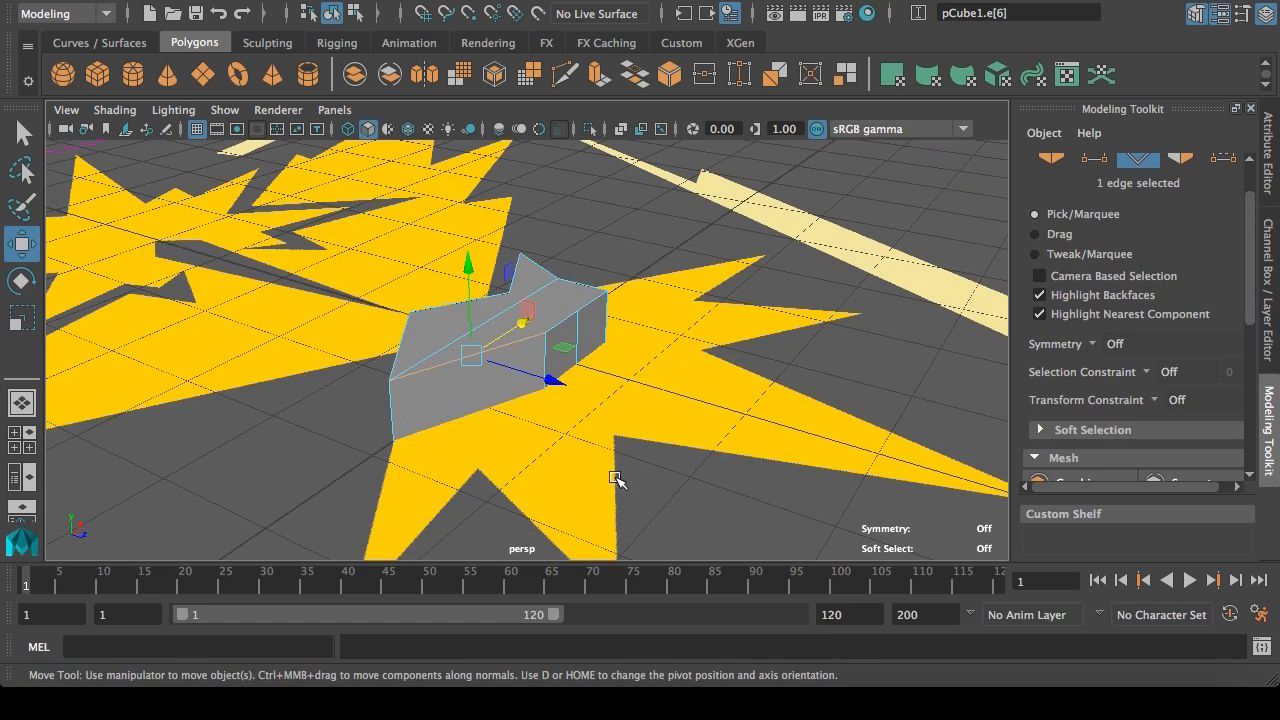
alt+drag(615, 480, 606, 449)
shift+click(491, 437)
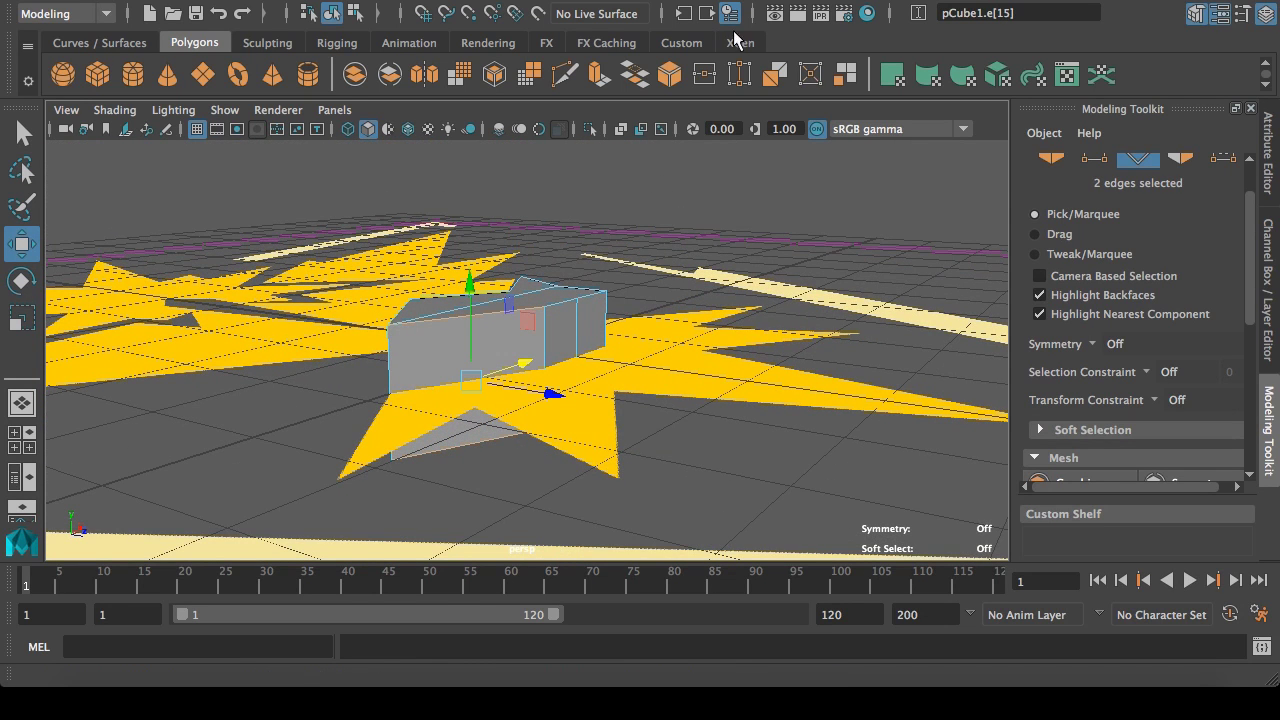
click(530, 1)
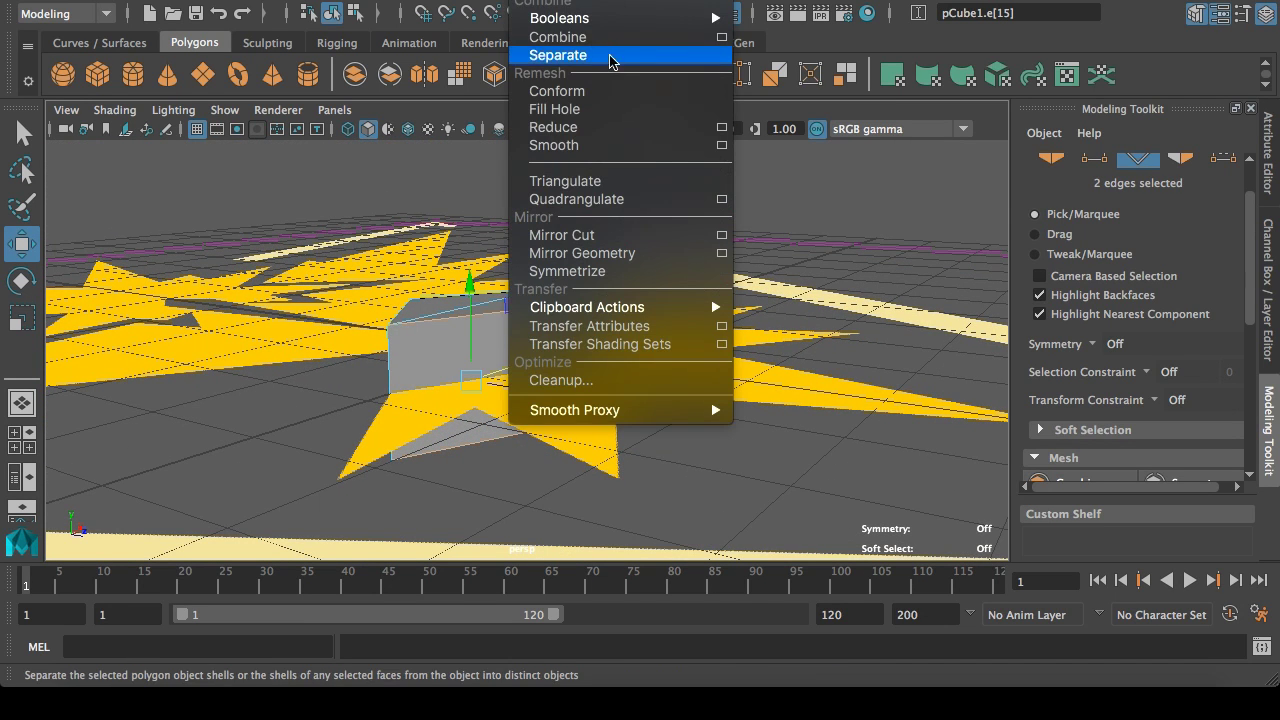
mouse_move(595, 0)
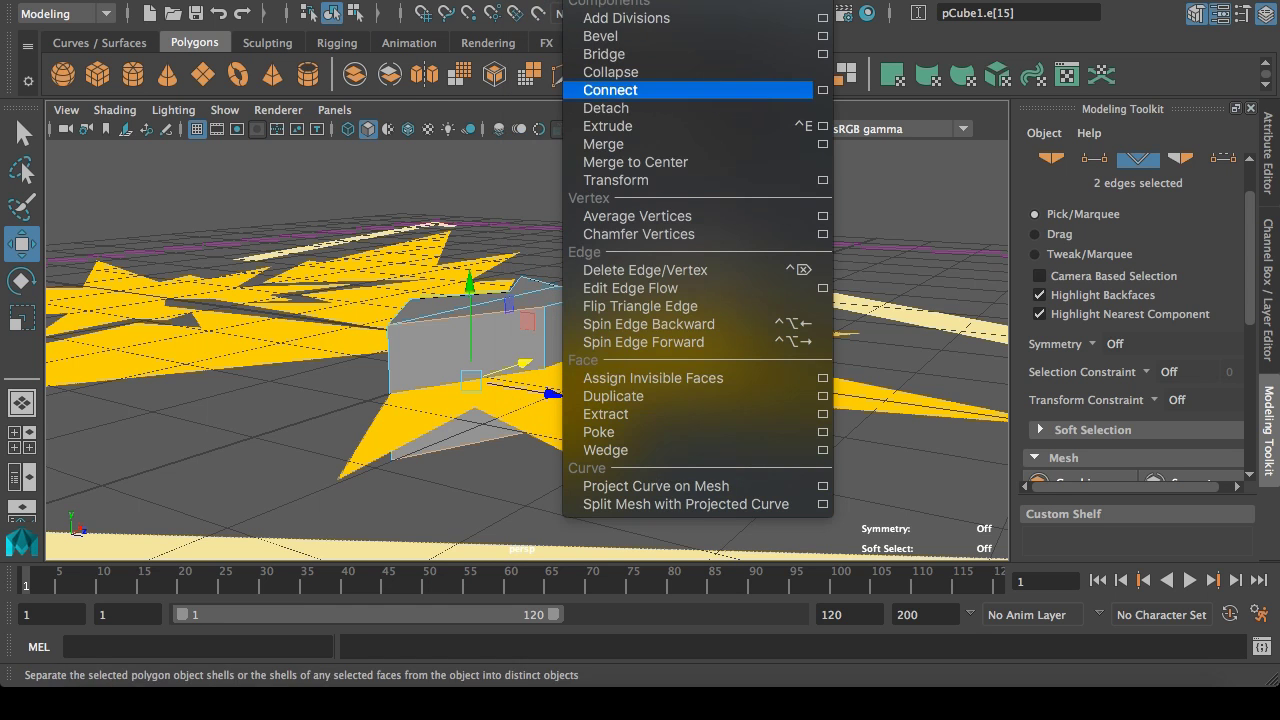
click(611, 92)
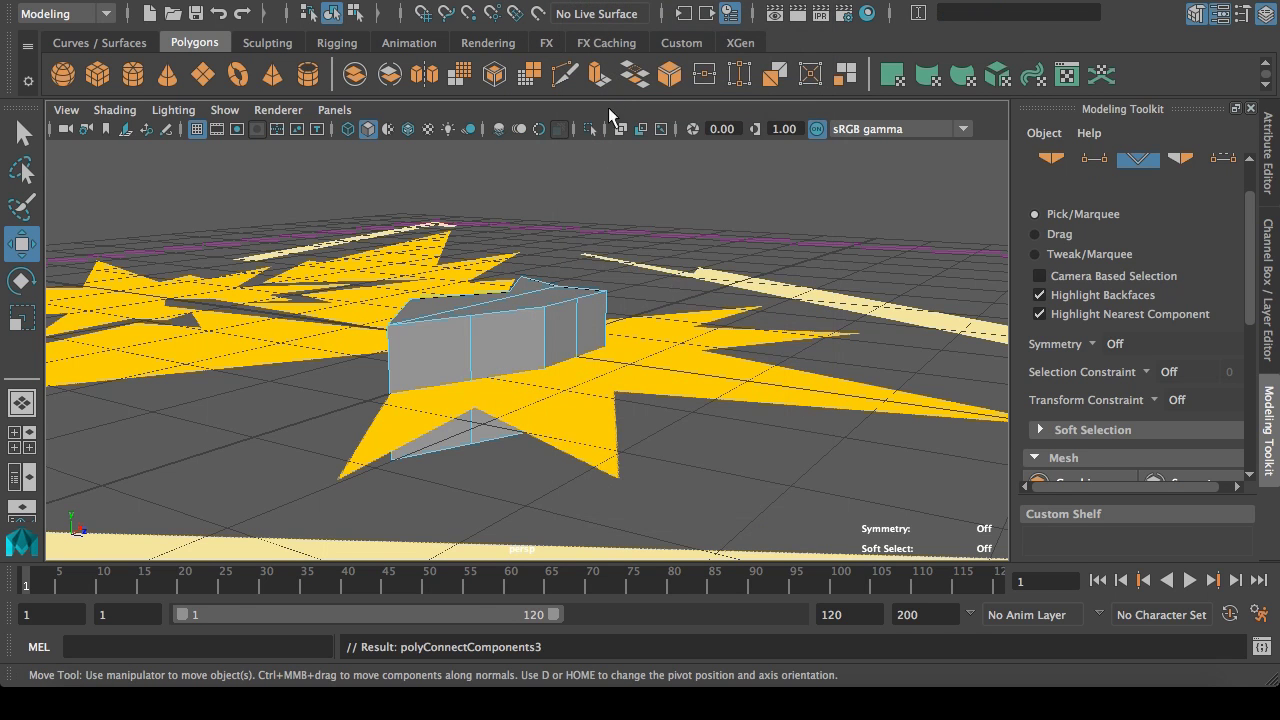
key(ctrl+z)
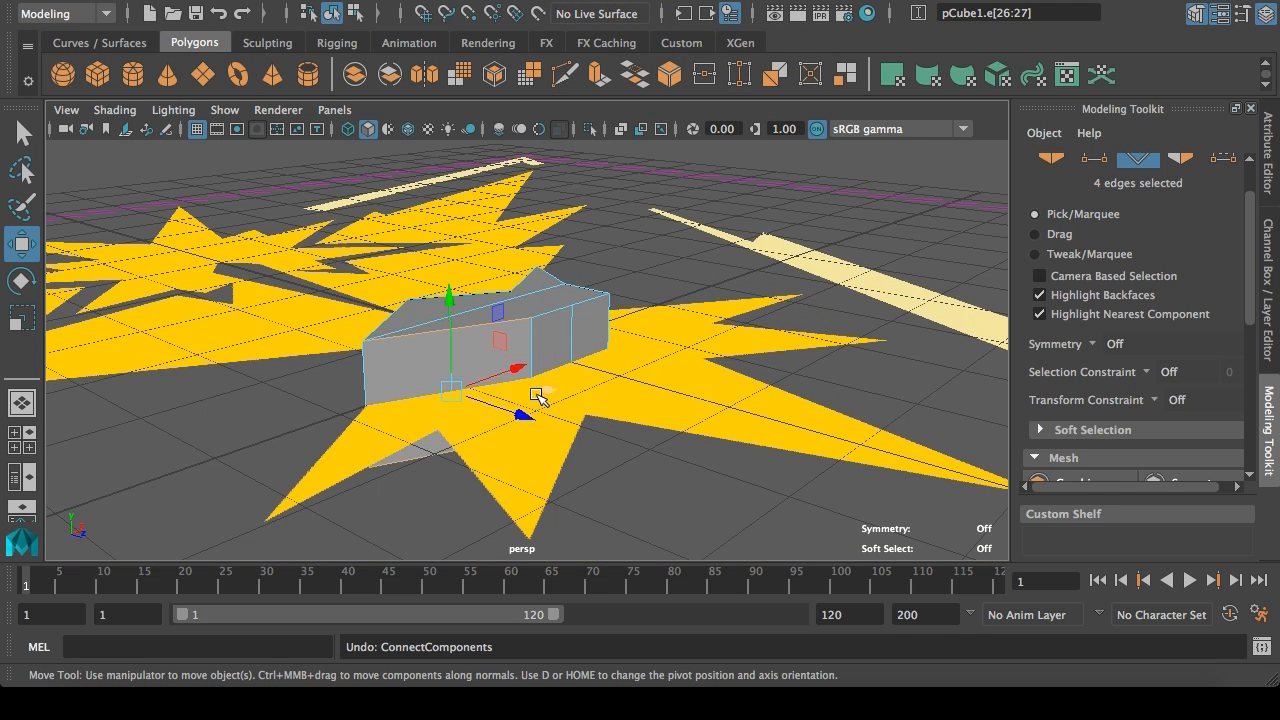
Step: Move the new vertical edge to the tip of the reference's -X wing, at about X -3.252 and Z 0.956
click(463, 368)
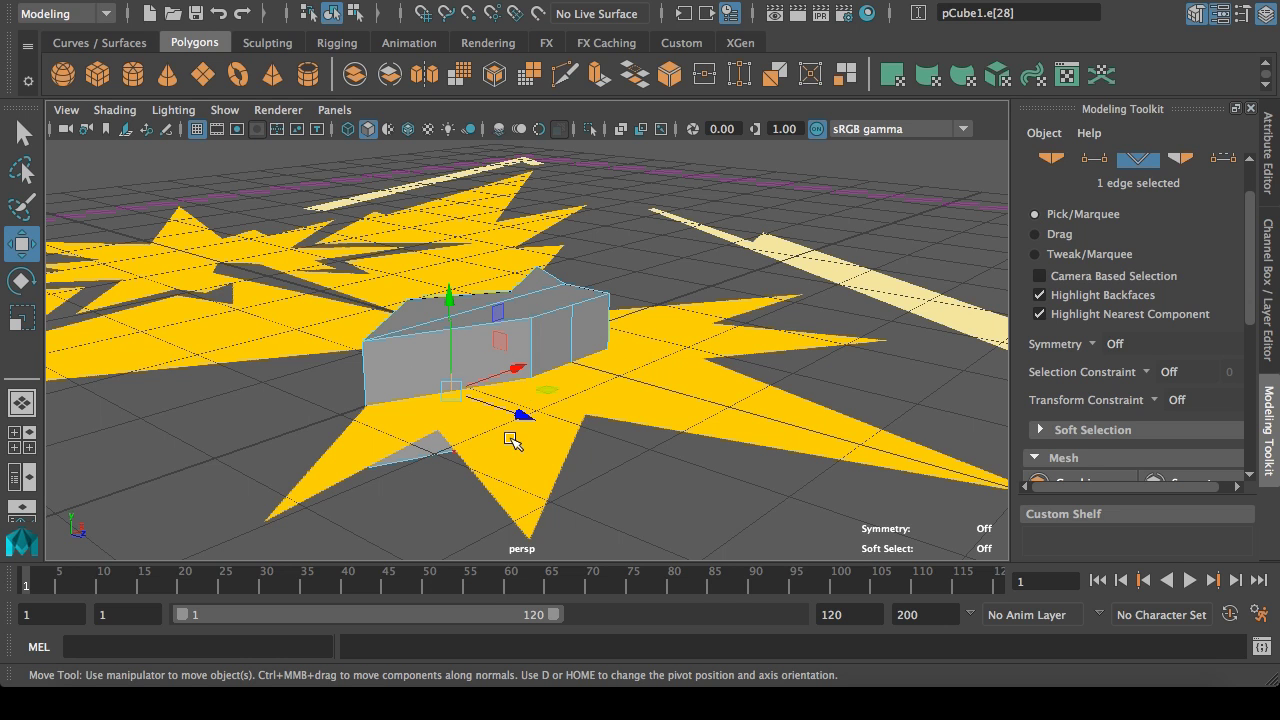
key(space)
key(space)
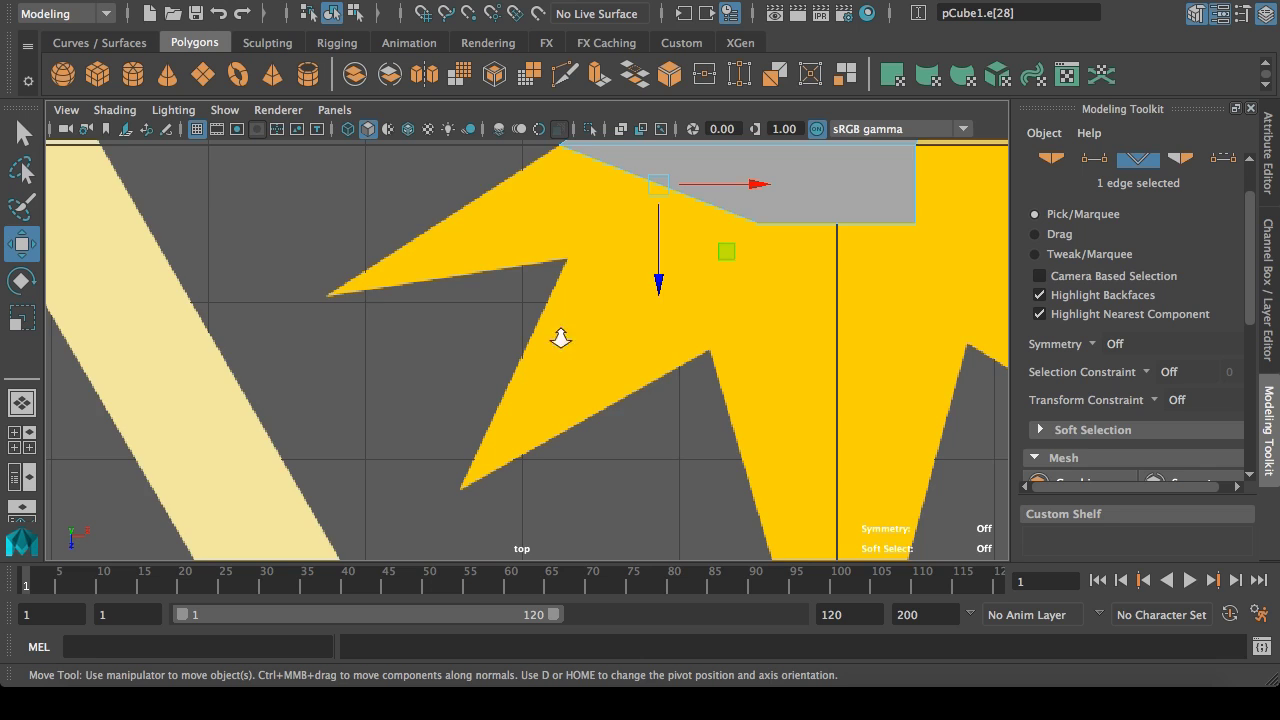
scroll(560, 338, down, 3)
drag(651, 334, 492, 398)
key(space)
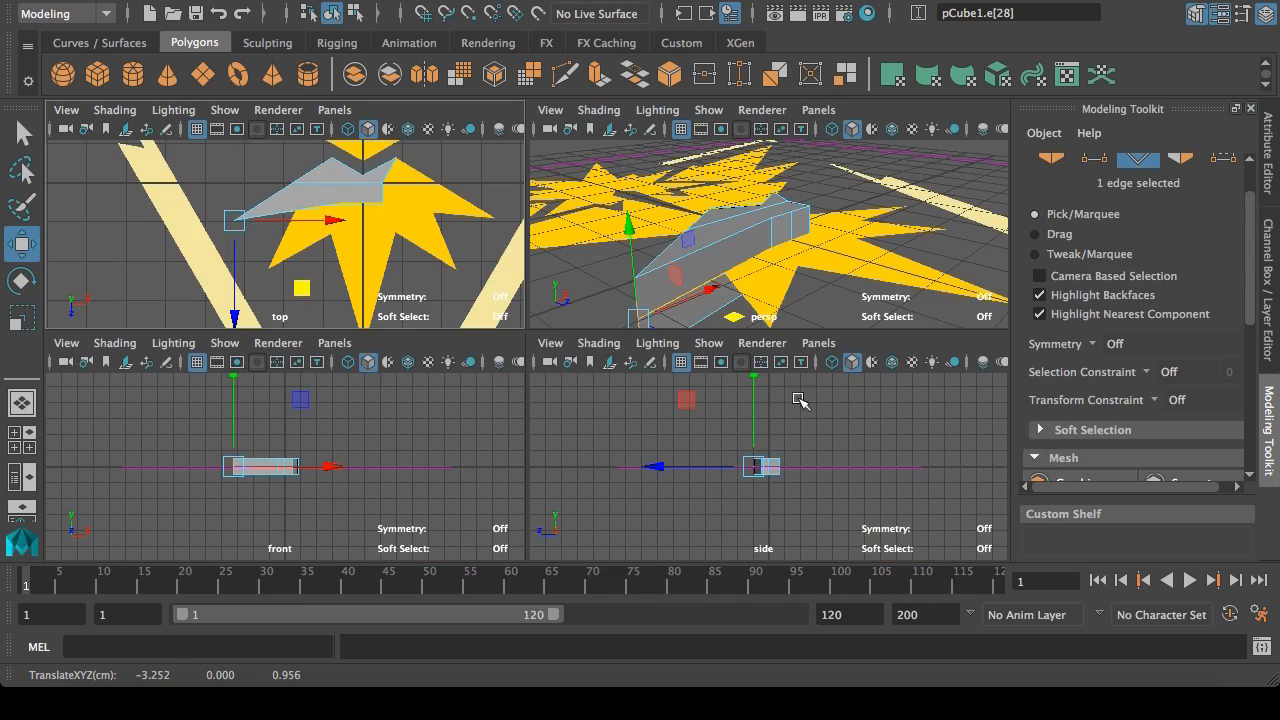
Step: Move the vertical centre edge of the rear face along Z to the tip of the reference's long central tail spike
key(space)
alt+drag(741, 404, 617, 417)
click(547, 378)
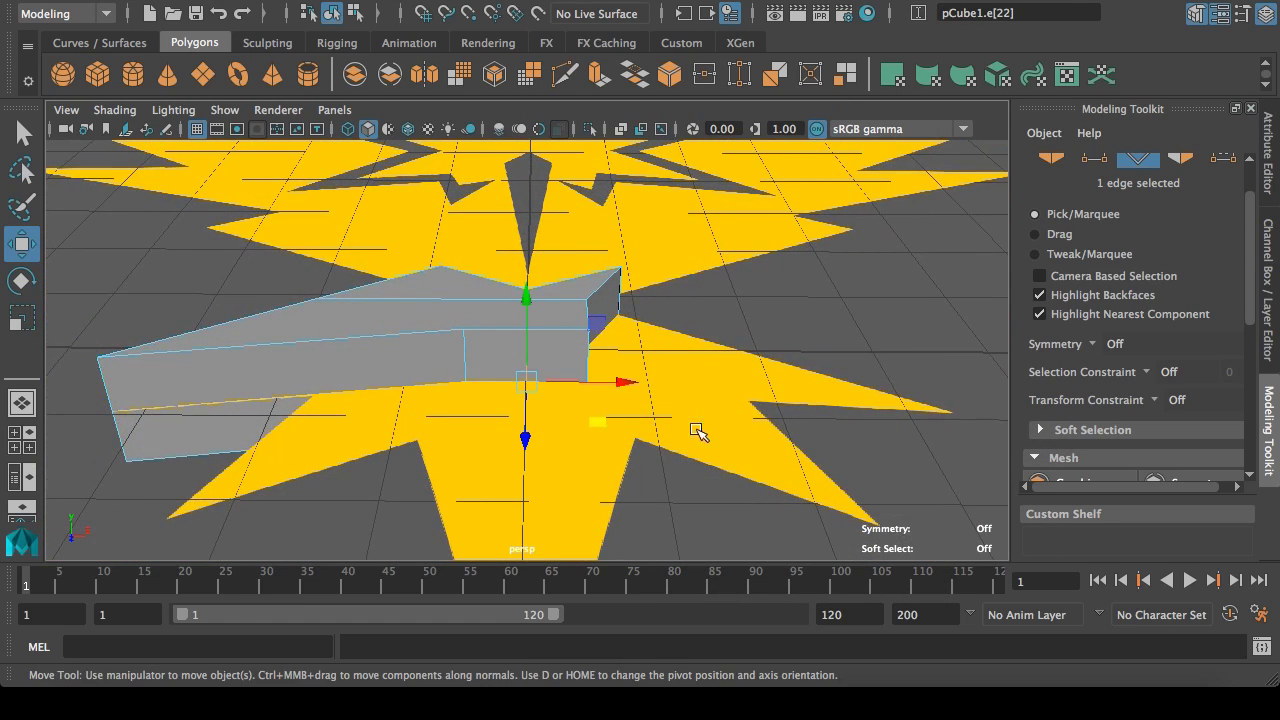
key(space)
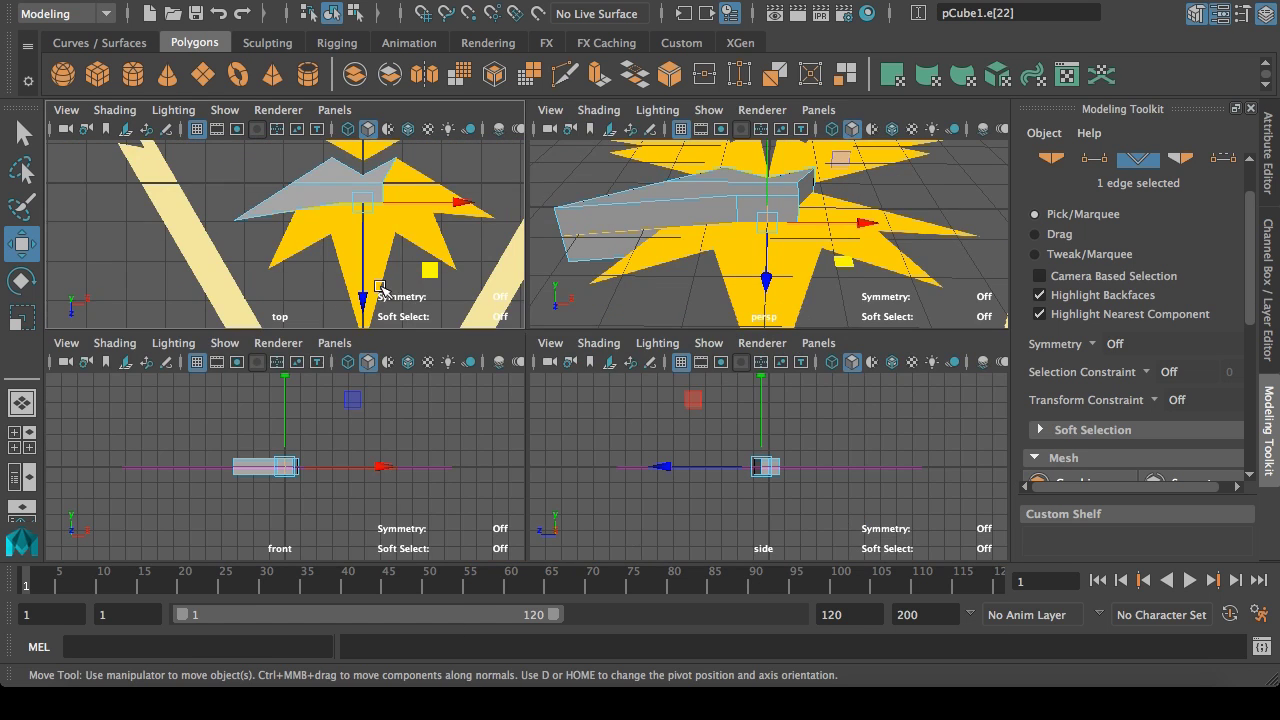
key(space)
alt+middle_drag(457, 364, 429, 277)
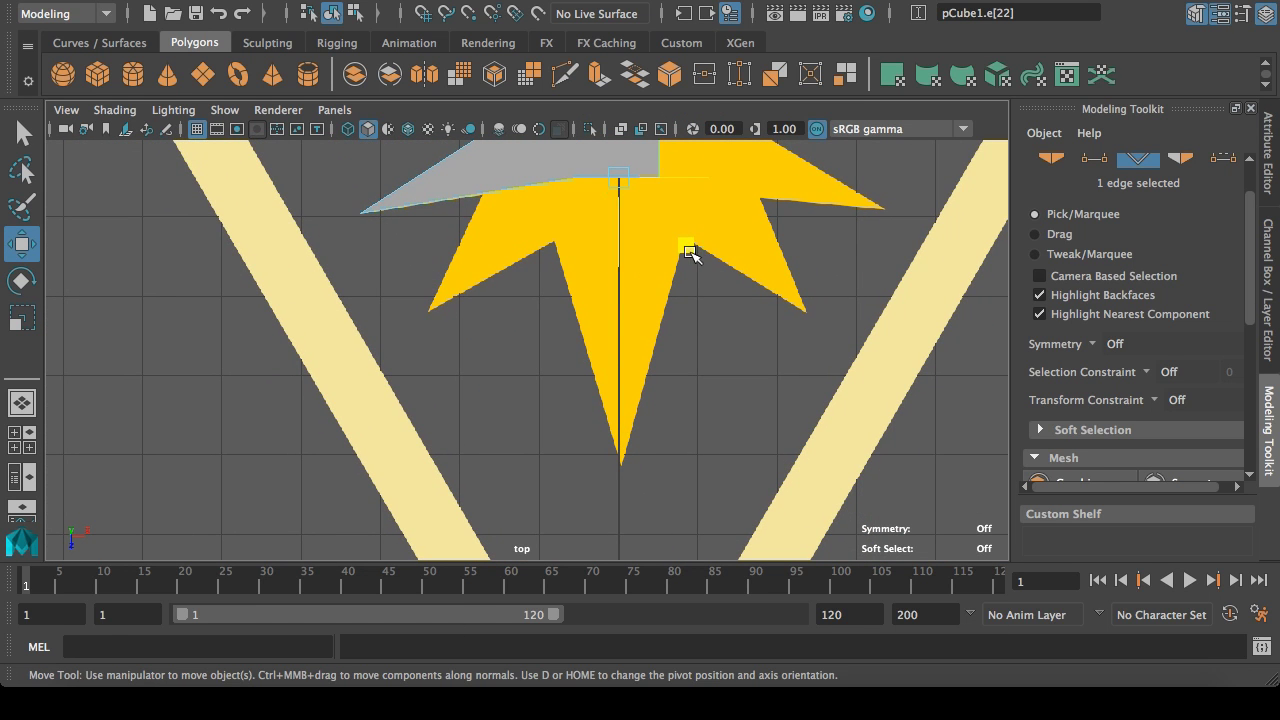
drag(686, 251, 690, 536)
Step: Move the vertical corner edge between the -X wing and tail spike to the reference's inner notch beside the tail
key(space)
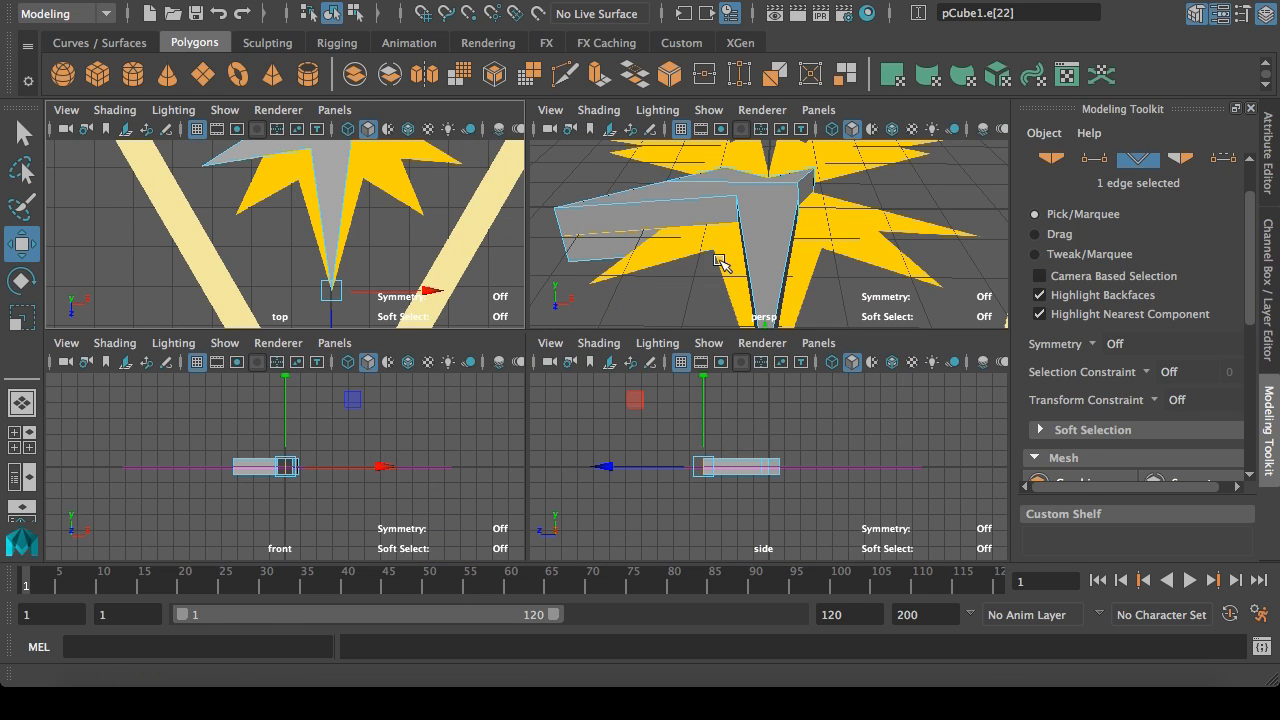
key(space)
alt+drag(523, 343, 552, 340)
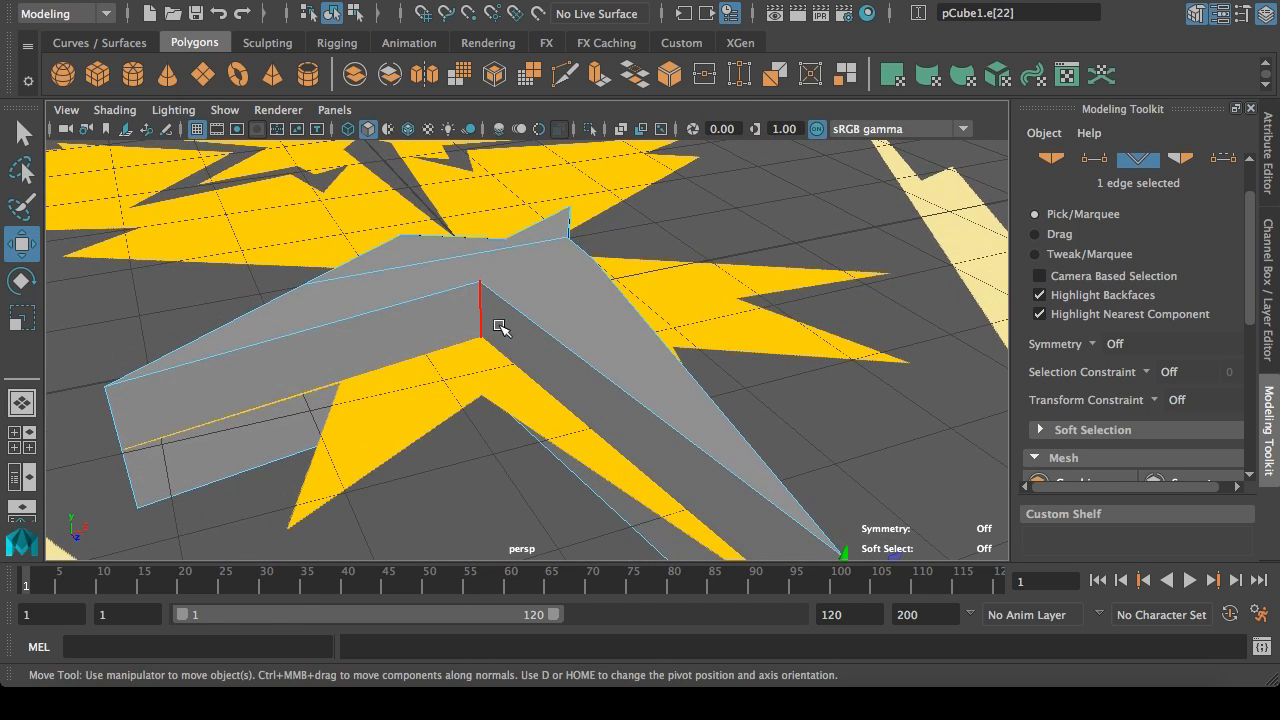
click(505, 325)
key(space)
key(space)
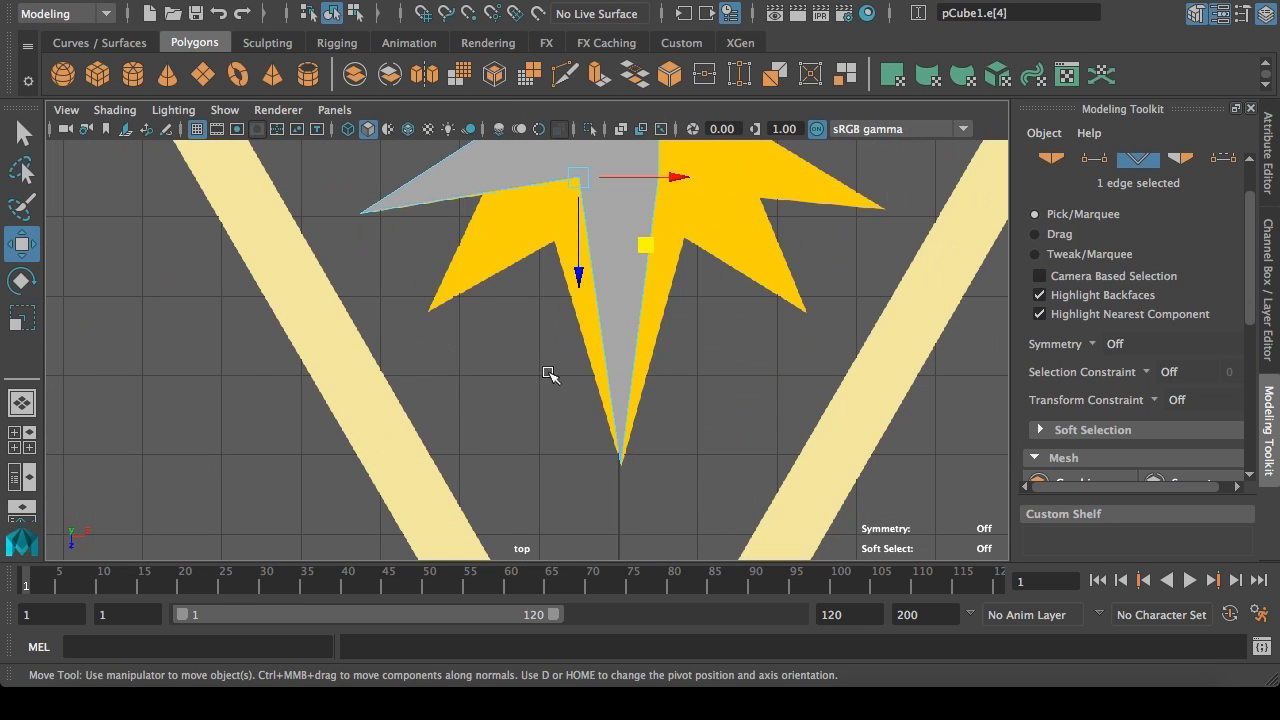
drag(634, 240, 626, 287)
drag(620, 311, 620, 315)
Step: Connect the upper and lower edges of the face between the -X wing tip and the tail notch to add a vertical edge
key(space)
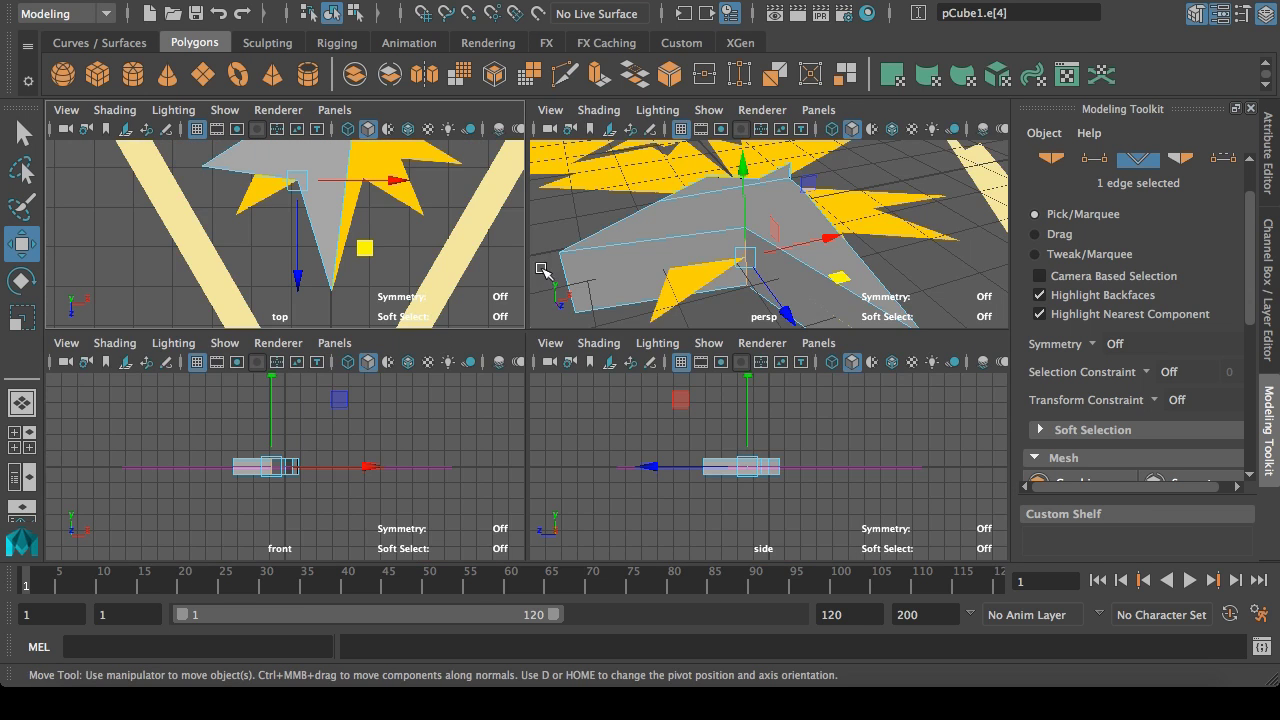
key(space)
click(418, 420)
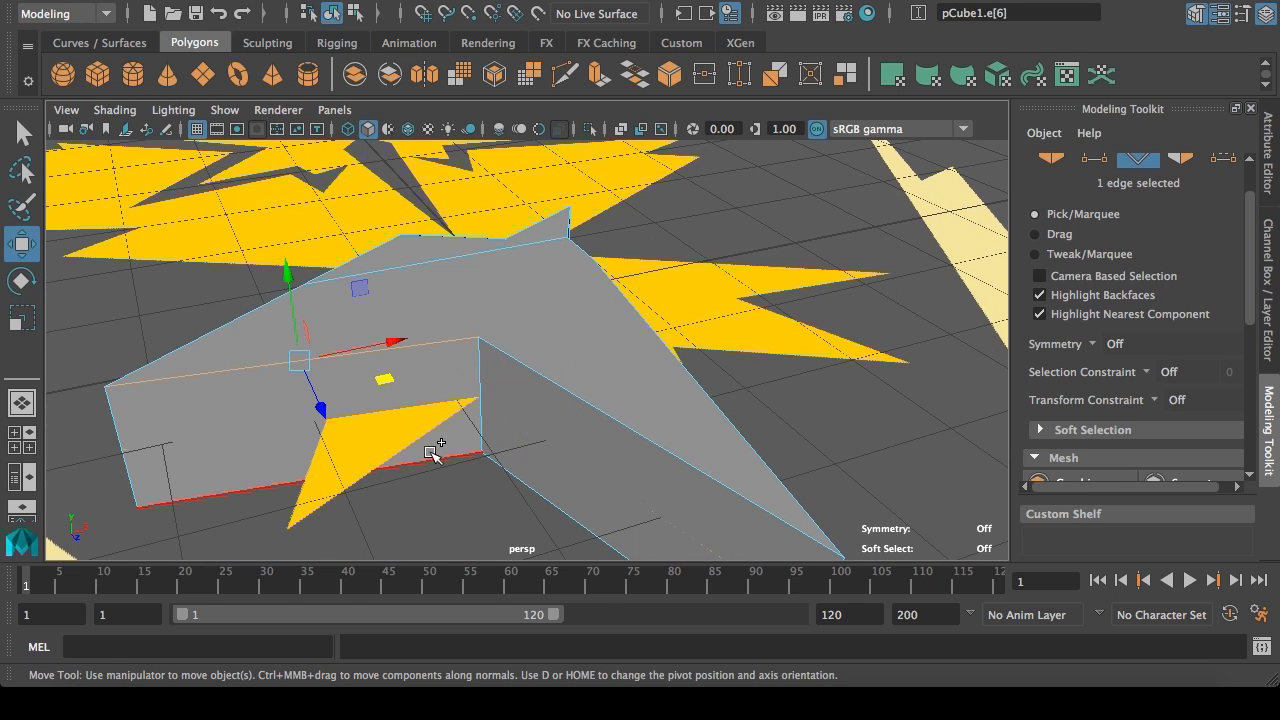
shift+click(432, 453)
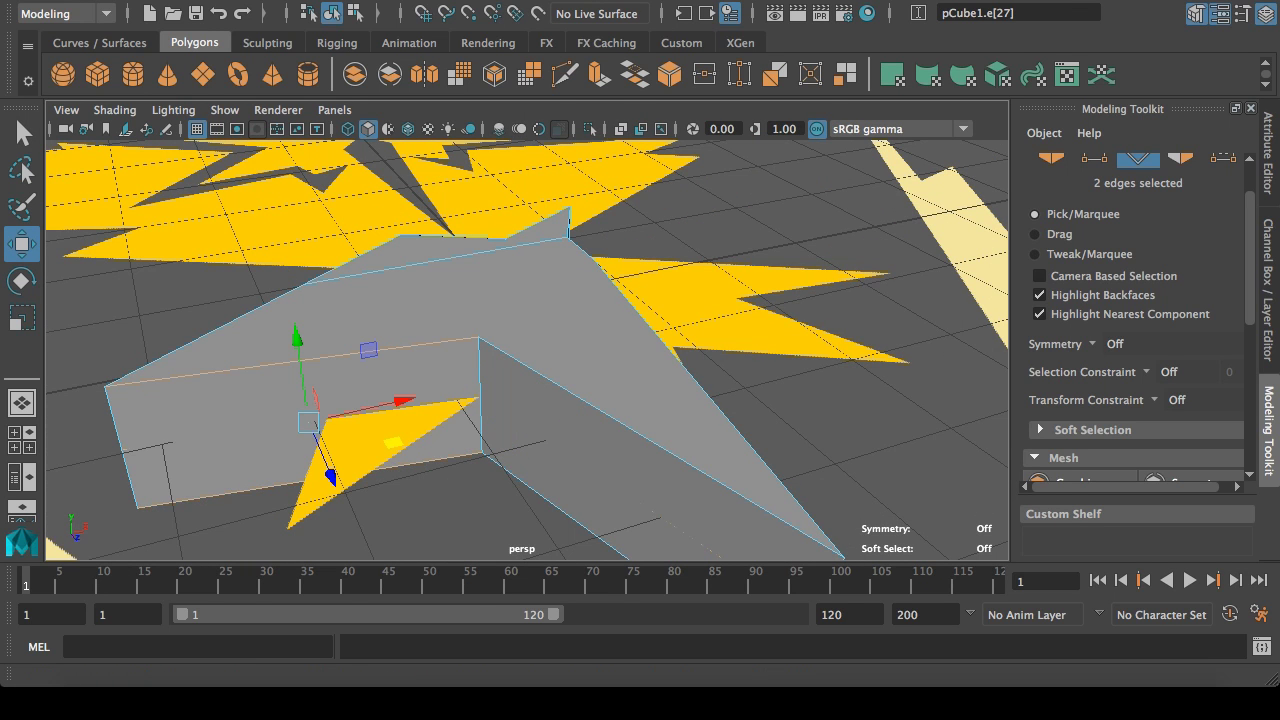
click(588, 1)
click(618, 89)
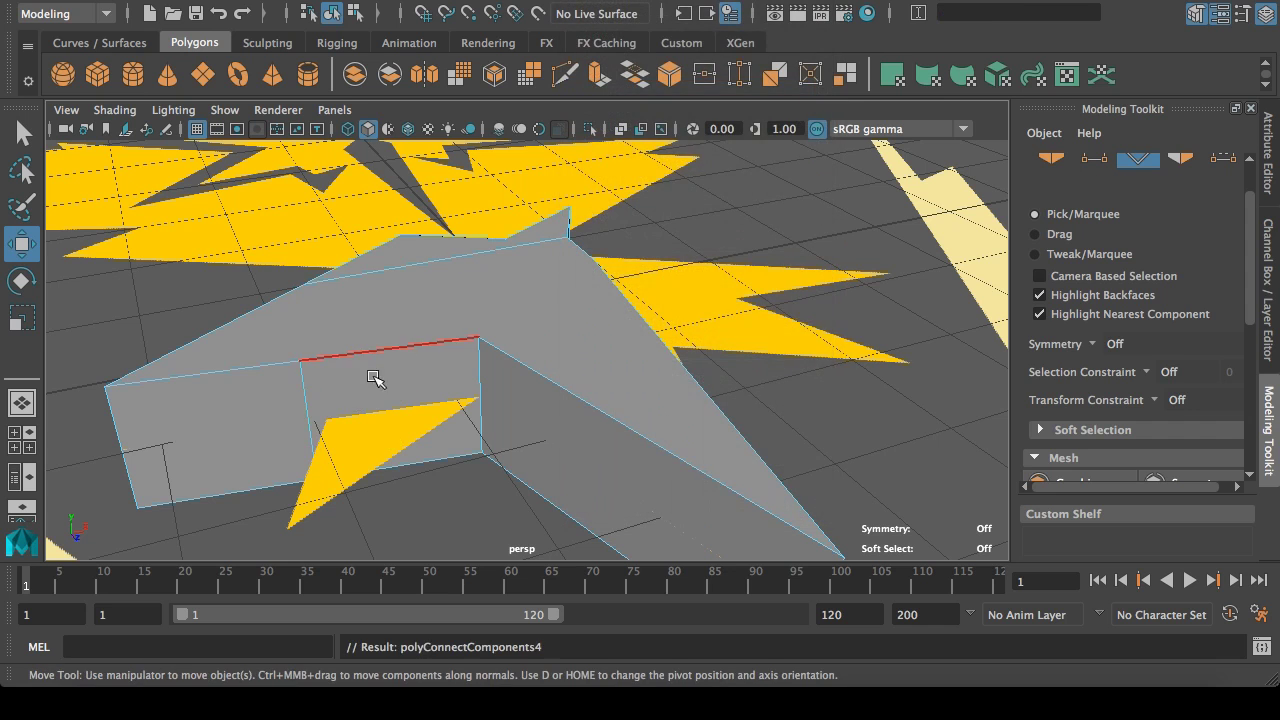
Step: Move the new vertical edge to the reference's inner notch between the -X wing and the lower -X spike
click(345, 410)
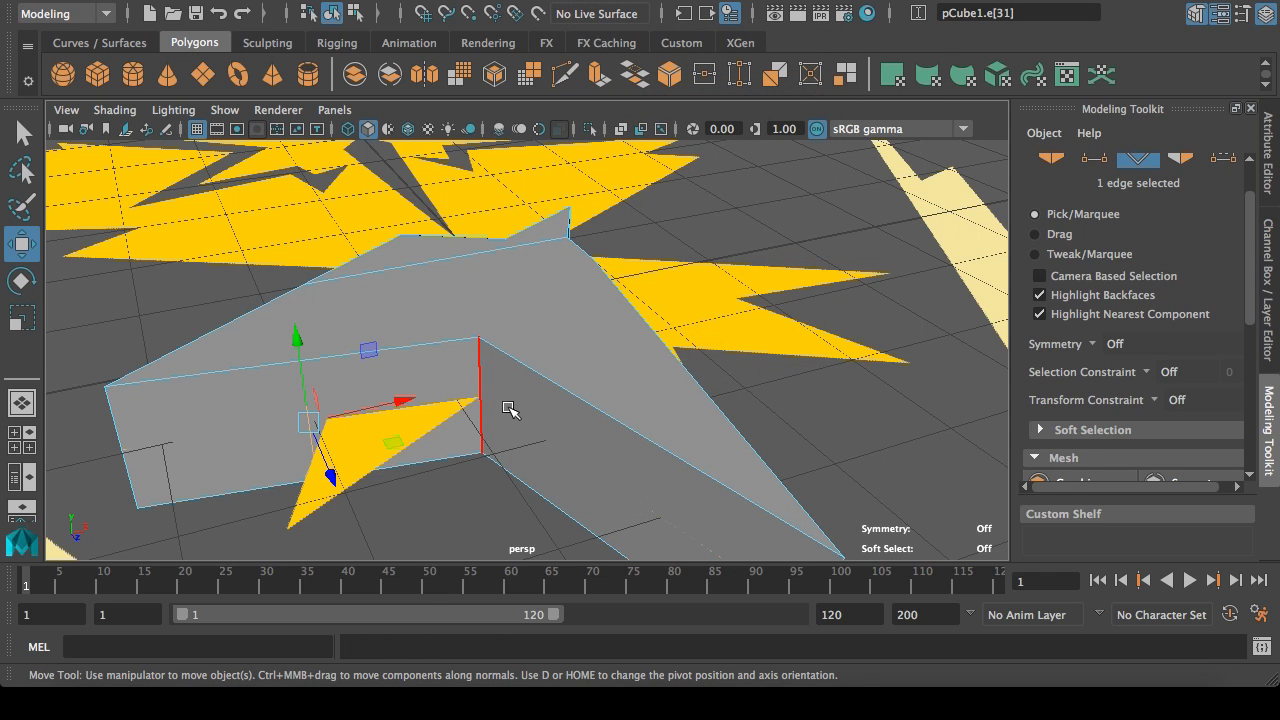
key(space)
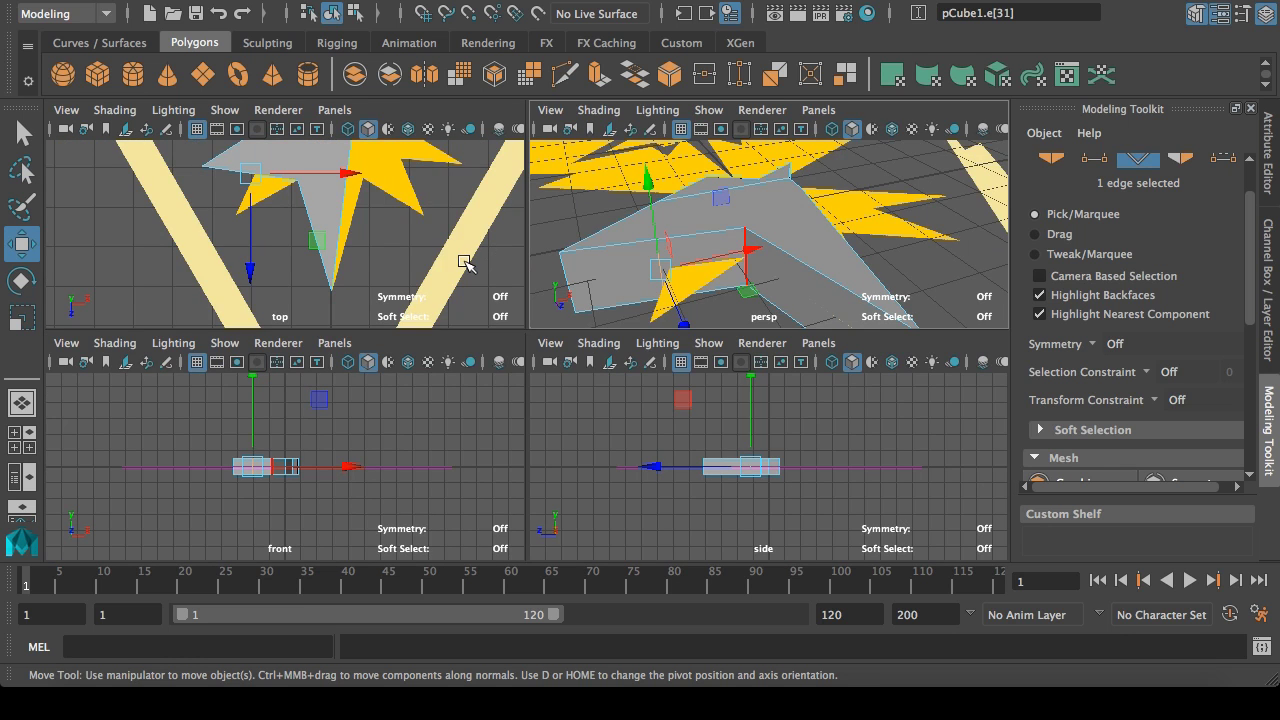
key(space)
drag(526, 292, 557, 267)
Step: Connect the upper and lower edges of the face between the -X wing notch and the tail notch with a vertical edge
key(space)
key(space)
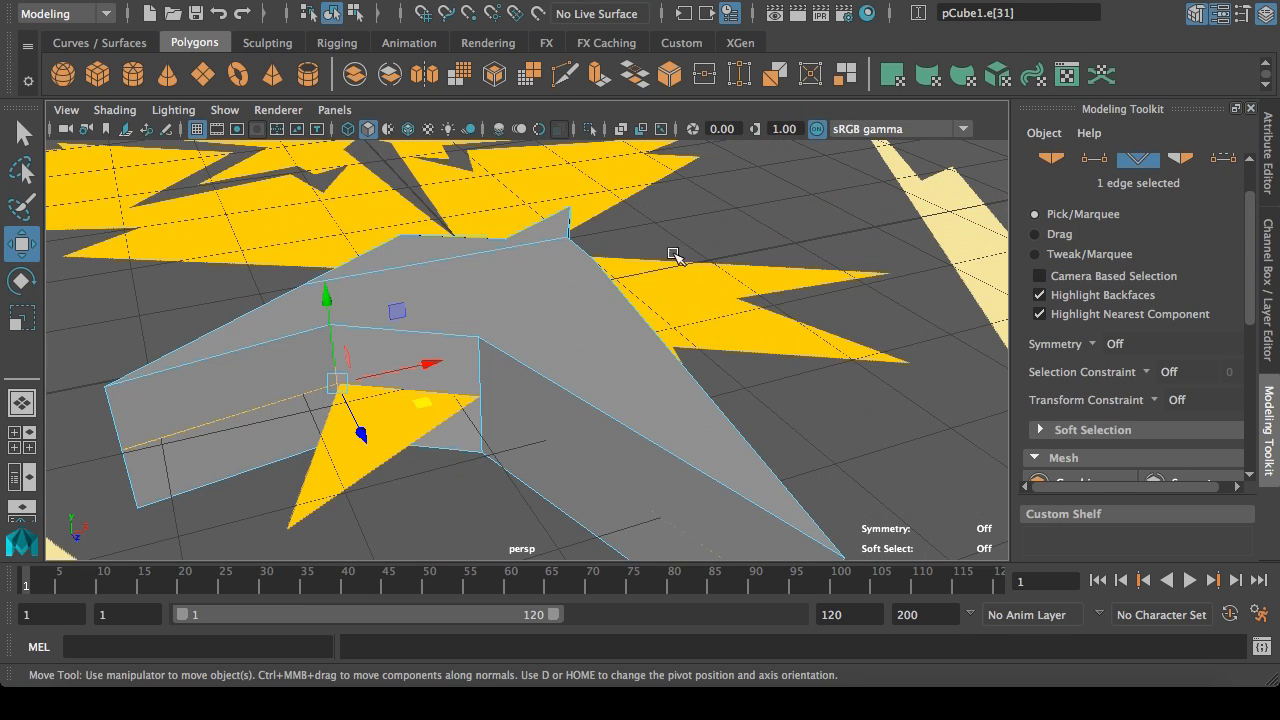
click(449, 340)
shift+click(449, 445)
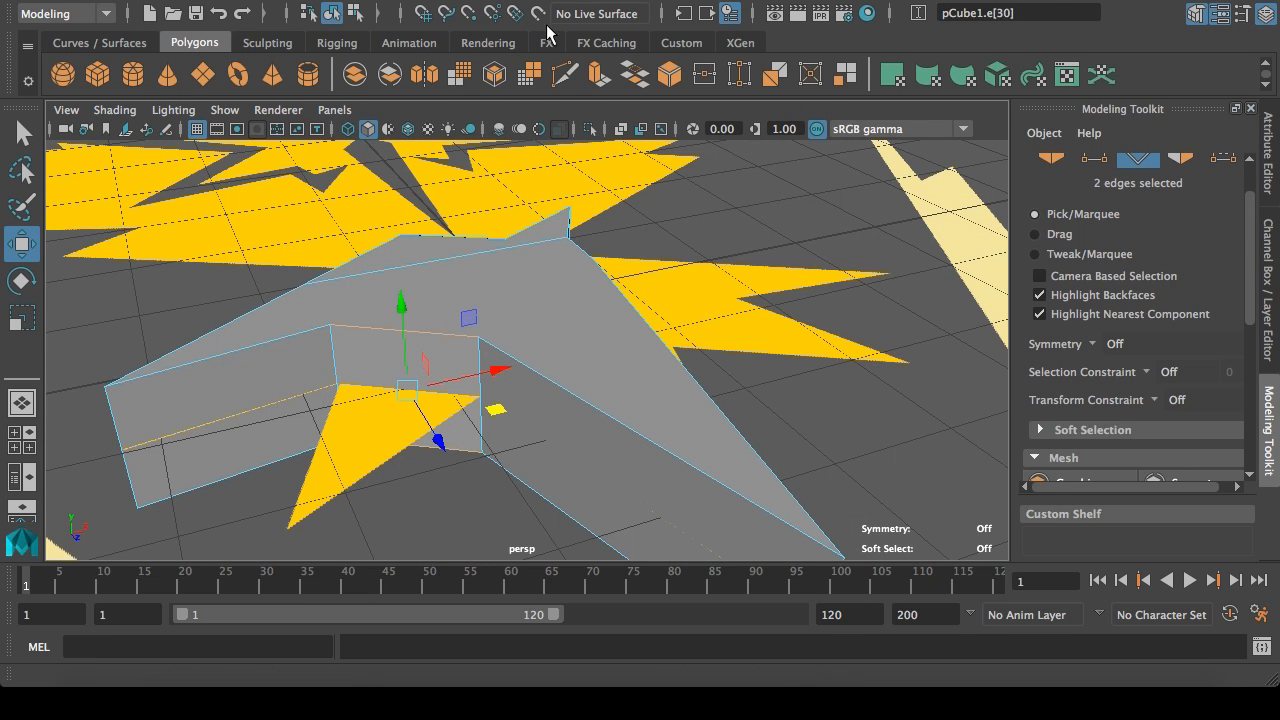
click(588, 2)
click(624, 93)
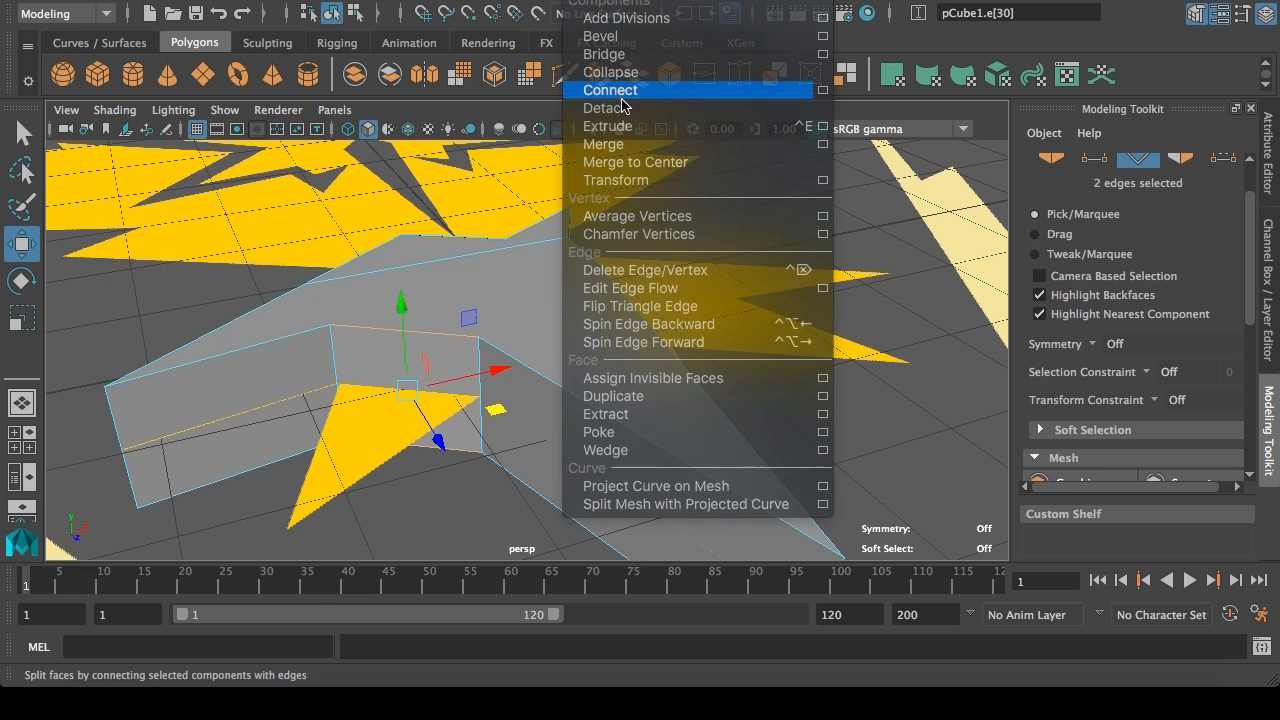
Step: Move the new vertical edge to the tip of the reference's lower -X spike, at about X -2.405 and Z 2.218
click(400, 372)
key(space)
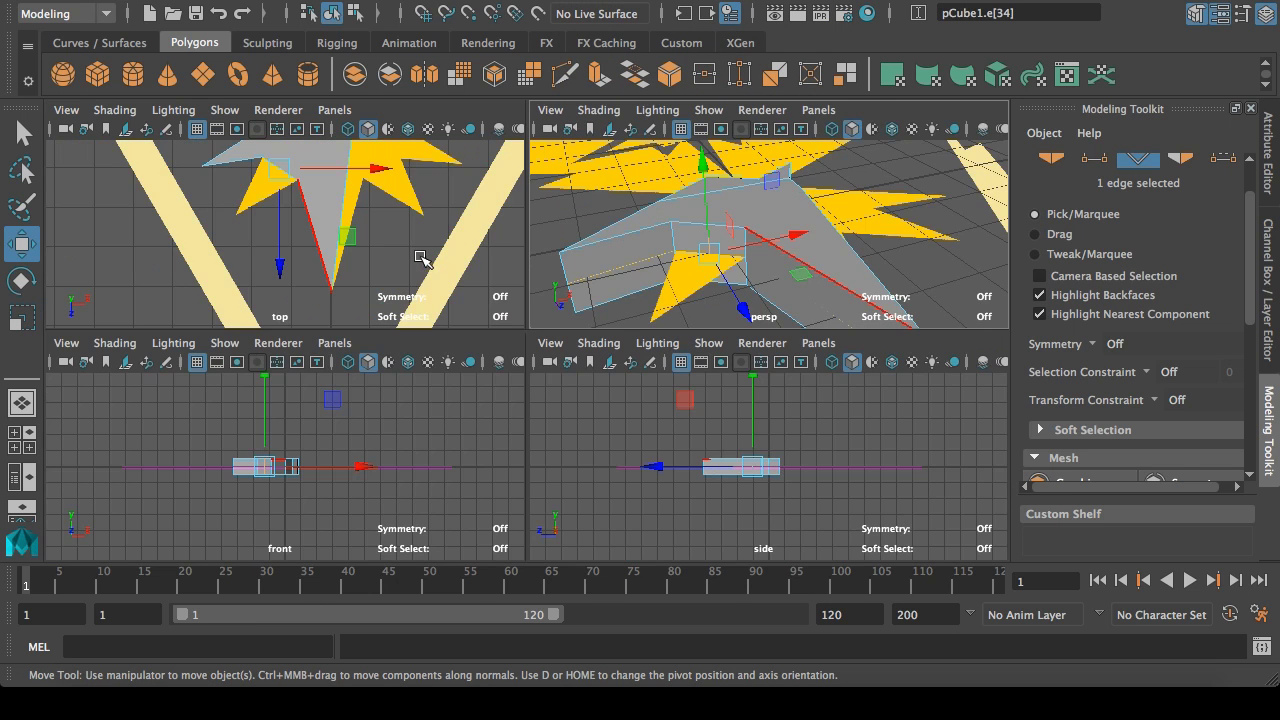
key(space)
middle_drag(549, 309, 495, 381)
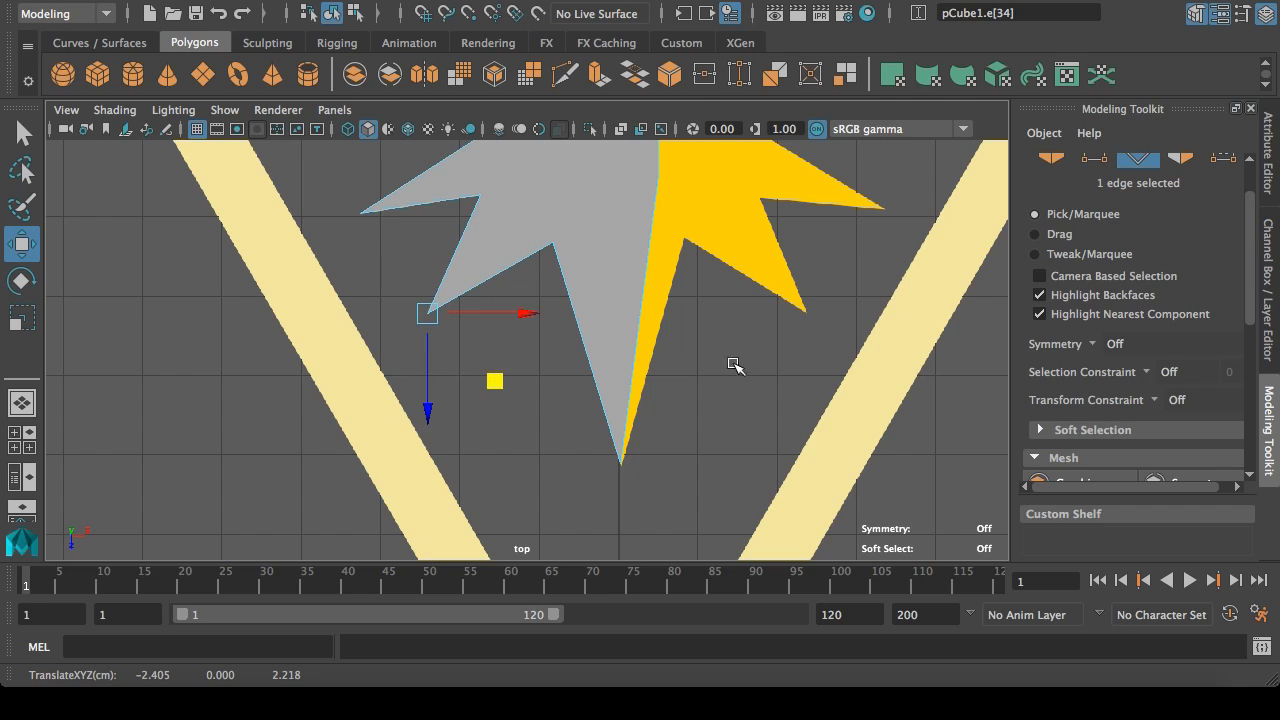
Step: Move the +X side's vertical corner edge to the reference's notch beside the tail, at about X 0.828 and Z 1.269
key(space)
key(space)
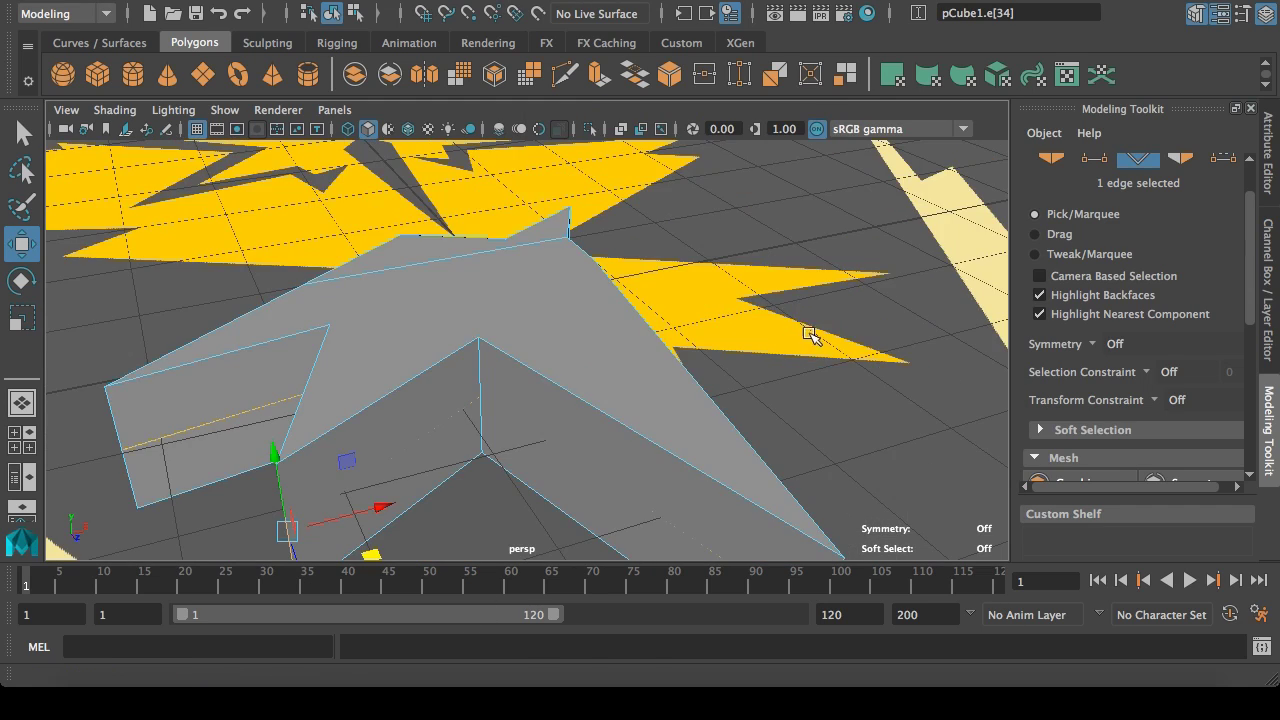
alt+drag(814, 337, 537, 306)
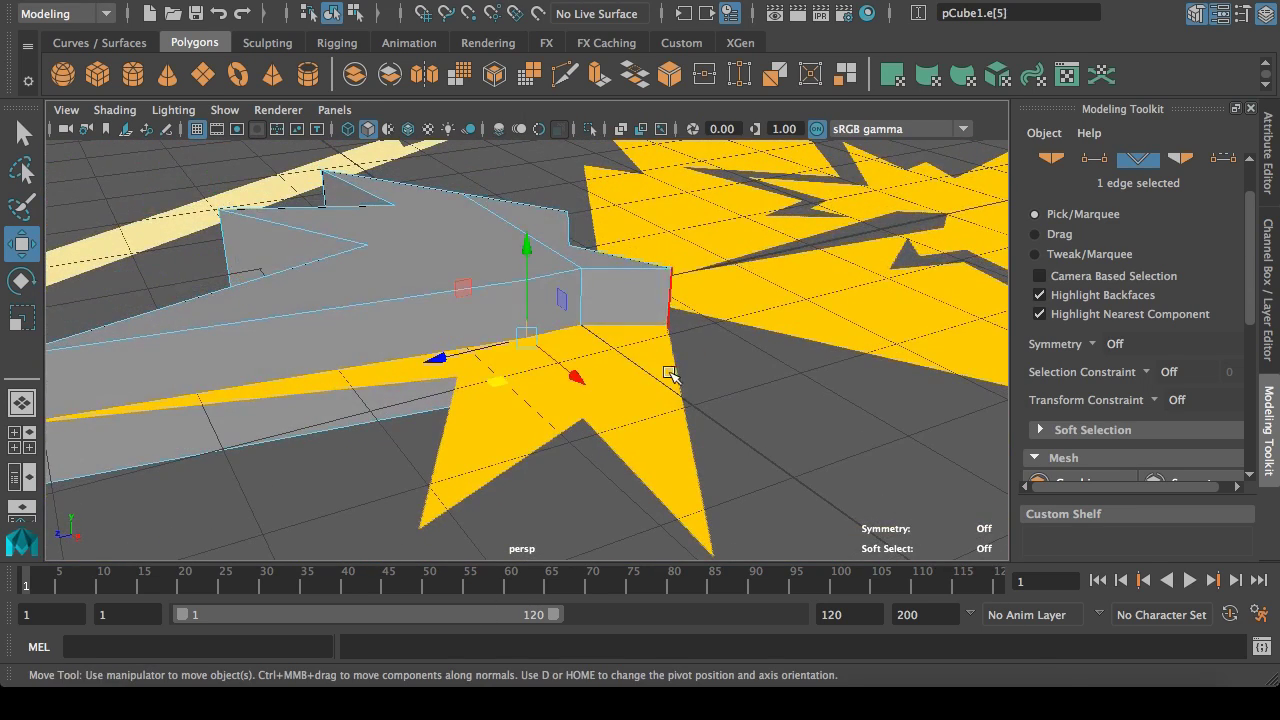
key(space)
key(space)
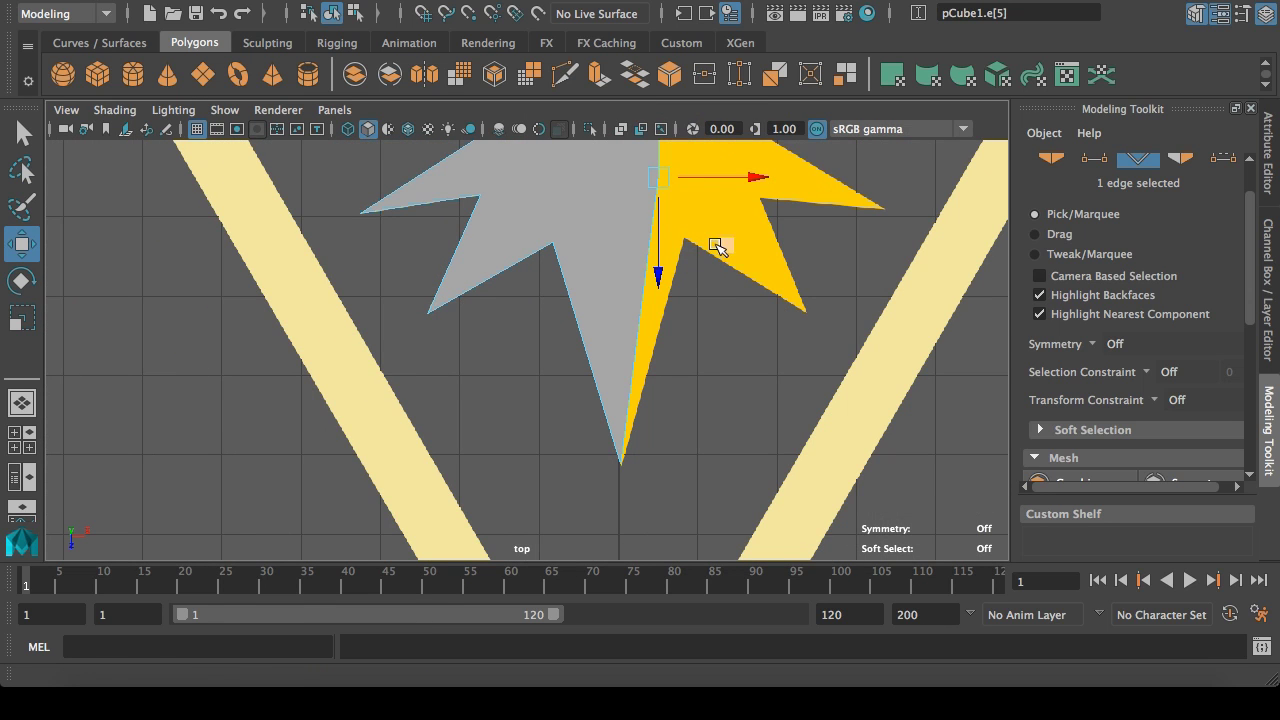
middle_drag(716, 246, 752, 310)
Step: Move the +X side's vertical edge on the Z origin line outward along X to the reference's outline, at about X 1.899
key(space)
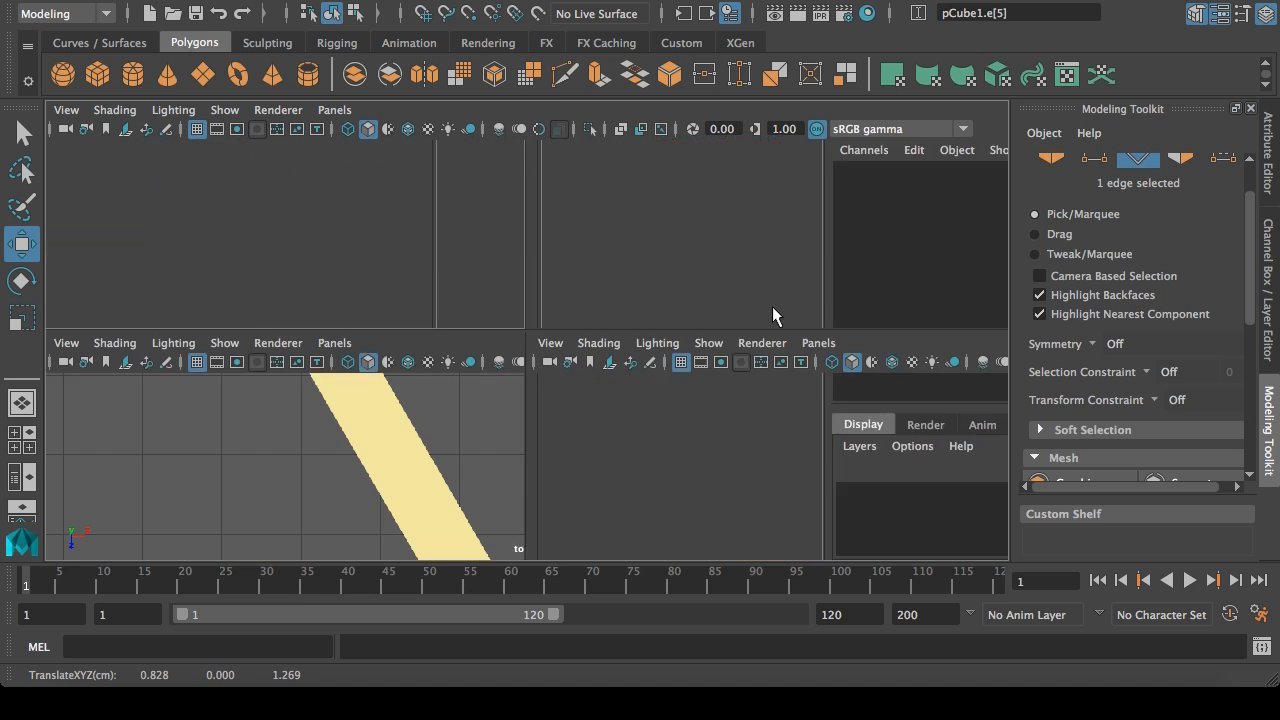
key(space)
click(652, 362)
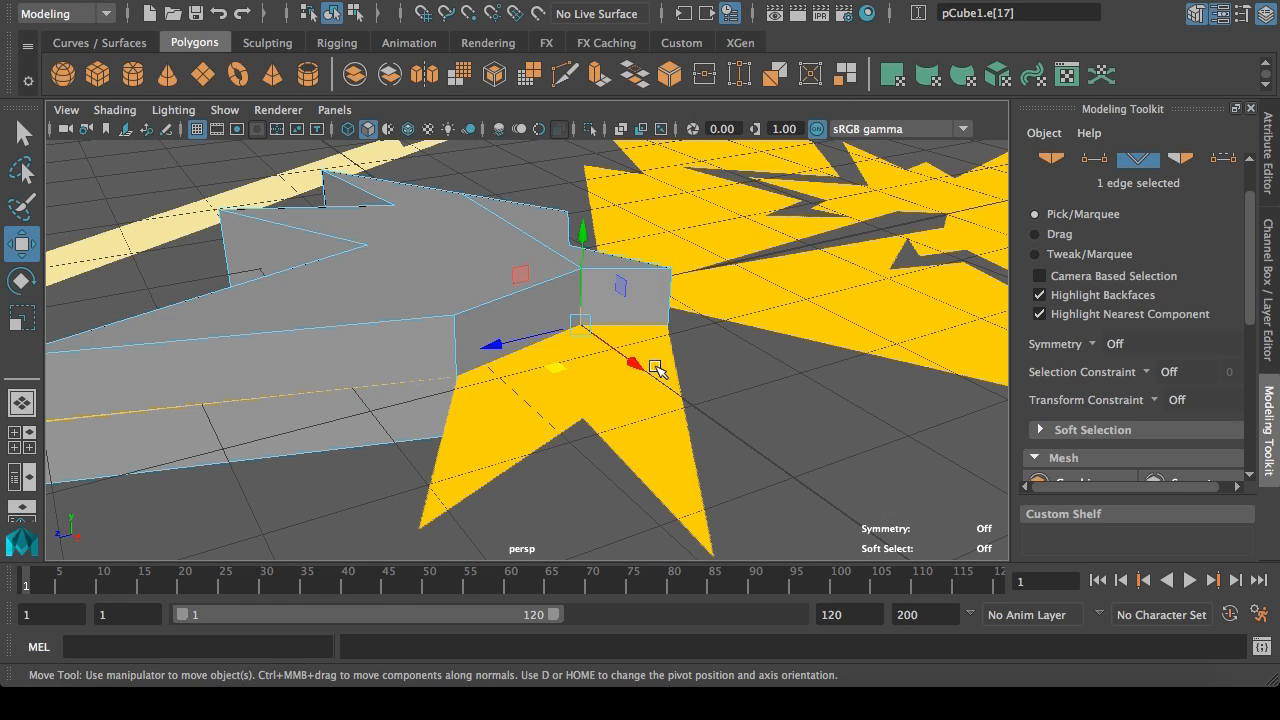
key(space)
key(space)
alt+middle_drag(663, 289, 704, 329)
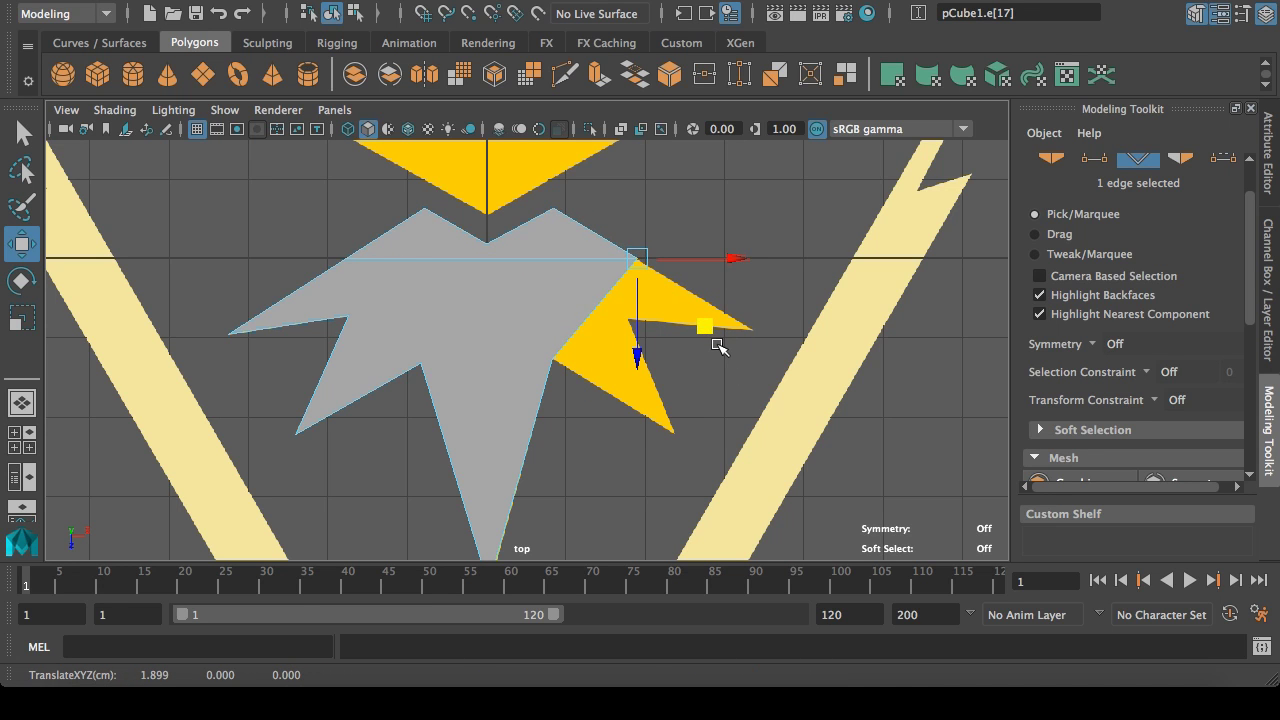
Step: Connect the upper and lower edges of the slanted face on the +X side to add a vertical edge at its middle
key(space)
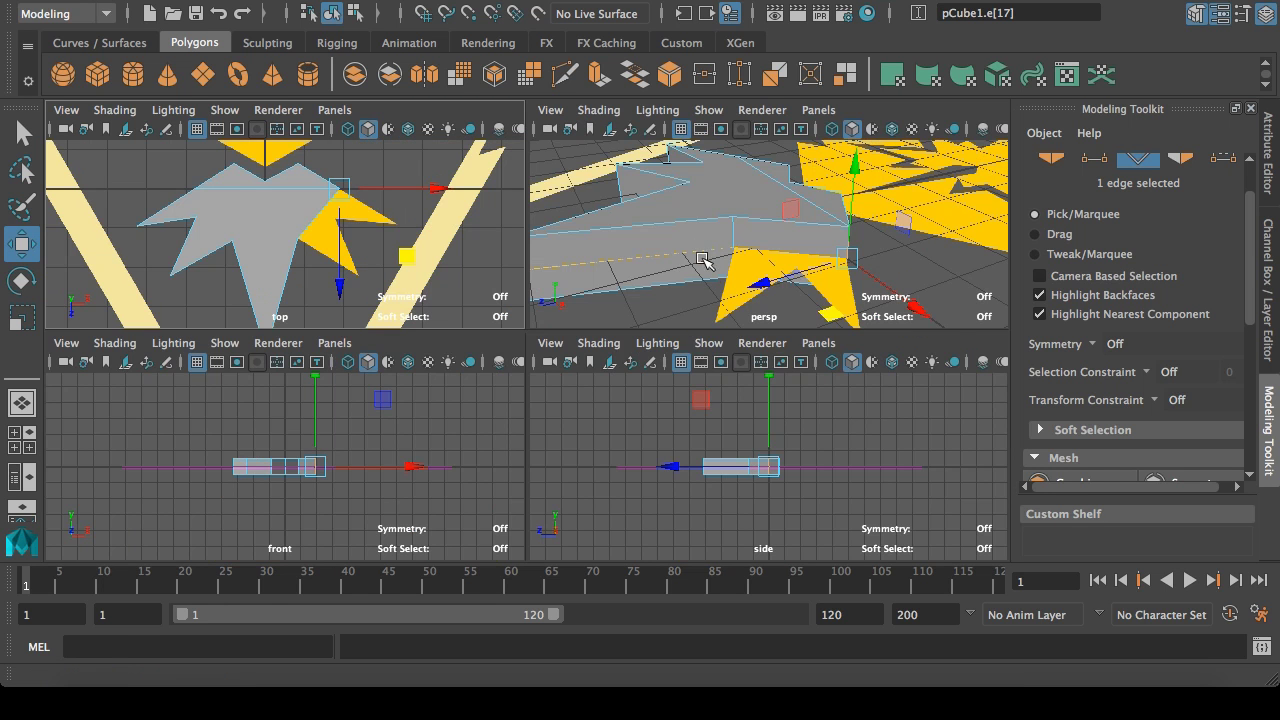
key(space)
click(571, 330)
shift+click(578, 450)
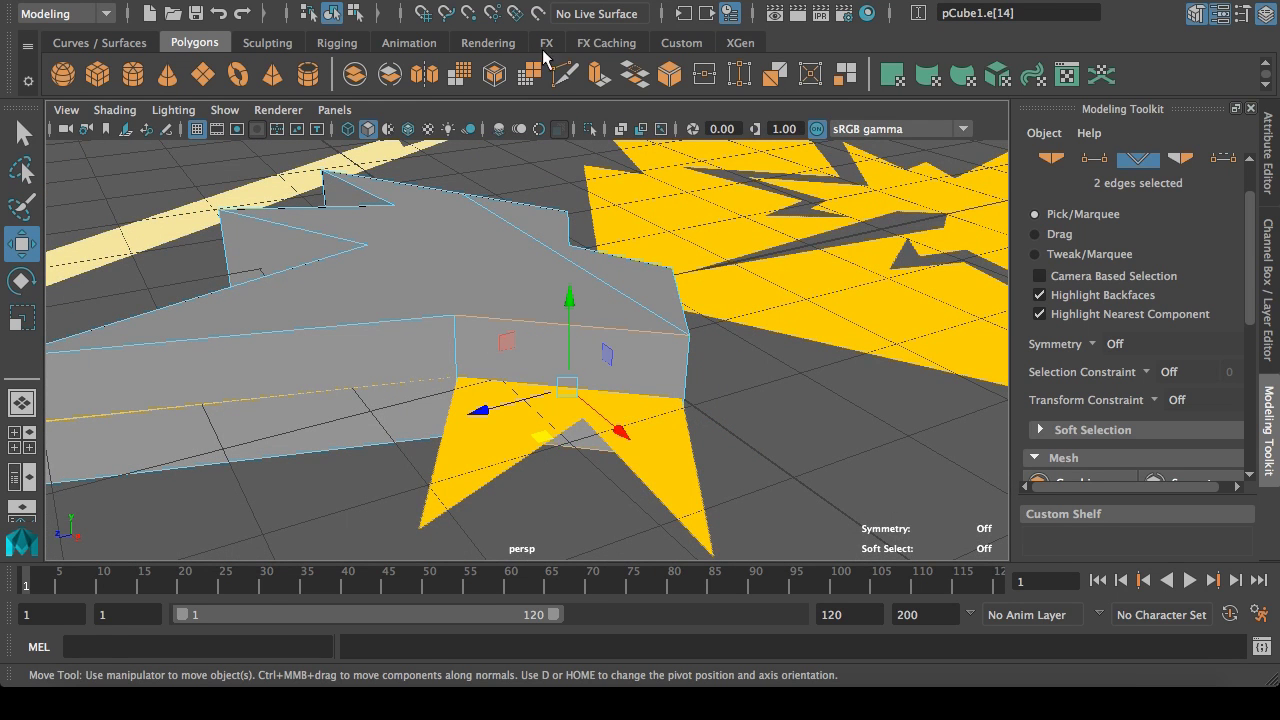
click(598, 1)
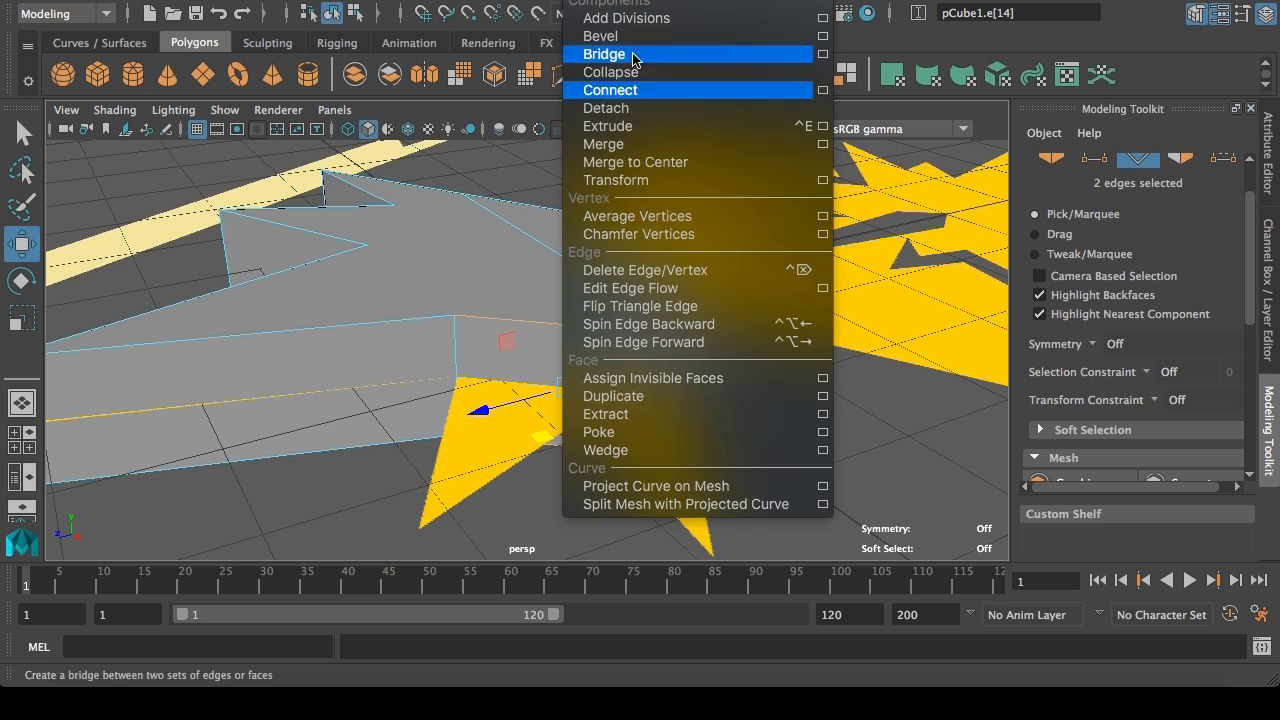
click(632, 90)
Step: Move the new vertical edge to the tip of the reference's +X wing, at about X 3.355 and Z 0.899
click(569, 382)
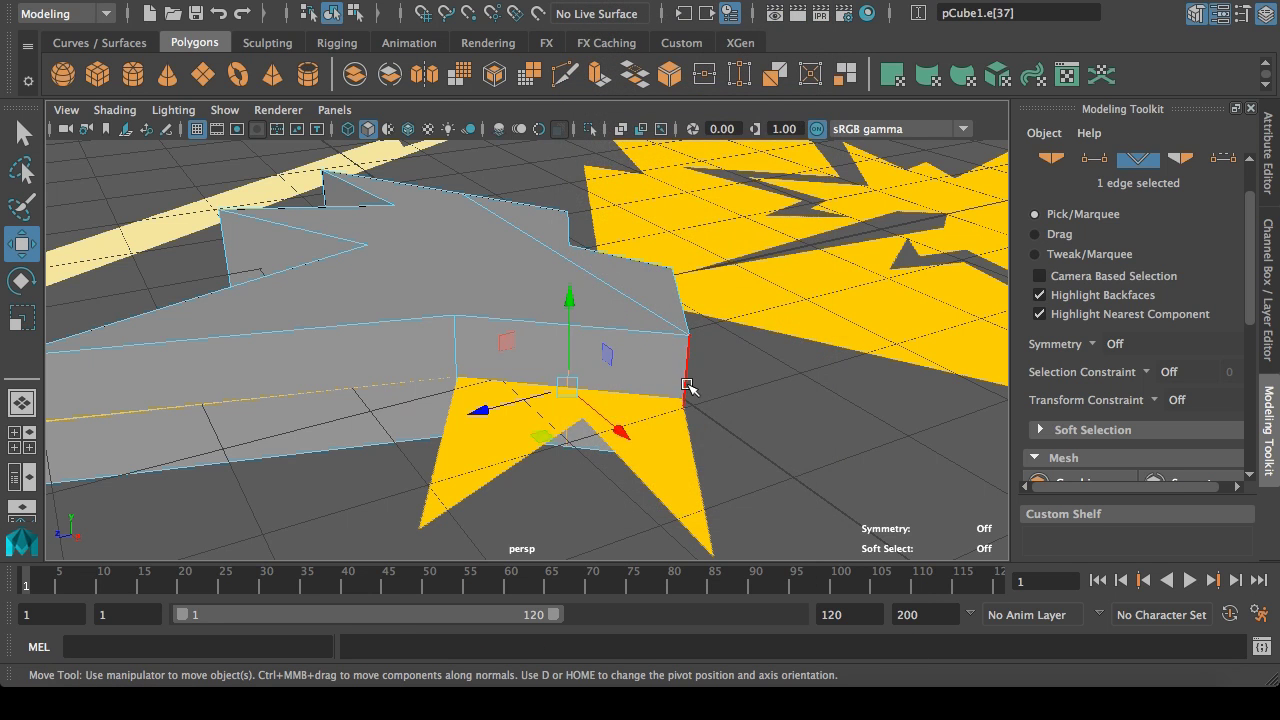
key(space)
key(space)
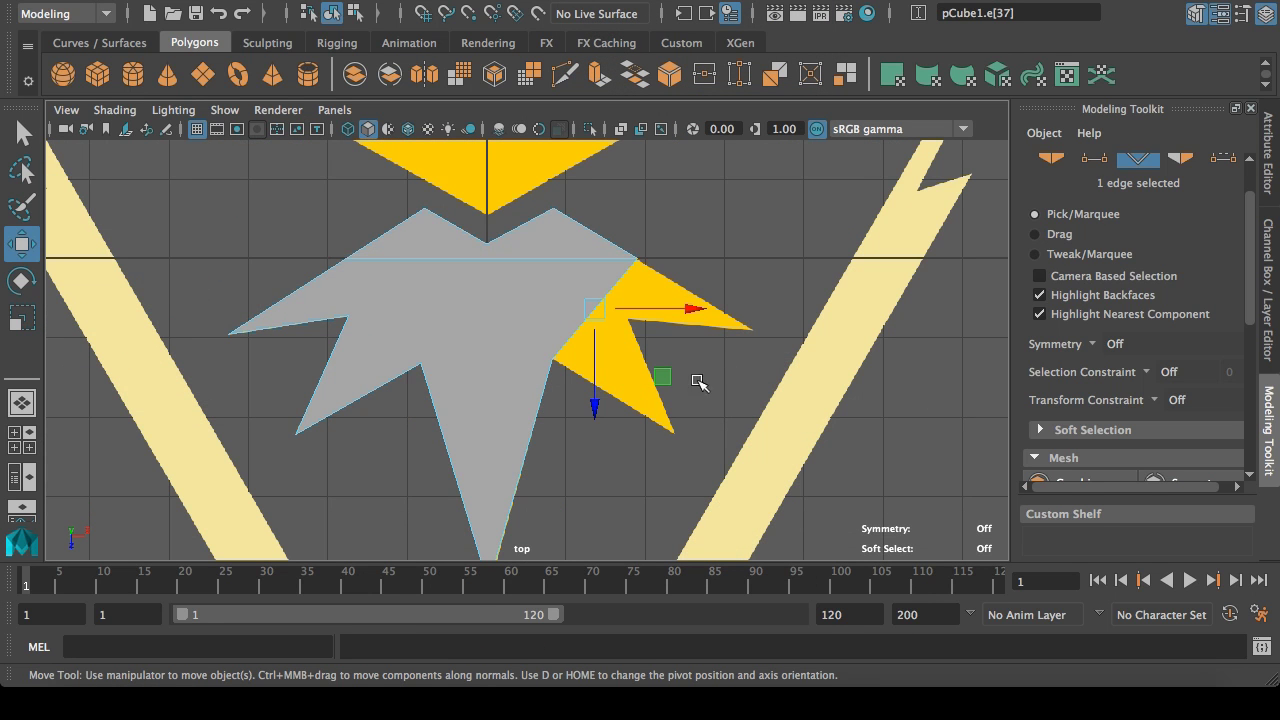
drag(697, 380, 818, 400)
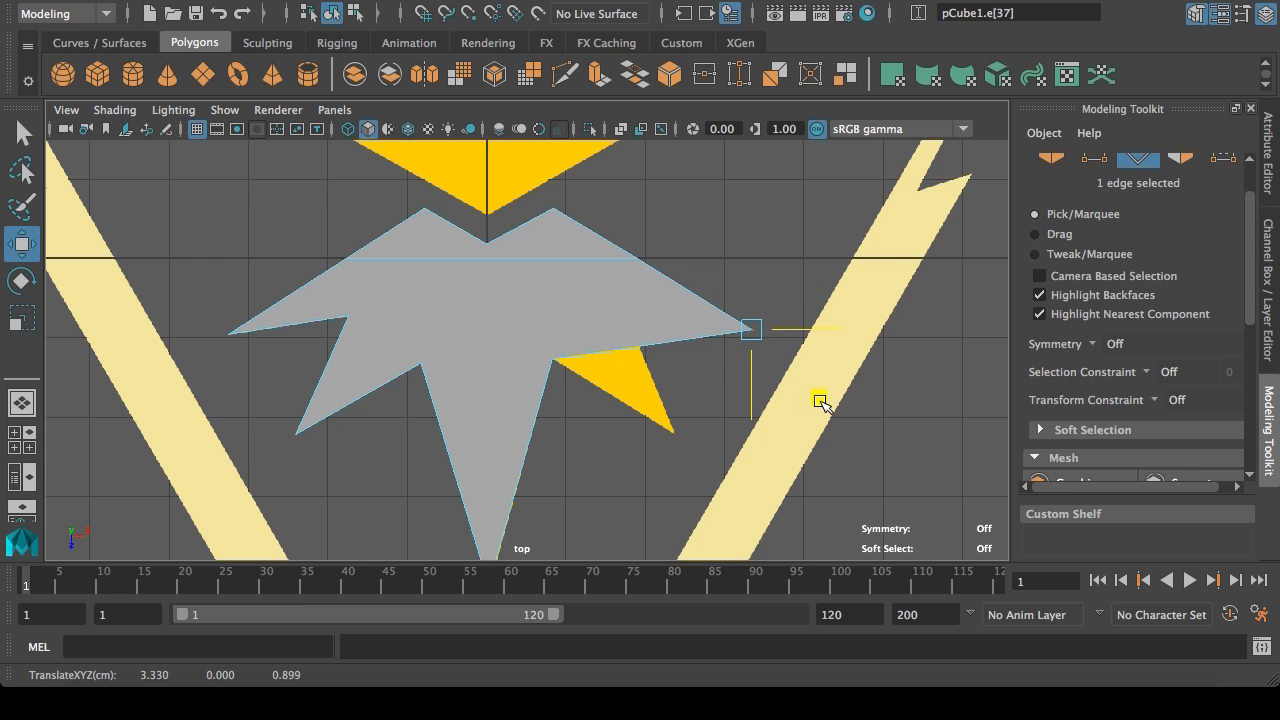
Step: Connect the upper and lower edges of the face between the +X wing tip and the tail notch with a vertical edge
key(space)
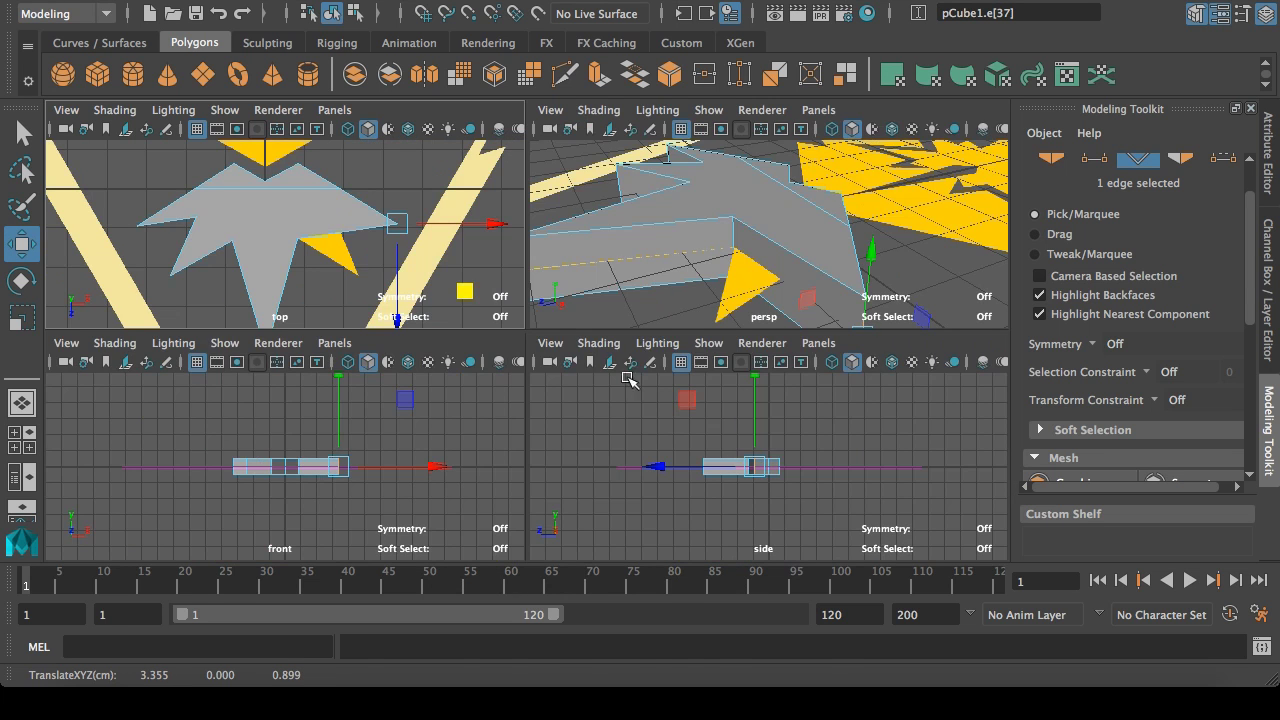
key(space)
click(574, 494)
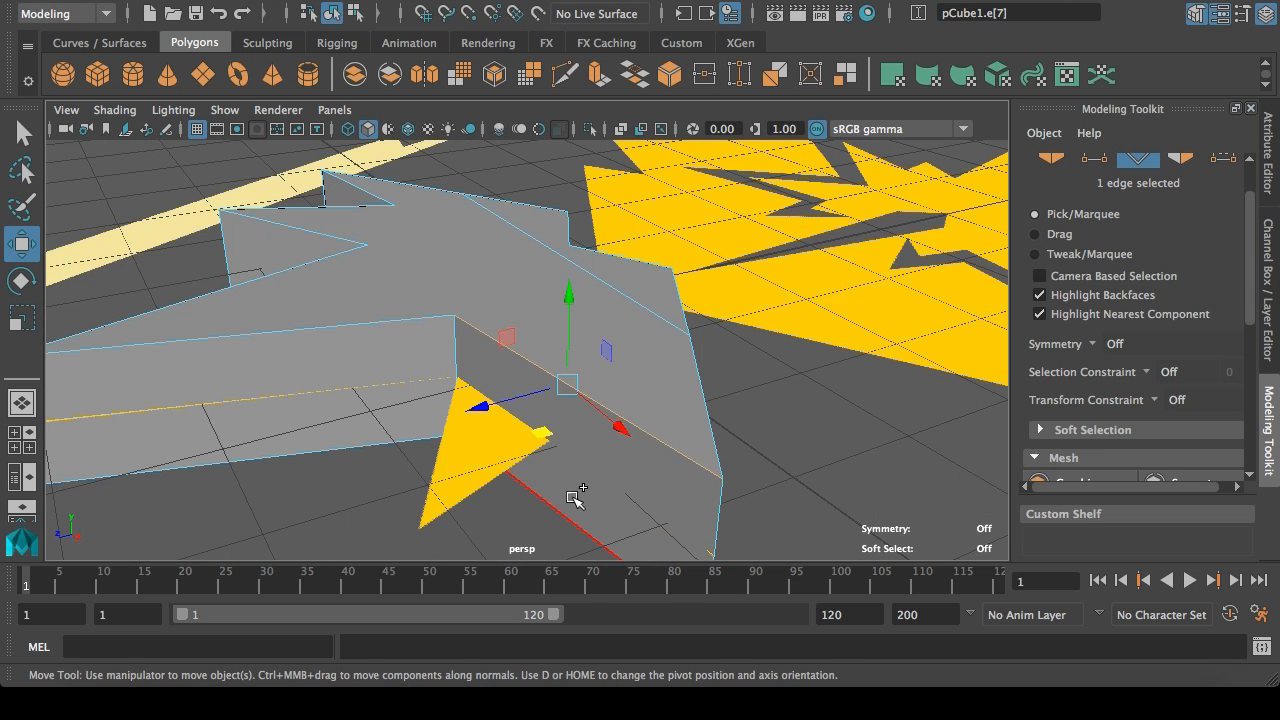
shift+click(657, 489)
key(space)
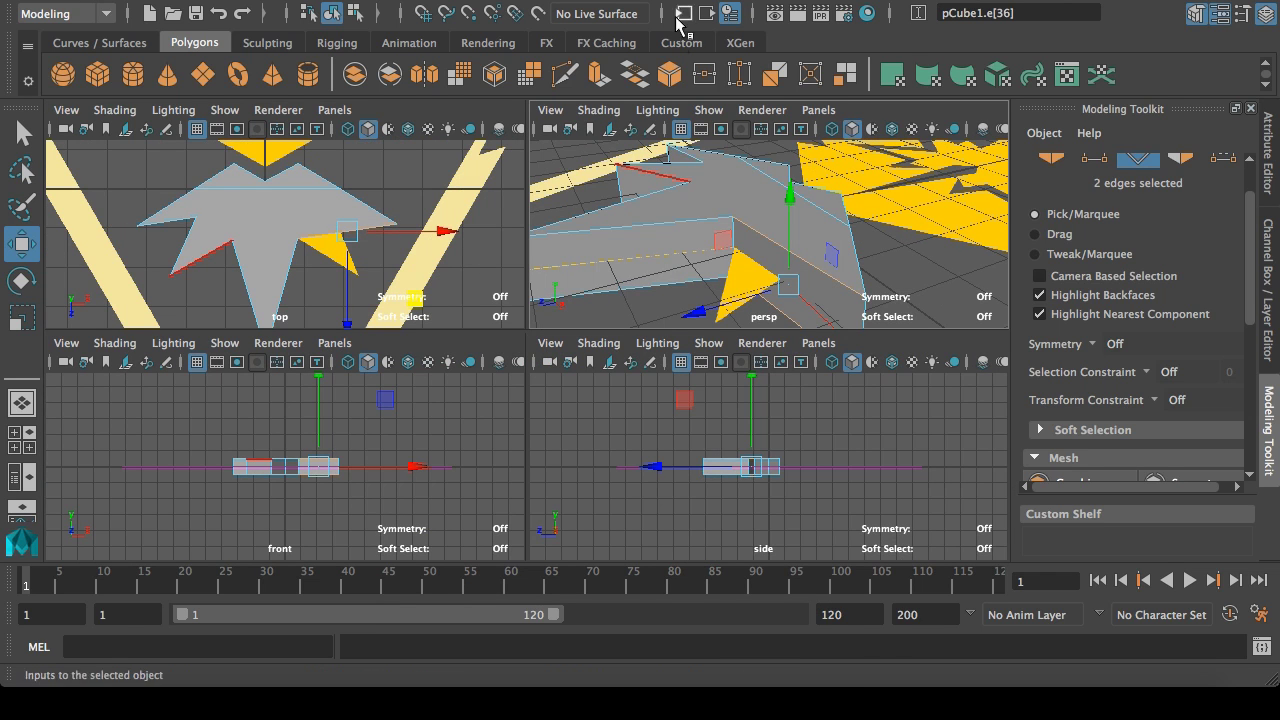
click(598, 1)
click(620, 91)
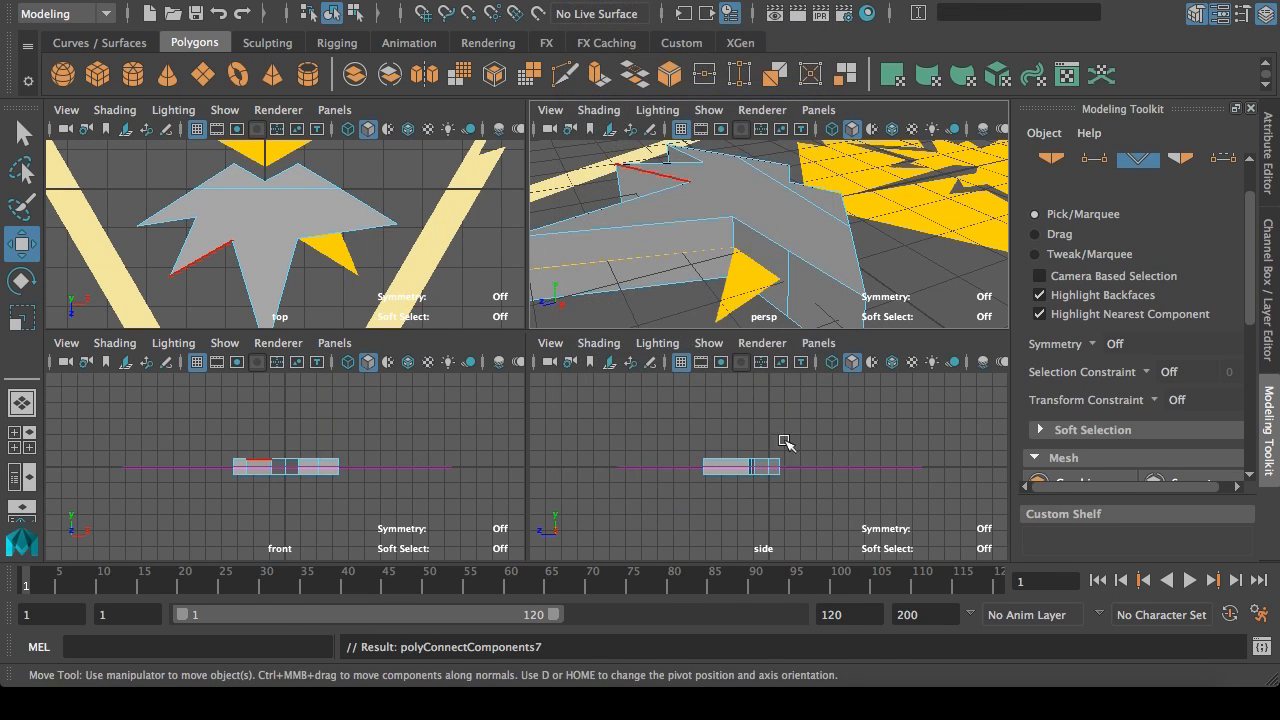
Step: Move the new vertical edge to the reference's inner notch between the +X wing and the lower +X spike
key(space)
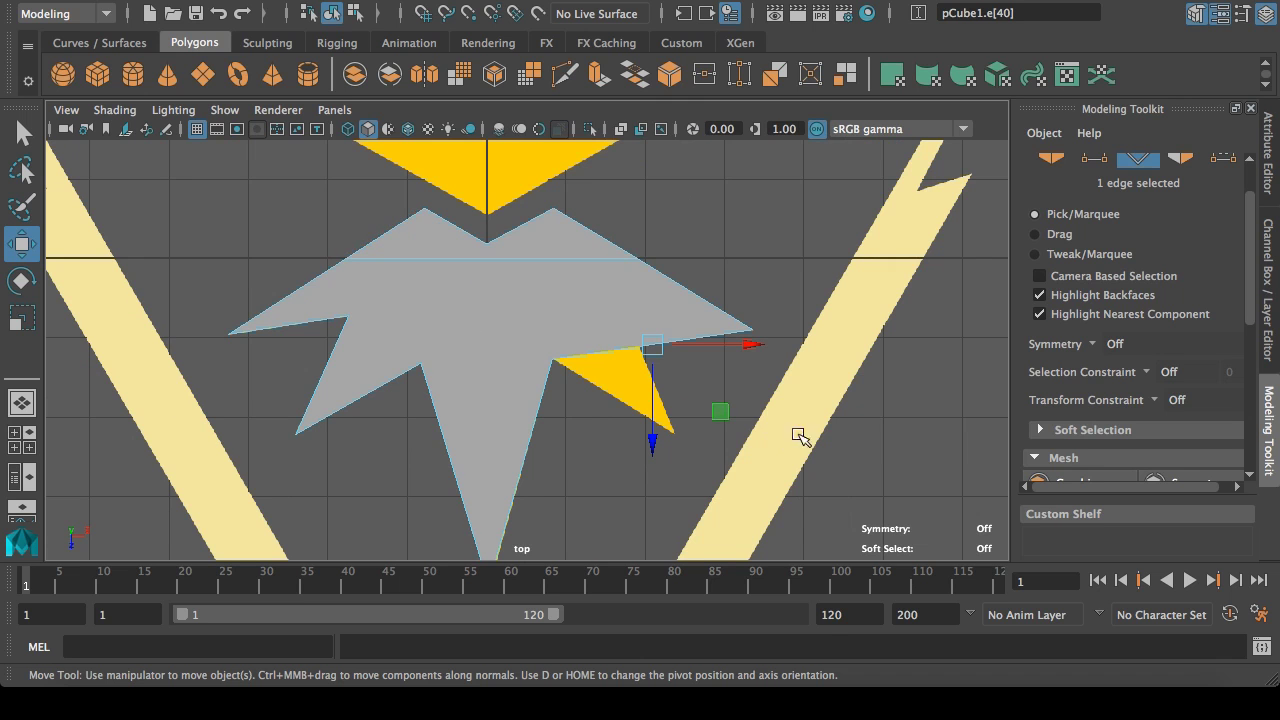
drag(735, 422, 706, 398)
key(space)
key(space)
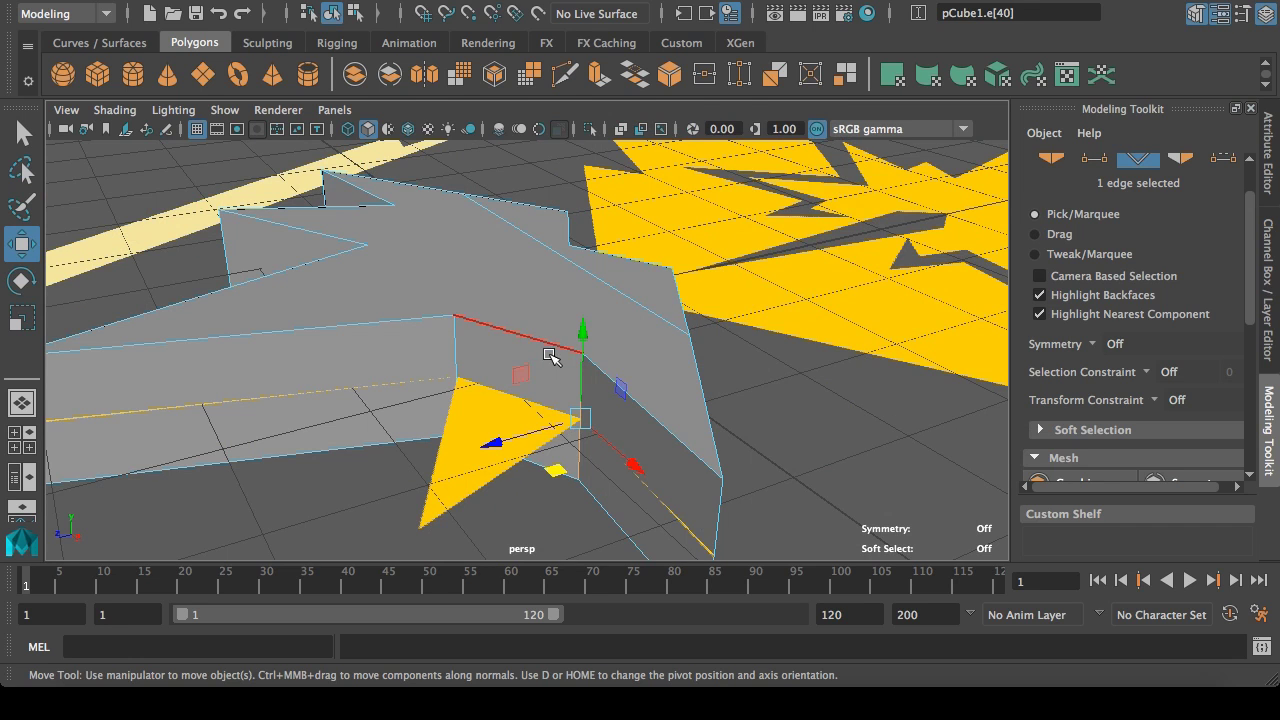
Step: Connect the upper and lower edges of the face between the +X wing notch and the tail notch with a vertical edge
click(549, 354)
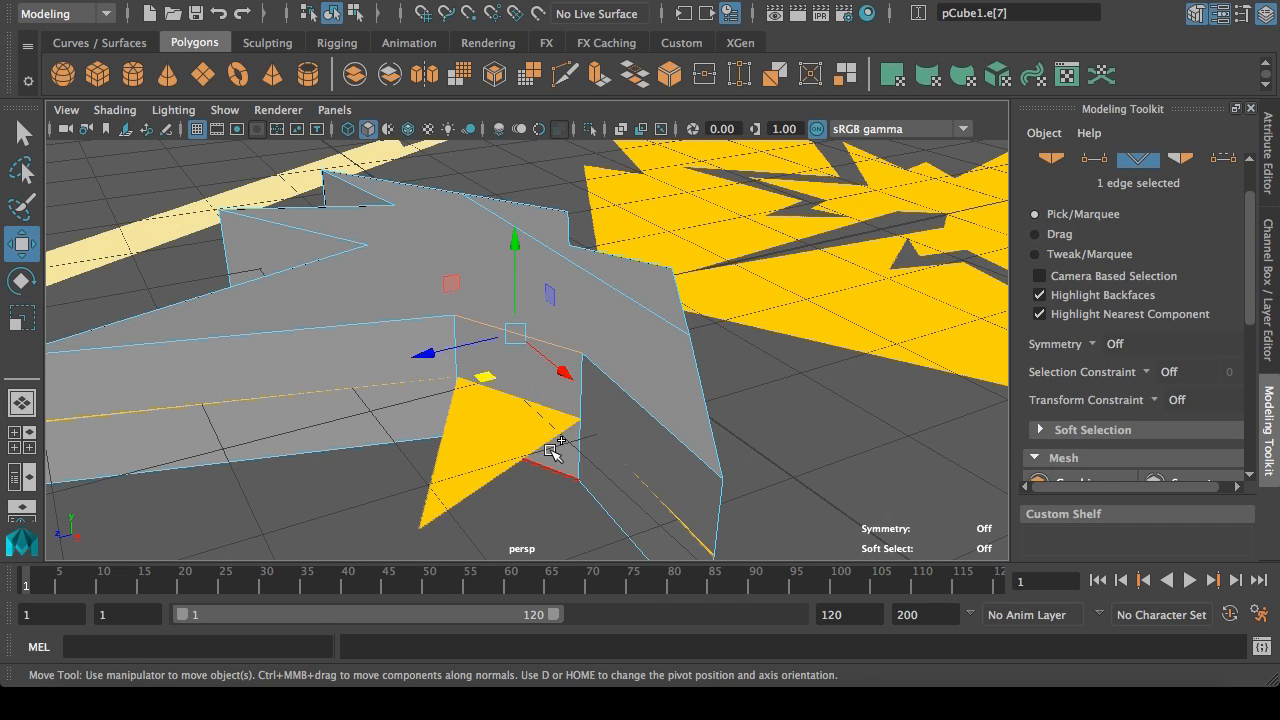
shift+click(557, 449)
key(space)
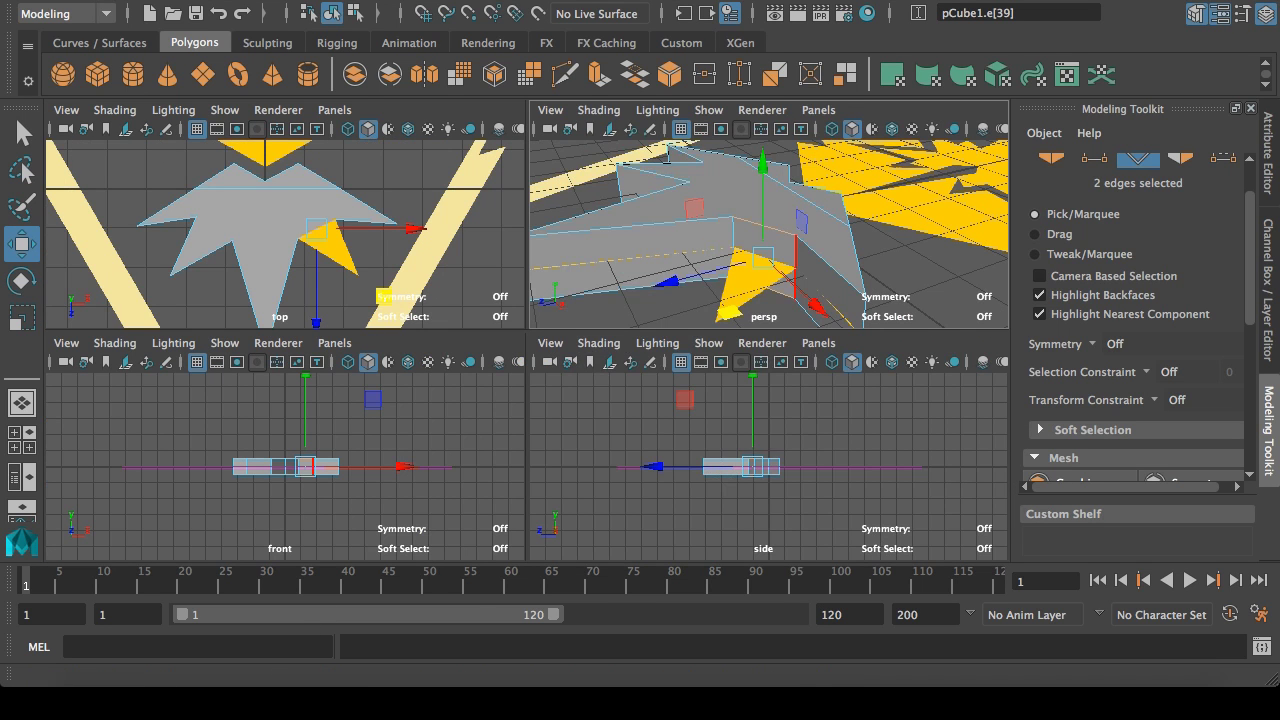
shift+right_drag(760, 256, 614, 89)
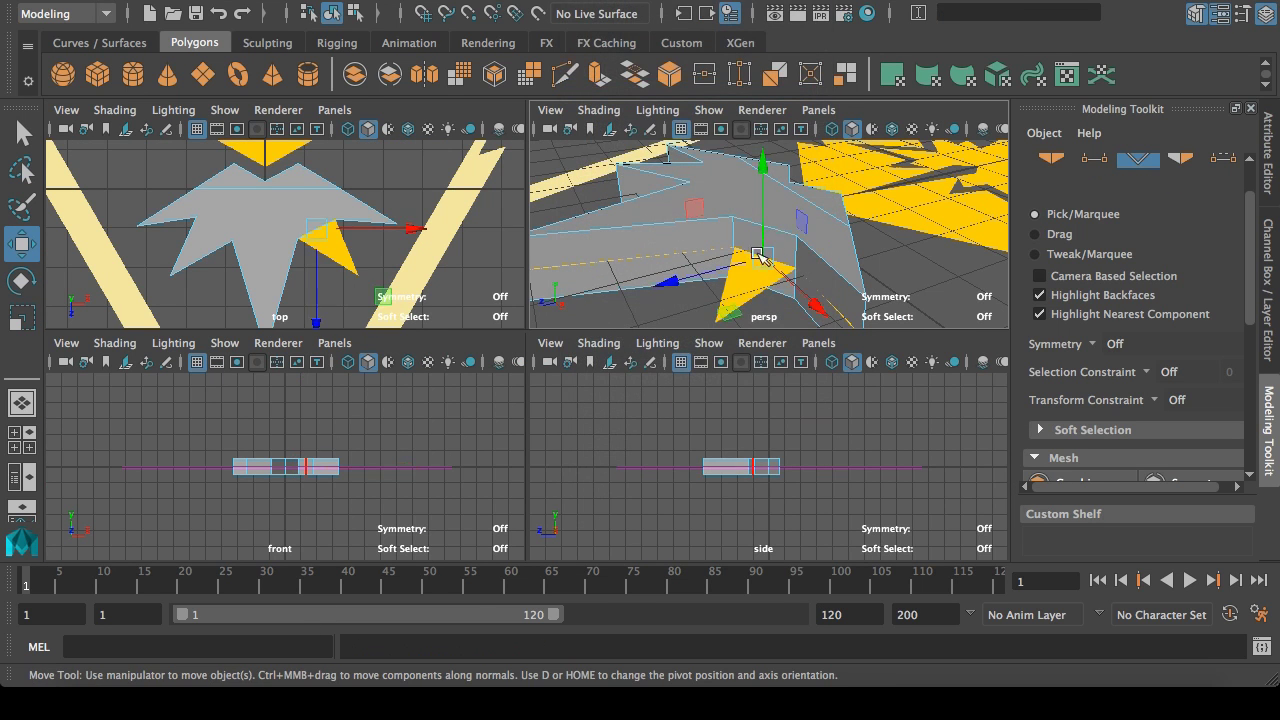
Step: Move the new vertical edge to the lower +X spike's tip, at about X 2.374 and Z 2.235, and return to object mode
key(space)
key(space)
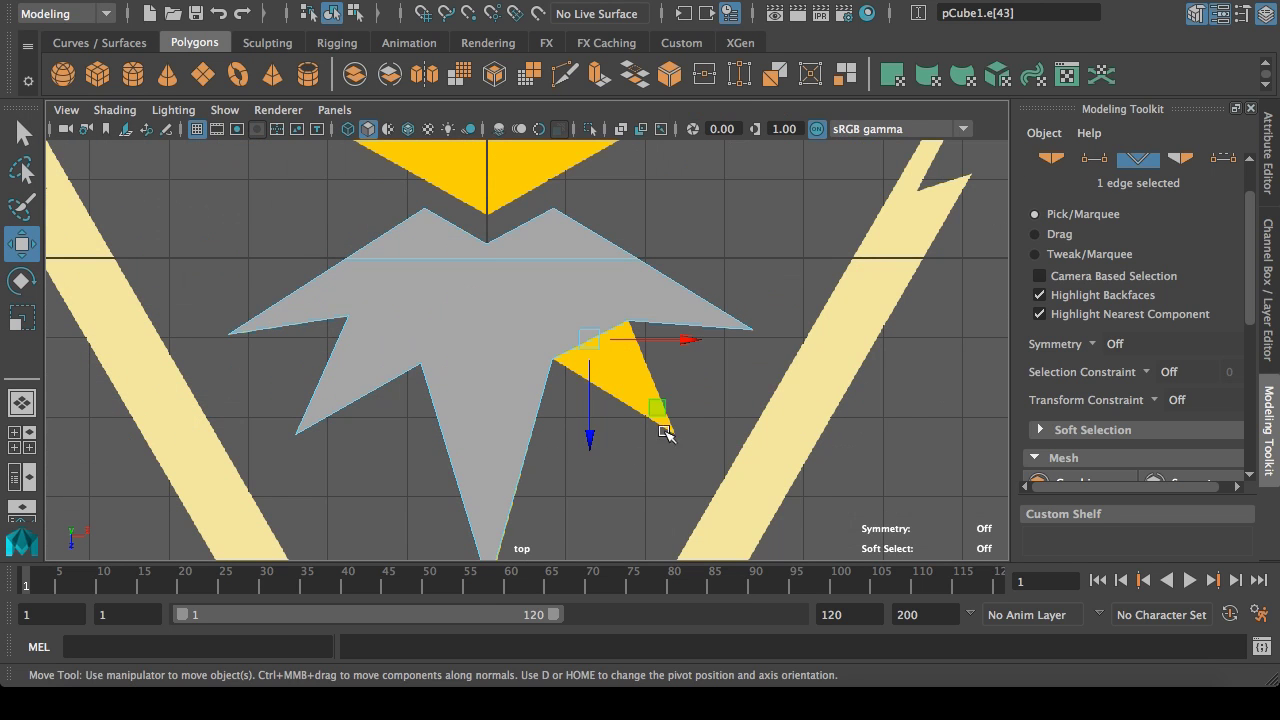
middle_drag(657, 412, 745, 510)
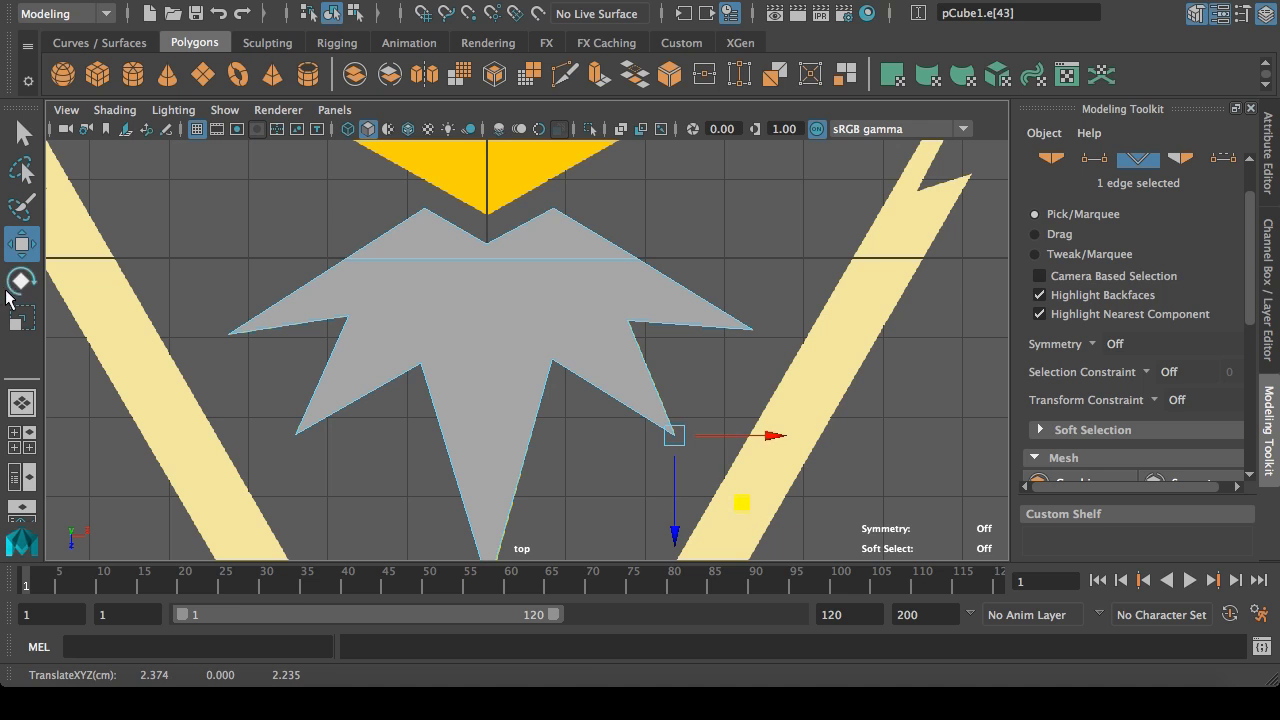
click(10, 130)
right_drag(494, 178, 592, 149)
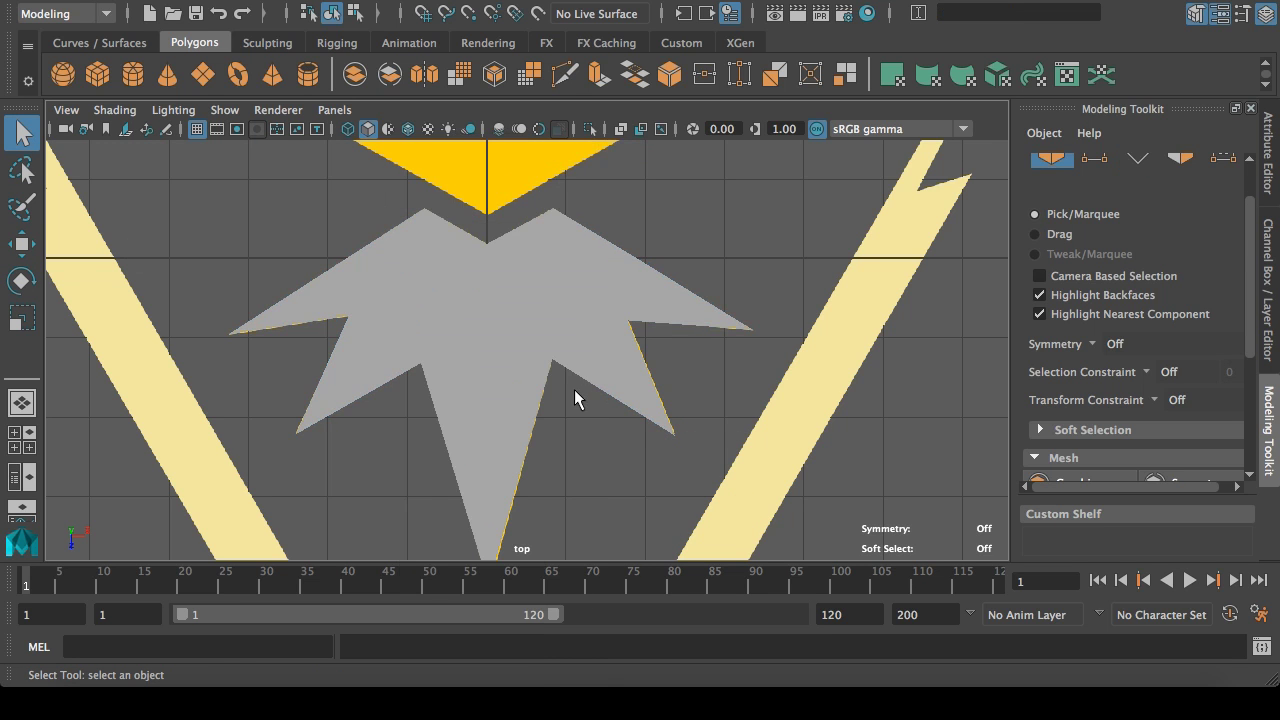
Step: Rename the finished spiked cube mesh as tail in the Outliner
key(space)
key(space)
alt+drag(570, 378, 389, 426)
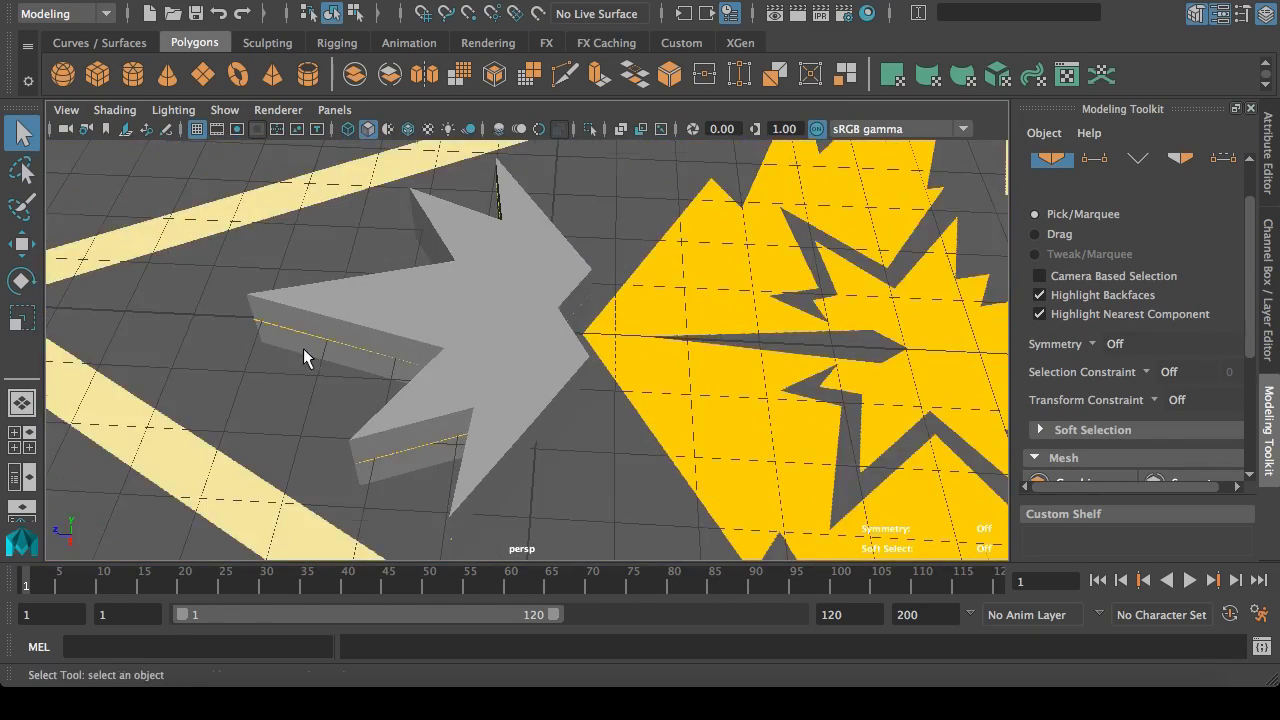
alt+drag(303, 358, 484, 351)
click(484, 351)
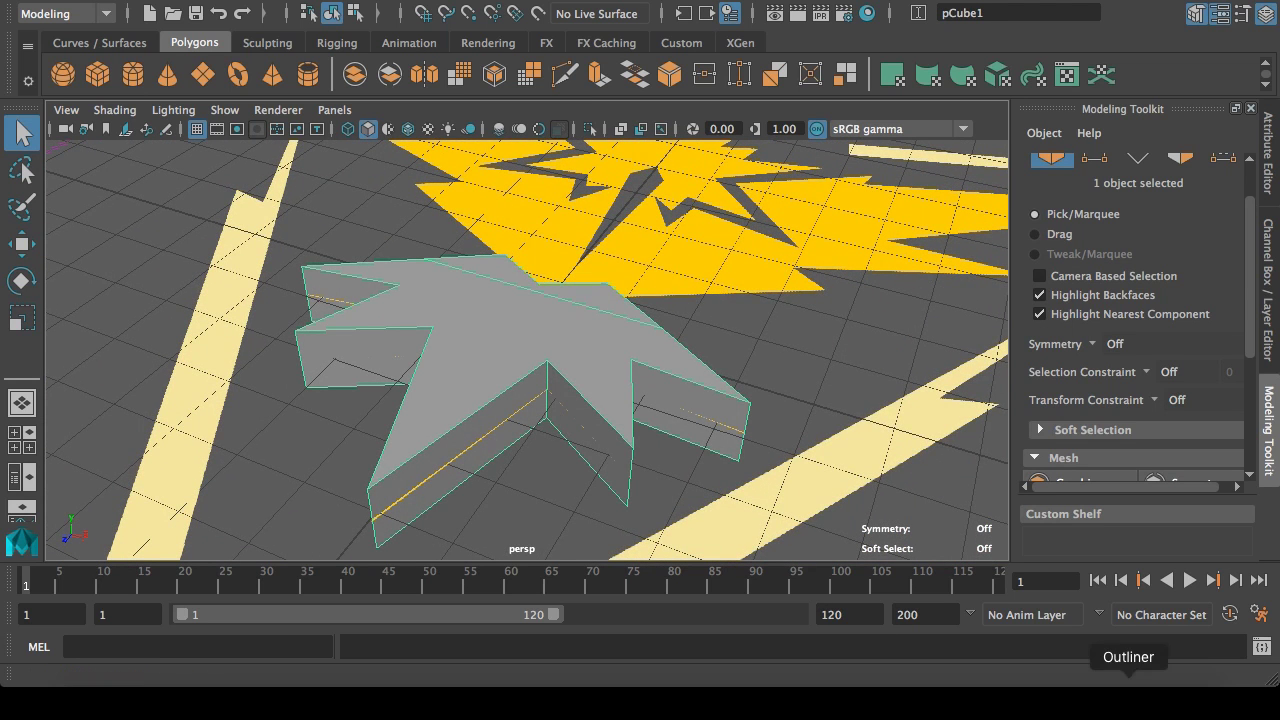
click(1128, 700)
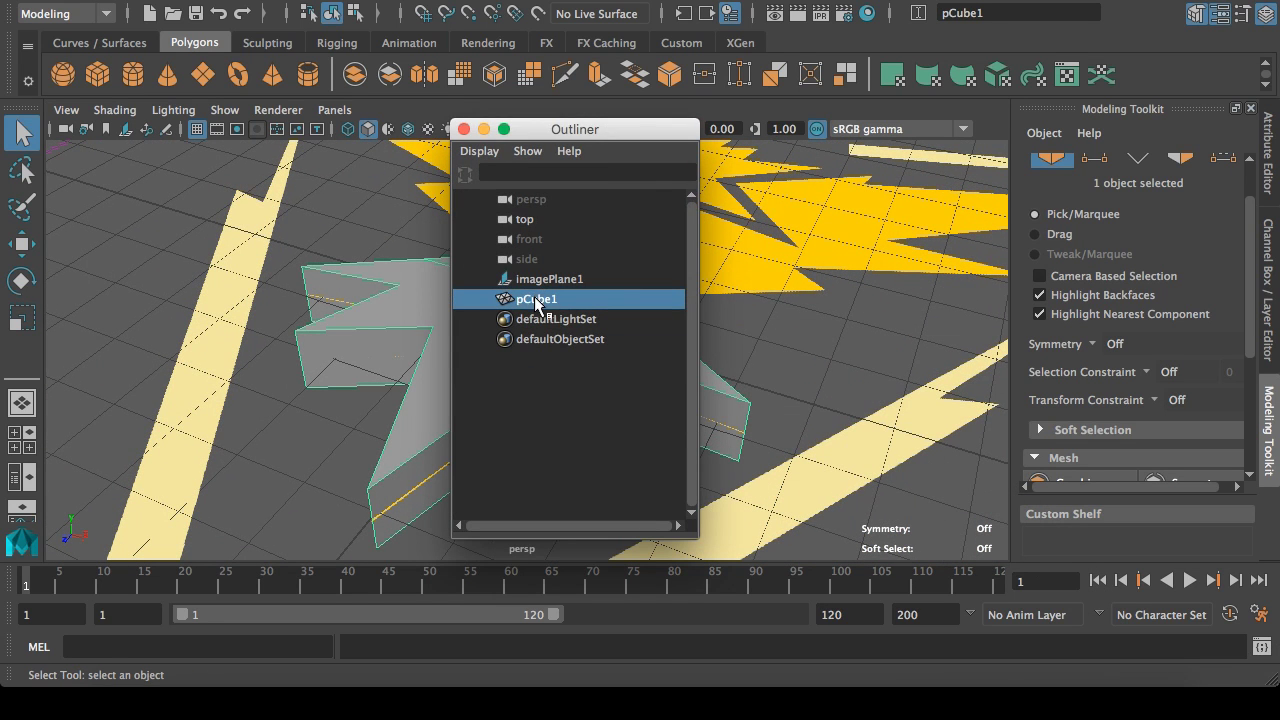
double_click(537, 300)
text(tail)
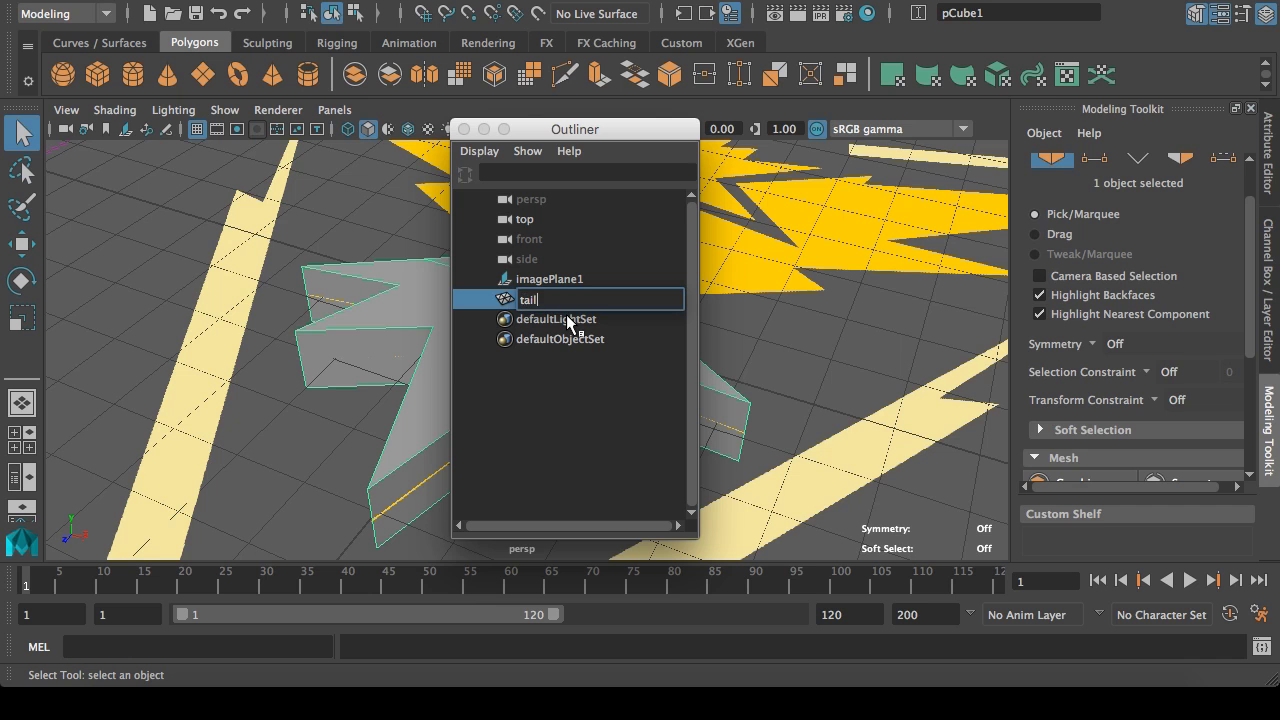
key(Return)
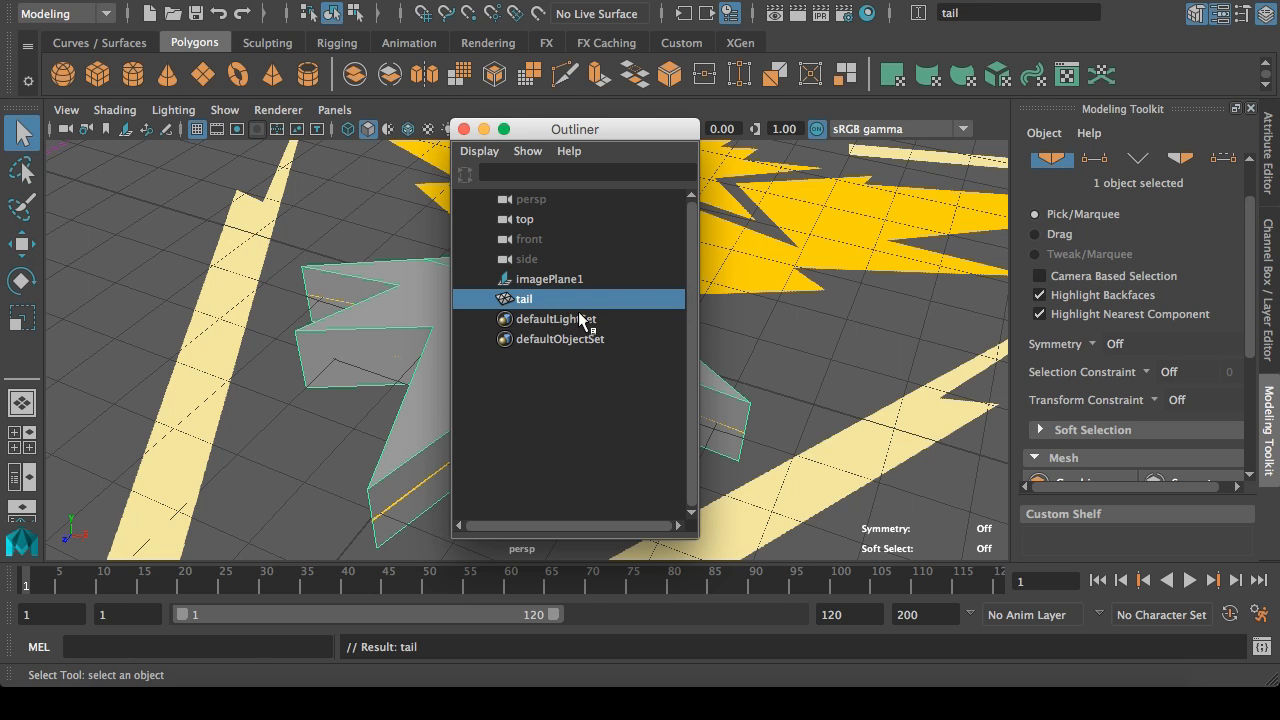
click(484, 130)
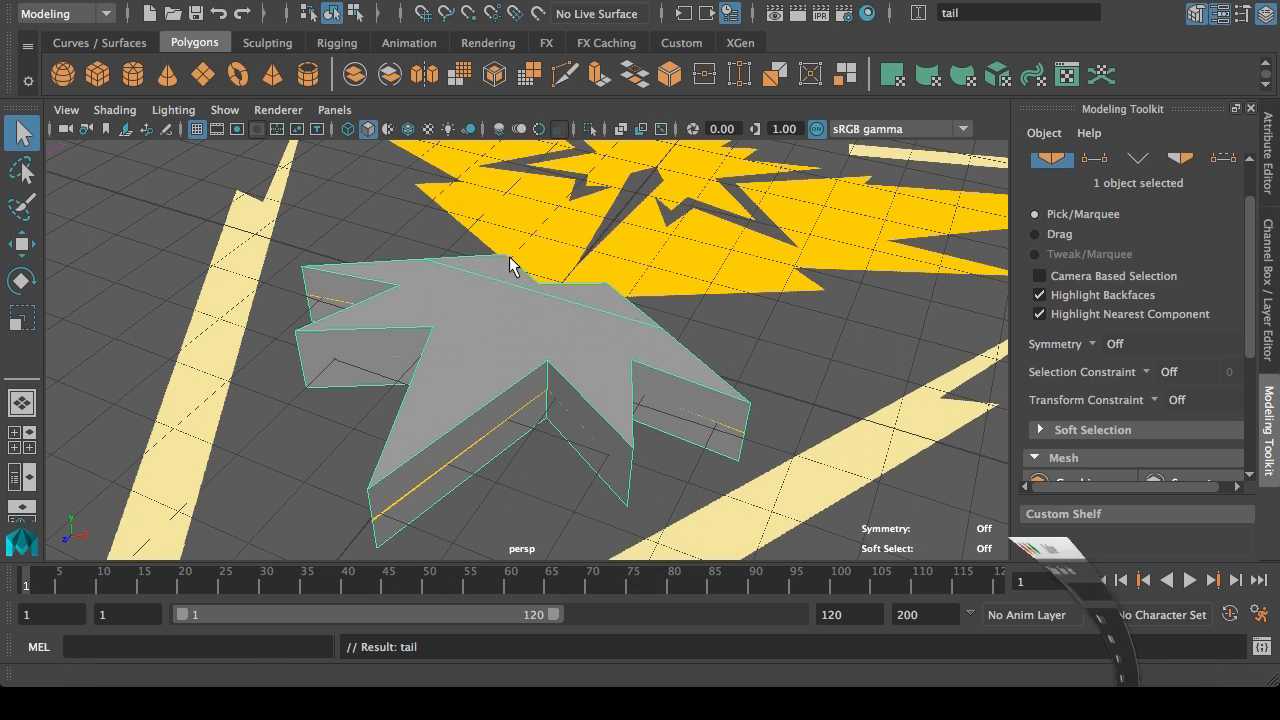
Step: Create a new polygon cube and move it along Z to -3.842, over the reference's central beak slot
click(372, 224)
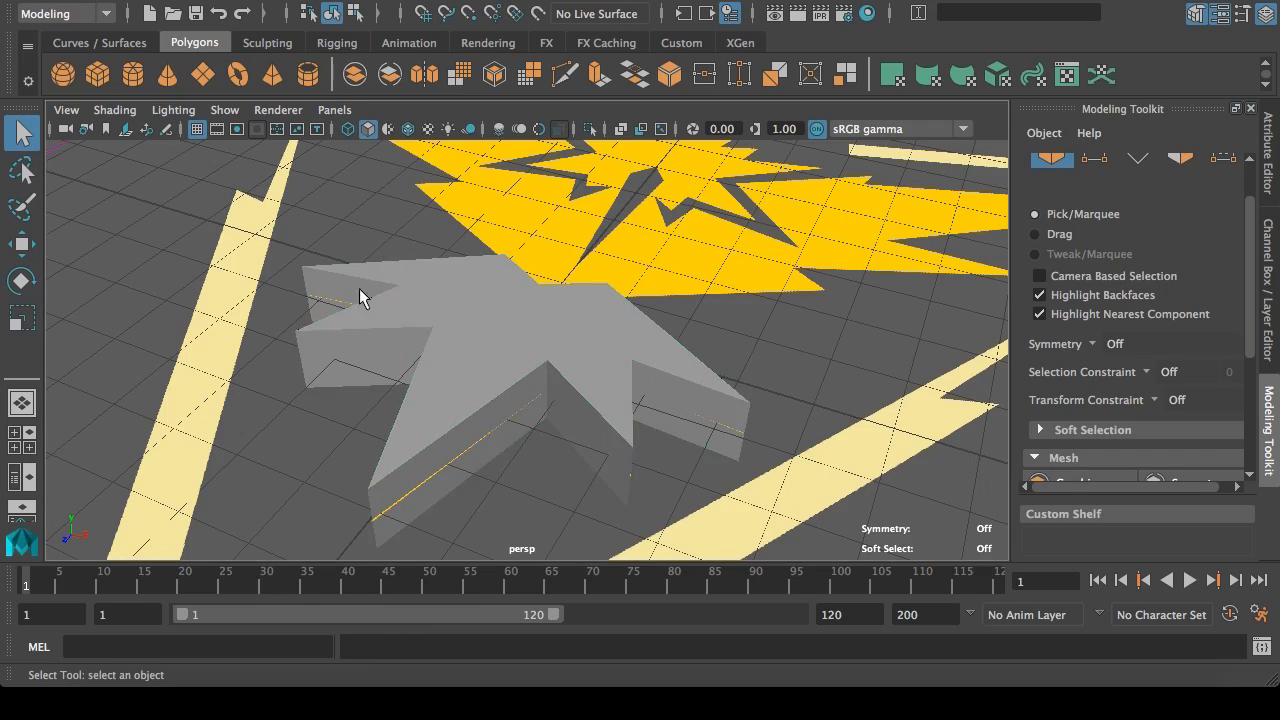
alt+drag(359, 288, 463, 378)
alt+drag(651, 354, 613, 370)
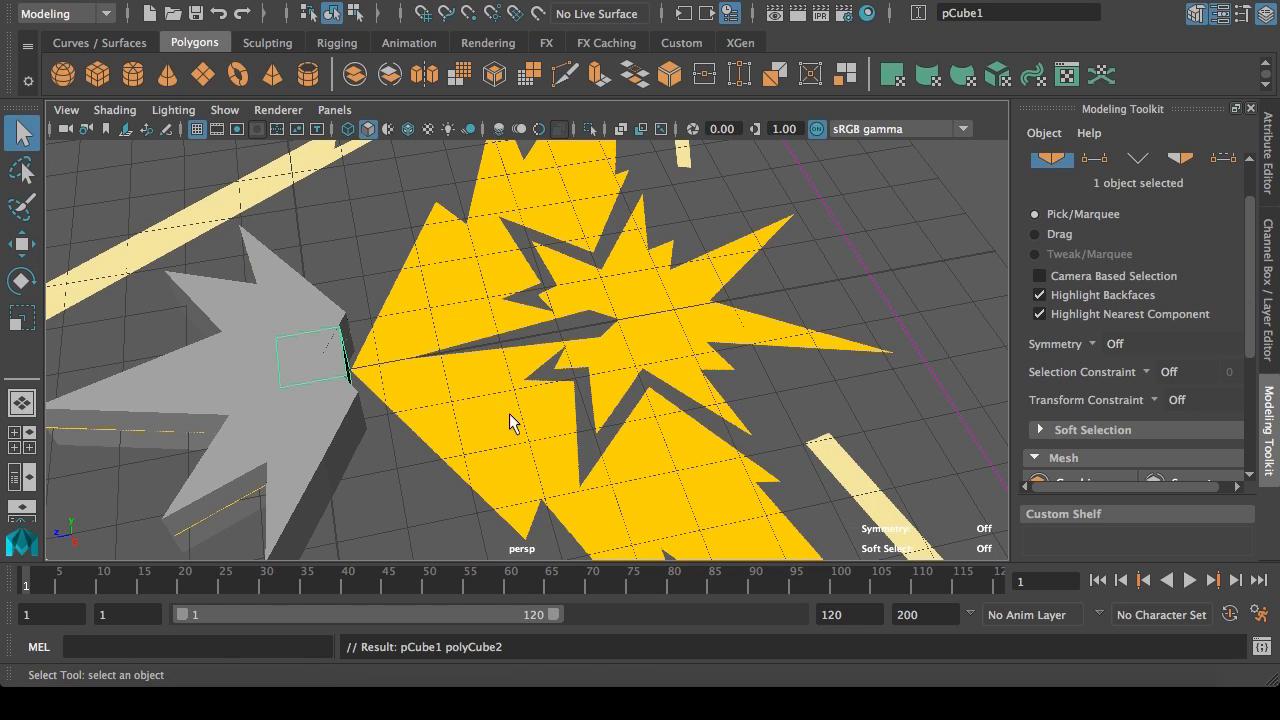
click(21, 243)
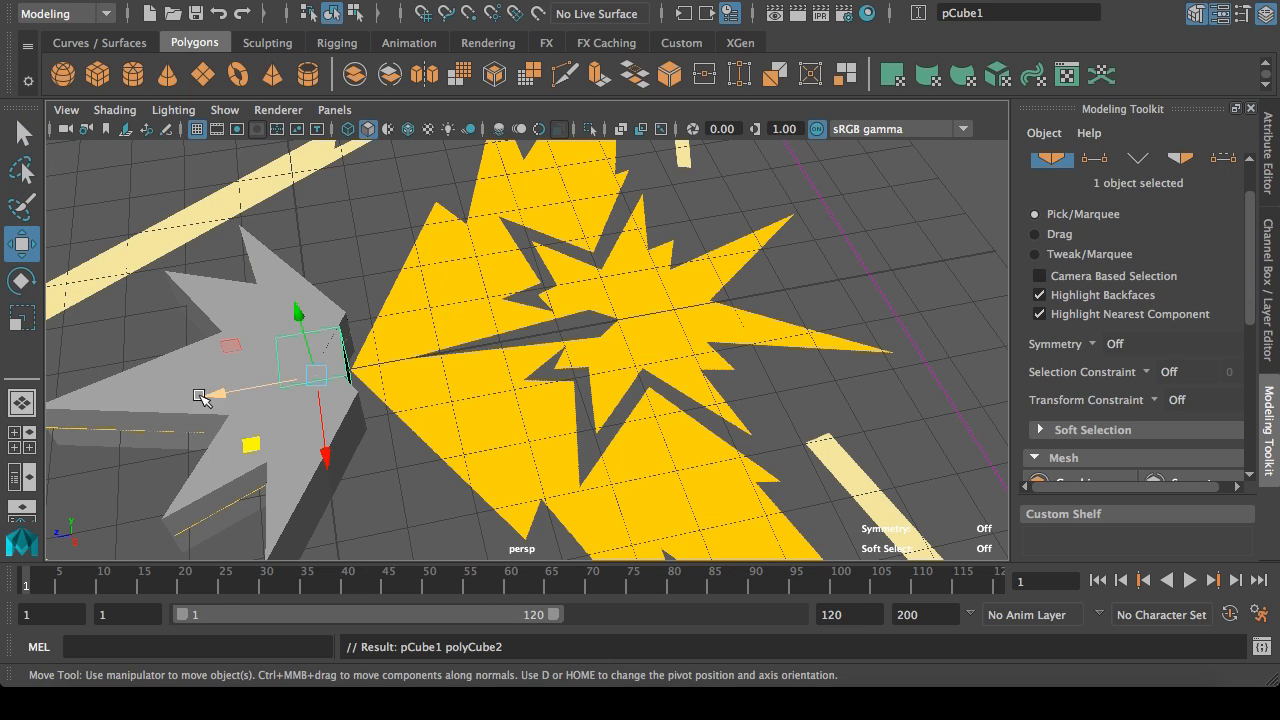
drag(200, 396, 460, 385)
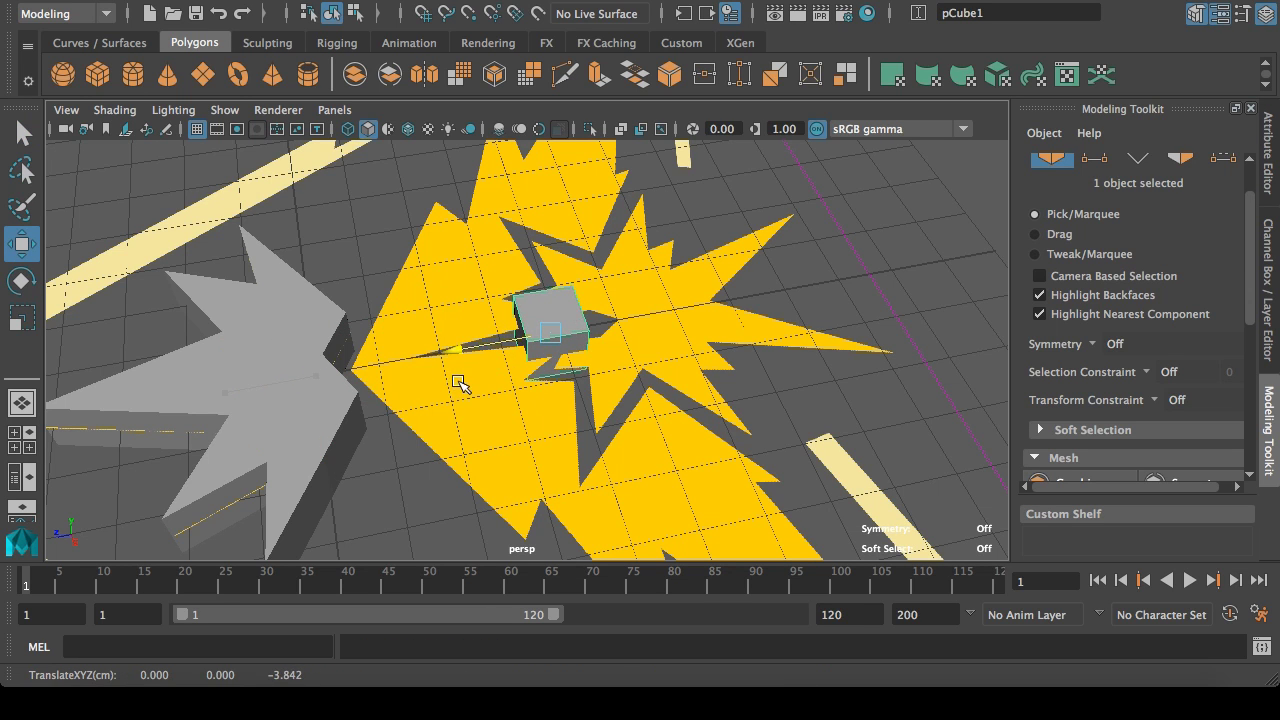
Step: Move the new cube's vertical edge at the +X, +Z corner to the beak slot's long pointed tip, at about X -0.016 and Z -1.564
alt+drag(698, 397, 808, 410)
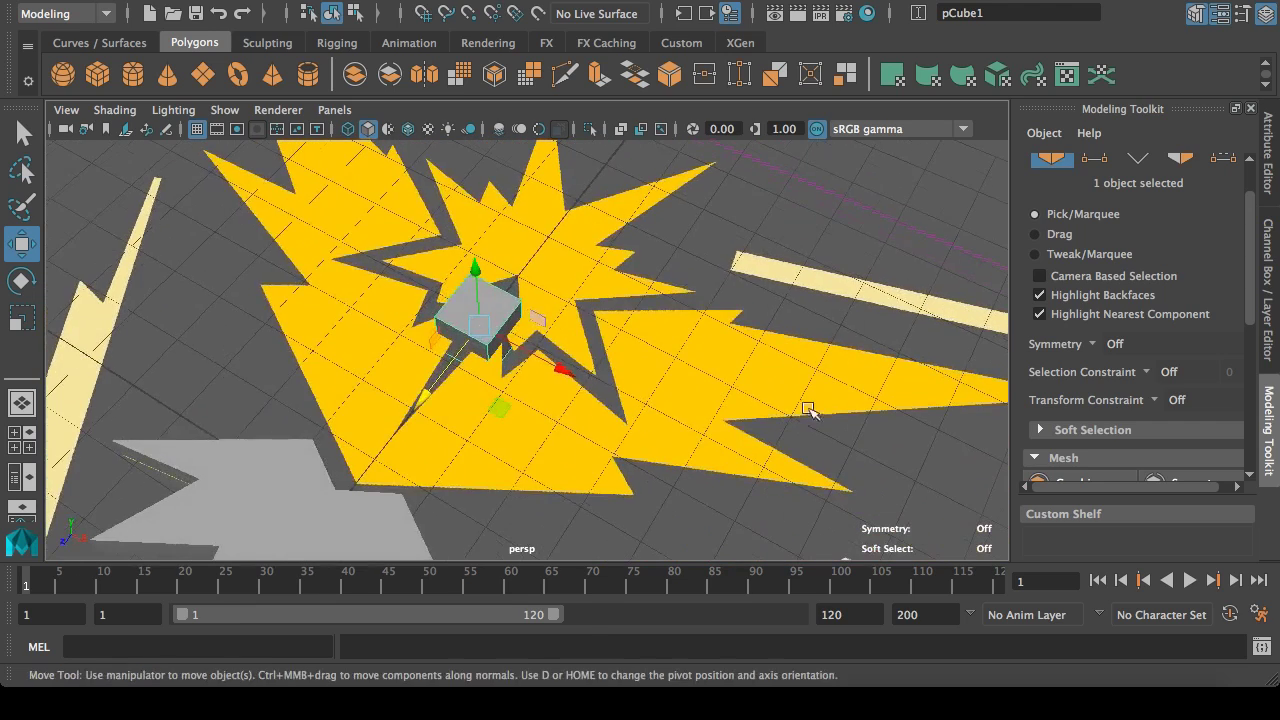
right_drag(500, 316, 500, 130)
click(488, 352)
key(space)
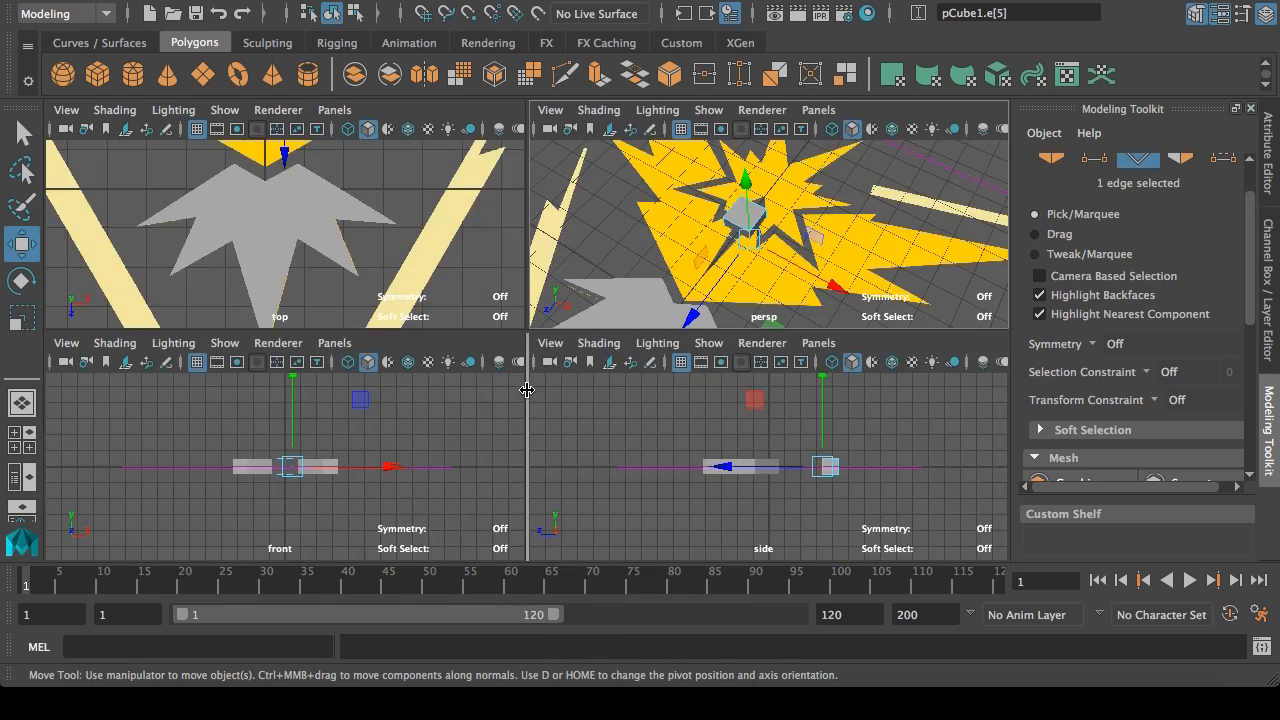
key(space)
key(f)
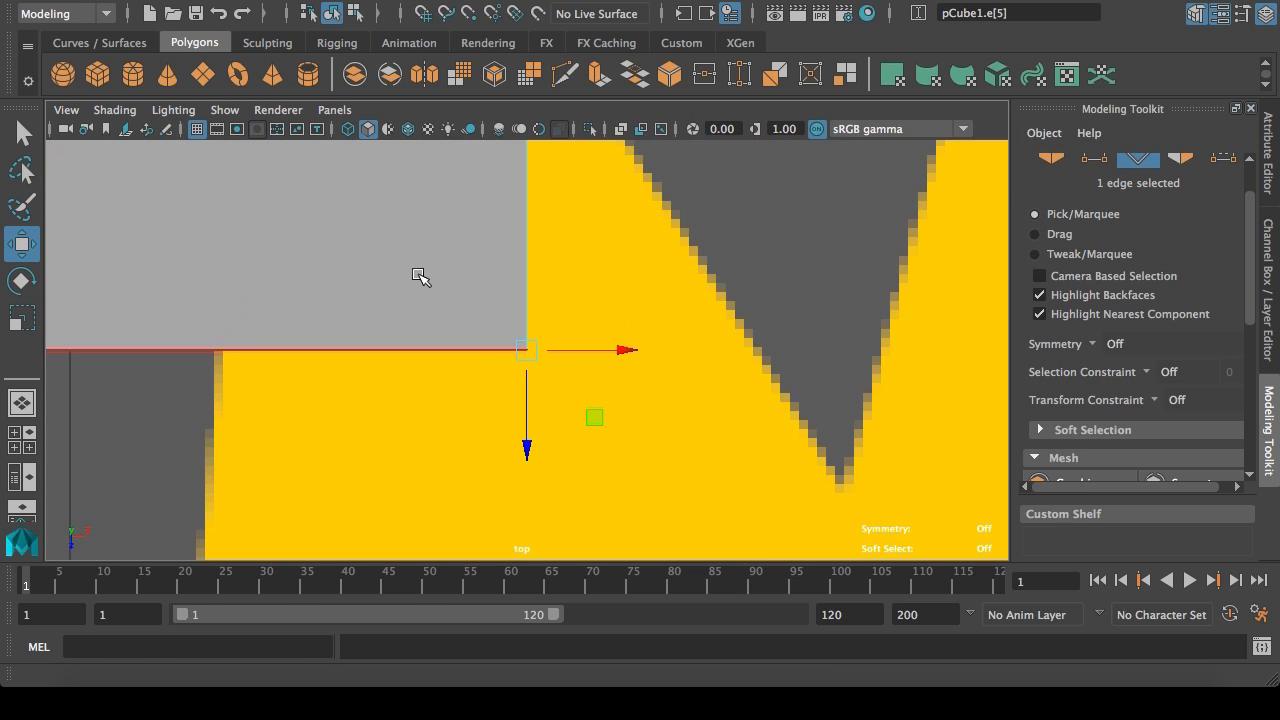
scroll(516, 305, down, 5)
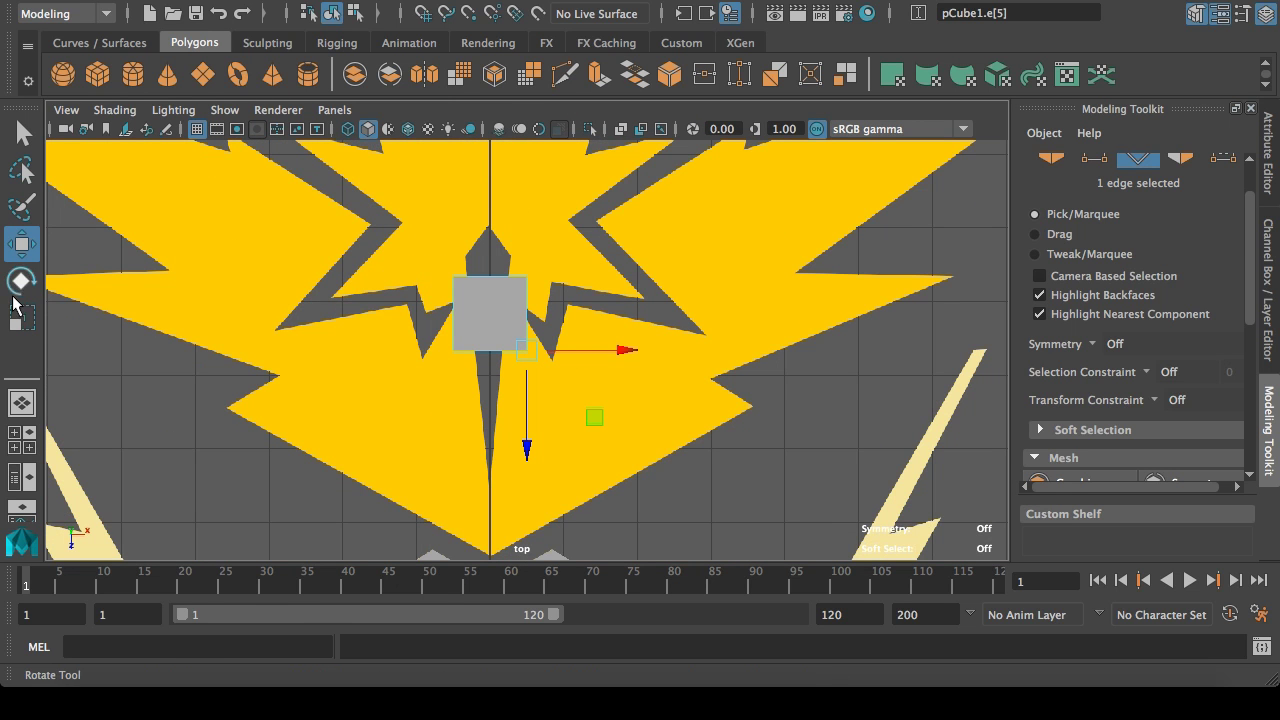
middle_drag(585, 420, 550, 550)
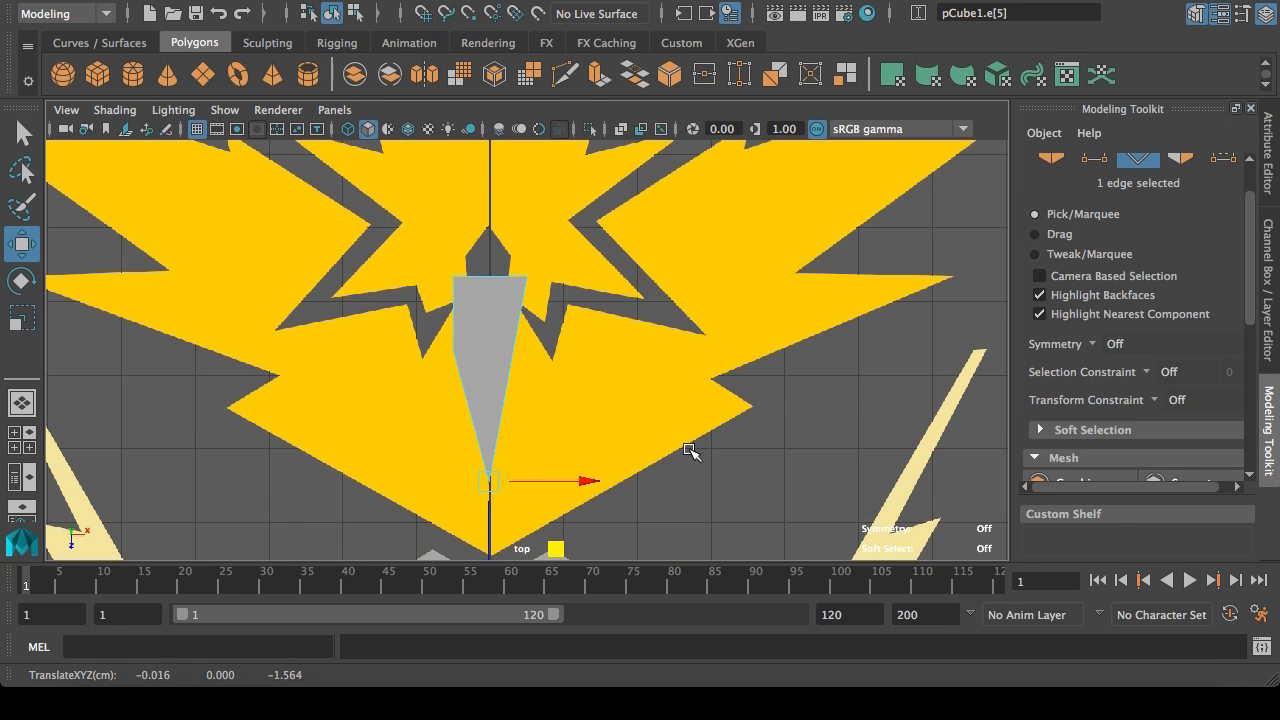
Step: Move the cube's vertical edge at the +X, -Z corner to the beak slot's +X shoulder, at about X 0.296 and Z -4.627
key(space)
key(space)
alt+drag(708, 278, 613, 267)
click(610, 393)
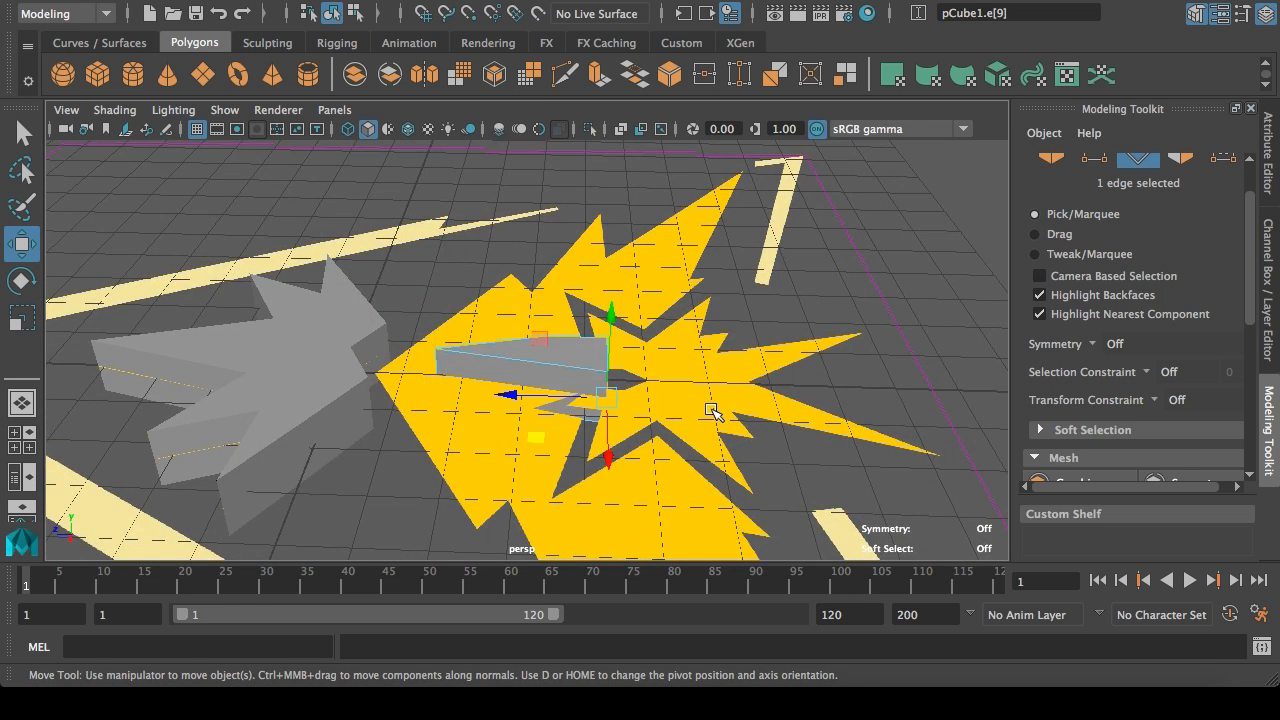
key(space)
key(space)
middle_drag(590, 358, 576, 324)
Step: Move the cube's vertical edge at the -X, -Z corner to the beak slot's short peak, at about X -0.039 and Z -5.034
key(space)
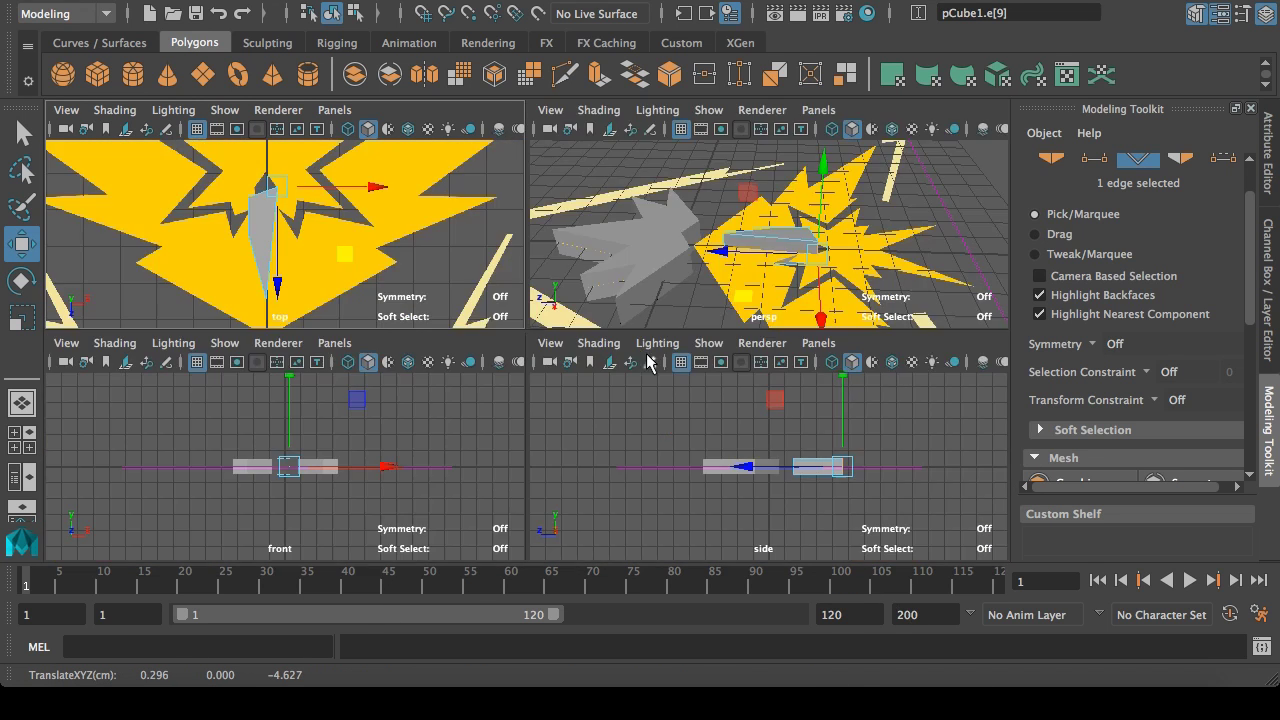
key(space)
alt+drag(742, 340, 387, 328)
click(538, 518)
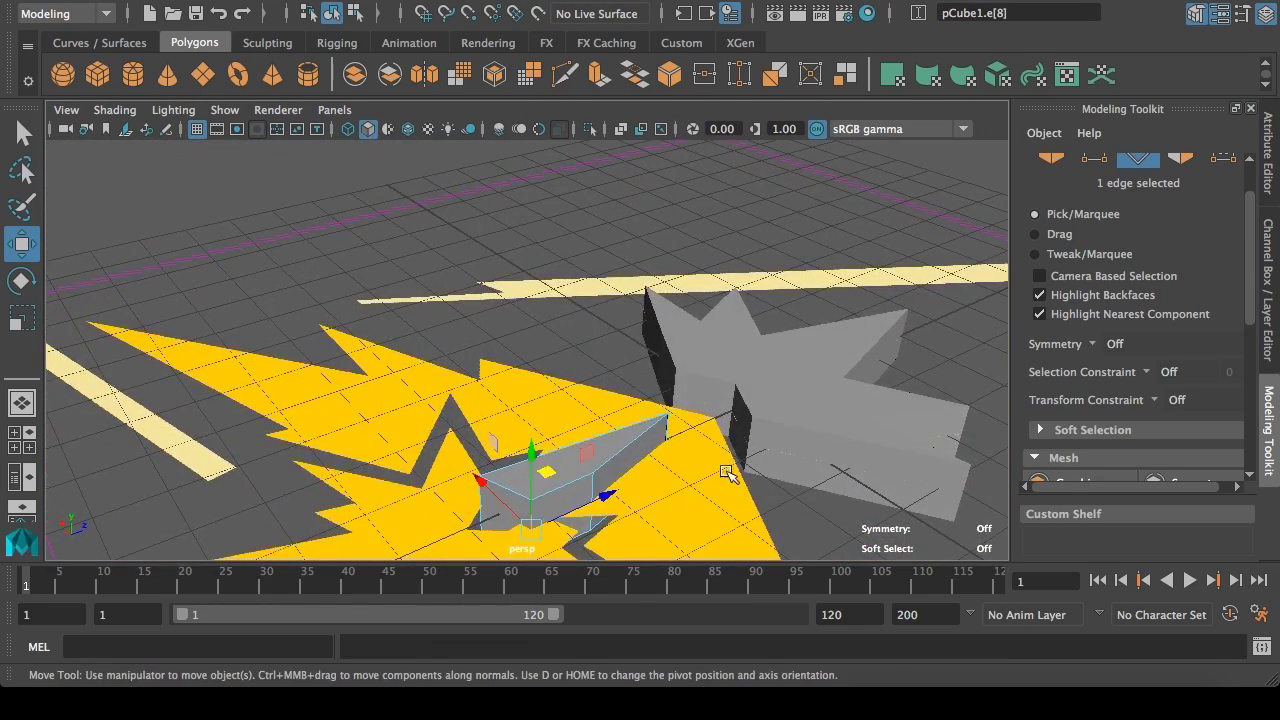
key(space)
key(space)
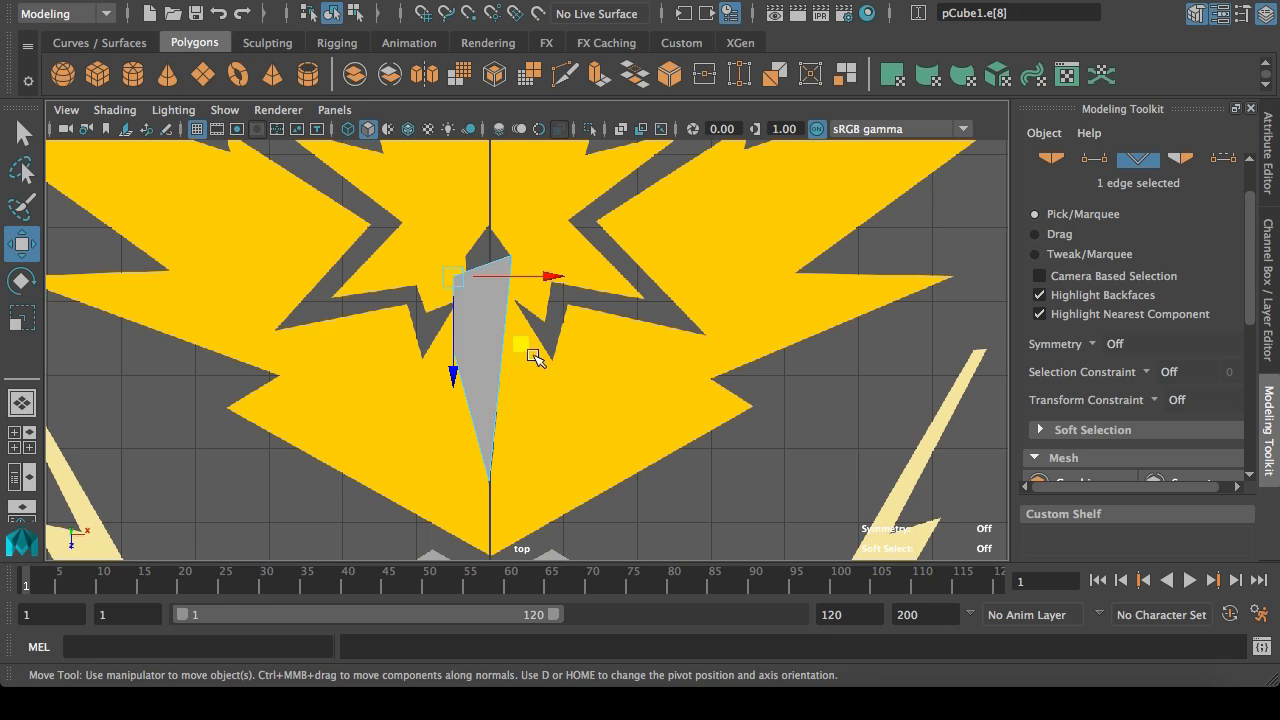
middle_drag(533, 355, 558, 292)
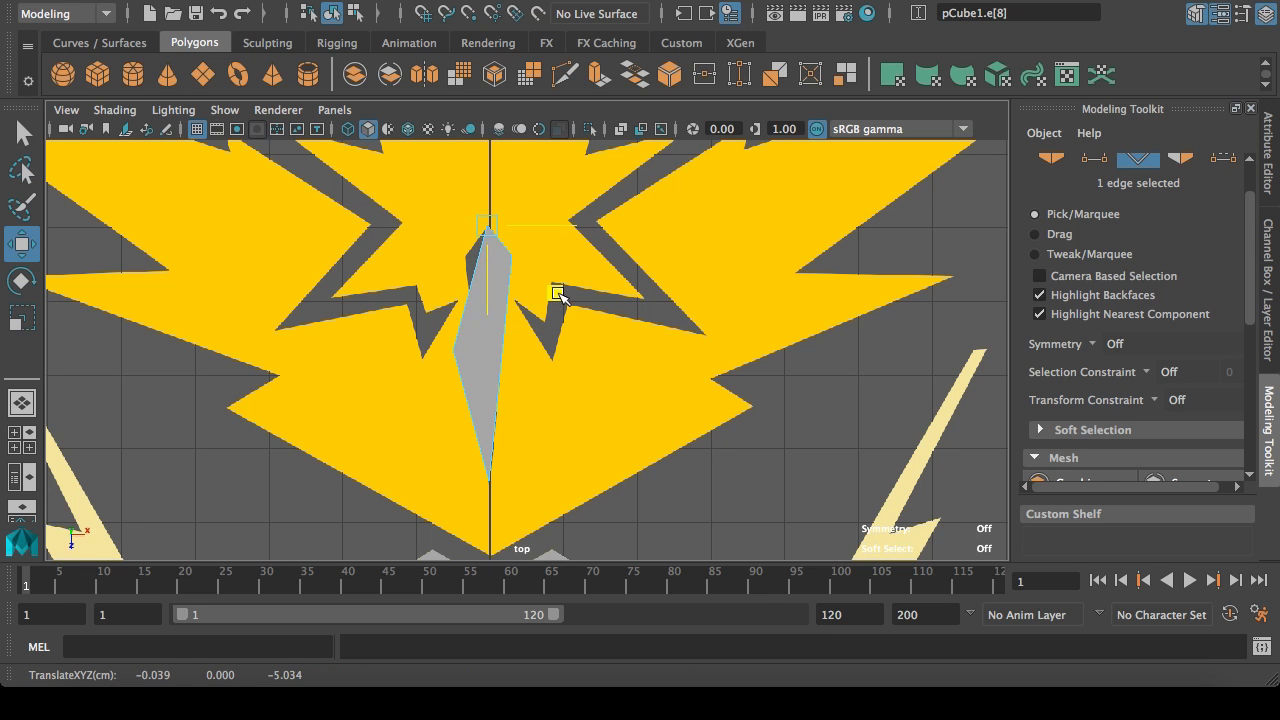
Step: Move the remaining -X vertical edge to the beak slot's -X shoulder, at about X -0.351 and Z -4.590, and return to object mode
key(space)
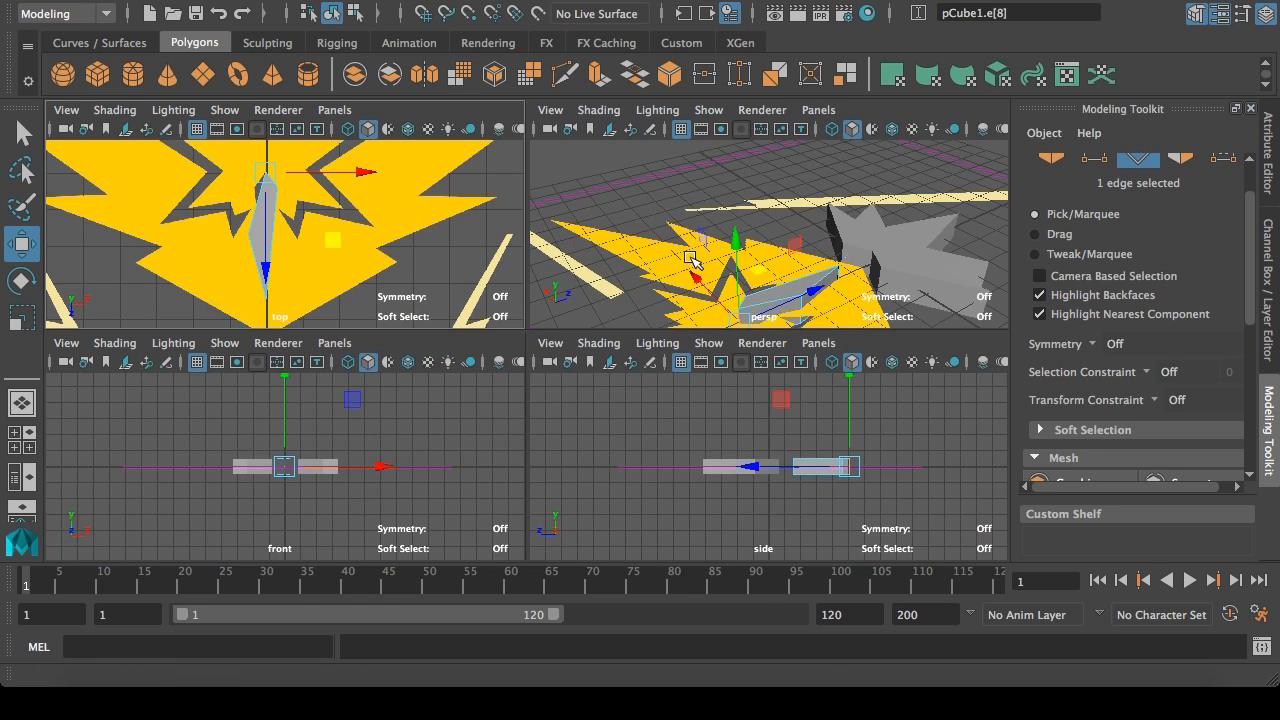
key(space)
alt+drag(450, 391, 484, 362)
click(621, 474)
key(space)
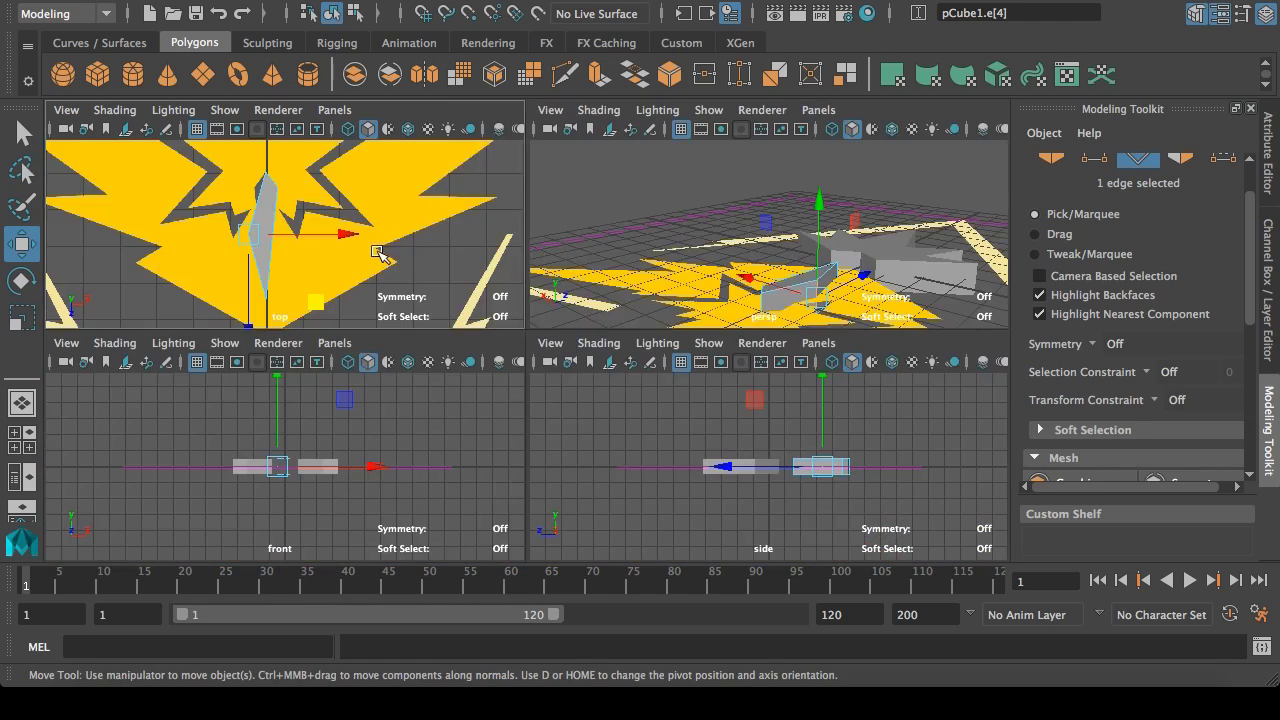
key(space)
middle_drag(527, 415, 538, 322)
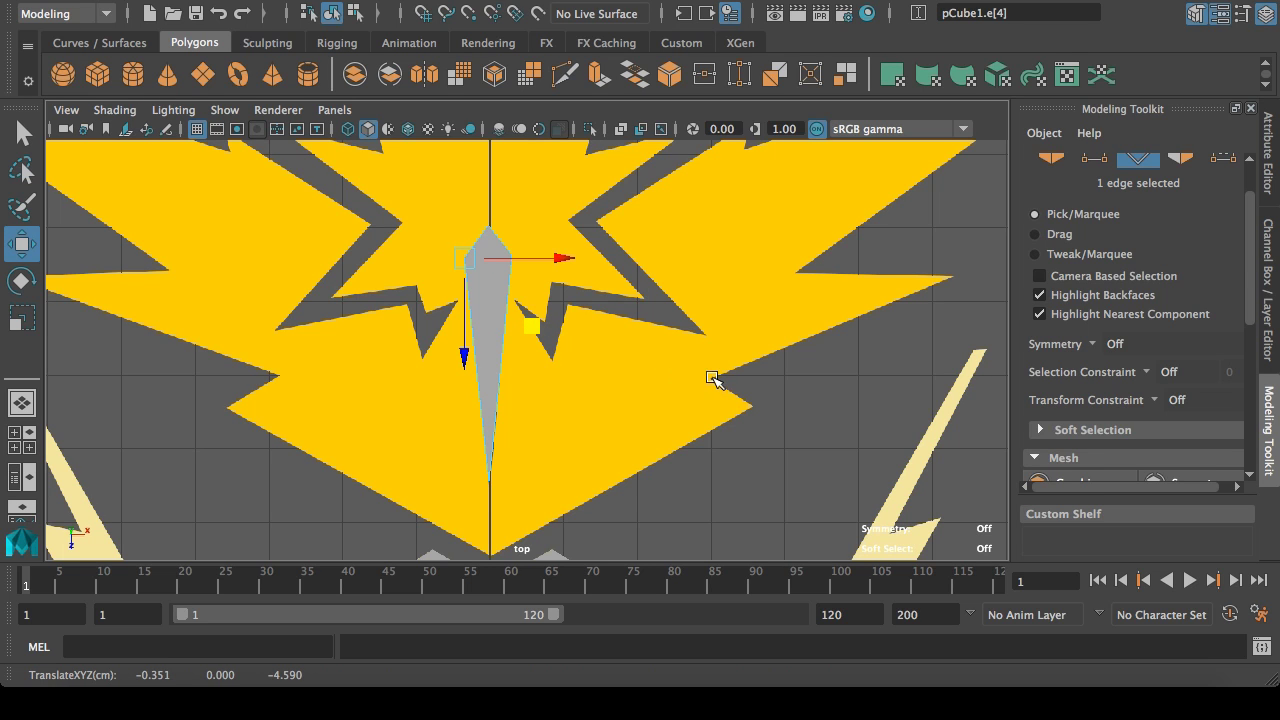
click(24, 131)
right_drag(490, 327, 540, 159)
Step: Rename the beak-shaped cube mesh as beak_cutOut in the Outliner
key(space)
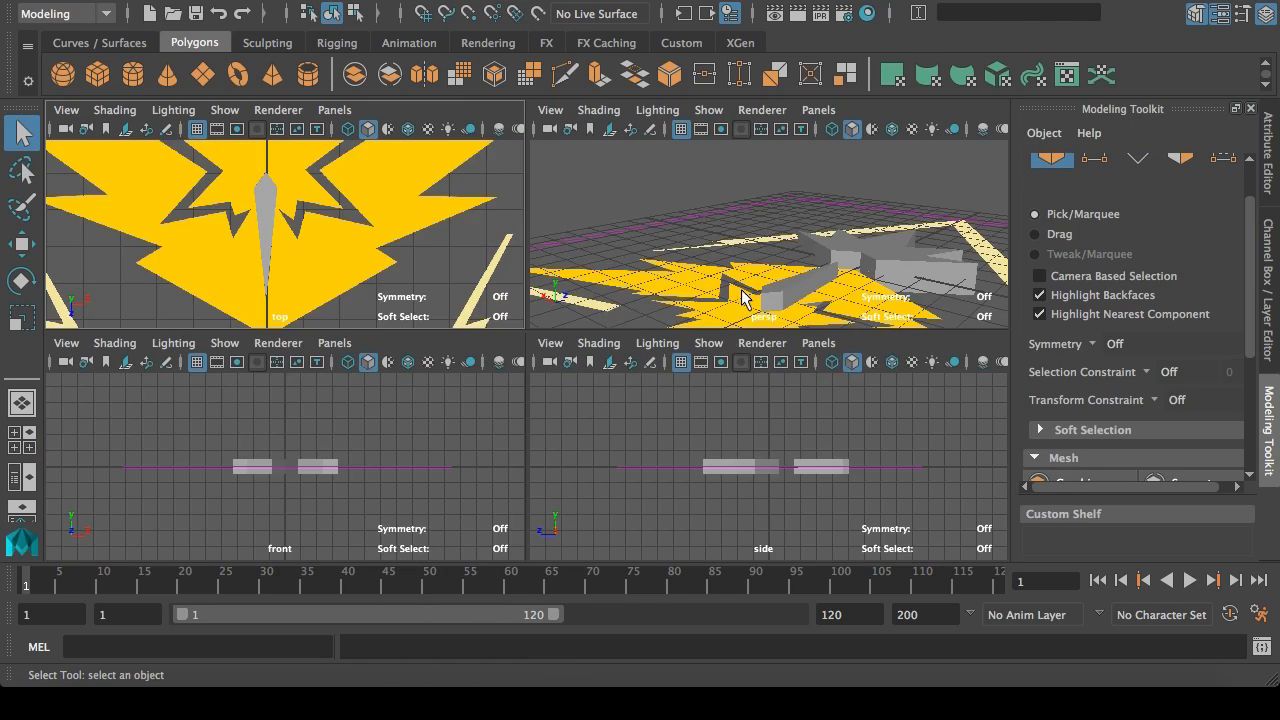
key(space)
alt+drag(512, 323, 670, 382)
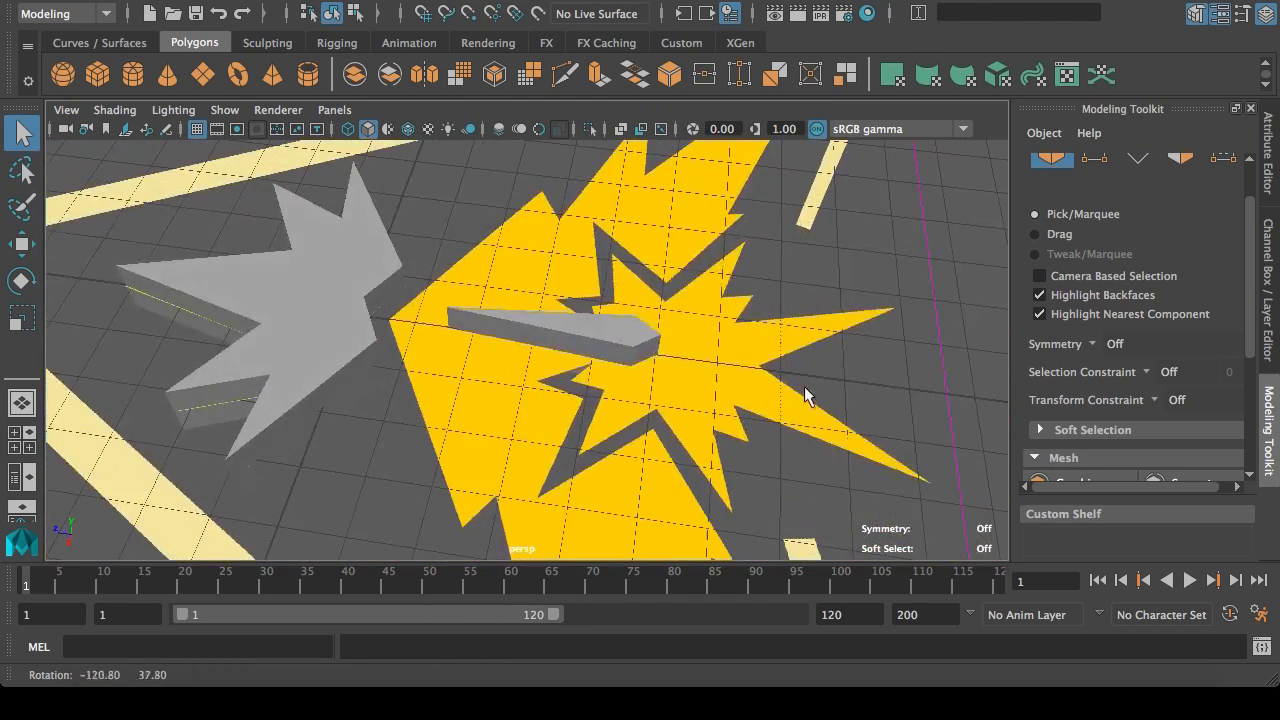
click(635, 352)
click(1129, 704)
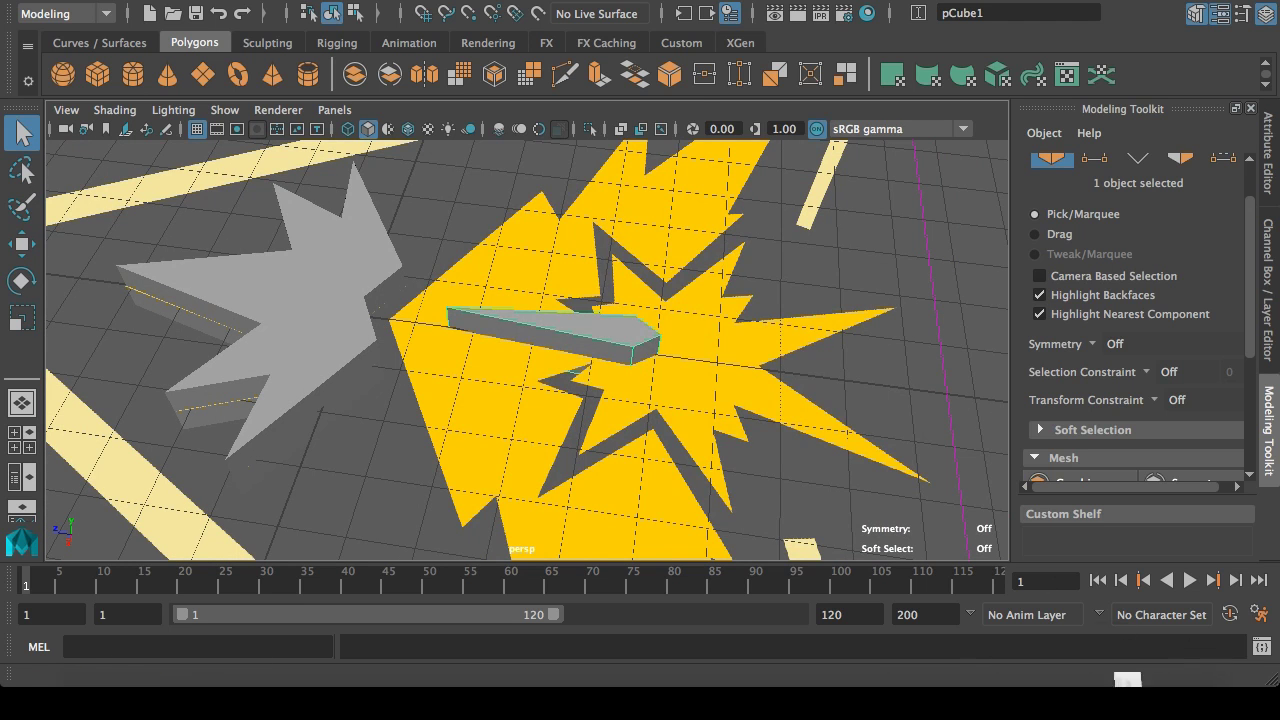
double_click(541, 321)
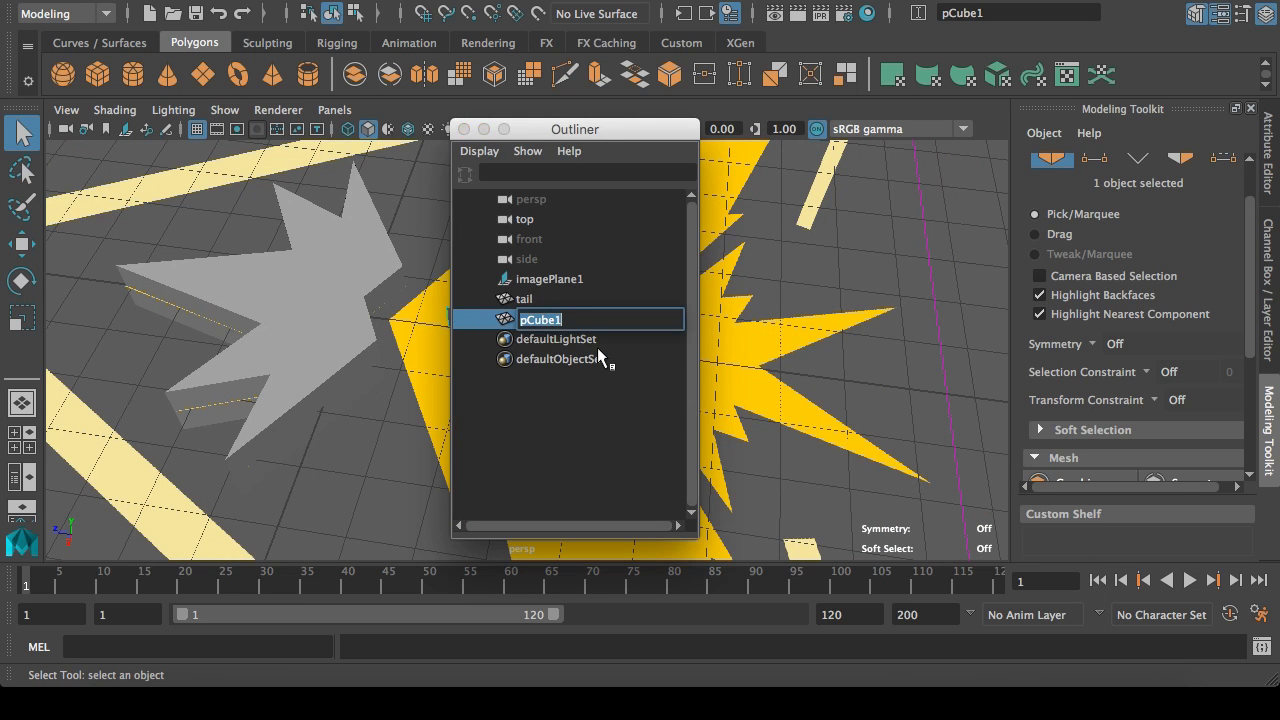
text(beak_cutOut)
key(Return)
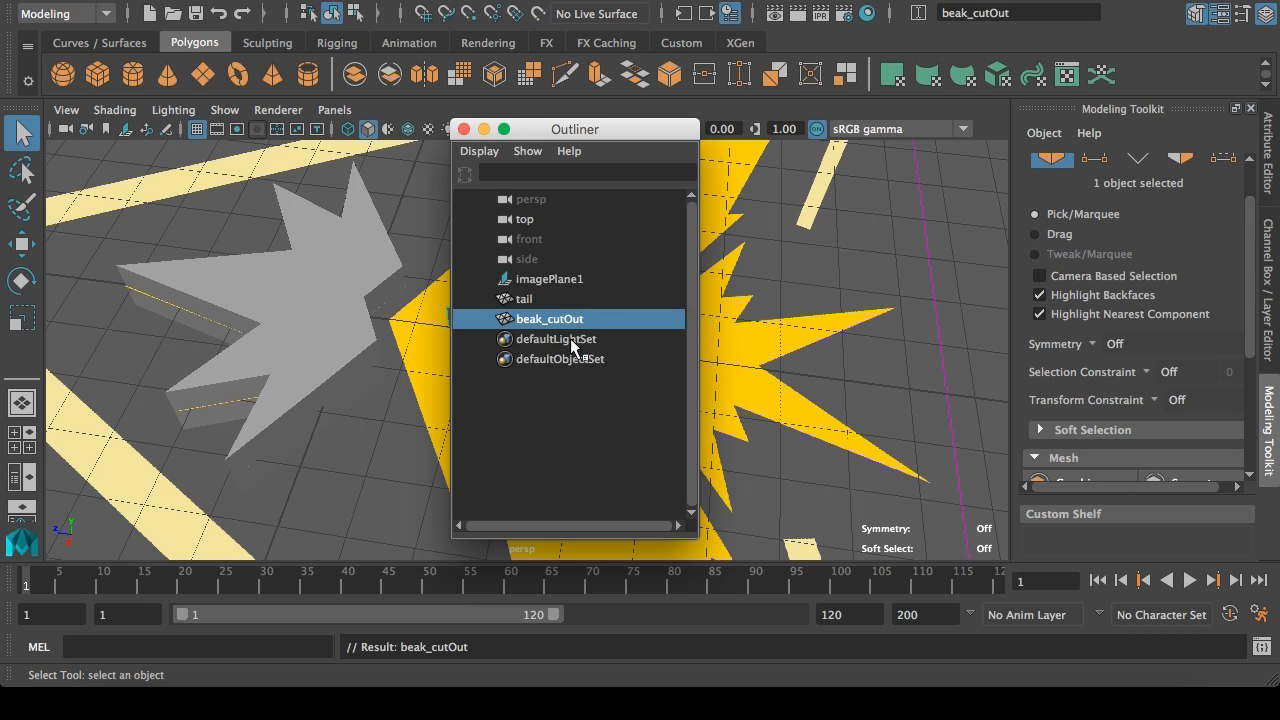
click(484, 129)
Step: Set beak_cutOut's Y scale to 2 and its Y translation to -5 in its transform attributes
mouse_move(514, 349)
alt+mouse_down()
mouse_move(527, 350)
mouse_move(503, 355)
alt+mouse_up()
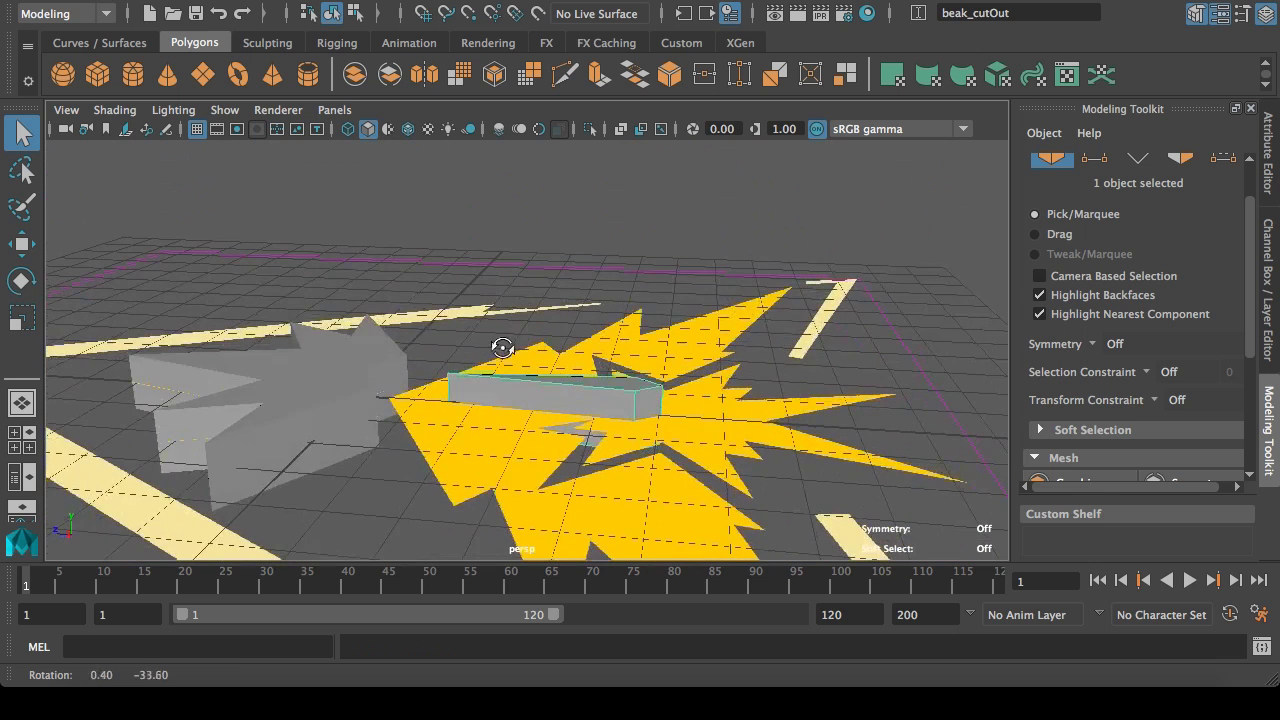
click(1271, 180)
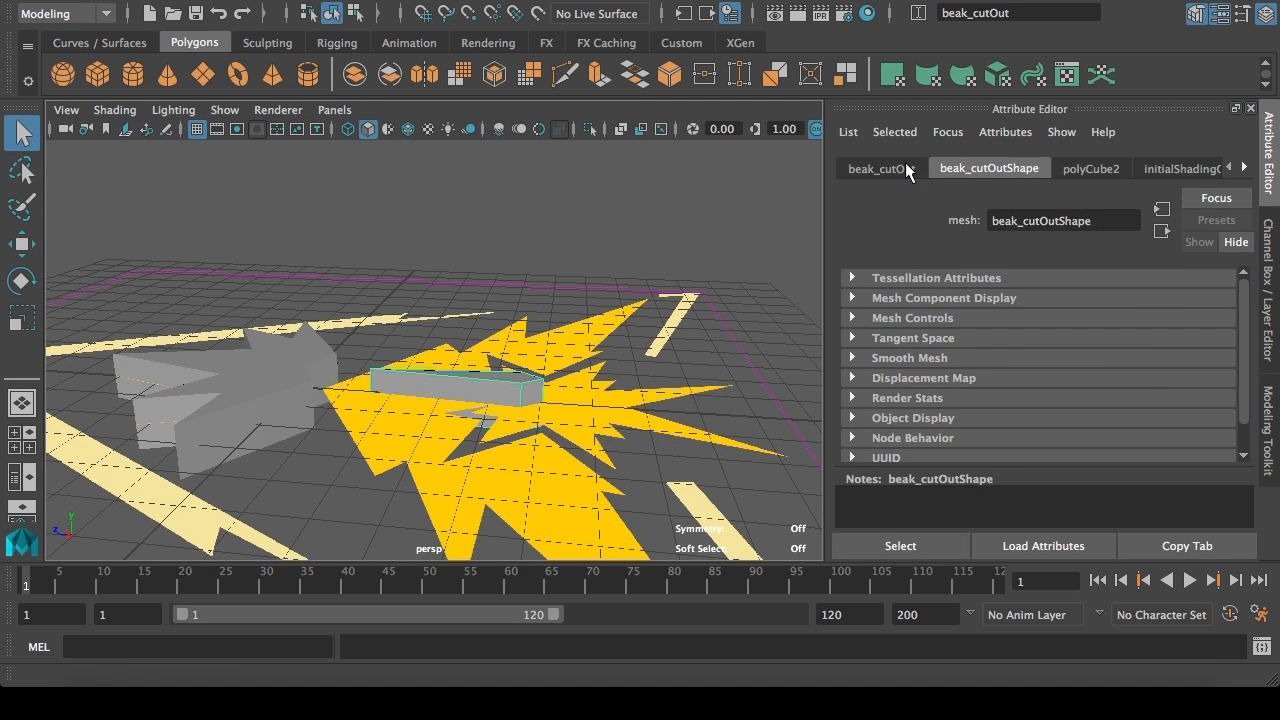
click(895, 168)
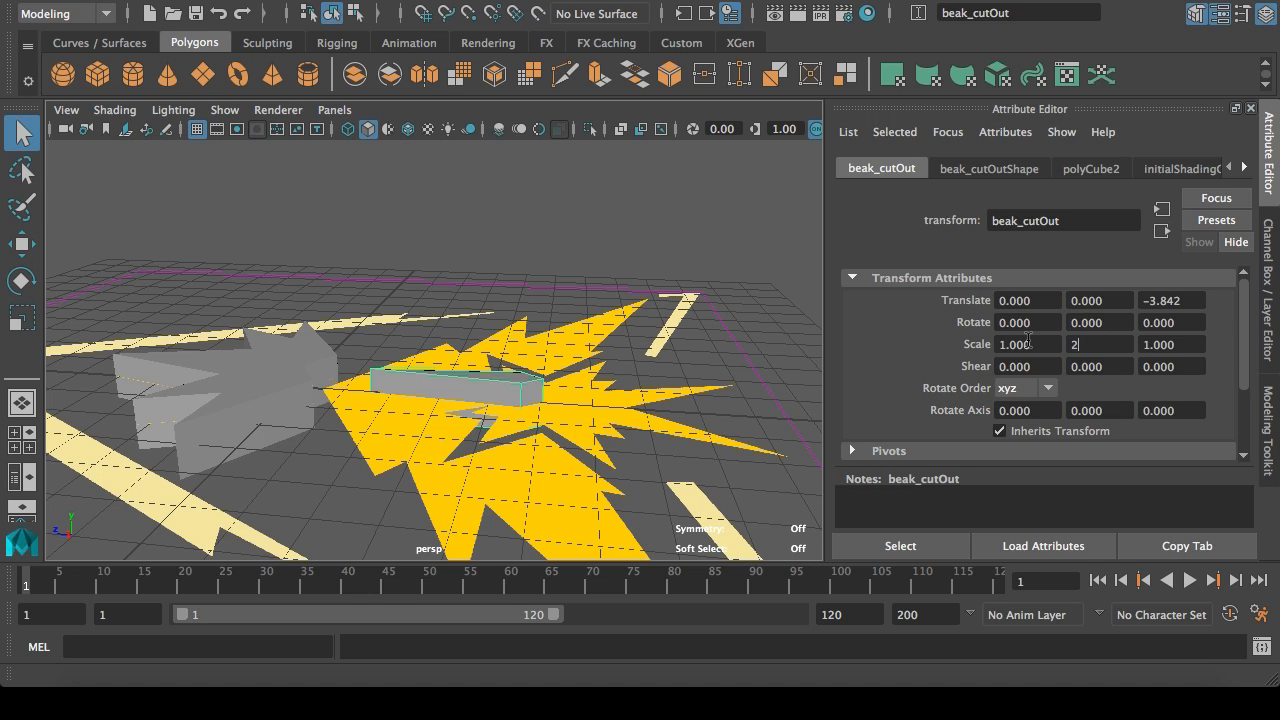
text(2)
key(Return)
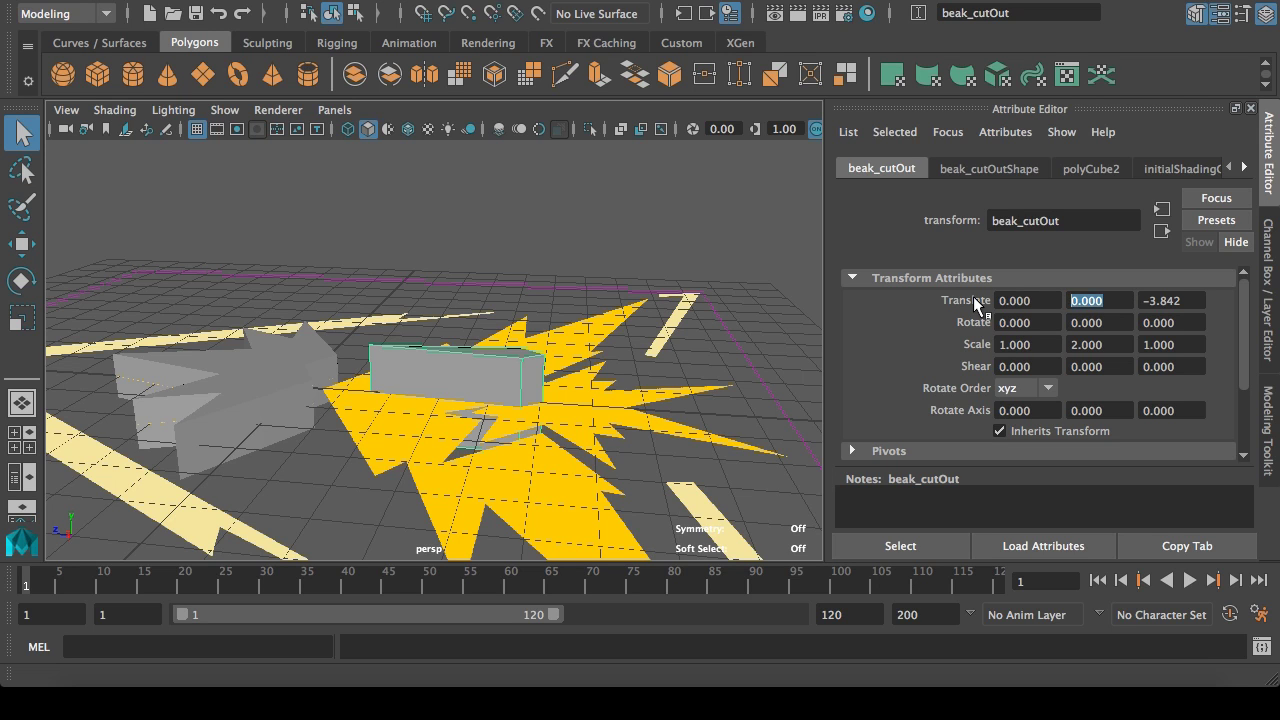
text(-5)
key(Return)
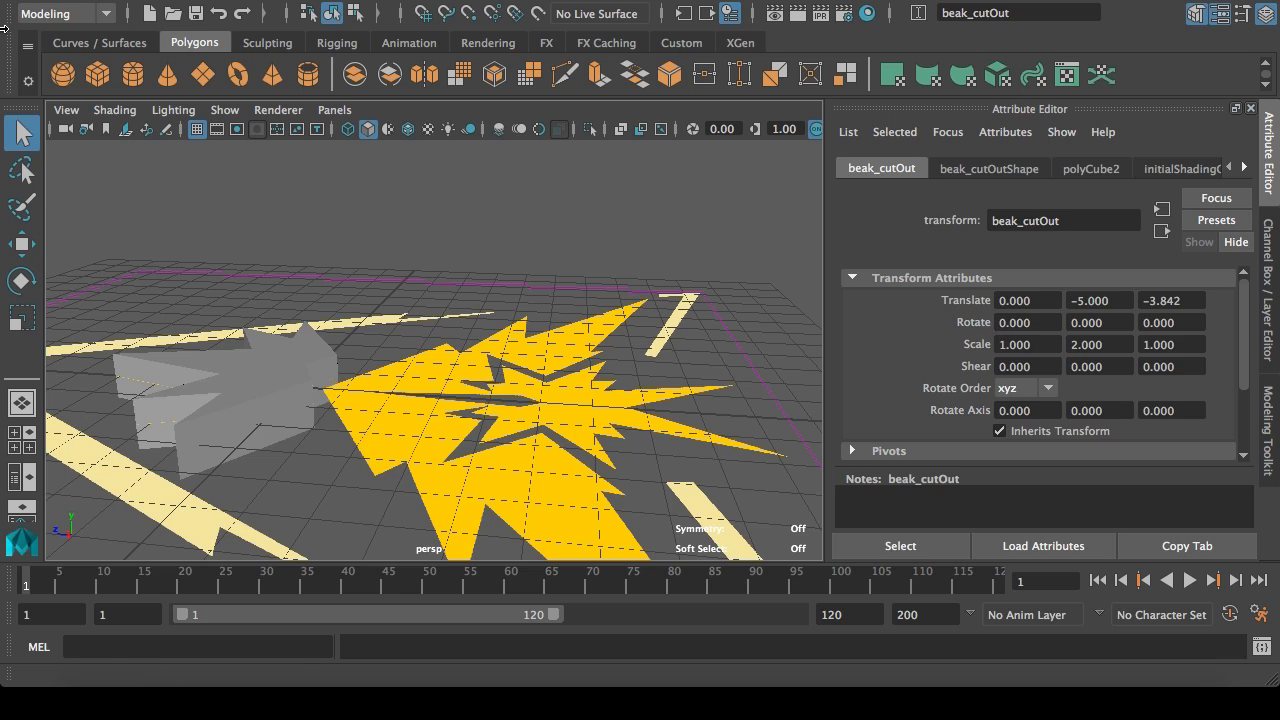
Step: Create a new polygon cube and move it along Z to about -2.657, over the emblem's central body
click(104, 76)
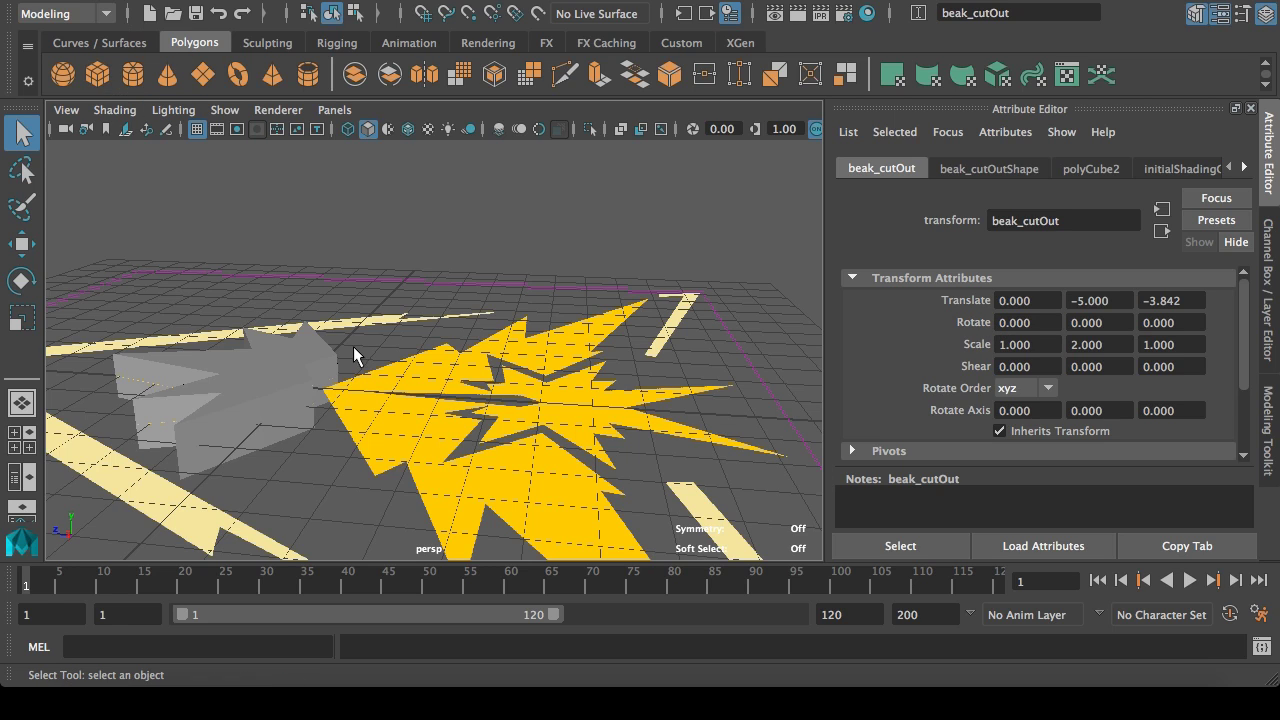
alt+drag(385, 364, 491, 490)
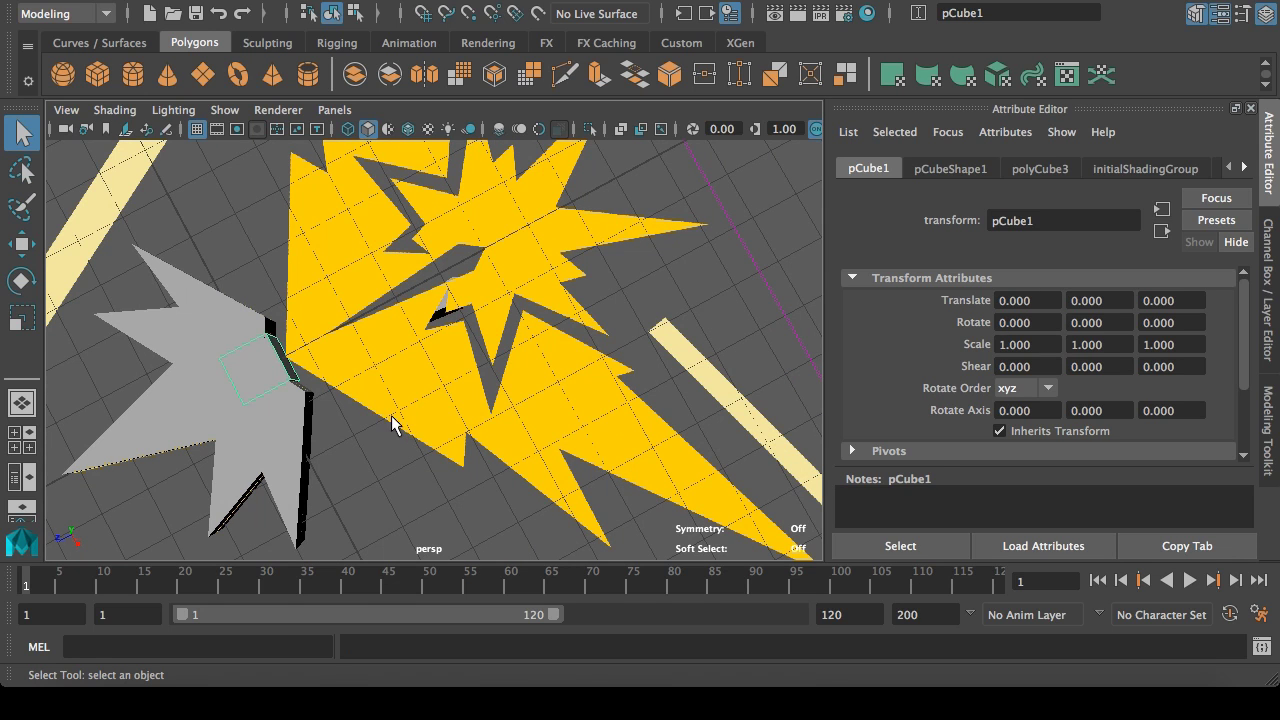
click(22, 244)
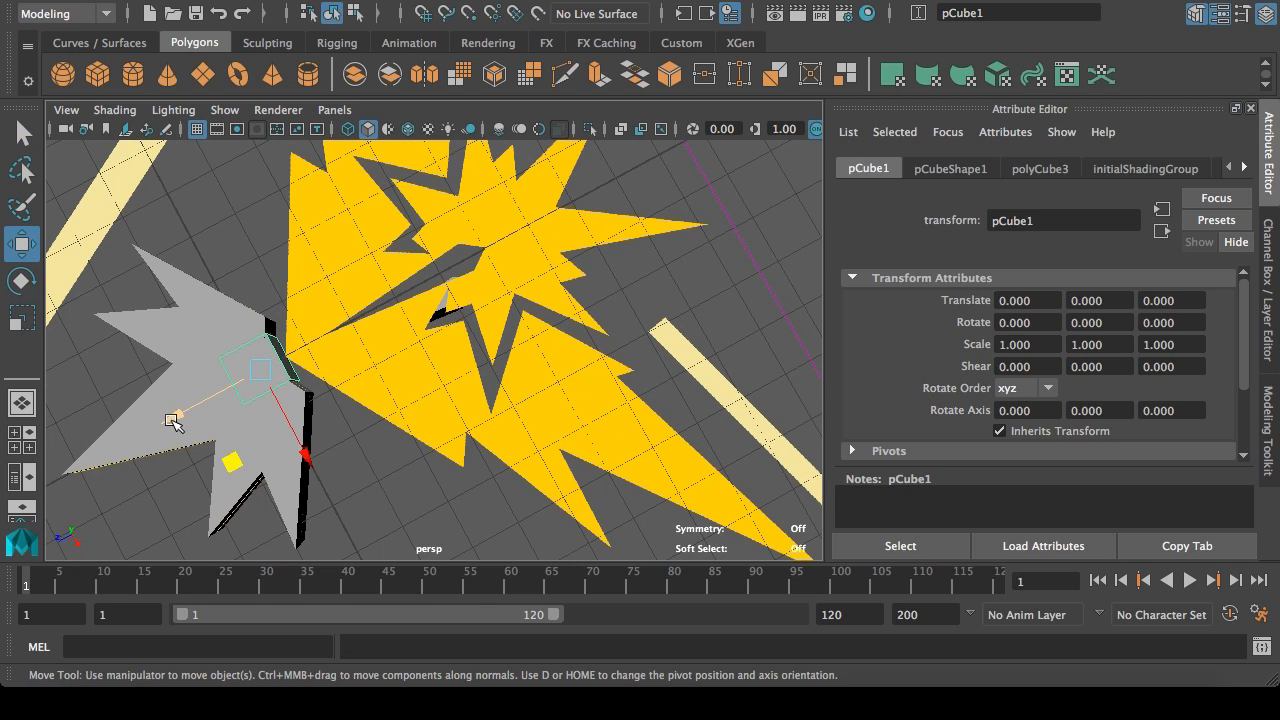
drag(173, 421, 305, 381)
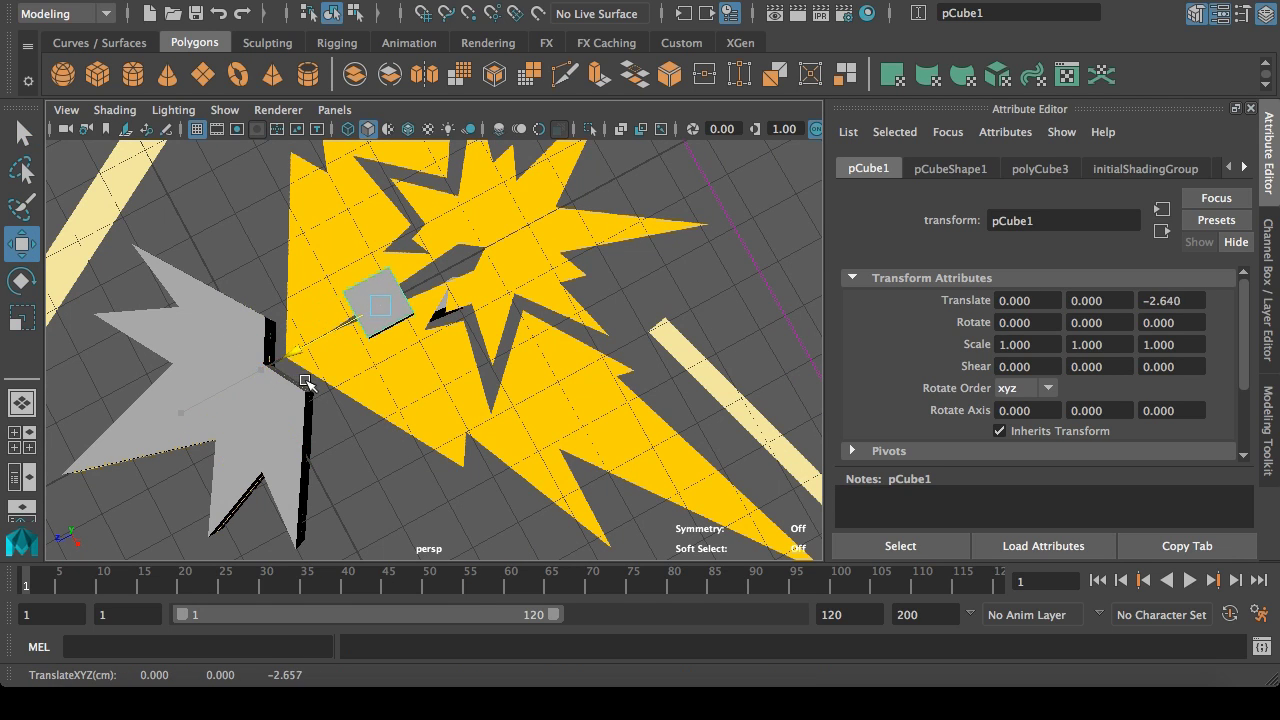
Step: Move the new cube's vertical edge at the -X, +Z corner to the +Z tip of the emblem's yellow body
alt+drag(427, 447, 537, 457)
alt+middle_drag(537, 457, 626, 386)
alt+drag(626, 386, 561, 385)
scroll(590, 415, up, 5)
scroll(620, 394, down, 5)
right_click(373, 180)
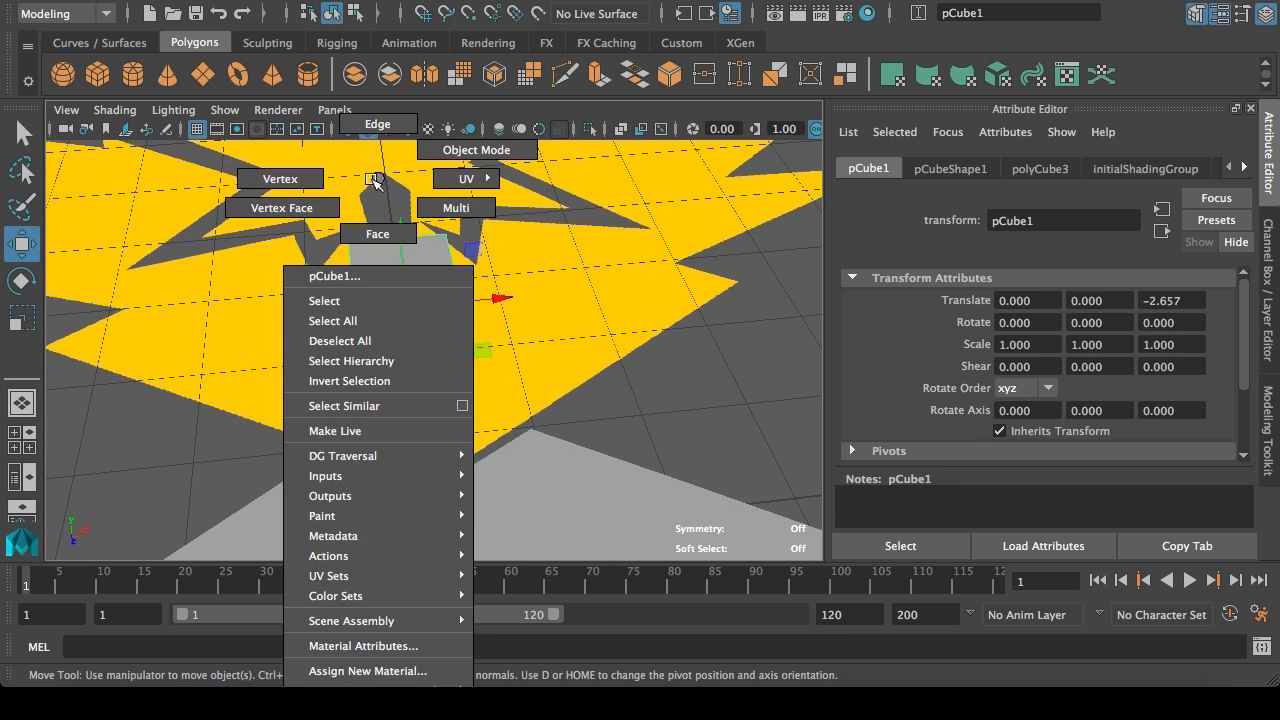
click(377, 124)
click(365, 340)
click(21, 318)
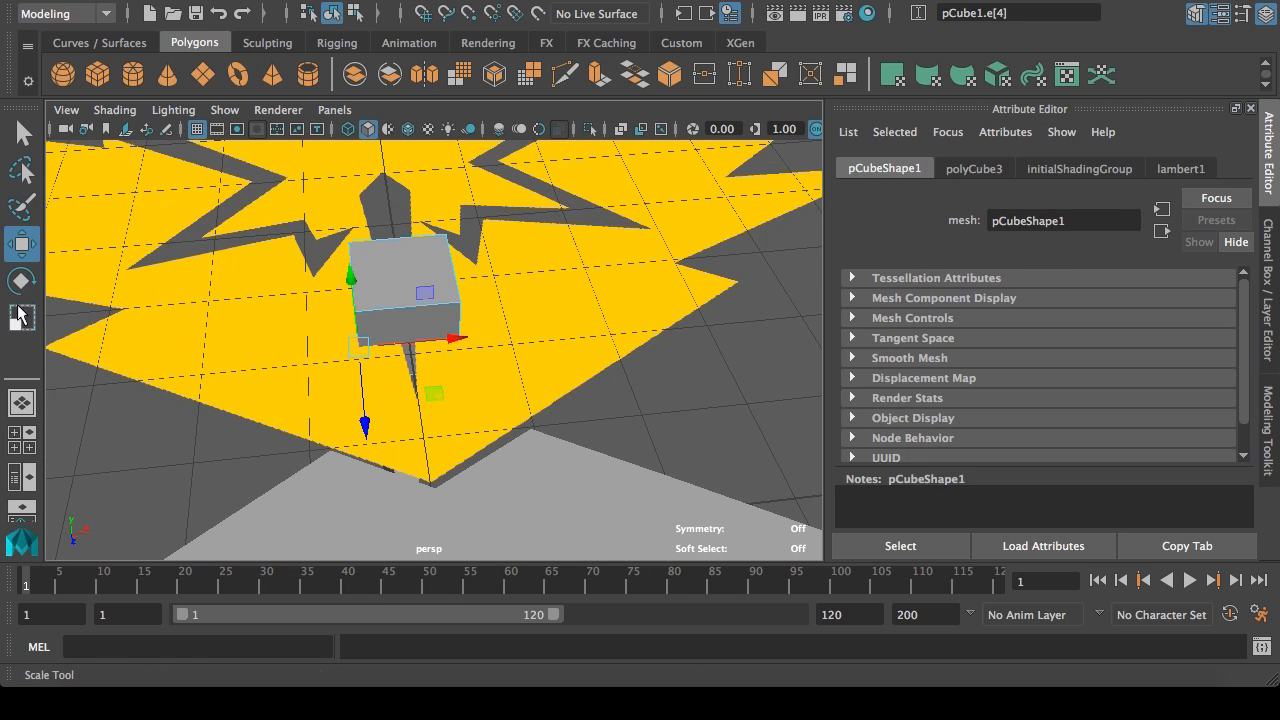
key(space)
key(space)
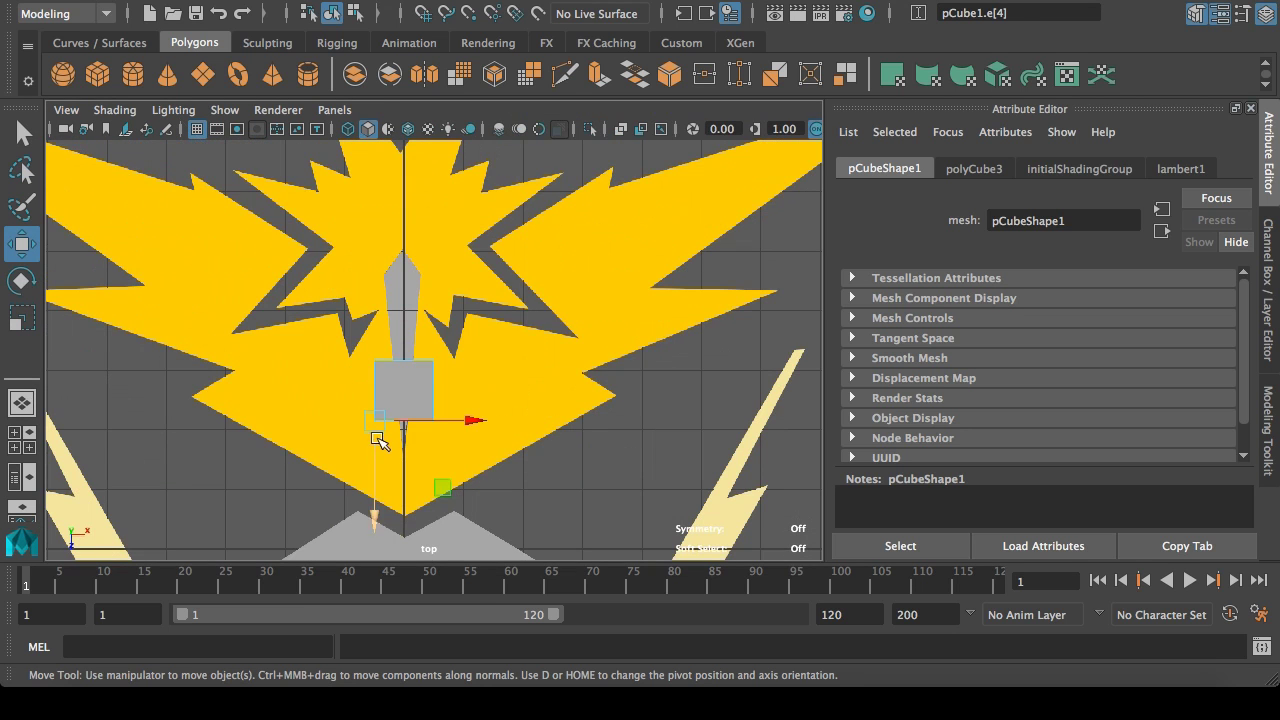
drag(437, 495, 477, 586)
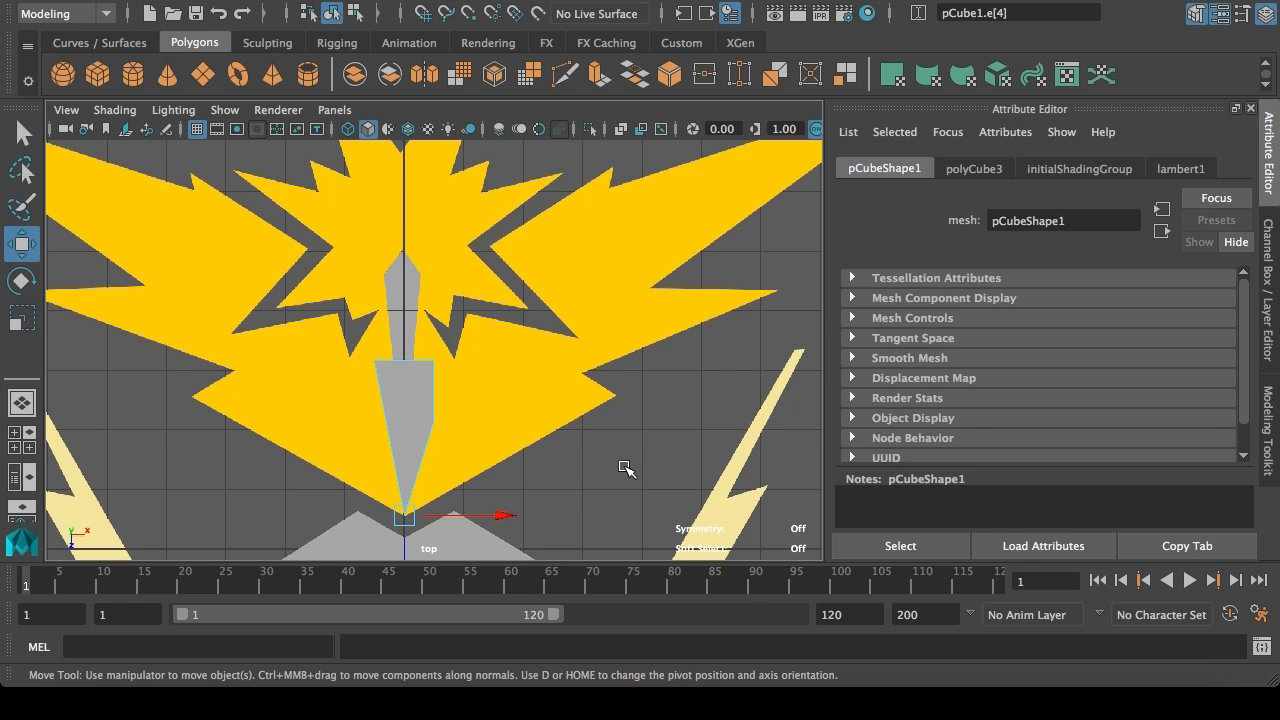
Step: Move the cube's vertical edge at the +X, -Z corner to the notch between the head spikes, at about X -0.055 and Z -6.656
key(space)
key(space)
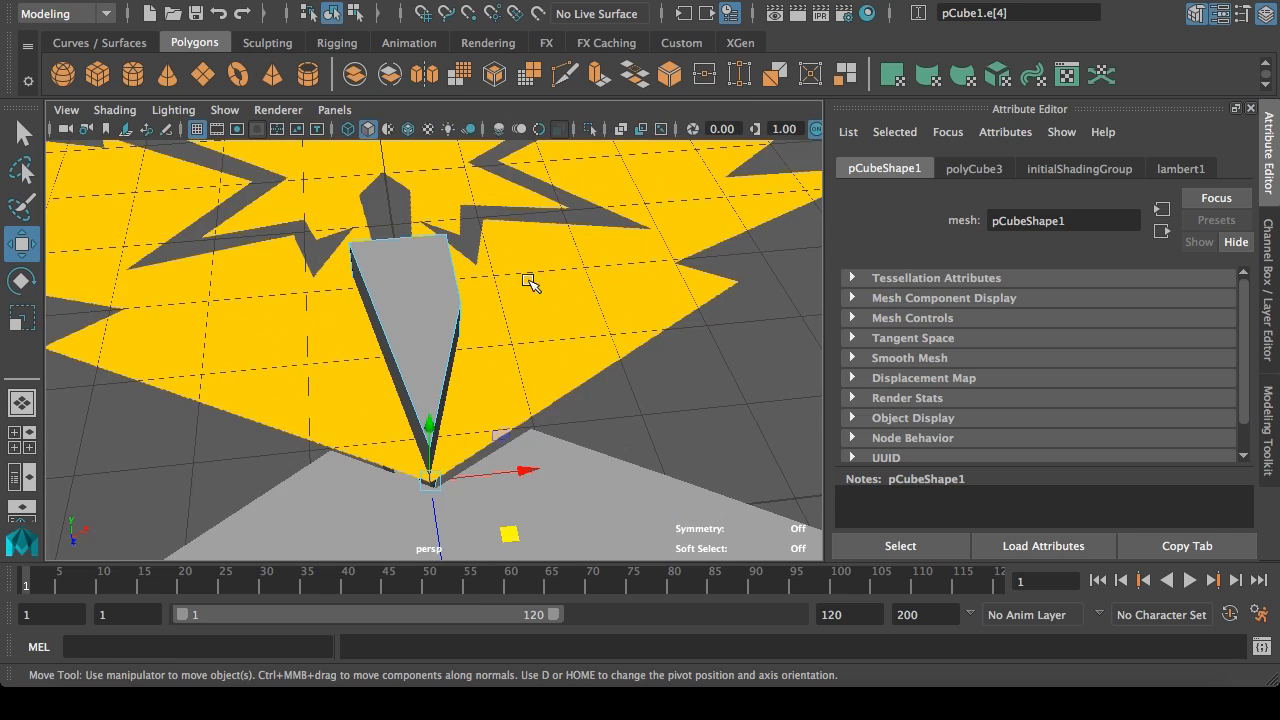
alt+drag(360, 329, 617, 316)
click(568, 338)
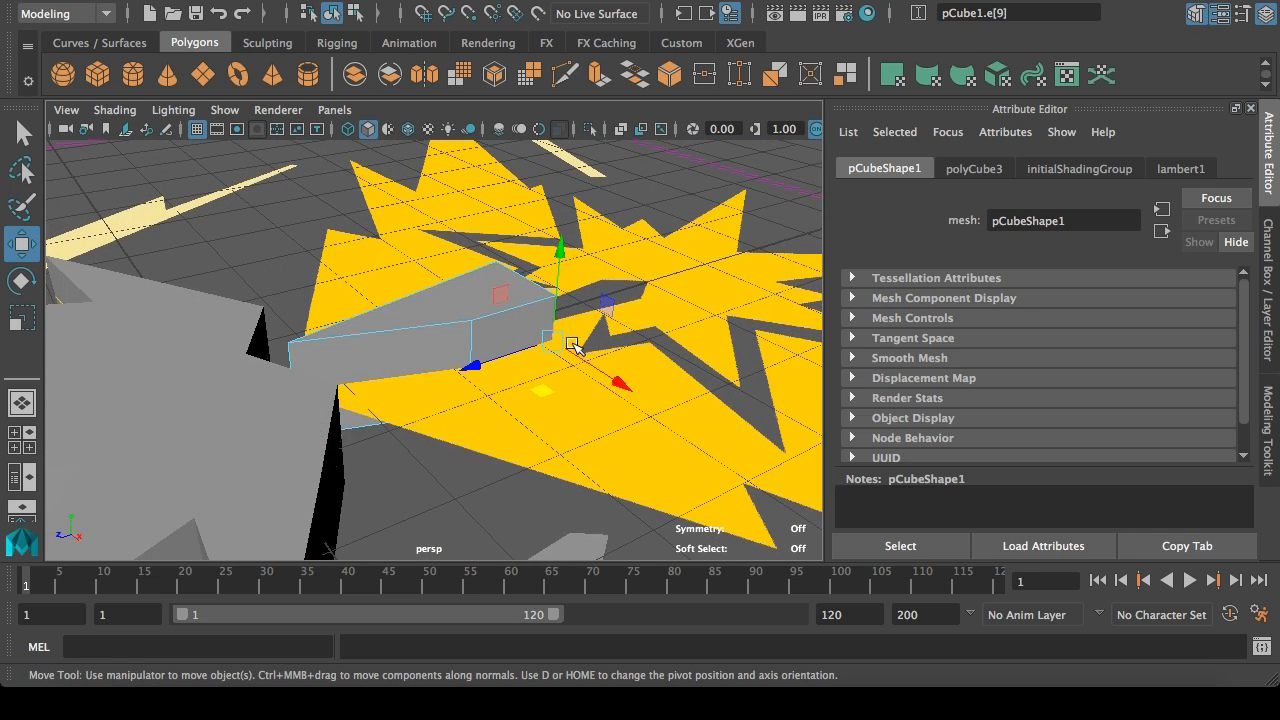
key(space)
key(space)
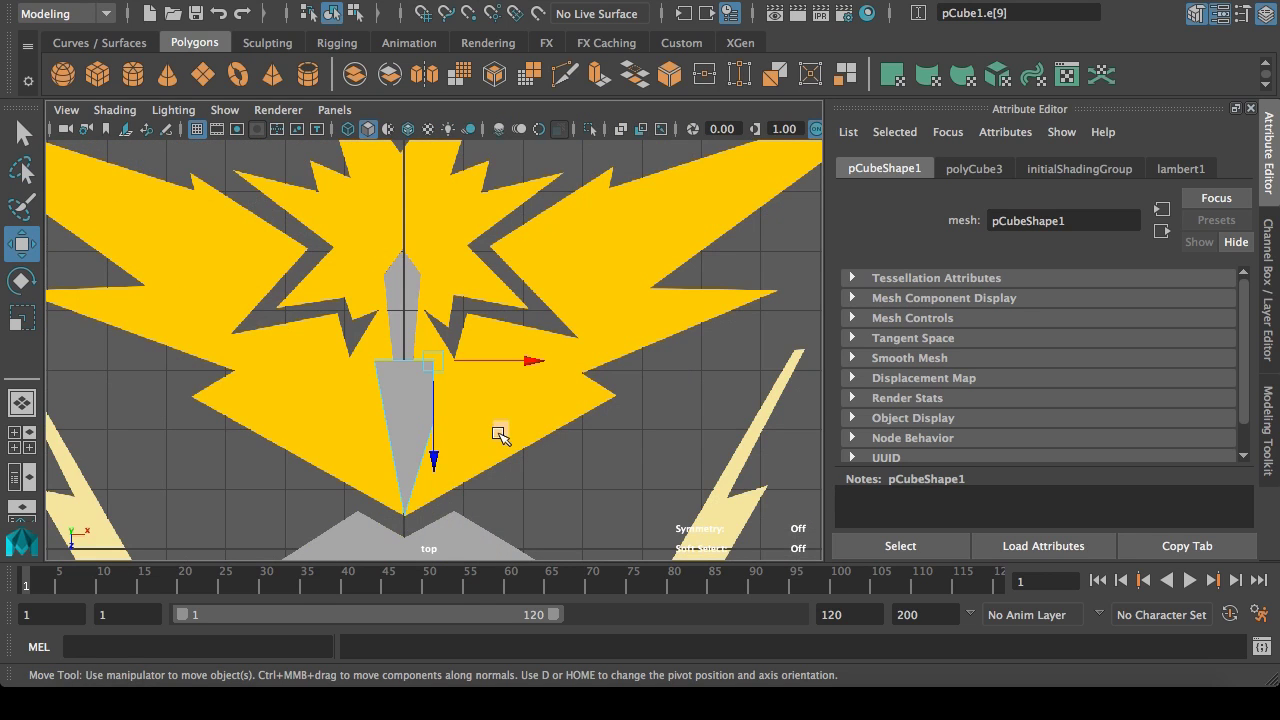
middle_drag(499, 433, 470, 262)
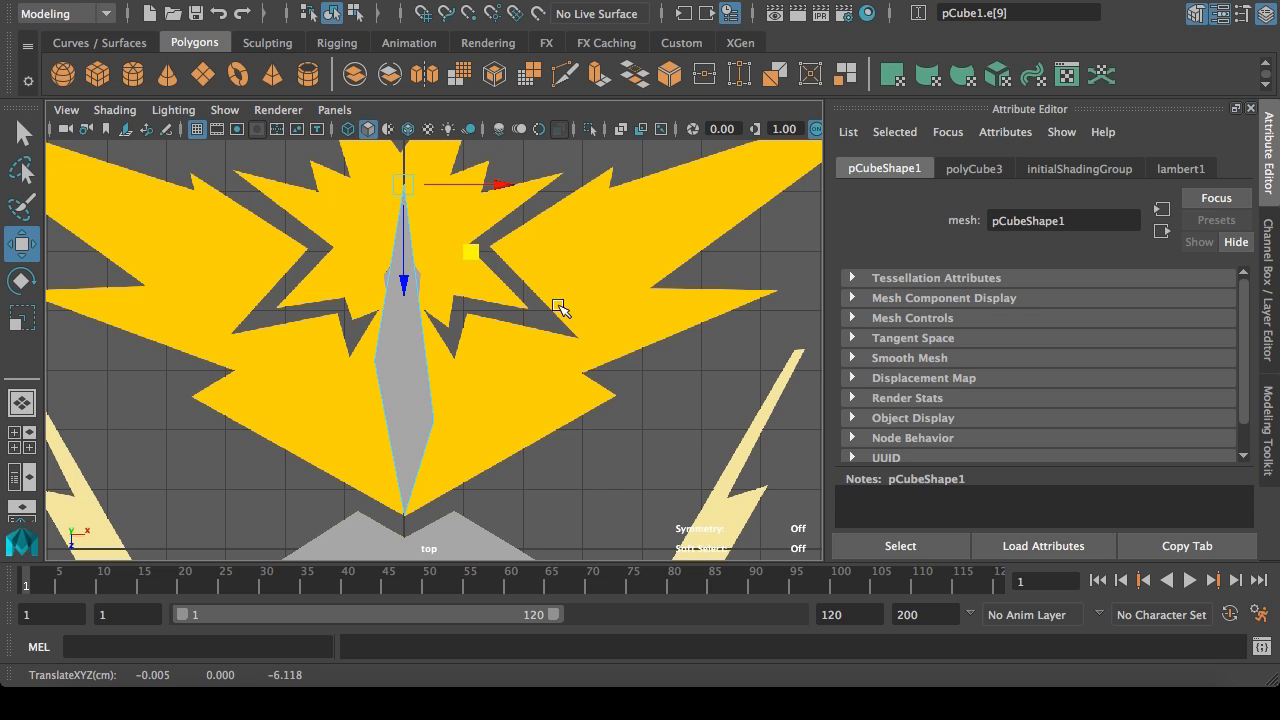
alt+middle_drag(532, 303, 549, 410)
drag(489, 363, 486, 336)
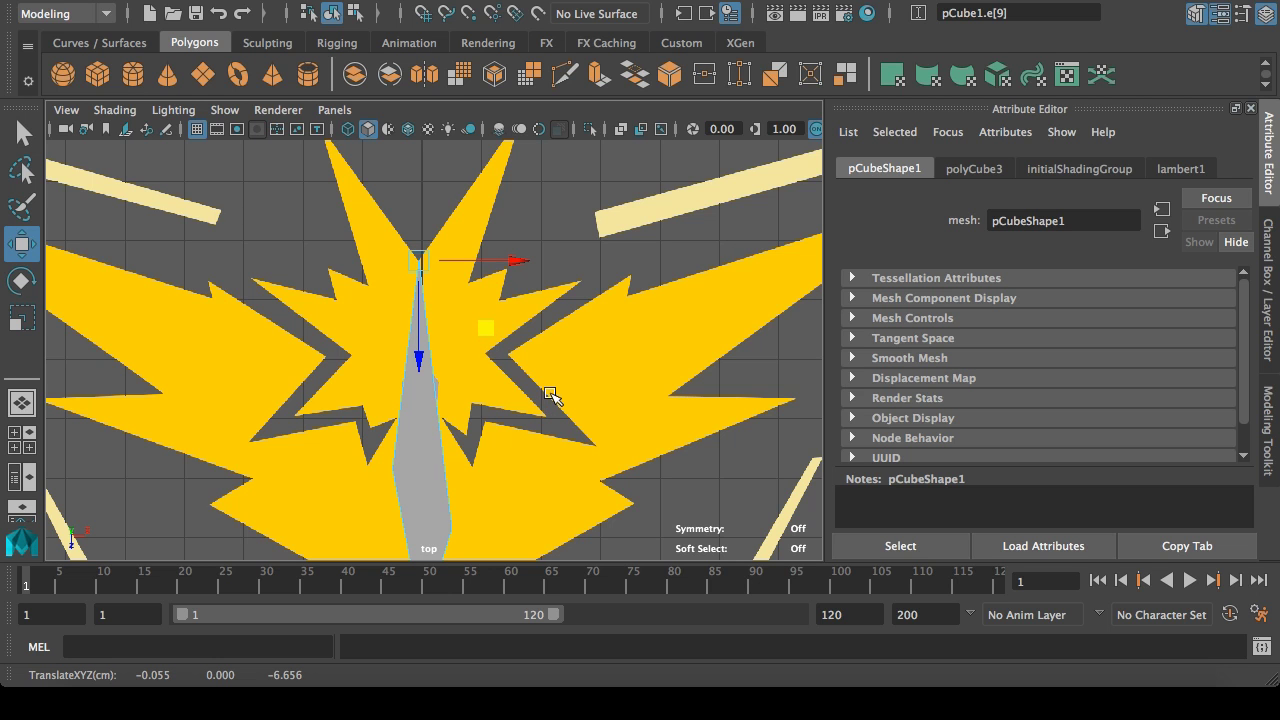
Step: Move the cube's vertical edge at the +X, +Z corner out over the +X wing, to about X 6.253 and Z -4.327
key(space)
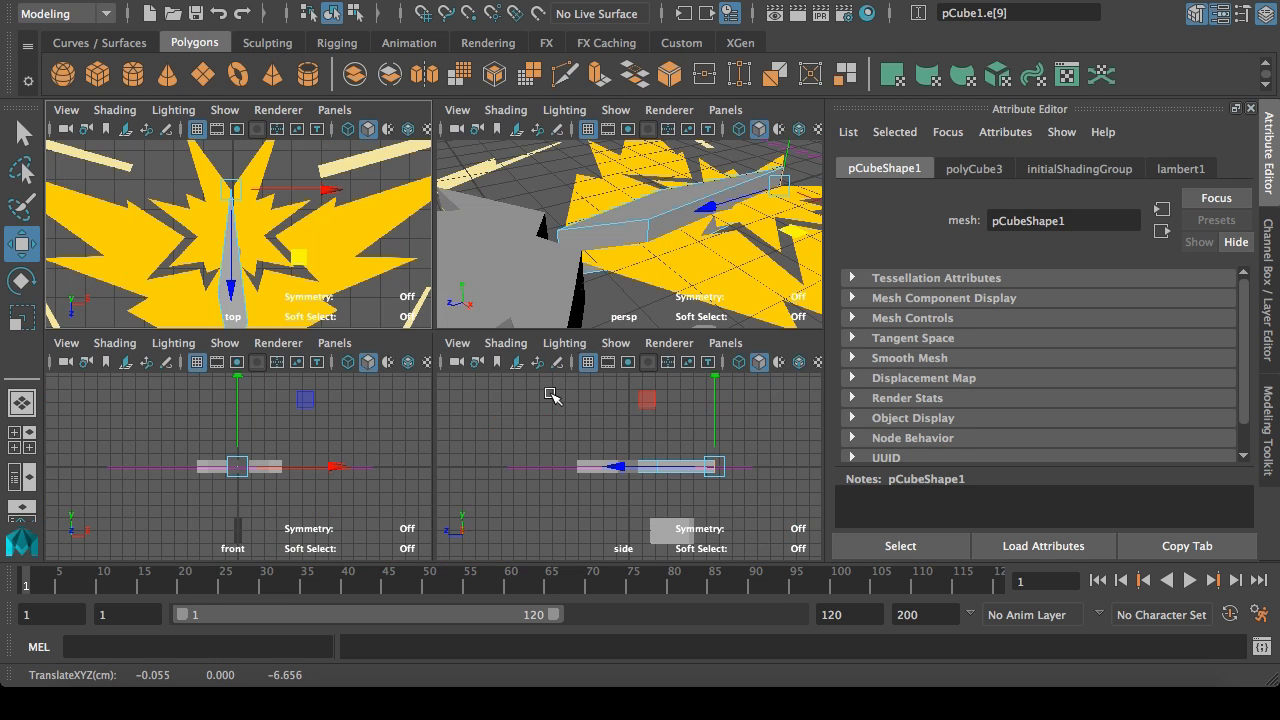
key(space)
click(476, 372)
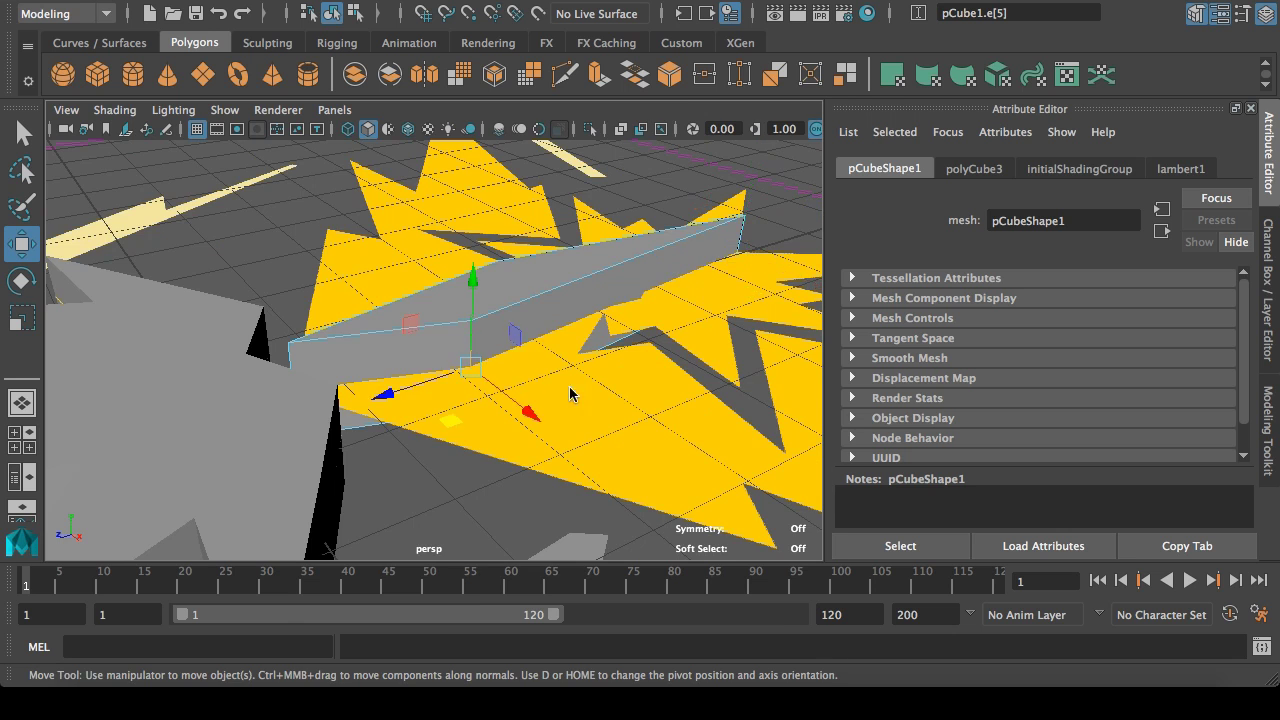
key(space)
key(space)
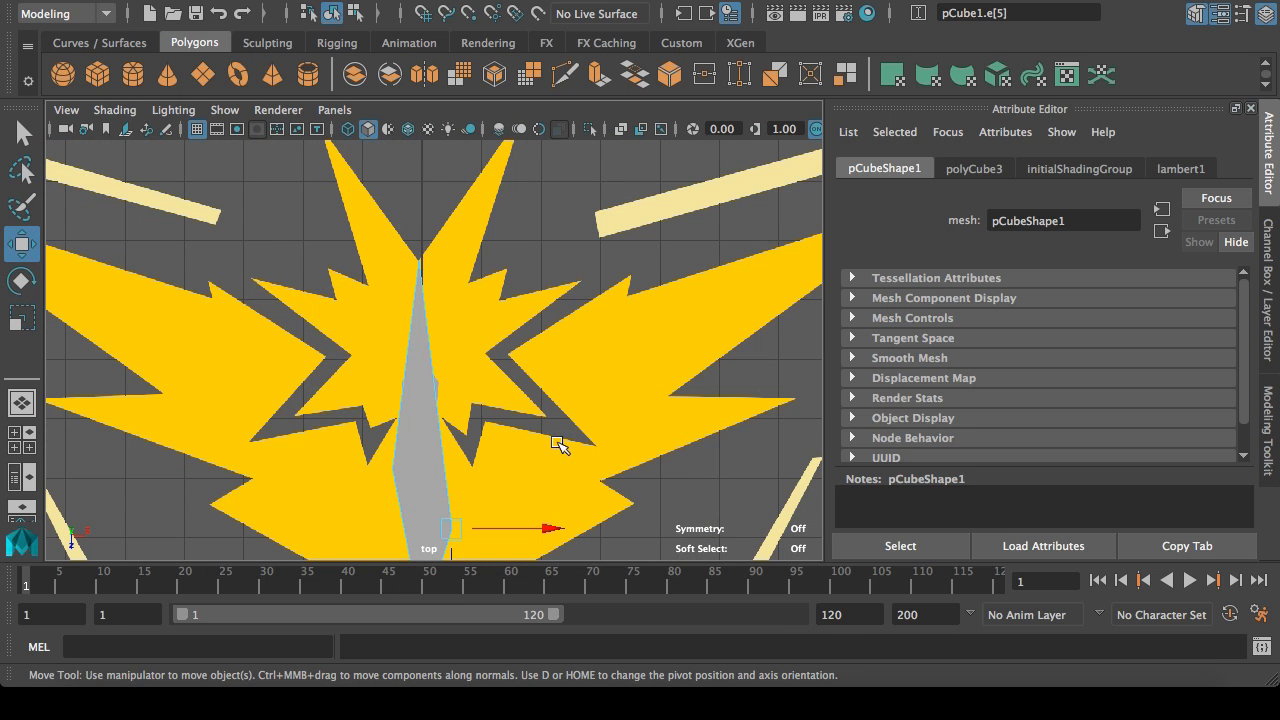
scroll(558, 443, down, 3)
drag(490, 493, 826, 364)
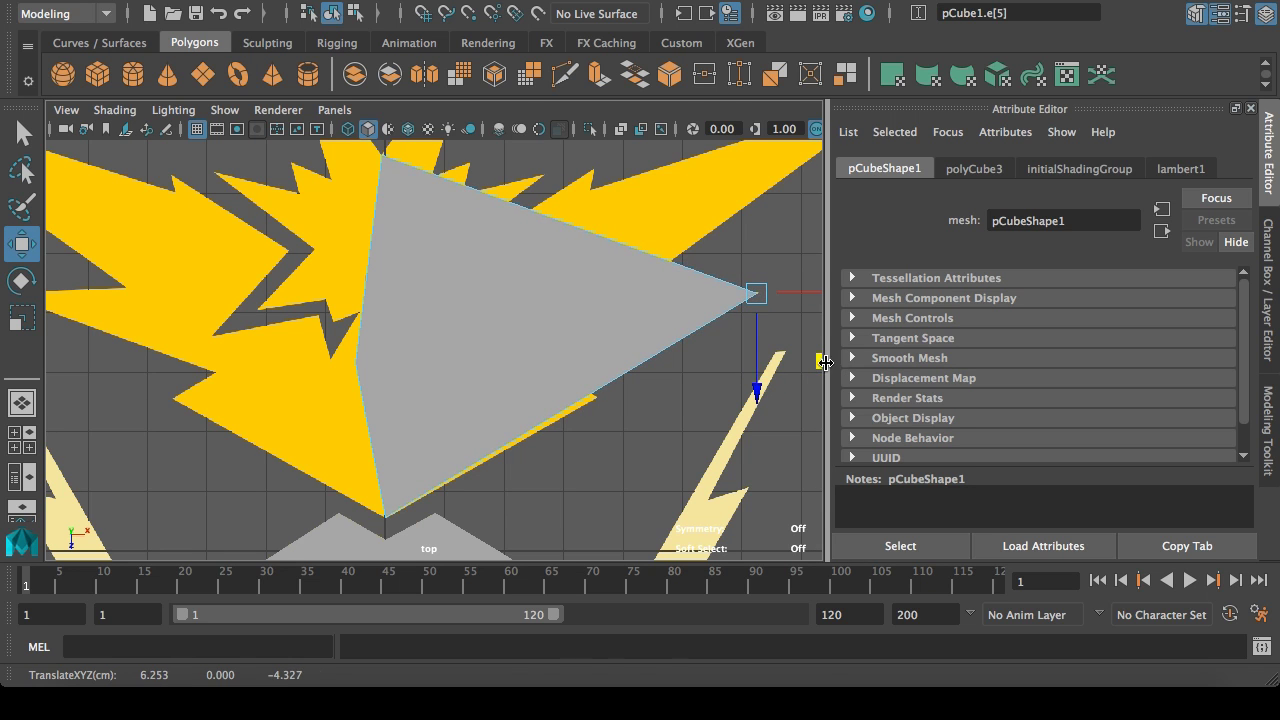
Step: Move the remaining -X vertical edge out over the opposite wing, to about X -6.488 and Z -4.318
key(space)
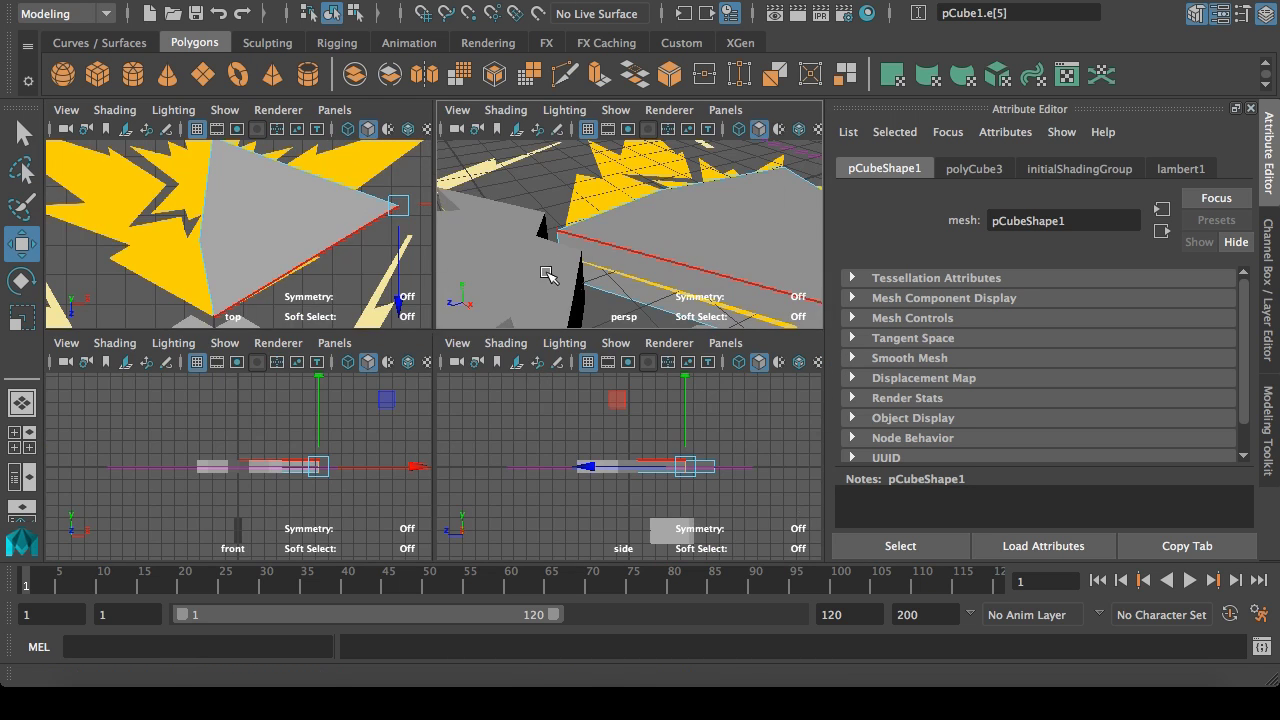
key(space)
alt+drag(450, 349, 343, 371)
click(368, 362)
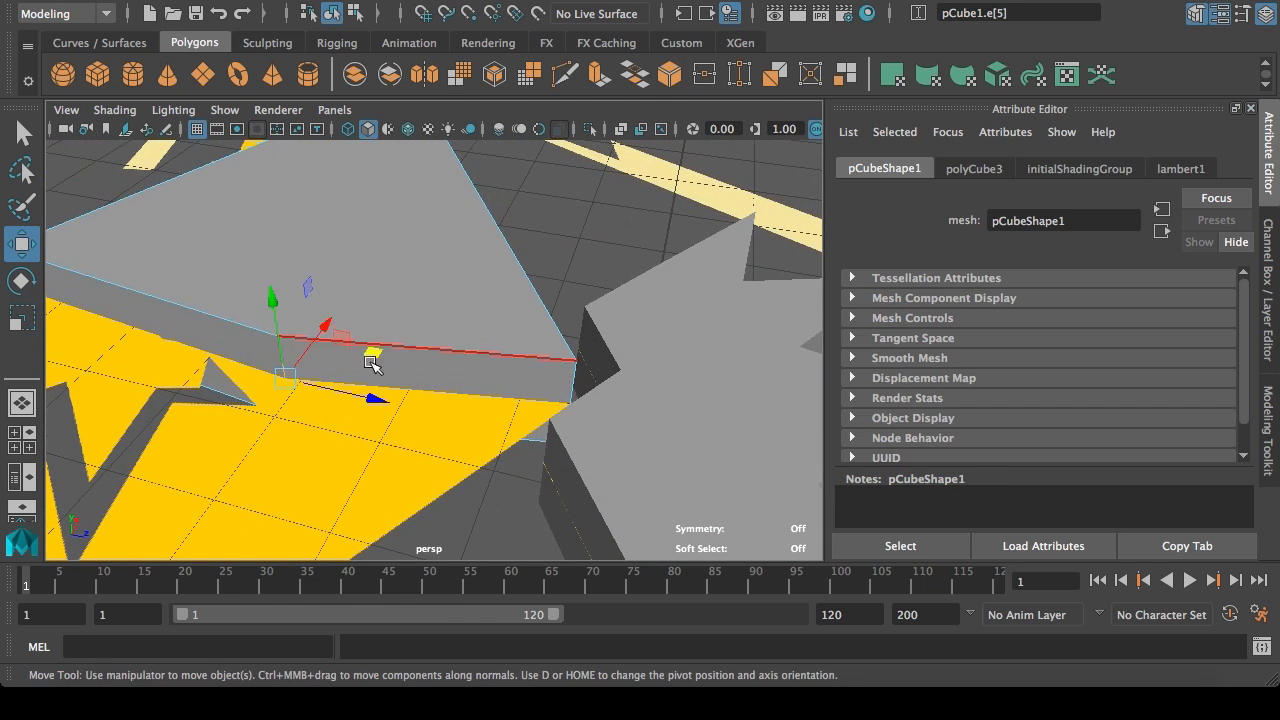
key(space)
key(space)
alt+middle_drag(323, 277, 450, 430)
drag(522, 454, 167, 383)
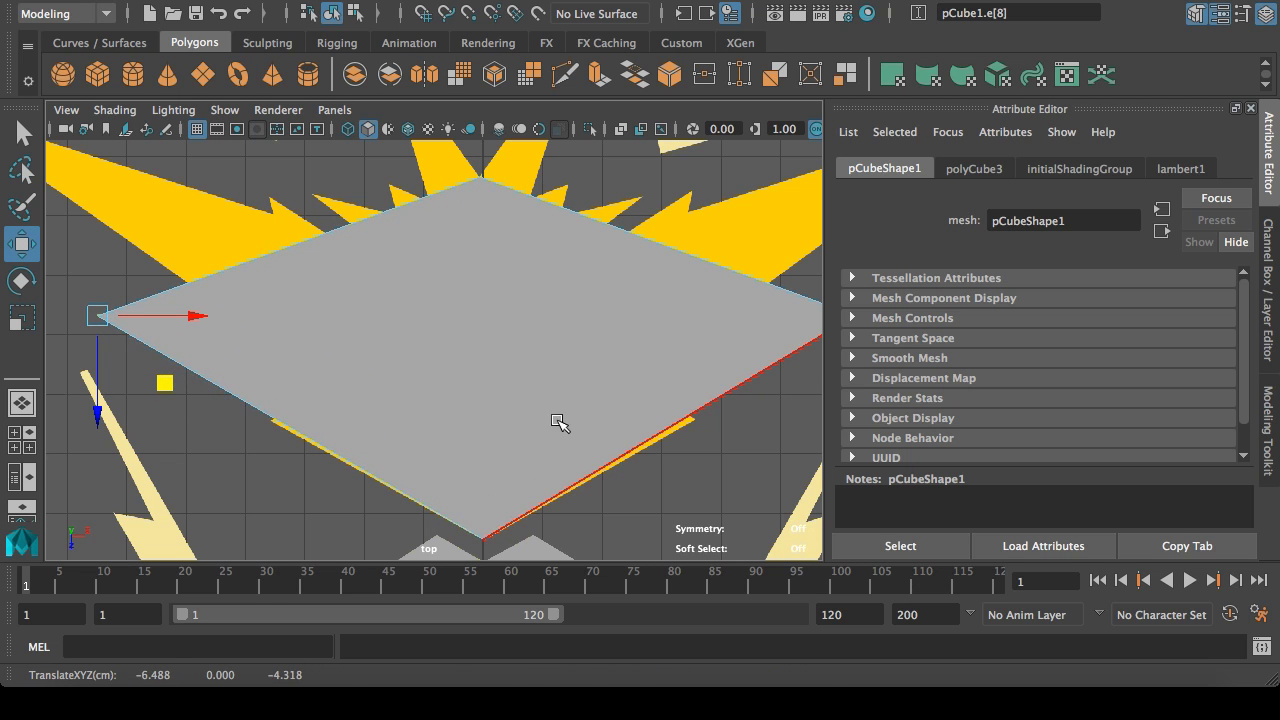
Step: Connect the -X, +Z side's long edges with a vertical edge and move it to the outline's inner notch, at about X -2.872 and Z -2.994
key(space)
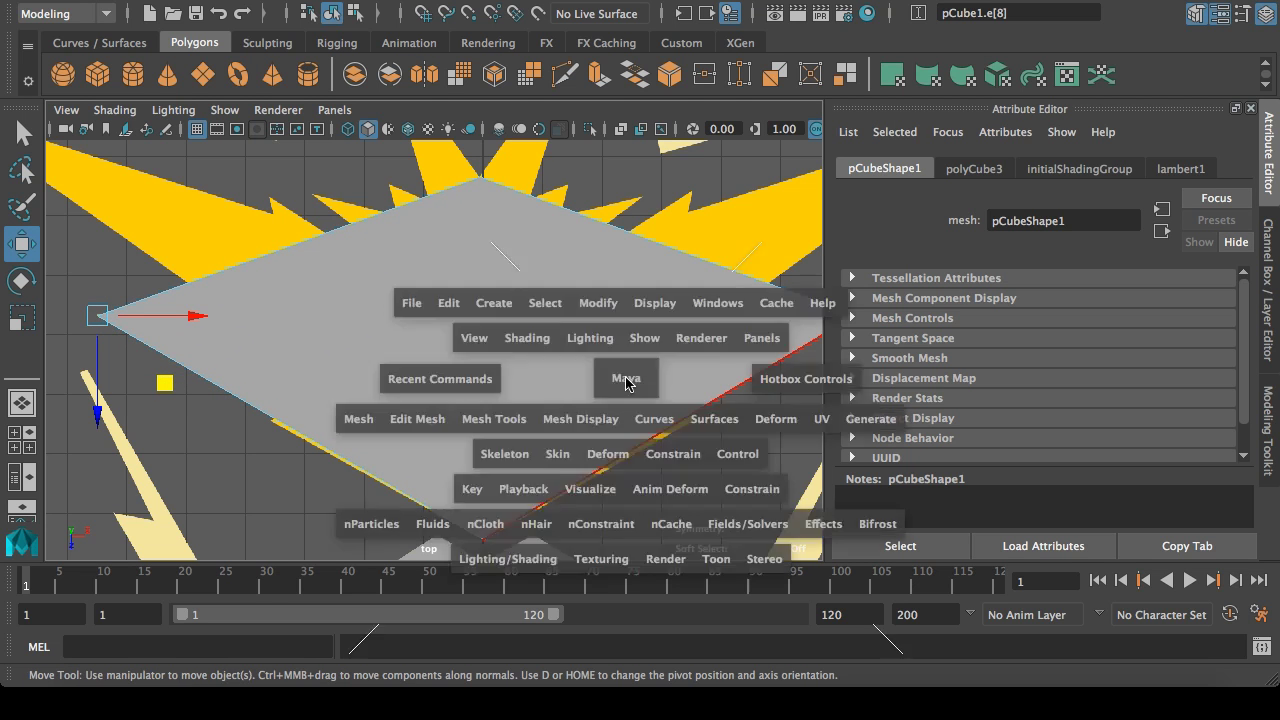
key(space)
alt+drag(700, 278, 700, 320)
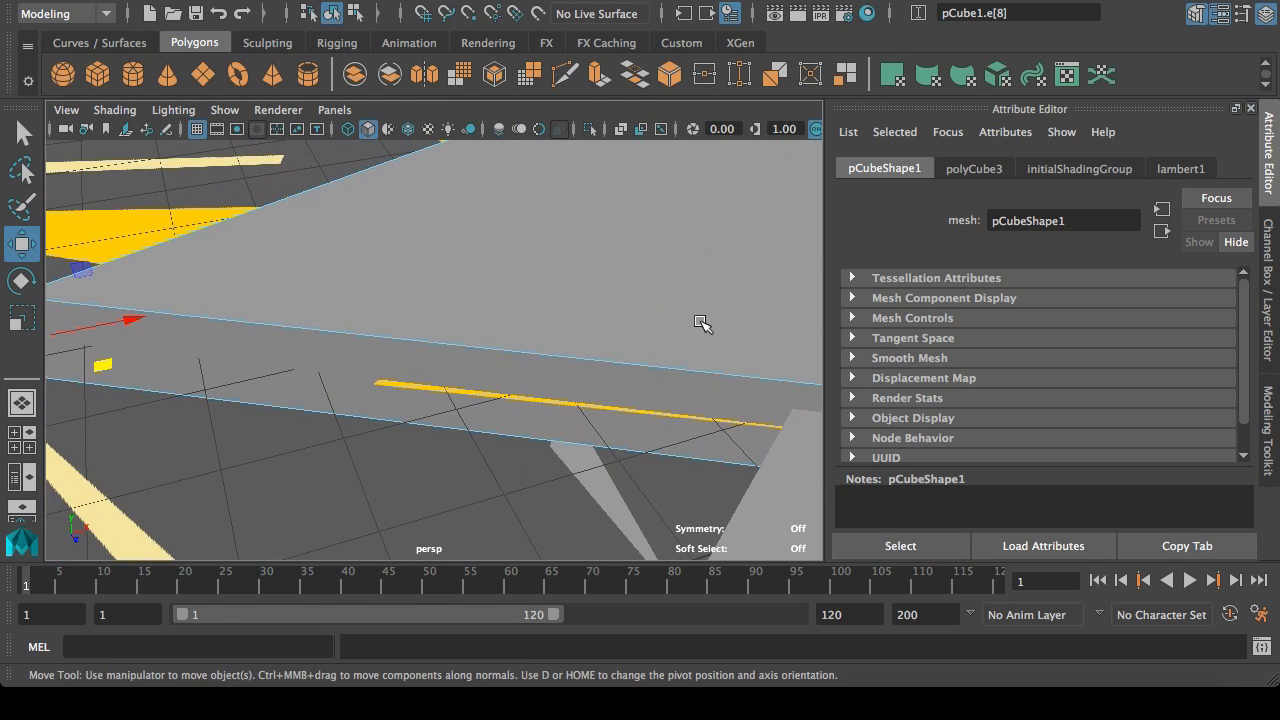
click(526, 358)
click(440, 144)
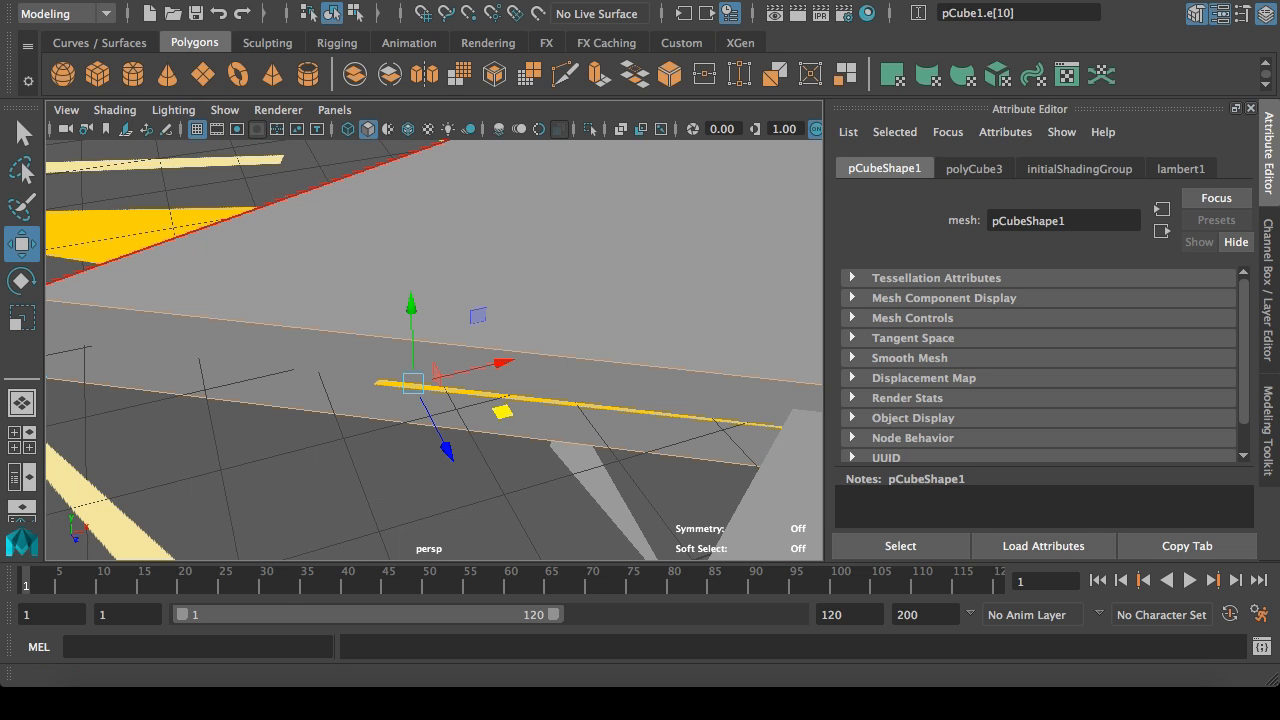
click(592, 0)
click(636, 90)
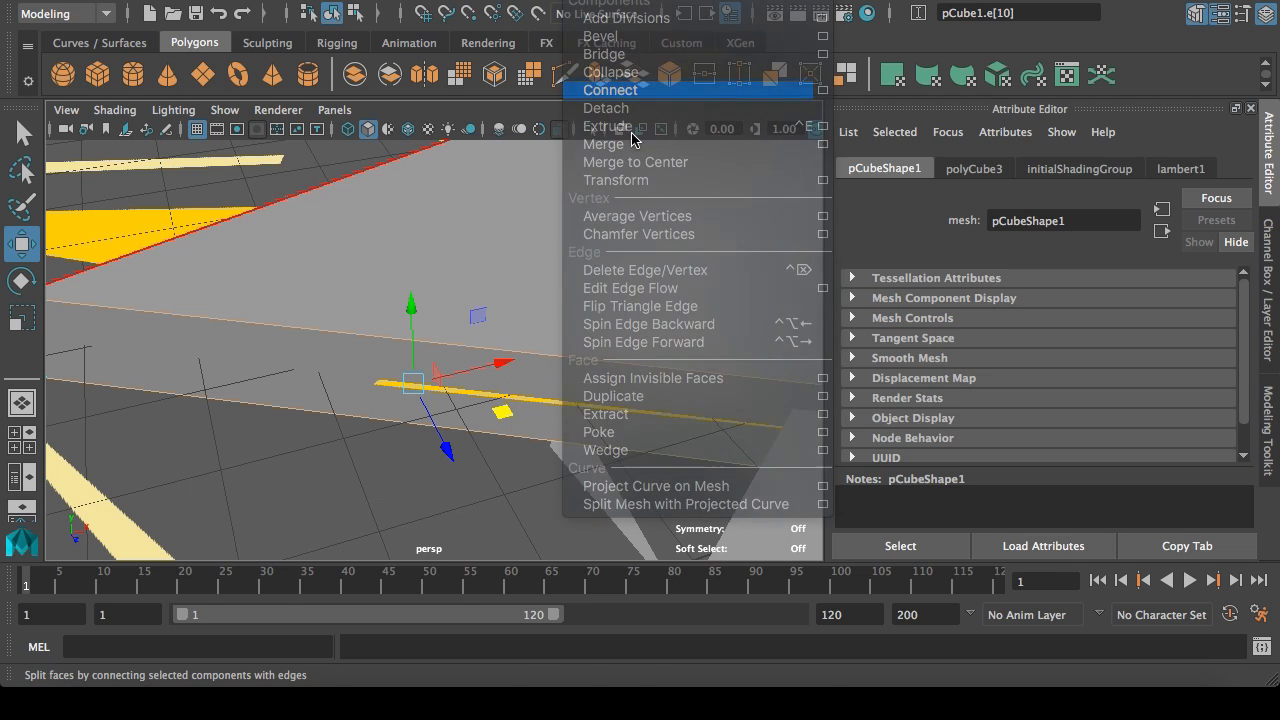
click(415, 372)
key(space)
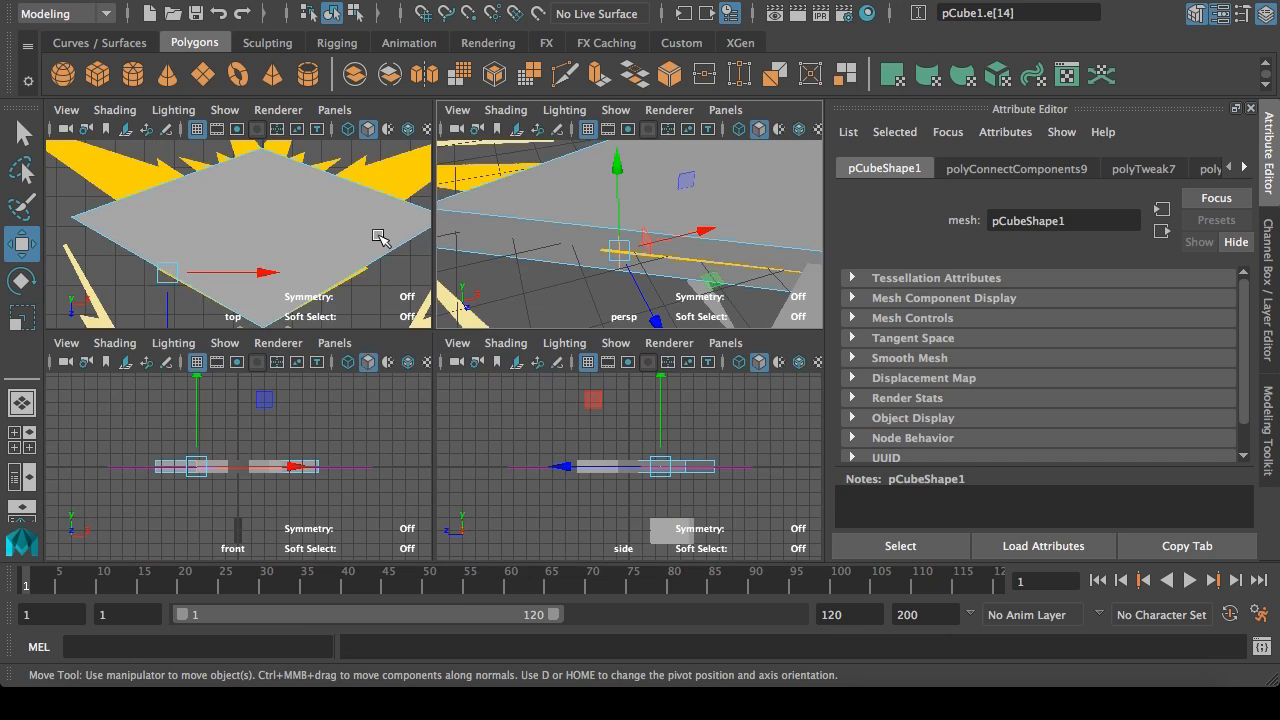
key(space)
drag(350, 494, 383, 459)
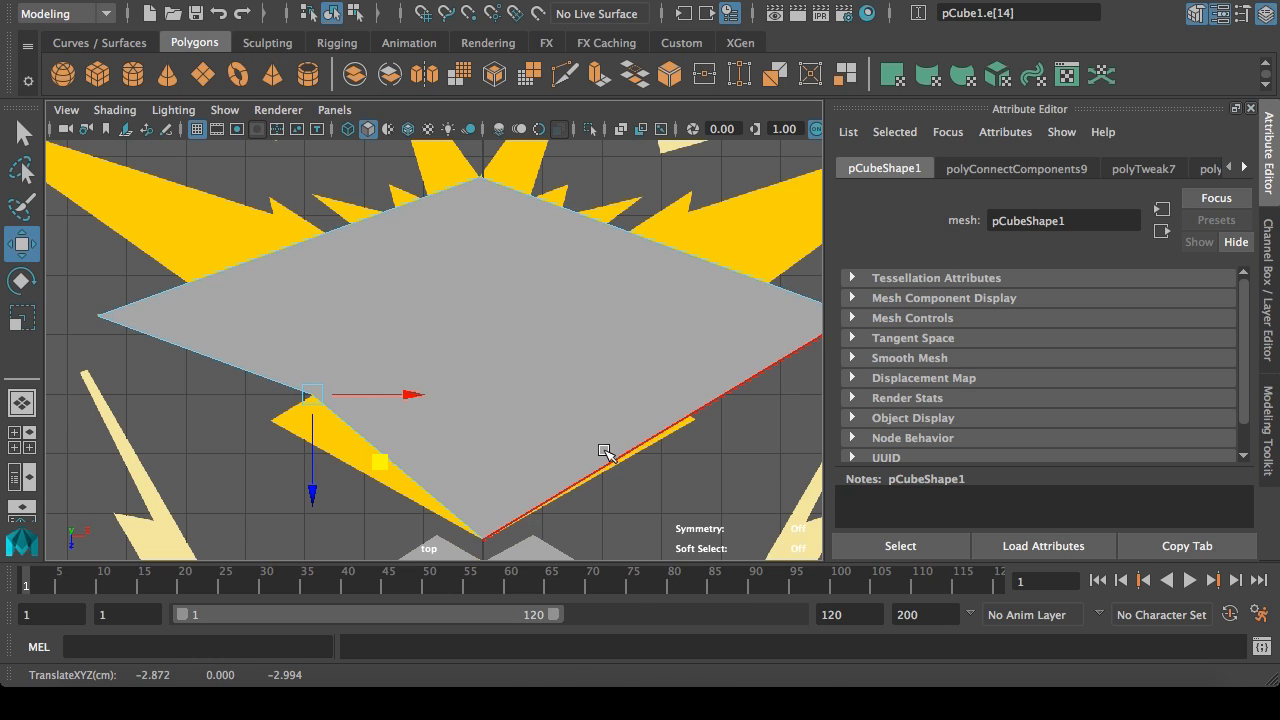
Step: Connect the edges between that notch and the +Z tip, moving the new vertical edge to the body's outer -X point, about X -3.587 and Z -2.550
key(space)
key(space)
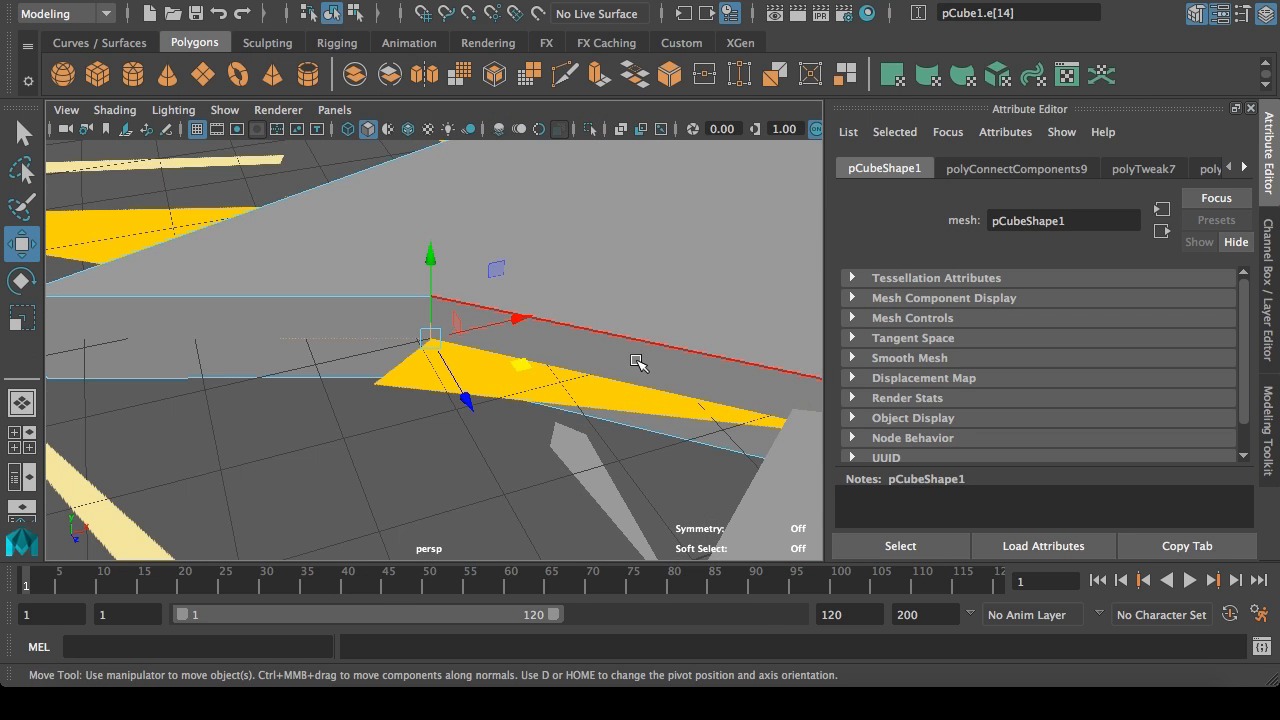
click(640, 395)
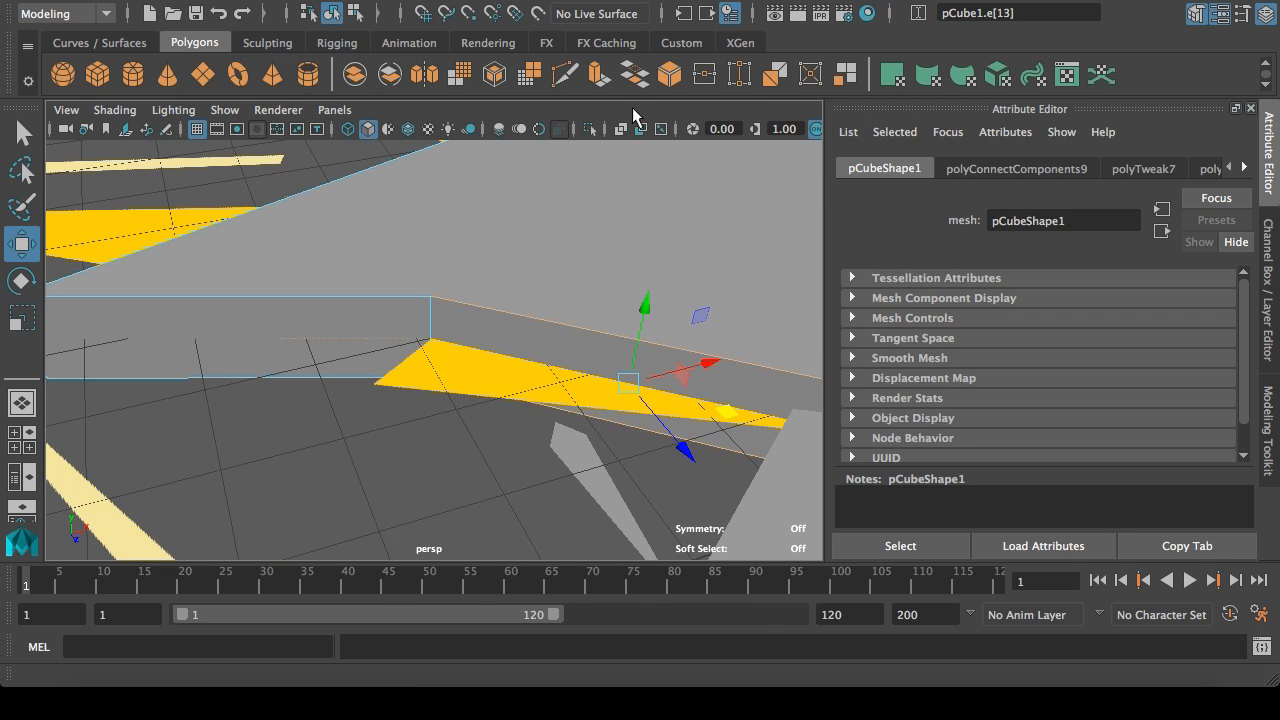
click(590, 2)
click(627, 90)
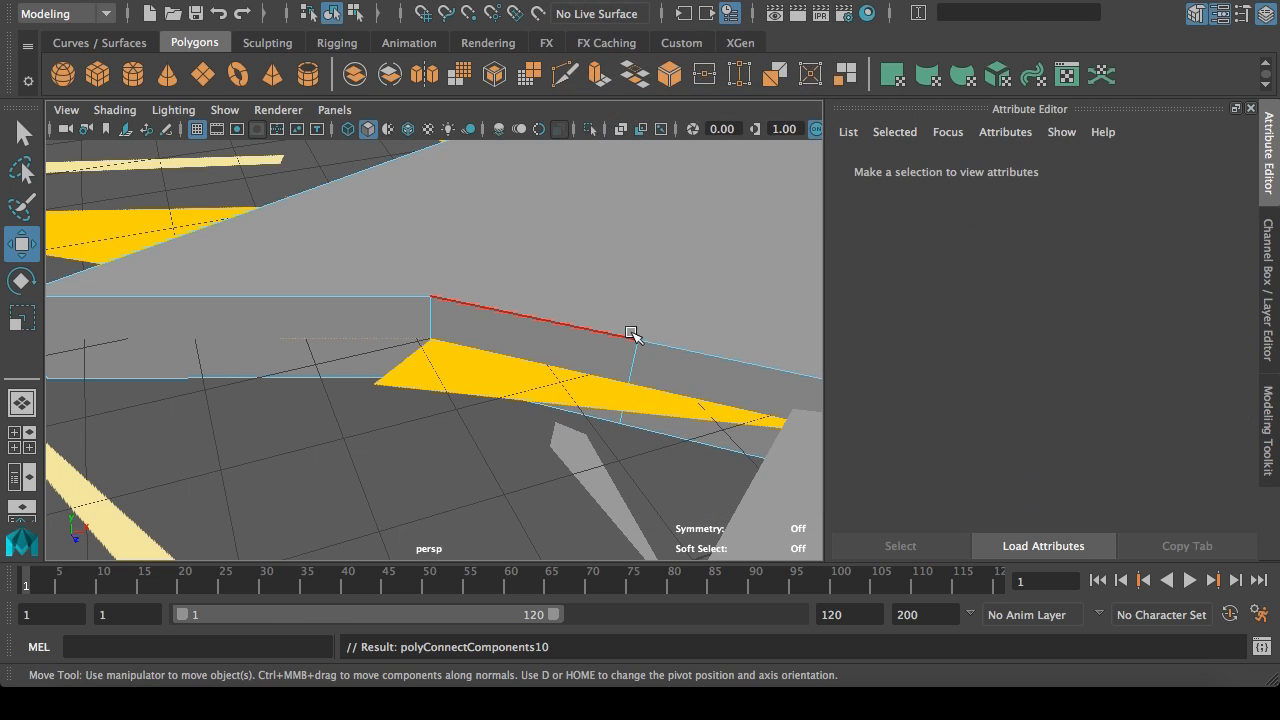
click(643, 361)
key(space)
key(space)
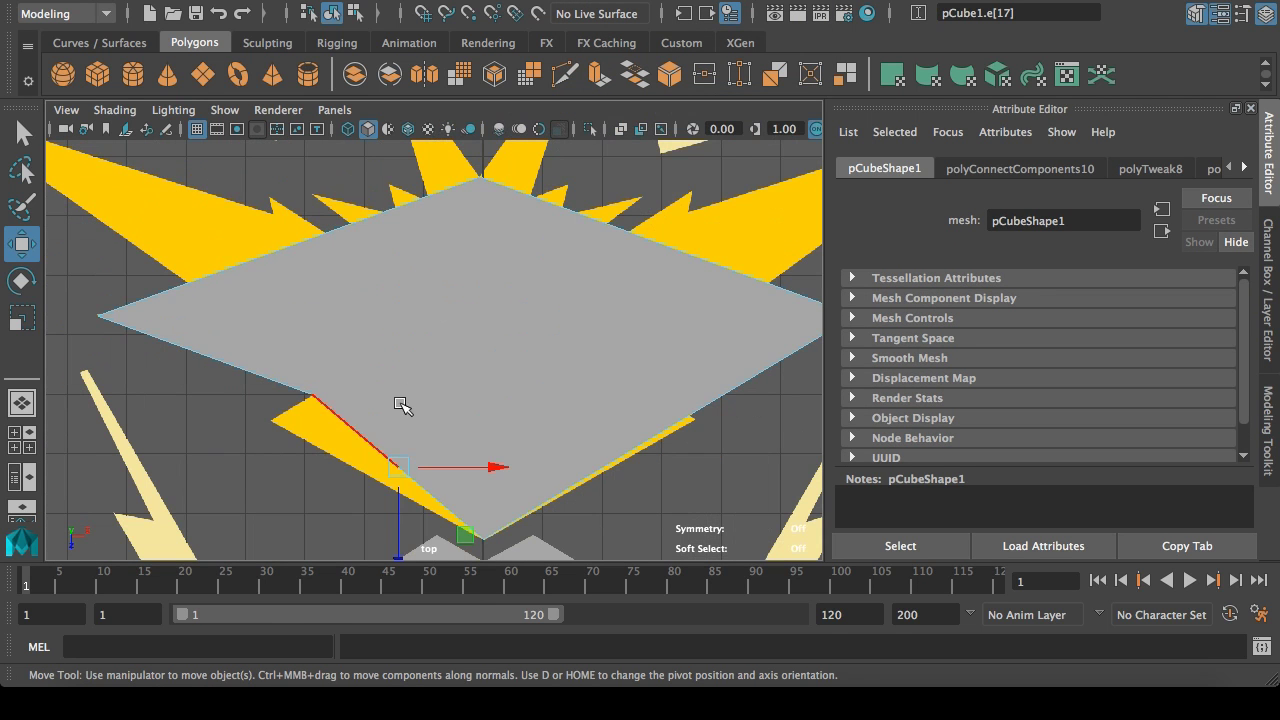
drag(465, 537, 337, 492)
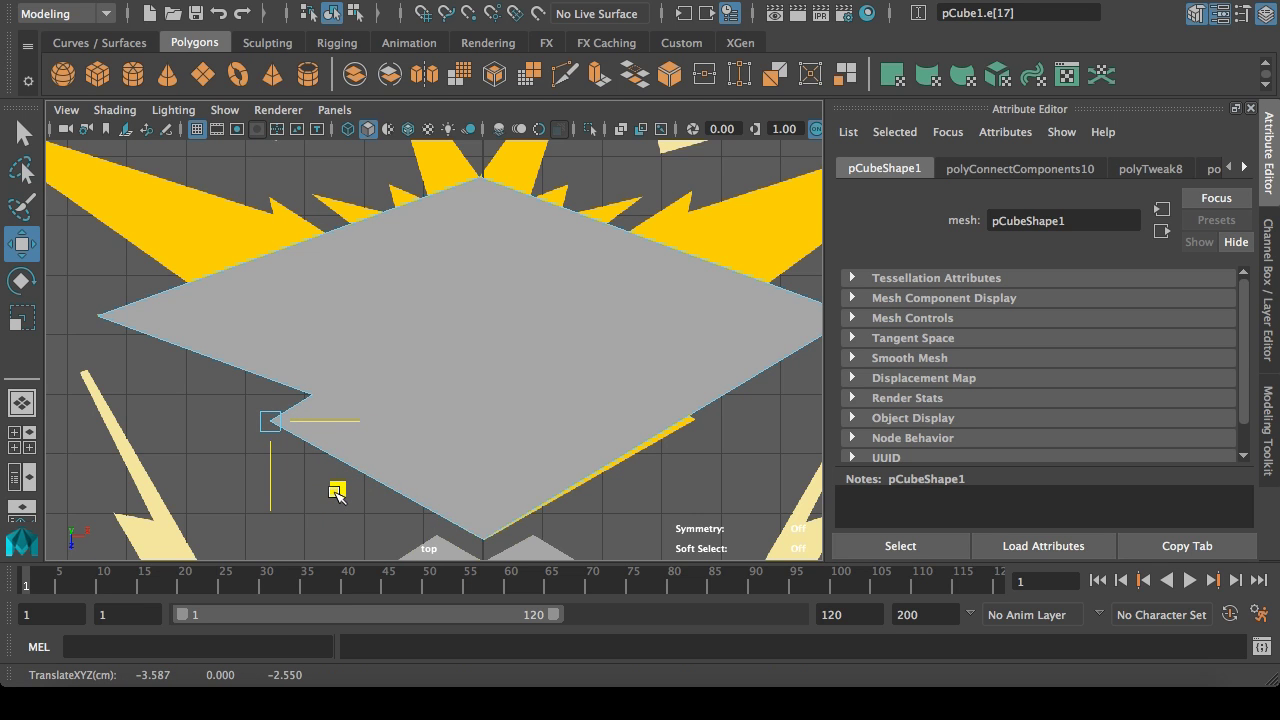
Step: Connect the +X, +Z side's long edges with a vertical edge and move it to the outline's inner notch, at about X 3.028 and Z -2.965
key(space)
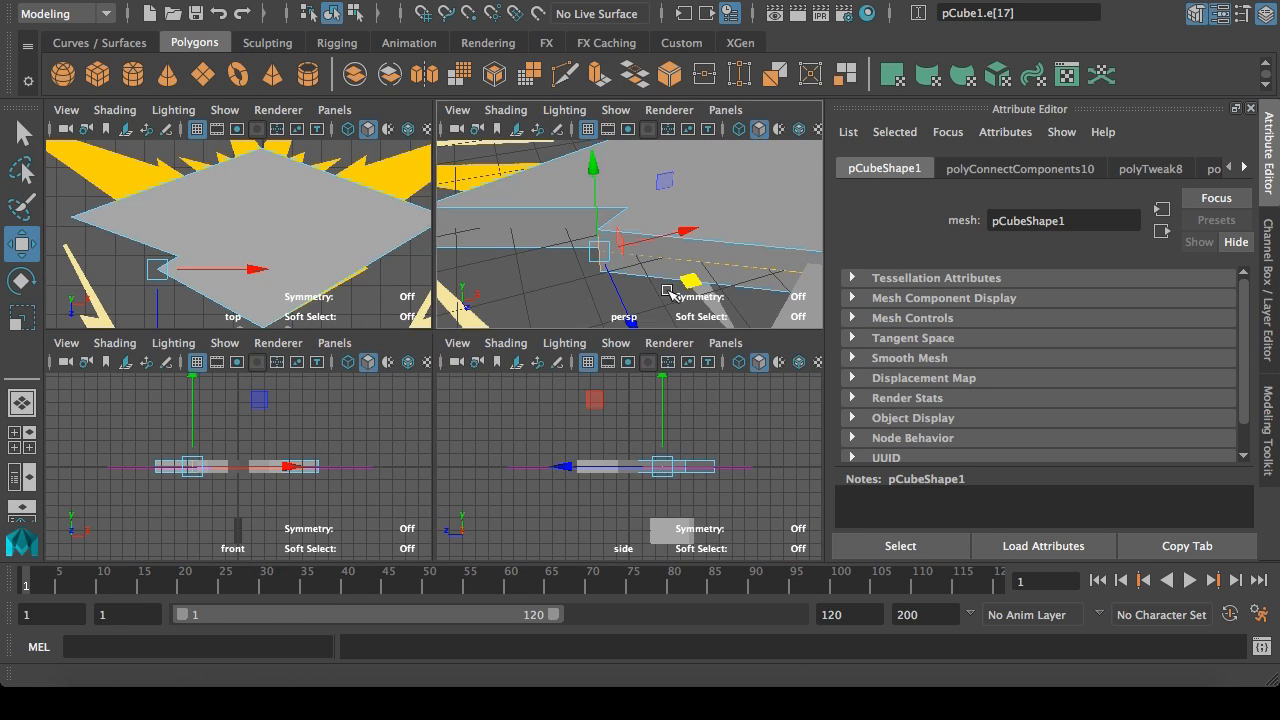
key(space)
alt+drag(720, 337, 610, 327)
scroll(610, 327, down, 3)
alt+middle_drag(663, 363, 382, 286)
click(593, 349)
shift+click(600, 422)
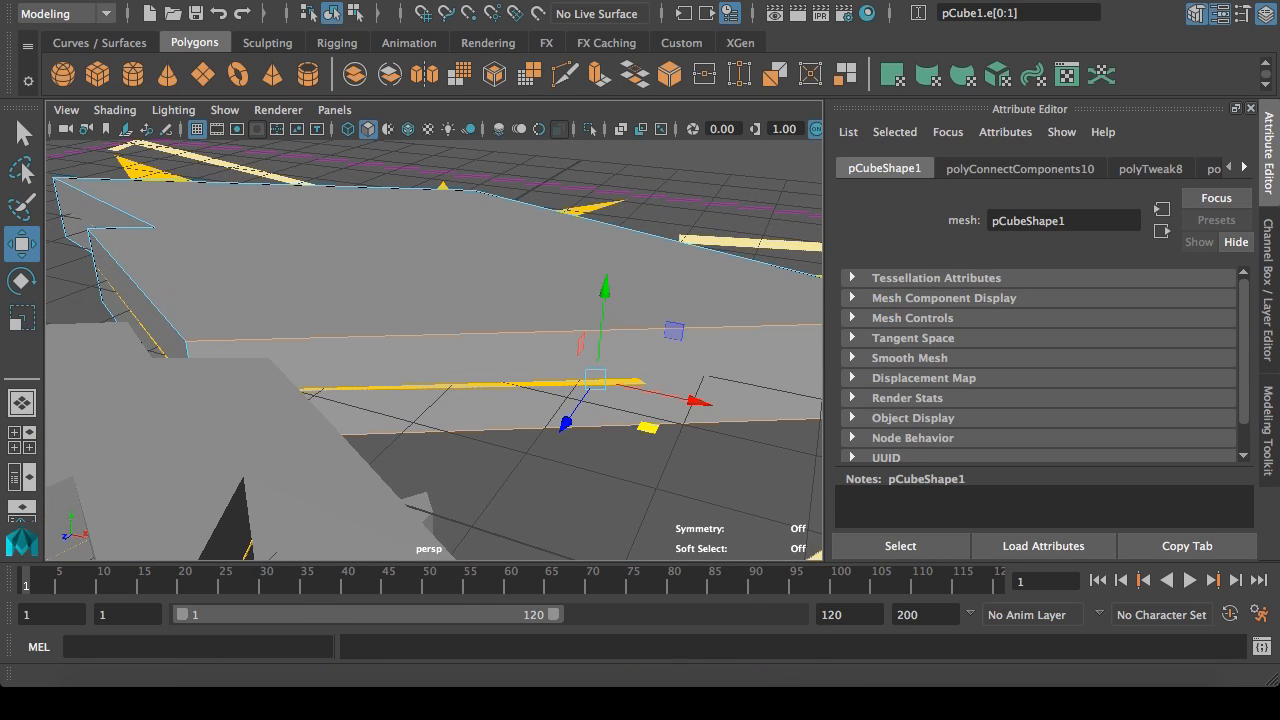
shift+right_drag(600, 420, 614, 89)
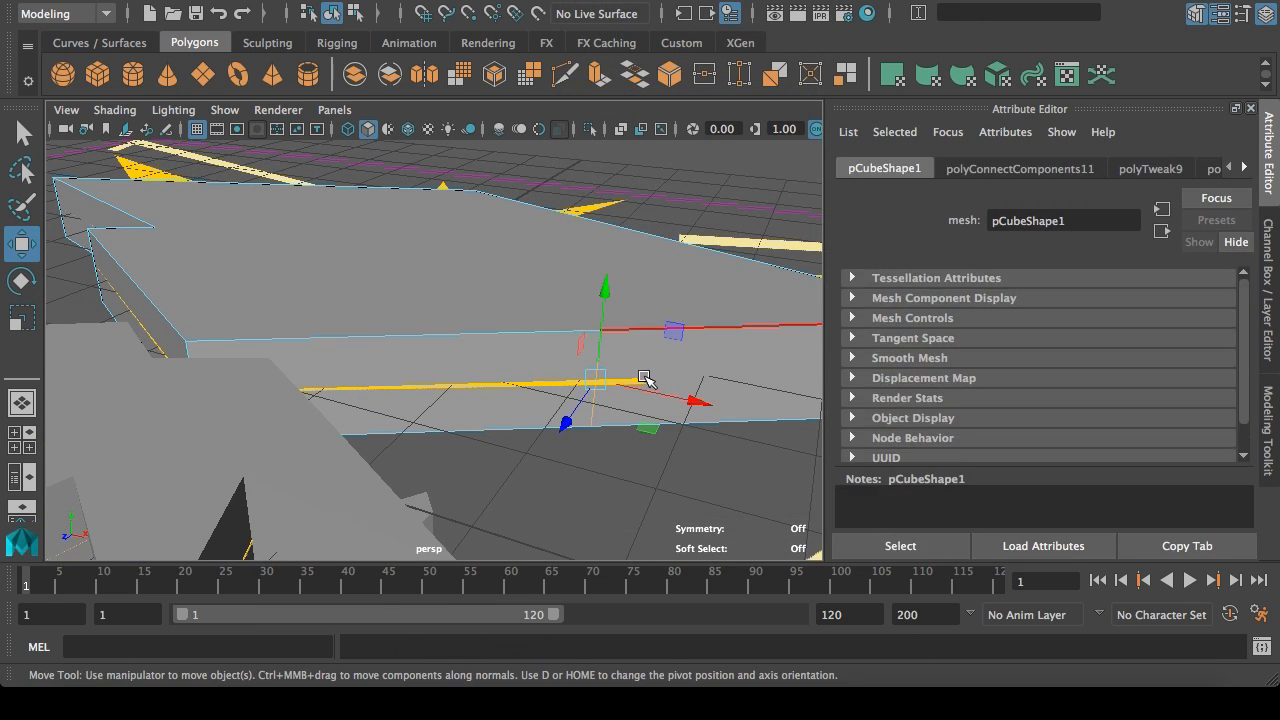
key(space)
key(space)
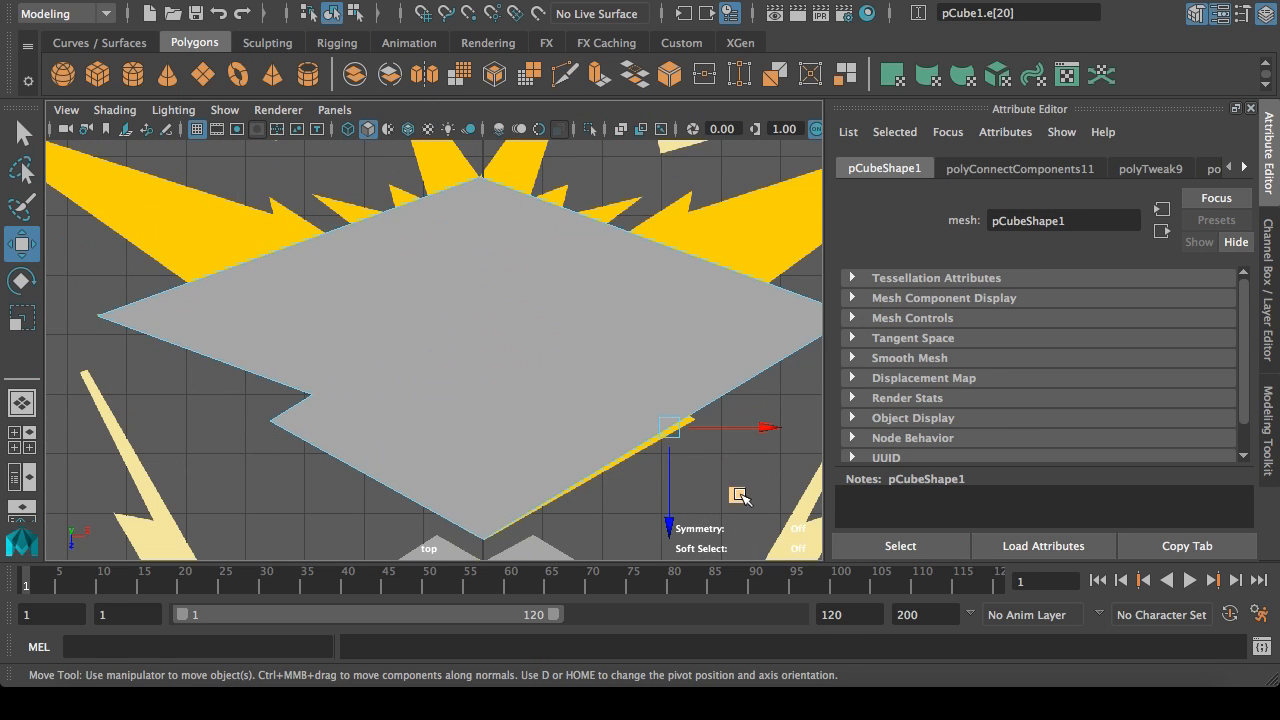
middle_drag(740, 496, 726, 467)
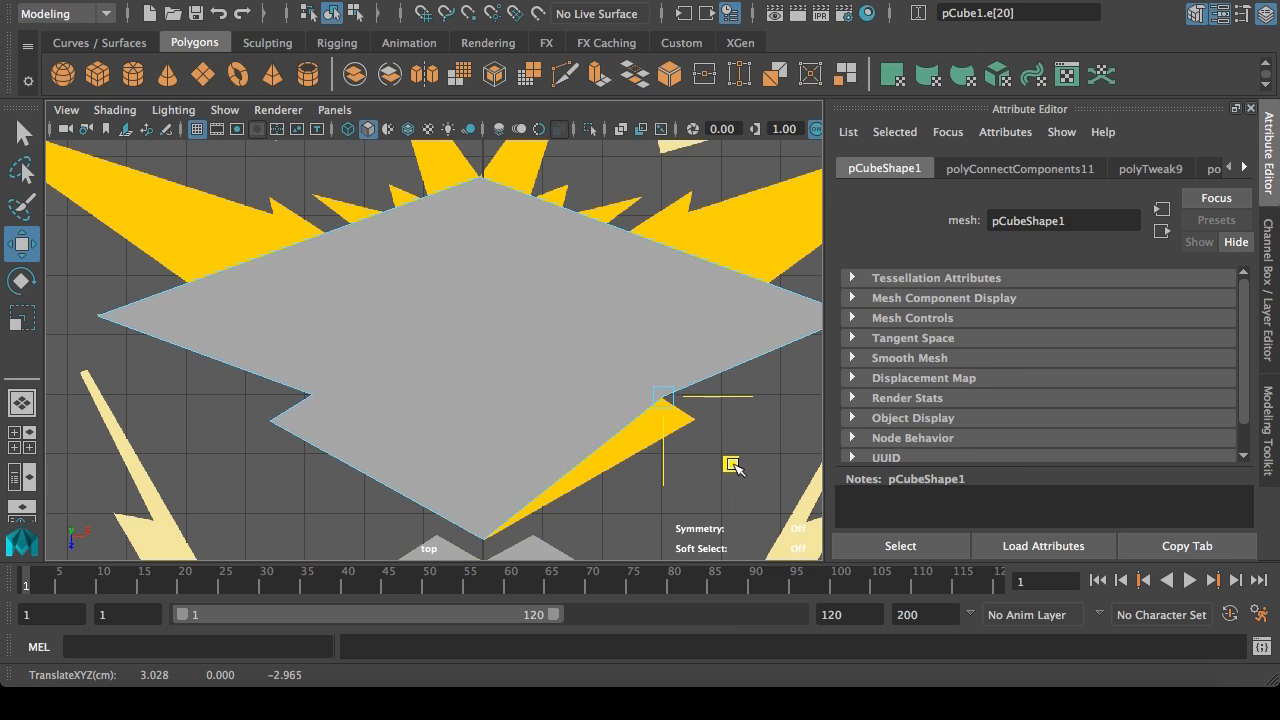
Step: Connect the edges between that notch and the +Z tip, moving the new vertical edge to the body's outer +X point, about X 3.551 and Z -2.569
key(space)
key(space)
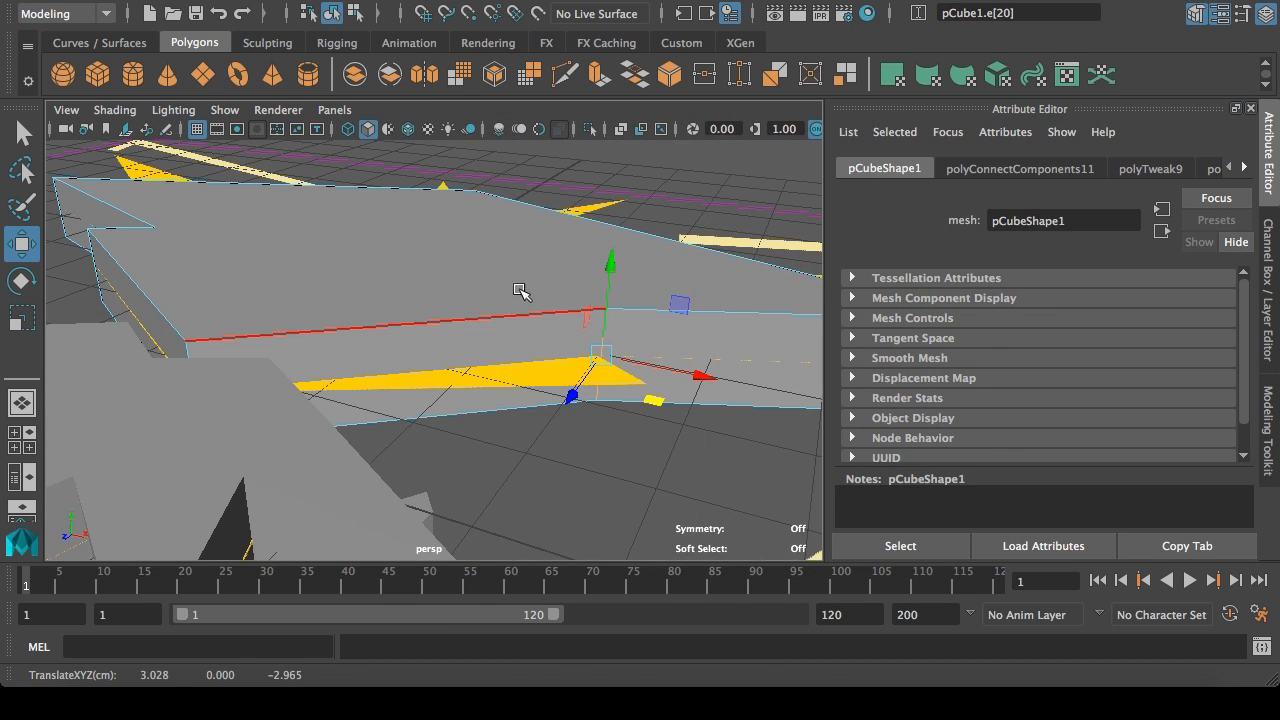
click(509, 314)
shift+click(495, 403)
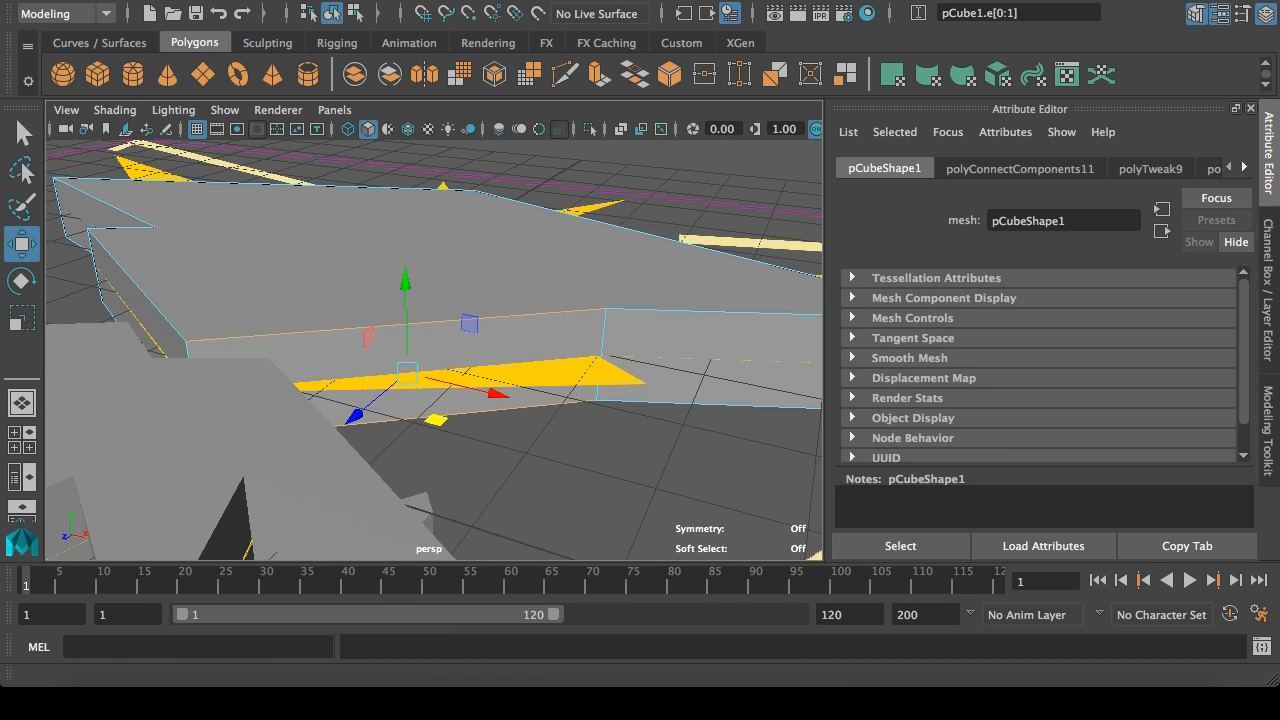
click(590, 1)
click(625, 90)
key(space)
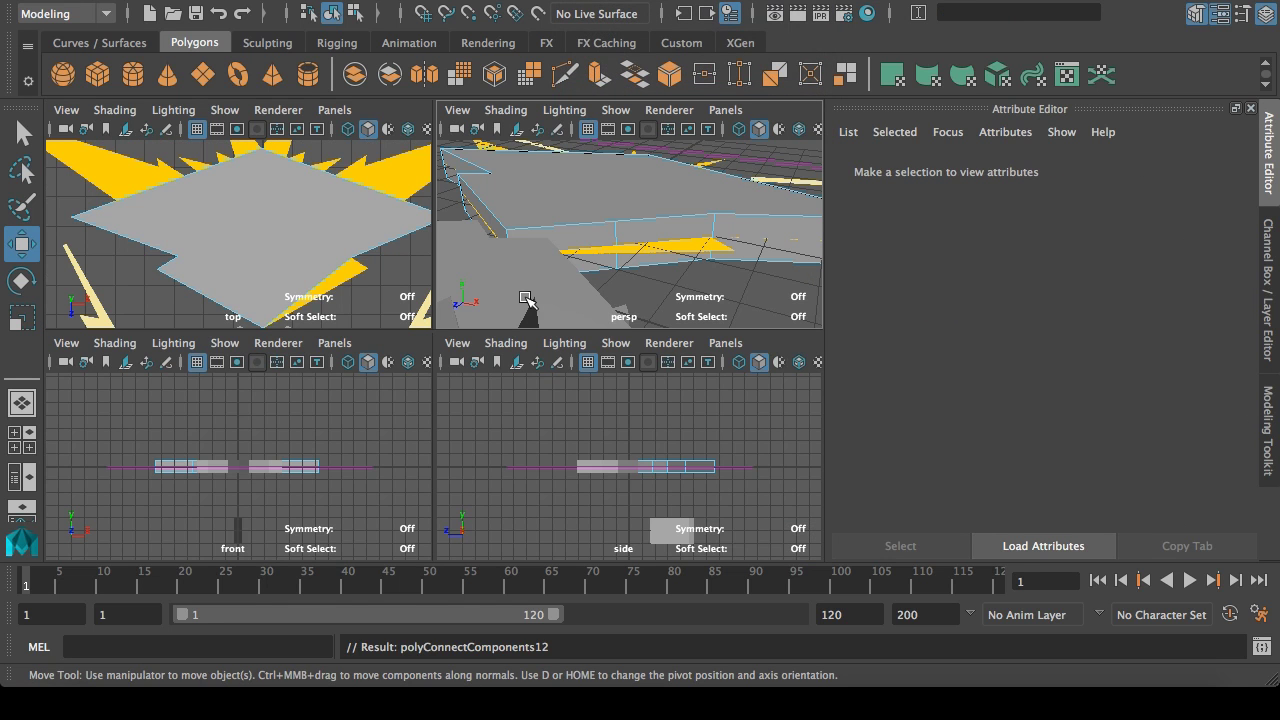
click(594, 244)
key(space)
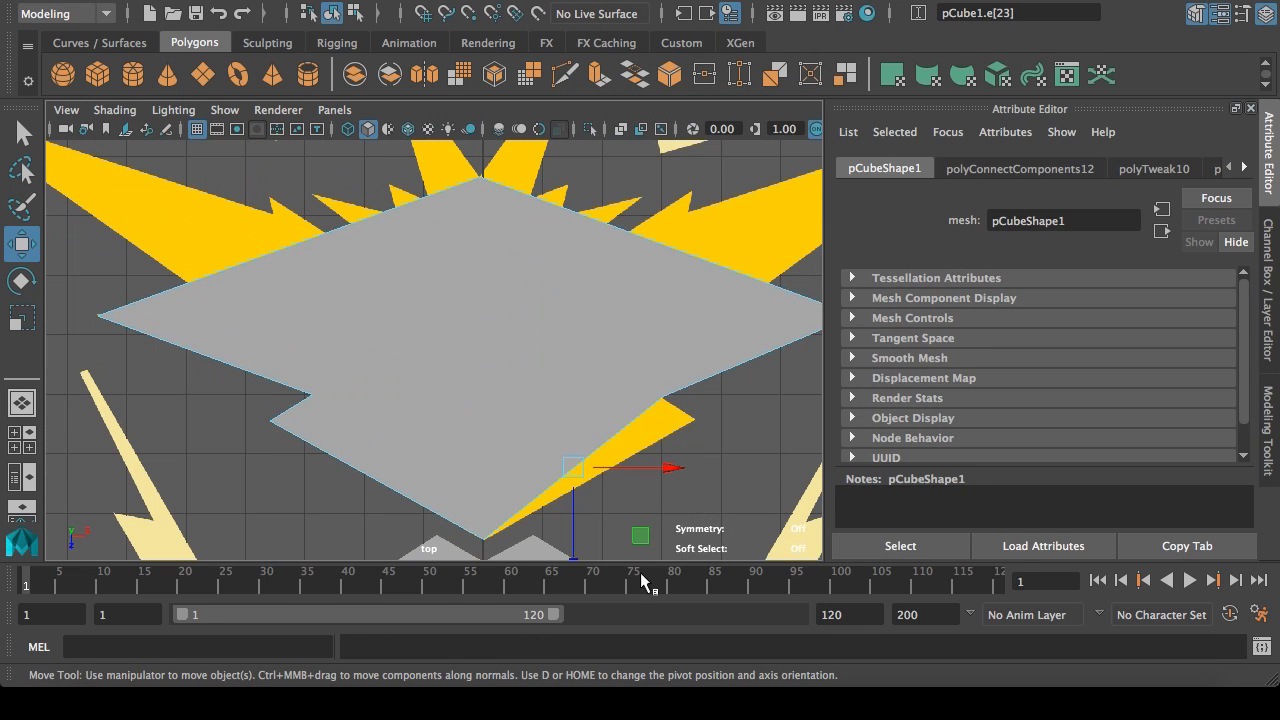
middle_drag(640, 540, 759, 490)
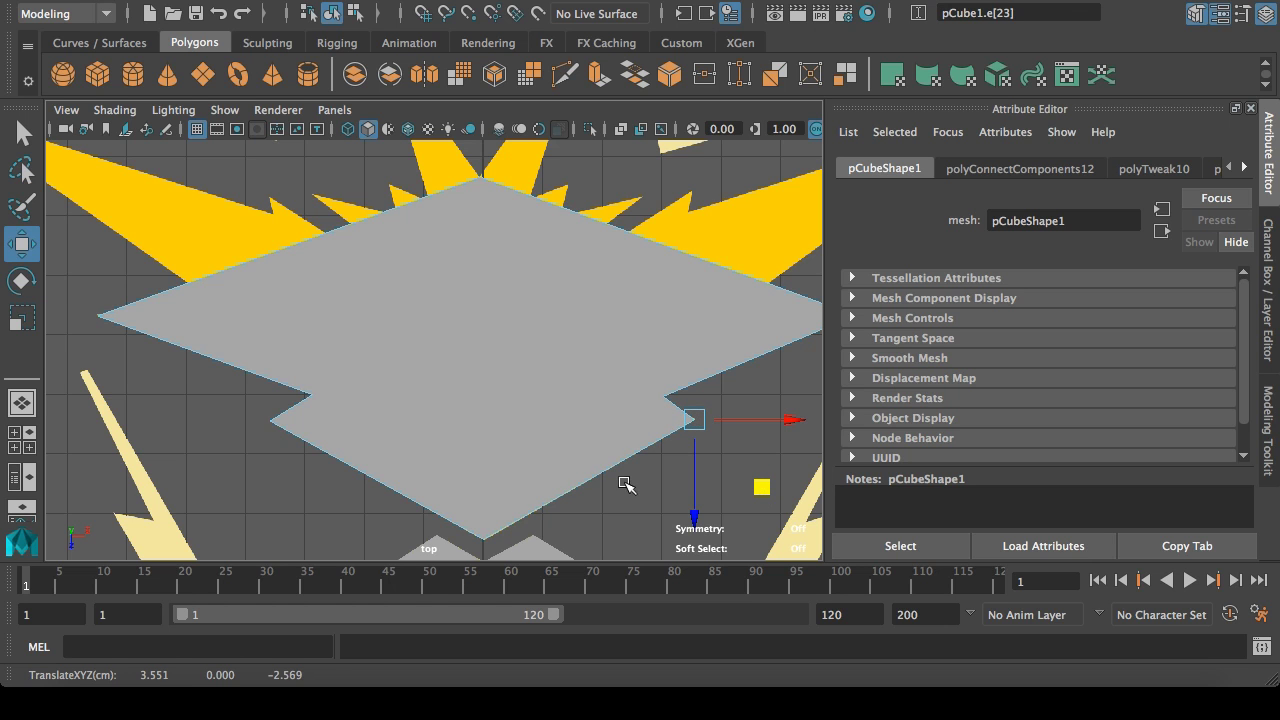
Step: Turn on X-ray display in the top view and refine the +X inner notch edge to about X 2.990 and Z -2.950
click(620, 129)
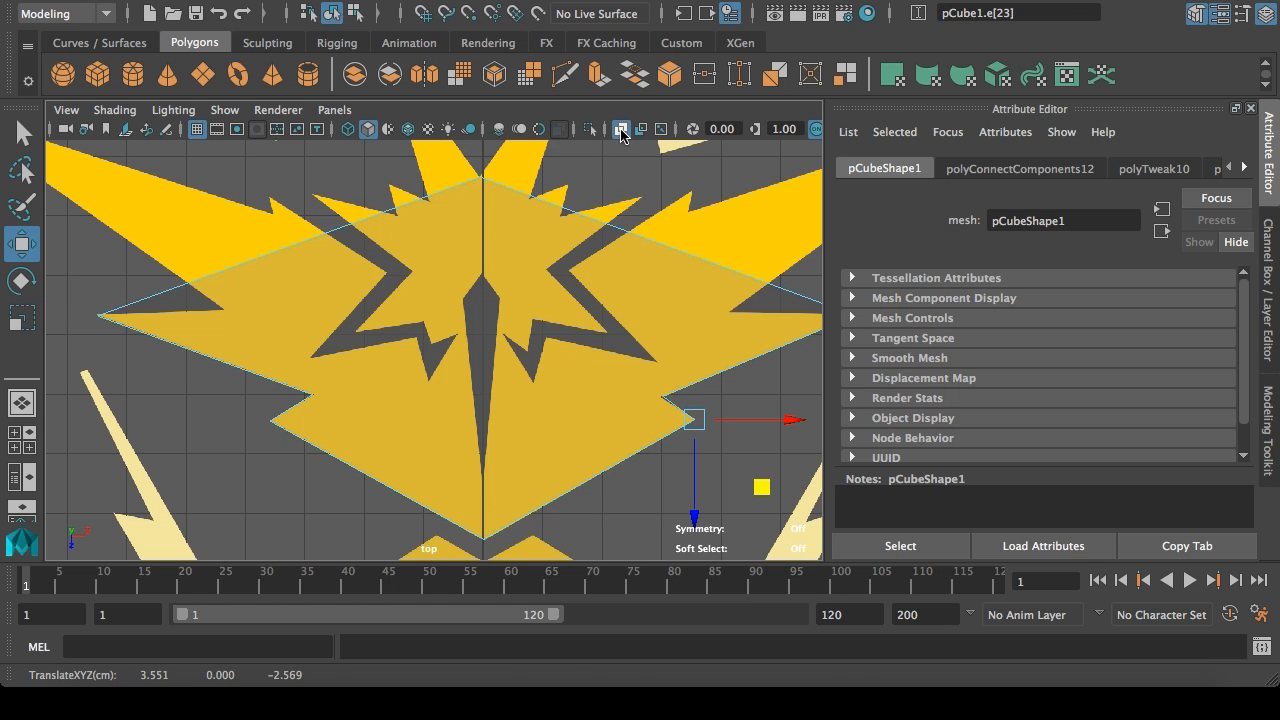
key(space)
key(space)
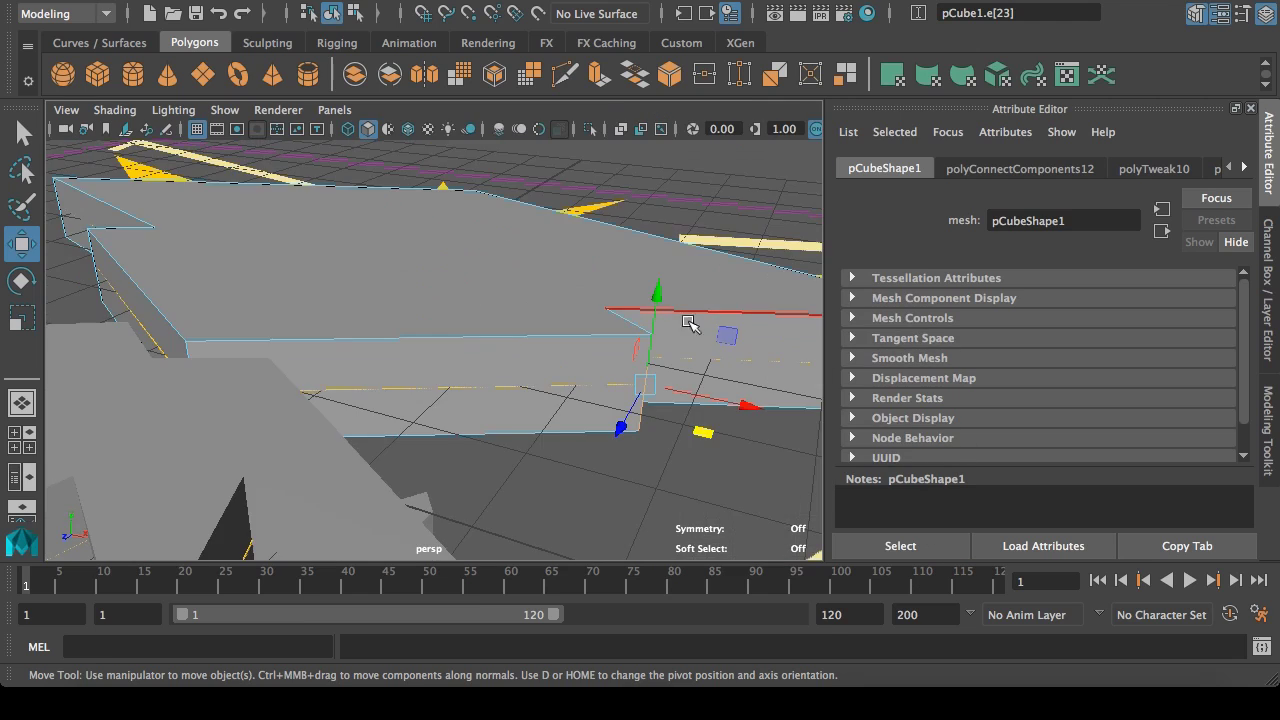
alt+drag(697, 322, 585, 395)
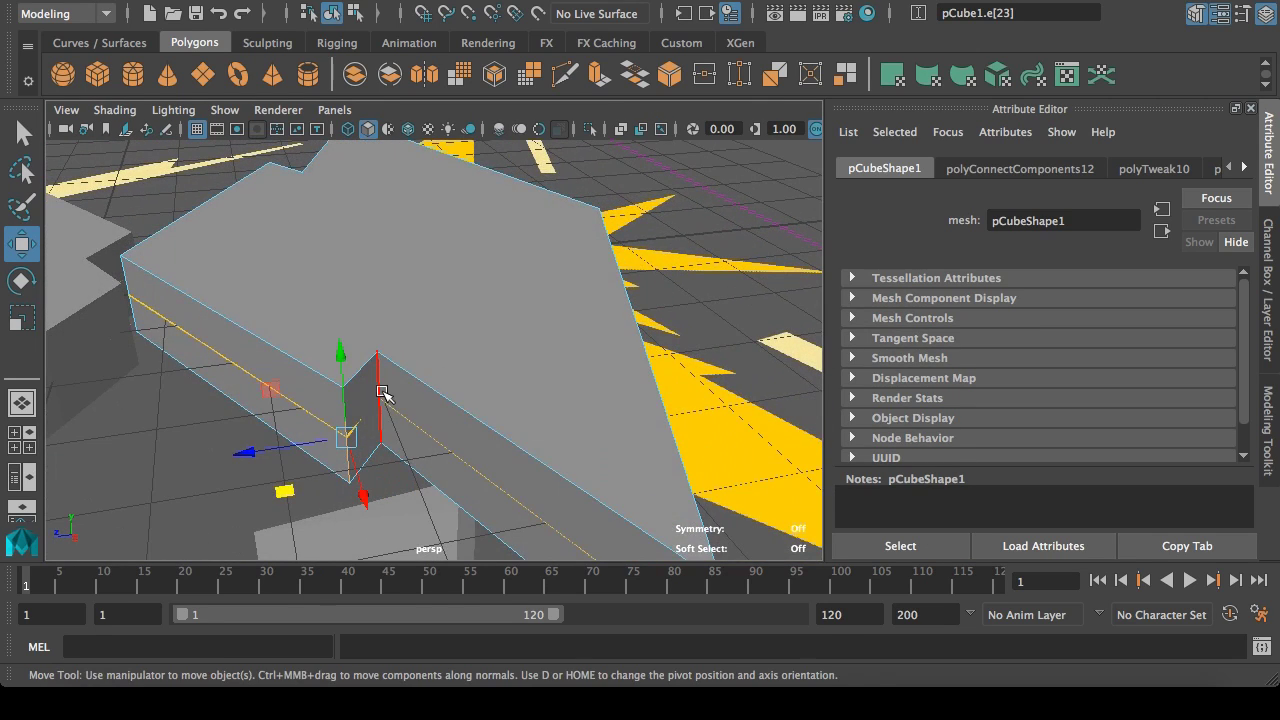
key(space)
key(space)
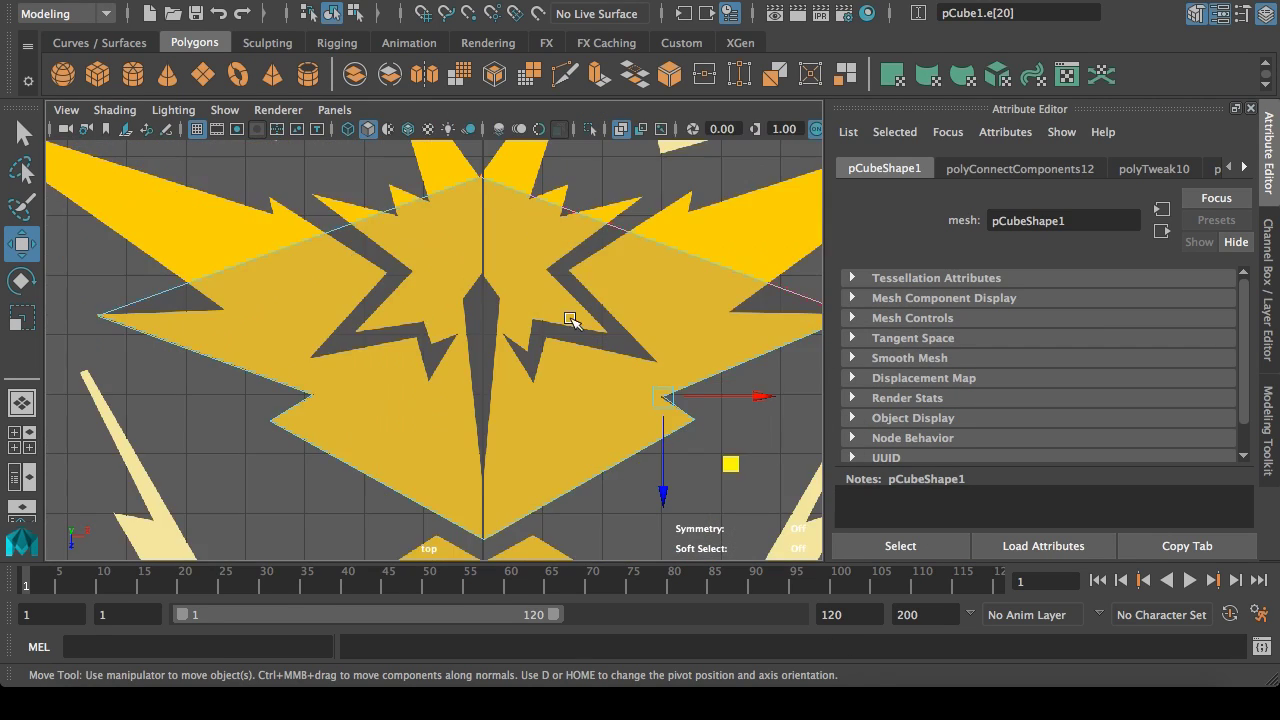
middle_drag(493, 416, 470, 431)
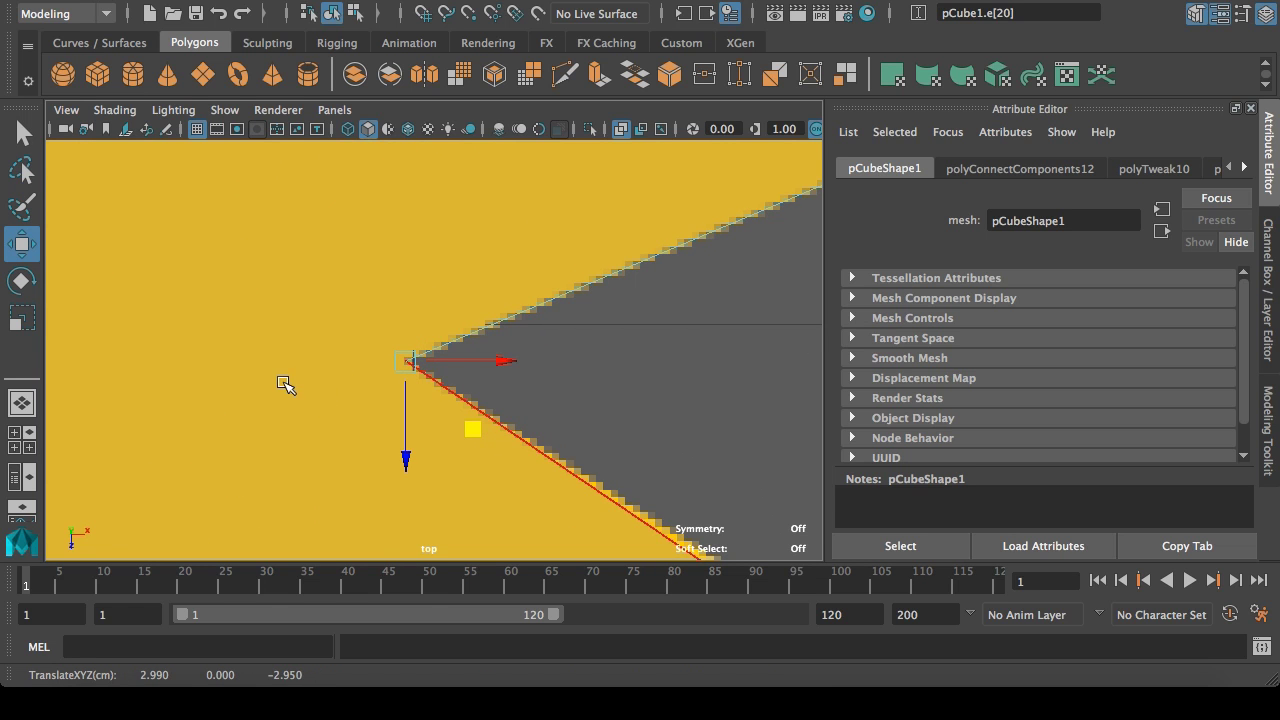
Step: Refine the vertical edge at the body's outer +X point to about X 3.569 and Z -2.579, matching the reference outline
alt+middle_drag(580, 423, 410, 185)
key(space)
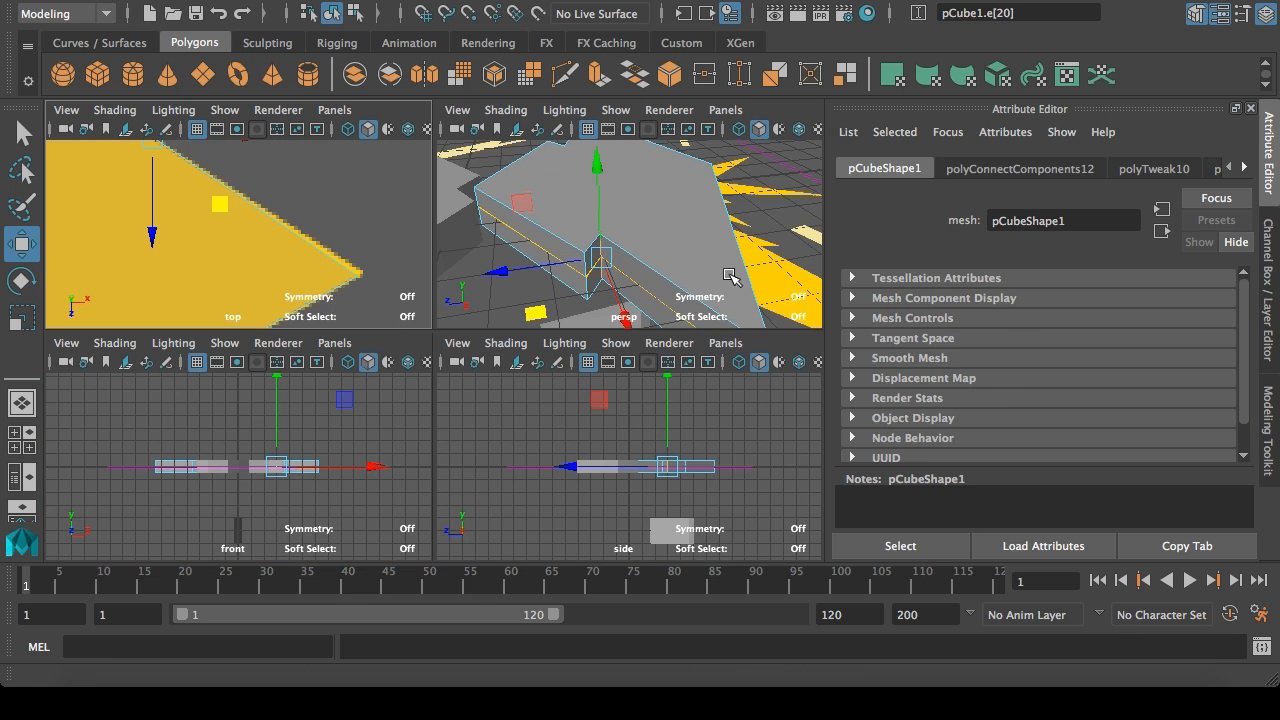
key(space)
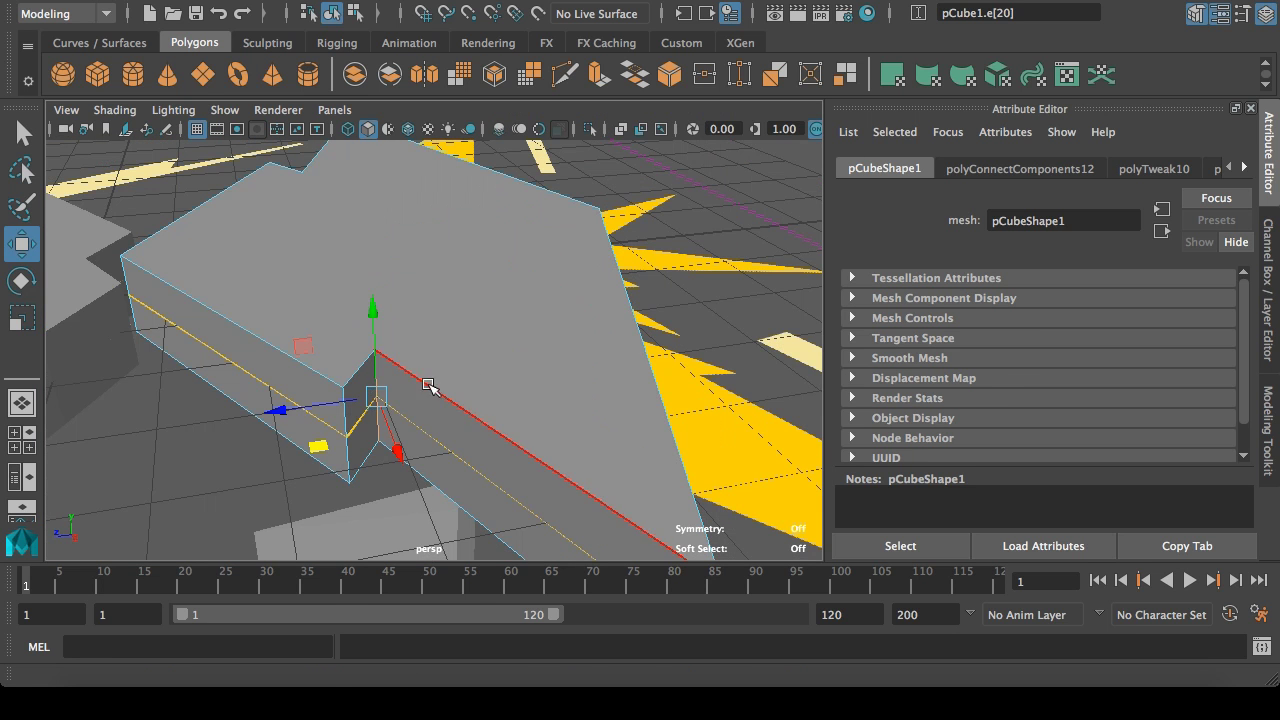
click(356, 455)
key(space)
key(space)
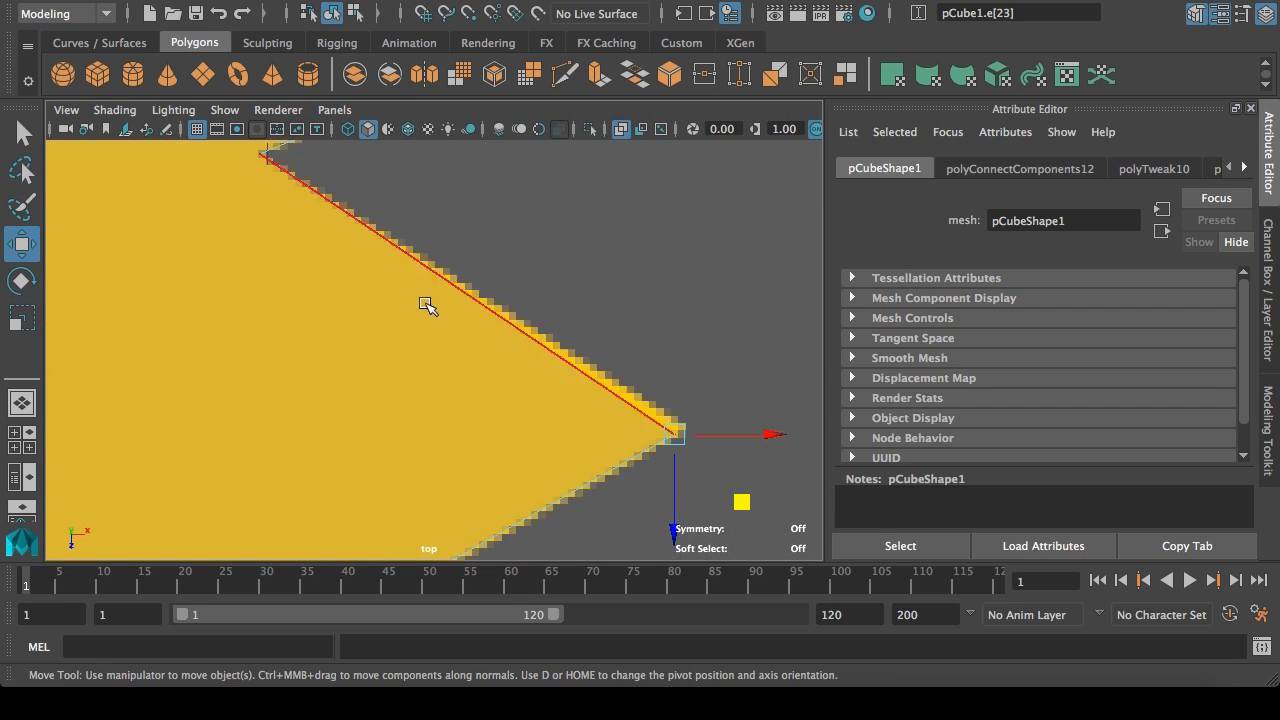
drag(740, 500, 757, 500)
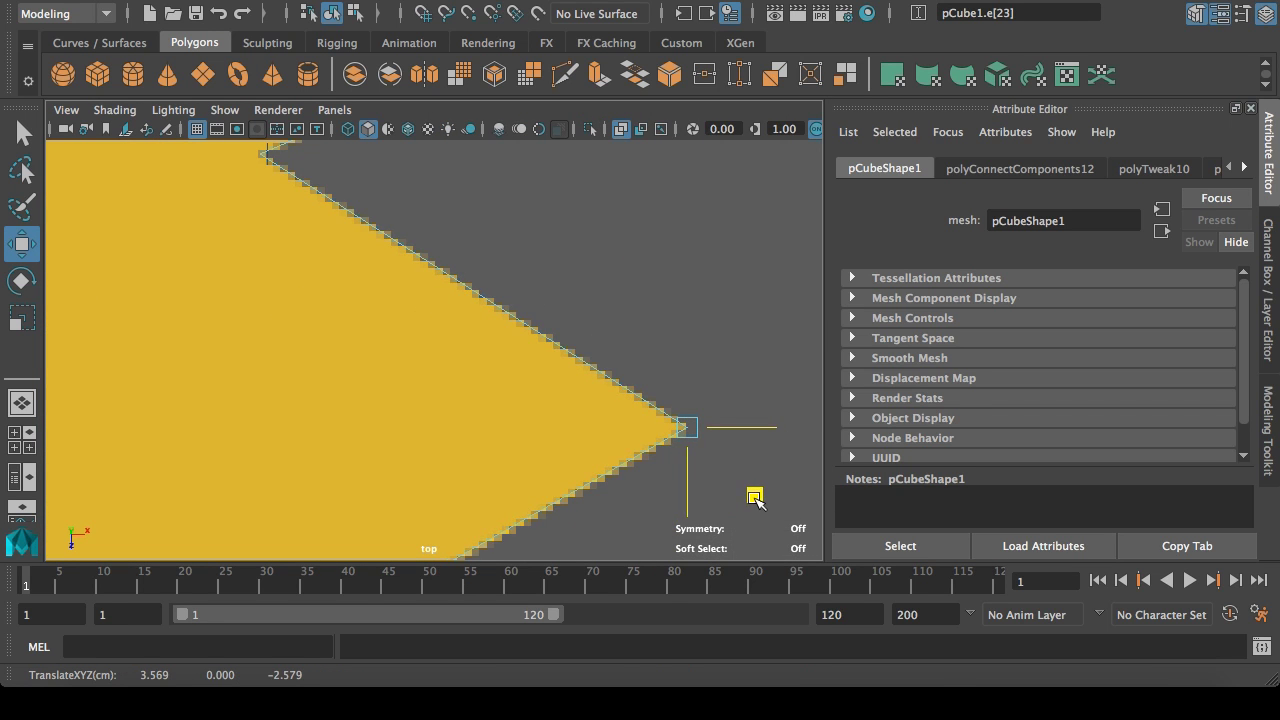
scroll(518, 386, down, 10)
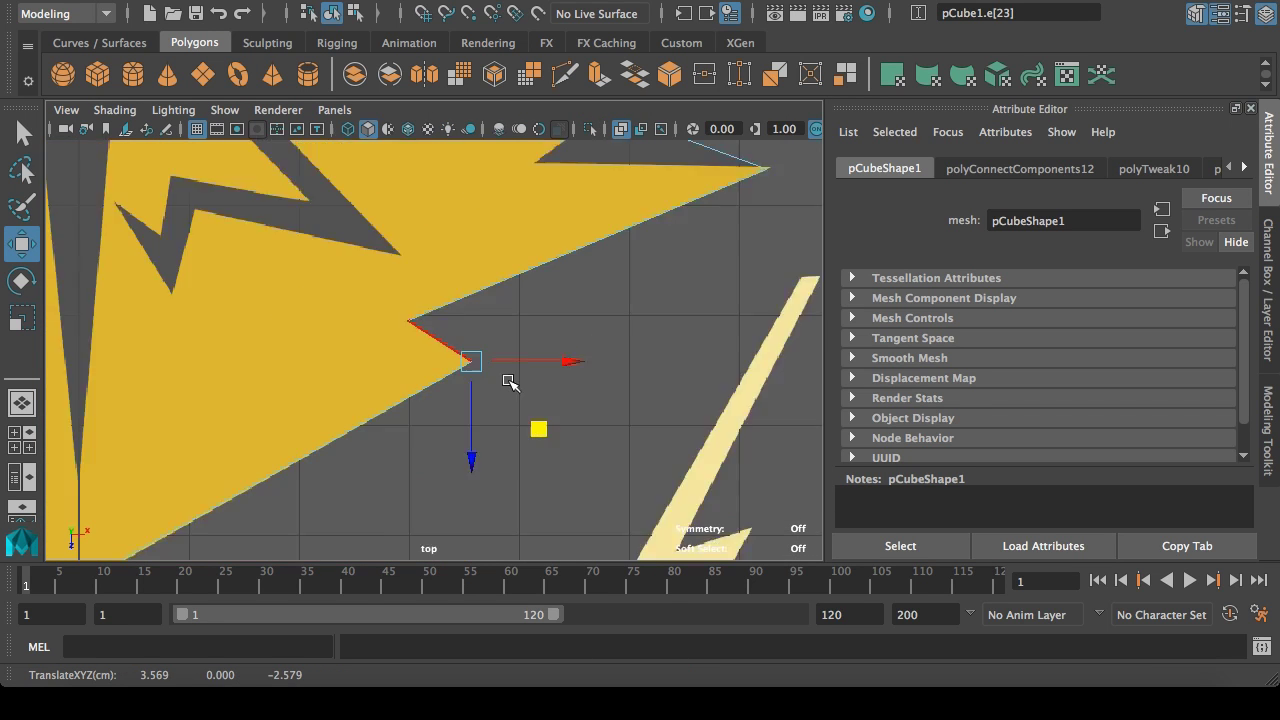
alt+middle_drag(369, 348, 563, 437)
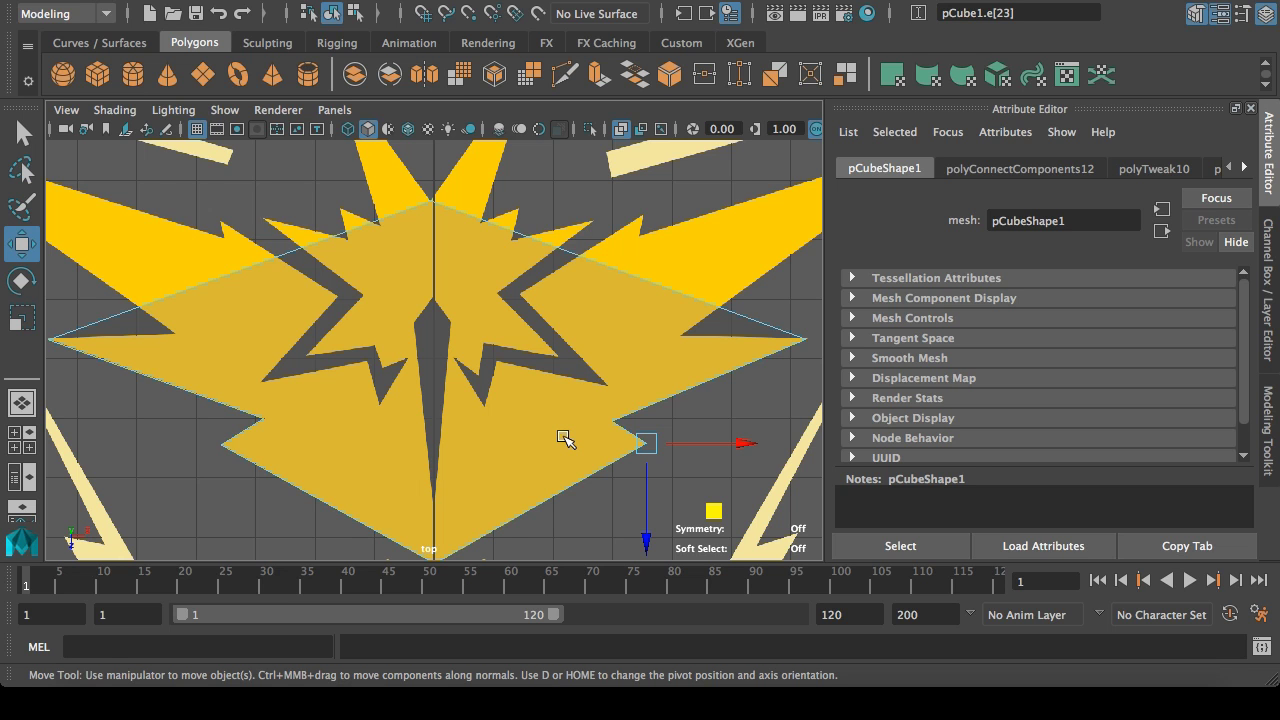
mouse_move(488, 357)
alt+middle_down()
mouse_move(511, 360)
mouse_move(501, 338)
alt+middle_up()
Step: Connect the long top and bottom edges of the -X, -Z side with a vertical edge
key(space)
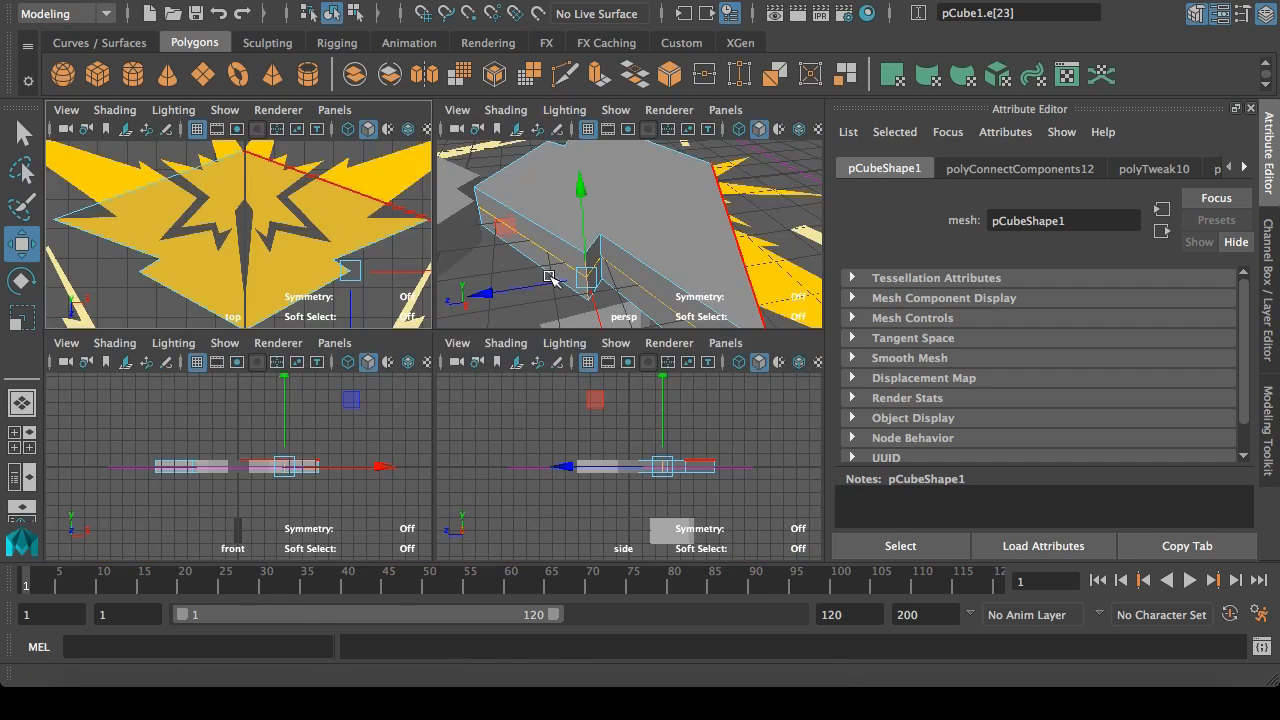
key(space)
alt+drag(630, 280, 728, 350)
alt+middle_drag(732, 355, 472, 370)
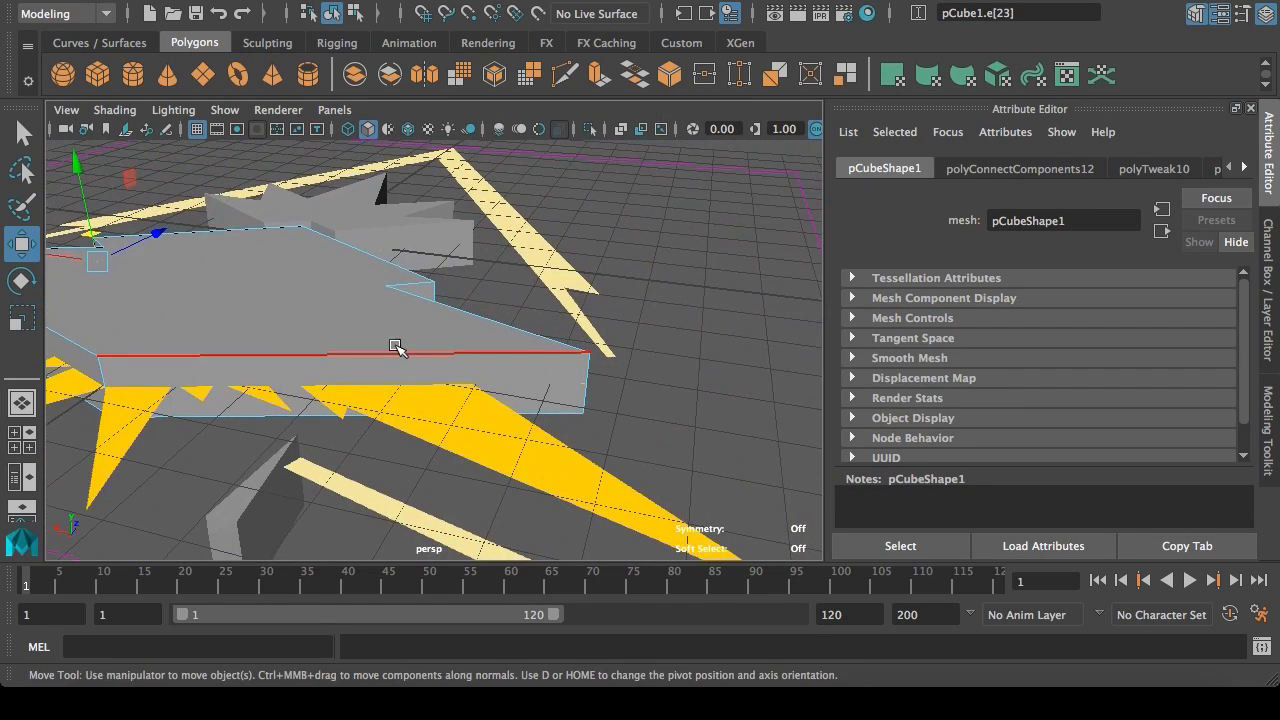
click(395, 349)
shift+click(361, 396)
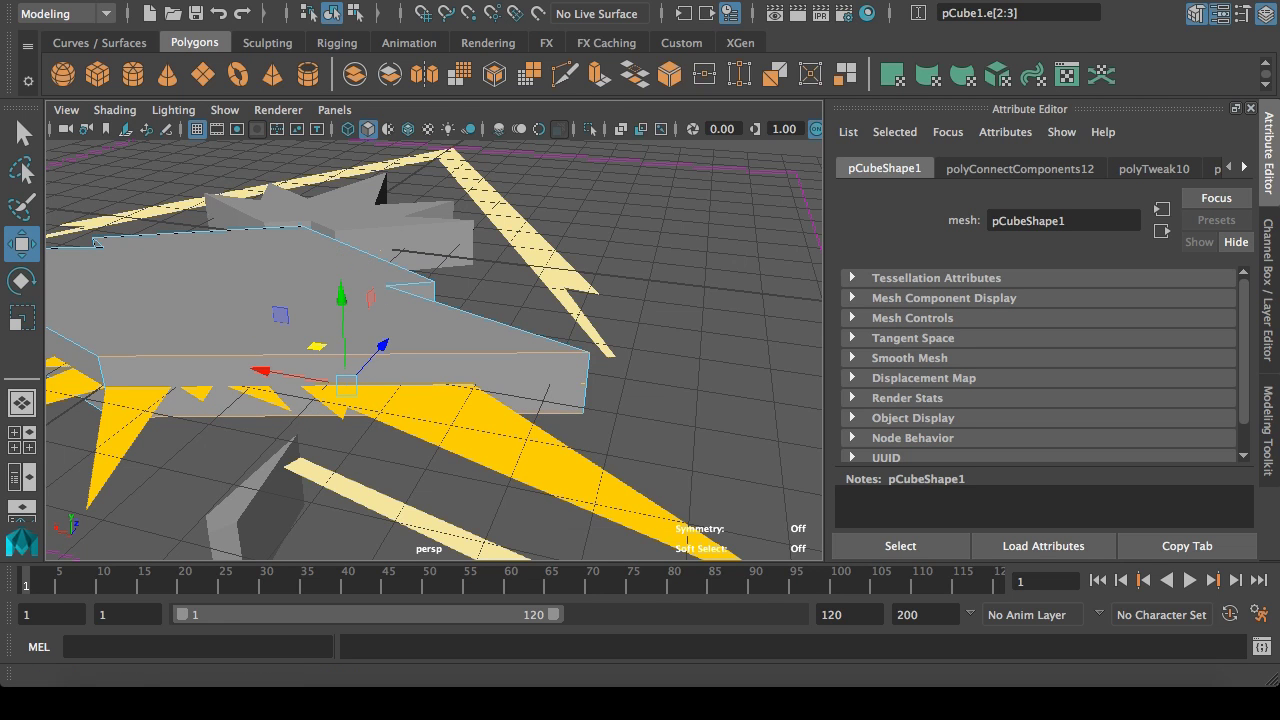
click(598, 1)
click(616, 92)
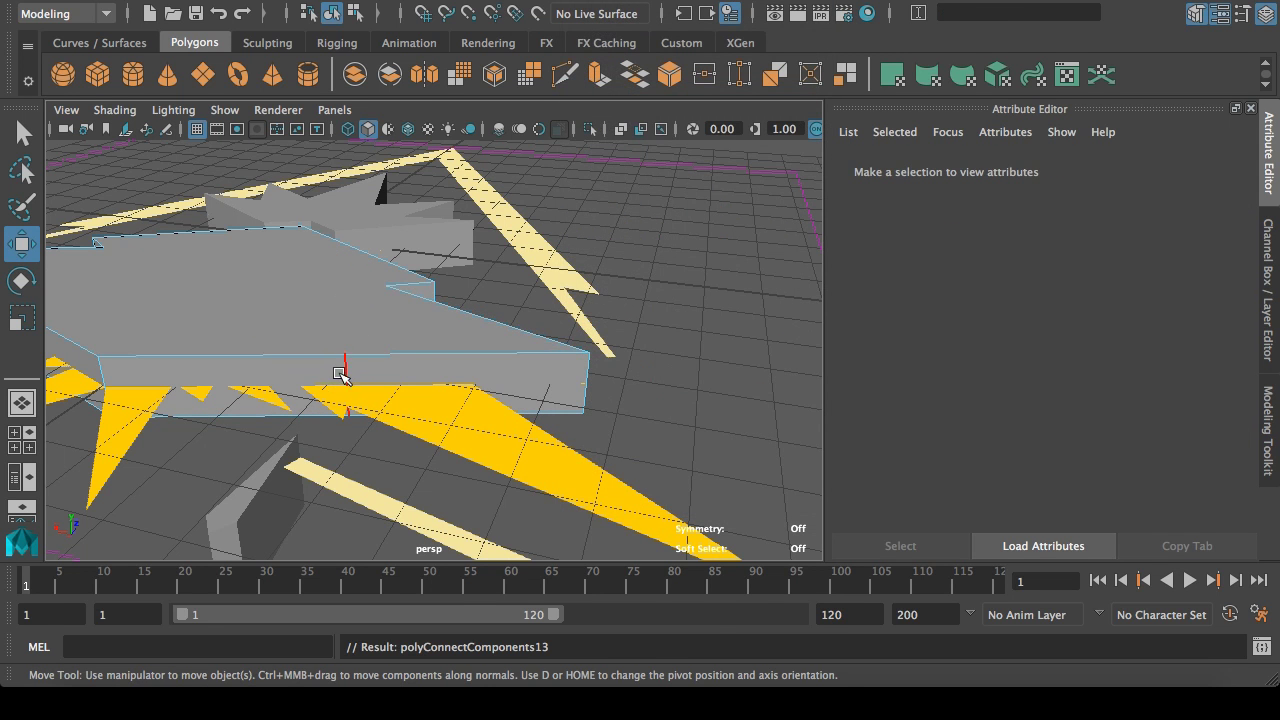
Step: Move the new vertical edge to the inner notch between the lower and upper wing points on the -X side
click(340, 373)
key(space)
key(space)
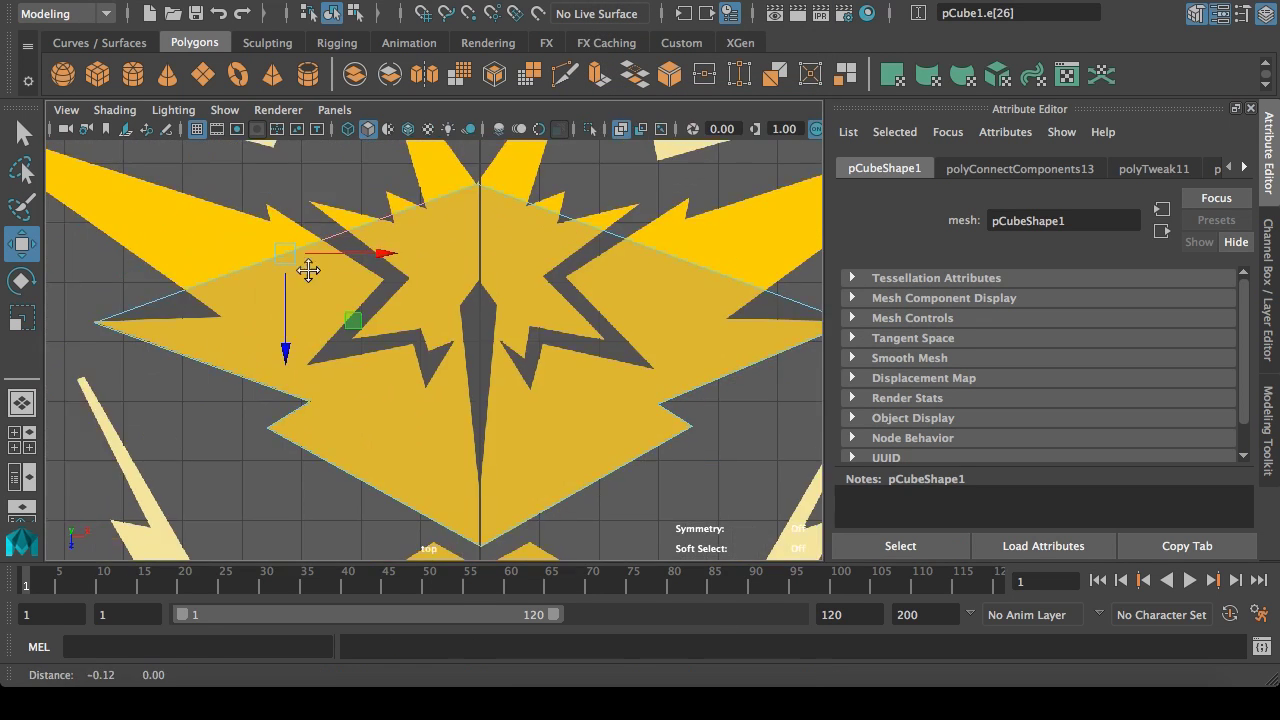
alt+middle_drag(308, 270, 516, 306)
scroll(560, 300, up, 5)
drag(644, 288, 491, 432)
scroll(450, 440, up, 10)
drag(400, 450, 448, 464)
Step: Connect the long edges between the -X inner wing notch and the -Z tip with another vertical edge
key(space)
key(space)
drag(300, 325, 255, 415)
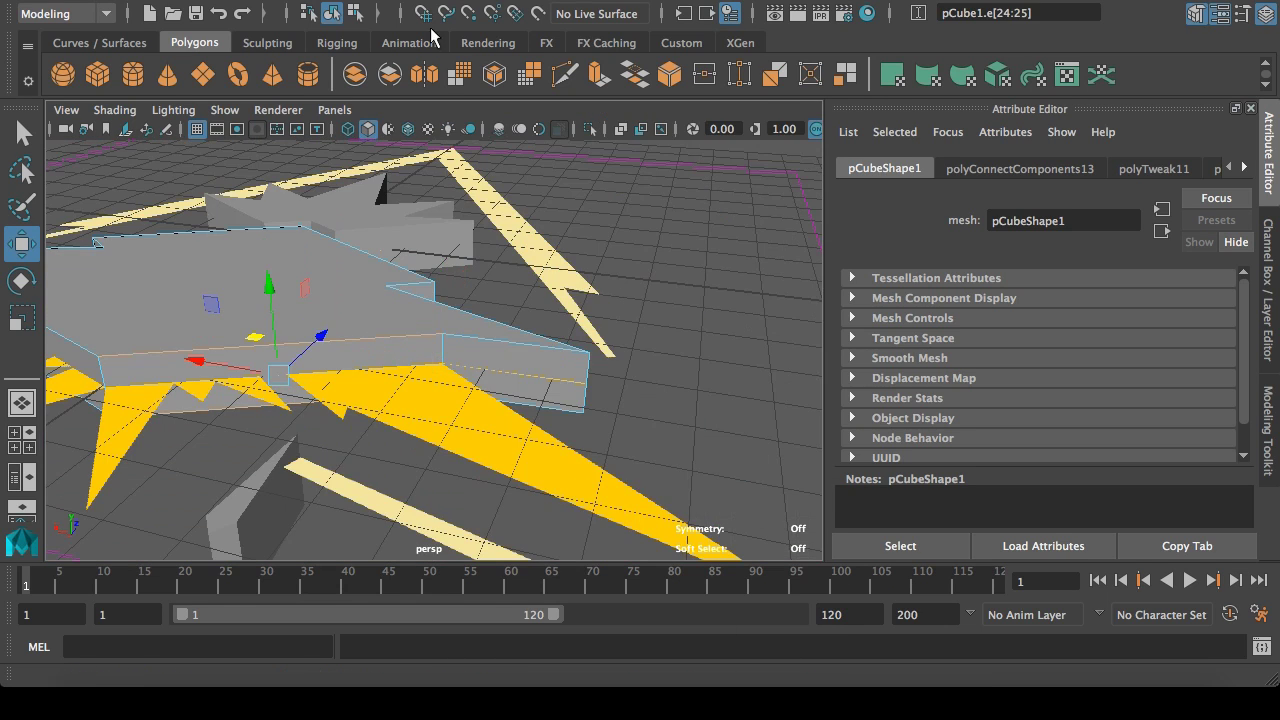
click(598, 1)
click(616, 92)
Step: Move that vertical edge out to the far tip of the upper -X wing in the reference
click(292, 388)
key(space)
key(space)
alt+middle_drag(394, 274, 437, 380)
drag(775, 402, 240, 289)
alt+middle_drag(240, 289, 489, 419)
drag(482, 419, 330, 322)
key(f)
scroll(494, 389, down, 10)
Step: Connect the edges between the upper -X wing tip and the -Z tip, moving the new vertical edge to the notch in the wing's -Z outline
key(space)
key(space)
click(355, 436)
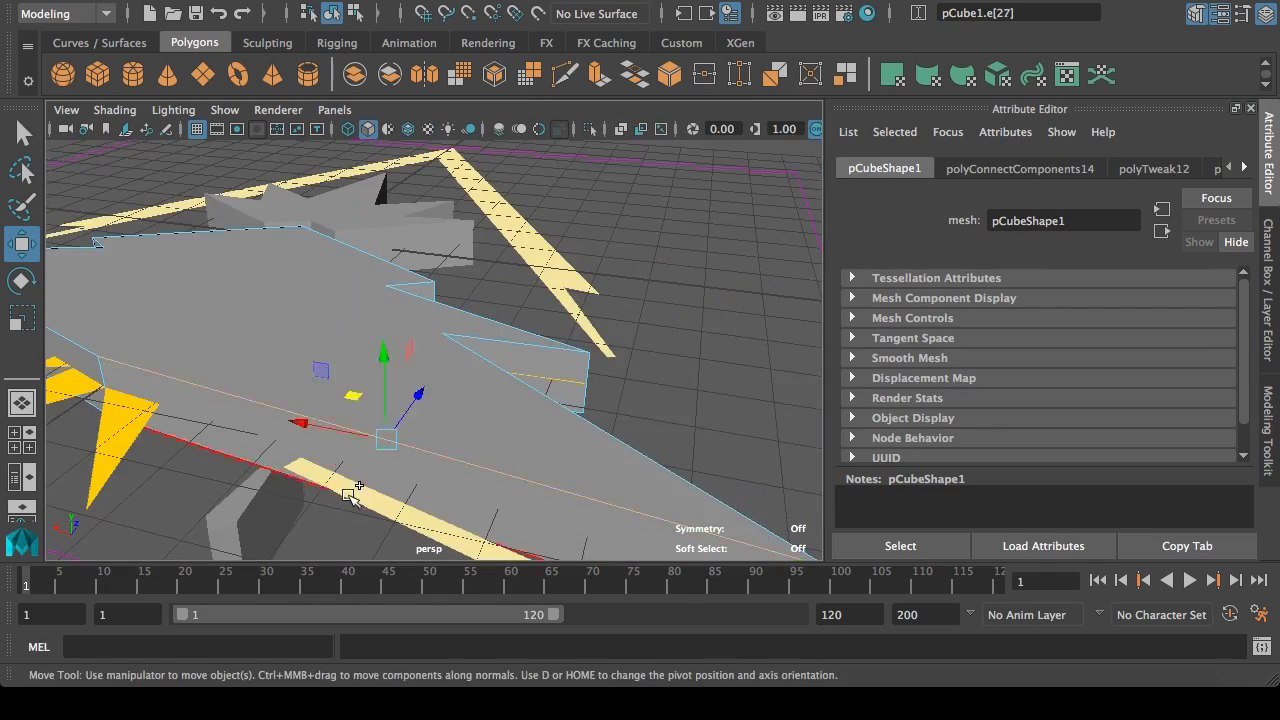
shift+click(346, 488)
click(616, 92)
click(394, 468)
key(space)
key(space)
drag(545, 366, 609, 446)
key(f)
drag(500, 420, 630, 436)
Step: Connect the edges between that notch and the -Z tip, moving the new vertical edge to the small feather point beside the notch
key(space)
key(space)
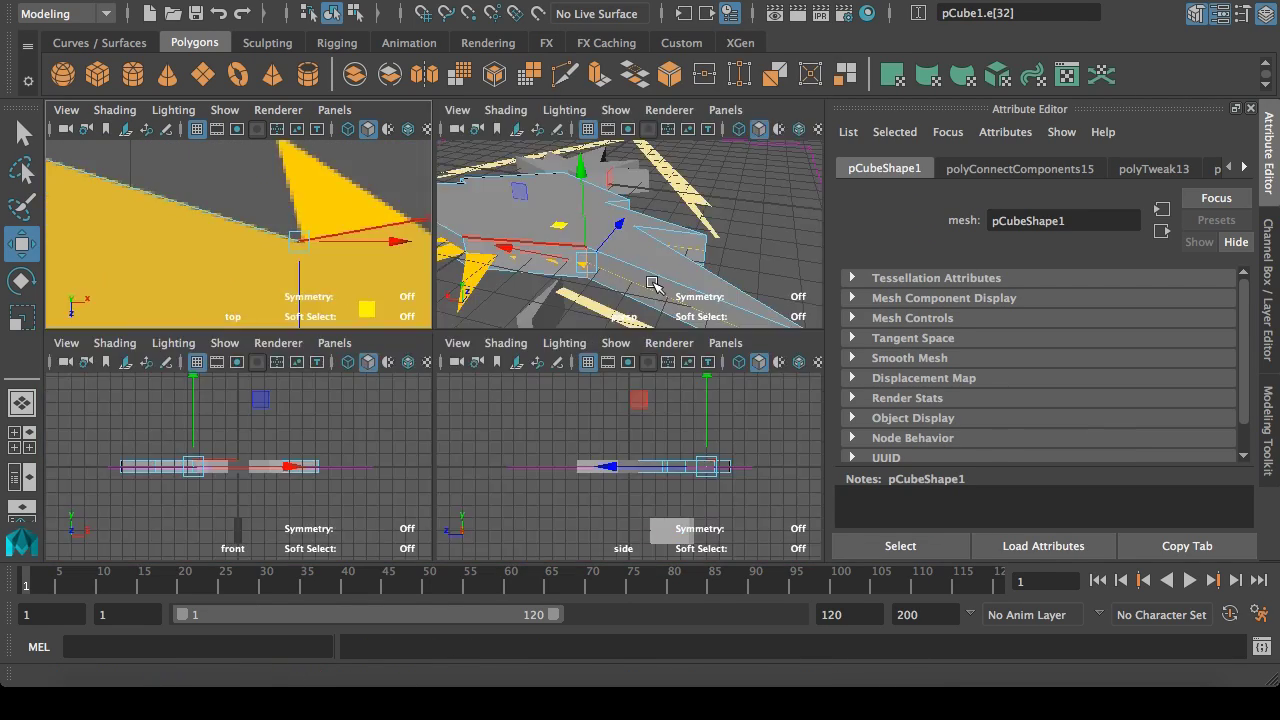
click(290, 371)
shift+click(290, 432)
click(598, 1)
click(616, 92)
key(space)
key(space)
key(f)
drag(706, 384, 545, 437)
Step: Connect the edges between the feather point and the -Z tip, moving the new vertical edge to the -X wing's inner corner at the zigzag gap
key(space)
key(space)
click(195, 368)
shift+click(184, 418)
click(598, 1)
click(616, 92)
key(space)
key(space)
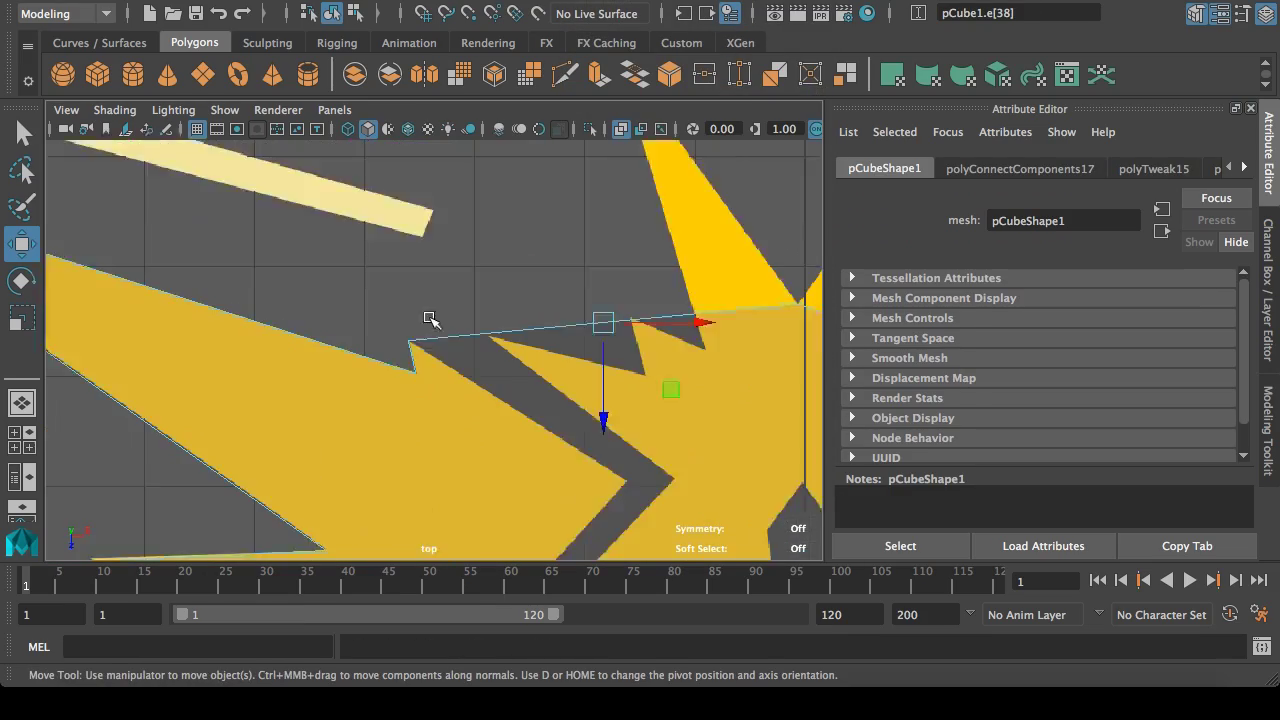
scroll(431, 320, down, 5)
key(f)
drag(499, 270, 574, 486)
scroll(620, 400, down, 8)
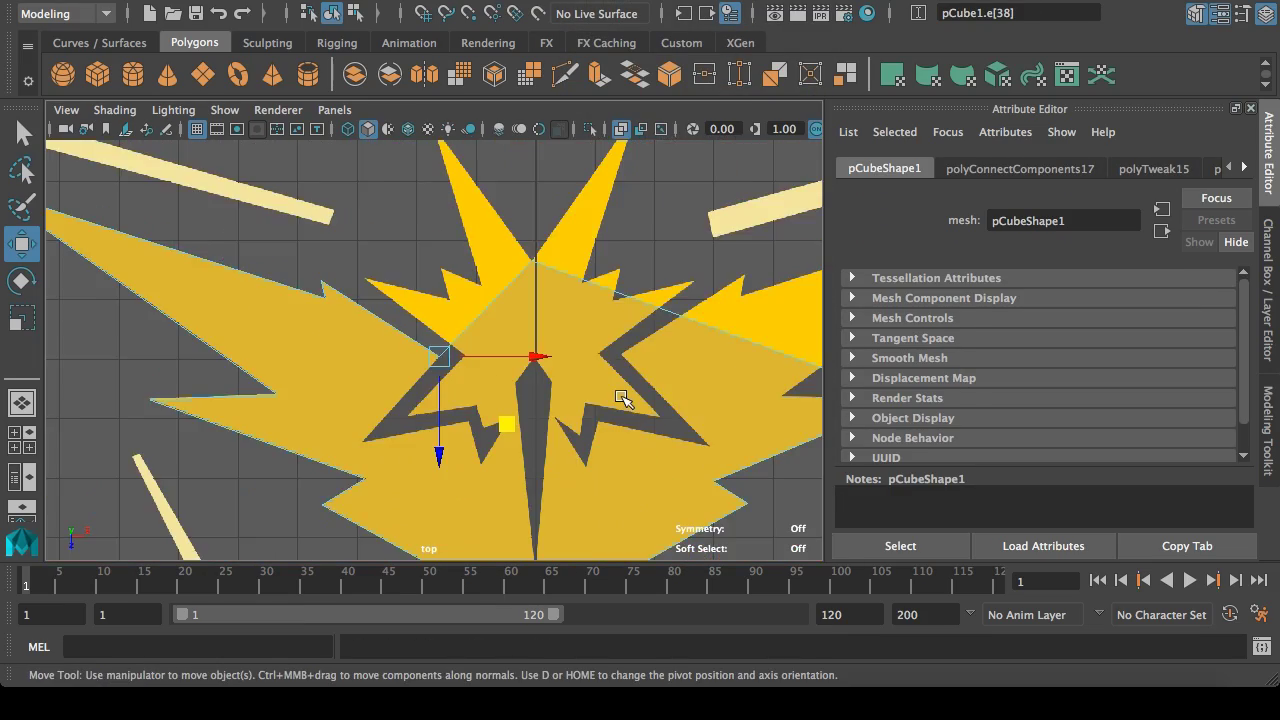
Step: Connect the +X, -Z side's long edges and move the new vertical edge to the inner wing notch, at about X 4.024 and Z -4.600
key(space)
key(space)
alt+drag(690, 310, 447, 314)
shift+click(520, 370)
click(598, 1)
click(616, 92)
key(space)
key(space)
drag(787, 398, 840, 475)
key(f)
drag(500, 420, 476, 372)
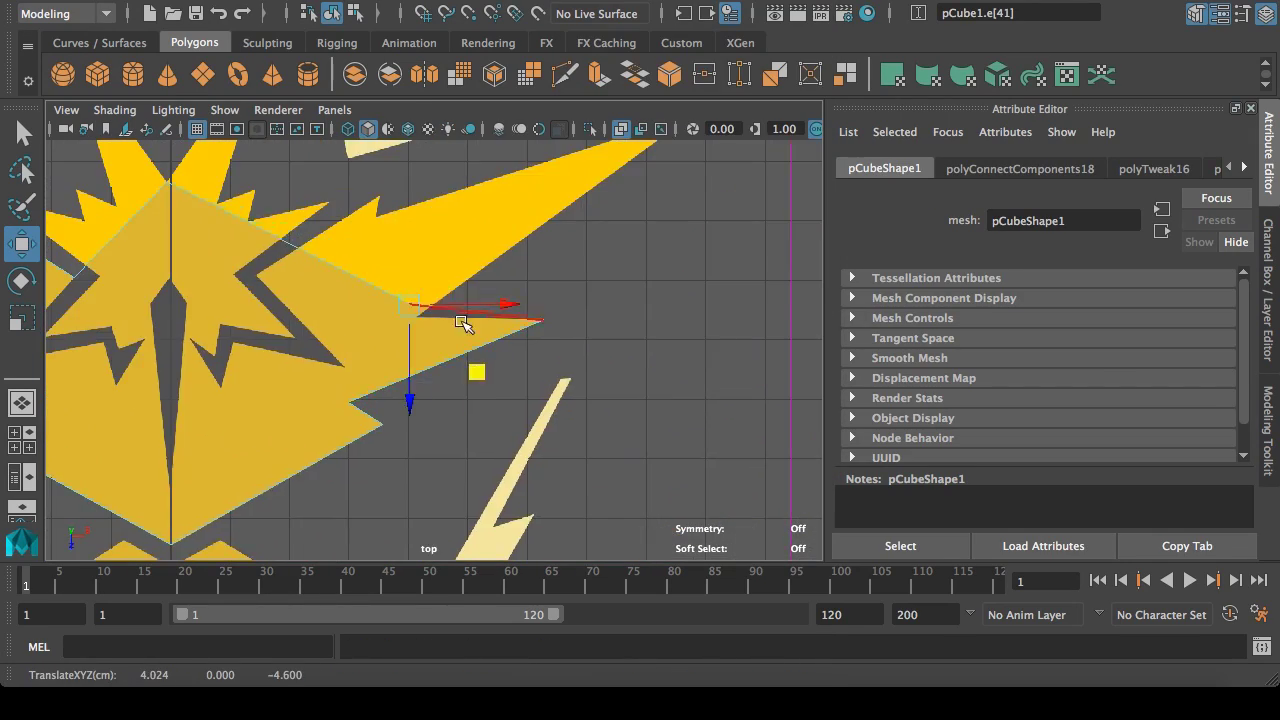
Step: Connect the edges between the +X wing notch and the -Z tip, moving the new vertical edge out to the upper +X wing's far tip
key(space)
key(space)
shift+click(594, 289)
click(598, 1)
click(617, 94)
key(space)
key(space)
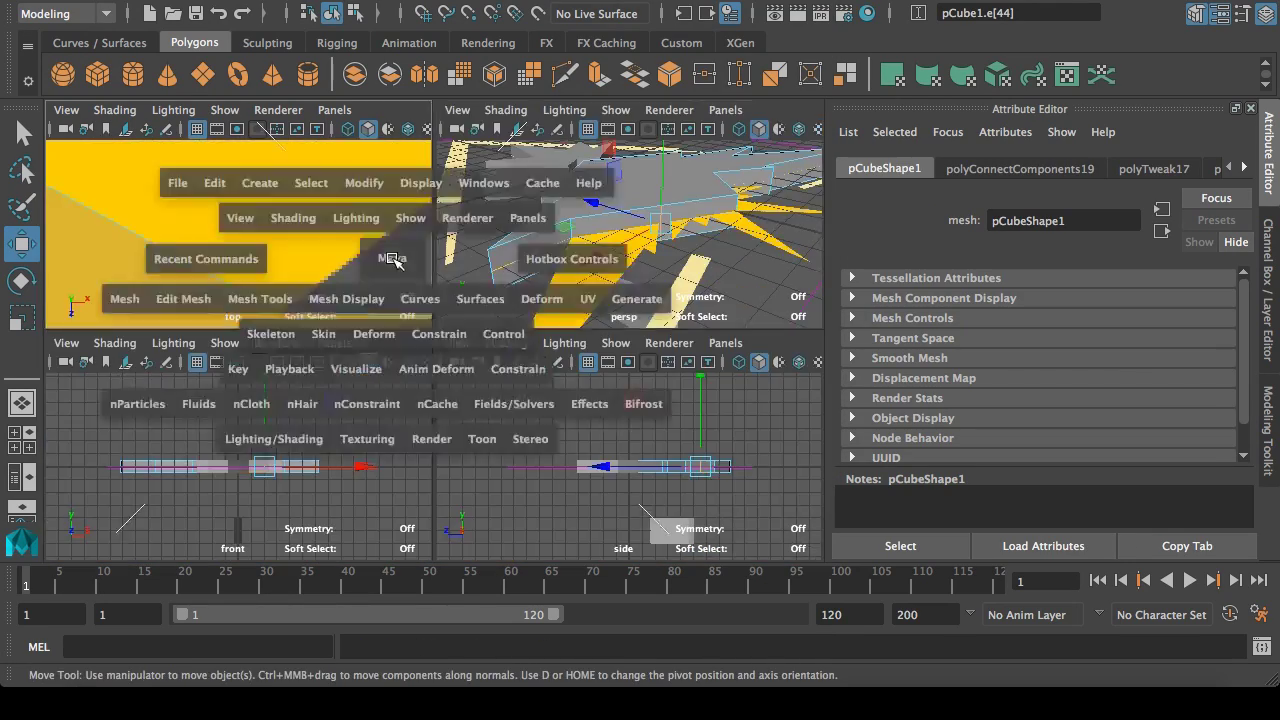
drag(200, 262, 738, 254)
scroll(738, 254, down, 5)
alt+middle_drag(629, 327, 429, 477)
drag(429, 477, 596, 376)
key(f)
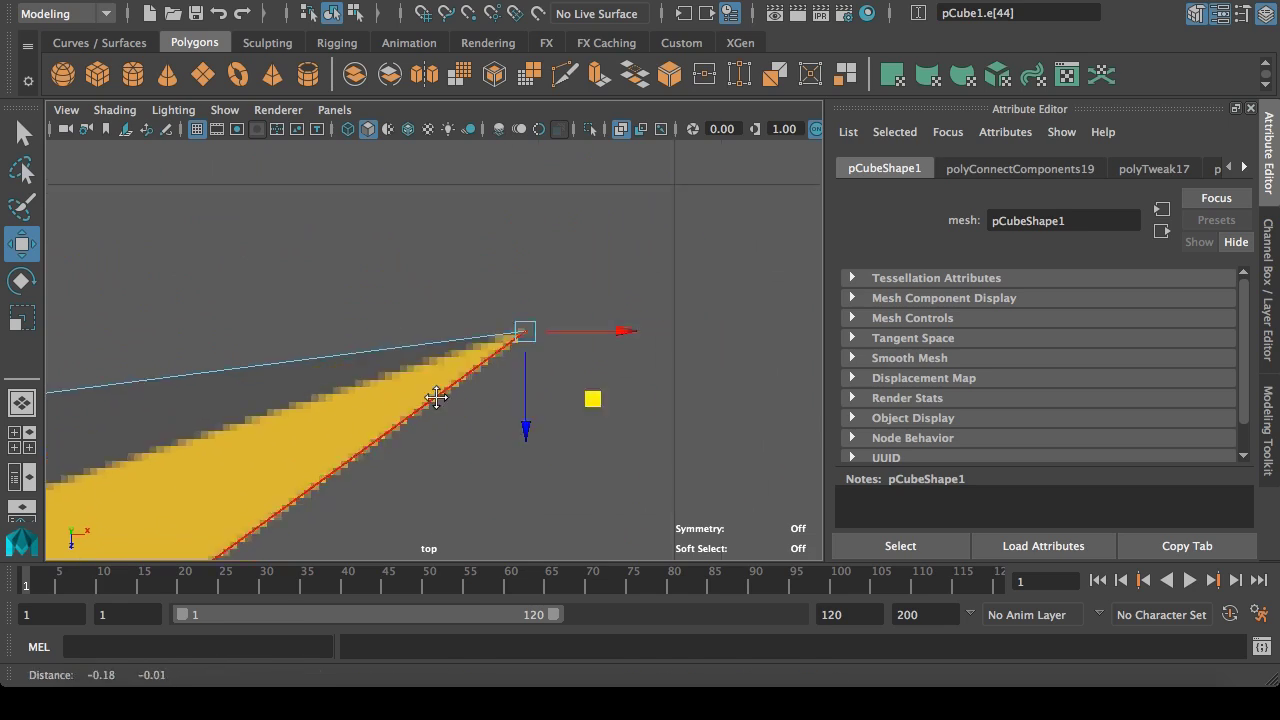
Step: Connect the edges between the +X wing's far tip and the -Z tip, moving the new vertical edge to the wing's upper notch
key(space)
key(space)
shift+click(500, 400)
click(598, 1)
click(614, 91)
key(space)
key(space)
drag(557, 326, 532, 402)
key(f)
drag(502, 420, 544, 318)
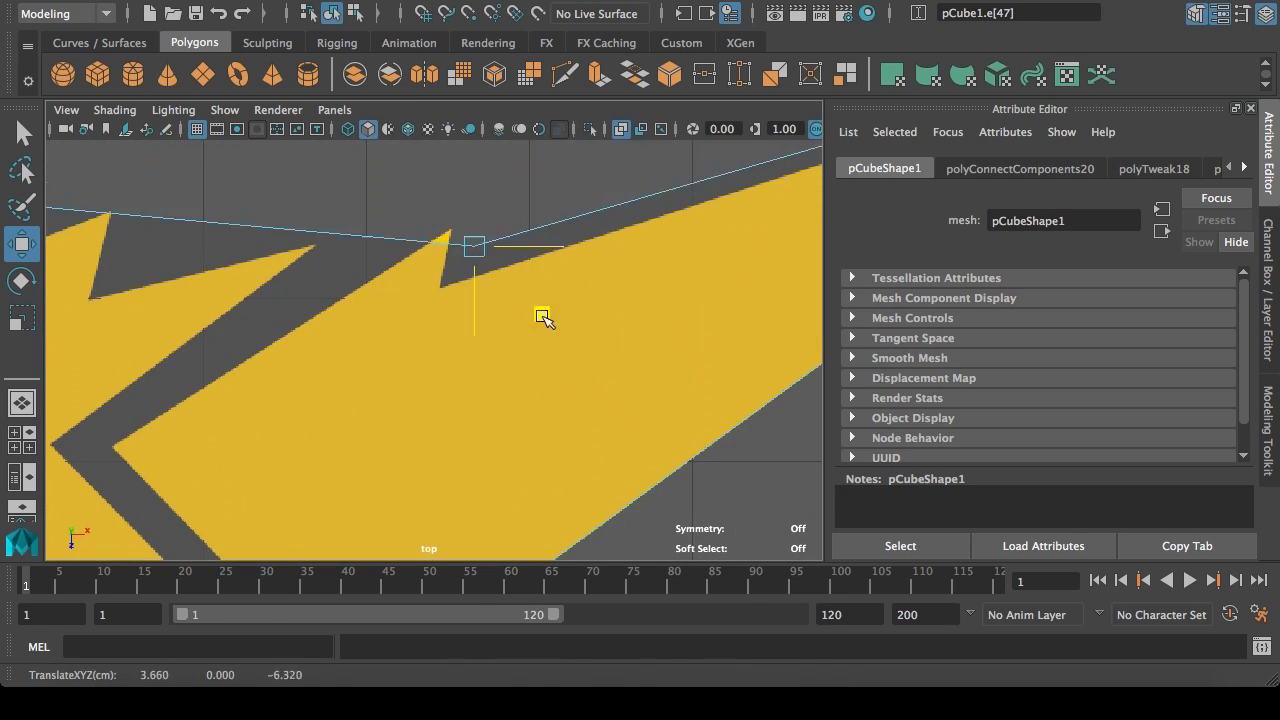
Step: Connect the edges between that +X notch and the -Z tip, moving the new vertical edge to the small feather point beside the notch
key(space)
key(space)
click(508, 320)
shift+click(515, 396)
click(598, 1)
click(614, 91)
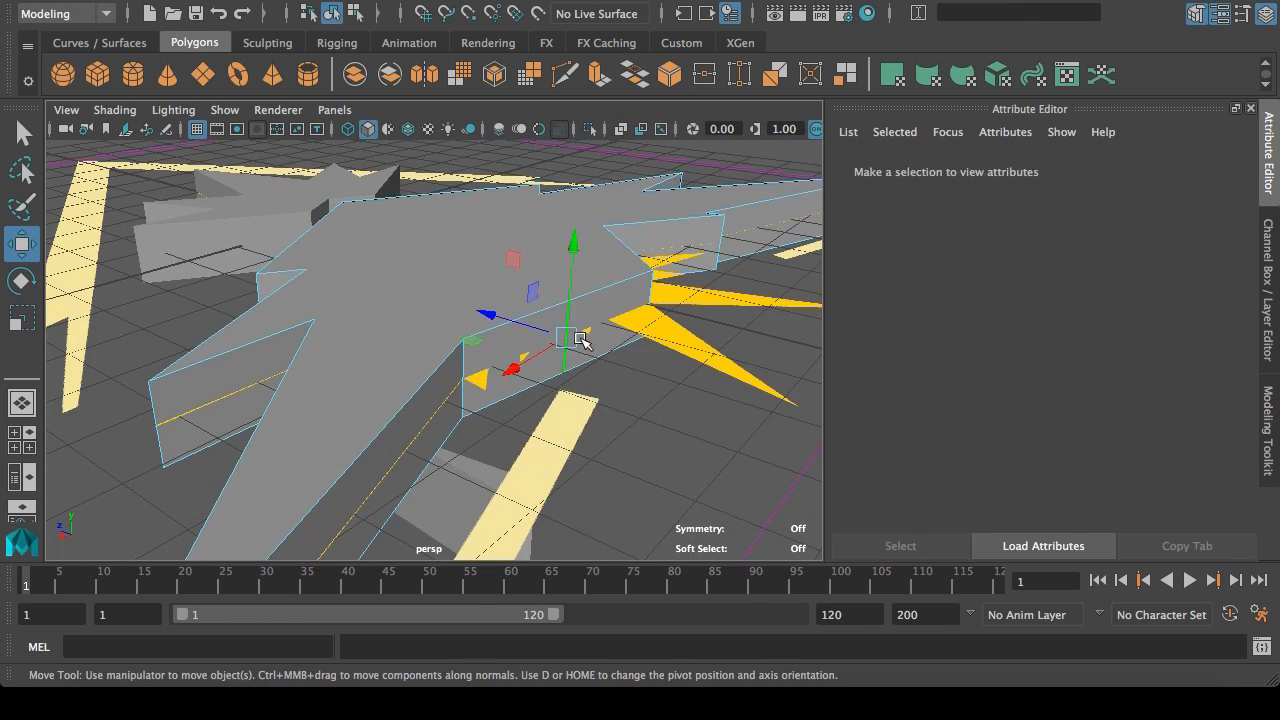
key(space)
key(space)
drag(236, 307, 442, 311)
Step: Connect the edges beyond the +X feather point, move the new vertical edge to the wing's inner corner, and pull the -Z tip edge back to about Z -4.234
key(space)
shift+right_drag(600, 294, 634, 91)
alt+middle_drag(501, 384, 629, 350)
drag(509, 375, 493, 477)
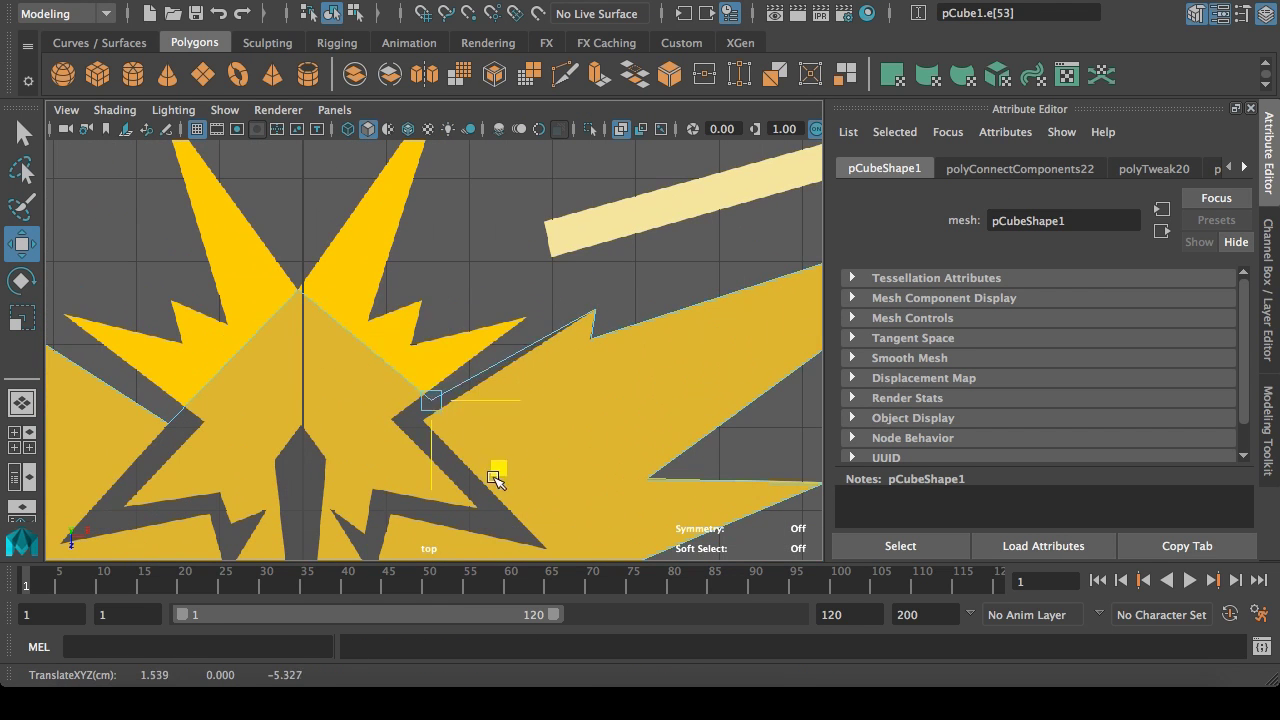
key(f)
alt+right_drag(660, 440, 329, 407)
alt+middle_drag(329, 407, 427, 408)
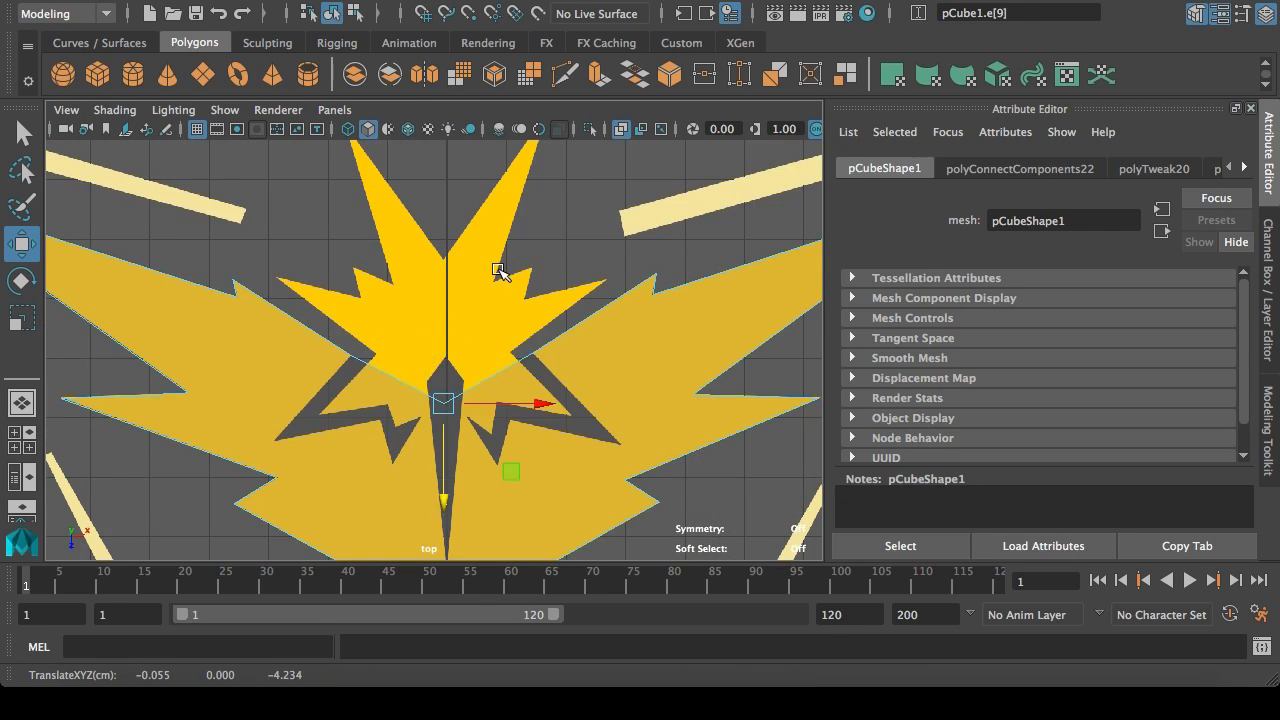
Step: Connect the edges between the -X wing's inner corner and the center edge, moving the new edge to the zigzag gap's outer corner, about X -2.926, Z -3.603
key(space)
key(space)
click(556, 338)
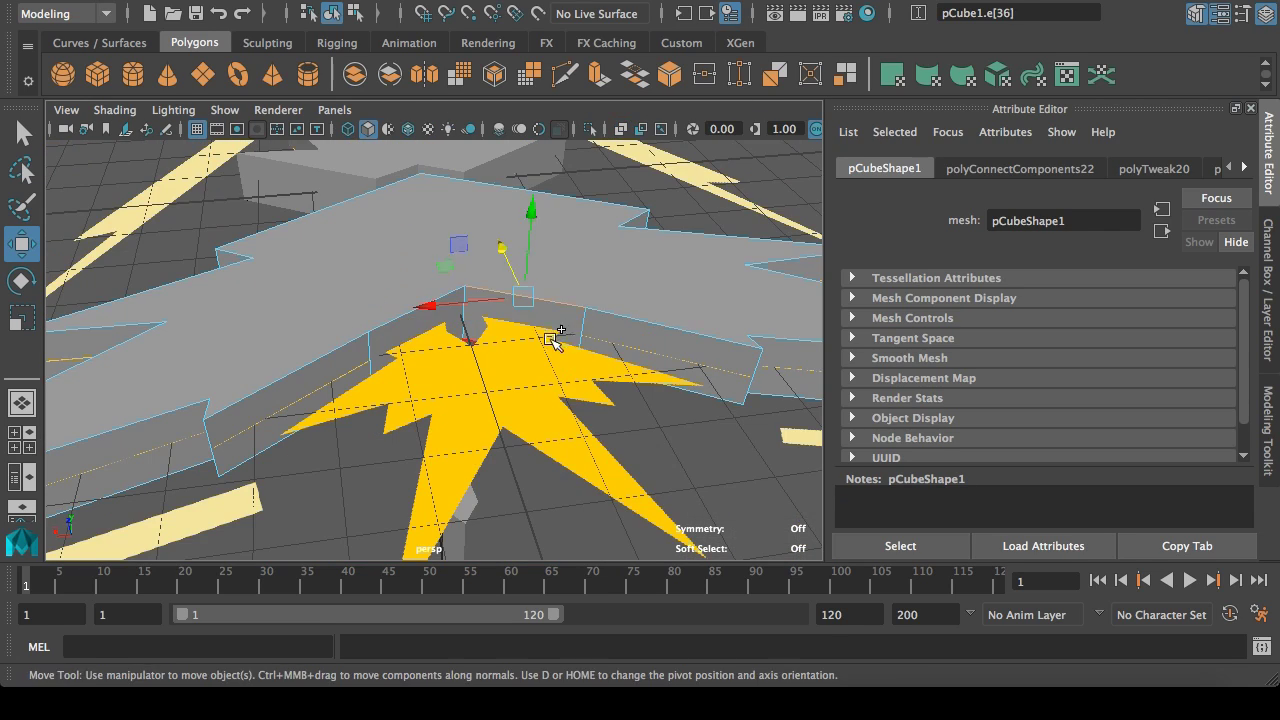
shift+click(548, 308)
click(590, 2)
click(612, 89)
click(510, 315)
key(space)
key(space)
drag(464, 450, 342, 513)
key(f)
drag(501, 424, 488, 446)
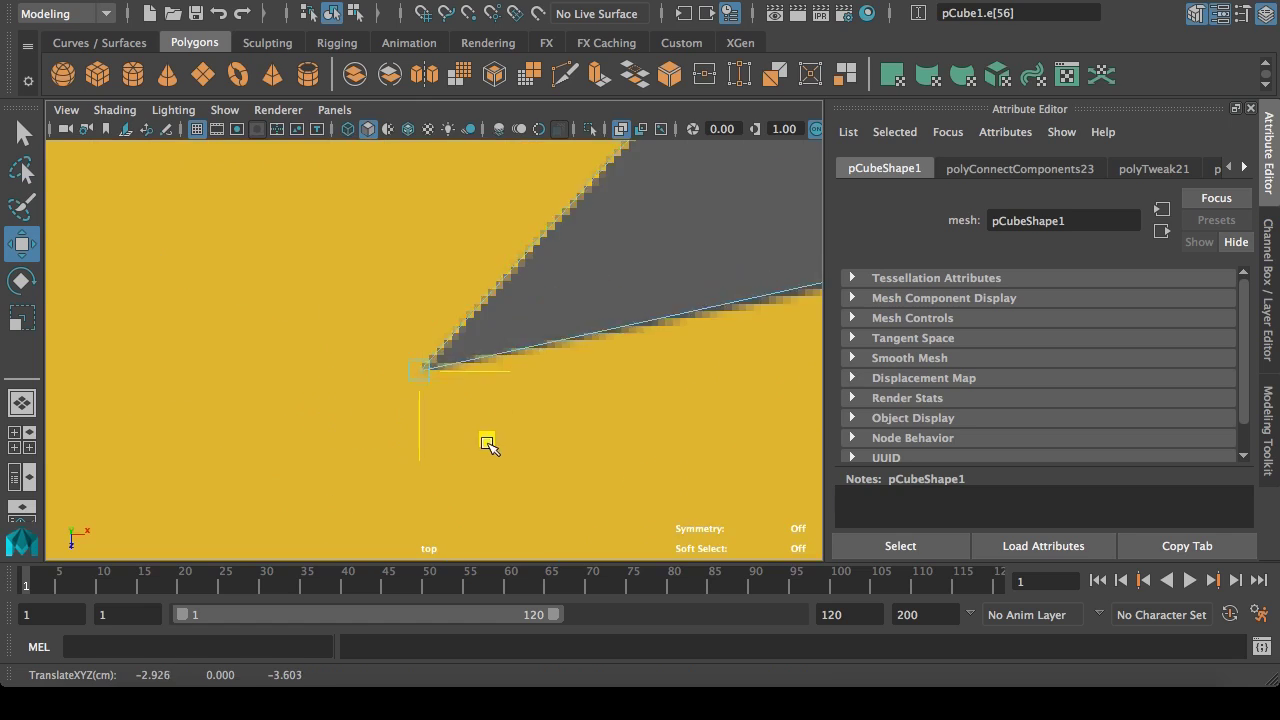
alt+right_drag(331, 249, 250, 260)
Step: Connect the edges between that gap corner and the center edge, moving the new edge to the -X zigzag's upper point, about X -1.126, Z -3.961
key(space)
key(space)
click(510, 326)
shift+click(510, 281)
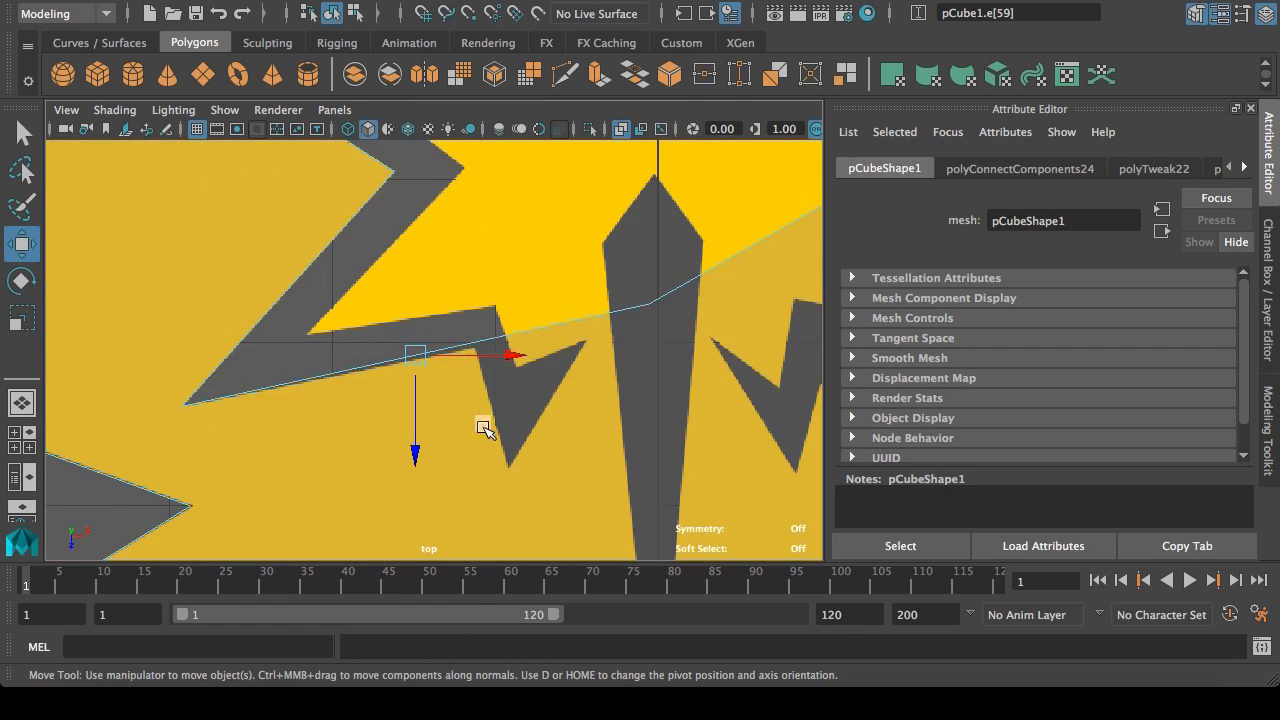
scroll(486, 423, up, 3)
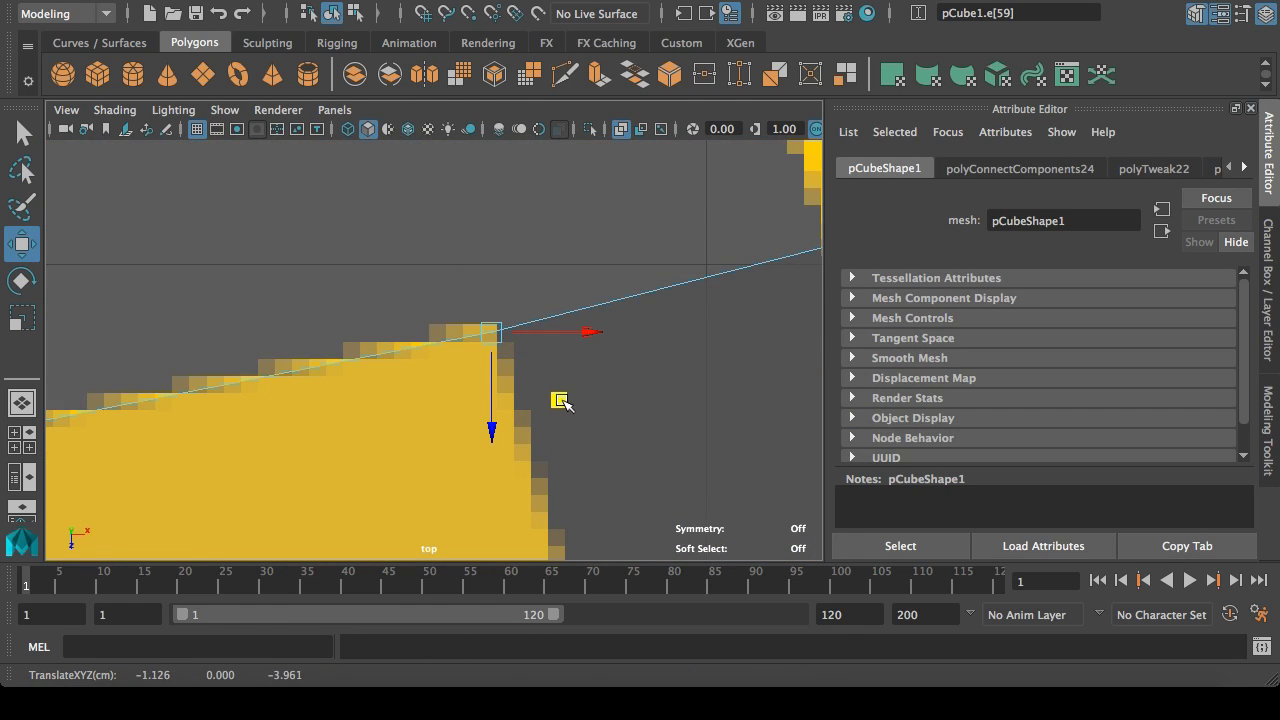
scroll(562, 402, down, 5)
Step: Connect the edges between the -X zigzag point and the center edge, moving the new vertical edge into the narrow V notch
key(space)
key(space)
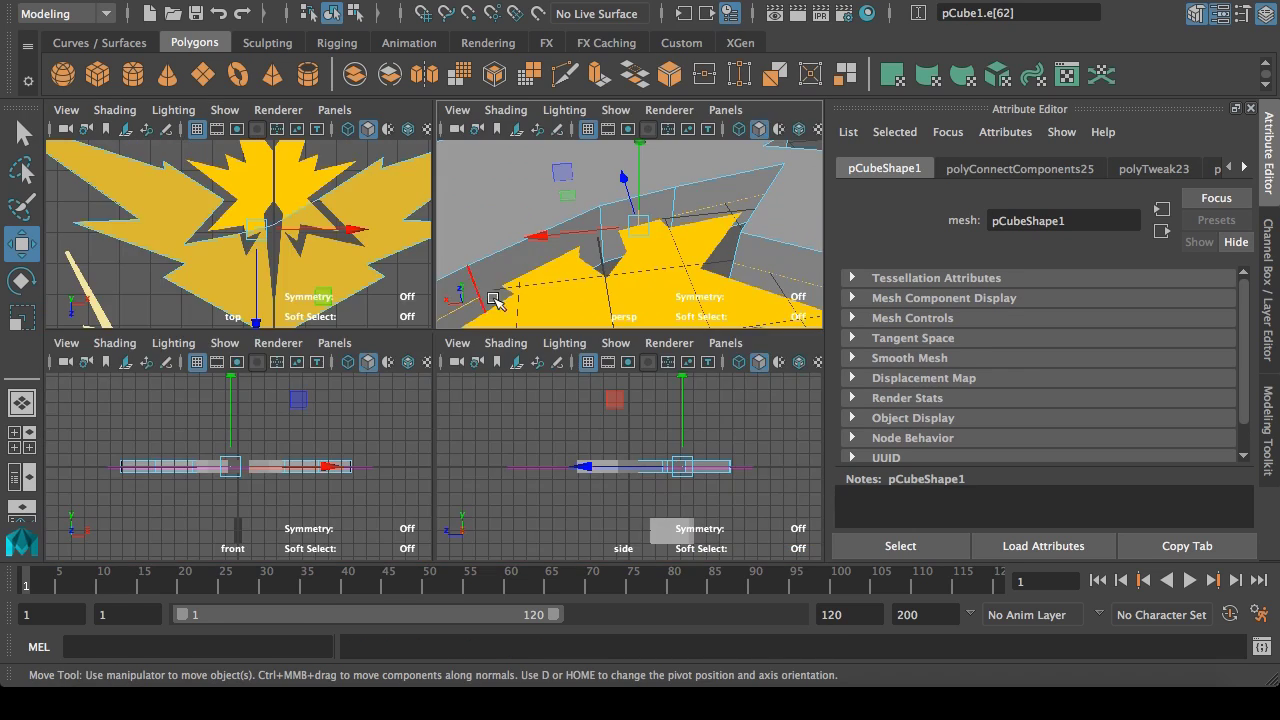
key(space)
key(space)
scroll(510, 428, up, 5)
Step: Connect the edges between the -X V notch and the center edge, moving the new edge to the inner tip, about X -0.441, Z -4.006
key(space)
key(space)
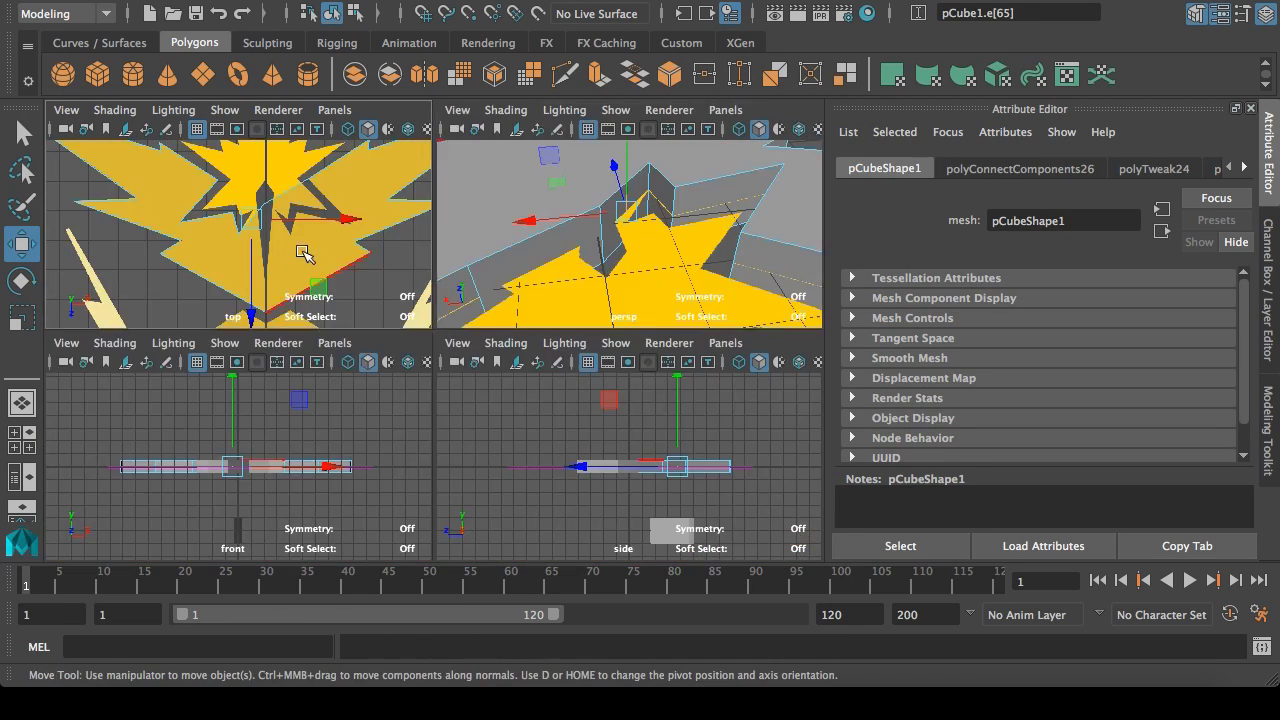
key(space)
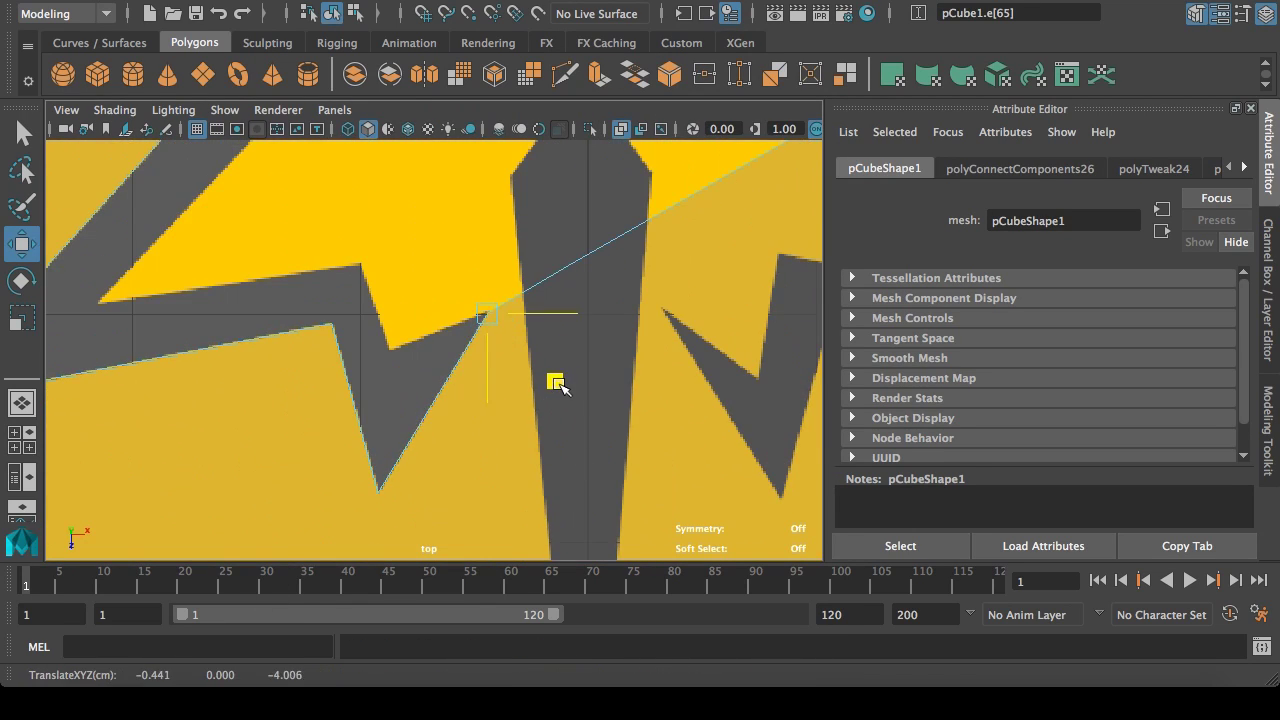
scroll(649, 374, down, 5)
Step: Connect the edges between the center edge and the +X wing's inner corner, moving the new vertical edge to the +X zigzag gap's outer corner
key(space)
key(space)
scroll(334, 365, down, 5)
alt+drag(334, 365, 486, 380)
scroll(486, 380, up, 5)
click(243, 323)
shift+click(255, 352)
click(590, 1)
click(612, 89)
key(space)
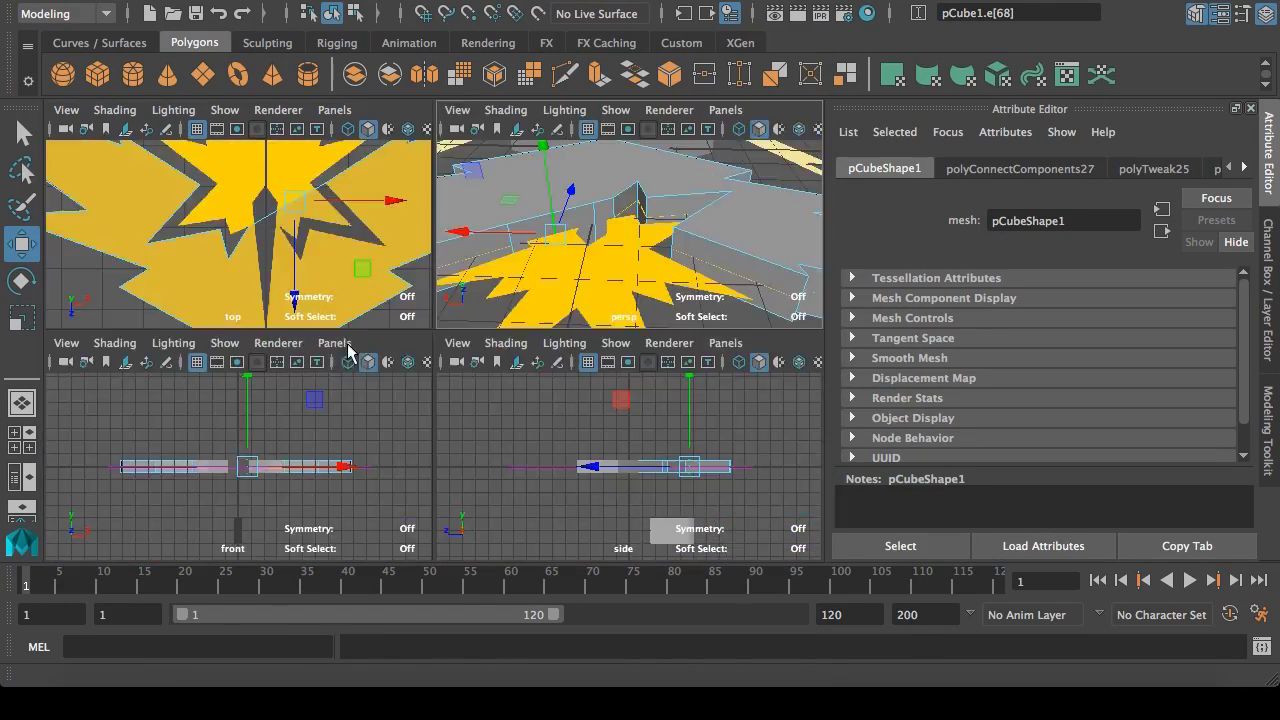
key(space)
drag(614, 352, 788, 440)
key(f)
drag(508, 418, 520, 418)
key(space)
key(space)
Step: Connect the edges between the +X gap's outer corner and the center edge, moving the new vertical edge to the +X zigzag's upper point
alt+drag(434, 288, 346, 302)
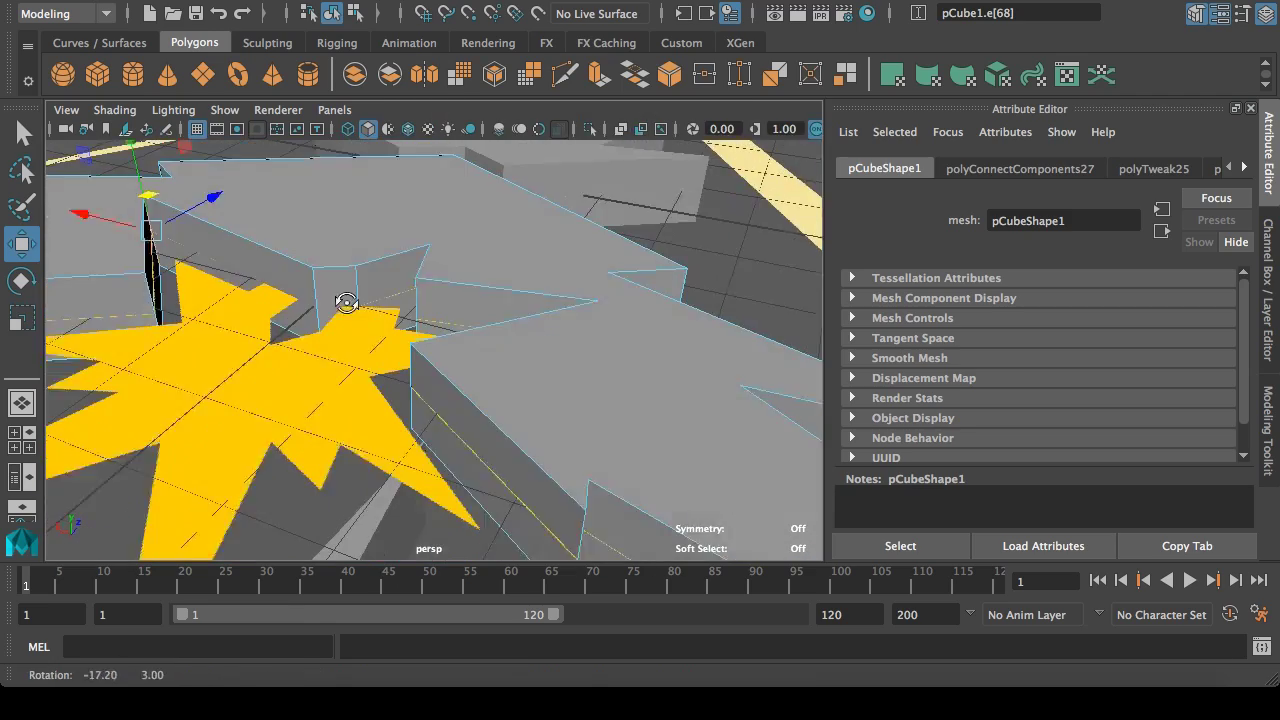
click(657, 89)
key(space)
key(space)
scroll(309, 300, up, 5)
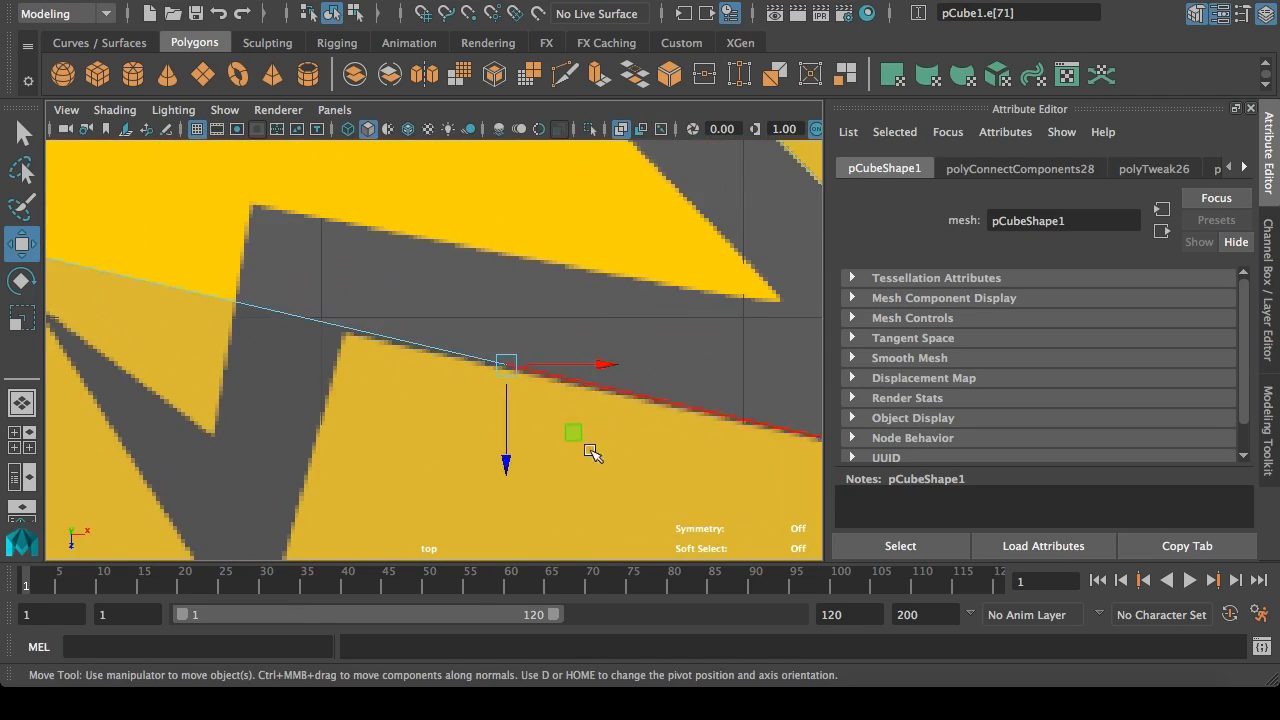
scroll(471, 394, down, 5)
Step: Connect the edges between the +X zigzag point and the center edge, moving the new vertical edge into the +X V notch
key(space)
key(space)
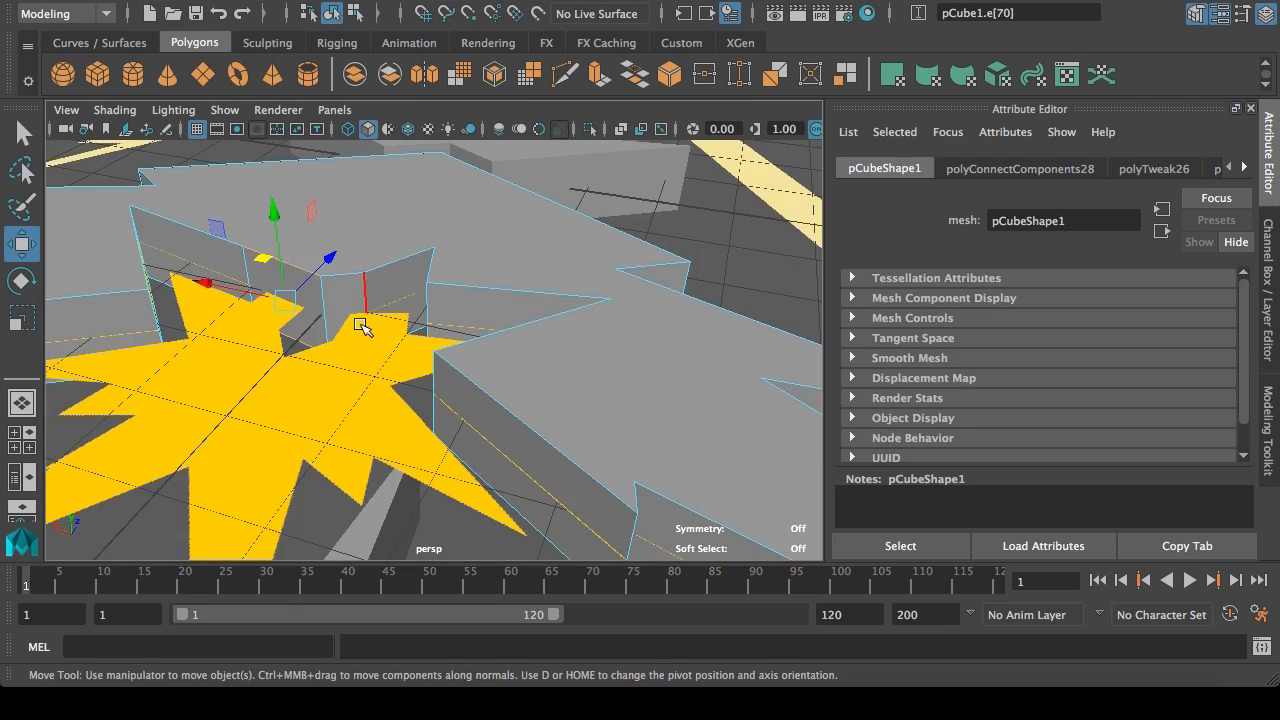
click(657, 89)
click(285, 295)
key(space)
key(space)
scroll(284, 305, down, 3)
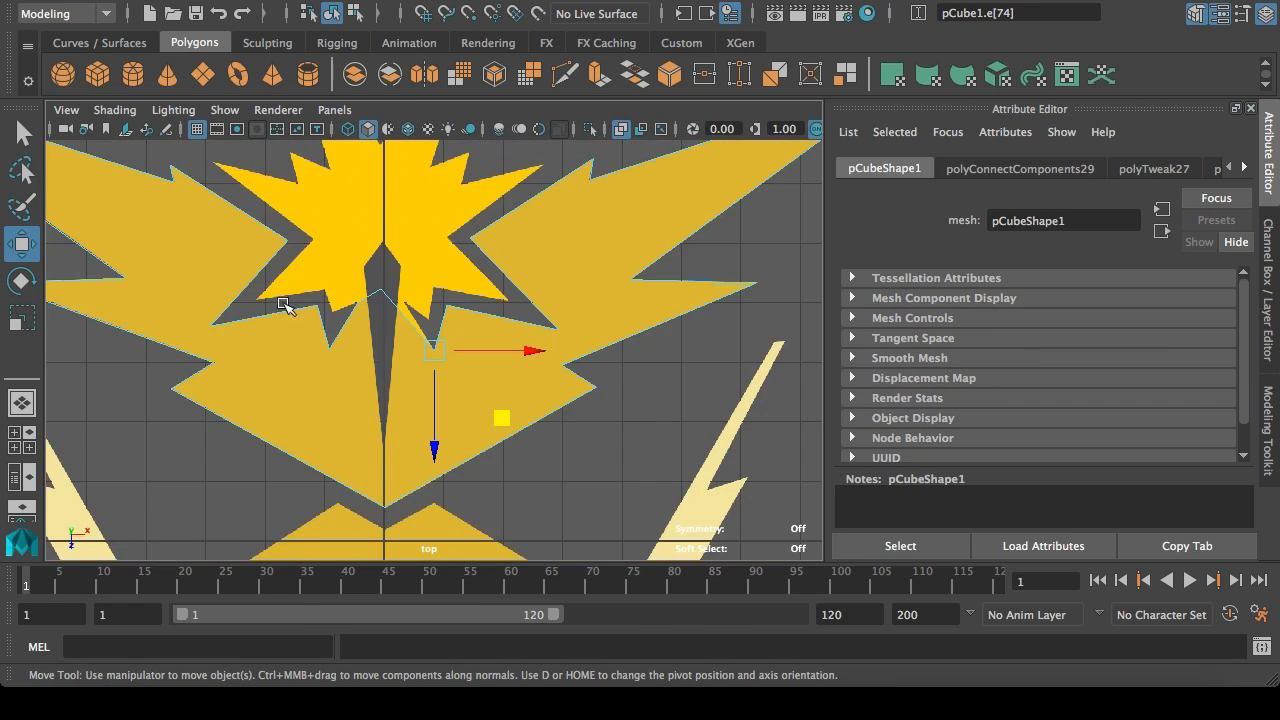
Step: Connect the edges between the +X V notch and the center edge, moving the new vertical edge to the +X inner tip
key(space)
key(space)
click(409, 295)
click(620, 92)
click(320, 285)
key(space)
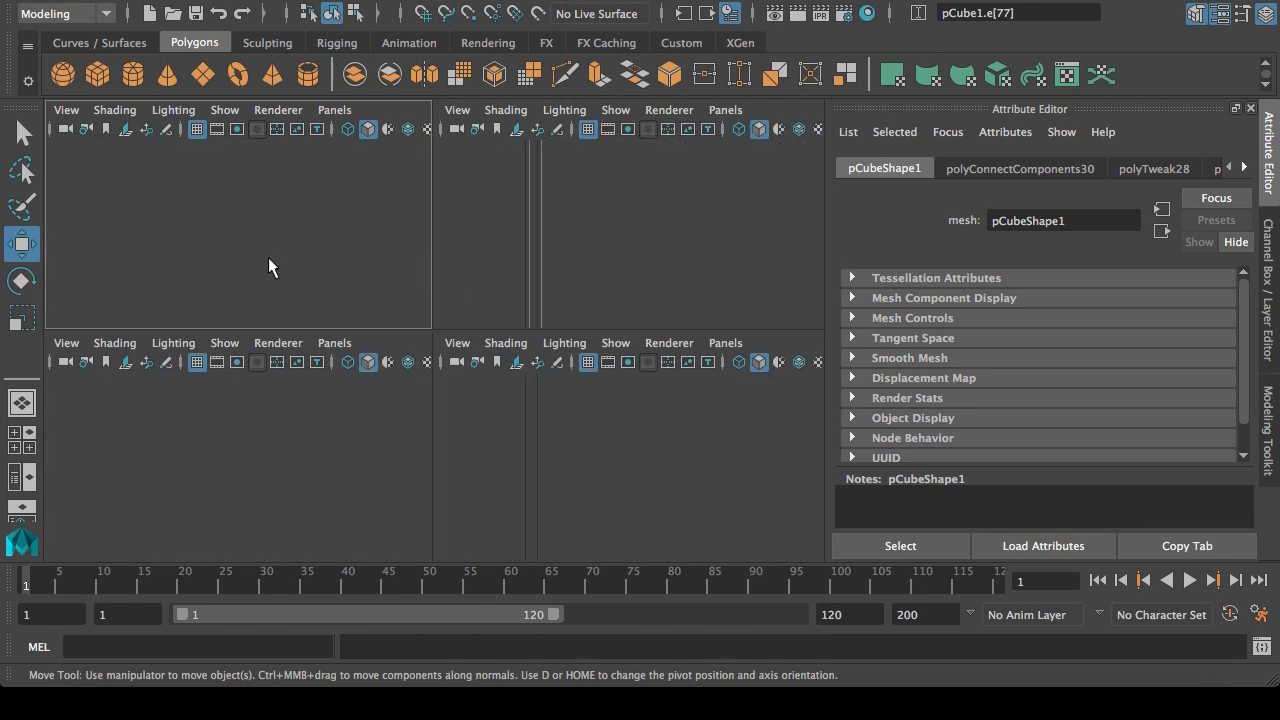
key(space)
scroll(290, 280, up, 5)
drag(432, 337, 424, 291)
key(f)
drag(502, 420, 488, 397)
scroll(488, 397, down, 10)
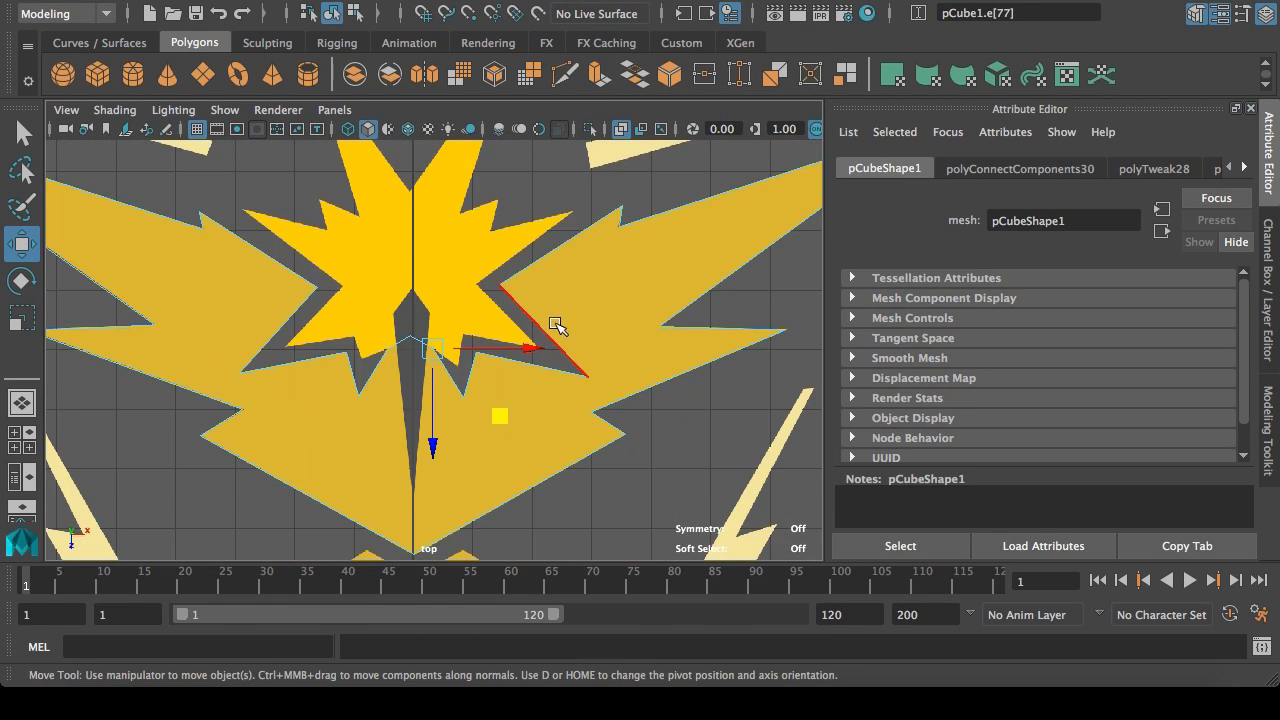
Step: Move the center vertical edge out in -Z to the crook between the head's two long spikes, at about X -0.055, Z -6.689
key(space)
key(space)
click(388, 270)
key(space)
key(space)
scroll(413, 450, down, 3)
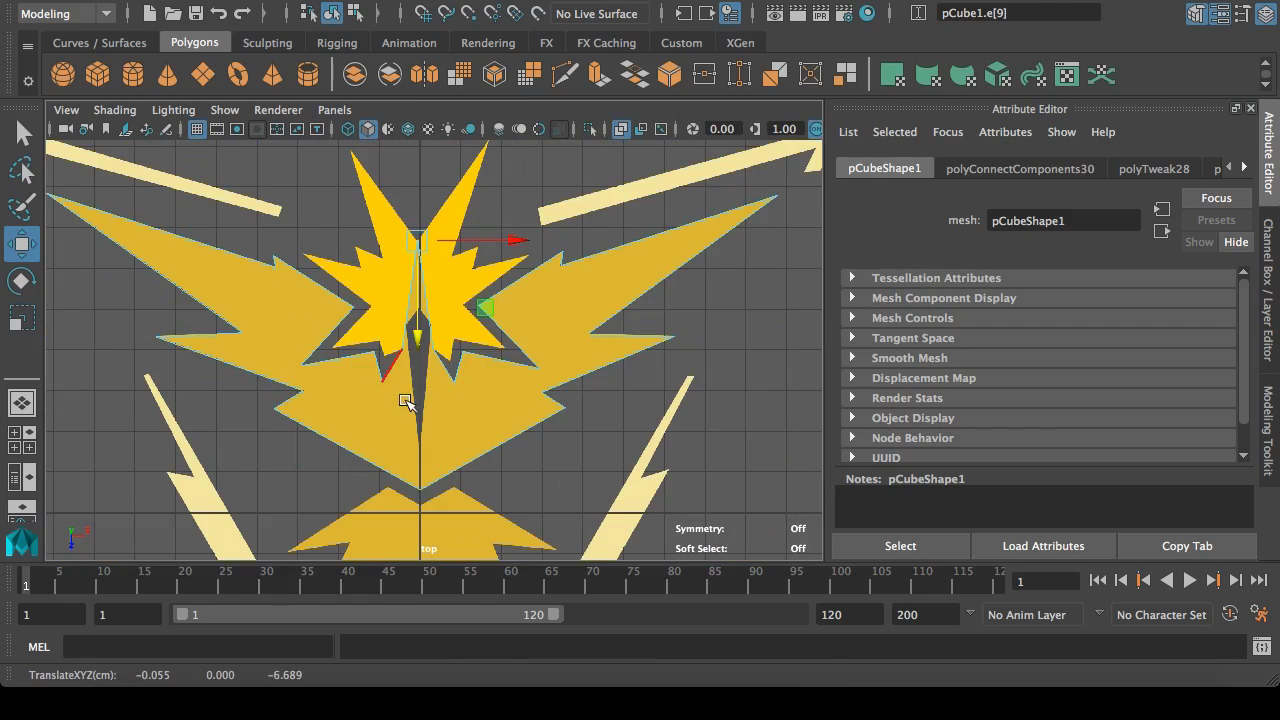
key(space)
key(space)
alt+drag(622, 322, 394, 449)
alt+middle_drag(394, 449, 482, 330)
scroll(482, 330, up, 3)
alt+drag(482, 330, 672, 268)
click(1268, 430)
click(1170, 344)
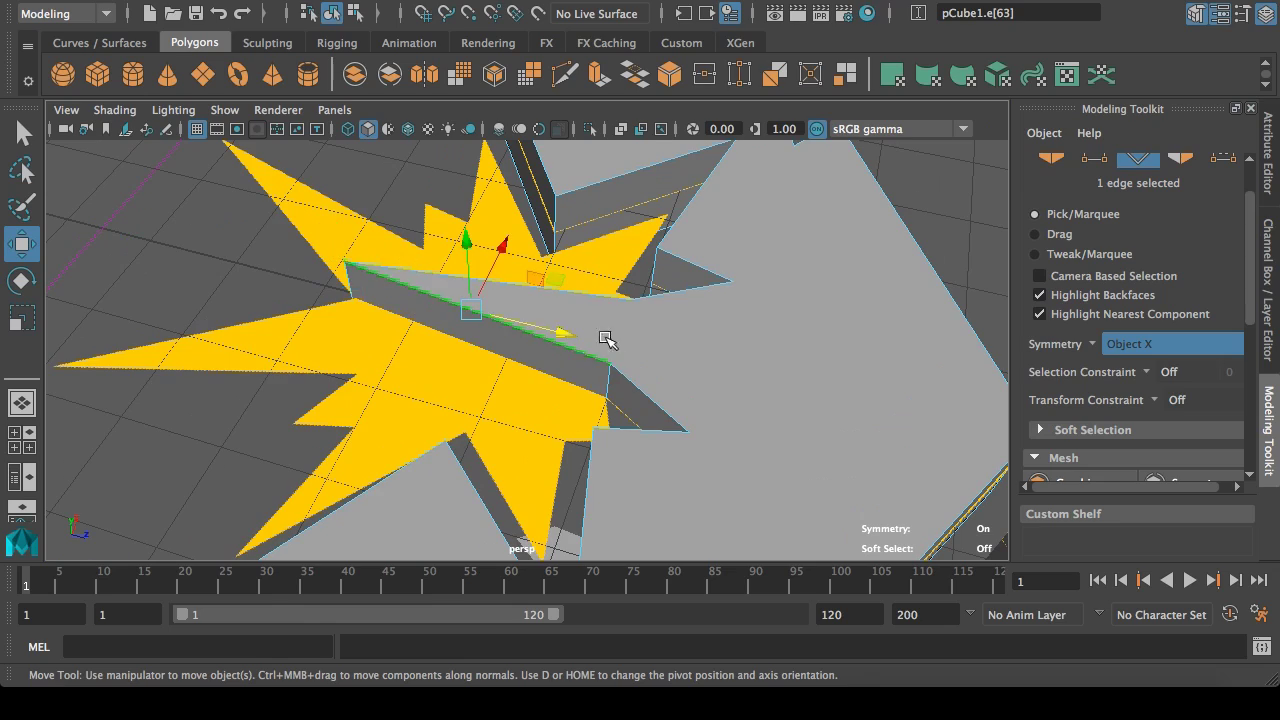
alt+drag(595, 363, 383, 351)
click(1170, 344)
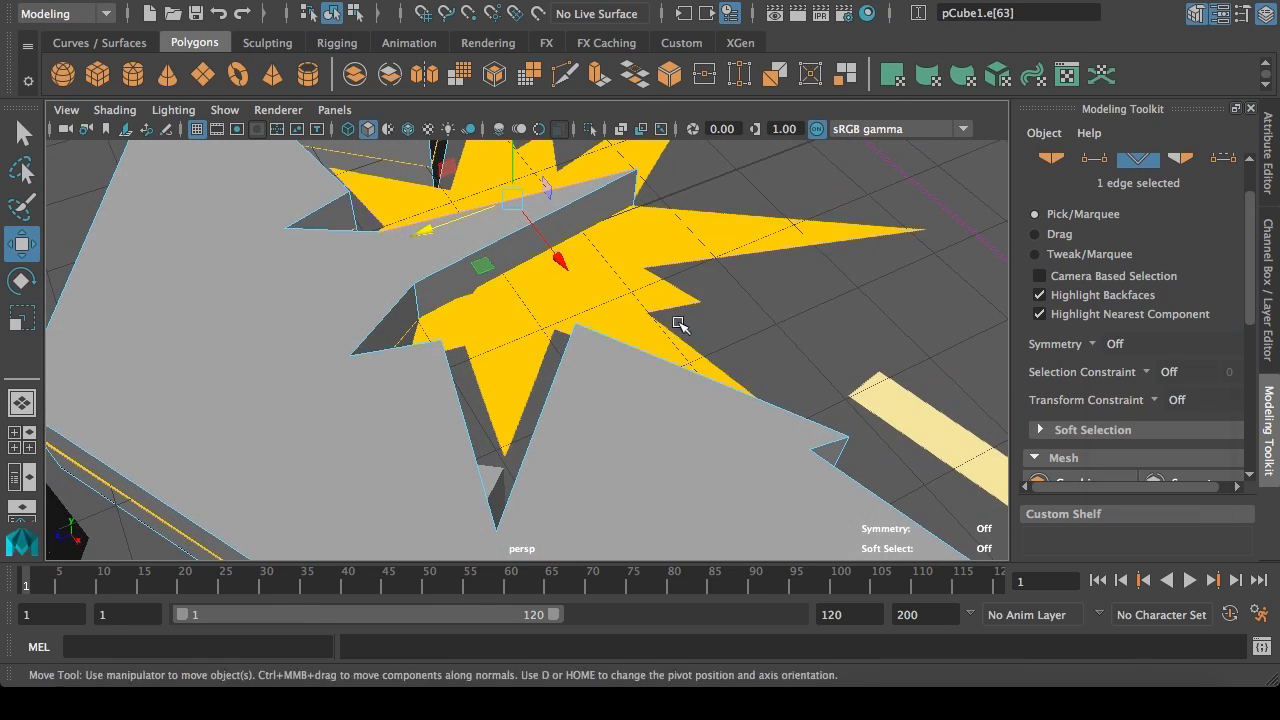
Step: Connect the edges between the -X inner tip and the head's -Z center edge, moving the new edge to the head's lowest -X corner
alt+drag(677, 323, 477, 422)
shift+click(420, 465)
click(585, 0)
click(600, 82)
click(514, 352)
key(space)
key(space)
scroll(417, 314, up, 5)
key(f)
drag(596, 420, 586, 410)
Step: Connect the edges between that low head corner and the center edge, moving the new edge to the head's adjacent notch, about X -1.001, Z -4.219
key(space)
key(space)
alt+drag(655, 265, 640, 430)
shift+click(480, 353)
click(585, 0)
click(600, 82)
click(489, 311)
key(space)
key(space)
alt+middle_drag(442, 234, 489, 296)
drag(697, 283, 621, 440)
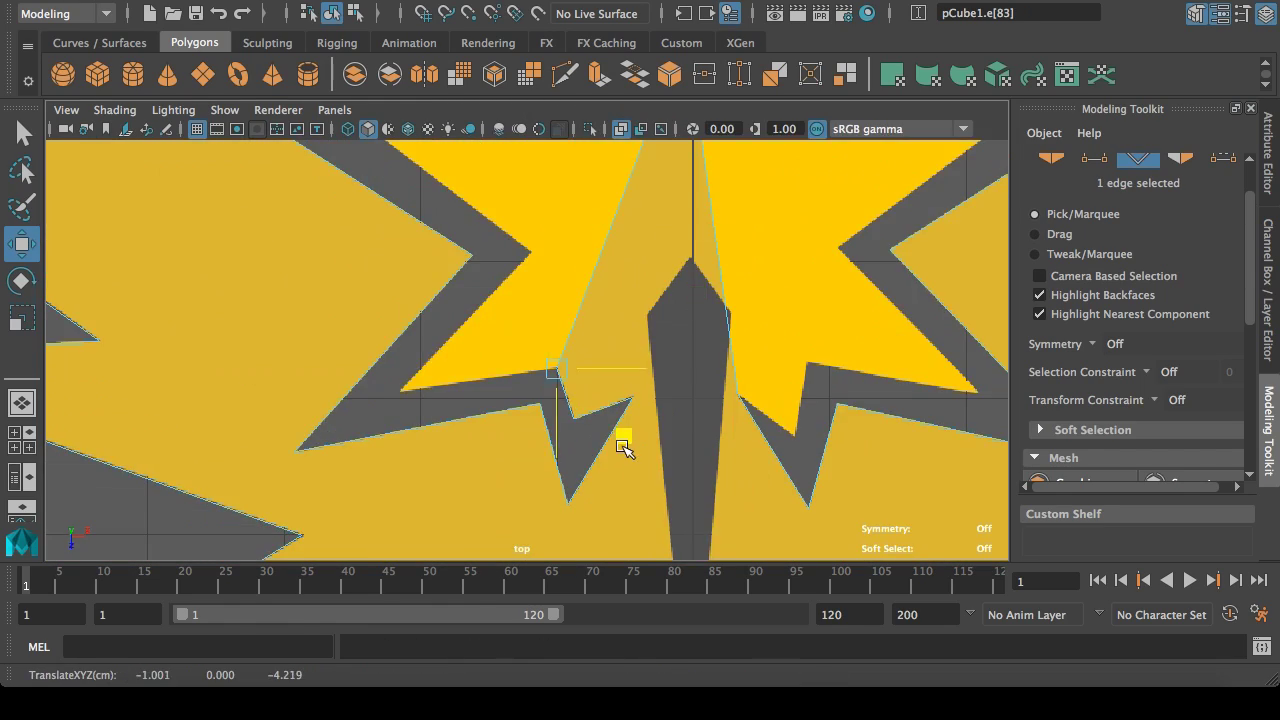
alt+middle_drag(685, 417, 657, 400)
Step: Connect the edges between the head notch and the center edge, moving the new edge to the head's lower -X spike tip, about X -2.154, Z -4.049
key(space)
key(space)
click(480, 301)
shift+click(478, 355)
click(587, 0)
click(602, 82)
click(477, 330)
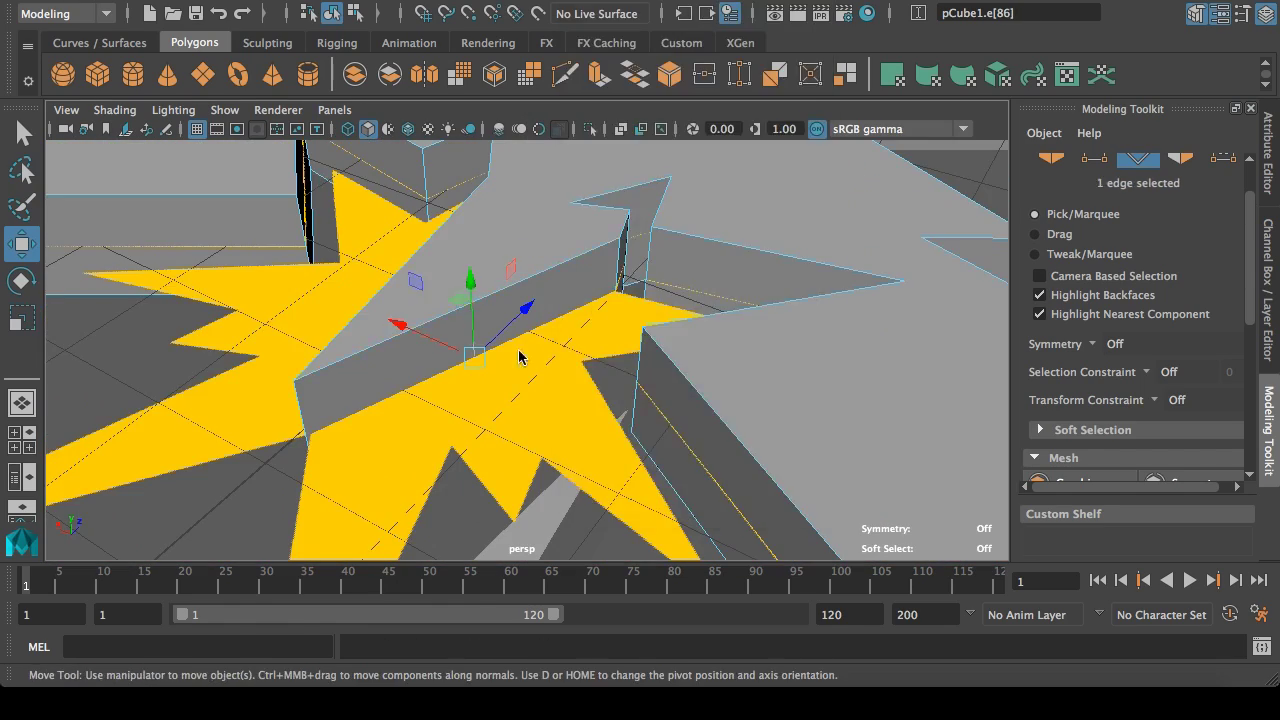
key(space)
key(space)
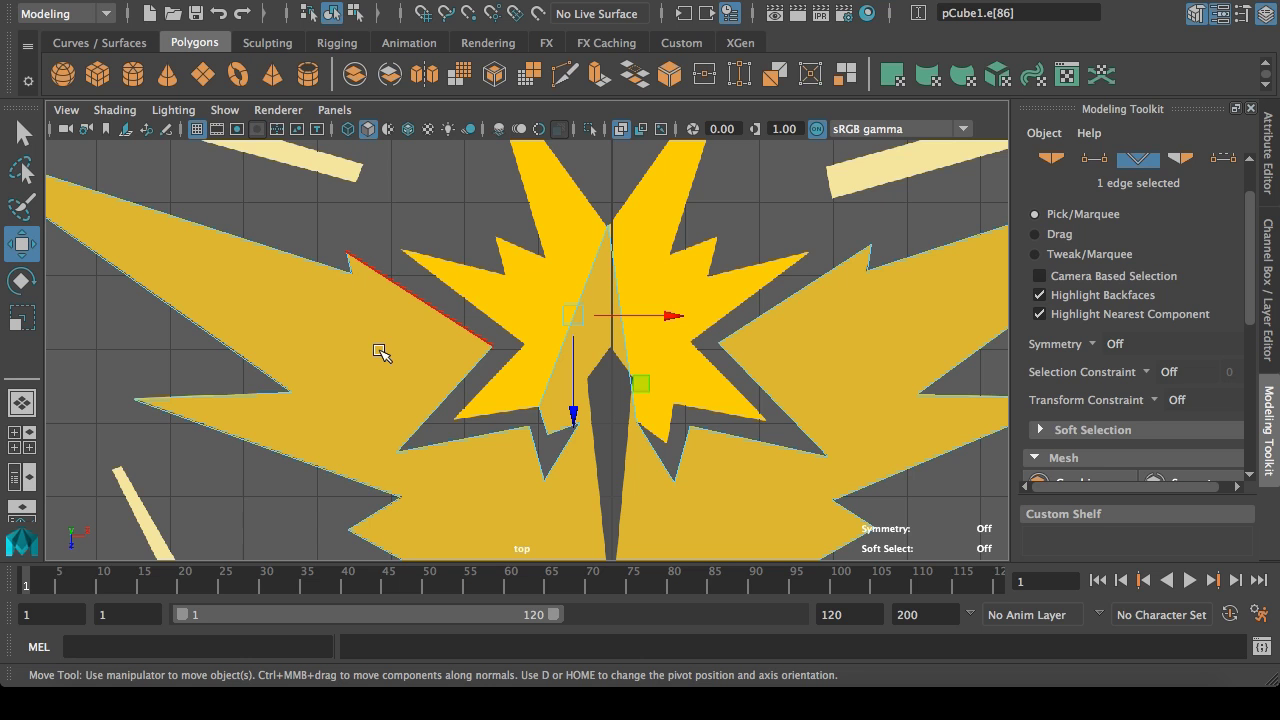
key(f)
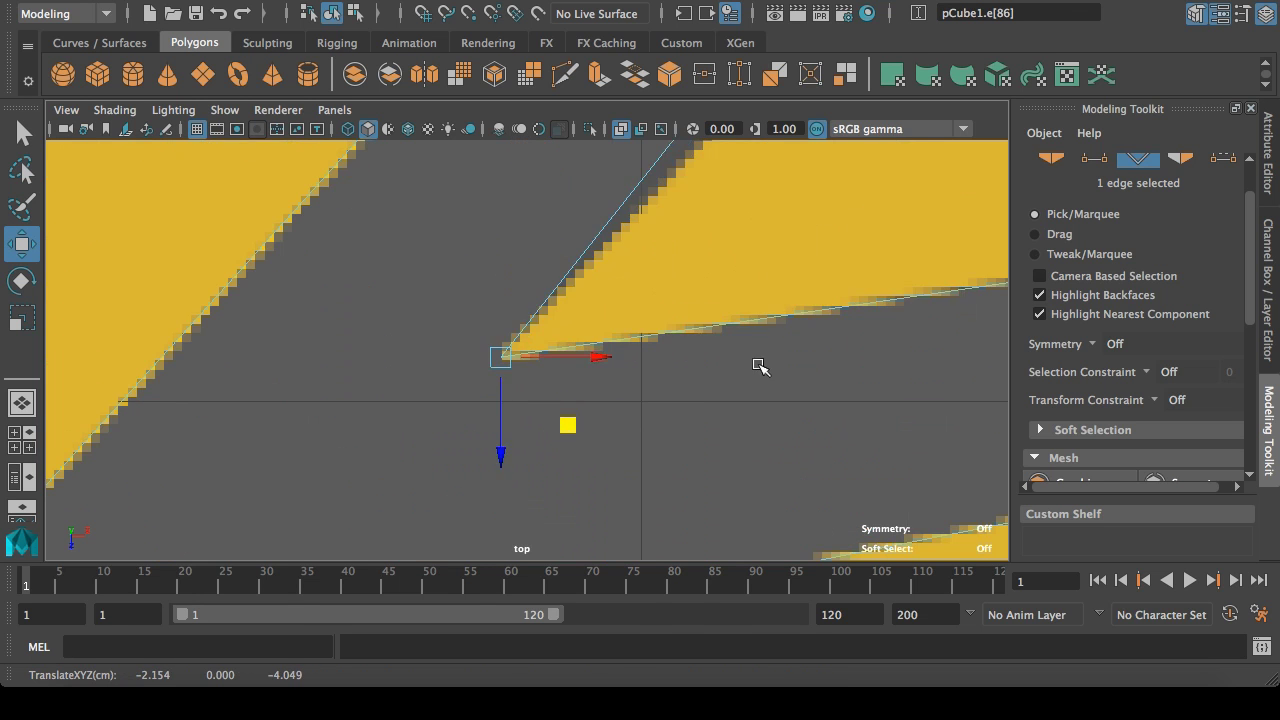
Step: Connect the edges between the lower -X spike tip and the center edge, moving the new vertical edge to the head's inner side corner facing the wing
key(space)
key(space)
click(610, 92)
click(567, 353)
key(space)
key(space)
alt+middle_drag(500, 296, 416, 422)
scroll(545, 350, up, 5)
drag(650, 359, 635, 358)
alt+middle_drag(829, 210, 809, 390)
Step: Connect the edges between the head's -X inner side corner and the center edge, moving the new edge to the long -X side spike's tip
key(space)
click(768, 250)
key(space)
shift+click(500, 328)
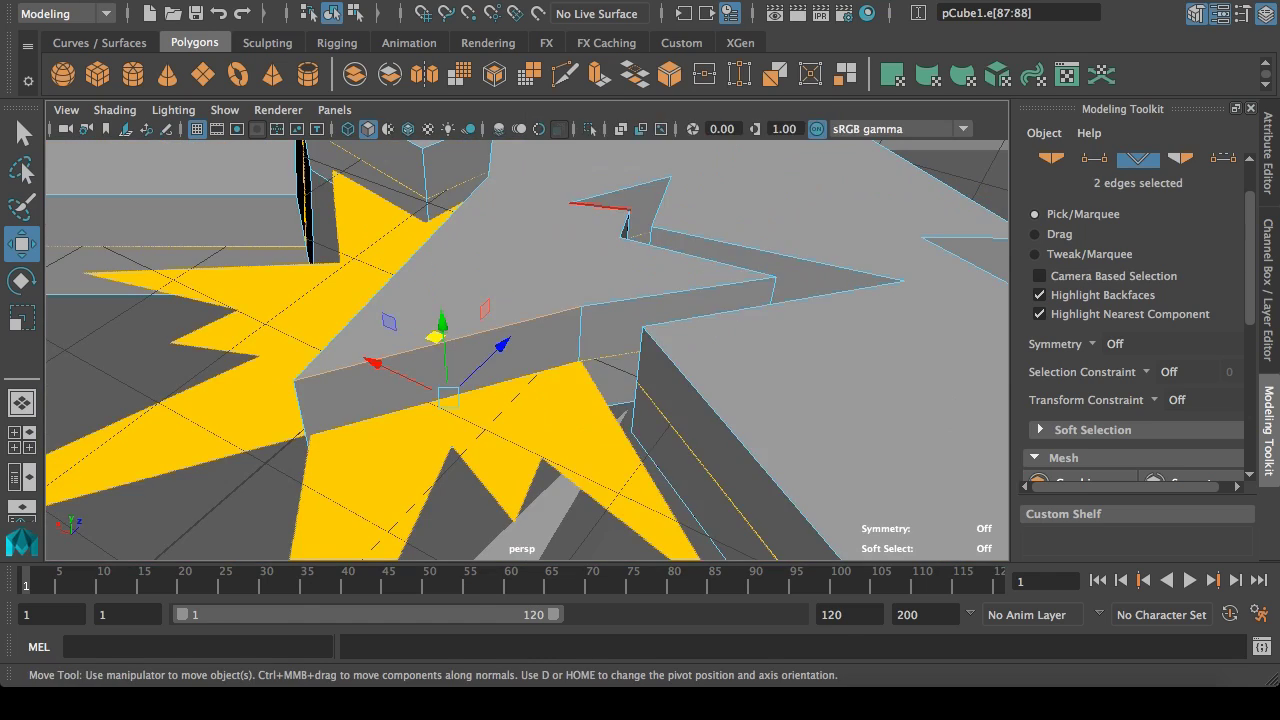
click(610, 92)
click(446, 399)
key(space)
key(space)
drag(789, 317, 297, 268)
alt+middle_drag(297, 268, 503, 411)
drag(501, 410, 395, 346)
Step: Connect the edges between the long -X spike tip and the center edge, placing the new edge at the adjacent notch
key(space)
key(space)
click(682, 271)
alt+drag(643, 283, 770, 440)
shift+click(690, 381)
click(626, 90)
key(space)
key(space)
click(748, 372)
key(super+z)
Step: Add two edges with Connect between the upper -X head notch and the center edge
key(space)
key(space)
click(545, 253)
shift+click(540, 315)
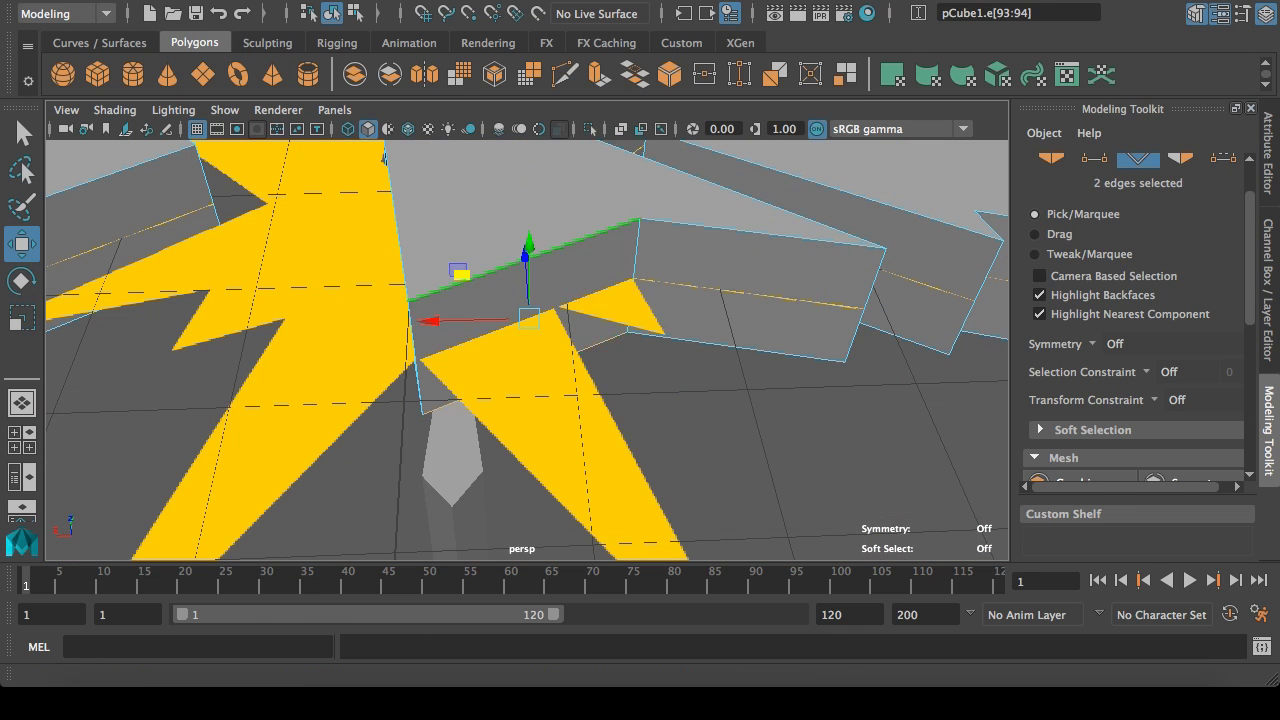
click(626, 90)
click(462, 282)
shift+click(454, 349)
click(626, 90)
Step: Move the two new edges to the small -X spike's tip and the notch at the tall spike's base
click(533, 281)
key(space)
key(space)
drag(957, 348, 735, 298)
key(space)
click(738, 213)
key(space)
alt+middle_drag(889, 319, 779, 337)
drag(941, 319, 807, 397)
alt+middle_drag(920, 311, 763, 397)
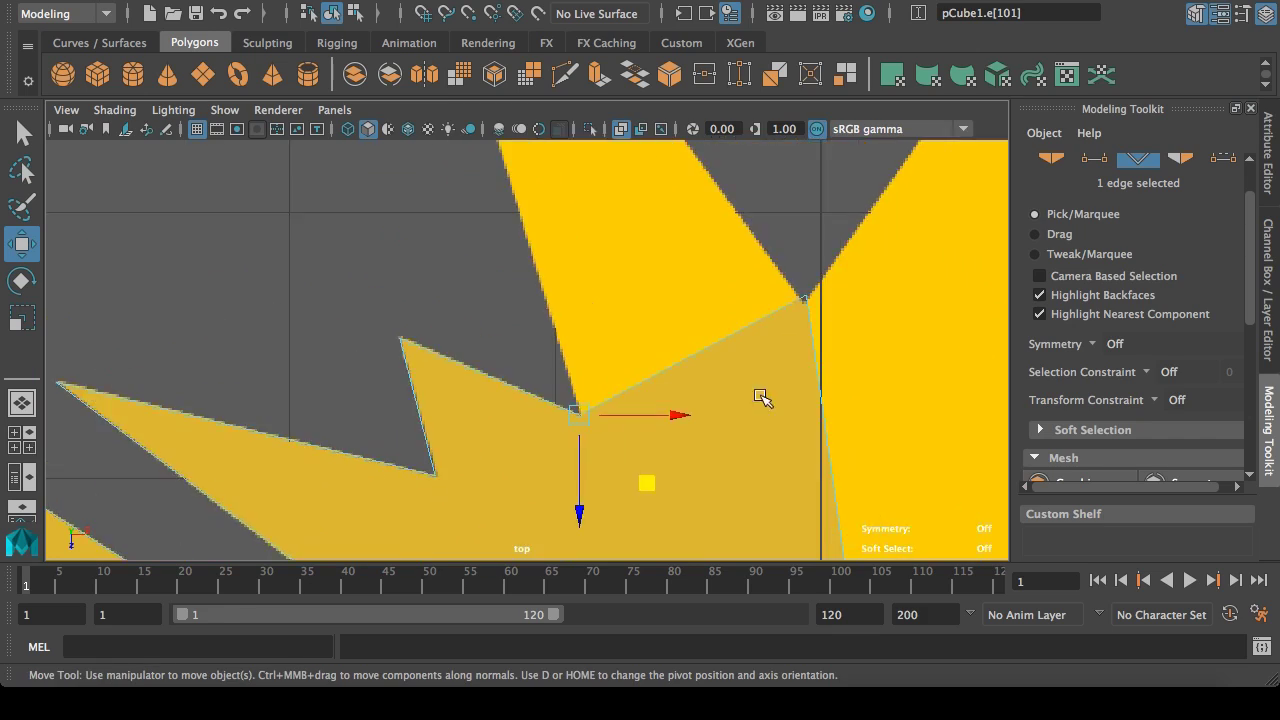
Step: Move the head's center edge to the valley between the two tall spikes
key(space)
key(space)
click(425, 352)
key(space)
key(space)
alt+middle_drag(806, 300, 530, 330)
scroll(540, 320, up, 5)
drag(582, 275, 572, 312)
scroll(514, 371, down, 10)
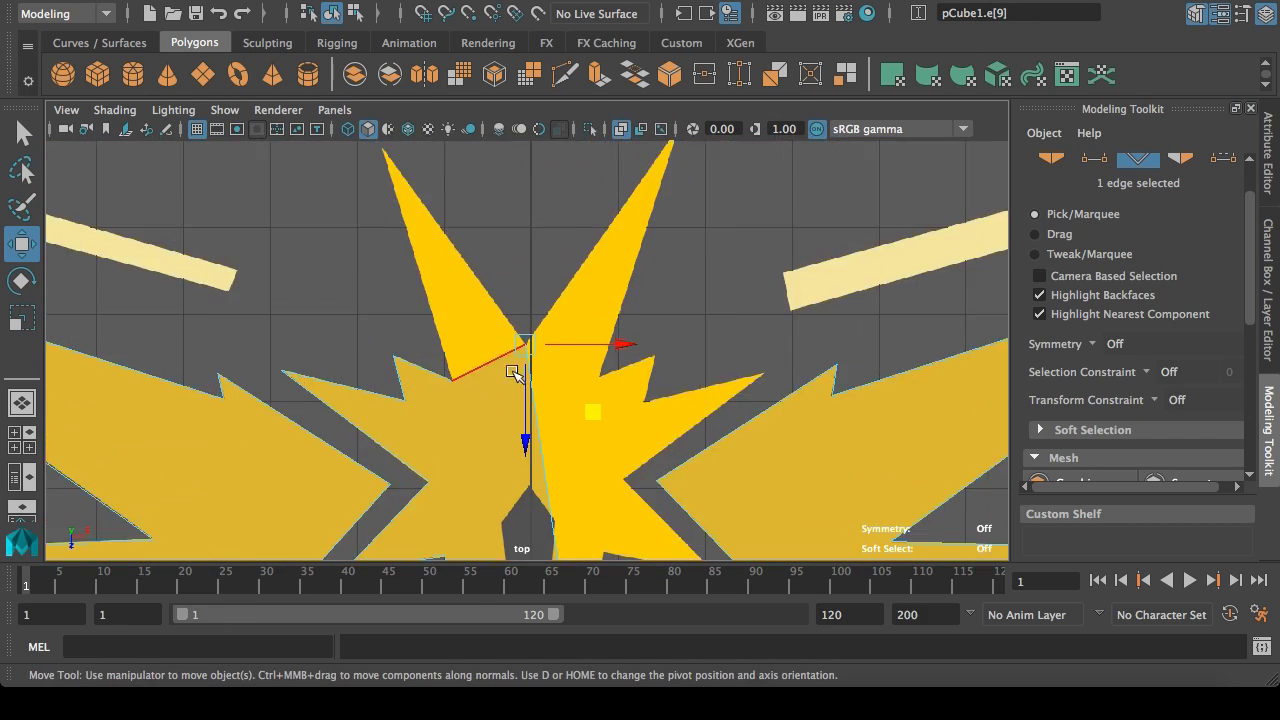
Step: Connect the edges between the tall -X spike's base notch and the center valley, moving the new edge to the tall spike's tip
key(space)
key(space)
click(540, 254)
shift+click(538, 314)
key(space)
key(space)
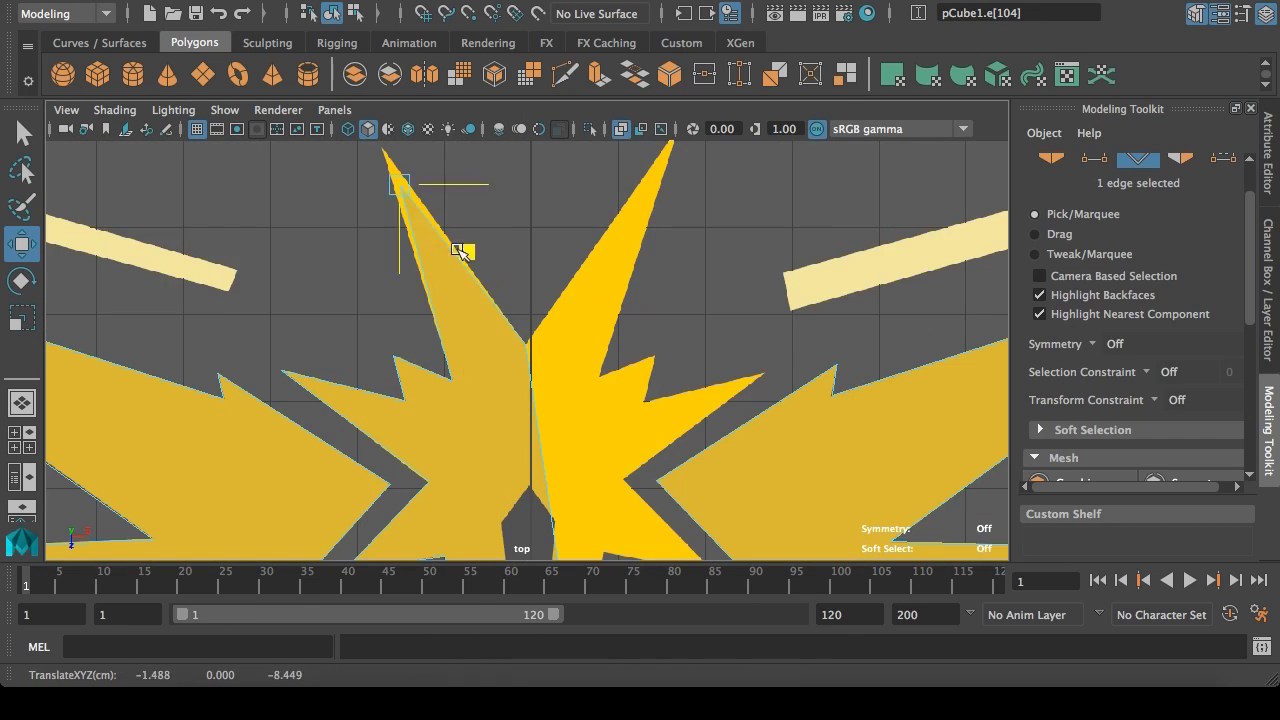
drag(441, 213, 441, 211)
key(f)
scroll(471, 389, down, 12)
alt+middle_drag(471, 389, 402, 232)
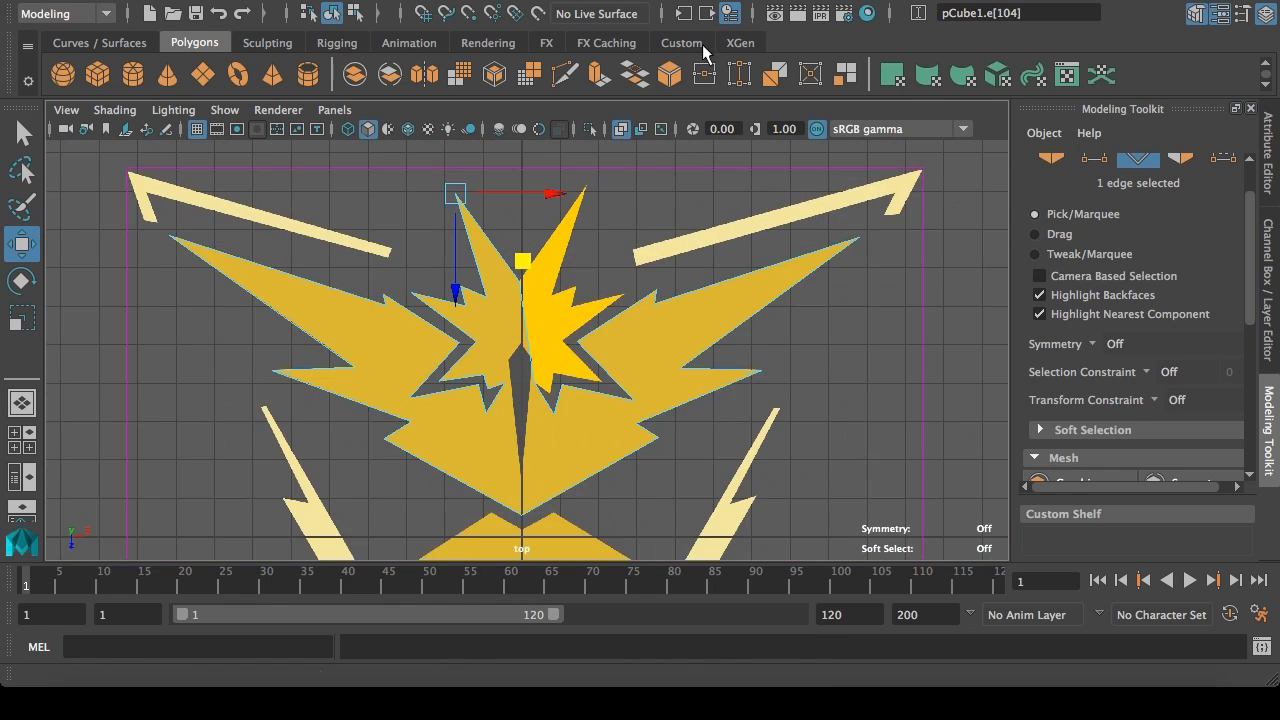
Step: Check the head's shape against the reference with X-ray display off, and restore the X-ray display
click(621, 129)
key(q)
scroll(686, 466, down, 3)
alt+middle_drag(685, 438, 683, 383)
alt+middle_drag(625, 337, 566, 380)
scroll(614, 374, up, 6)
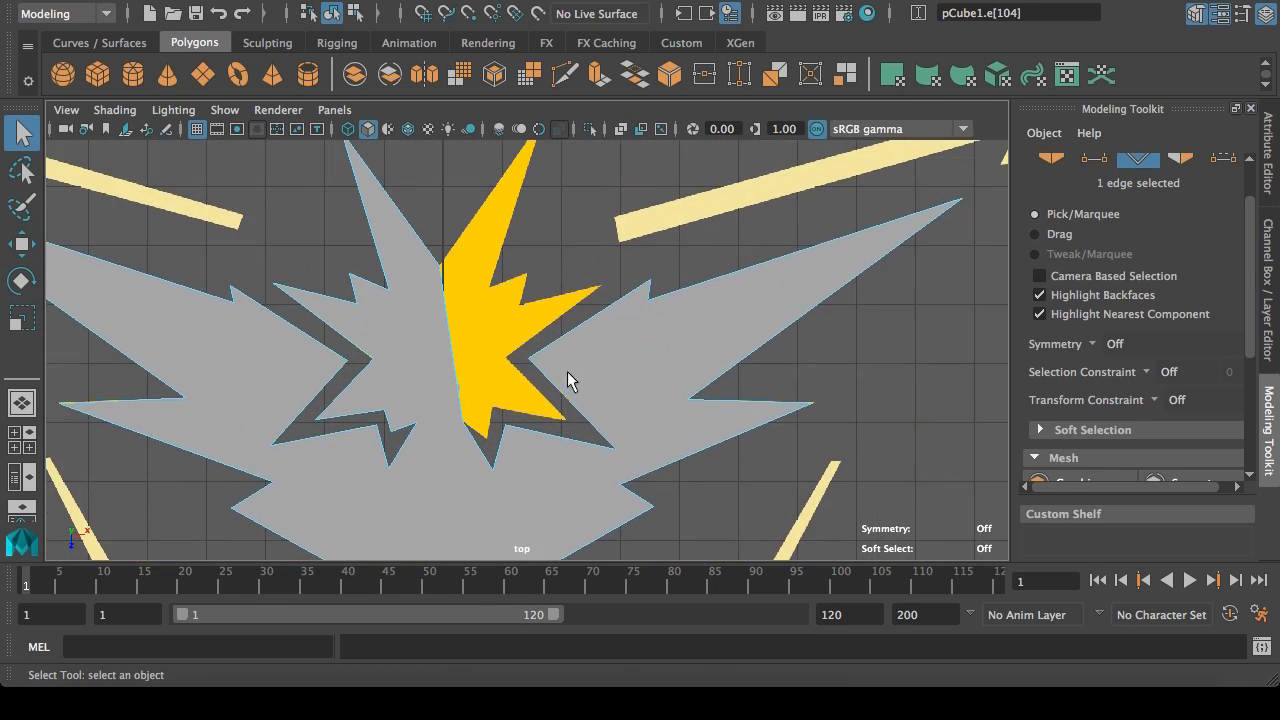
click(621, 129)
Step: Connect the edges on the head's unshaped +X side, moving the new edge to the head's lowest +X corner, about X 0.745, Z -3.715
key(space)
key(space)
alt+drag(640, 300, 580, 250)
click(310, 272)
shift+click(310, 345)
key(g)
key(space)
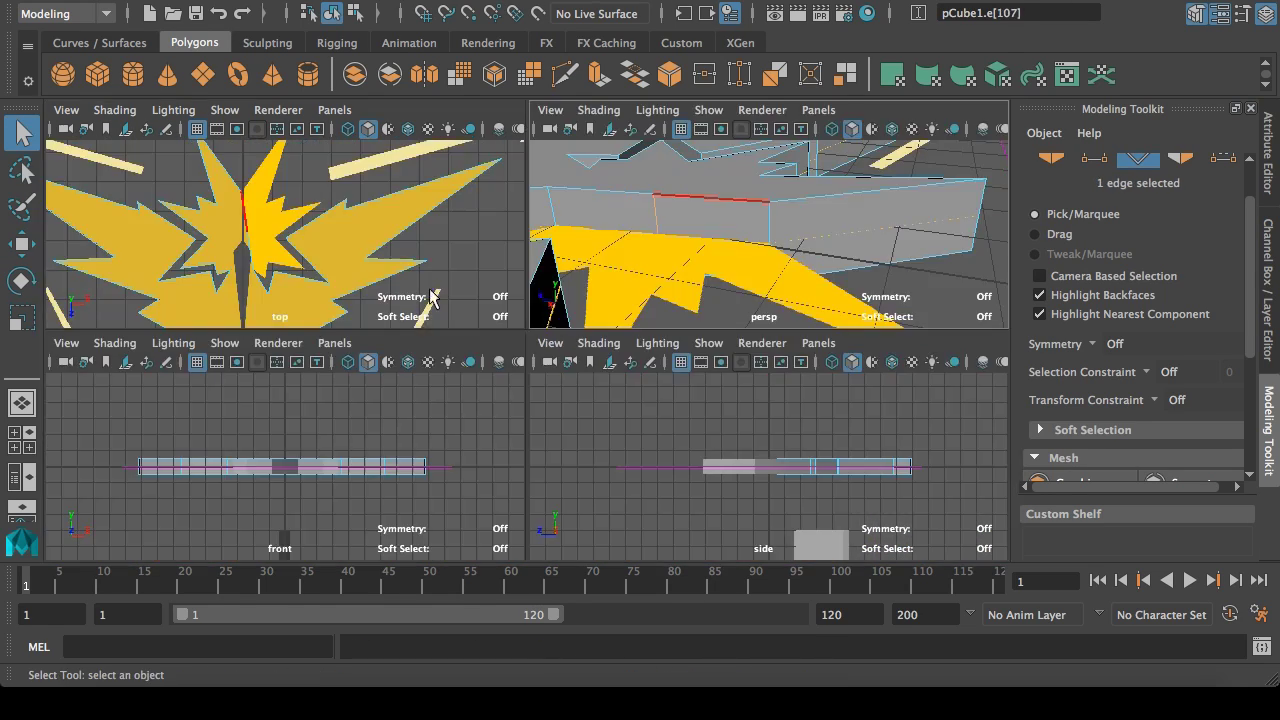
key(space)
key(space)
key(w)
key(space)
scroll(534, 423, up, 5)
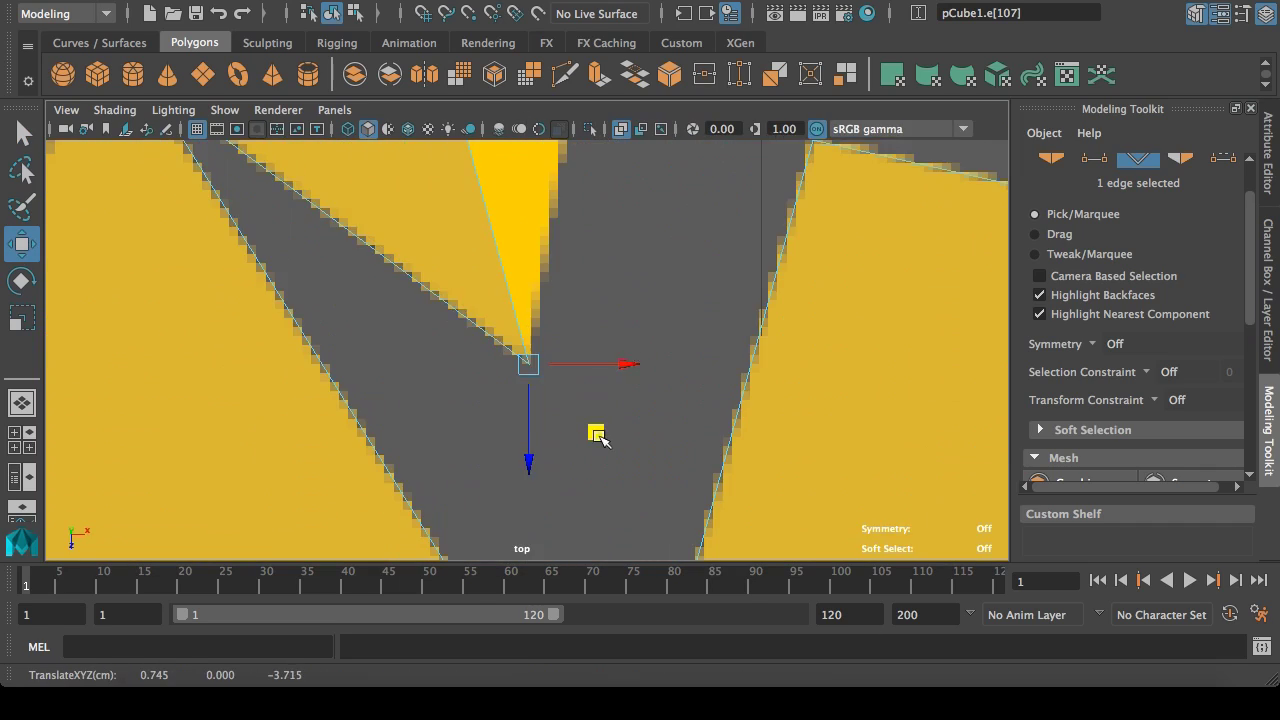
Step: Divide the head's remaining +X side beyond the lowest corner with three Connect operations
key(space)
key(space)
click(500, 297)
shift+click(515, 380)
click(615, 89)
click(530, 299)
shift+click(535, 380)
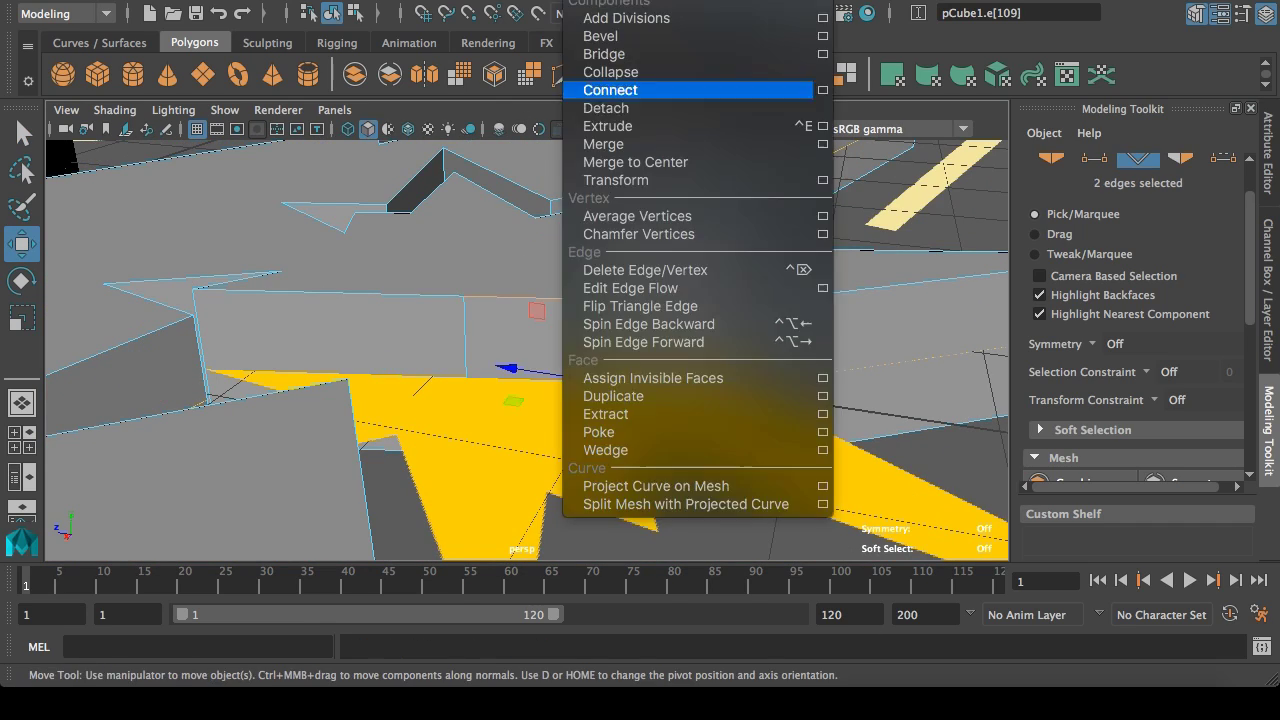
click(615, 89)
click(390, 295)
shift+click(385, 376)
click(615, 89)
Step: Move the new edge nearest the lowest +X corner to the adjacent head notch, about X 0.83, Z -4.28
click(328, 360)
key(space)
key(space)
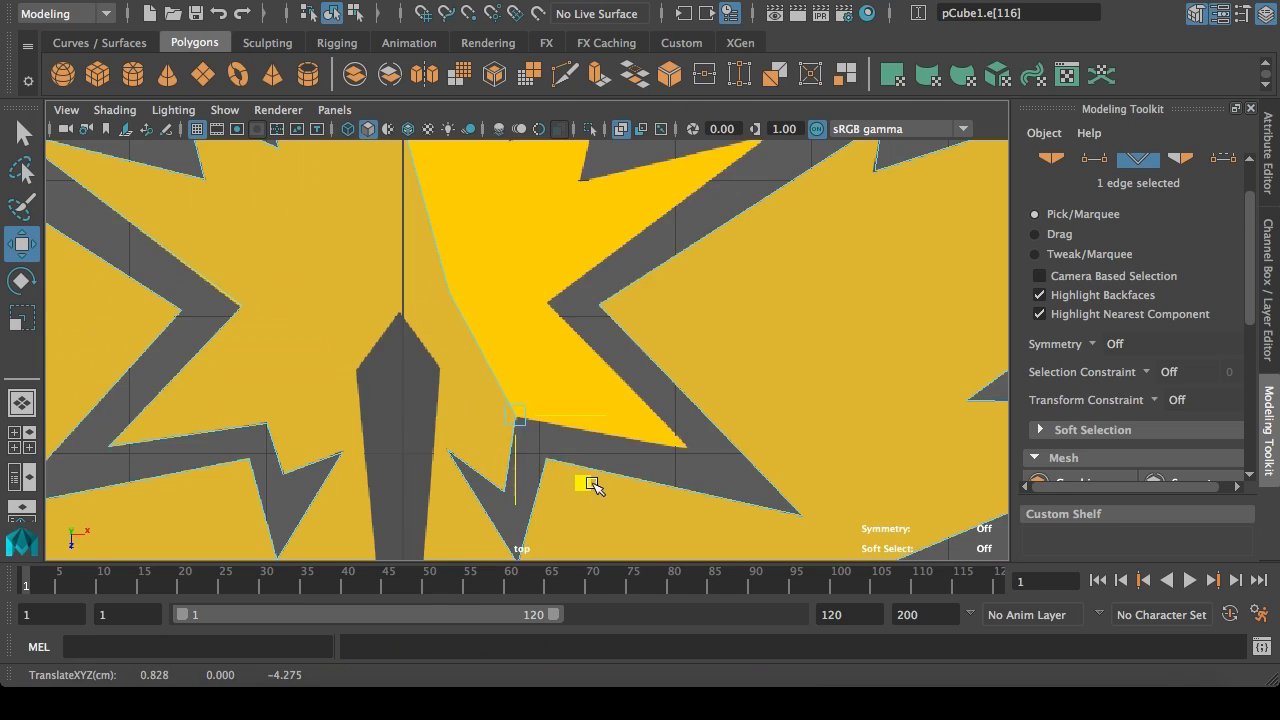
drag(591, 484, 591, 485)
key(f)
drag(595, 418, 599, 422)
Step: Move the next new edge to the head's lower +X spike tip, about X 2.13, Z -4.02
key(space)
key(space)
click(492, 336)
key(space)
key(space)
scroll(586, 380, down, 10)
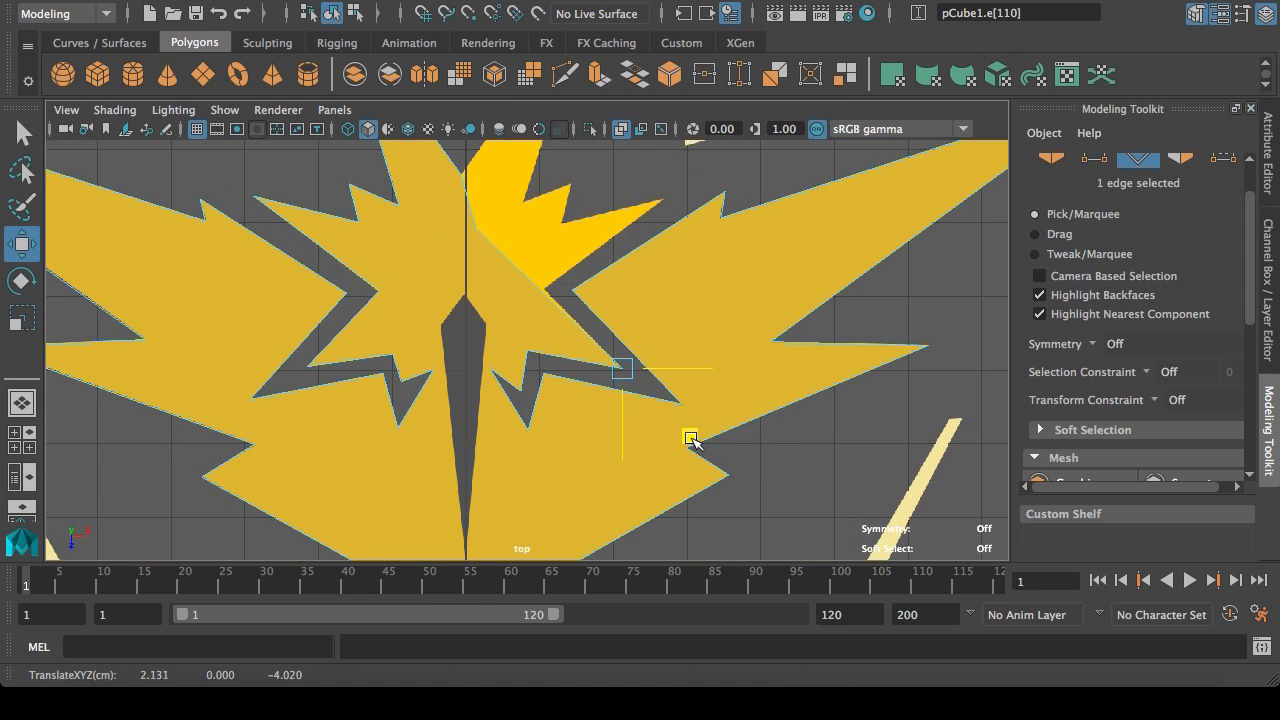
drag(691, 438, 692, 440)
key(f)
drag(596, 420, 563, 369)
scroll(575, 412, down, 10)
Step: Connect the edges beyond the lower +X spike tip, placing the new edge at the head's +X inner side corner facing the wing
key(space)
key(space)
click(508, 326)
shift+click(398, 512)
click(602, 2)
click(609, 89)
click(392, 388)
key(space)
key(space)
key(f)
Step: Move the next vertical edge beyond the inner side corner to the tip of the long +X side spike
key(space)
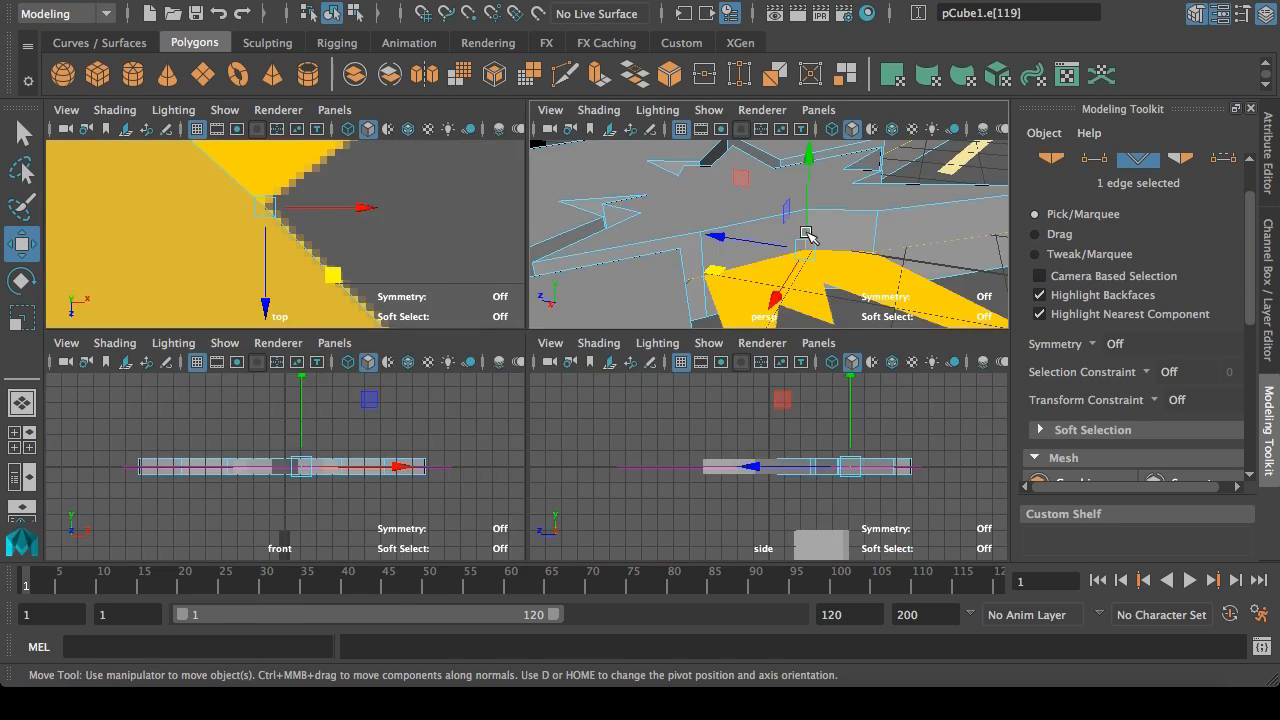
key(space)
click(603, 376)
key(space)
key(space)
scroll(700, 300, down, 10)
drag(842, 234, 846, 228)
key(f)
drag(595, 418, 600, 408)
scroll(738, 319, down, 10)
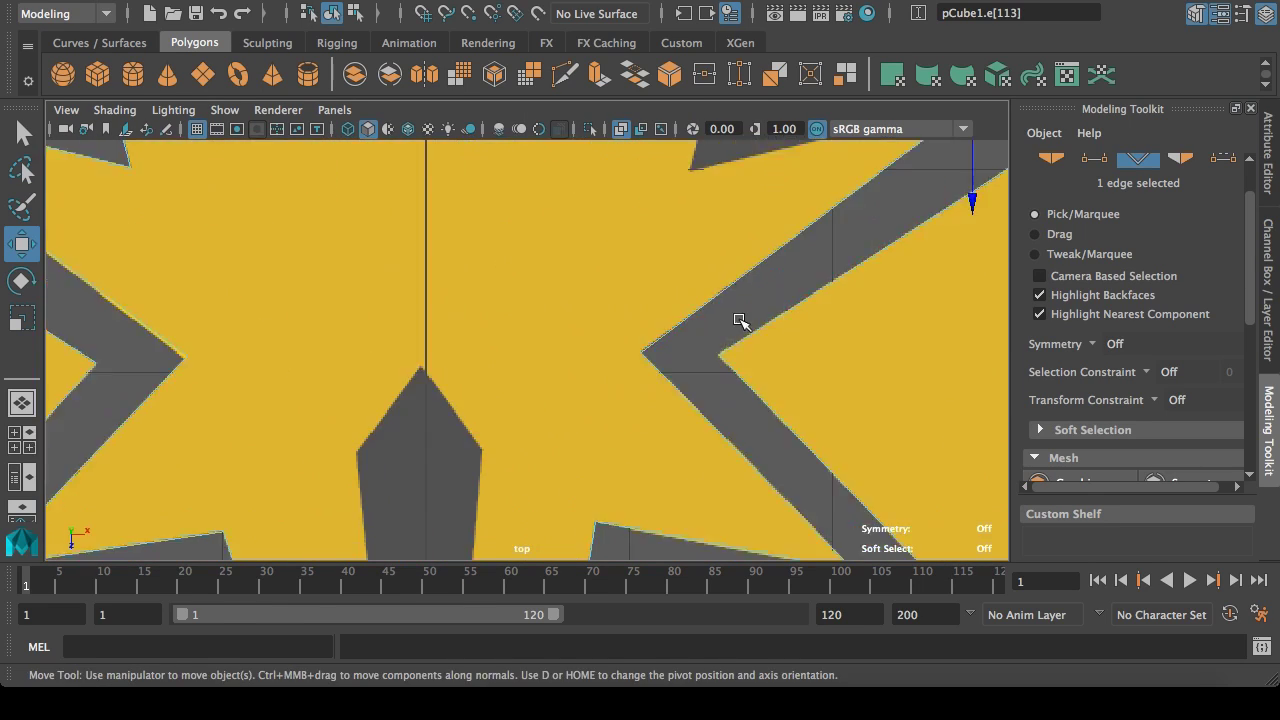
Step: Add four vertical edges with Connect on the head's side between the long +X spike tip and the center valley
scroll(740, 320, down, 10)
scroll(665, 298, up, 7)
key(space)
key(space)
click(553, 335)
shift+click(447, 476)
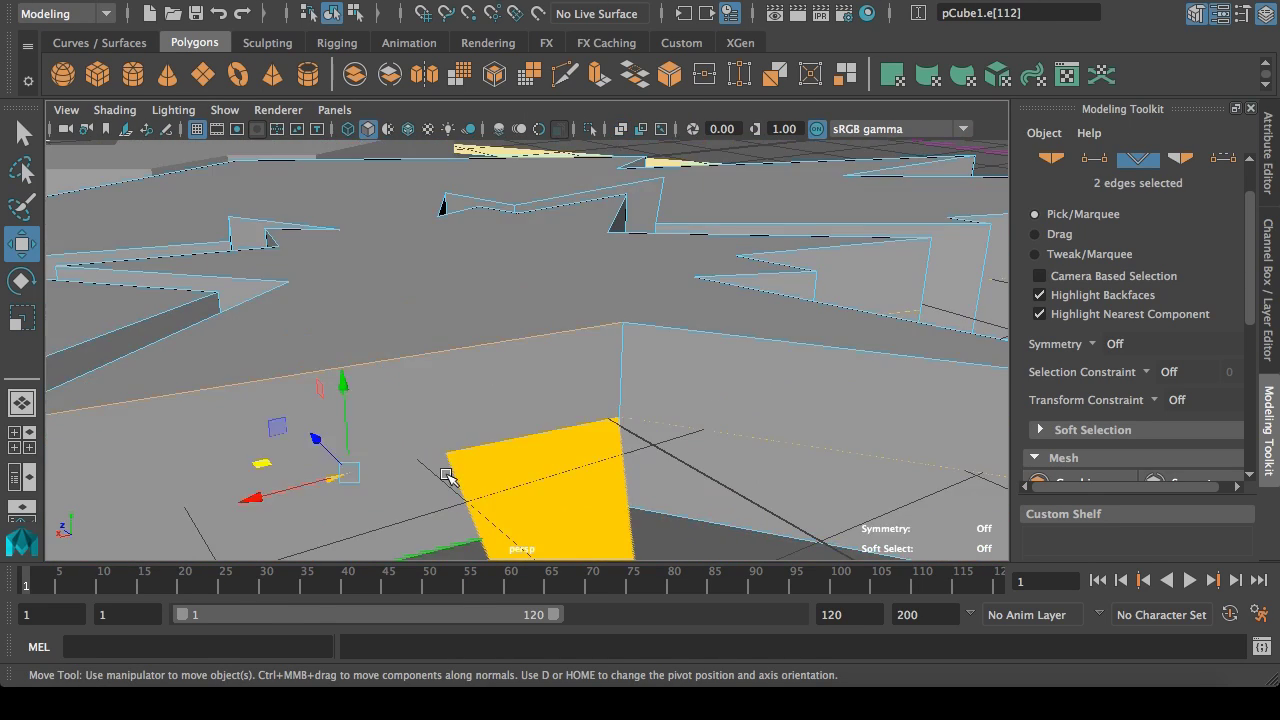
alt+middle_drag(447, 476, 578, 389)
click(590, 1)
click(611, 89)
shift+click(572, 461)
click(611, 89)
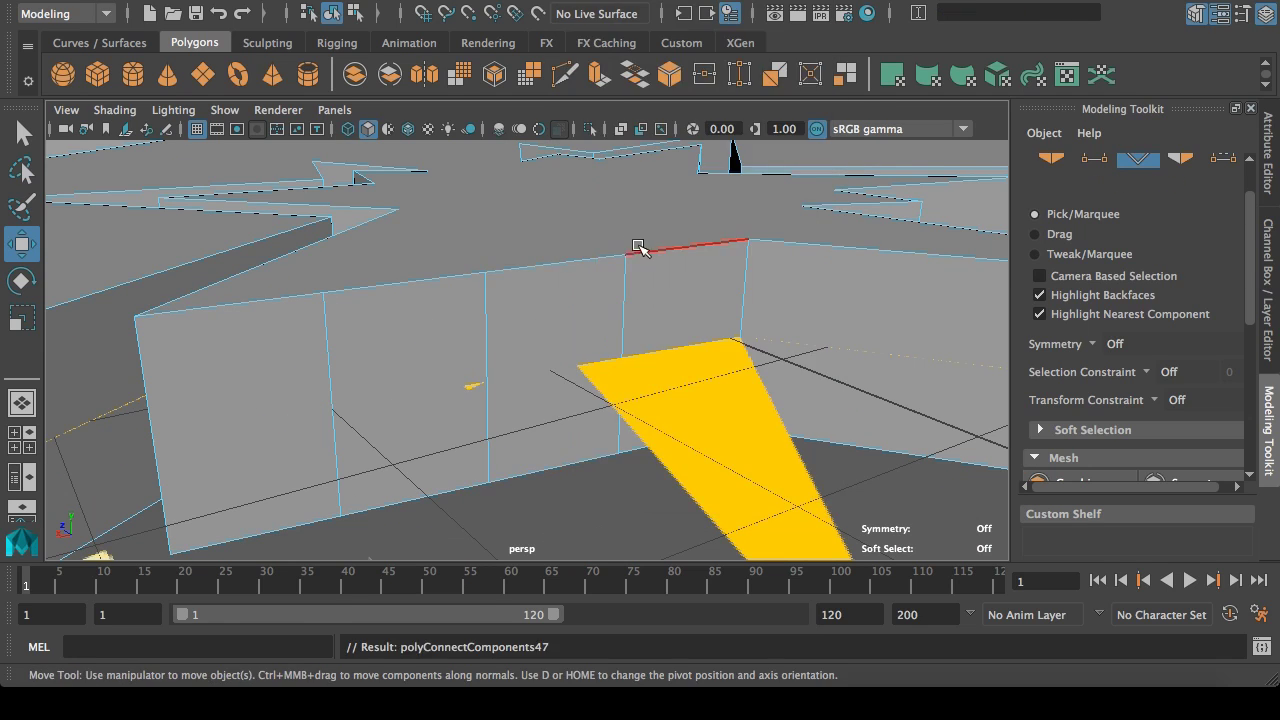
click(590, 259)
shift+click(570, 463)
click(612, 89)
Step: Move the new edge nearest the center valley to the tip of the tall +X spike
click(626, 330)
key(space)
key(space)
drag(571, 486, 668, 208)
alt+middle_drag(668, 208, 525, 411)
drag(525, 411, 583, 314)
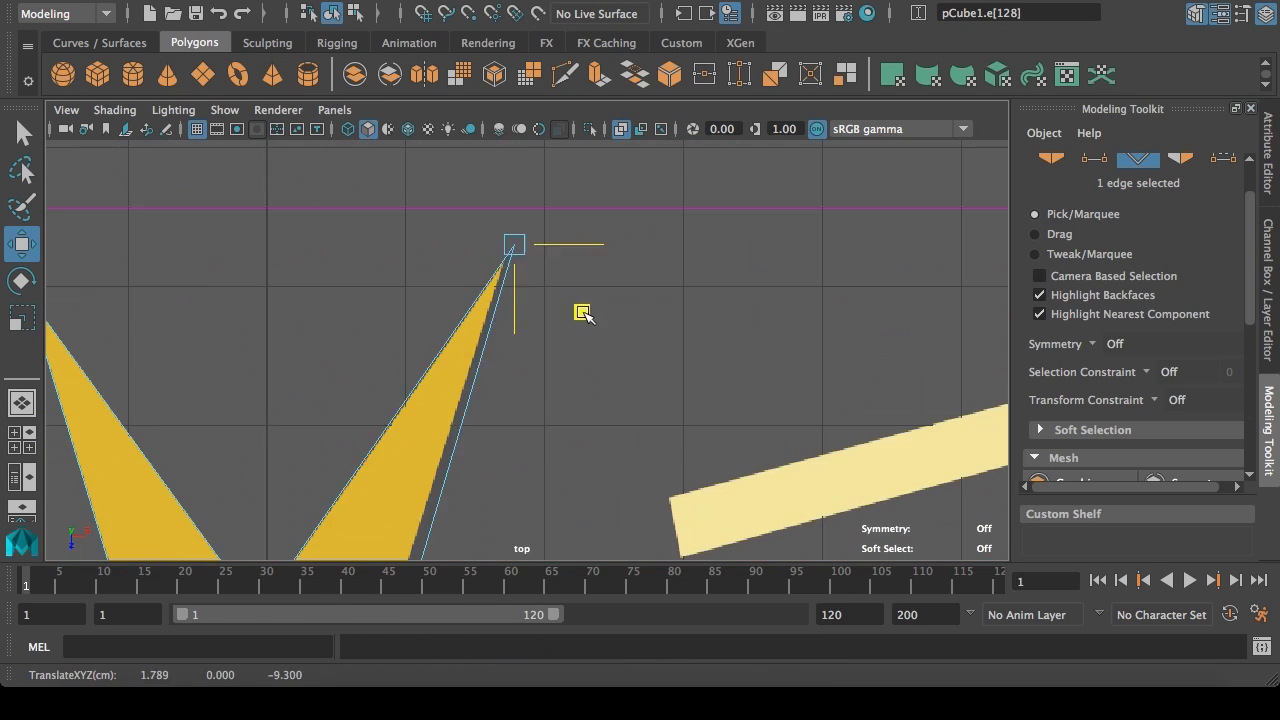
alt+middle_drag(600, 417, 692, 147)
Step: Move the second new vertical edge on the head's +X side to the notch between the short and long side spikes
key(space)
click(749, 236)
key(space)
drag(612, 443, 612, 510)
Step: Move the new vertical edge beside the tall +X spike to the valley between the tall spike and the short side spike
key(space)
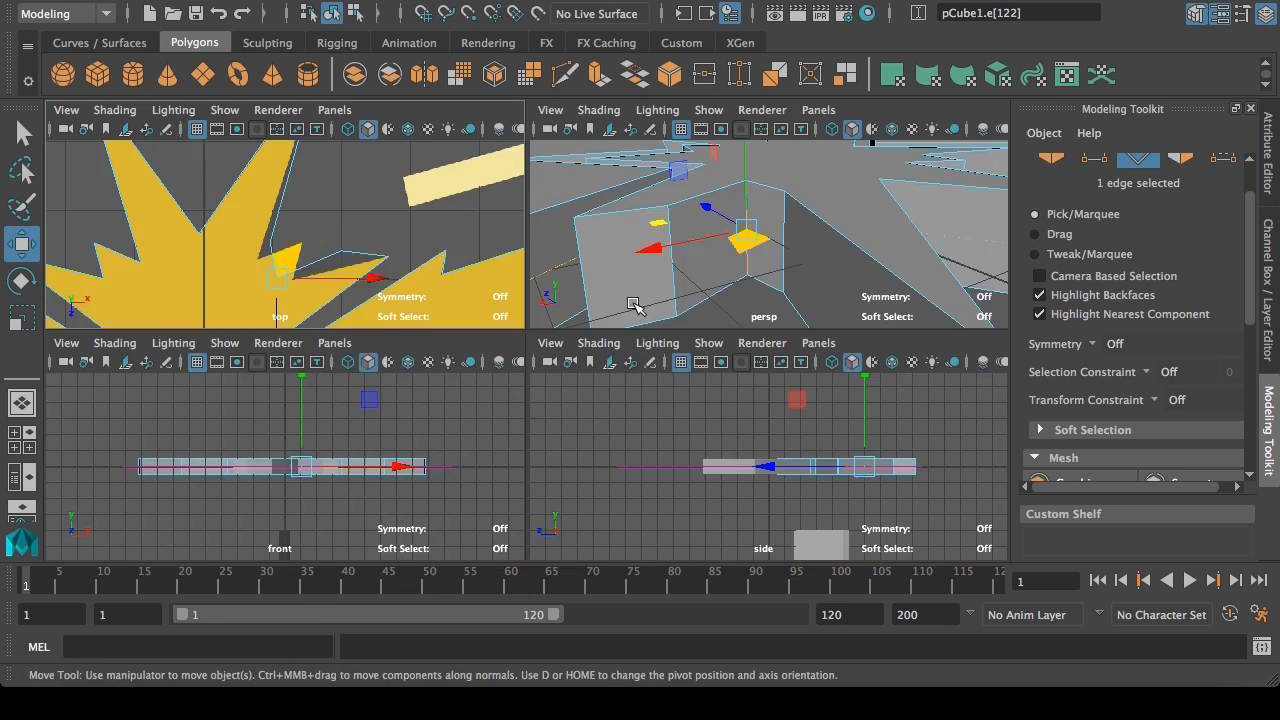
click(769, 249)
key(space)
drag(565, 434, 541, 471)
Step: Move the following vertical edge from the notch to the tip of the short +X side spike
key(space)
click(747, 218)
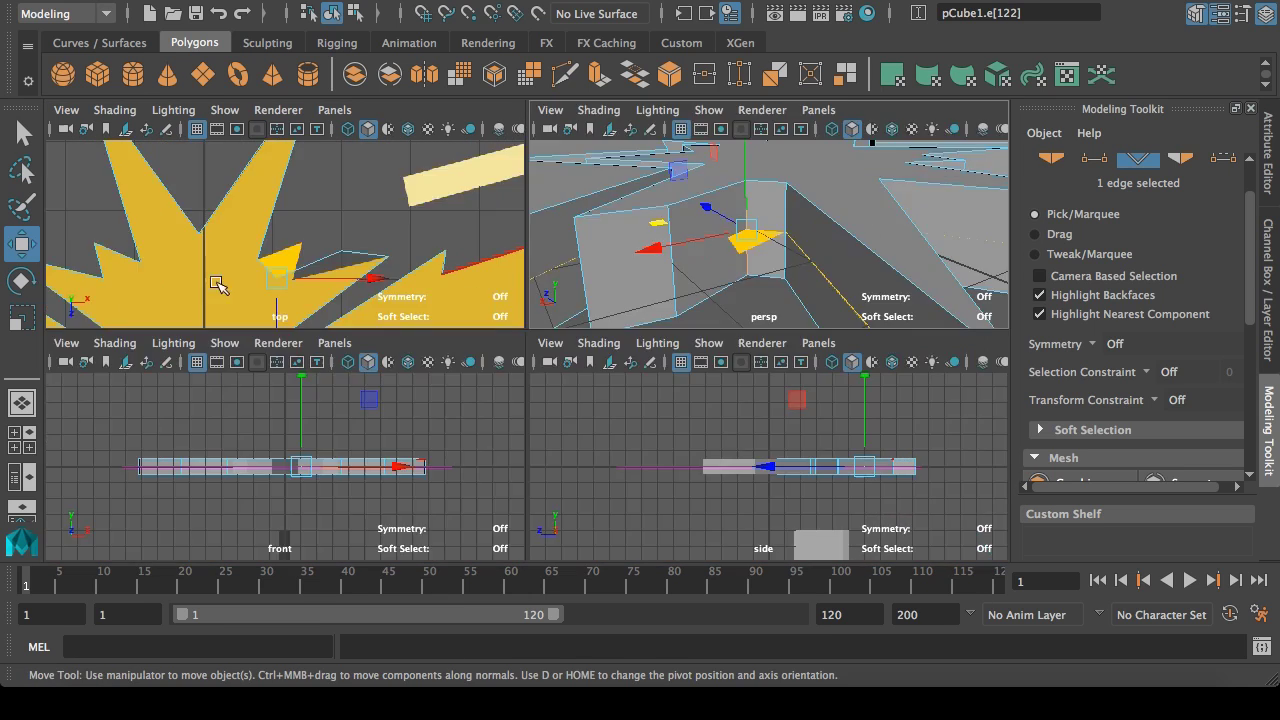
key(space)
drag(608, 516, 621, 445)
Step: Move the last of the new vertical edges to the notch between the short and long +X side spikes
key(space)
click(673, 258)
key(space)
drag(710, 455, 613, 514)
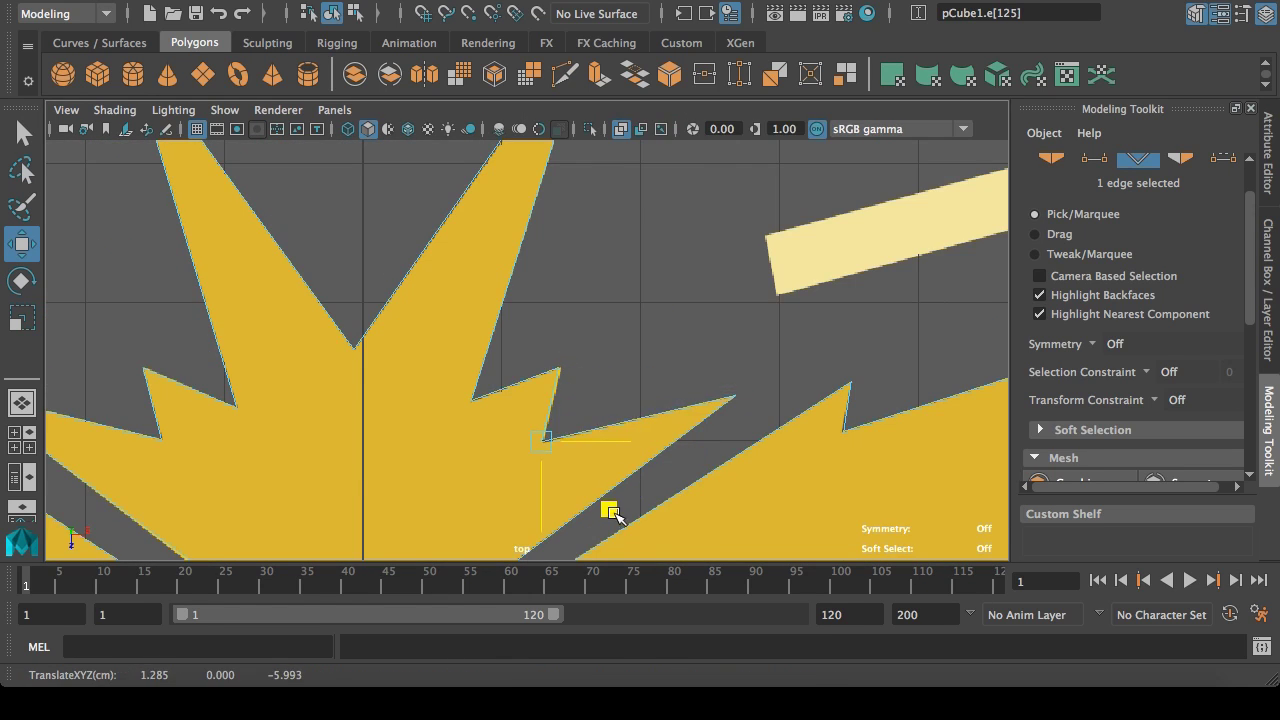
Step: Reselect the short +X spike's tip edge and align it exactly with the spike's point in the reference
alt+right_drag(505, 345, 774, 402)
key(space)
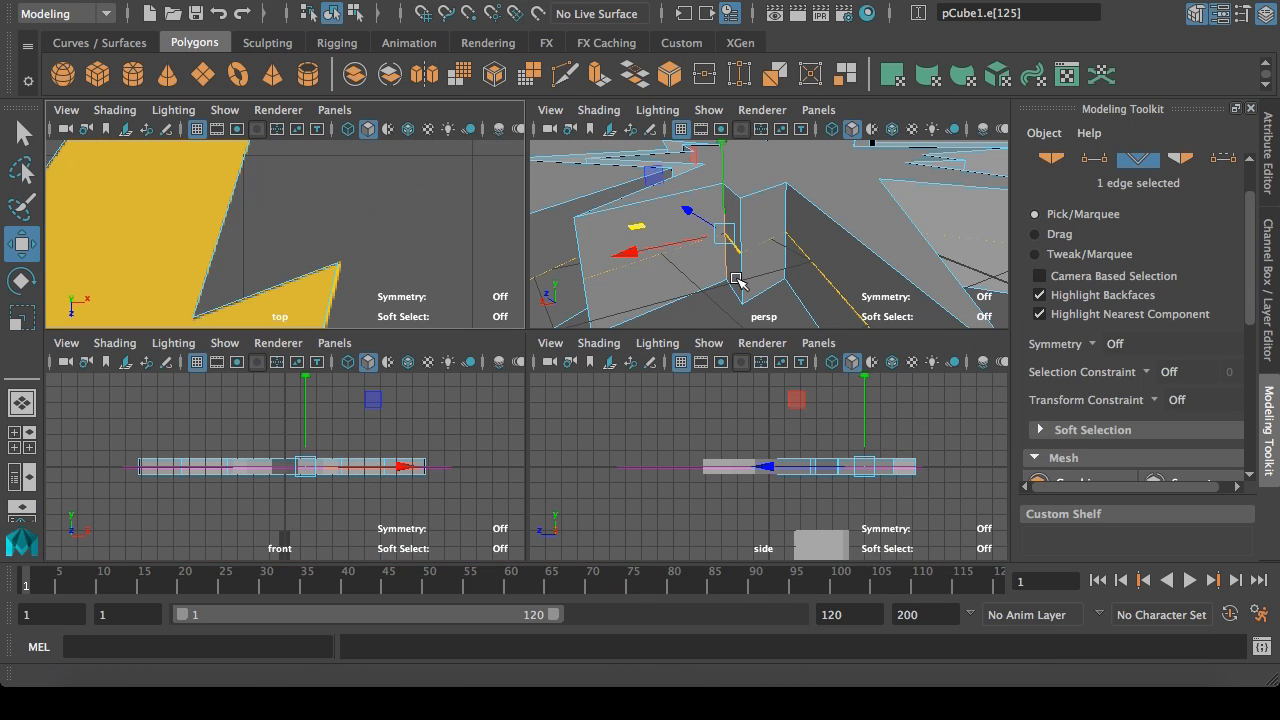
click(738, 280)
key(space)
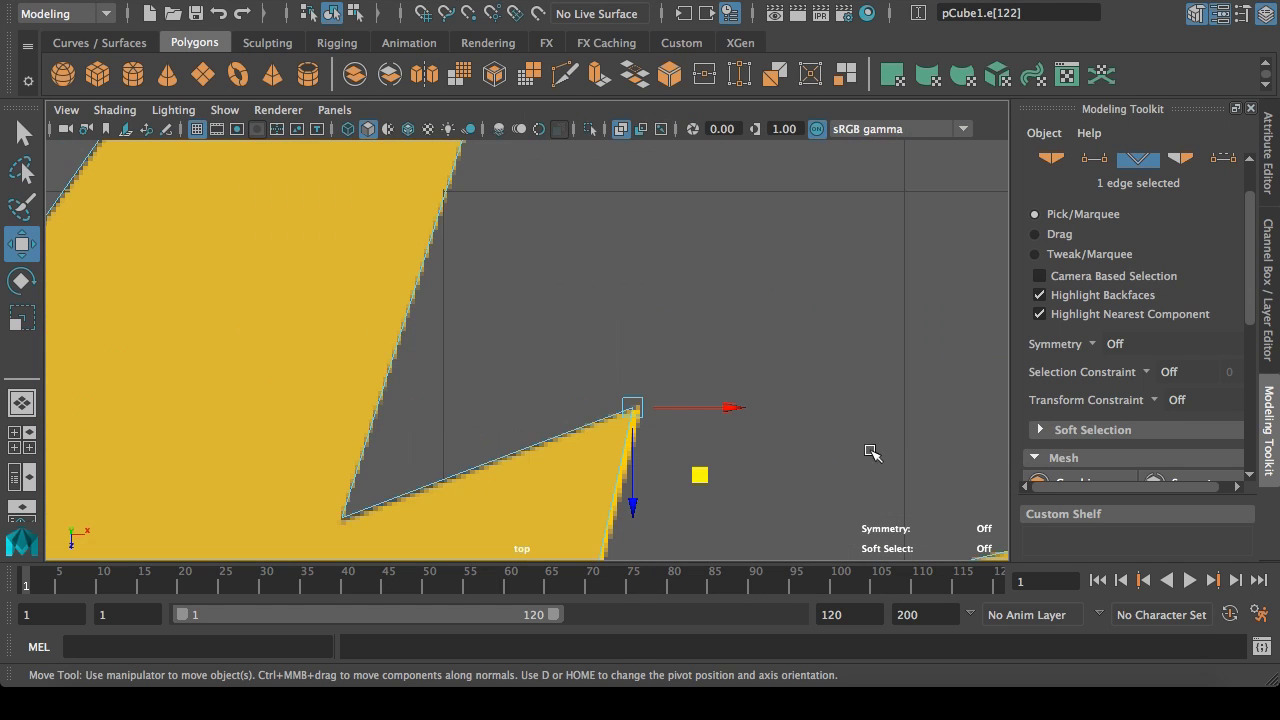
scroll(790, 435, up, 2)
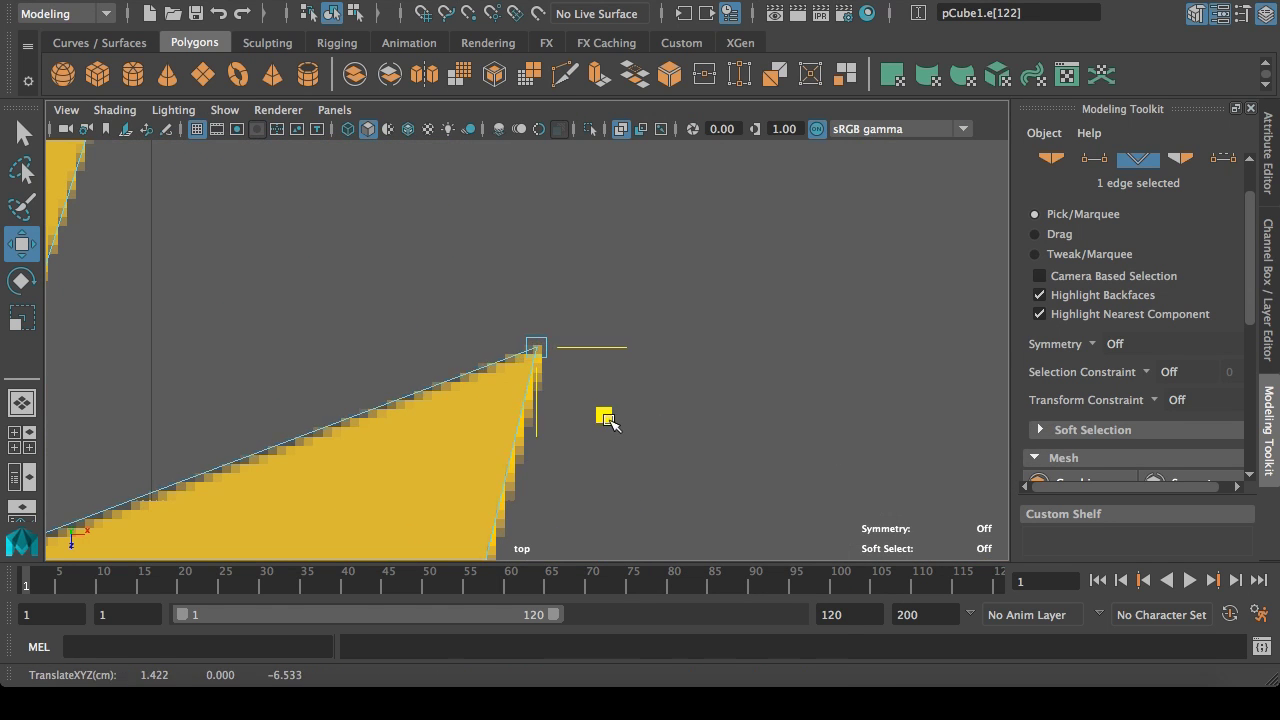
key(space)
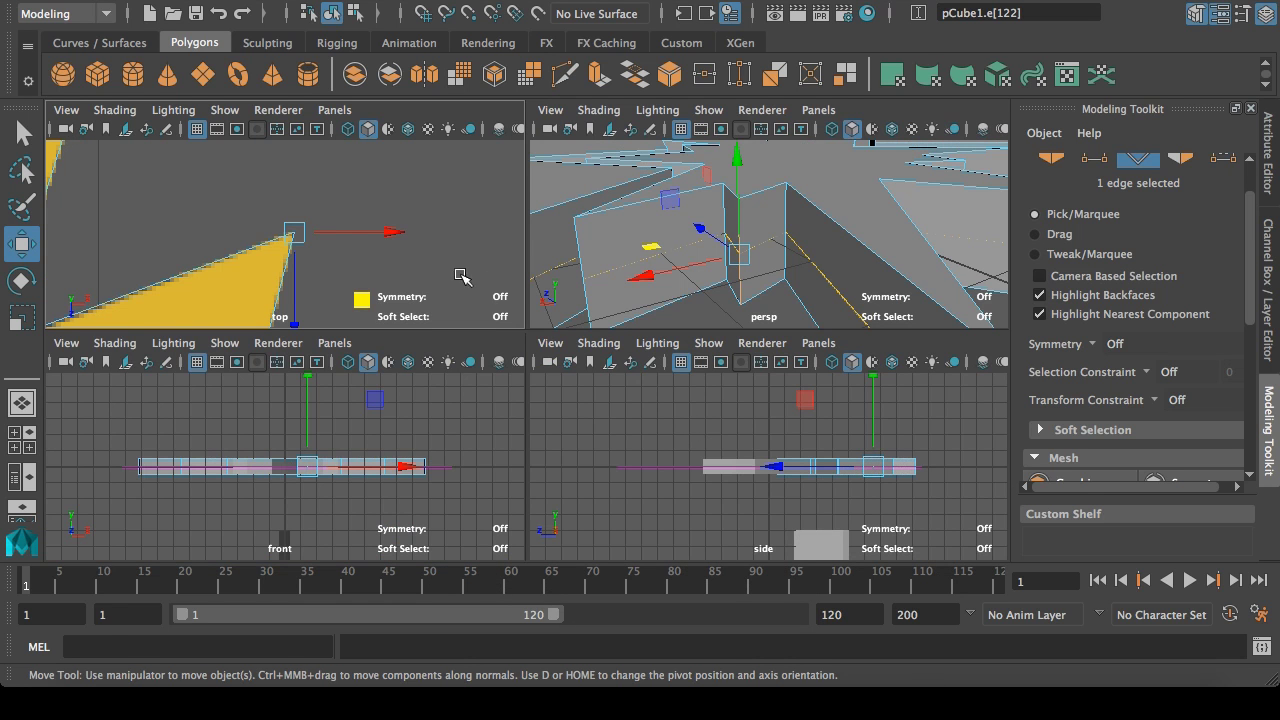
key(space)
Step: Turn off X-Ray display and switch the head and wings mesh back to Object Mode
scroll(371, 414, down, 3)
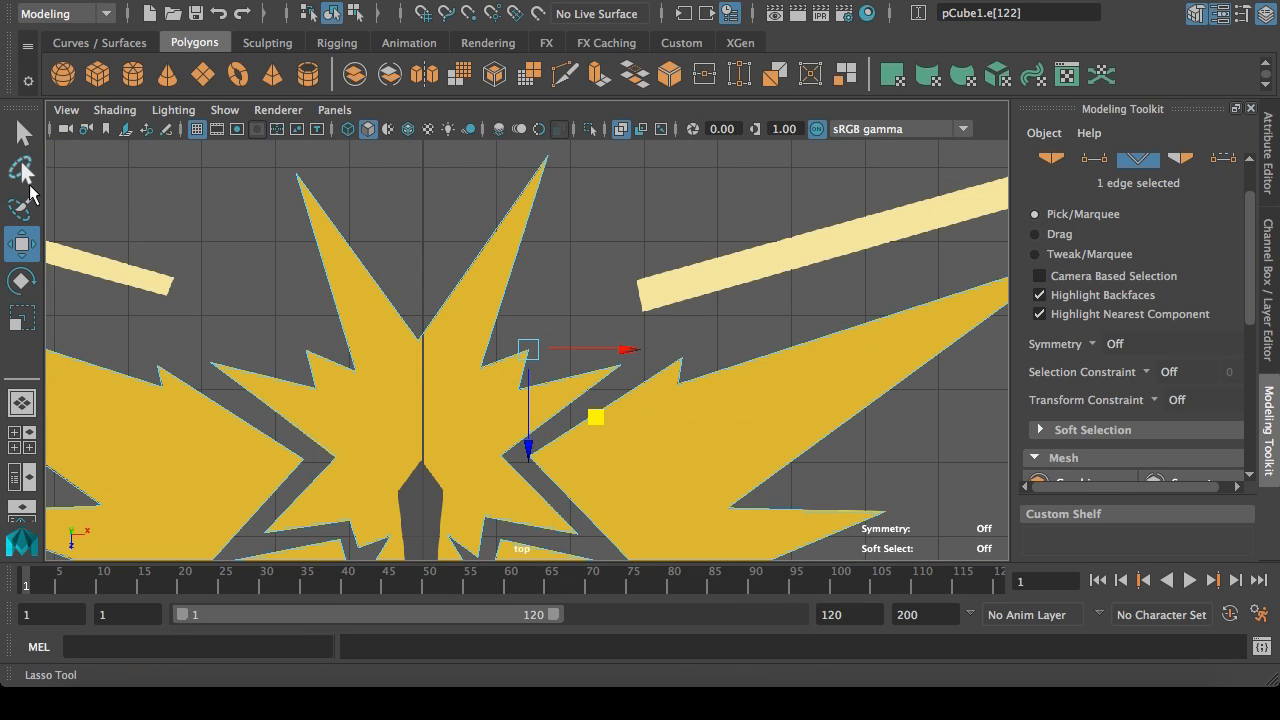
alt+middle_drag(238, 358, 512, 288)
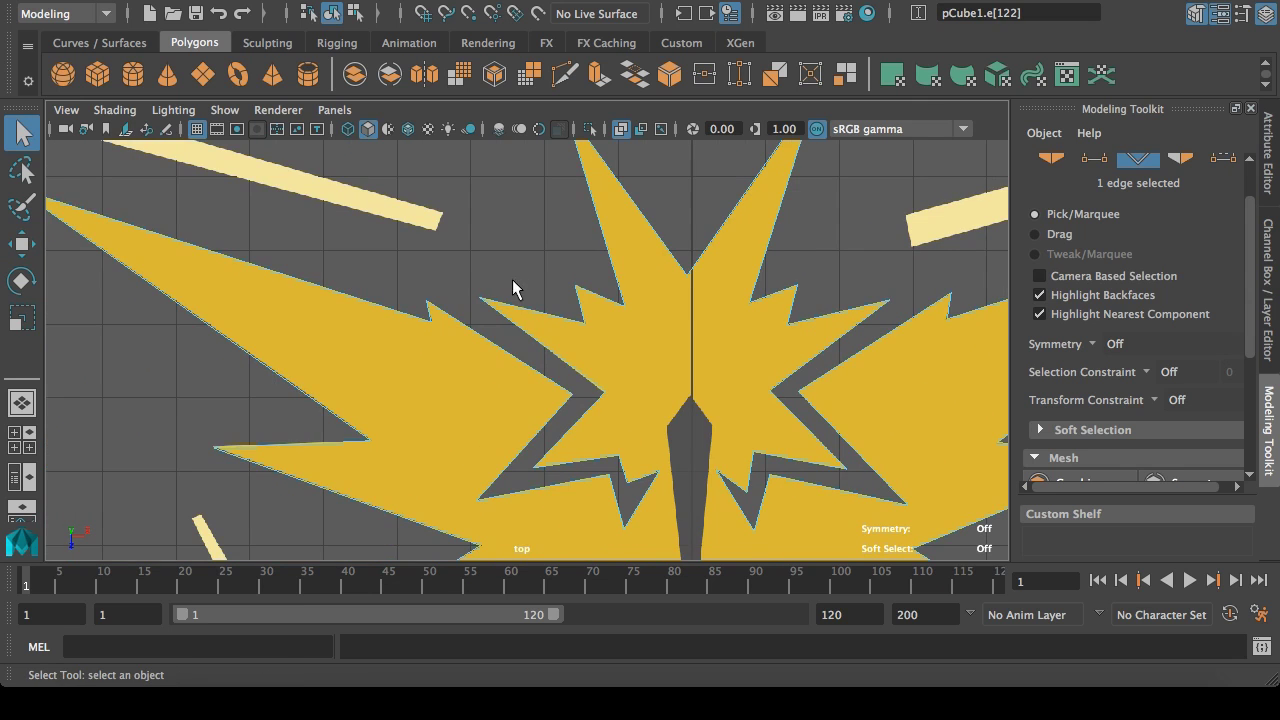
click(623, 131)
scroll(705, 318, down, 5)
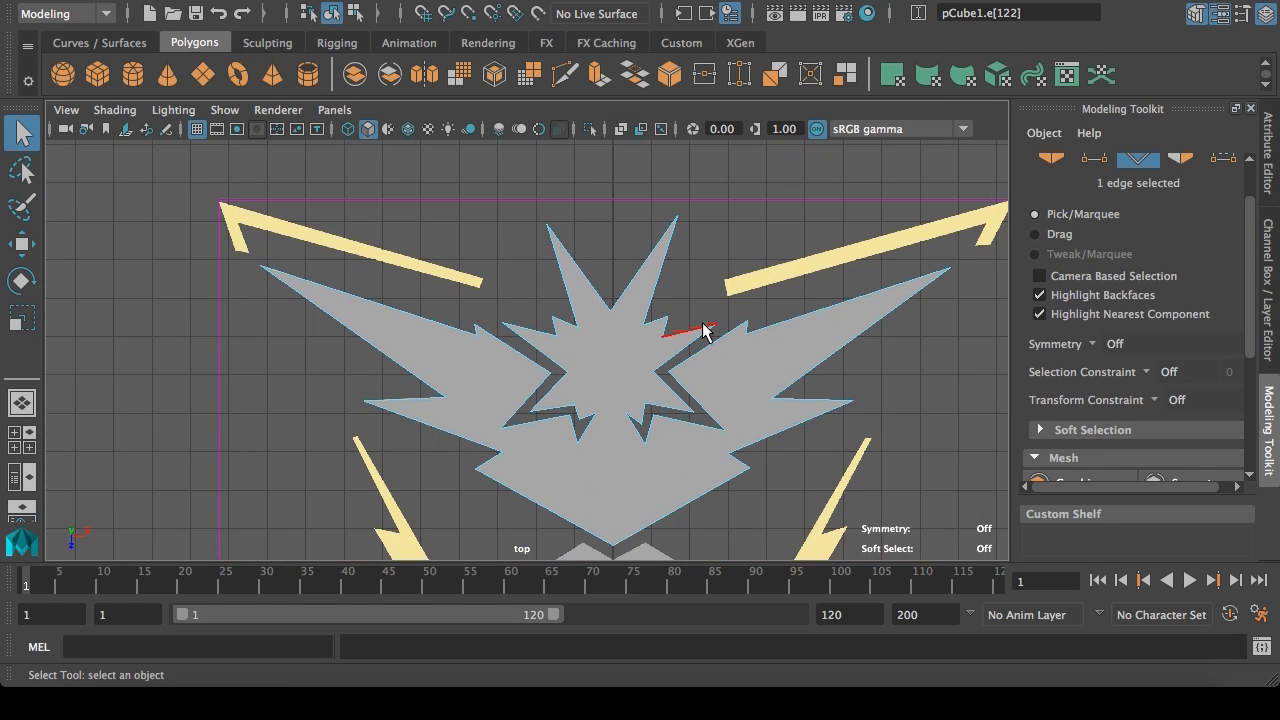
mouse_move(746, 453)
alt+middle_down()
mouse_move(746, 434)
mouse_move(633, 368)
alt+middle_up()
right_drag(510, 178, 512, 368)
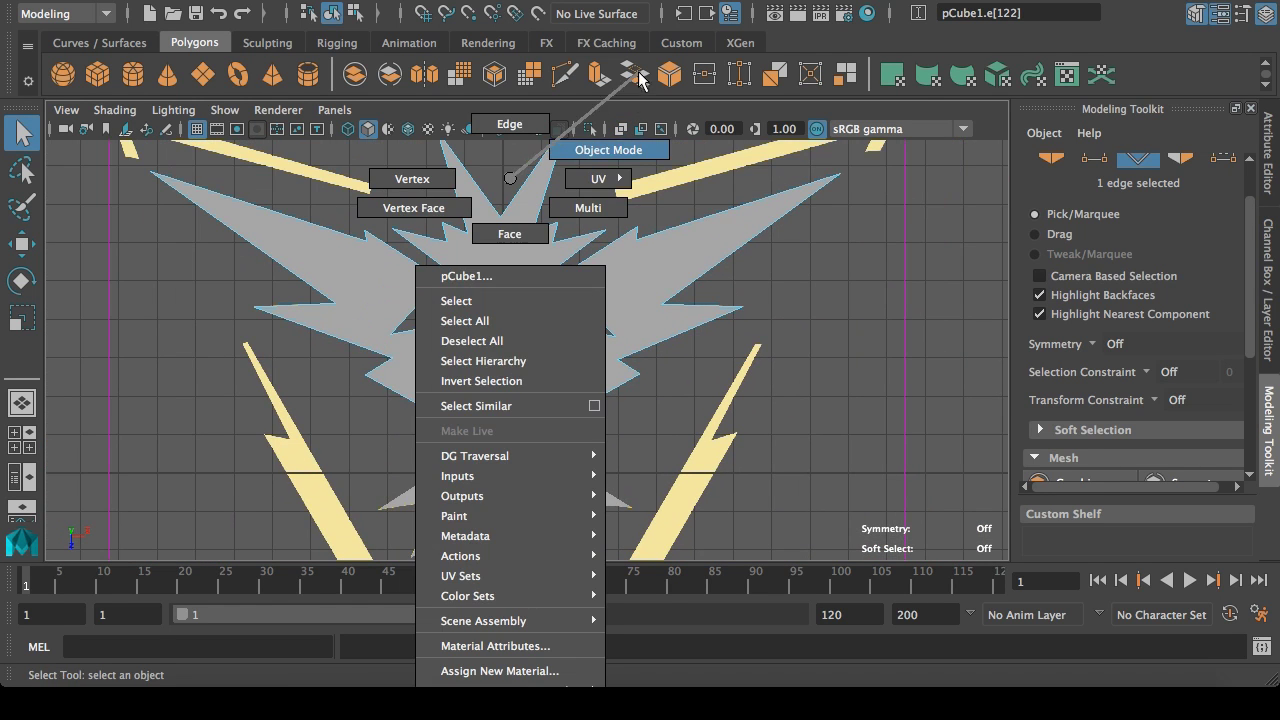
right_drag(615, 162, 612, 158)
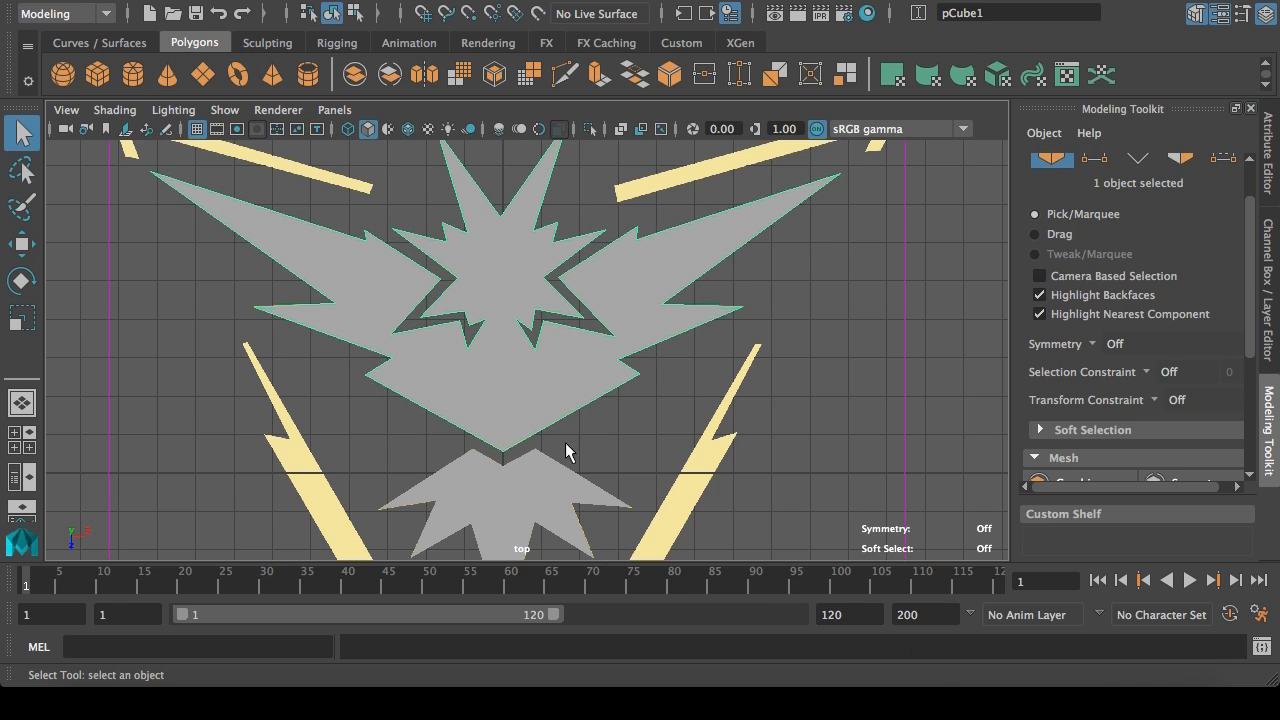
Step: Rename the head and wings mesh to body in the Outliner, and put the Outliner away
click(1128, 700)
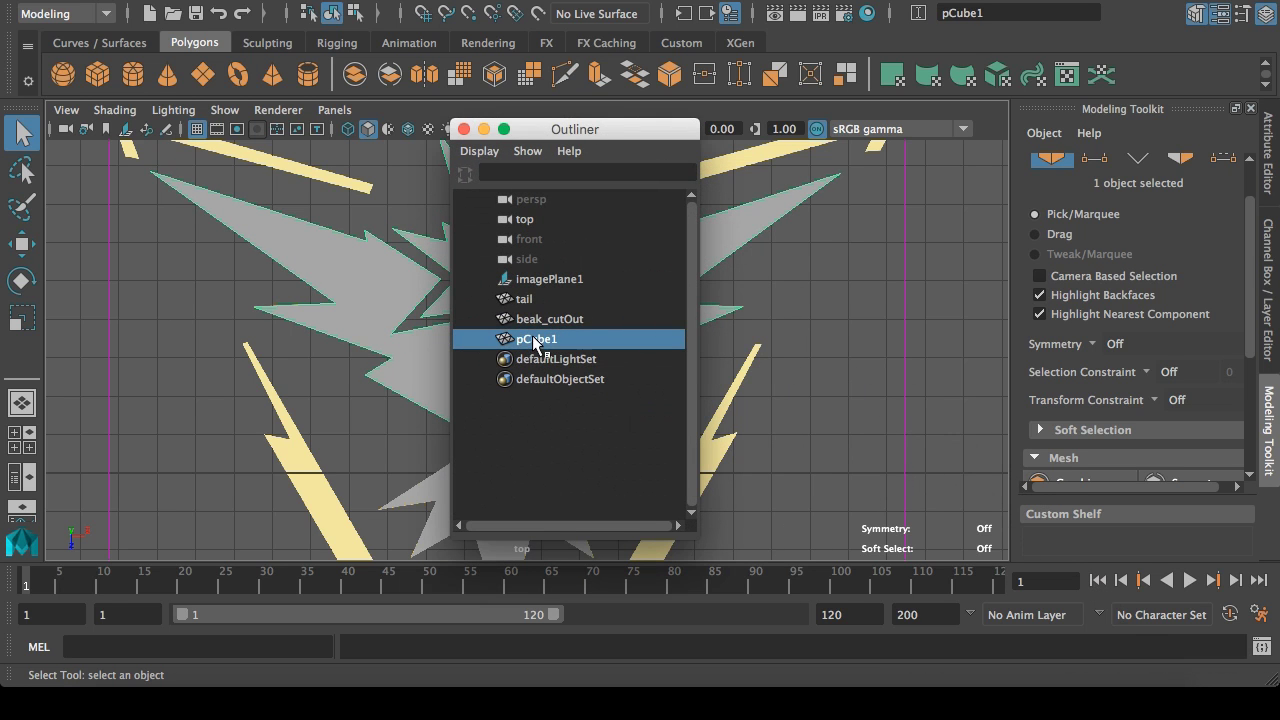
double_click(535, 340)
text(body)
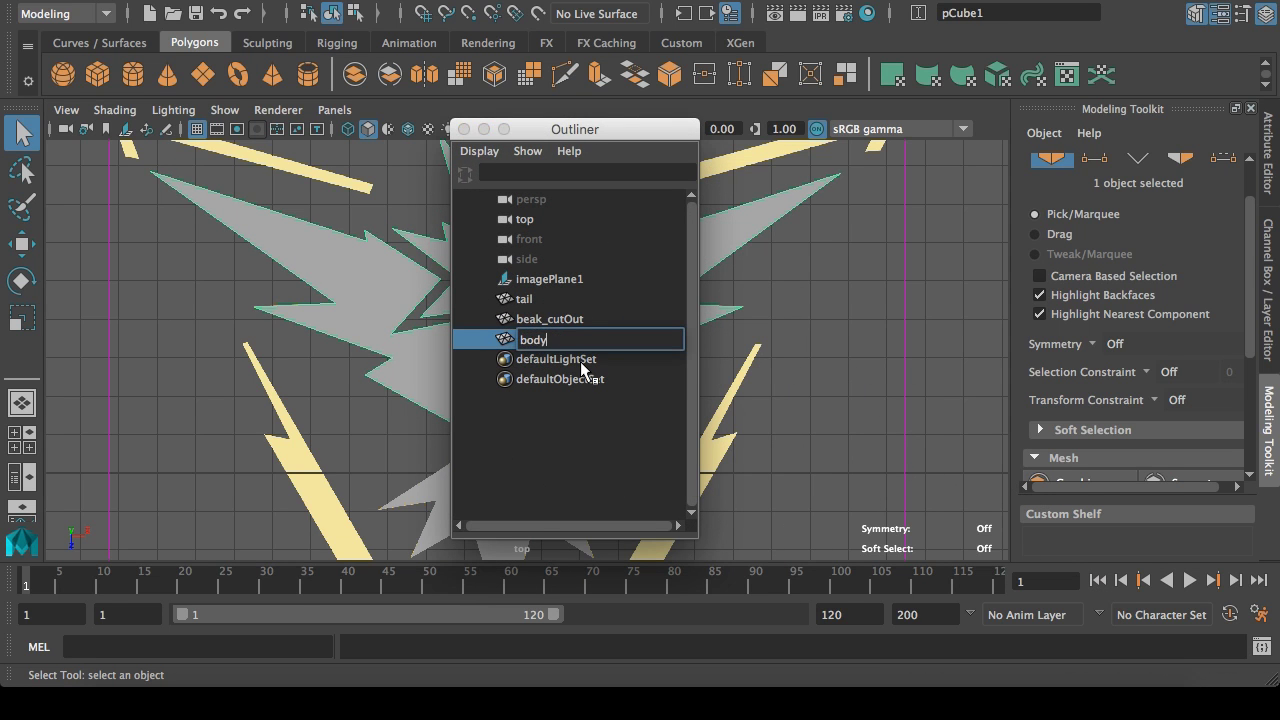
key(Return)
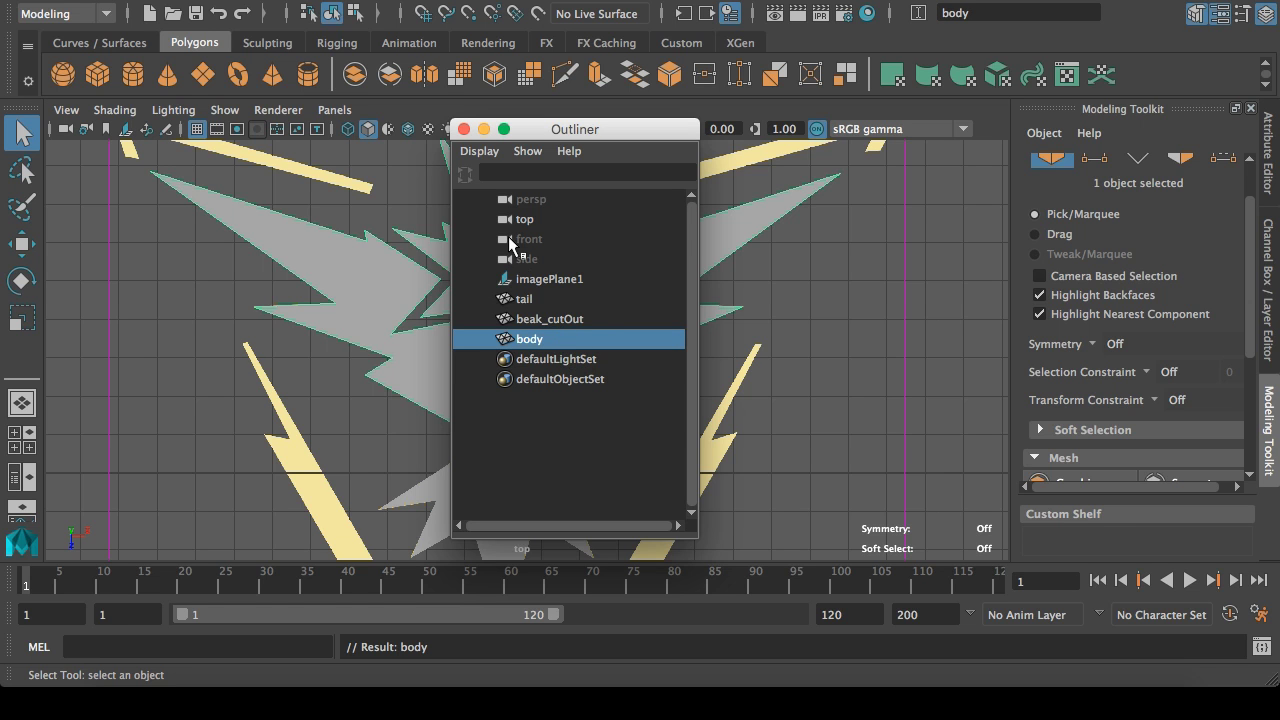
click(484, 129)
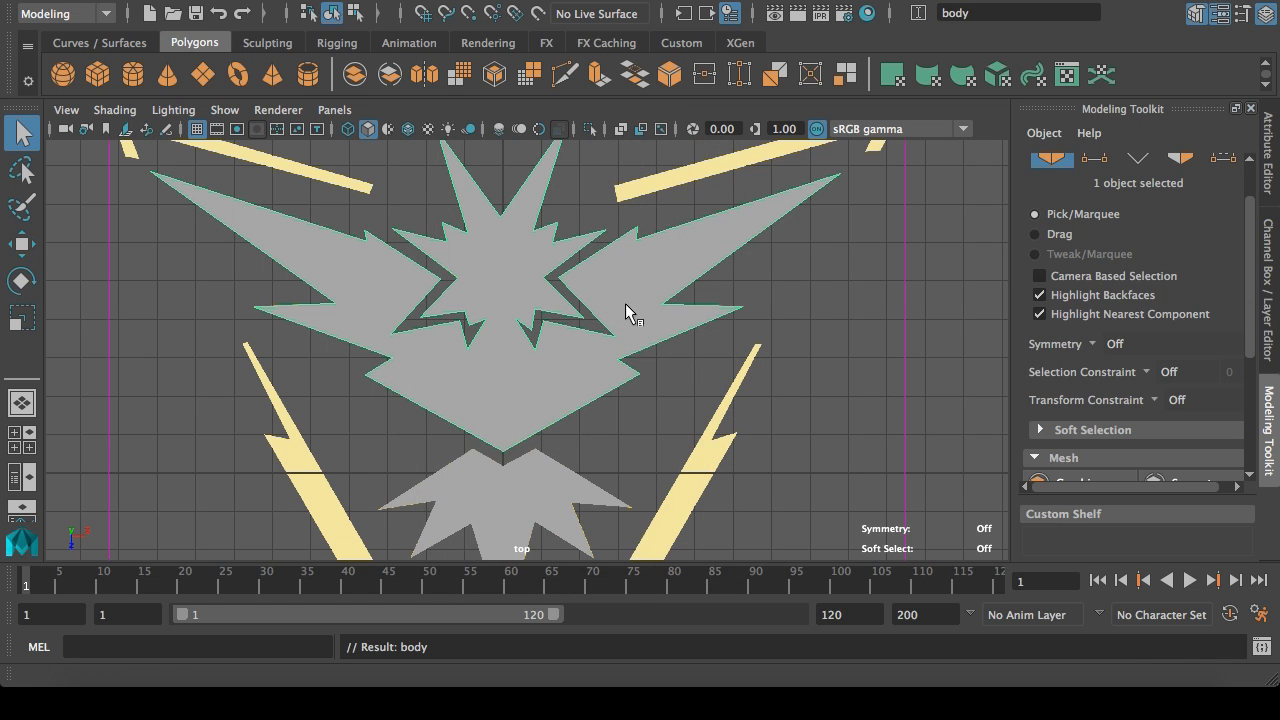
Step: Examine the body and tail meshes against the reference in the top and perspective views
alt+middle_drag(622, 317, 712, 346)
scroll(621, 284, down, 1)
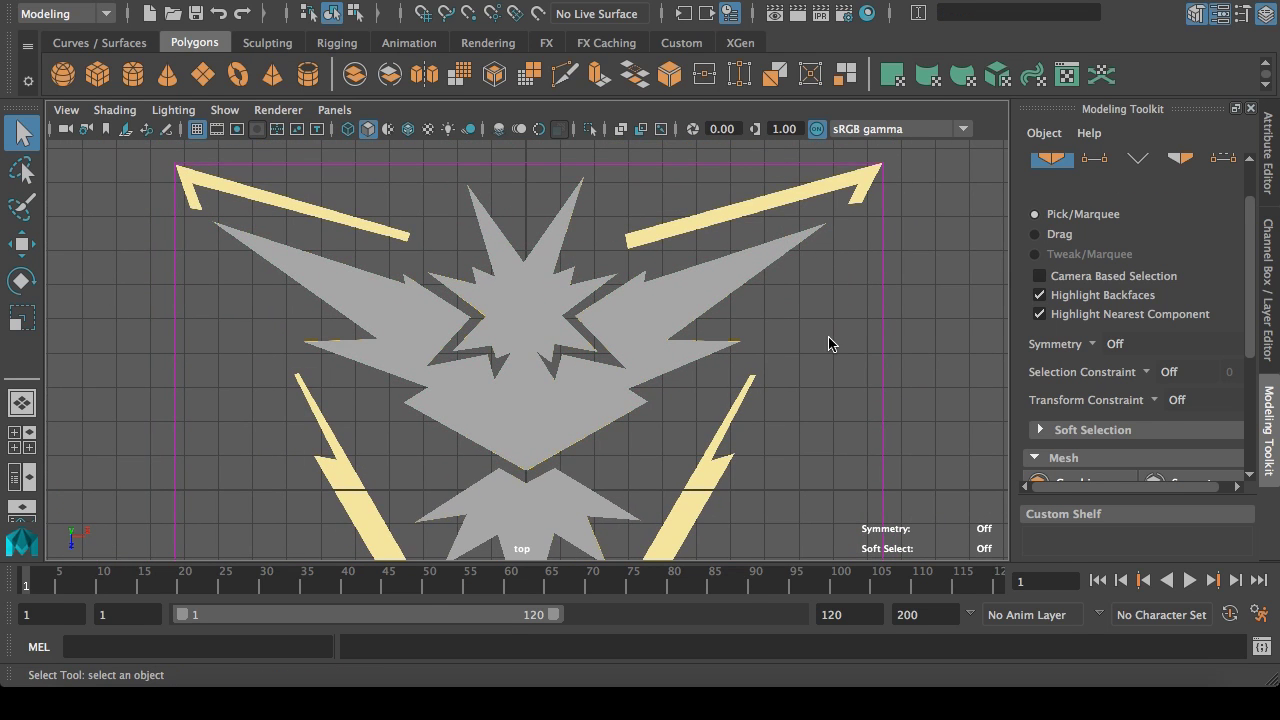
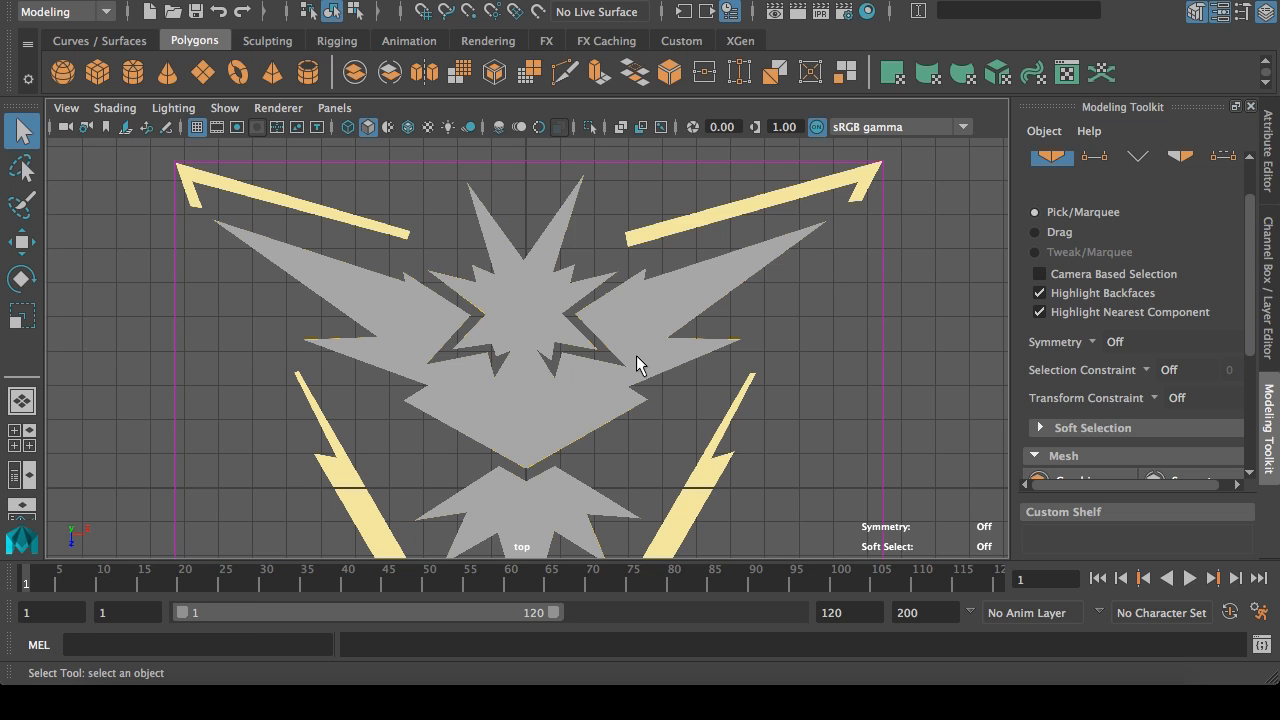
mouse_move(531, 387)
alt+middle_down()
mouse_move(517, 363)
mouse_move(589, 263)
mouse_move(533, 394)
alt+middle_up()
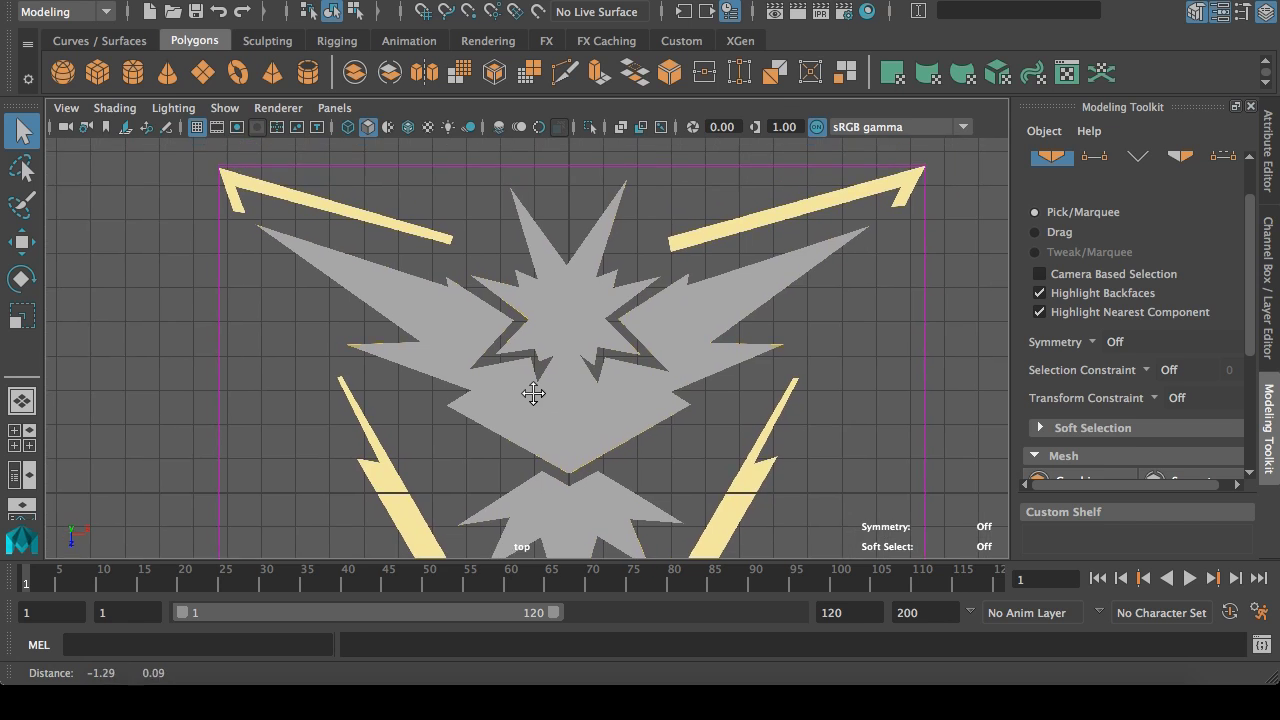
key(space)
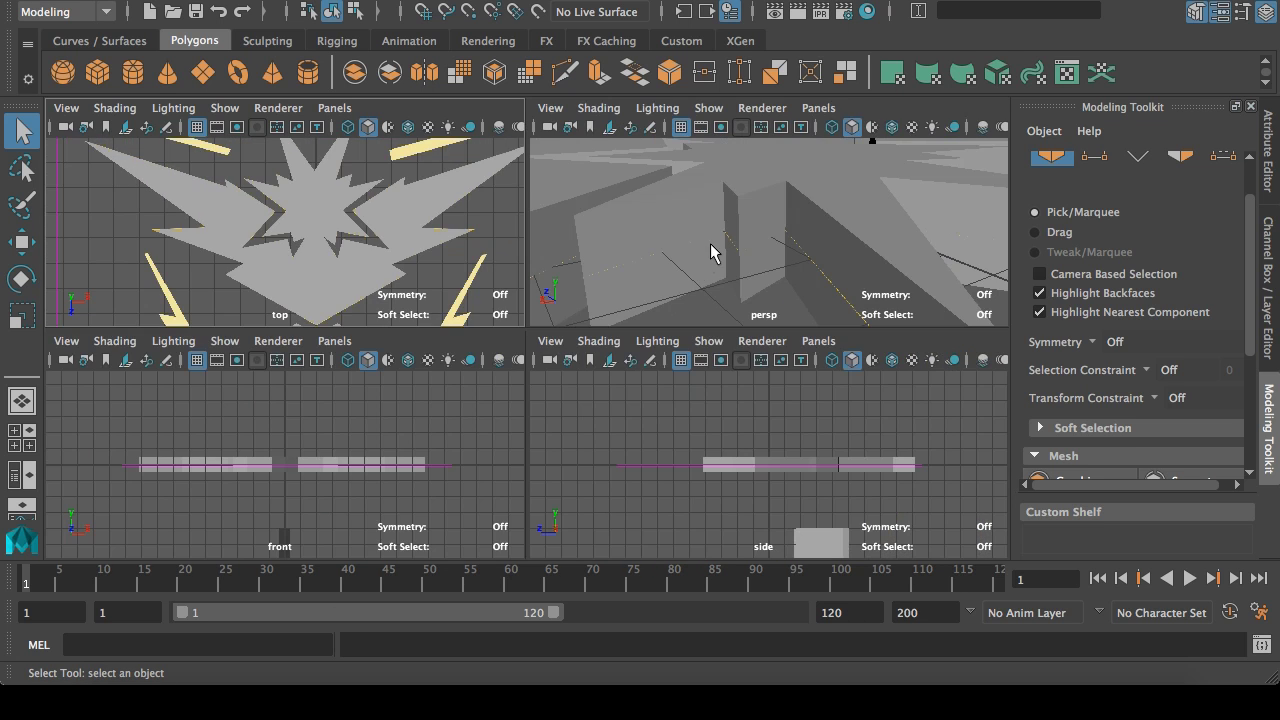
key(space)
mouse_move(453, 360)
alt+mouse_down()
mouse_move(620, 371)
mouse_move(743, 400)
mouse_move(325, 383)
mouse_move(489, 423)
mouse_move(623, 377)
mouse_move(680, 320)
mouse_move(682, 262)
mouse_move(640, 240)
mouse_move(394, 357)
mouse_move(440, 368)
alt+mouse_up()
alt+middle_drag(535, 398, 588, 313)
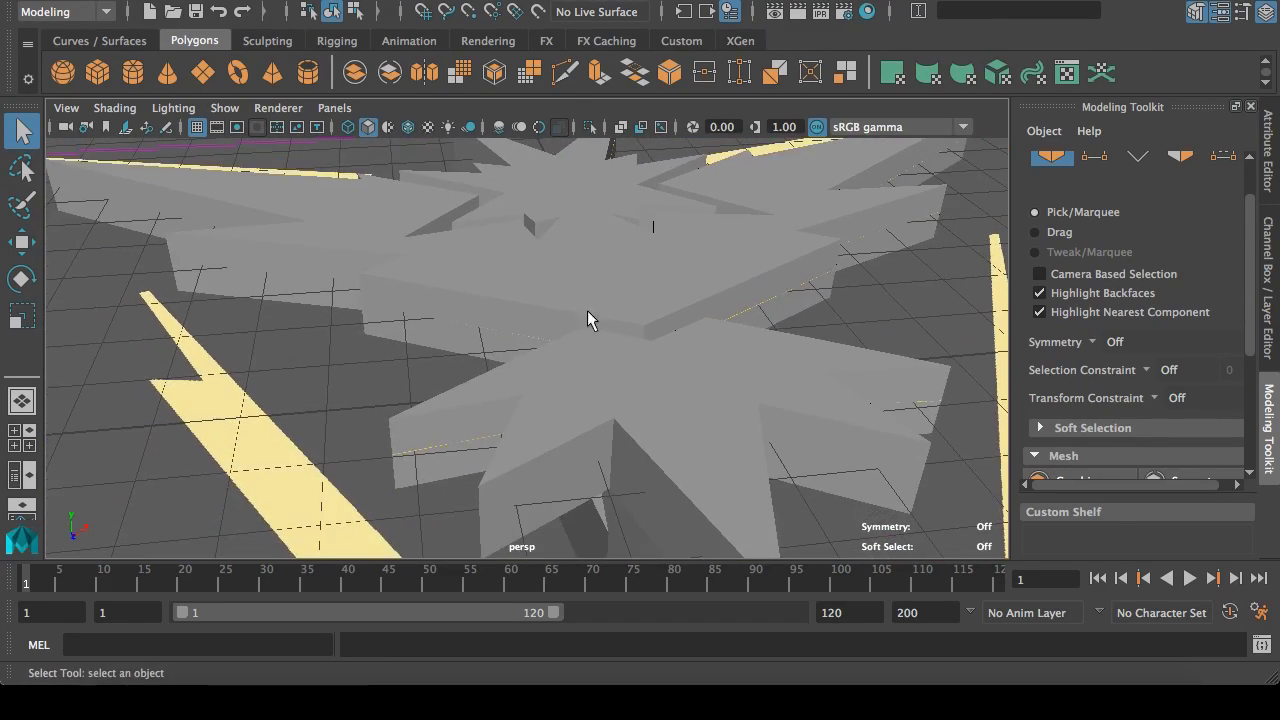
alt+drag(578, 403, 633, 416)
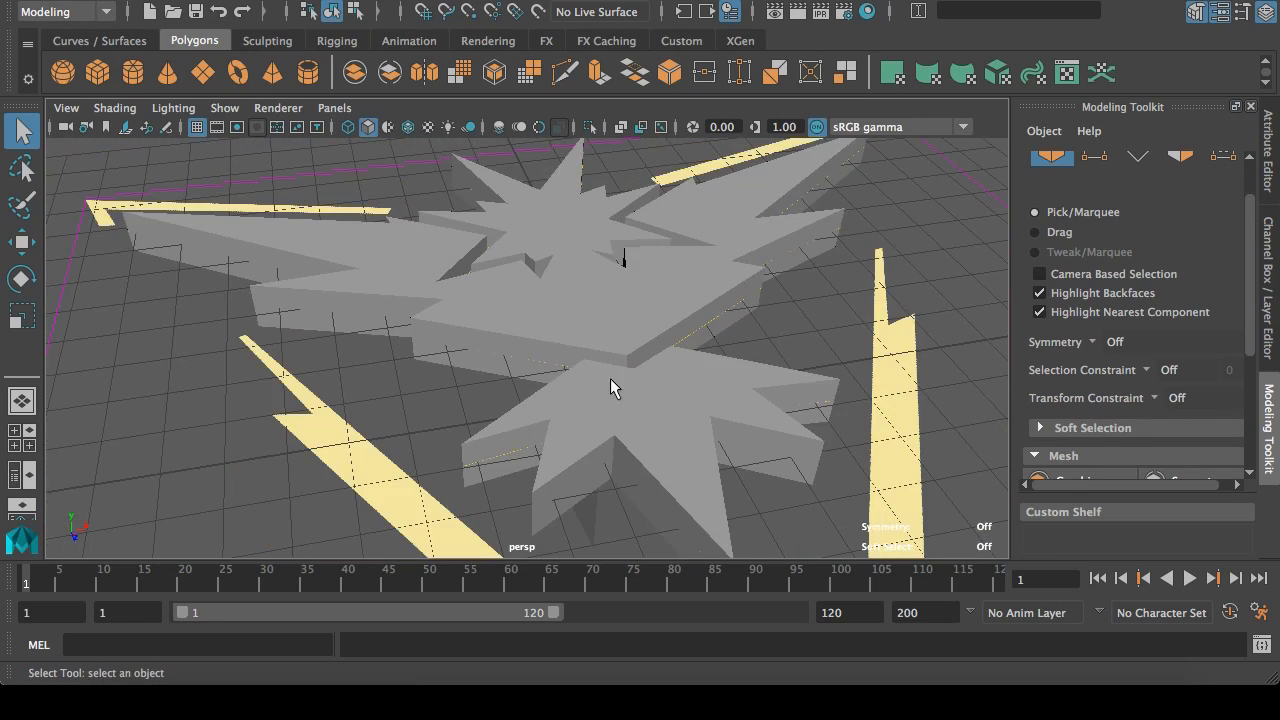
key(space)
key(space)
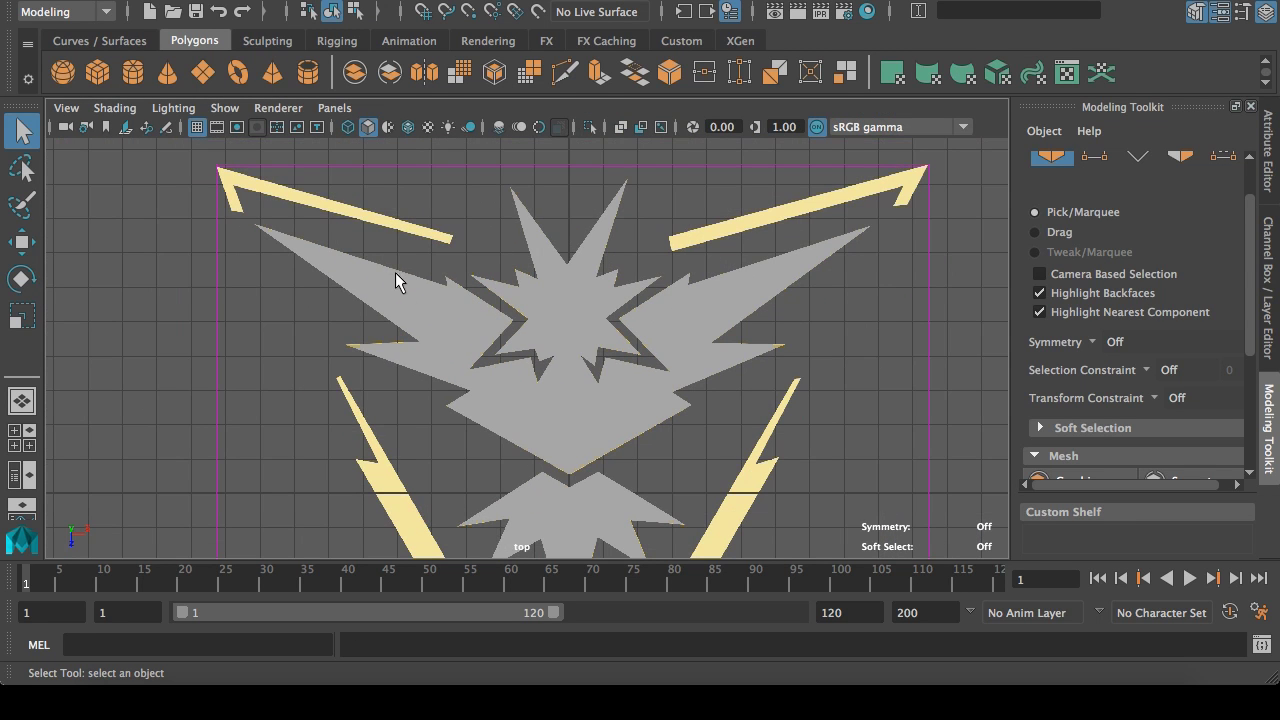
Step: Create a polygon cube and move it about -5.5 cm in X and -0.6 cm in Z, onto the lower -X lightning bolt
alt+middle_drag(555, 456, 520, 375)
scroll(520, 375, down, 4)
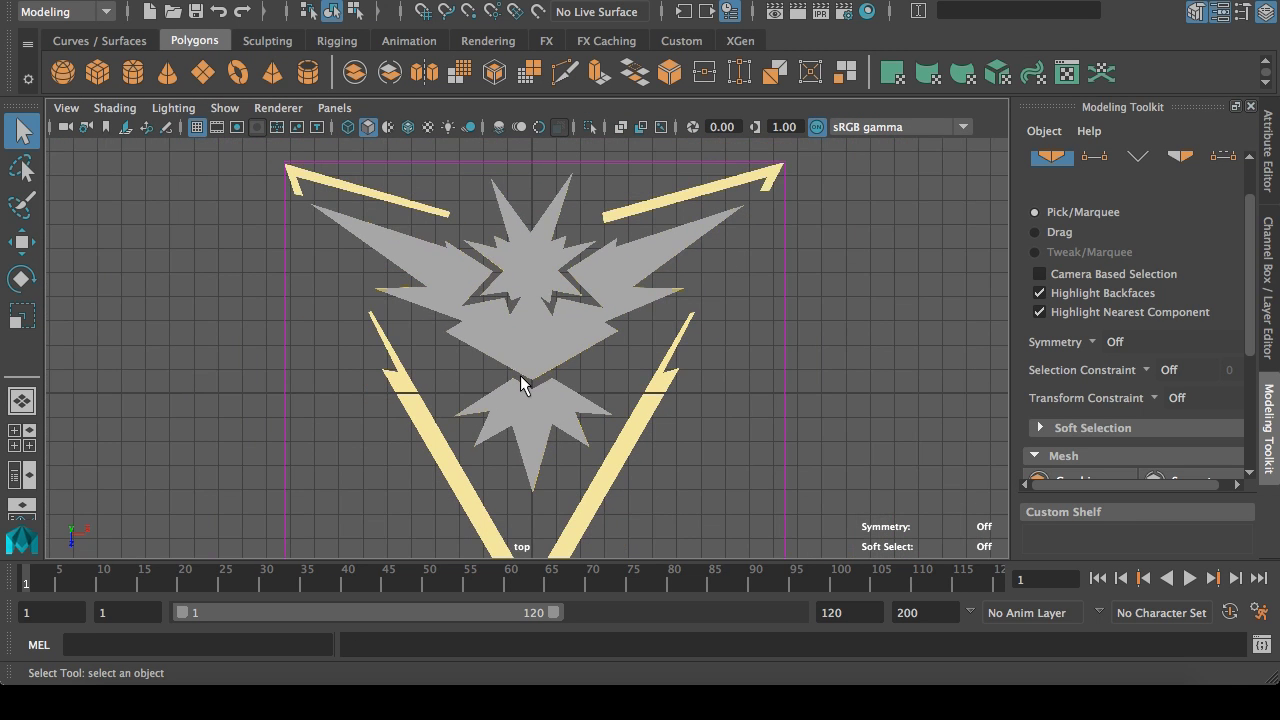
scroll(520, 375, down, 1)
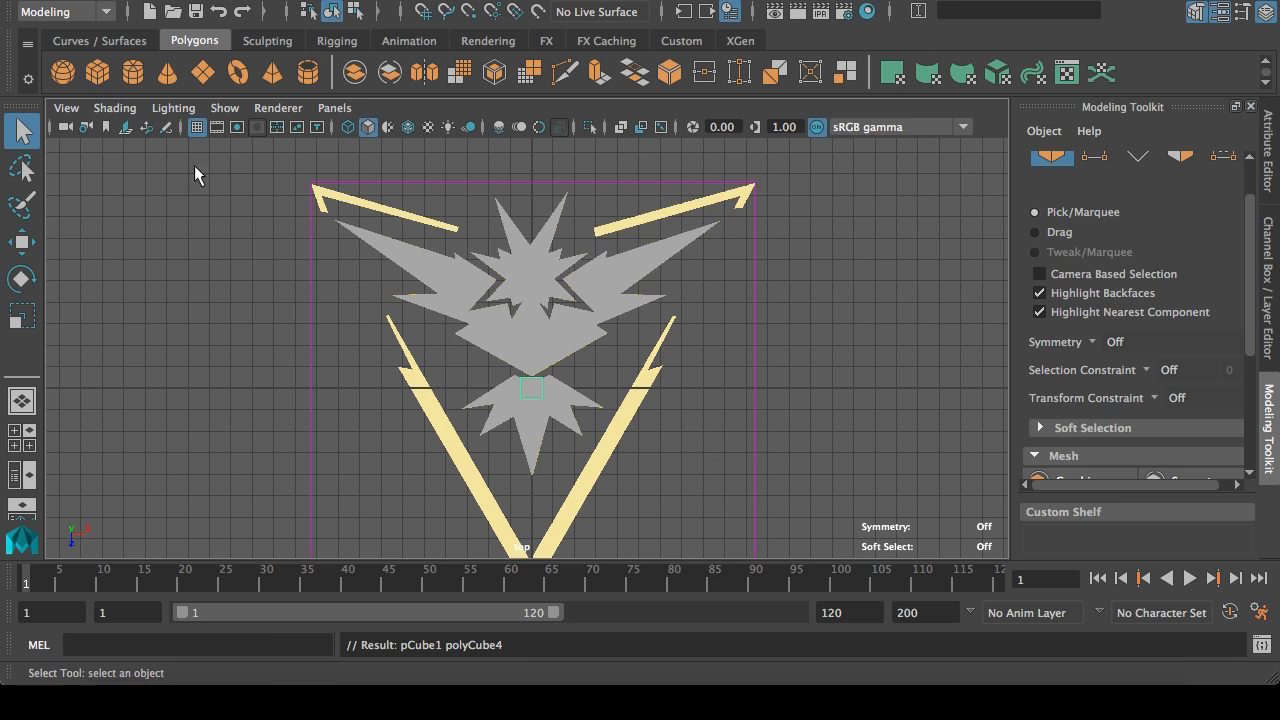
click(23, 242)
middle_drag(594, 483, 566, 463)
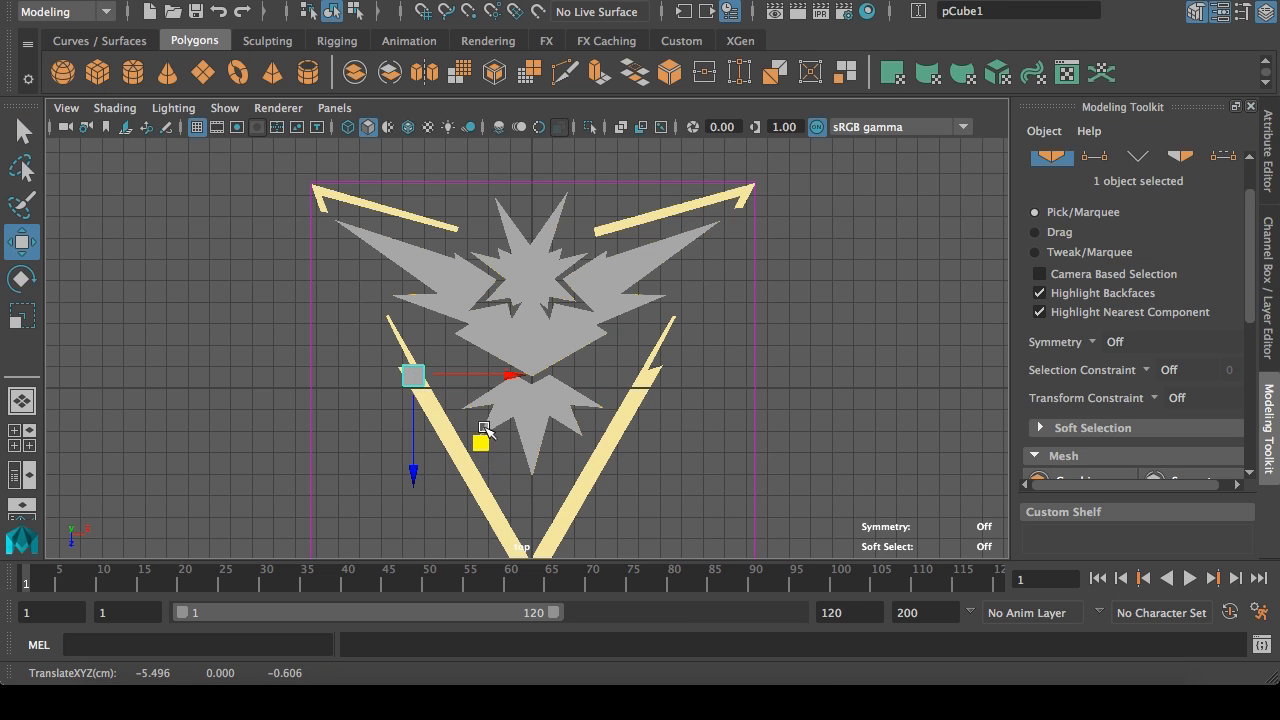
Step: Switch the new cube to edge selection and move its vertical edge at the -X, -Z corner to the lightning bolt's barb tip
key(f)
scroll(480, 418, down, 5)
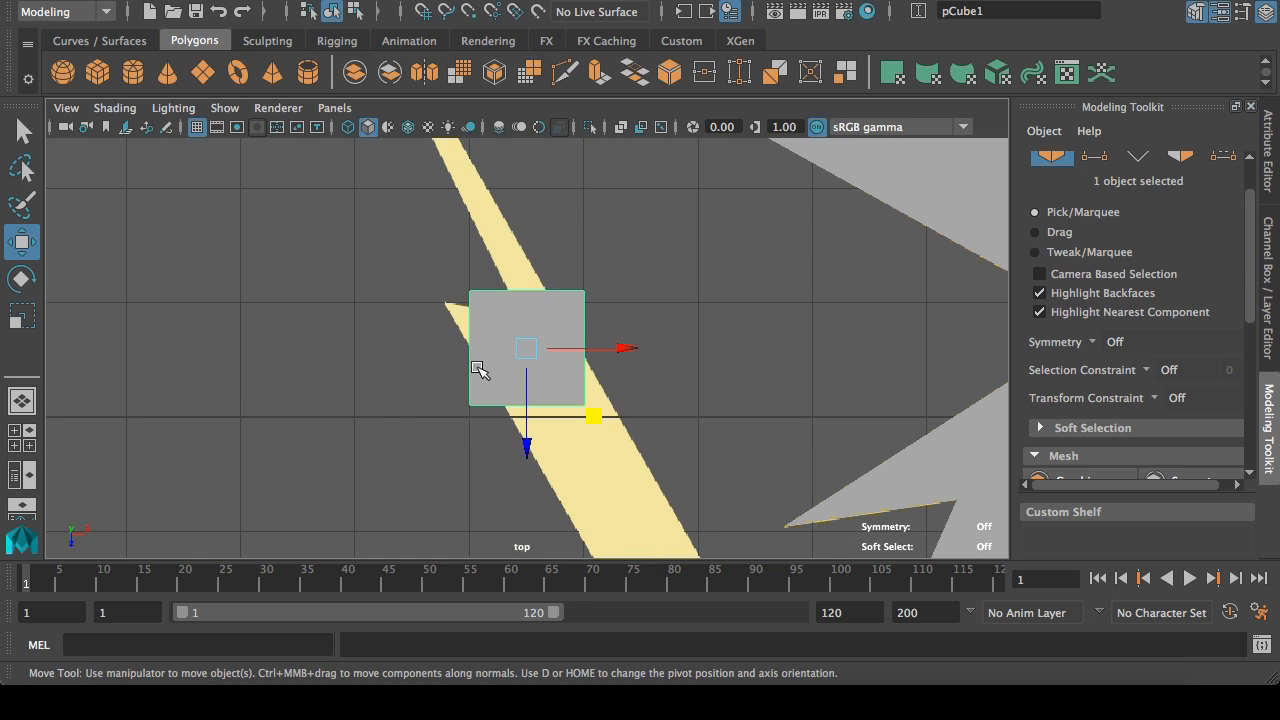
right_drag(478, 369, 478, 317)
right_drag(470, 160, 474, 128)
key(space)
key(space)
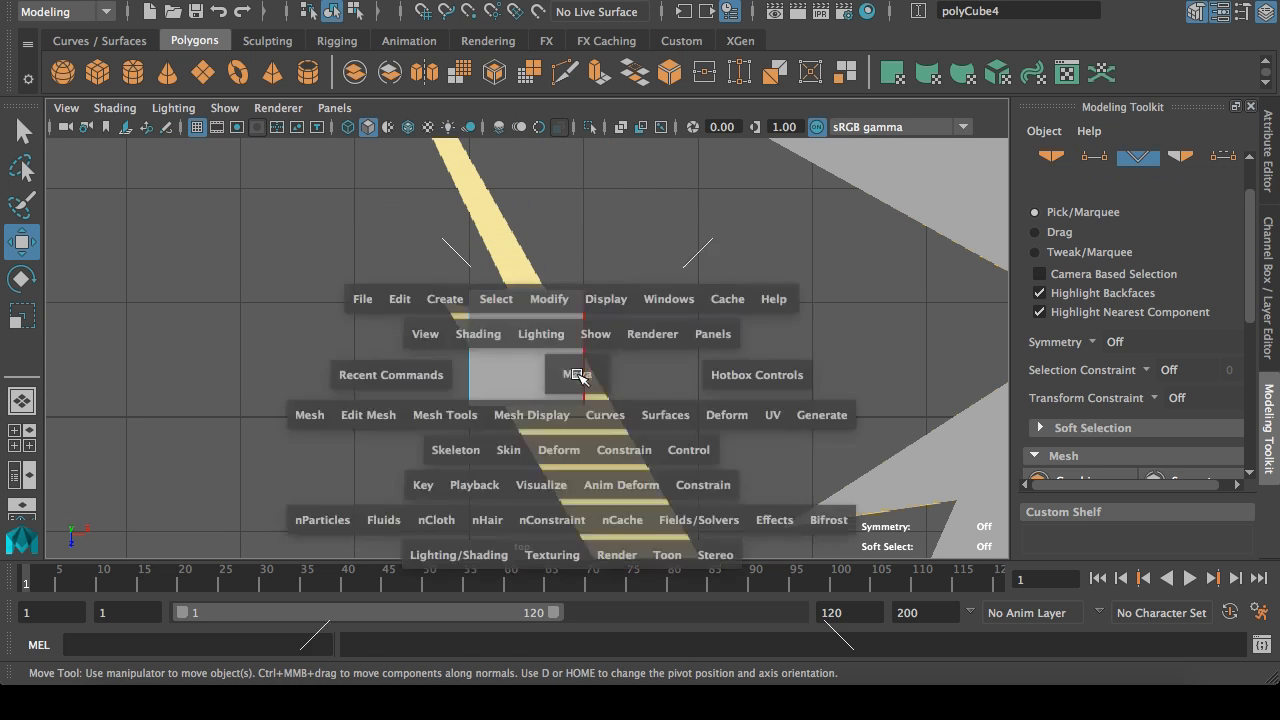
alt+drag(343, 407, 703, 447)
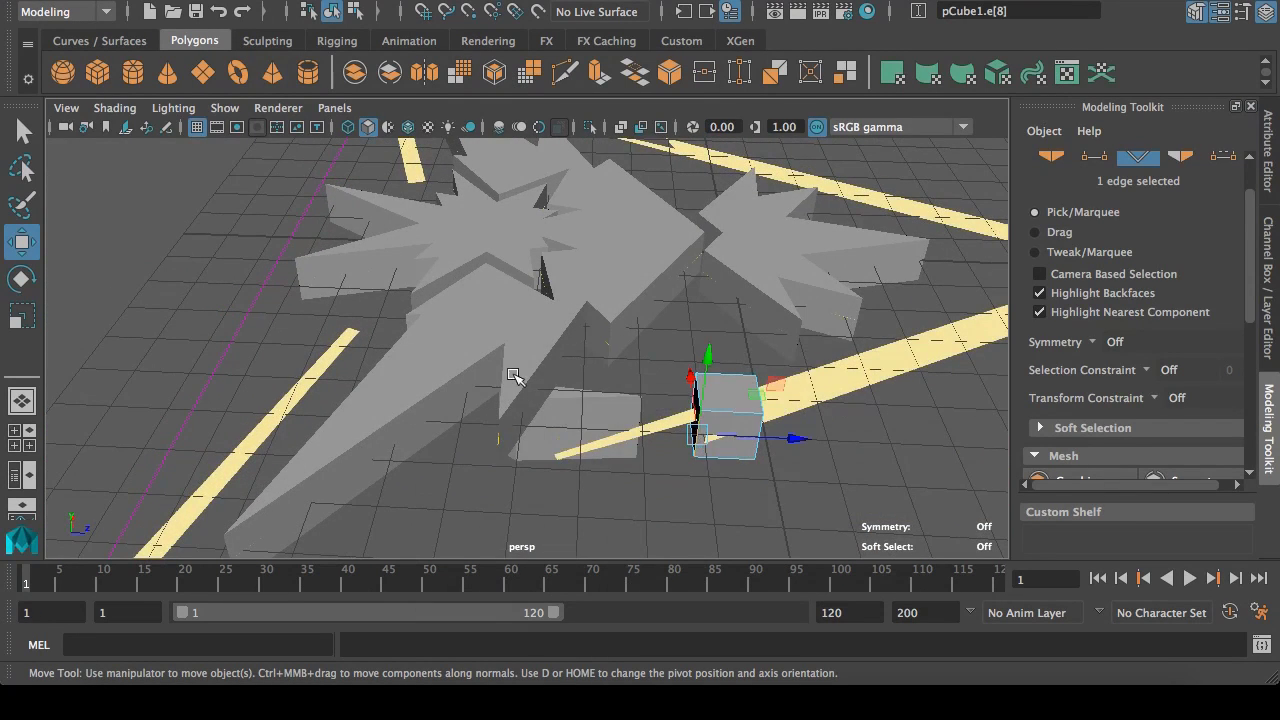
key(space)
key(space)
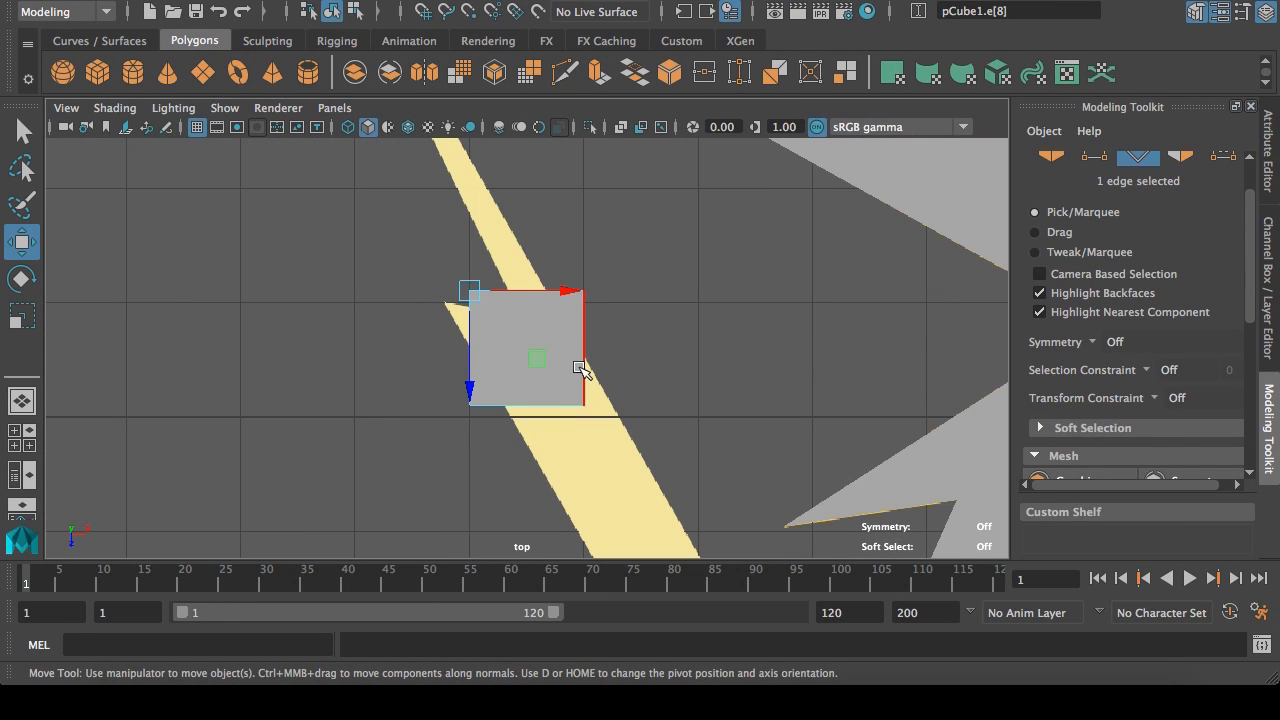
drag(537, 362, 532, 362)
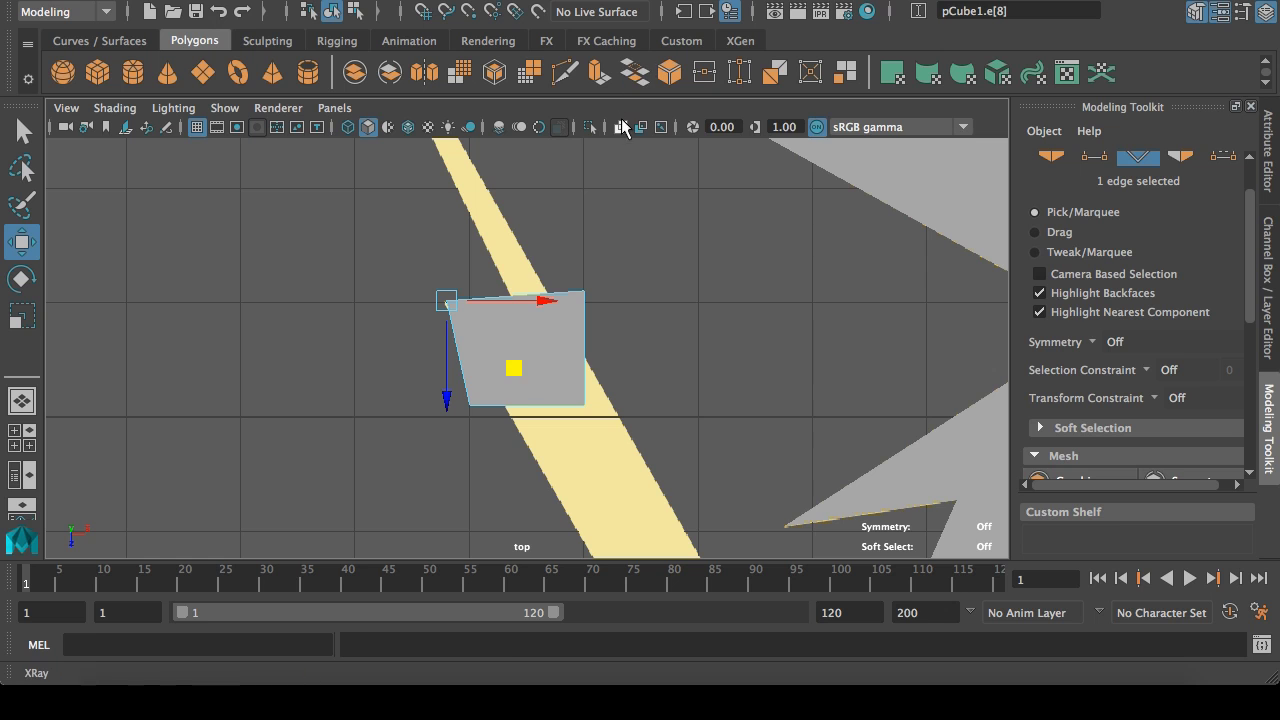
Step: Turn on X-Ray display and align the cube's corner edge precisely with the barb tip of the lightning bolt
click(621, 127)
key(f)
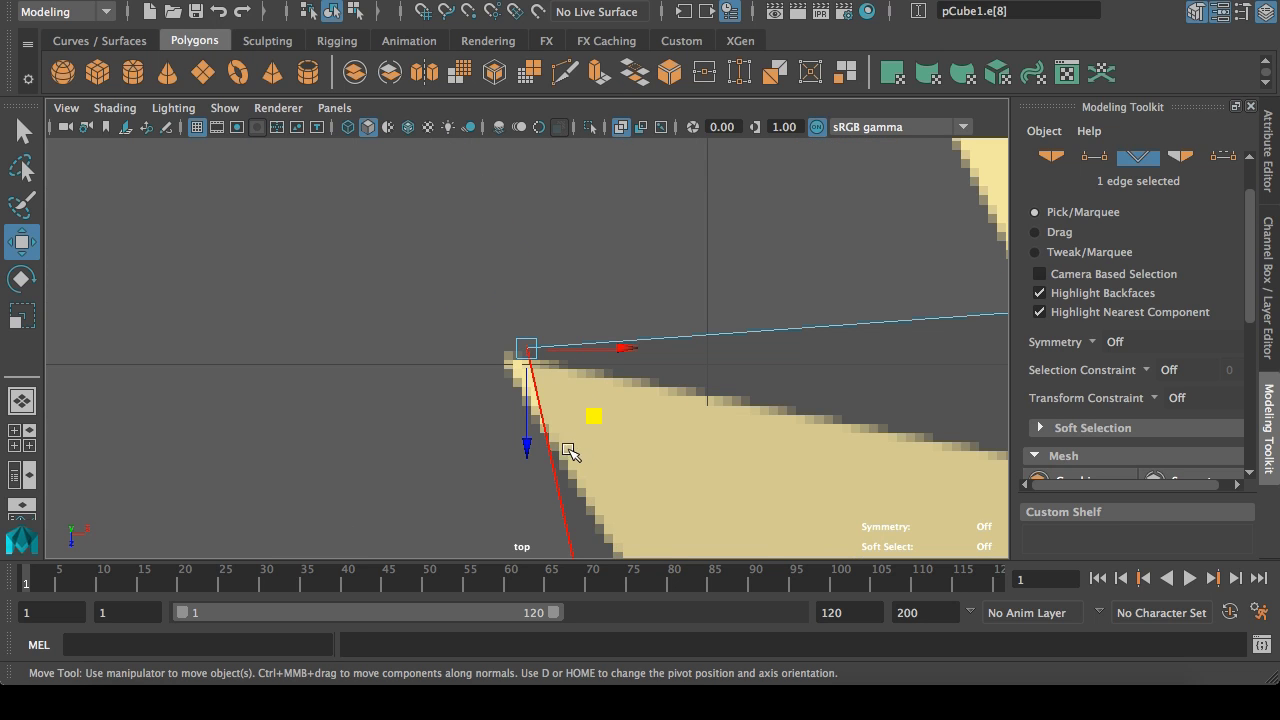
drag(588, 428, 577, 432)
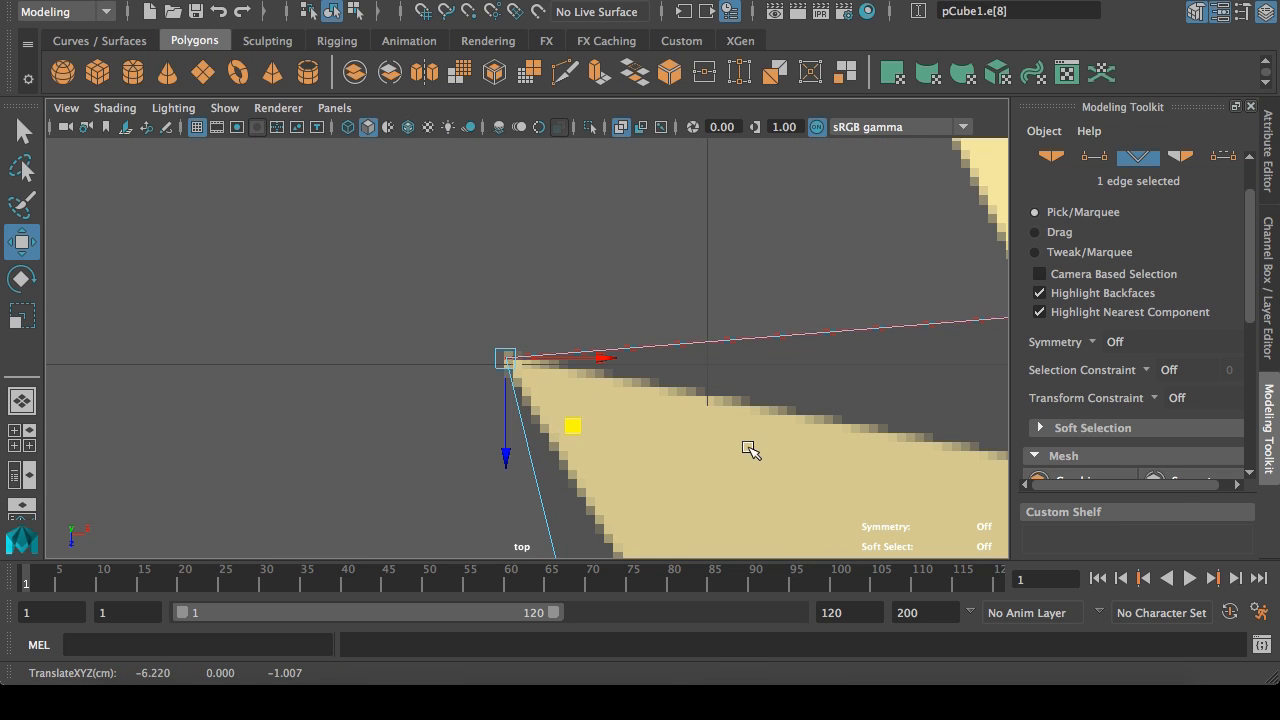
scroll(751, 450, down, 5)
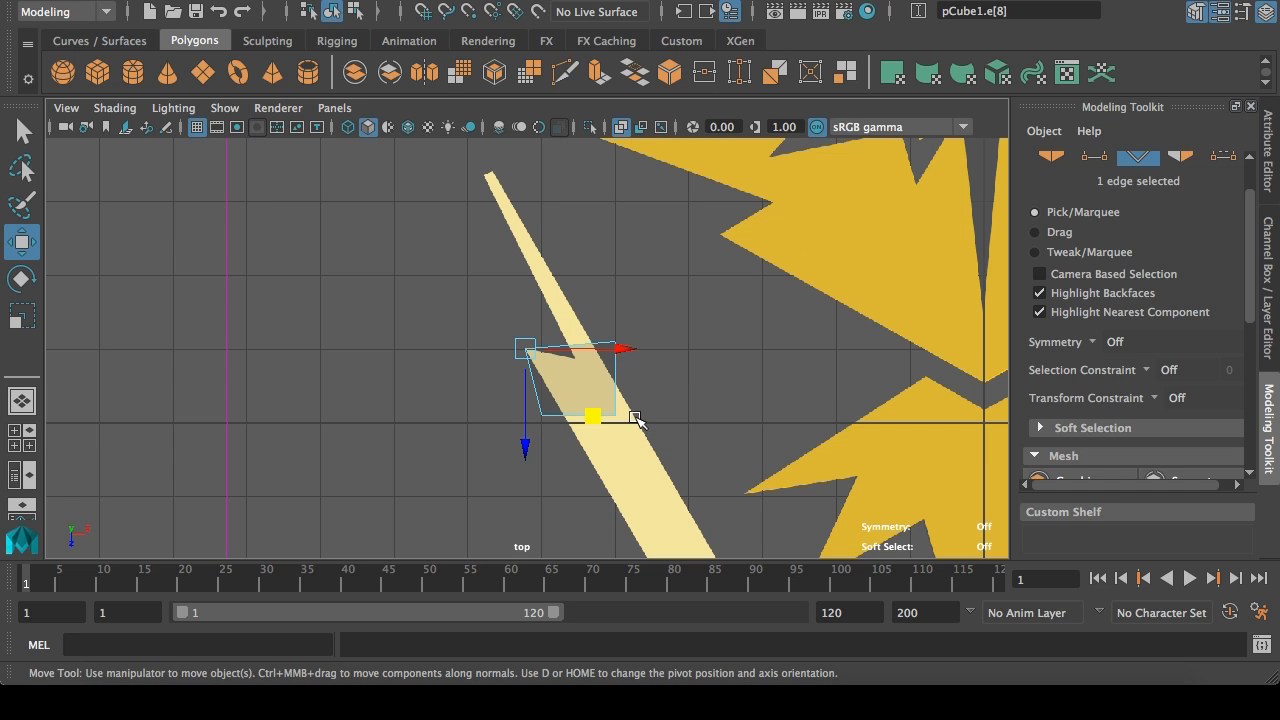
key(space)
key(space)
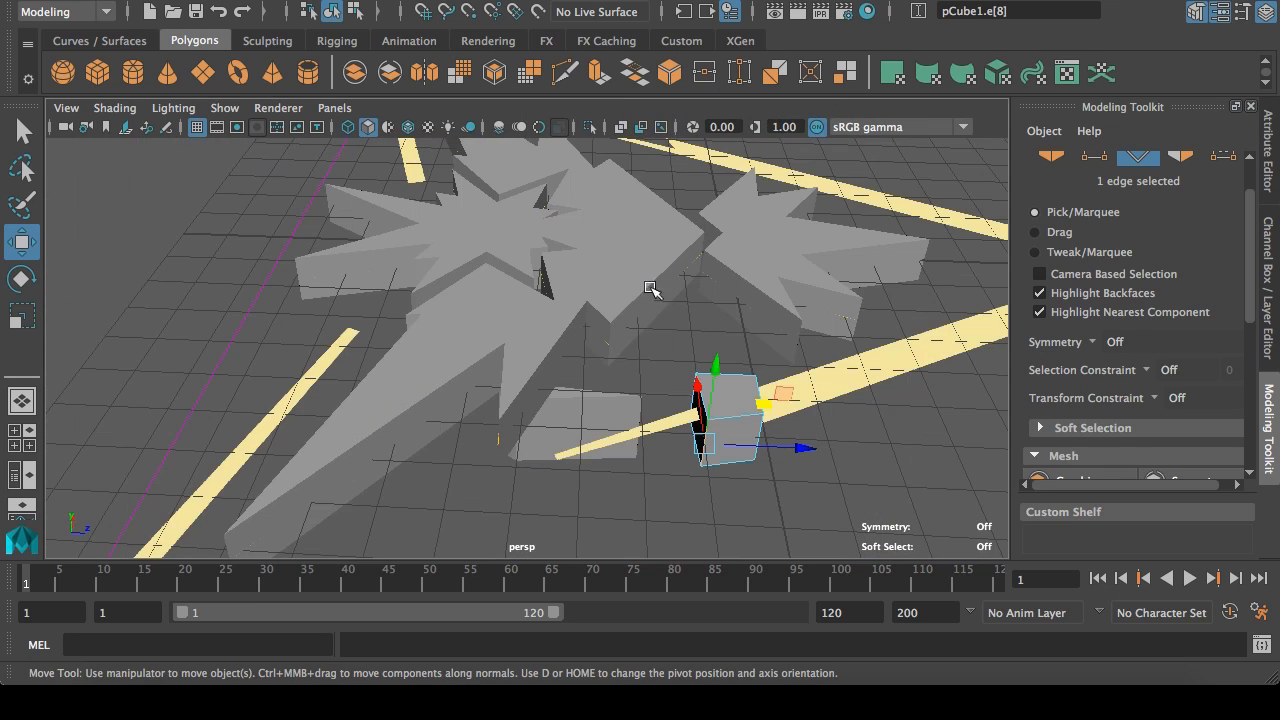
Step: Connect the upper and lower edges of the cube's -Z face, then connect the resulting -X half again to add a second vertical edge
alt+drag(628, 387, 796, 426)
alt+middle_drag(834, 291, 589, 437)
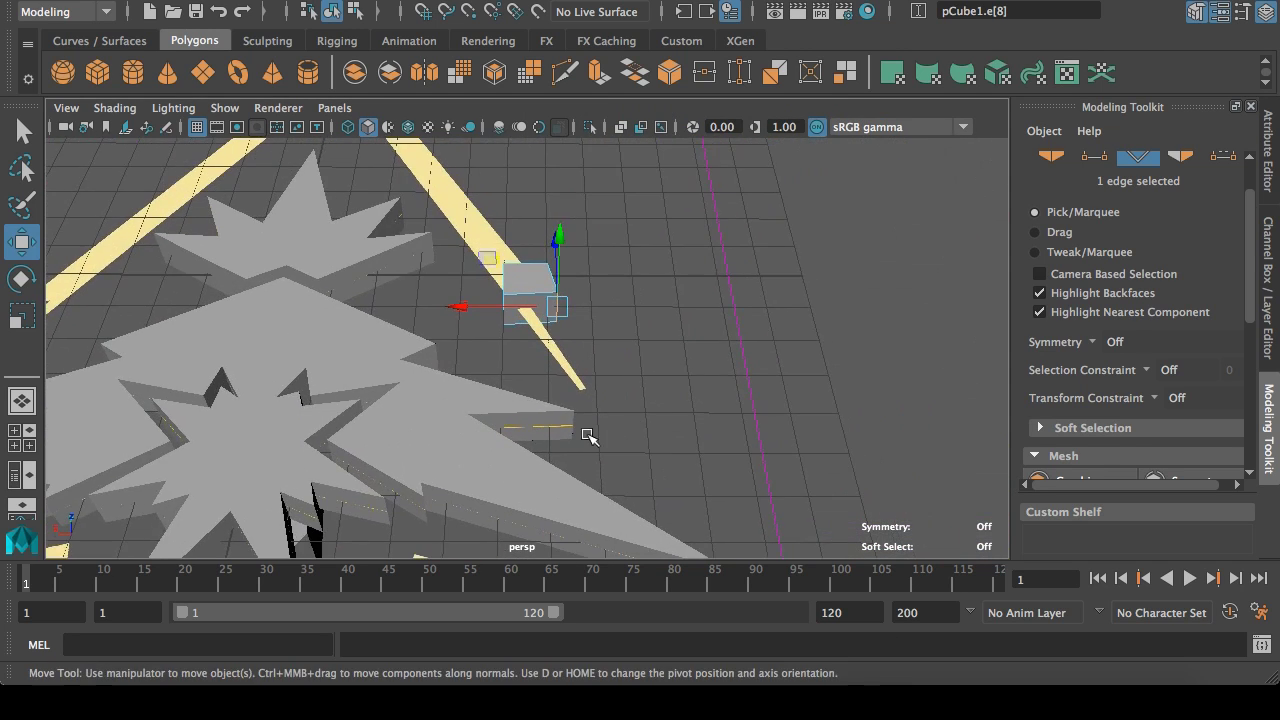
scroll(650, 406, up, 5)
alt+middle_drag(665, 399, 702, 351)
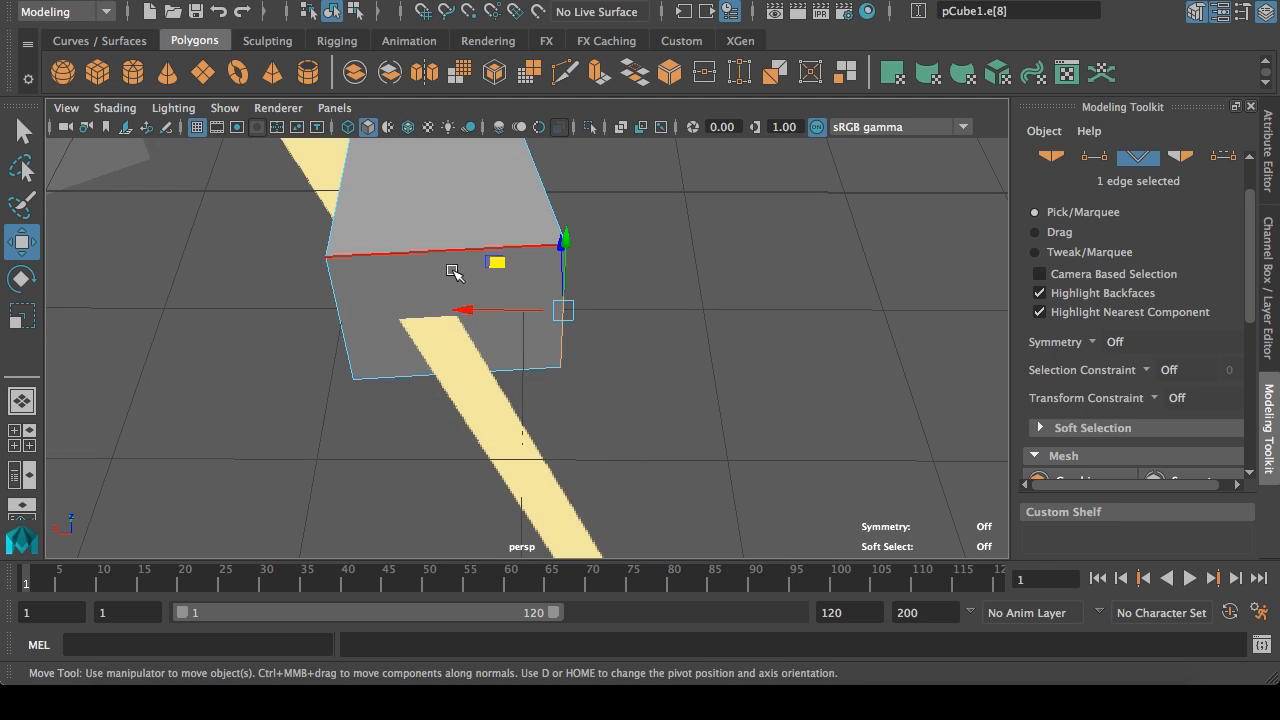
click(452, 270)
shift+click(422, 356)
click(590, 2)
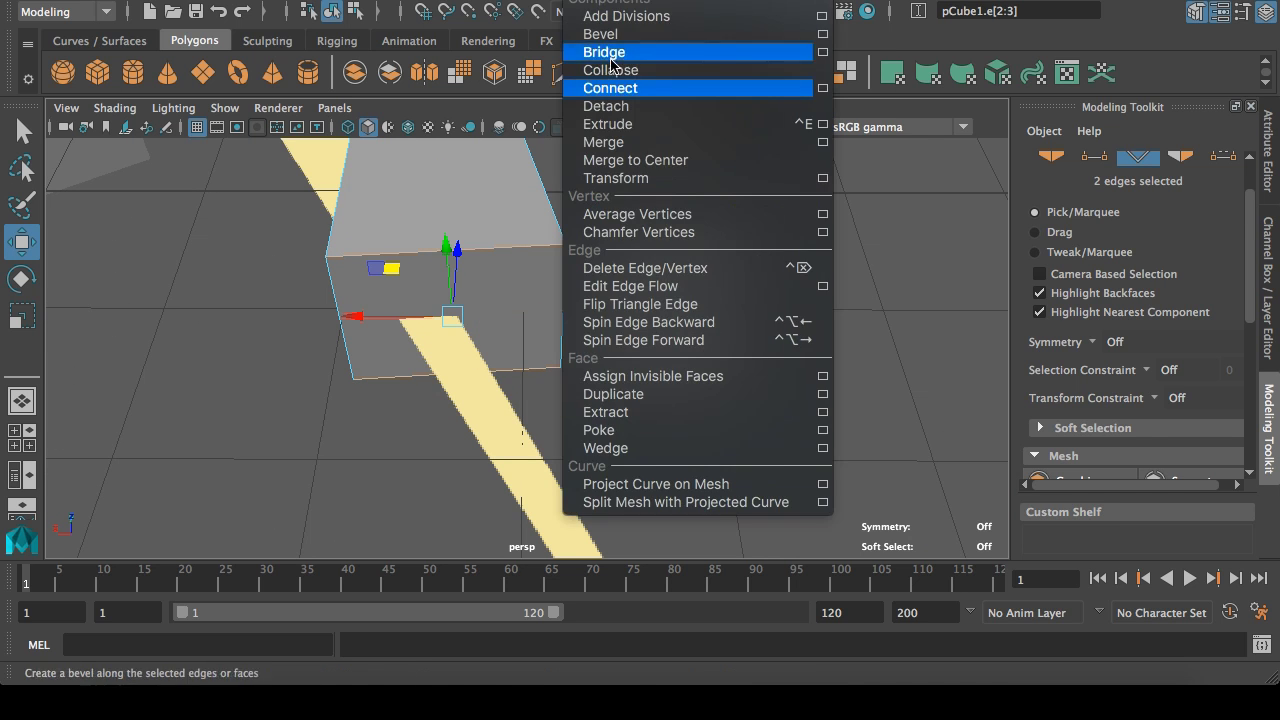
click(610, 88)
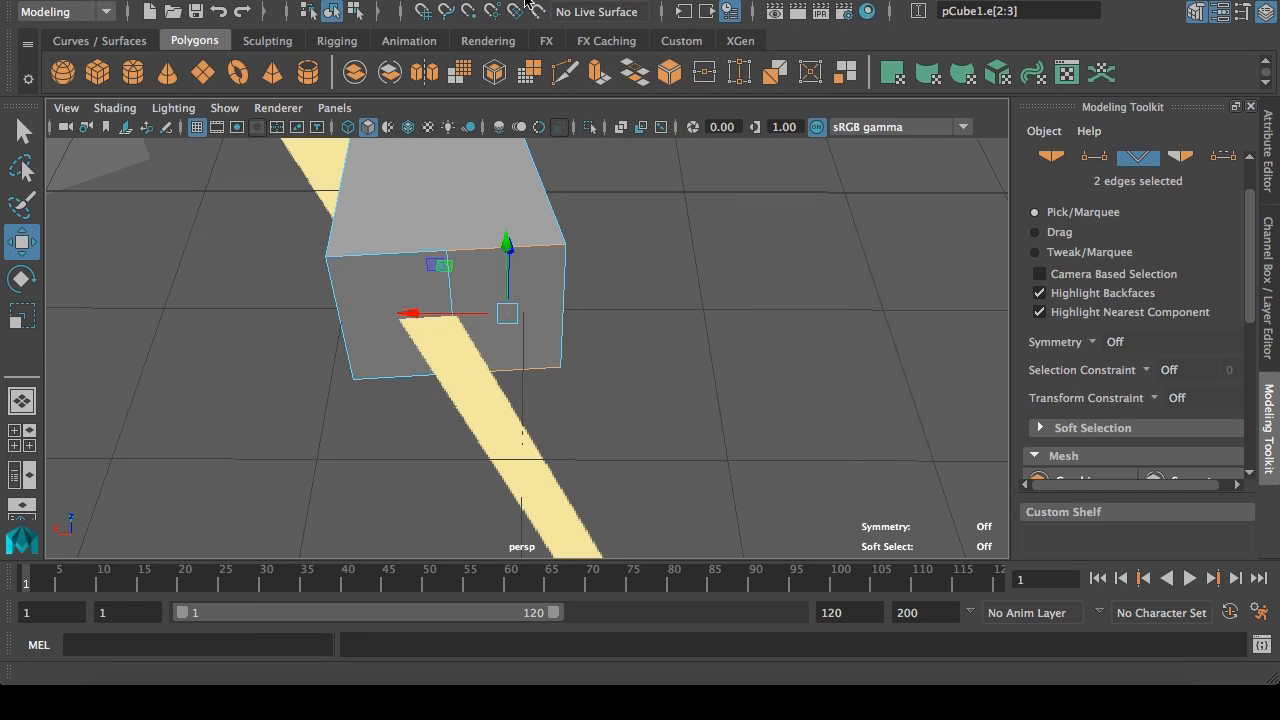
click(600, 2)
click(610, 88)
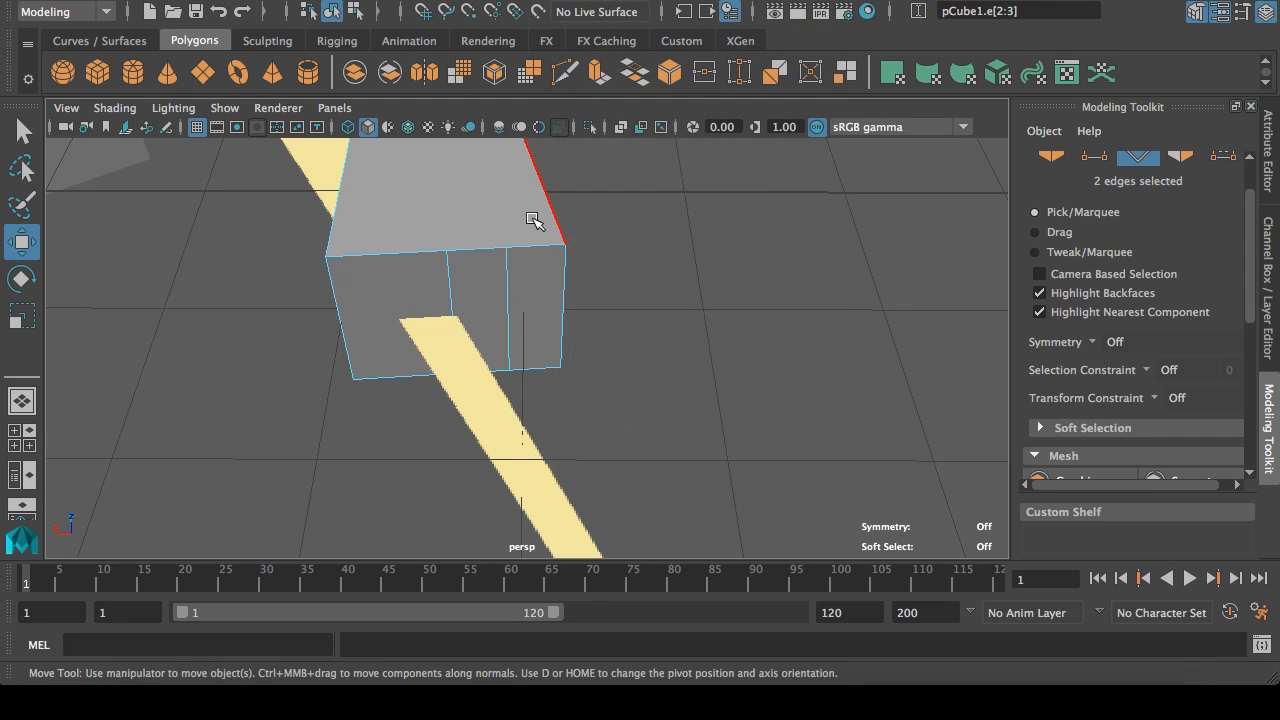
Step: Move the vertical edge at the cube's +X, -Z corner to the +X corner of the lightning bolt's tip, about X -6.66, Z -3.41 cm
click(368, 321)
key(space)
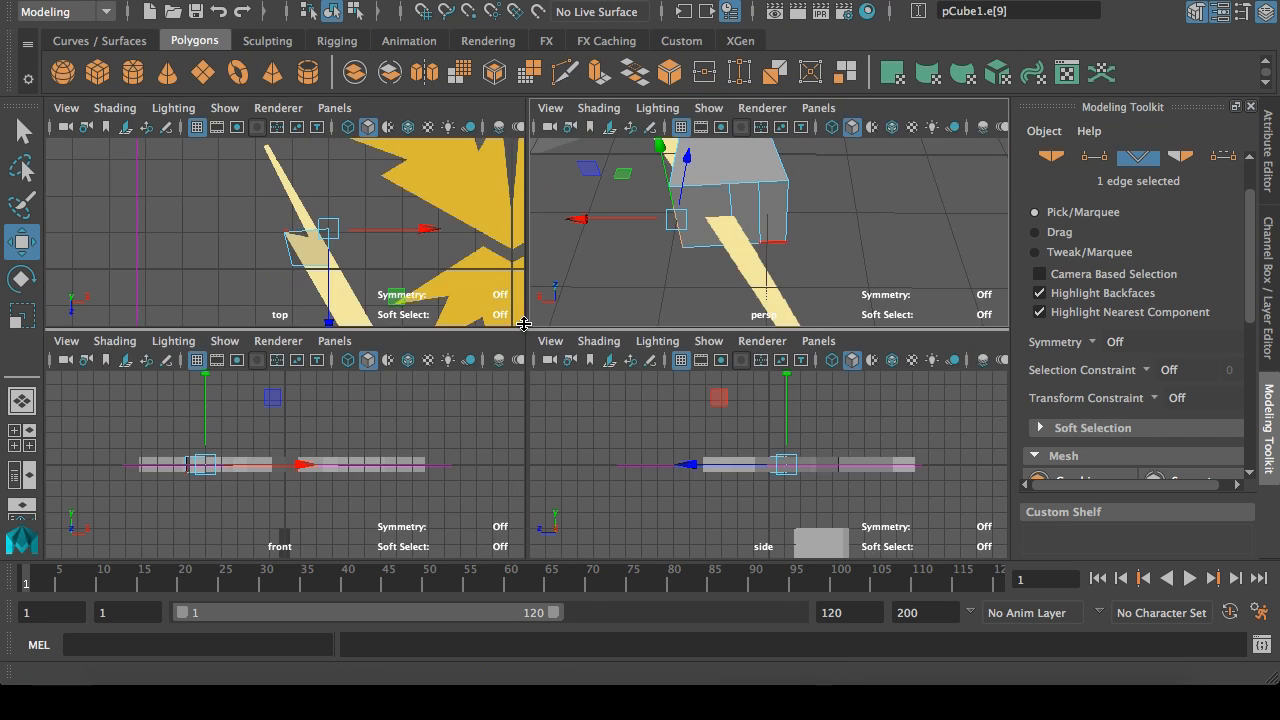
key(space)
middle_drag(683, 412, 568, 252)
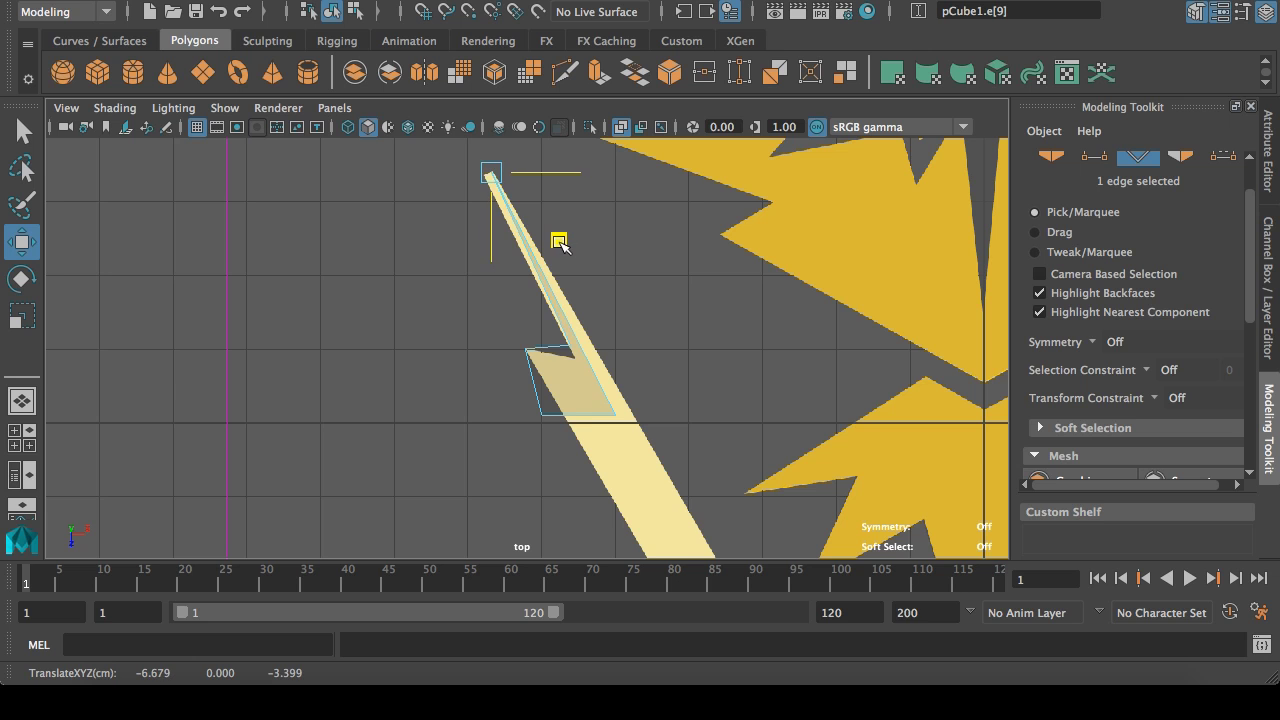
key(f)
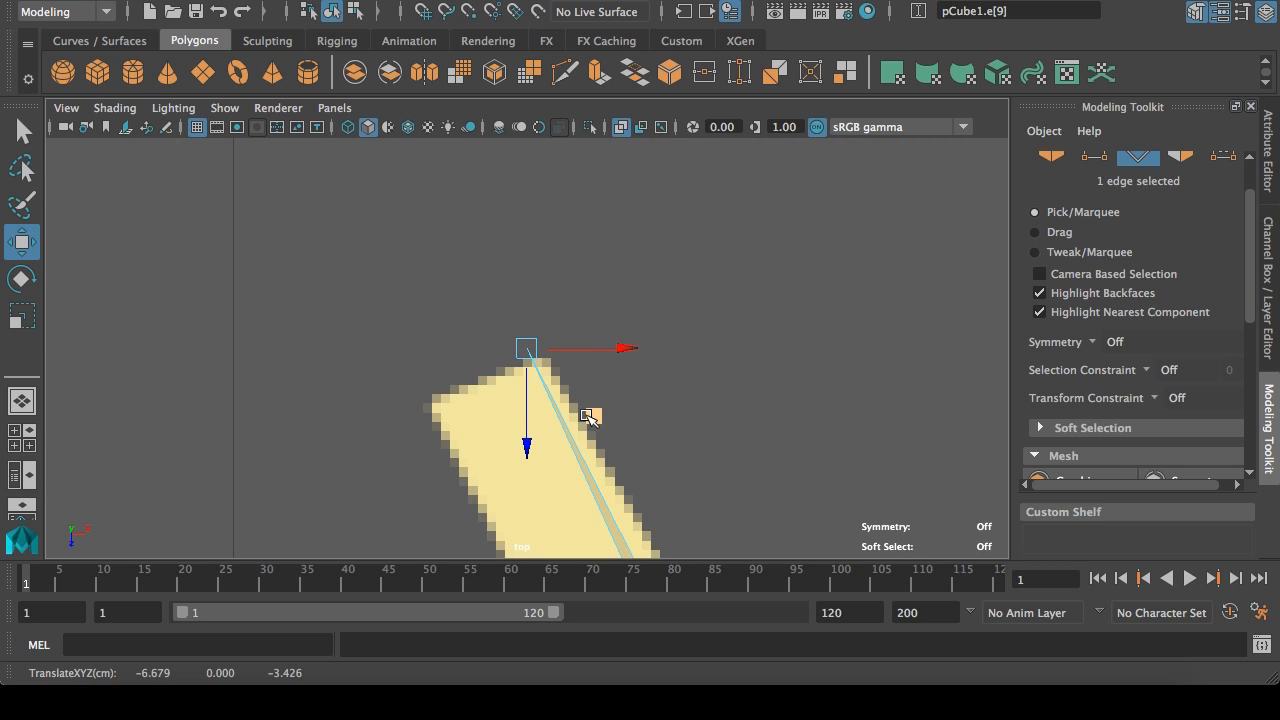
middle_drag(588, 416, 609, 429)
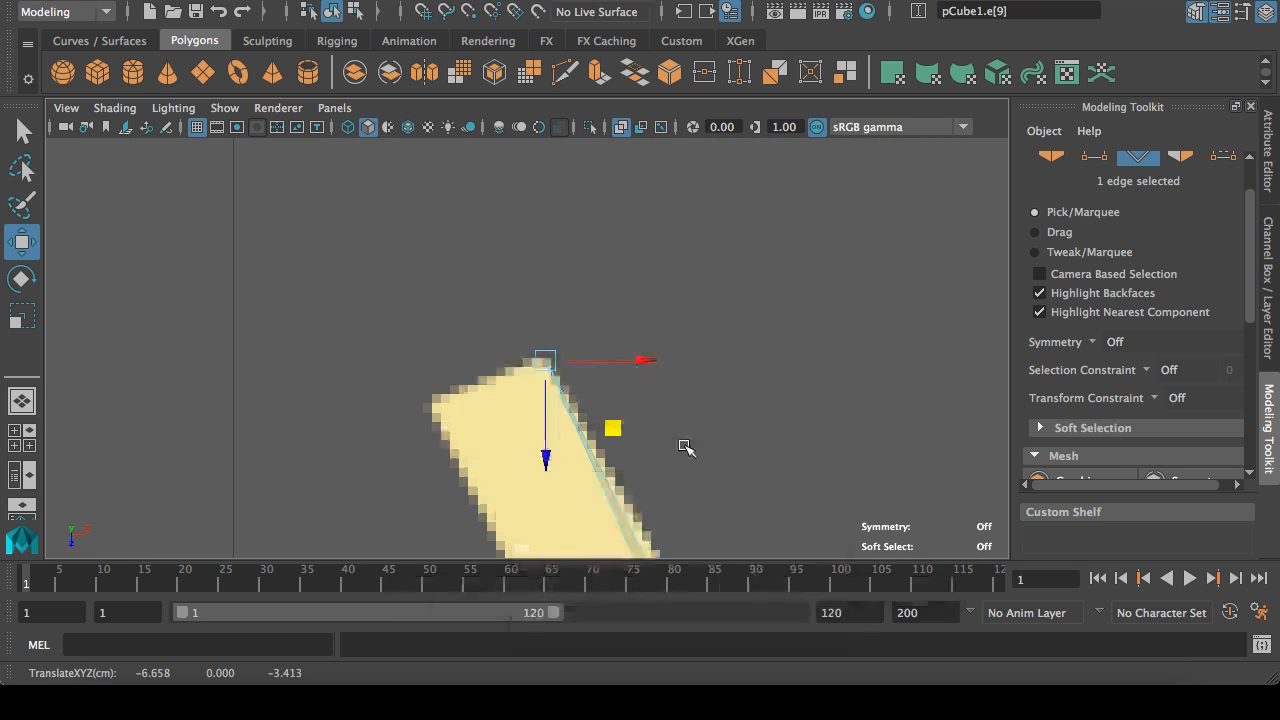
Step: Move the added vertical edge nearest the tip spike to the -X corner of the bolt's tip, about X -6.78, Z -3.36 cm
key(space)
key(space)
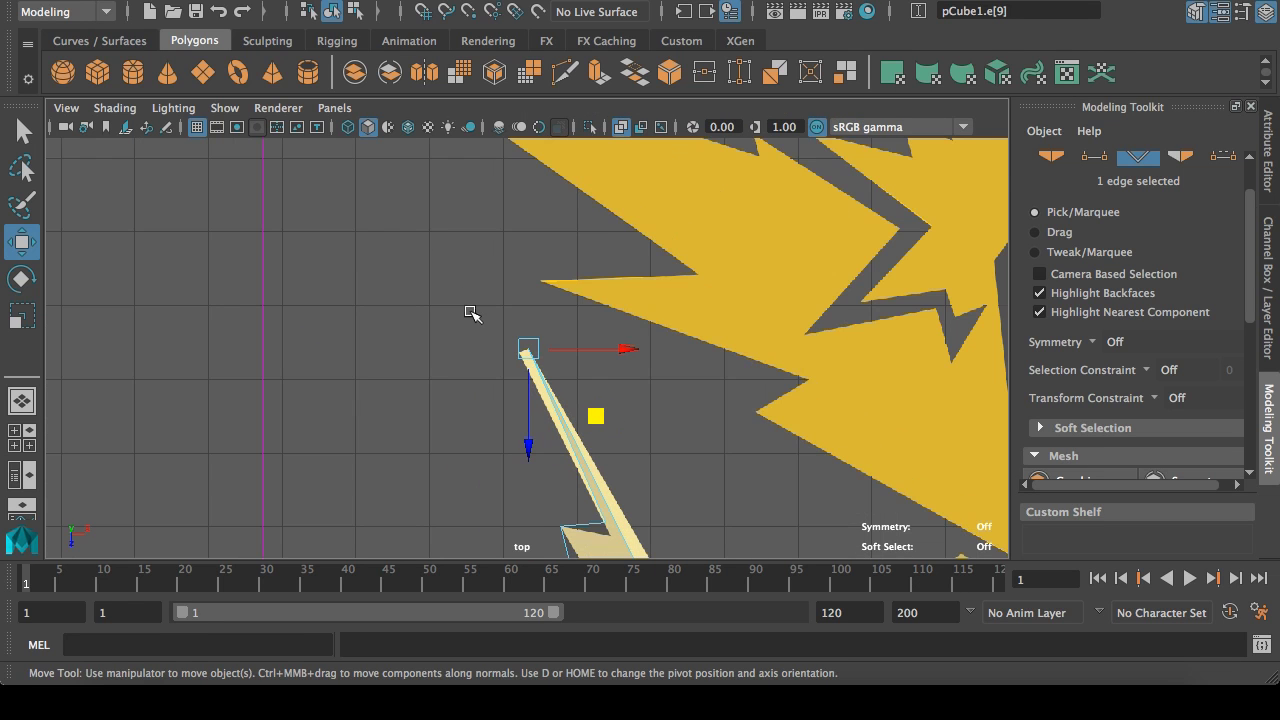
alt+middle_drag(488, 373, 467, 323)
scroll(474, 336, up, 1)
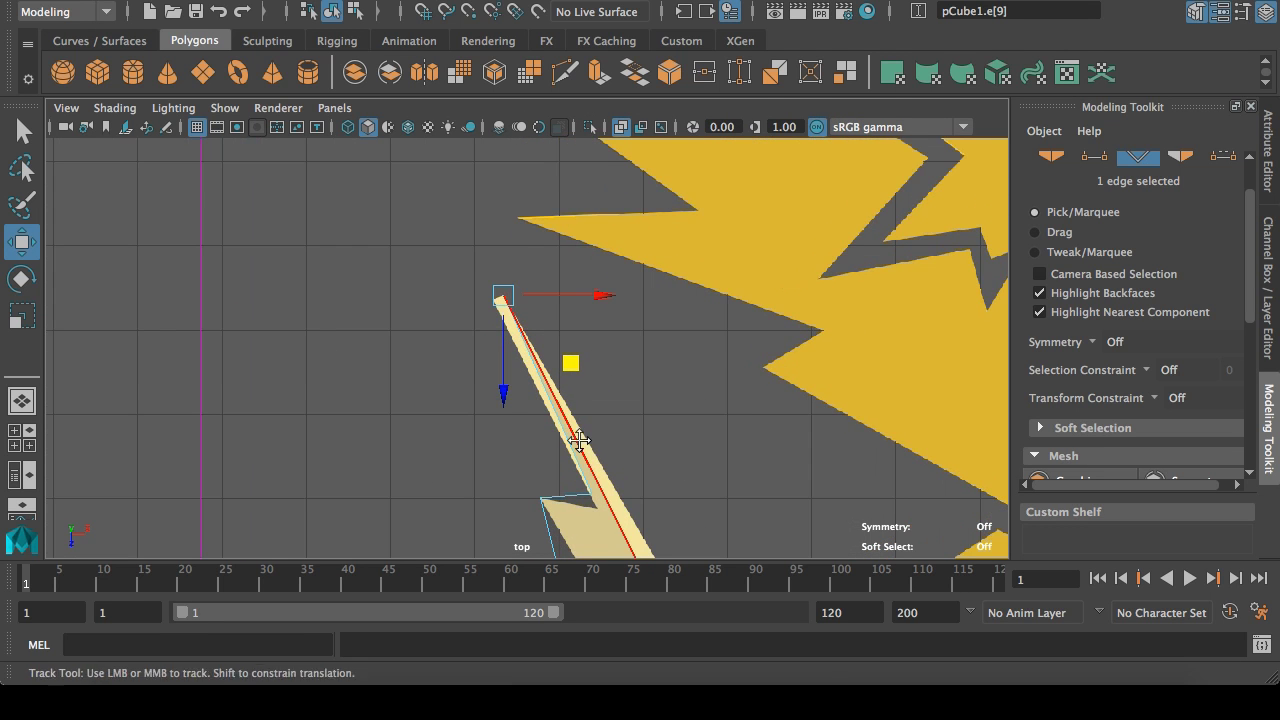
alt+middle_drag(578, 440, 548, 430)
key(space)
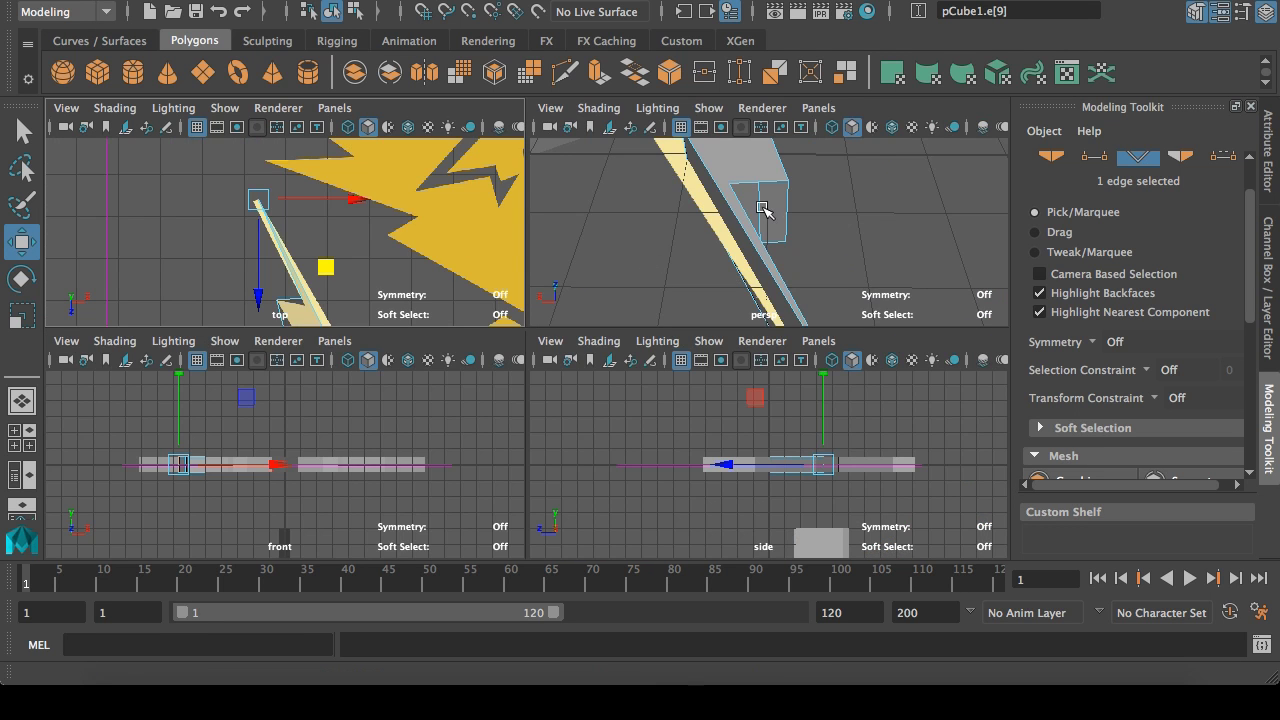
mouse_move(765, 218)
alt+mouse_down()
mouse_move(680, 220)
mouse_move(788, 208)
alt+mouse_up()
click(767, 203)
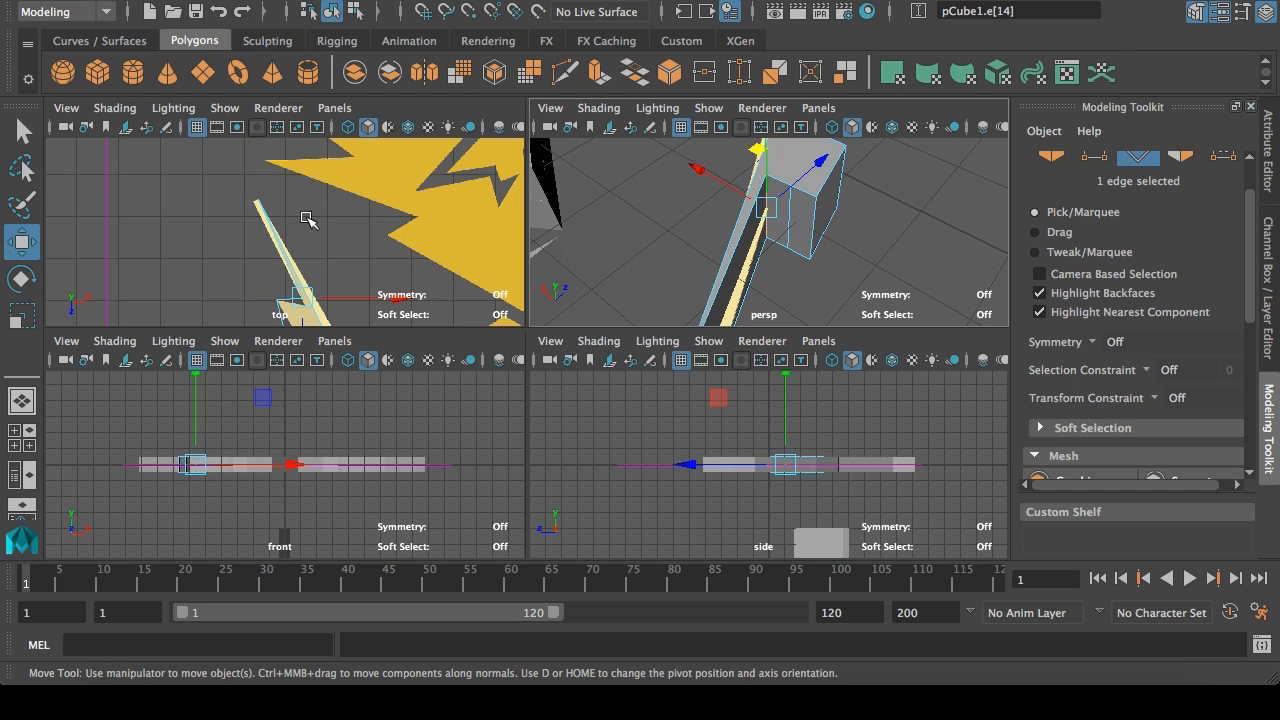
key(space)
middle_drag(660, 548, 533, 354)
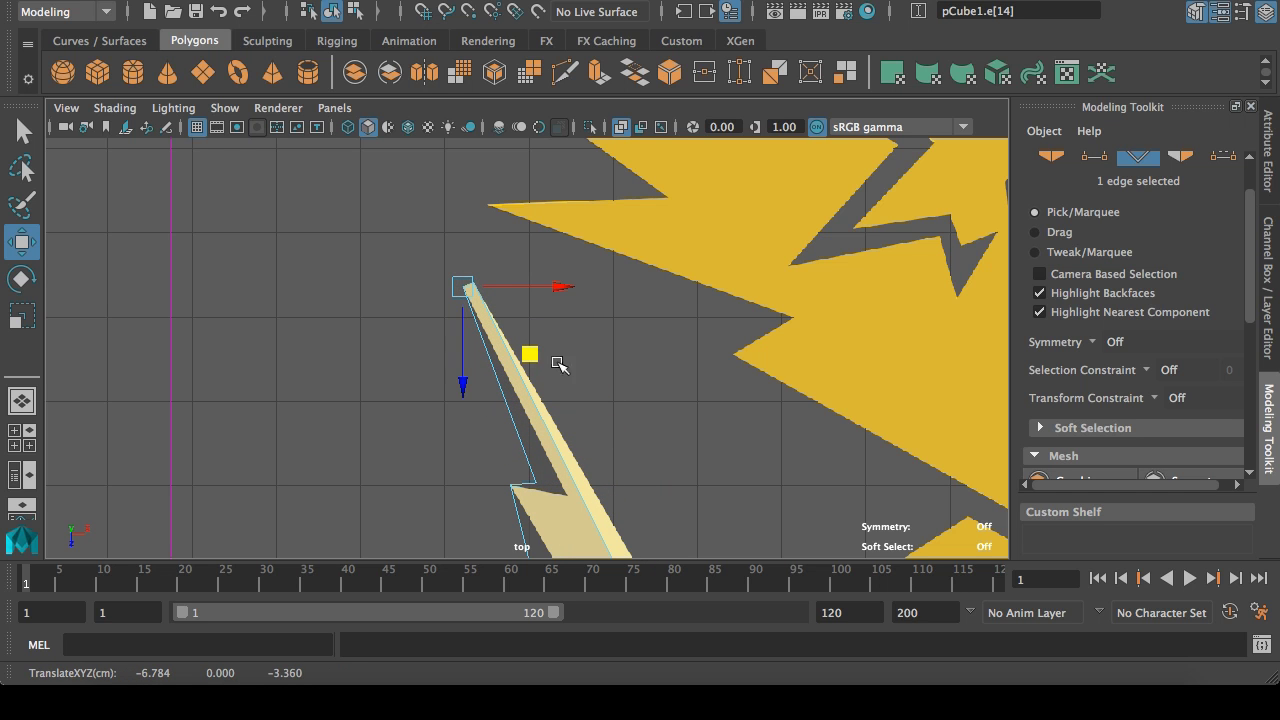
Step: Move the other added vertical edge into the notch beside the bolt's barb, at about X -5.56, Z -0.88 cm
key(space)
click(788, 218)
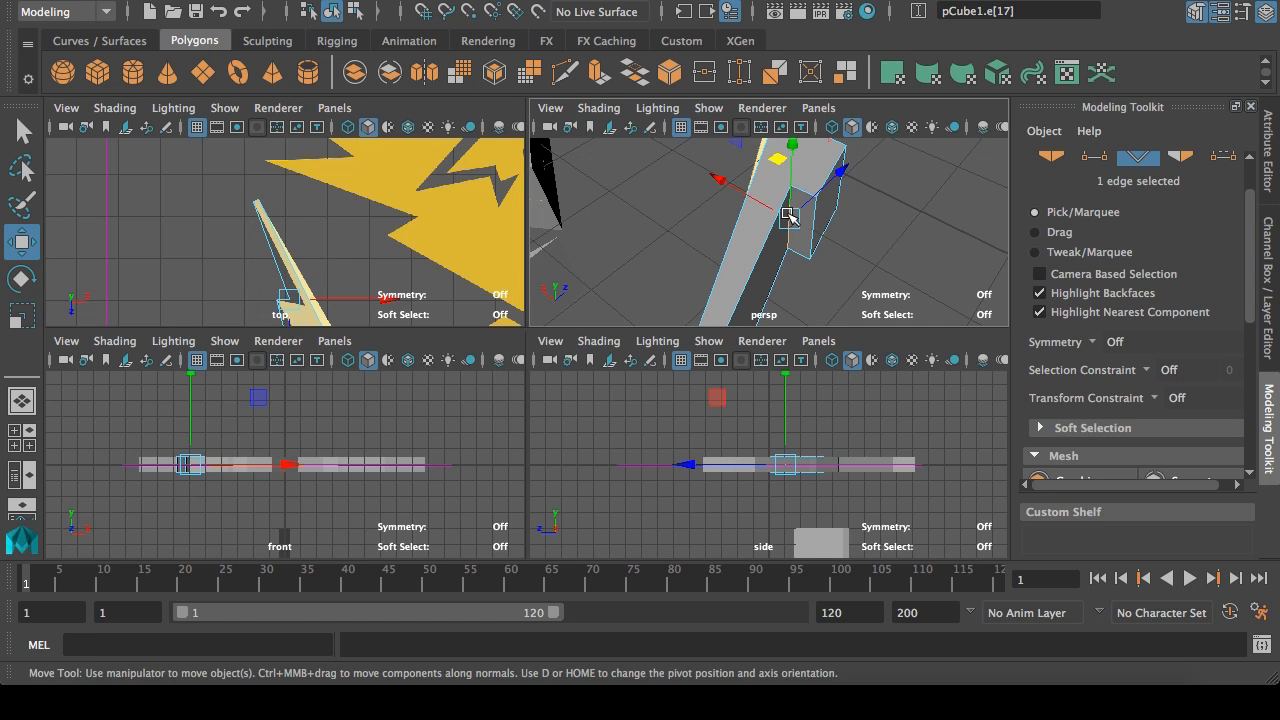
key(space)
scroll(500, 434, up, 5)
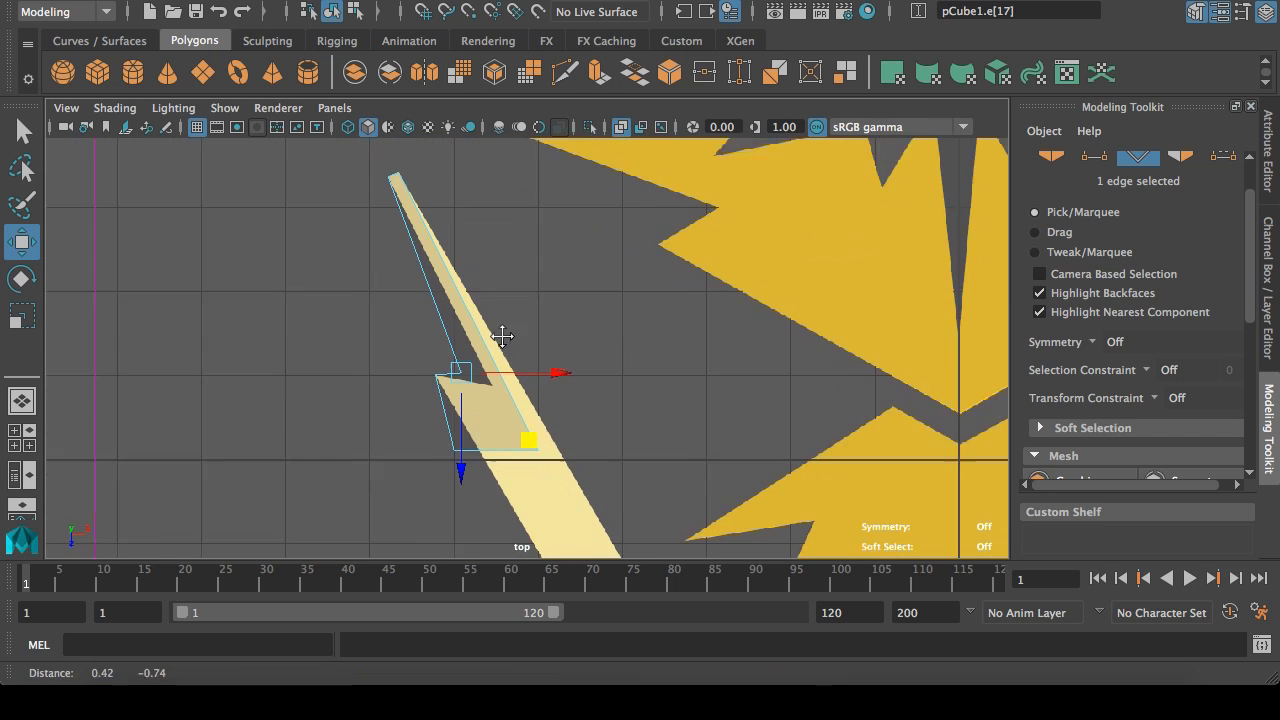
drag(474, 357, 517, 395)
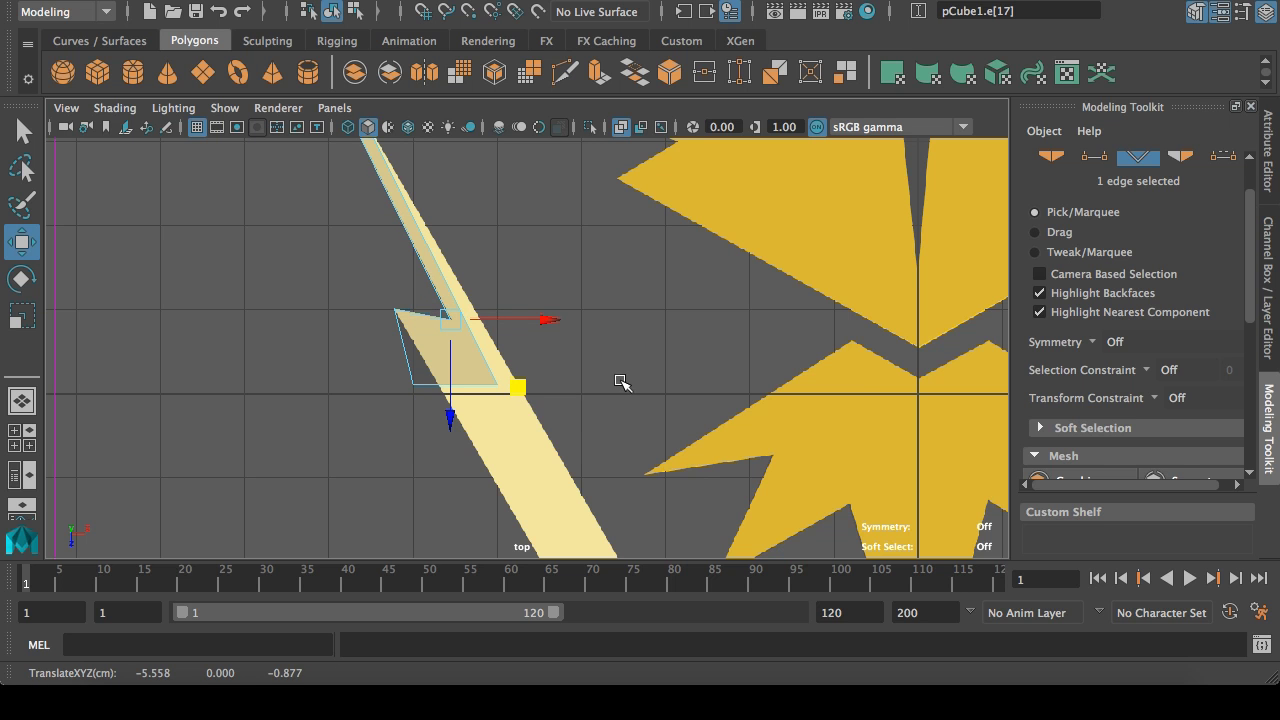
Step: Move the cube's +X, +Z vertical edge down to the inner corner of the V-shaped frame, at about X -0.07, Z 7.99 cm
key(space)
key(space)
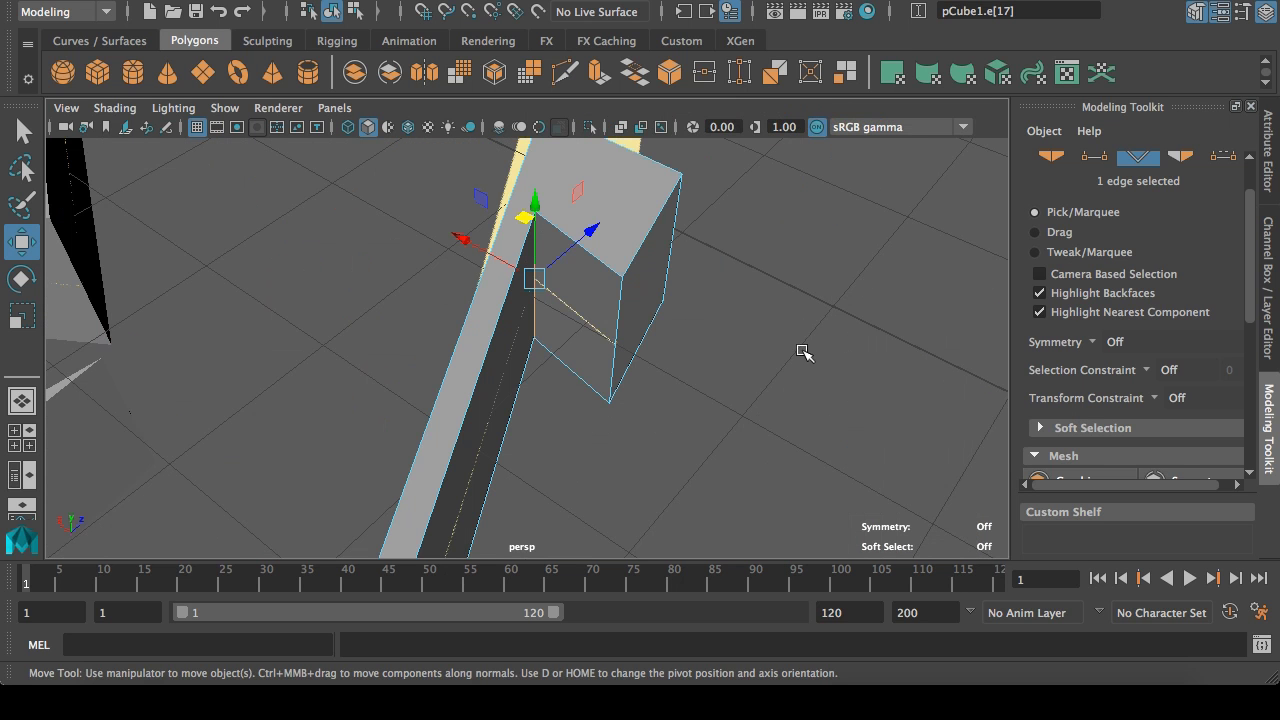
alt+drag(399, 305, 471, 346)
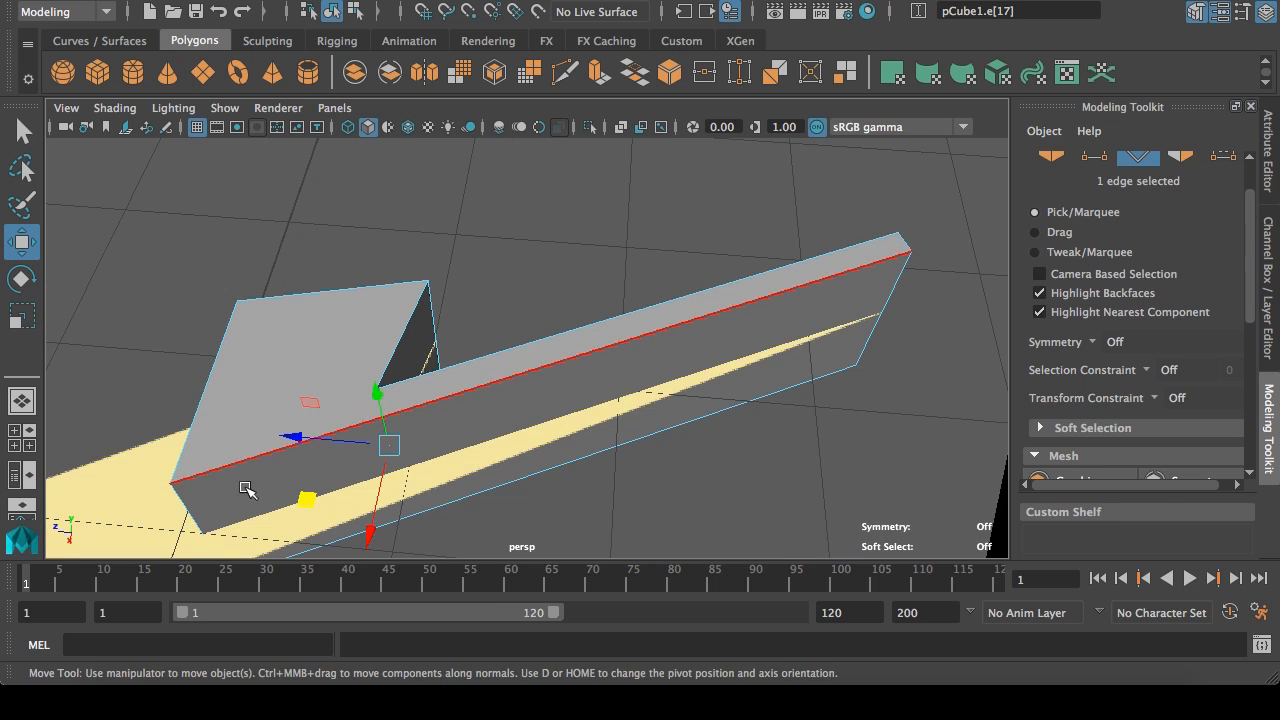
click(331, 425)
key(space)
key(space)
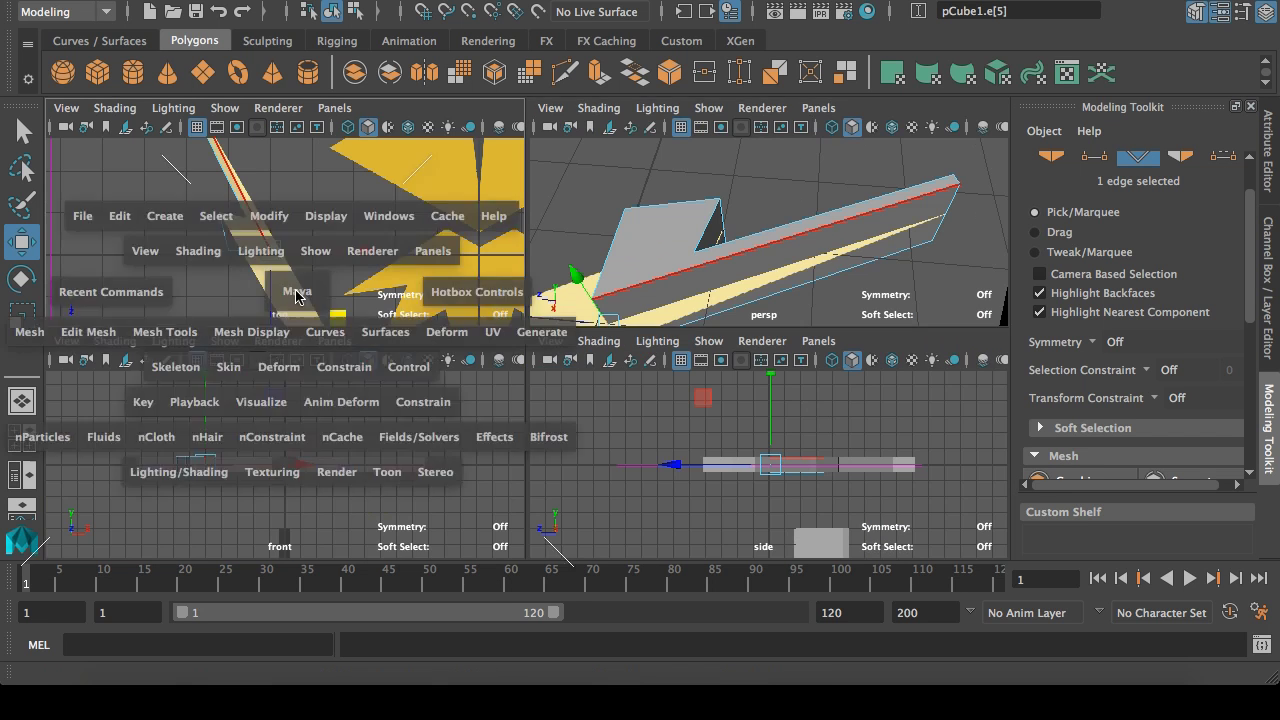
alt+middle_drag(617, 450, 413, 265)
scroll(453, 316, down, 4)
alt+middle_drag(573, 396, 475, 272)
drag(338, 181, 575, 569)
alt+middle_drag(723, 454, 652, 265)
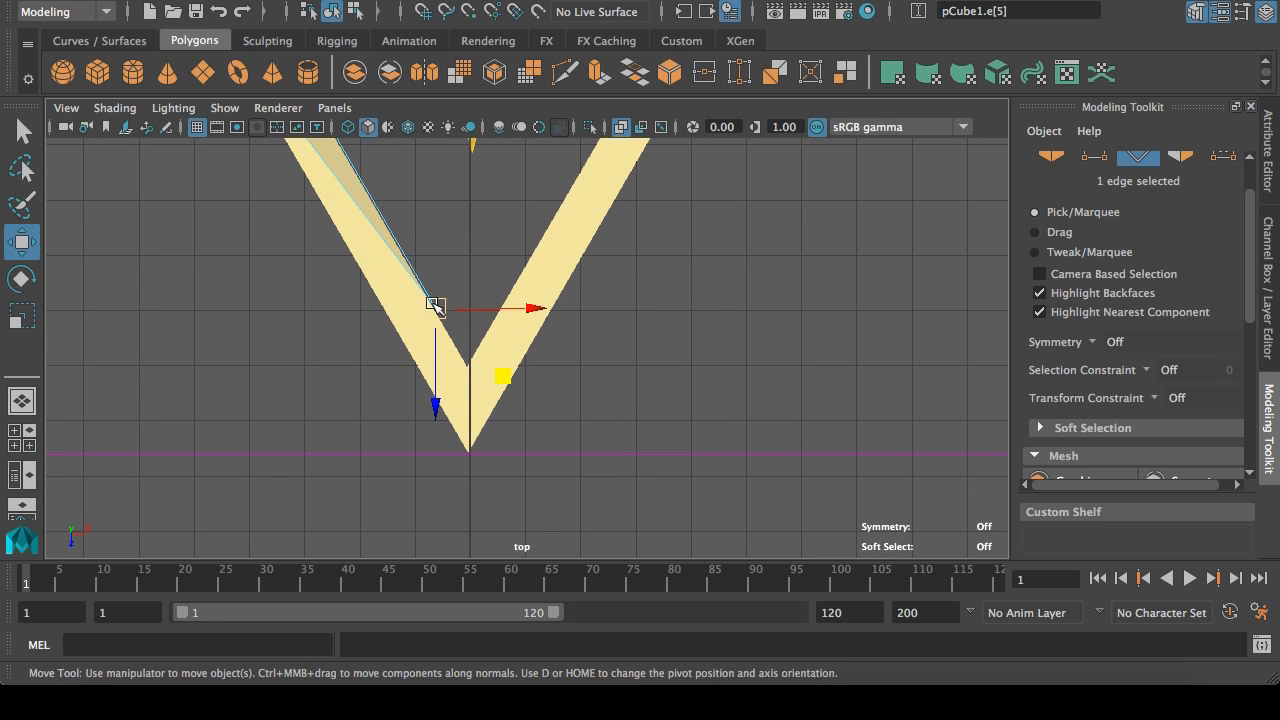
drag(435, 304, 450, 343)
key(ctrl+z)
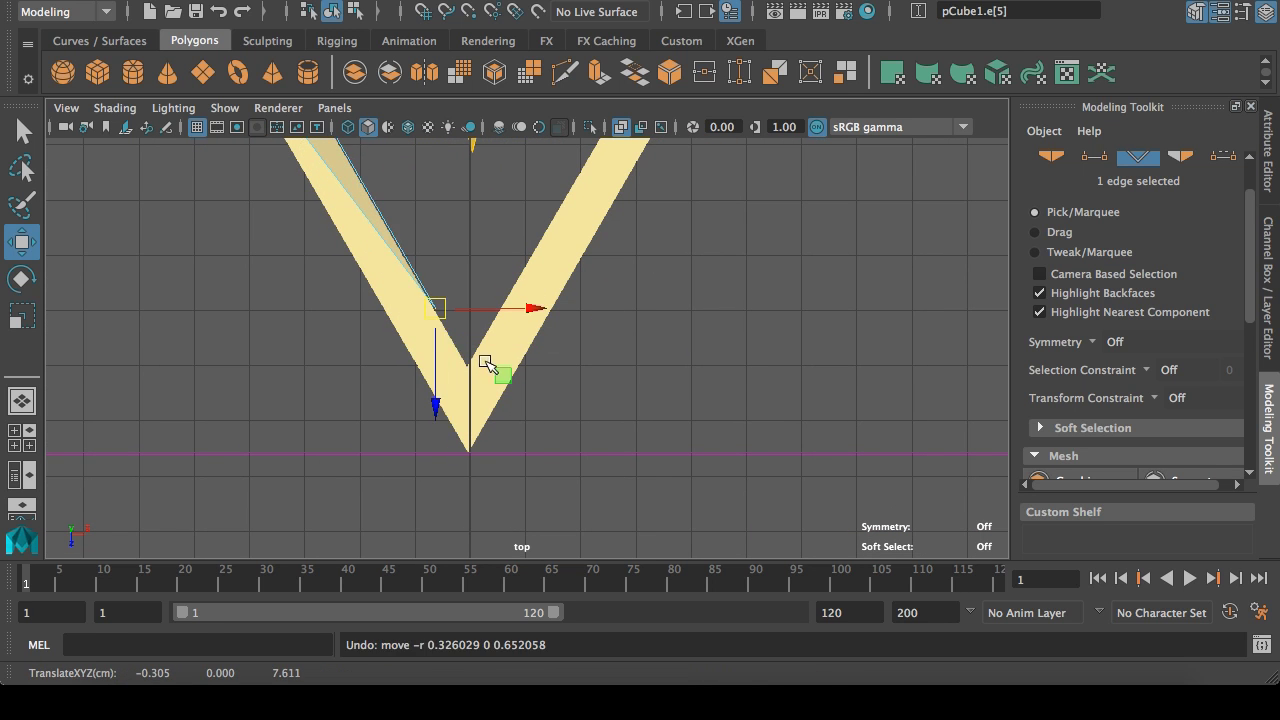
middle_drag(508, 380, 535, 437)
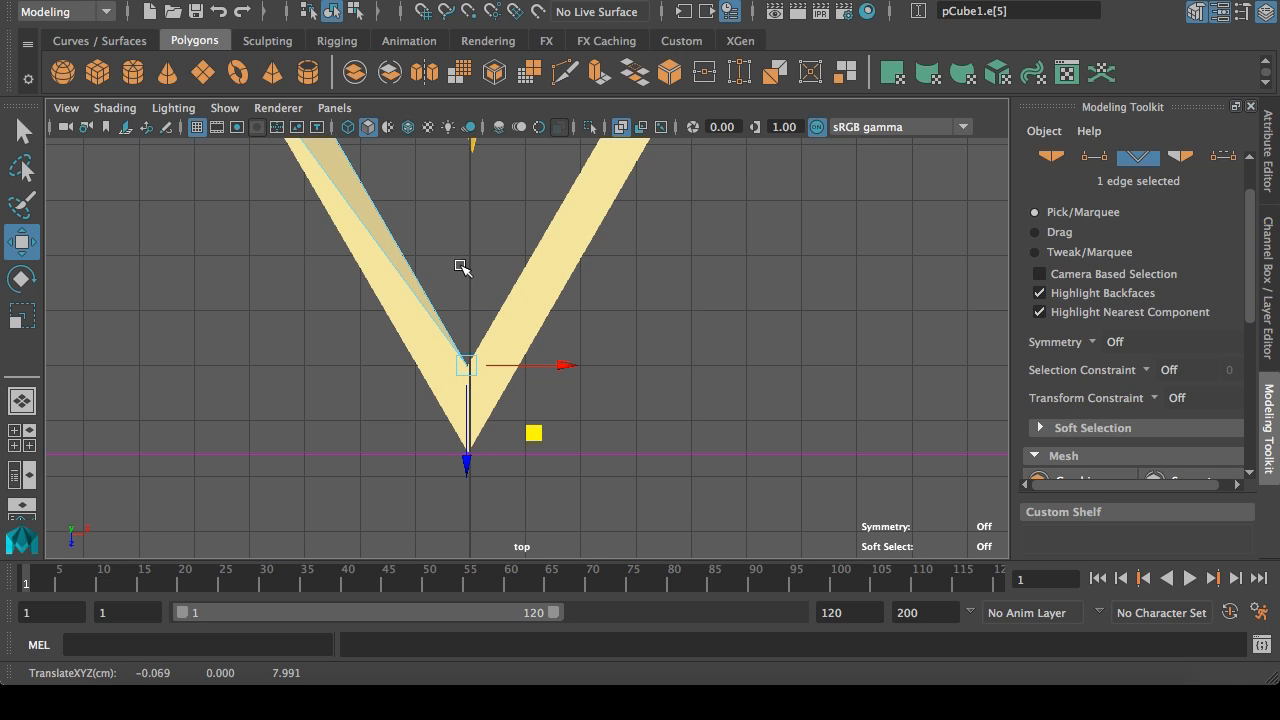
Step: Move the selected edge from the V's inner corner along the +X lightning bolt to its far tip
alt+middle_drag(428, 260, 567, 458)
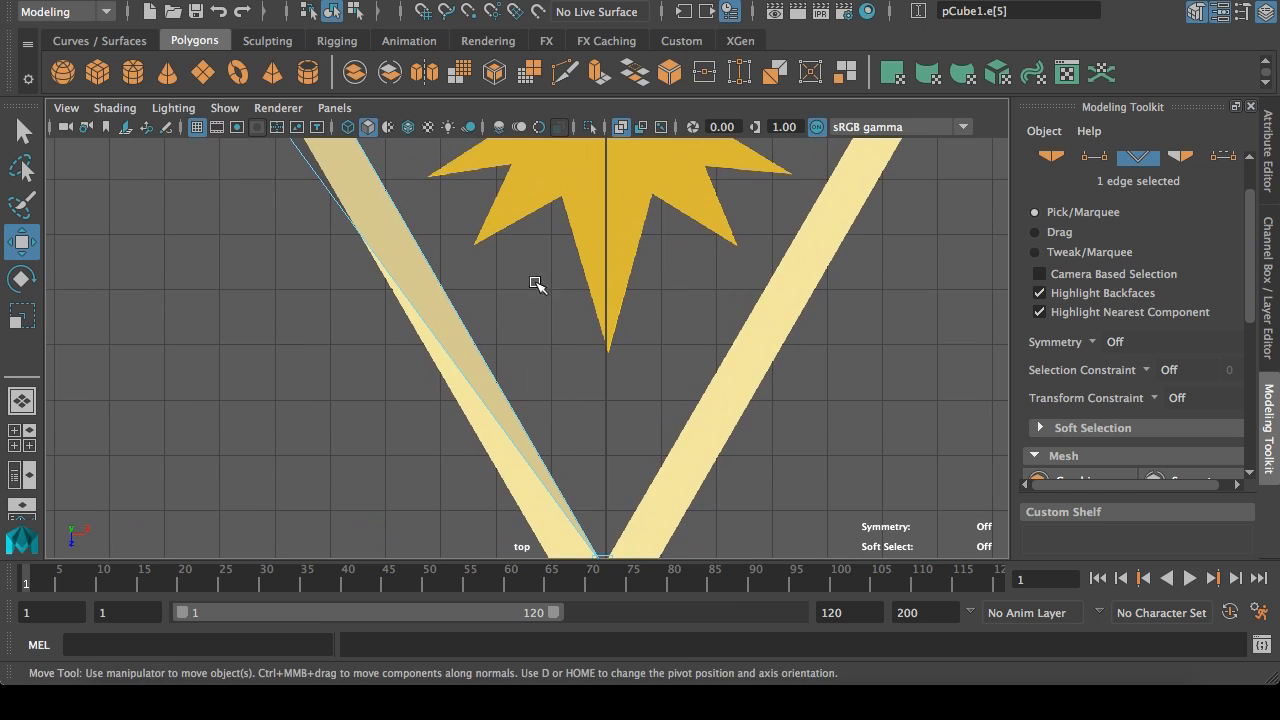
alt+middle_drag(534, 283, 351, 218)
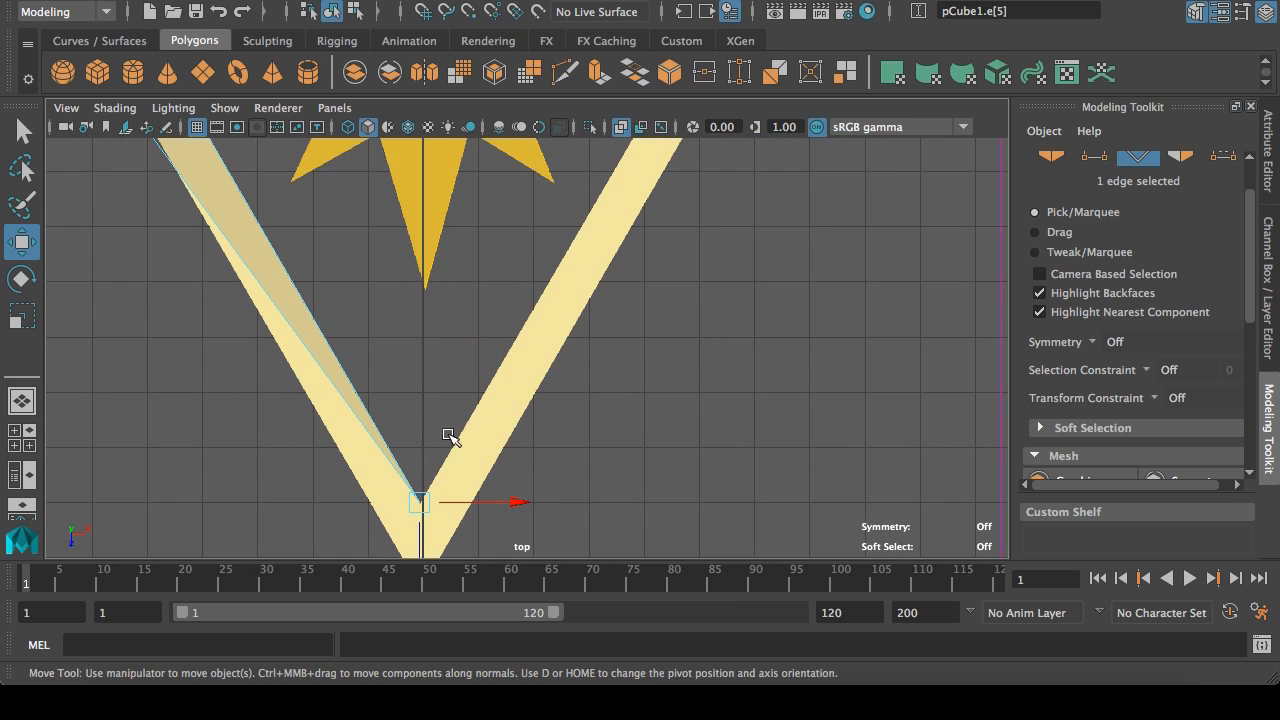
alt+middle_drag(609, 403, 512, 306)
drag(396, 472, 519, 267)
alt+middle_drag(631, 236, 573, 418)
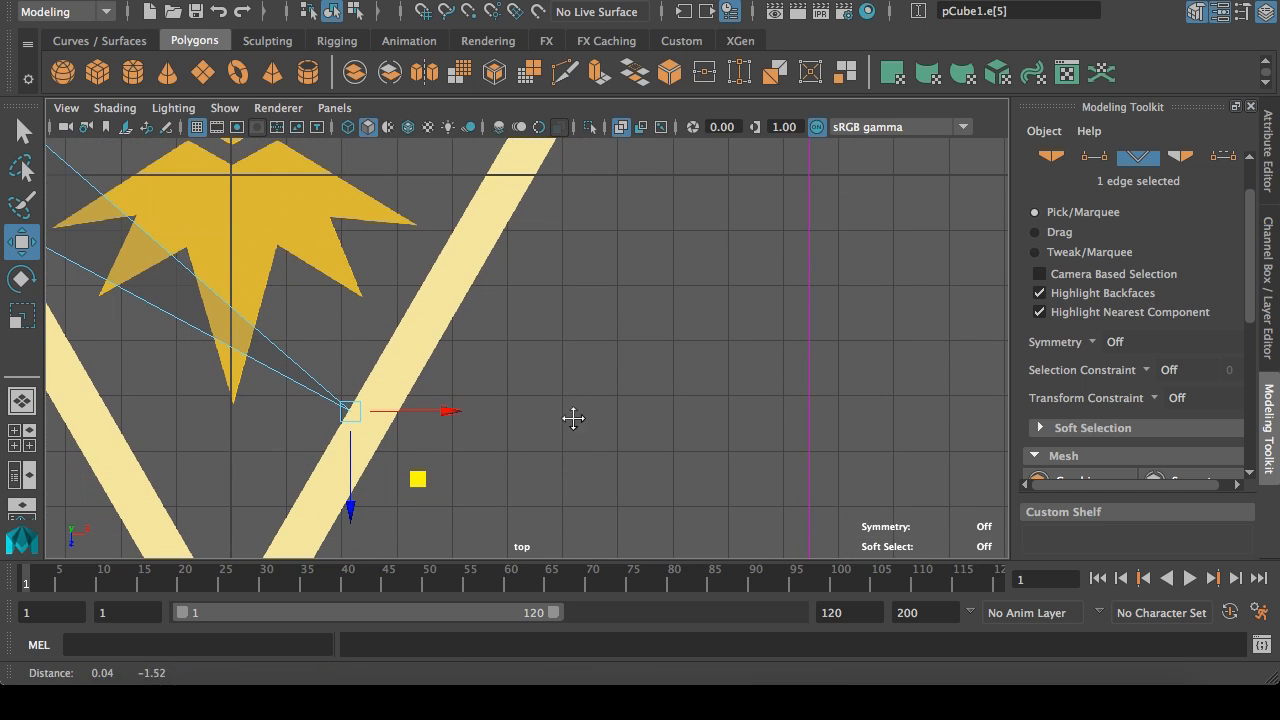
drag(418, 481, 549, 252)
alt+middle_drag(649, 229, 593, 475)
middle_drag(499, 502, 614, 309)
Step: Align the selected edge precisely with the inner corner of the +X bolt's tip, at about X 6.58, Z -3.34 cm
alt+middle_drag(749, 331, 772, 369)
scroll(706, 494, up, 5)
scroll(736, 402, up, 5)
scroll(738, 403, up, 3)
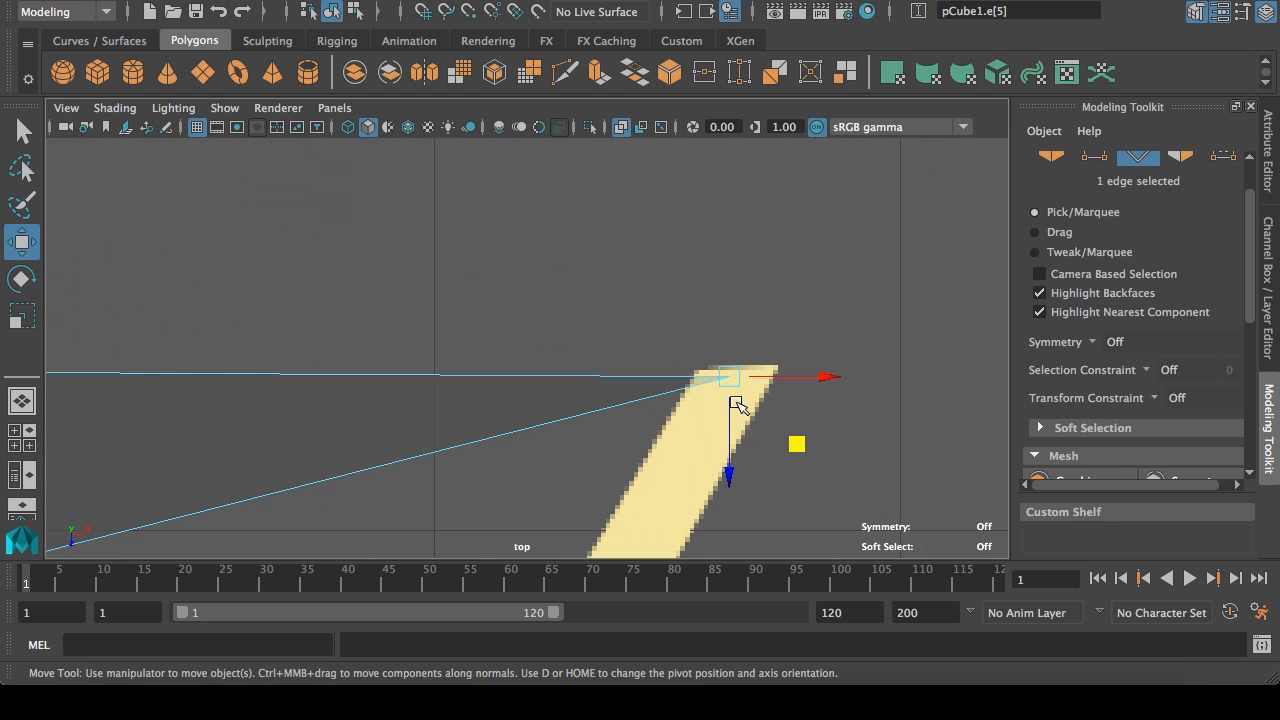
middle_drag(811, 451, 765, 440)
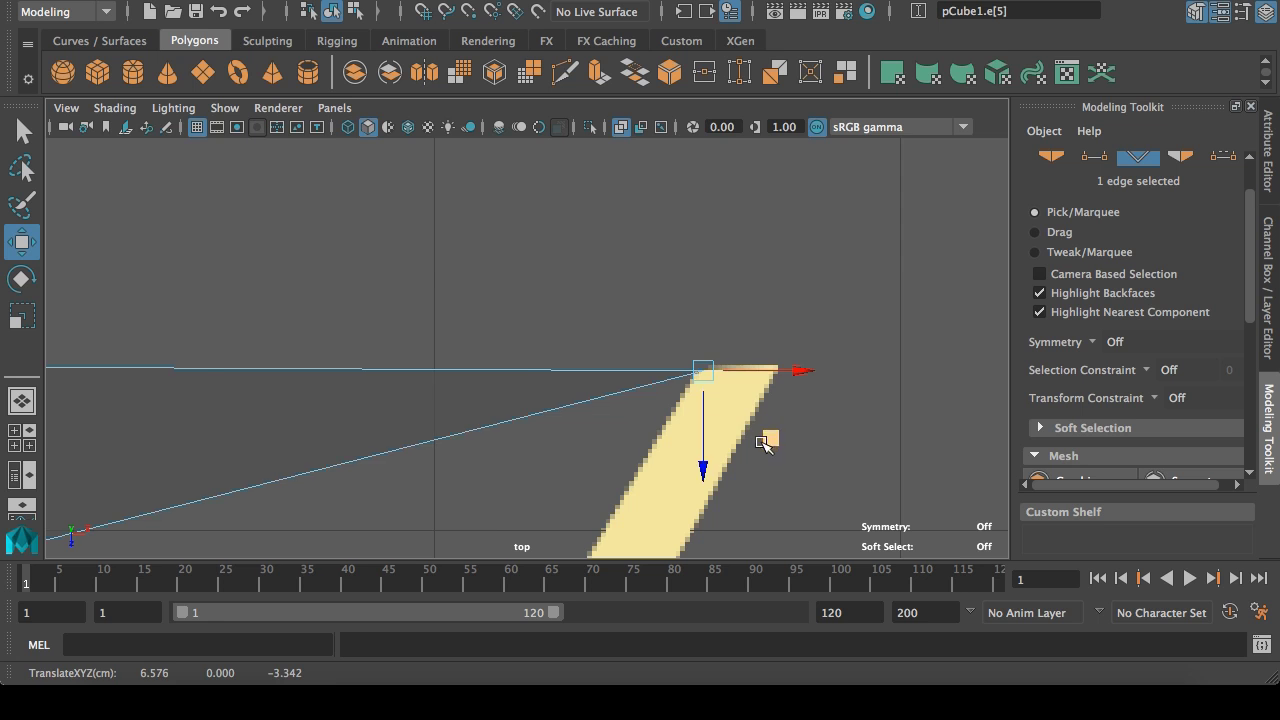
scroll(251, 478, down, 10)
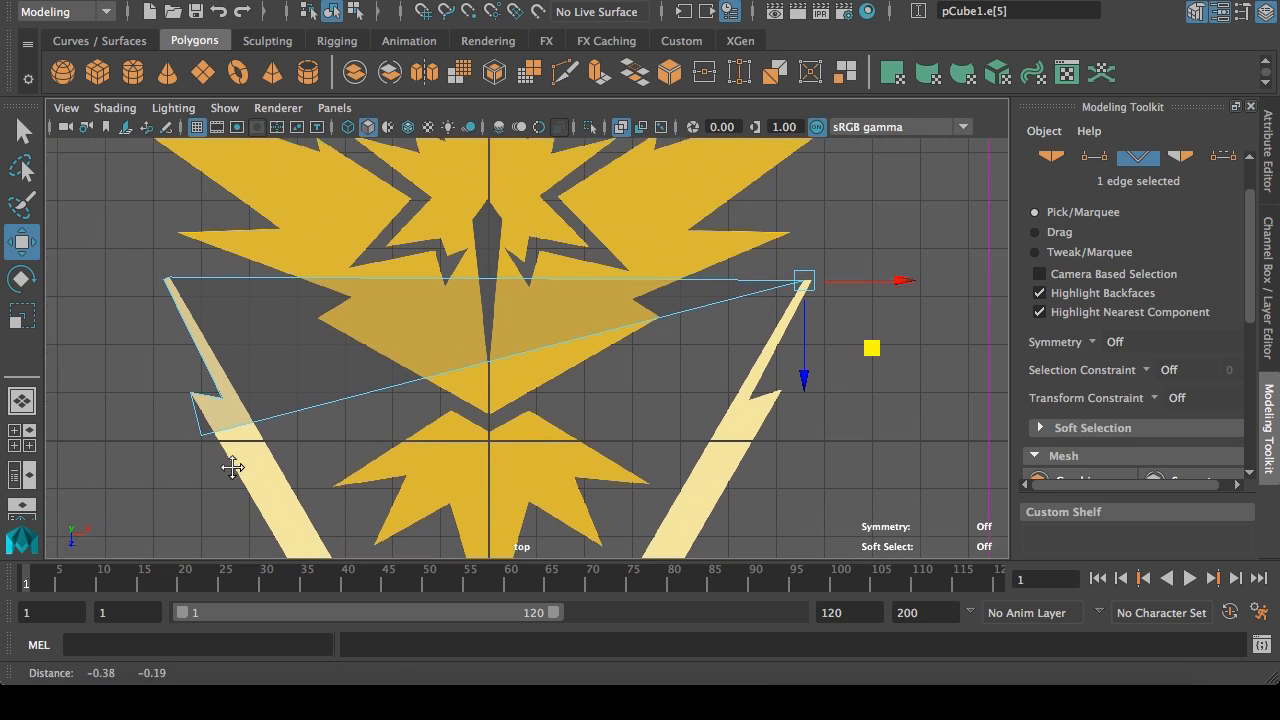
key(space)
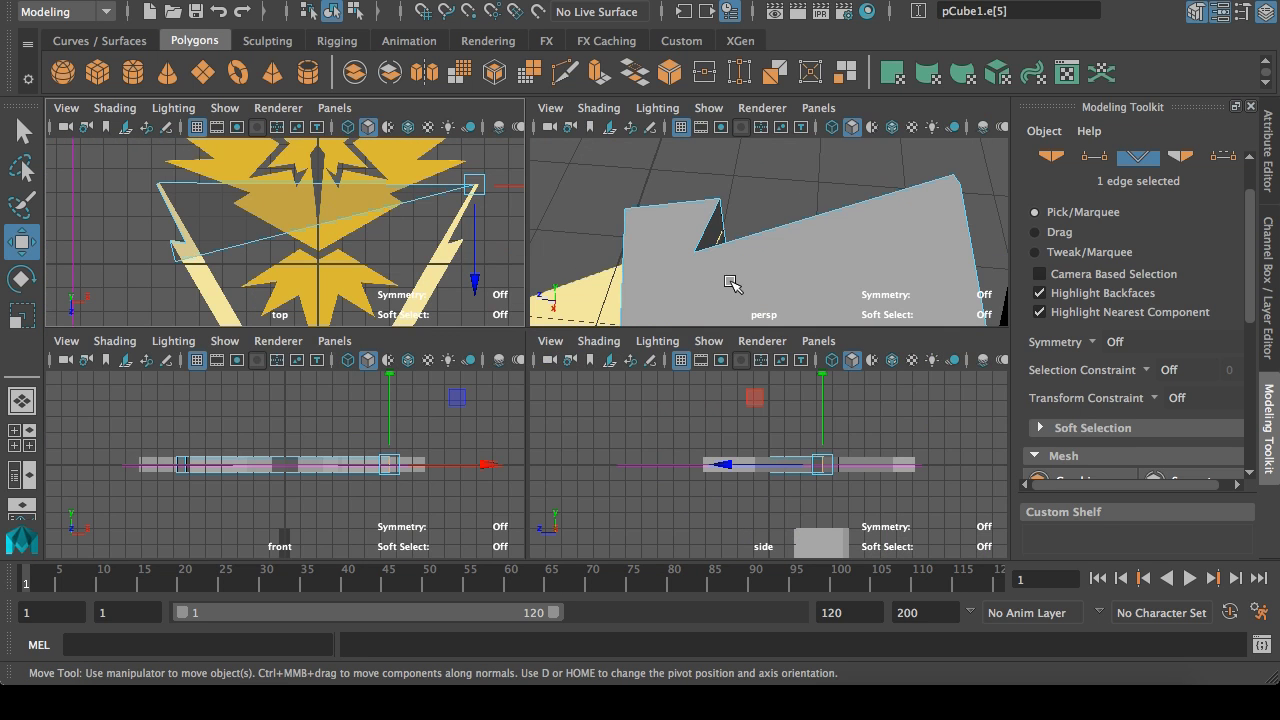
key(space)
alt+drag(437, 423, 654, 383)
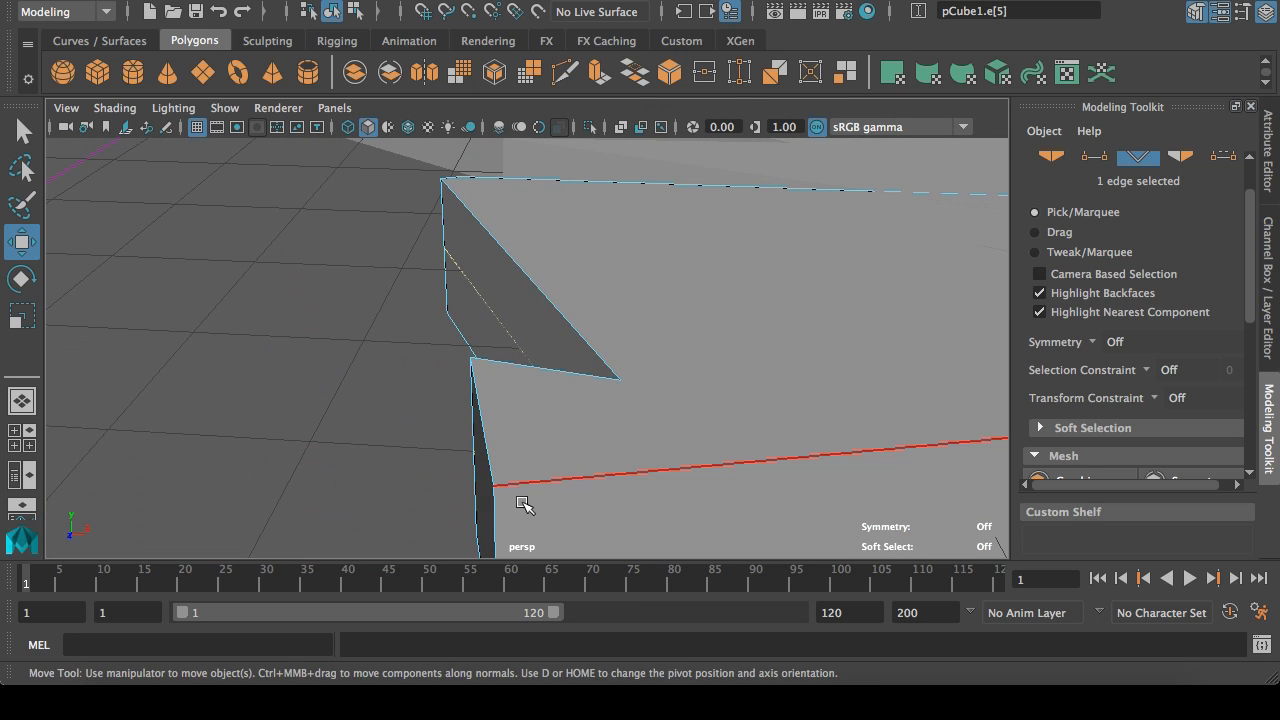
Step: Move the vertical corner edge of the box to the outer bottom tip of the V shape, at about X -0.03, Z 9.57
click(638, 391)
key(space)
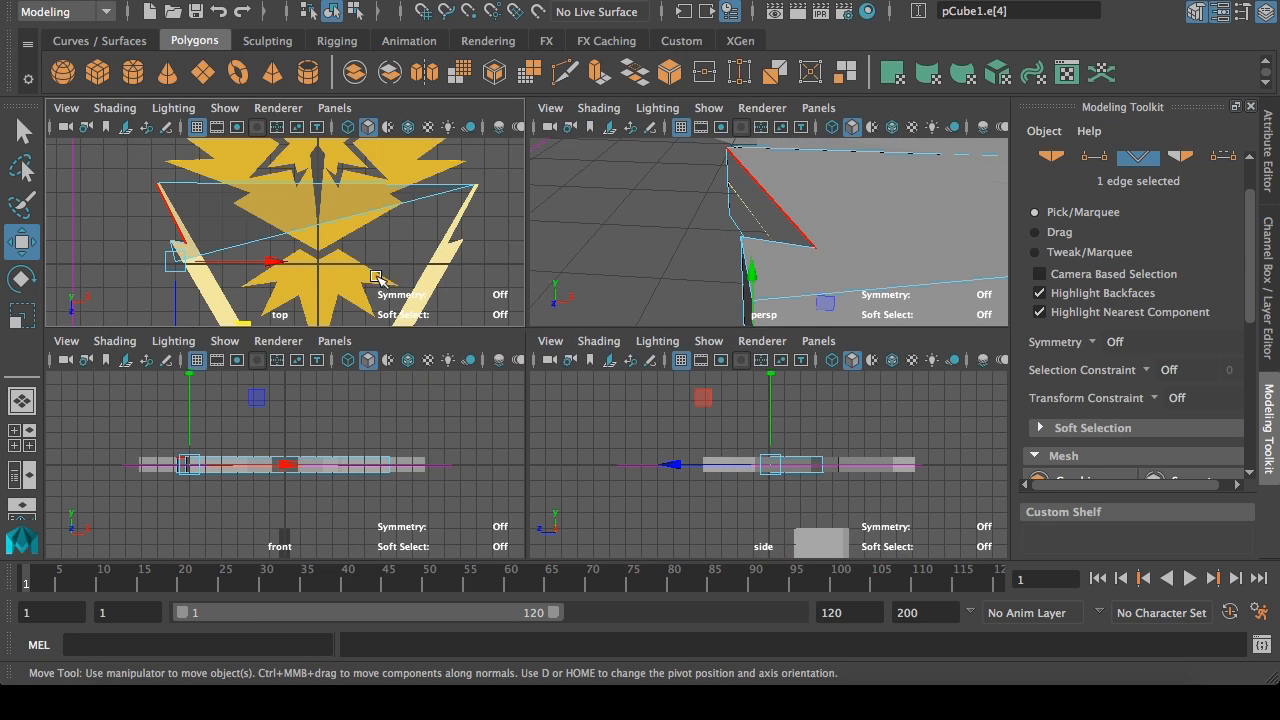
key(space)
alt+middle_drag(533, 424, 431, 198)
drag(269, 255, 487, 460)
alt+middle_drag(661, 464, 624, 278)
drag(433, 277, 433, 277)
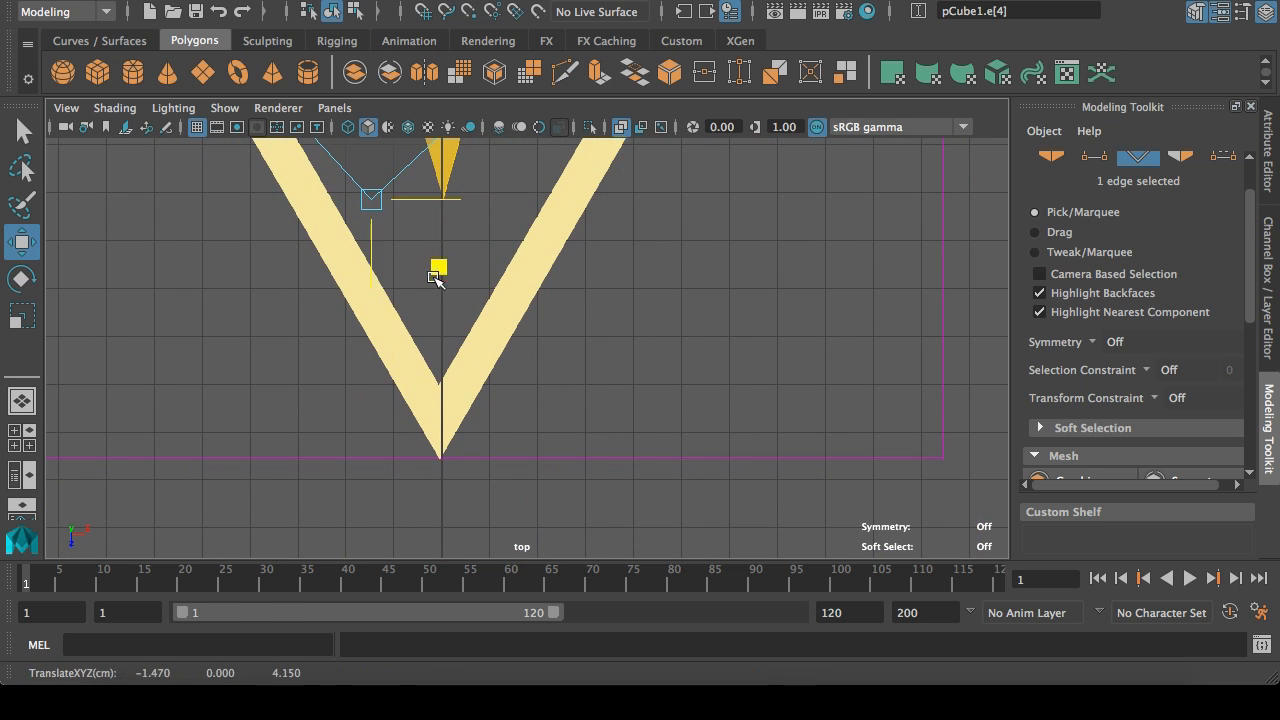
middle_drag(436, 277, 505, 530)
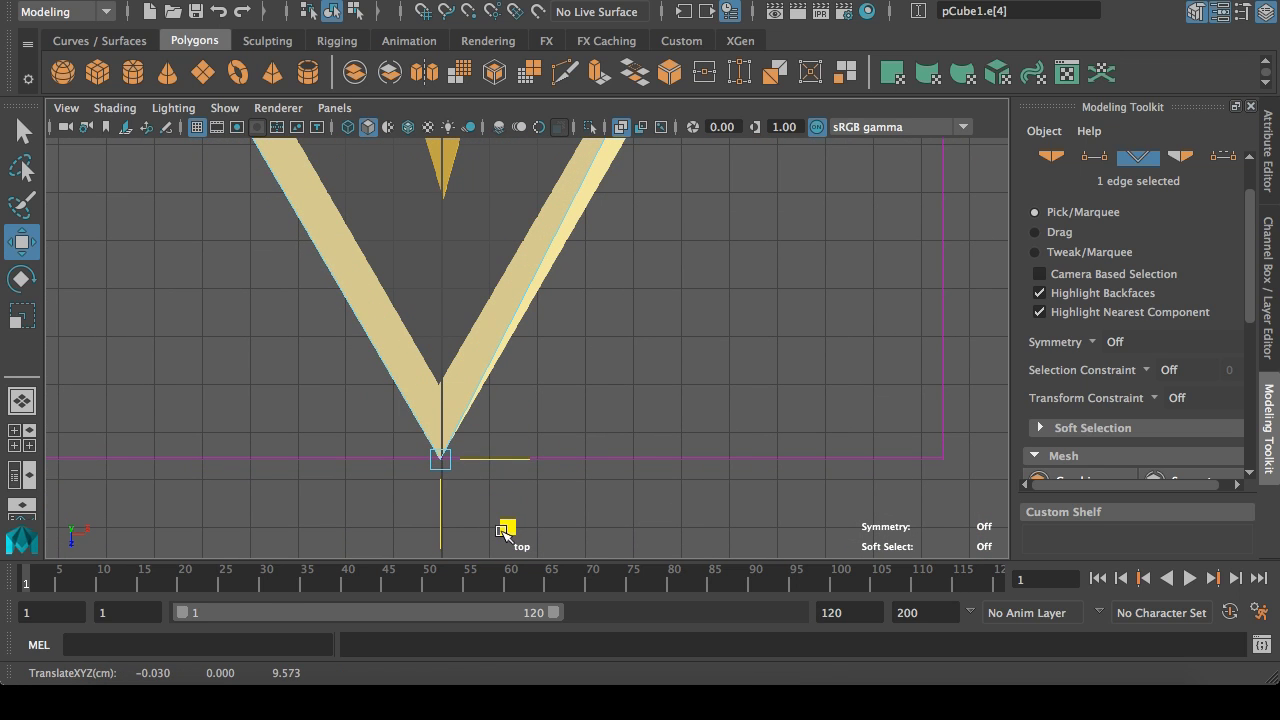
Step: Fine-tune the corner edge onto the V's bottom point, at about X -0.04, Z 9.58
key(f)
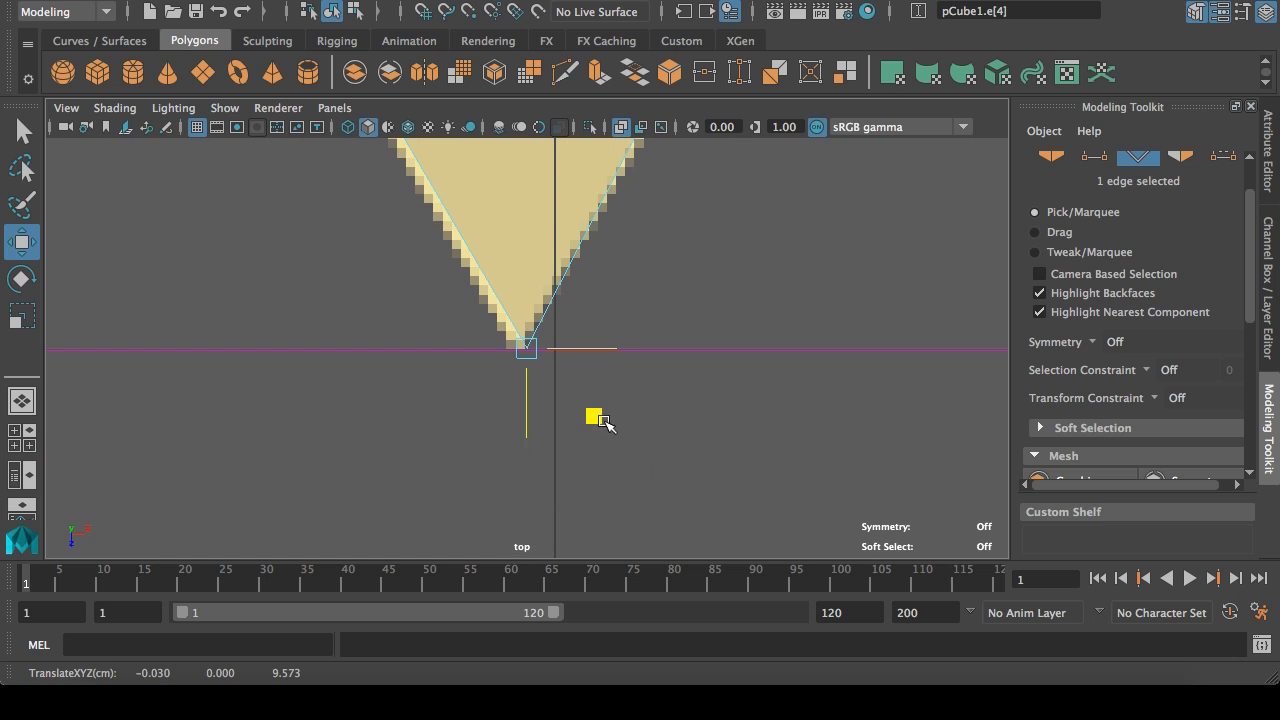
middle_drag(604, 421, 595, 430)
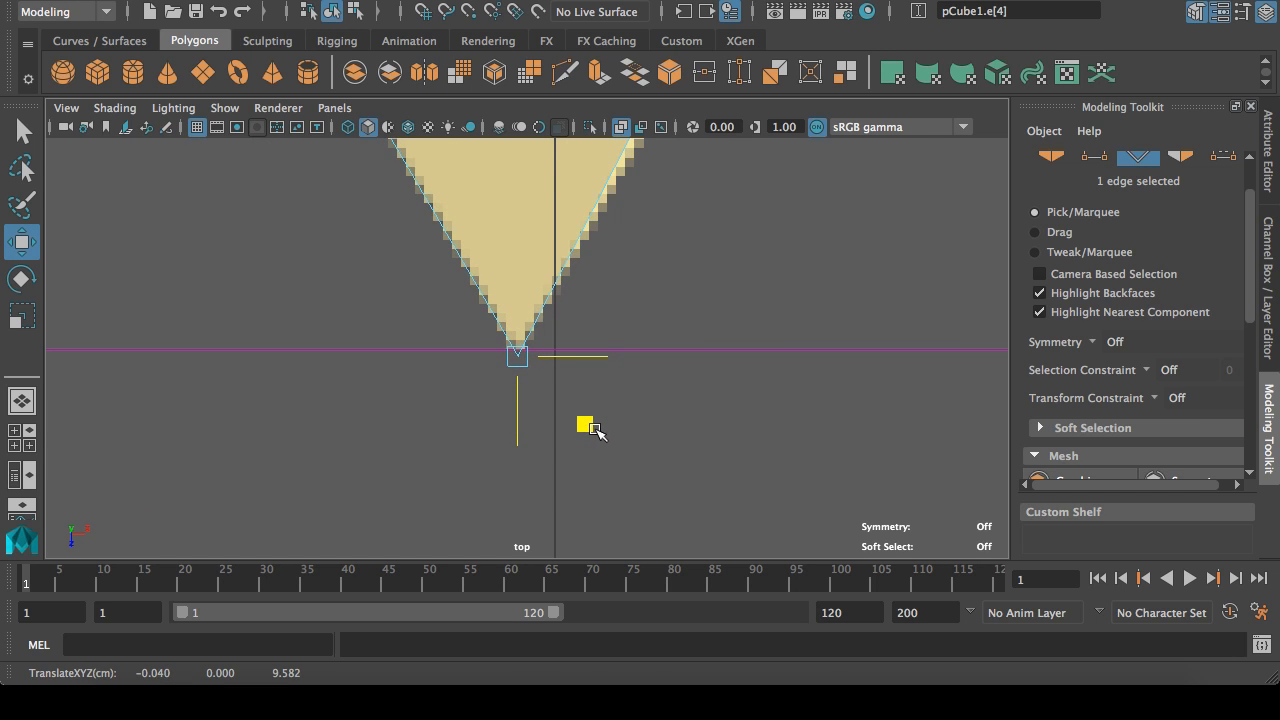
scroll(647, 324, down, 10)
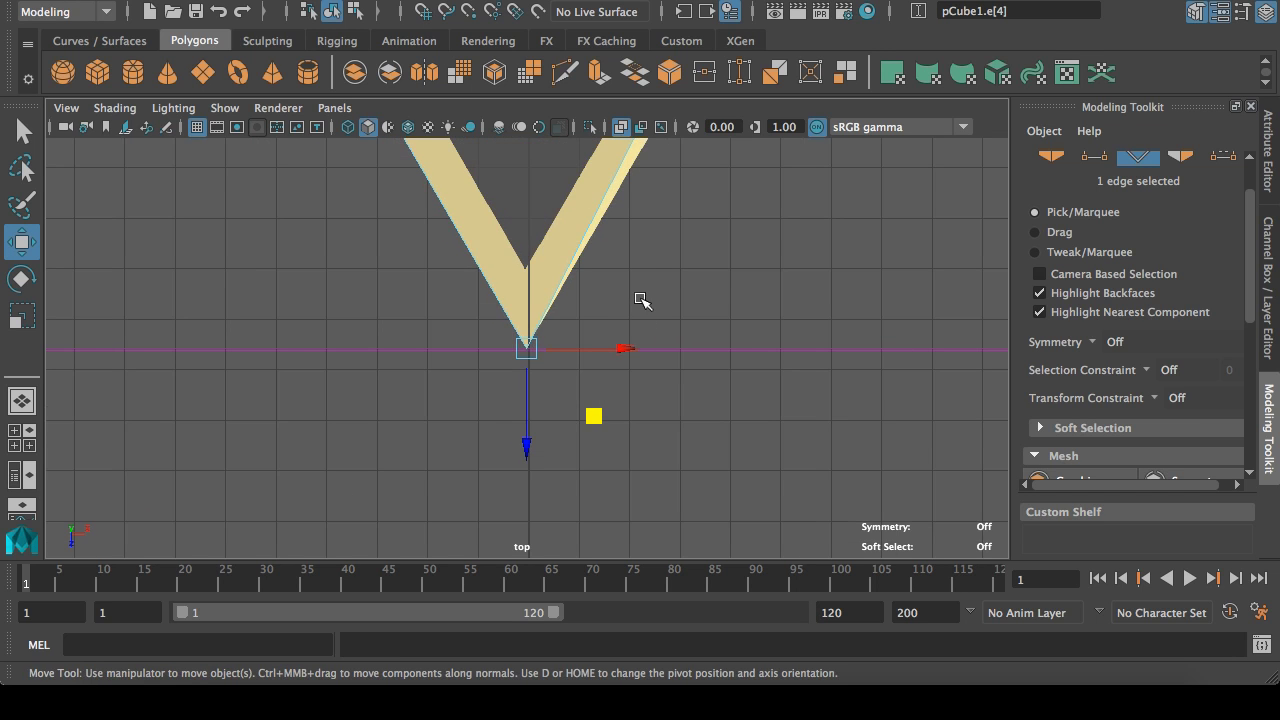
alt+middle_drag(621, 297, 623, 314)
alt+right_drag(623, 314, 634, 371)
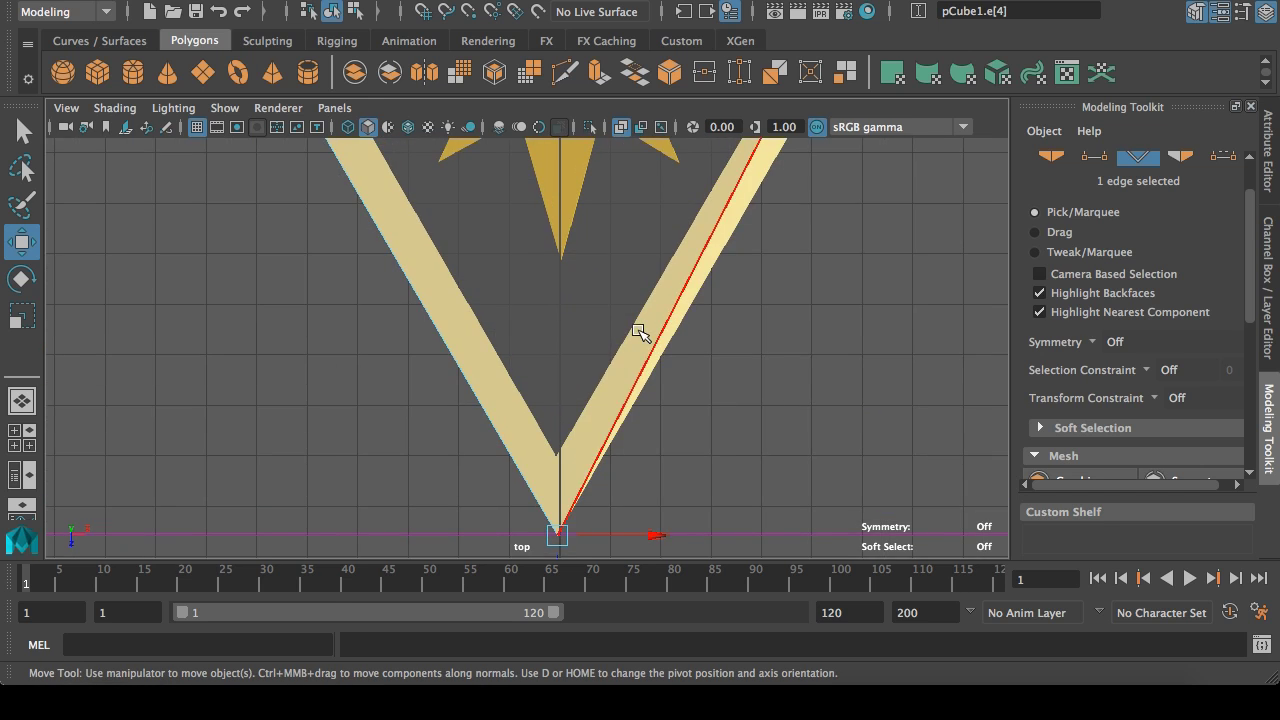
Step: Connect the upper and lower long edges on the inner side of the box with a new vertical edge
key(space)
key(space)
scroll(671, 297, down, 10)
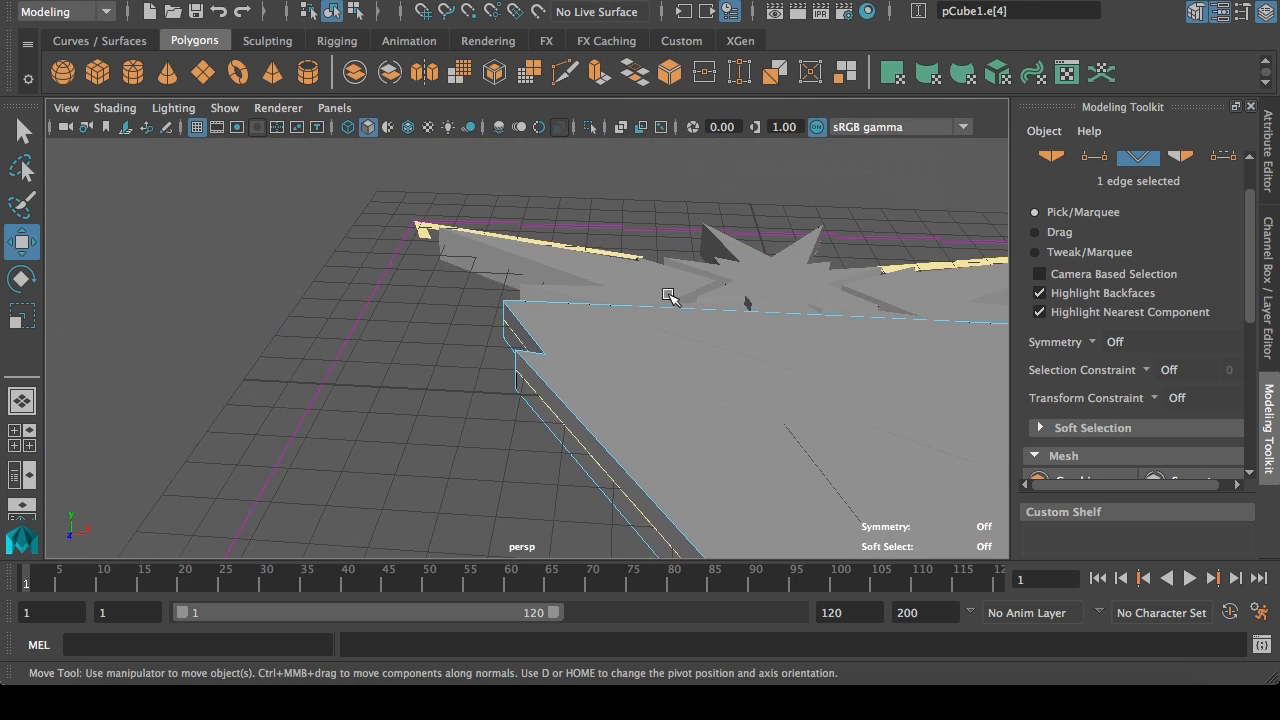
alt+drag(365, 310, 497, 420)
alt+right_drag(463, 438, 515, 461)
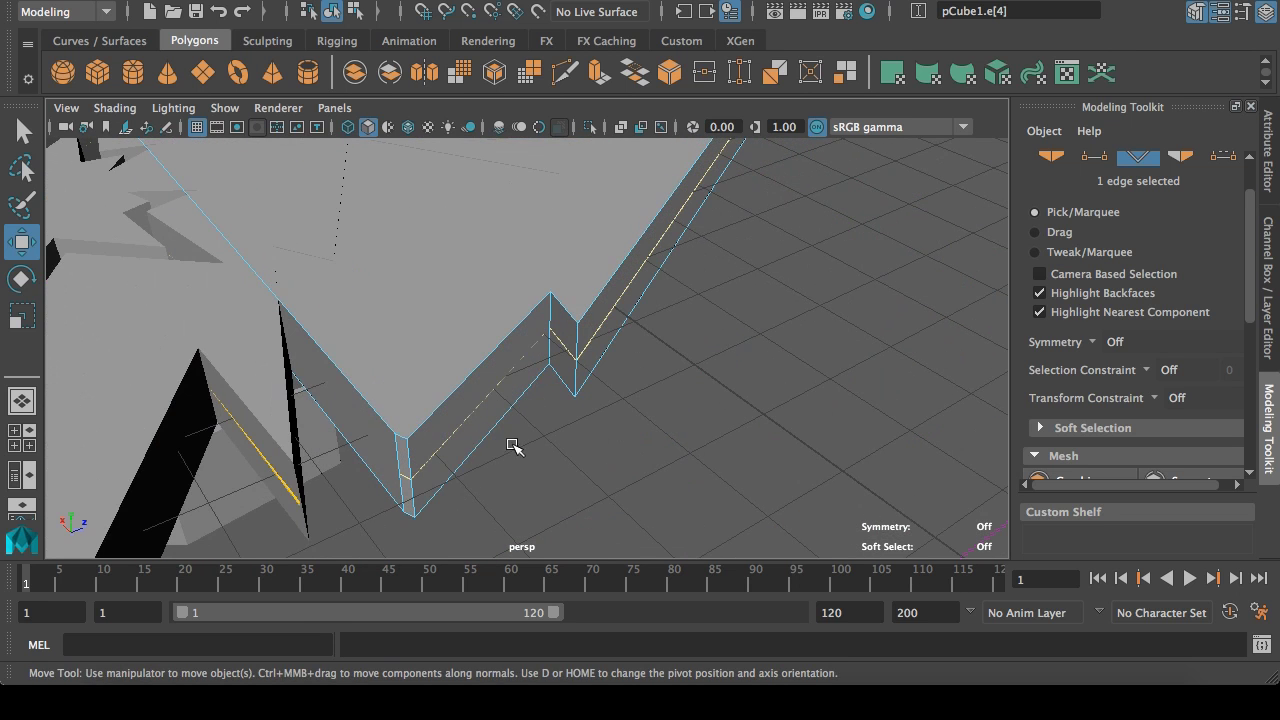
alt+drag(513, 446, 476, 342)
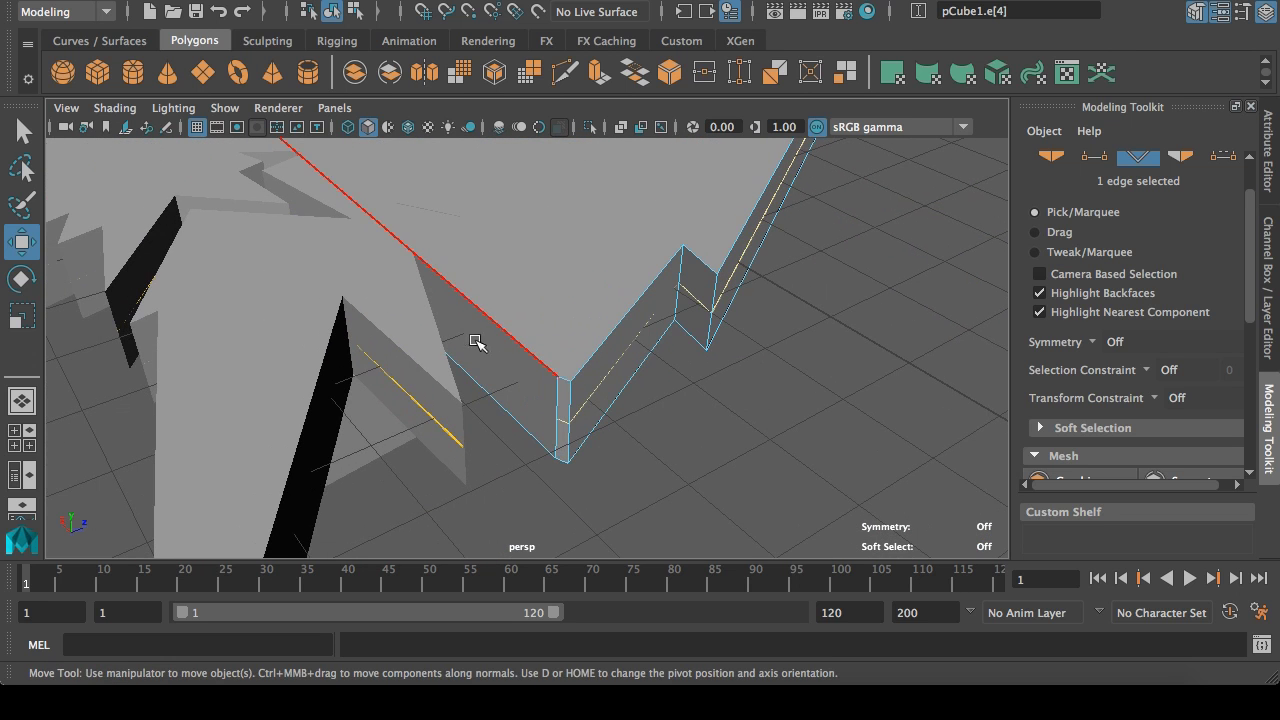
shift+click(478, 388)
click(590, 1)
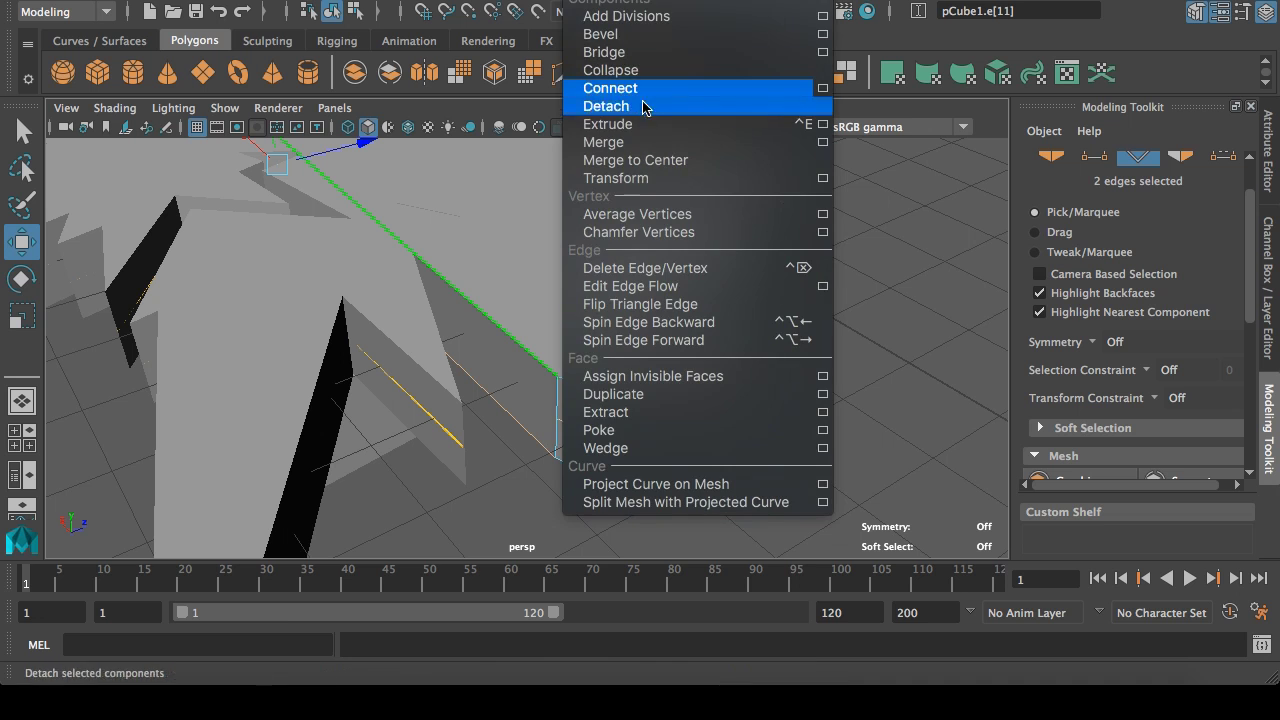
click(626, 93)
Step: Move the new inner vertical edge to the V's inner corner, at about X -0.07, Z 8.01
alt+drag(380, 222, 623, 317)
click(621, 126)
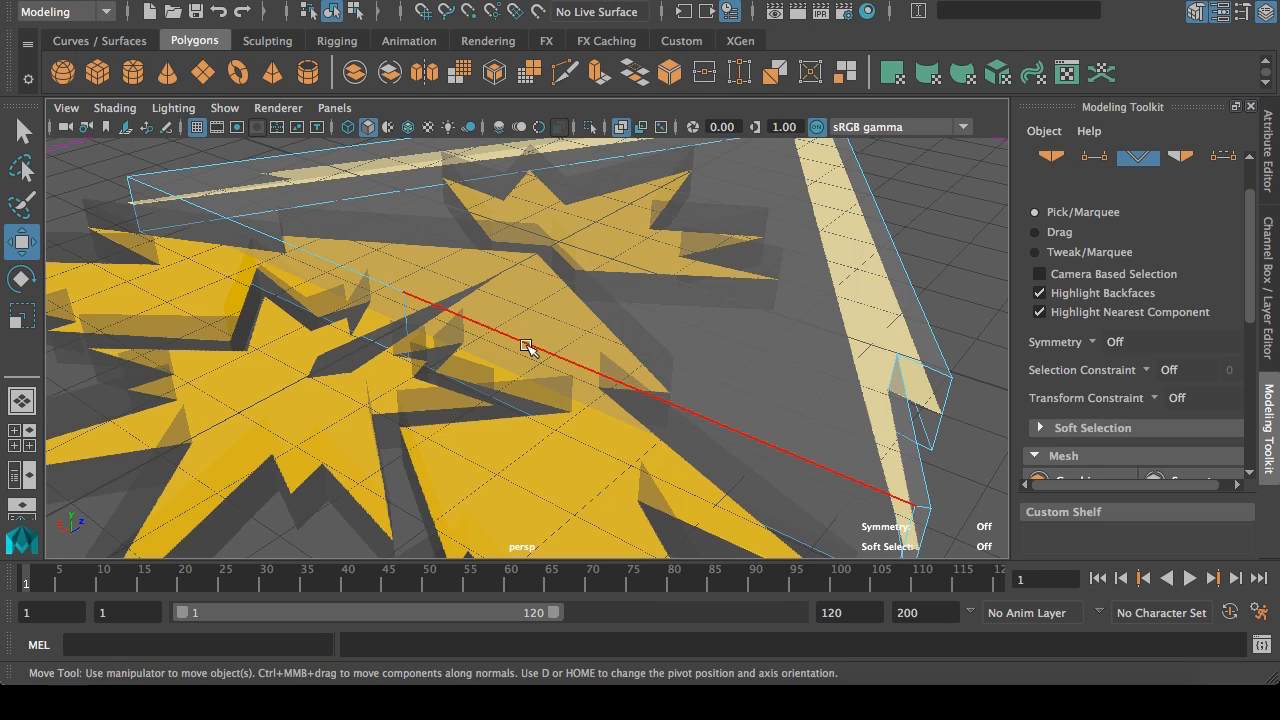
click(406, 316)
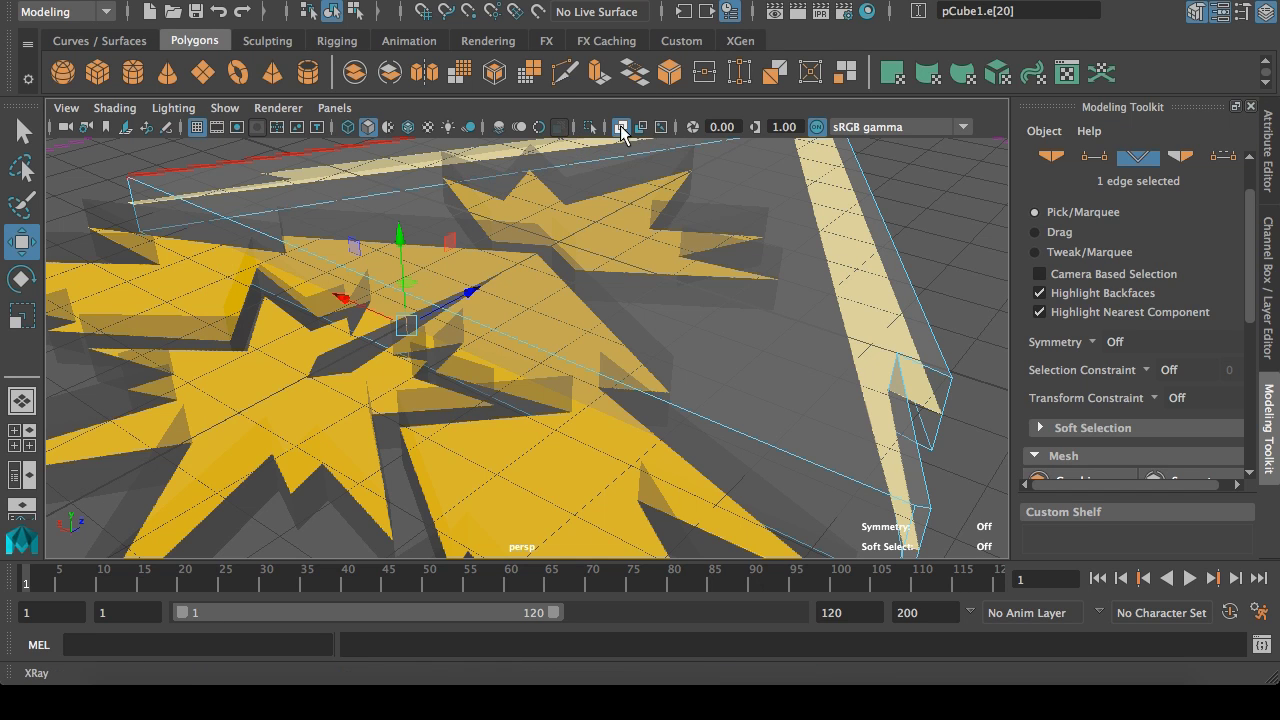
key(f)
key(space)
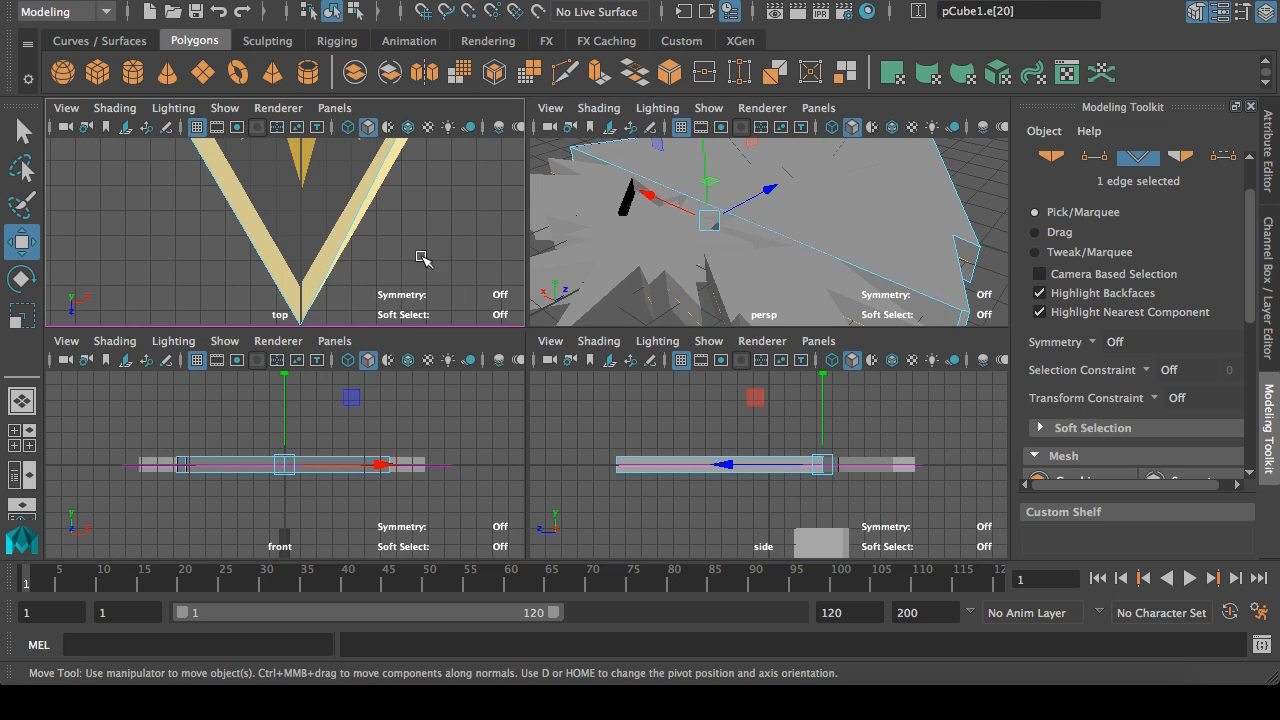
key(space)
scroll(503, 297, down, 3)
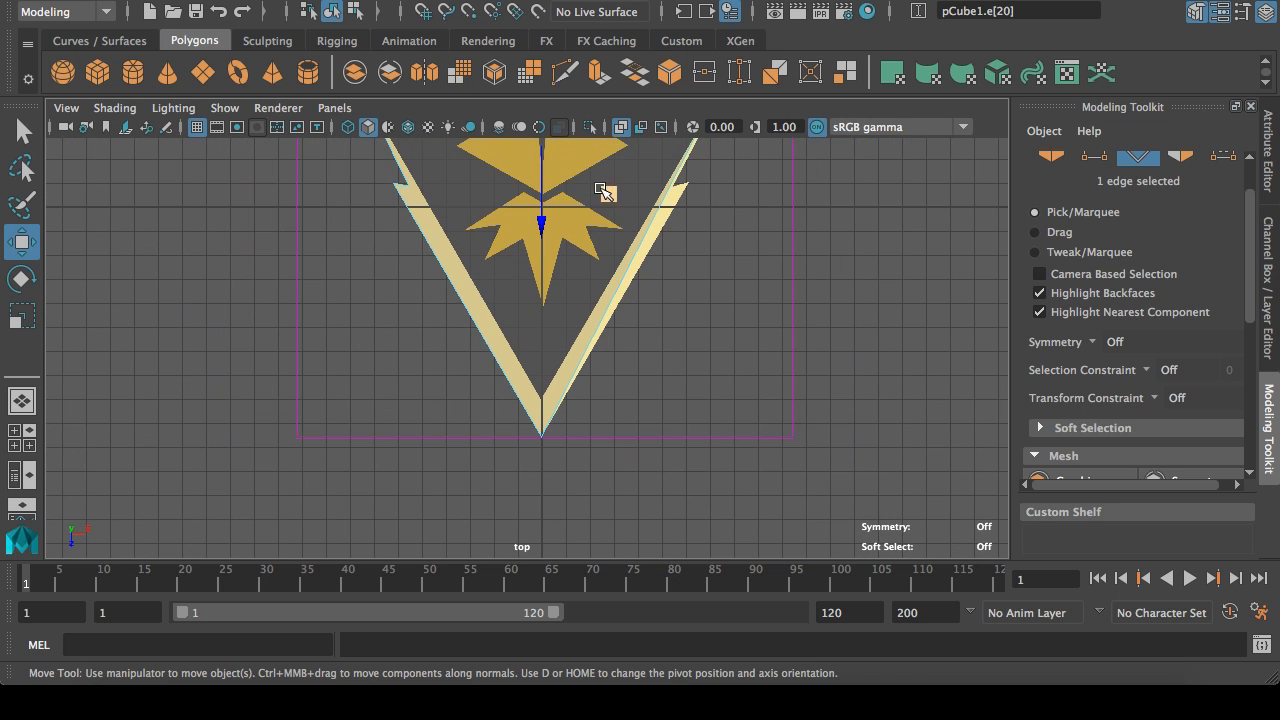
drag(530, 238, 546, 458)
scroll(613, 429, up, 6)
alt+middle_drag(860, 471, 724, 300)
middle_drag(510, 258, 505, 408)
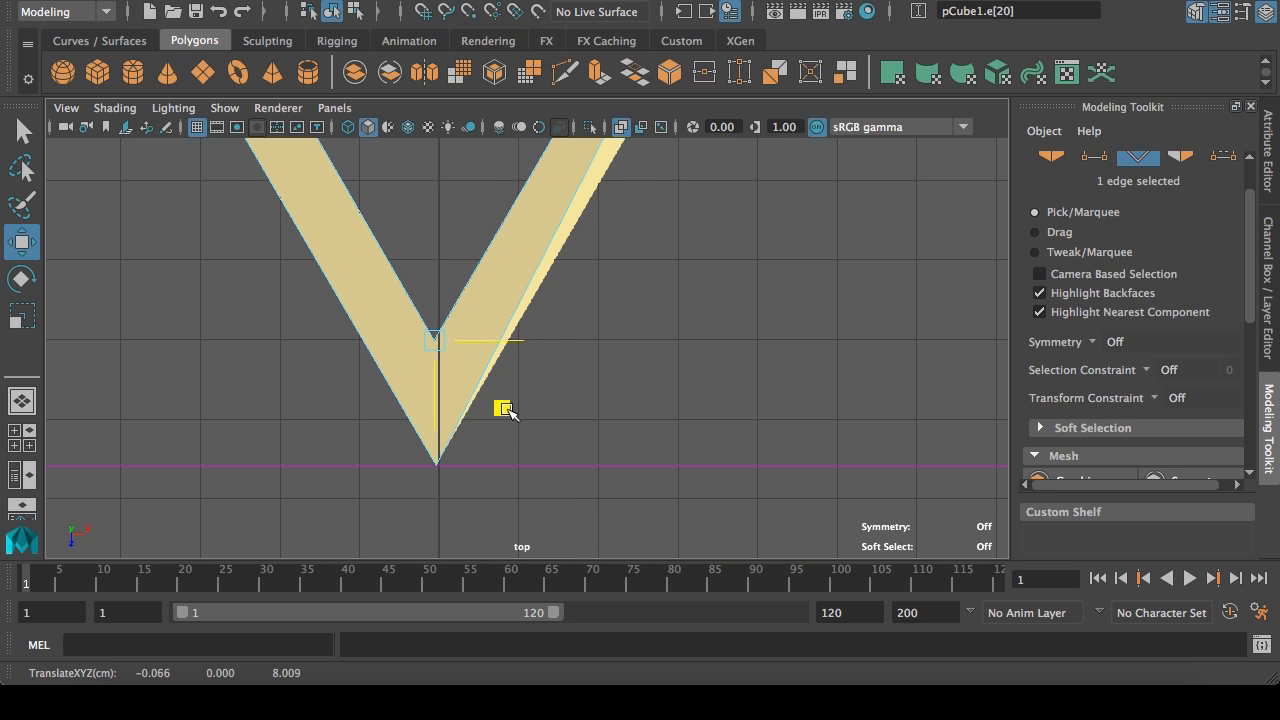
Step: Connect the upper and lower long edges on the outer side of the V's right arm with a vertical edge
scroll(537, 289, down, 3)
alt+middle_drag(530, 218, 577, 394)
scroll(579, 300, down, 3)
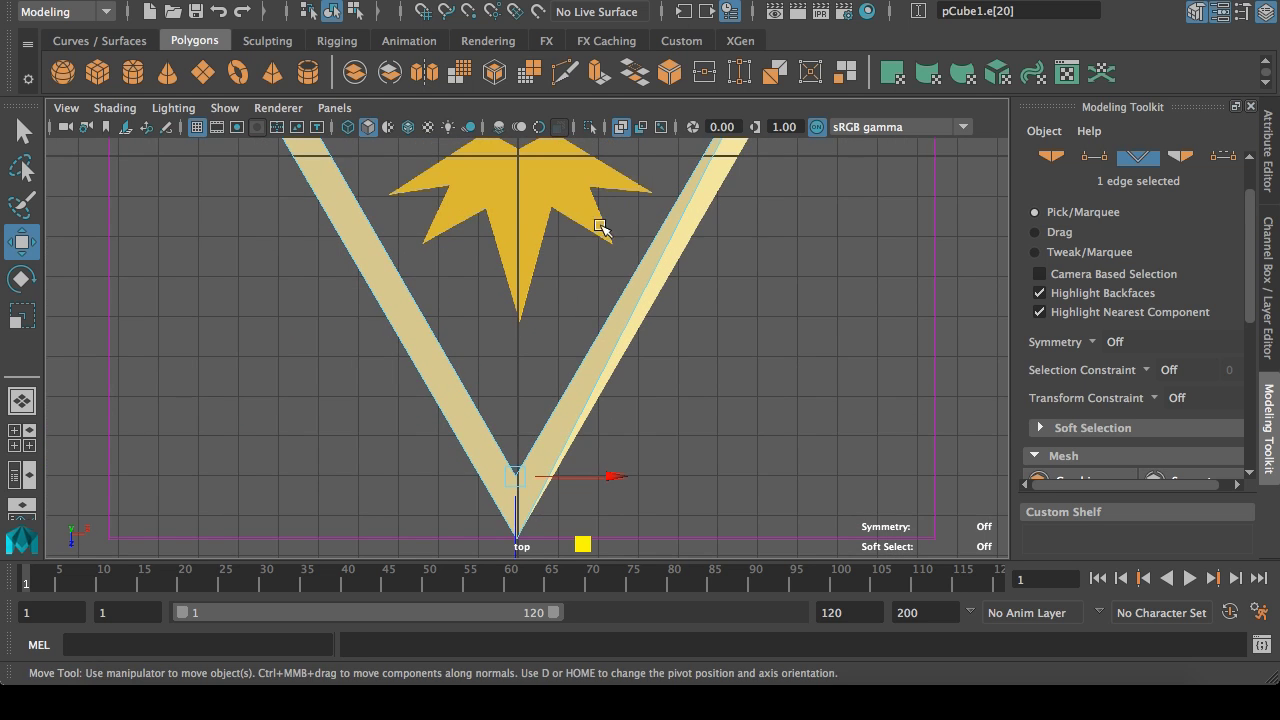
alt+middle_drag(600, 223, 642, 618)
scroll(609, 523, up, 3)
scroll(571, 314, up, 3)
key(space)
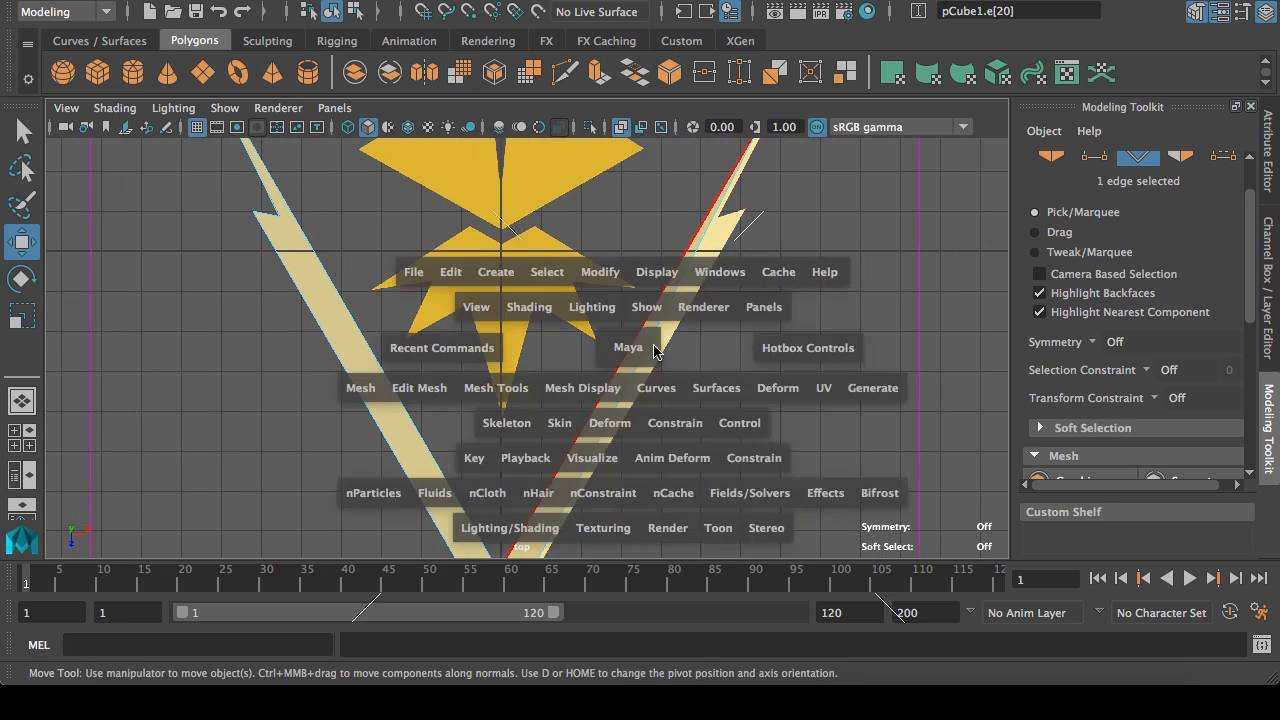
key(space)
alt+drag(500, 296, 580, 330)
alt+middle_drag(337, 272, 749, 397)
alt+middle_drag(412, 280, 608, 370)
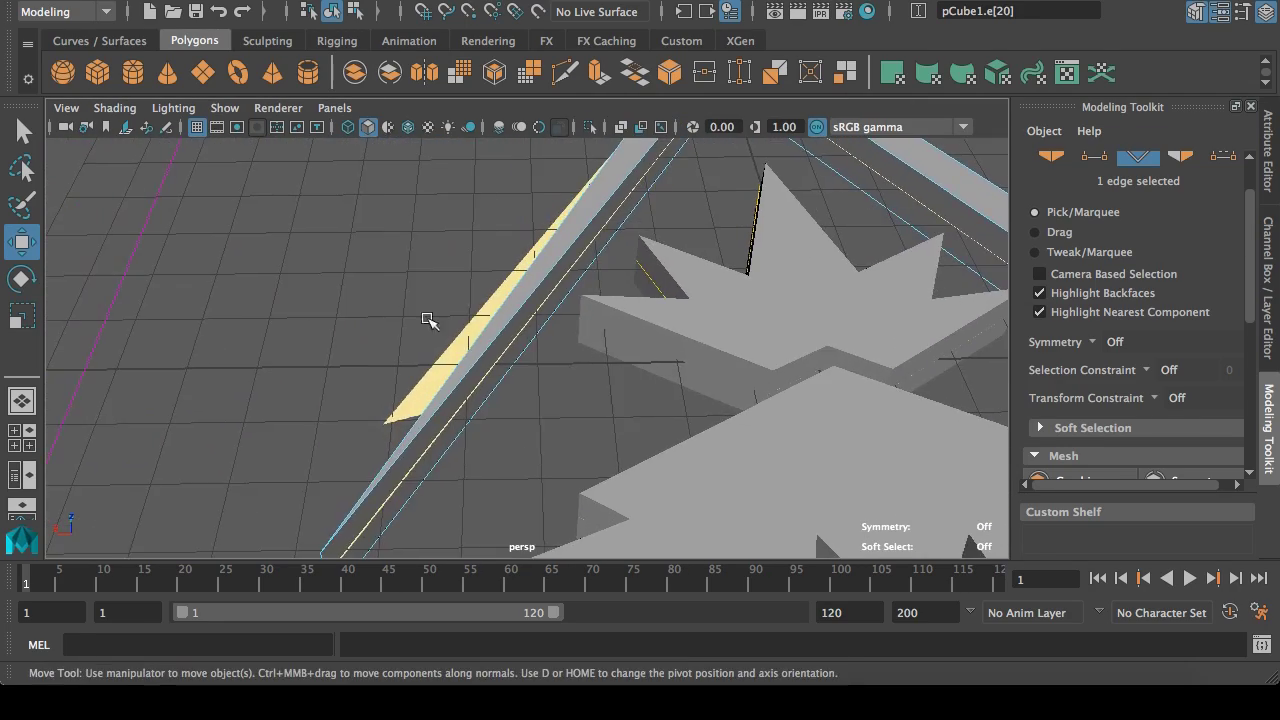
alt+drag(429, 316, 600, 336)
scroll(526, 351, down, 5)
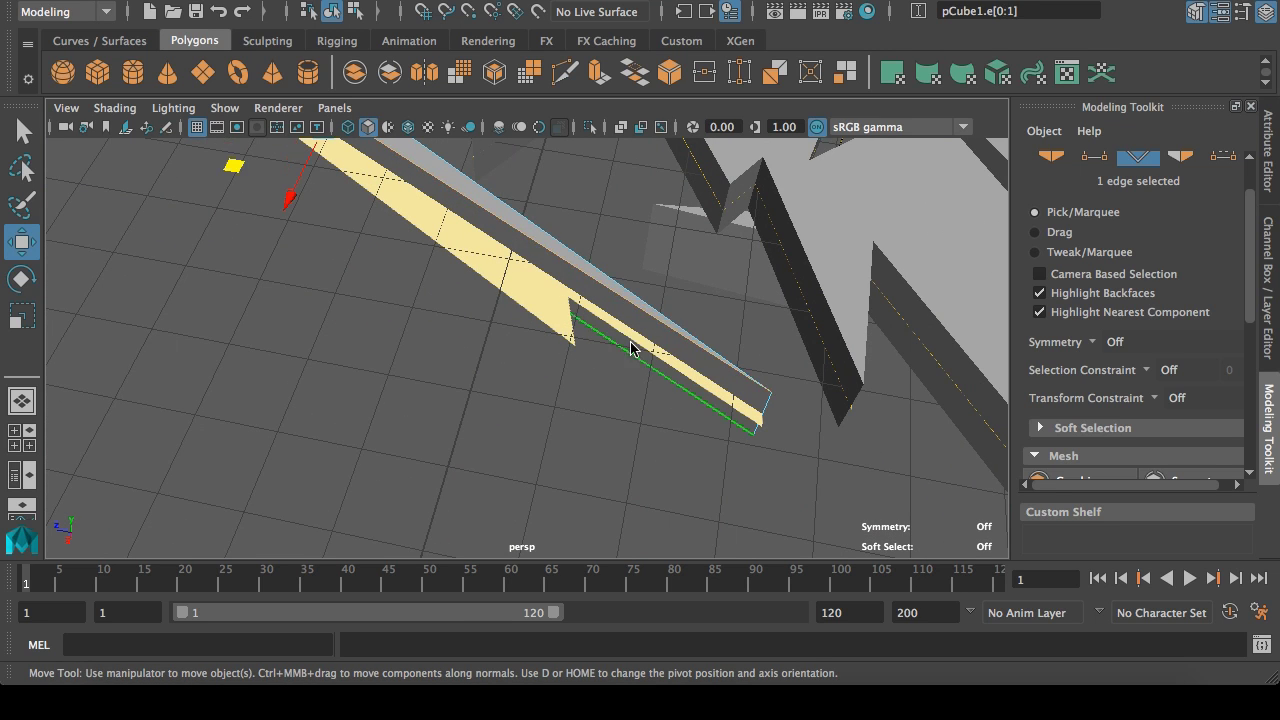
shift+click(650, 342)
click(590, 2)
click(611, 89)
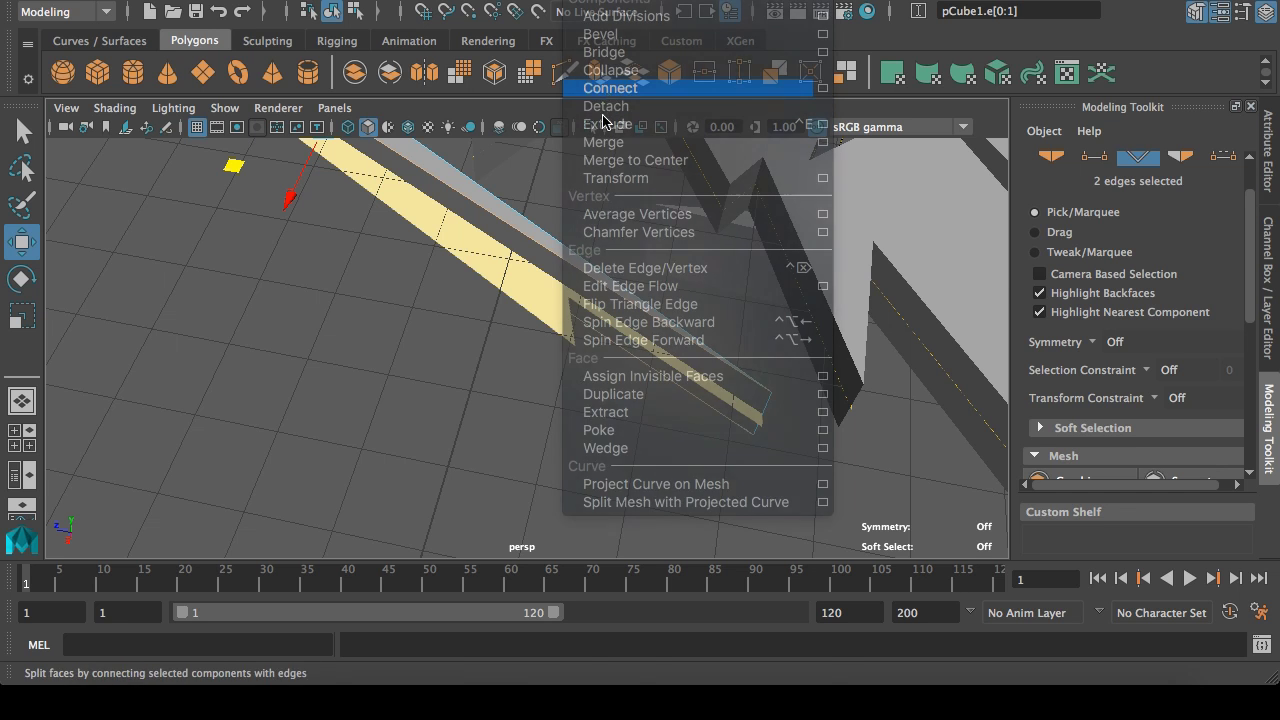
Step: Add a second vertical edge between the first one and the end of the outer side by connecting its long edges
alt+middle_drag(402, 207, 488, 281)
scroll(488, 281, up, 3)
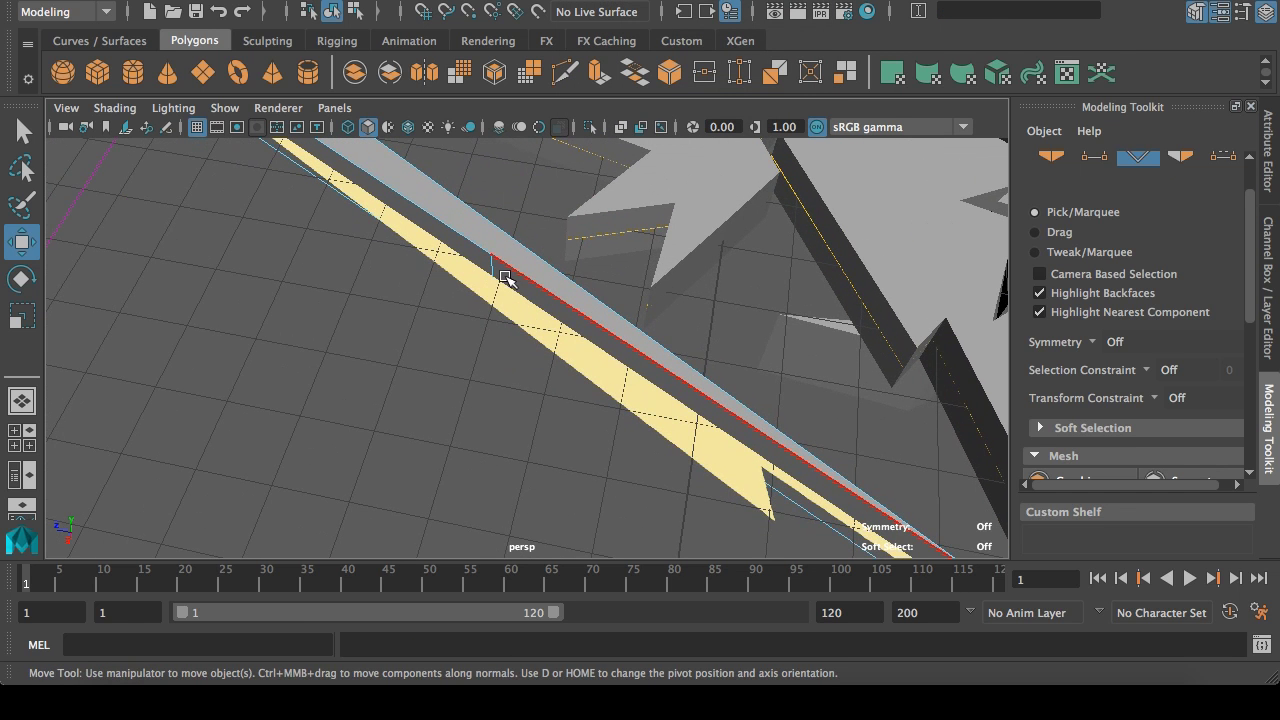
click(641, 372)
shift+click(832, 530)
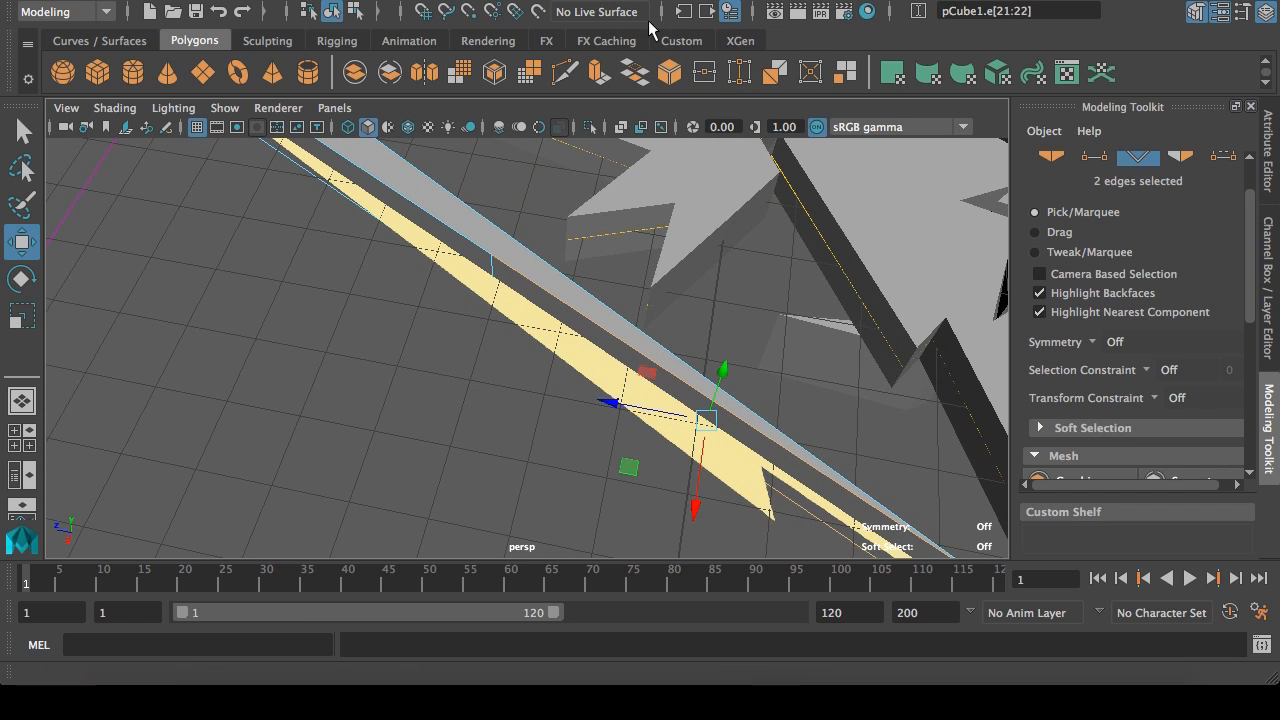
click(640, 86)
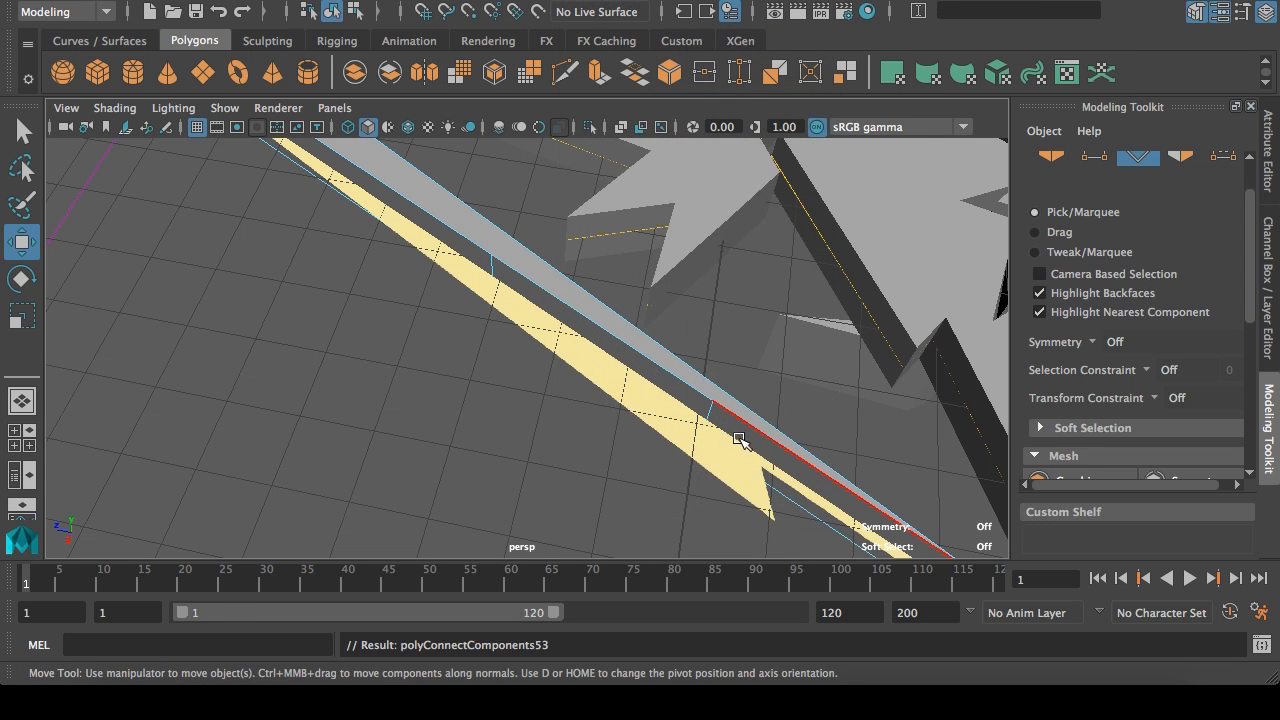
Step: Connect the remaining end segment of the outer side to add a third vertical edge near the arm's end
click(765, 465)
shift+click(792, 498)
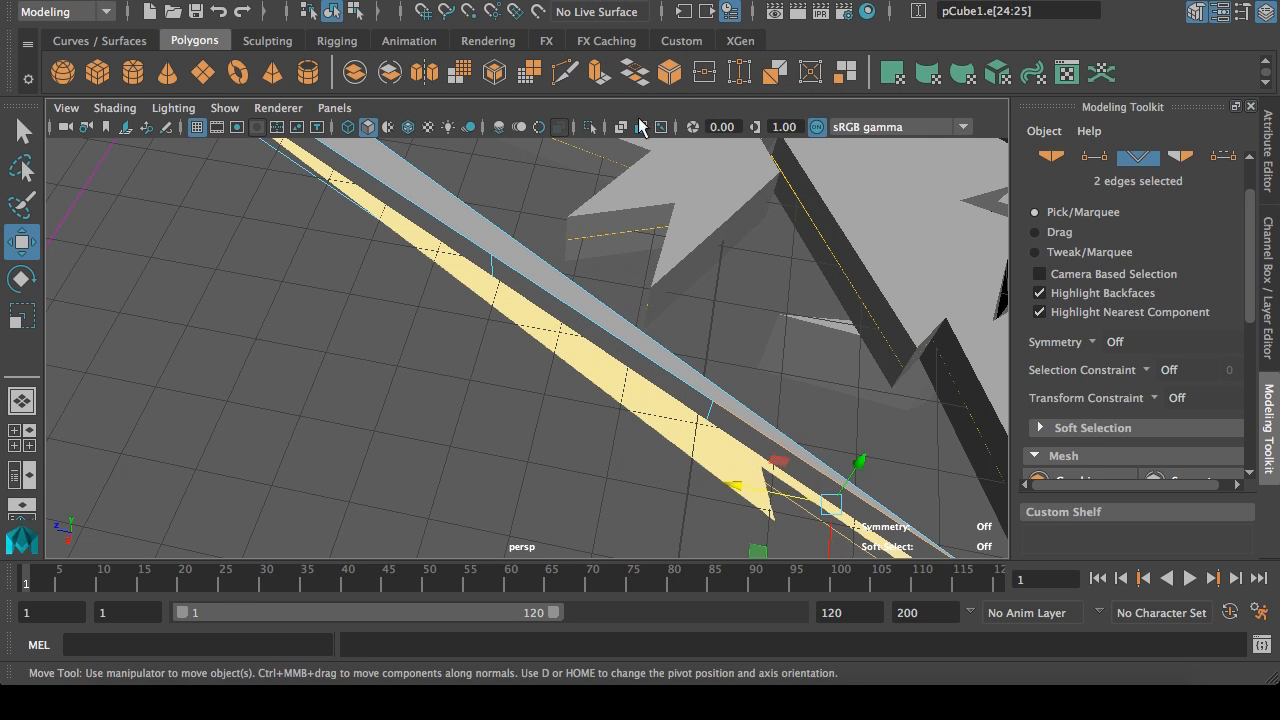
click(596, 2)
click(610, 92)
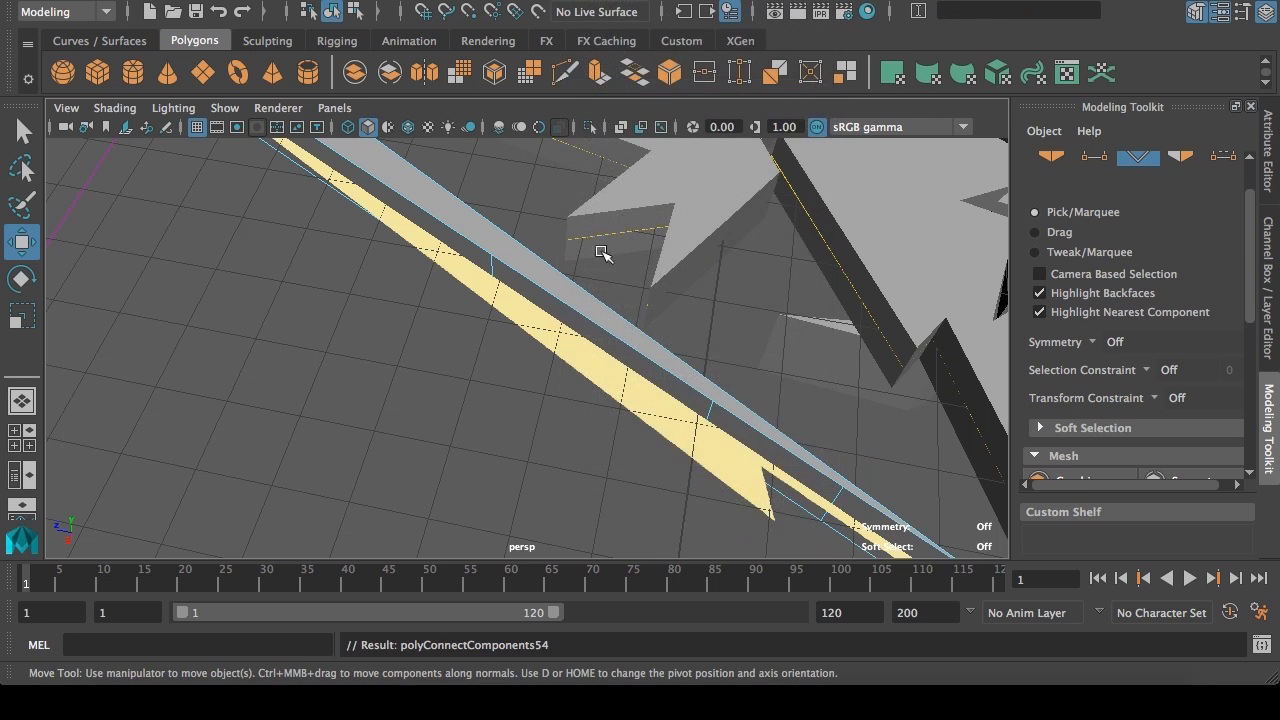
Step: Move the second and third vertical edges together beside the notch at the upper end of the V's right arm
click(716, 420)
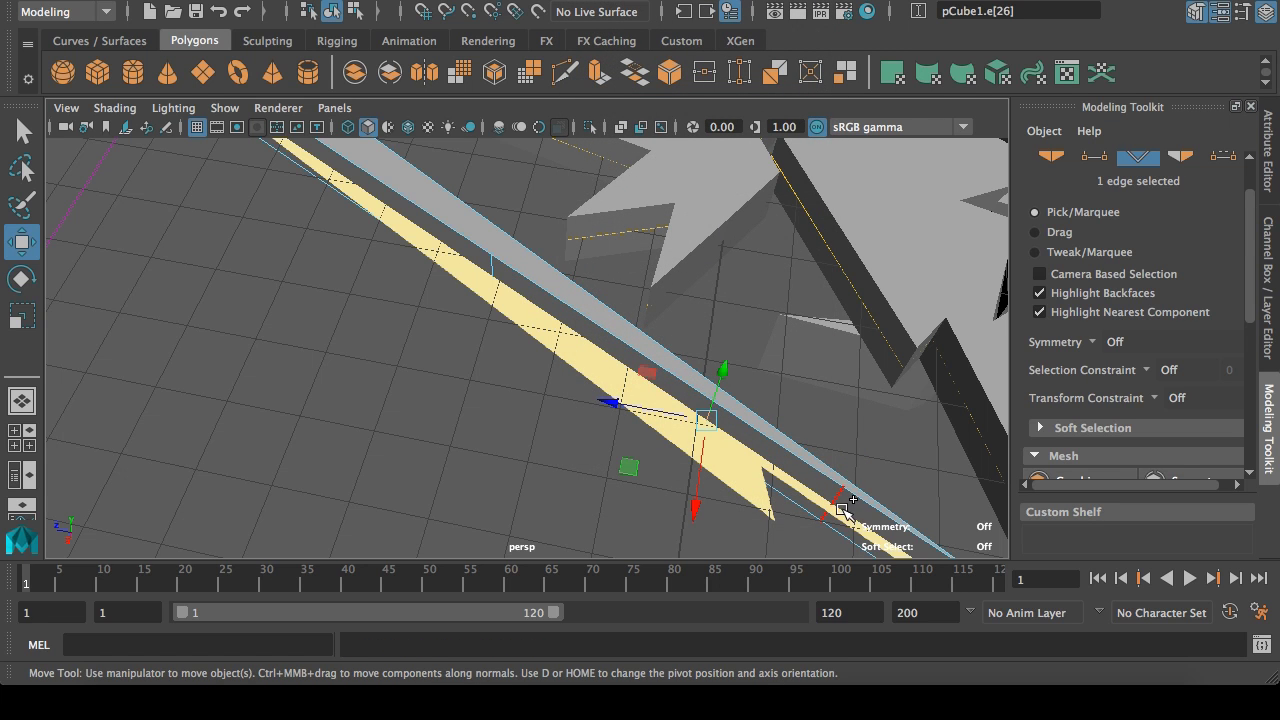
shift+click(779, 470)
key(space)
key(space)
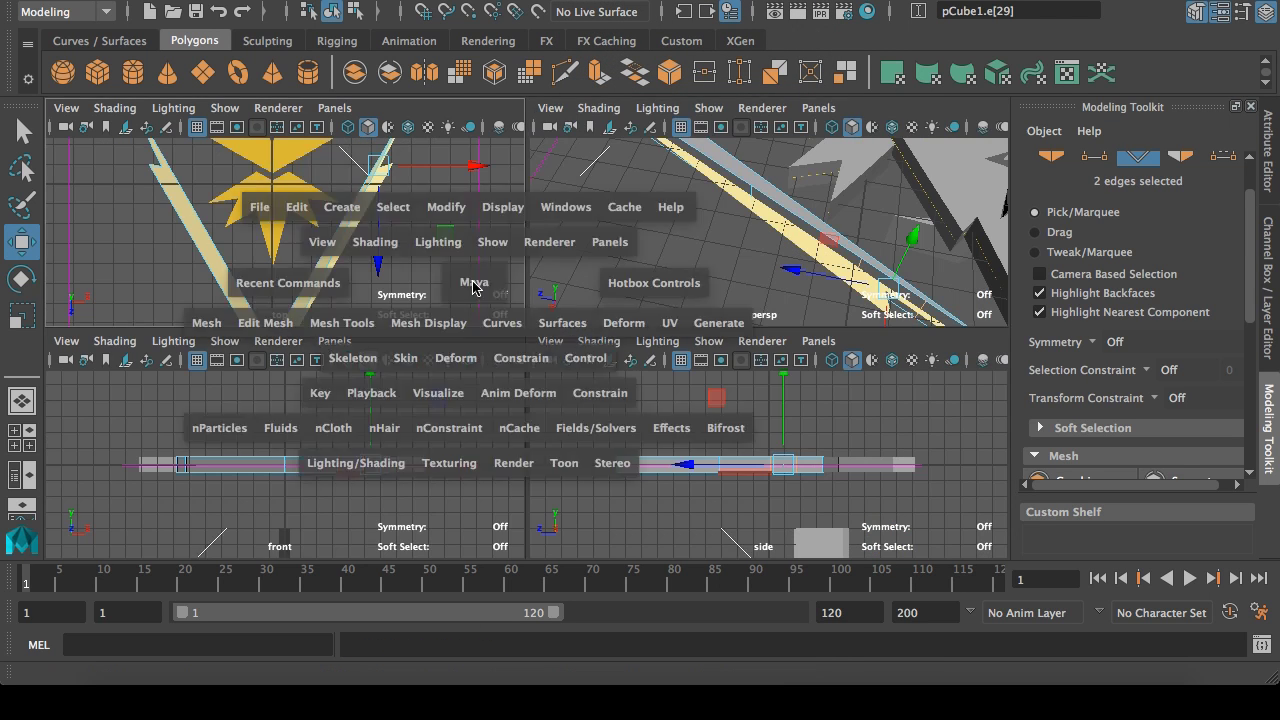
drag(785, 290, 823, 246)
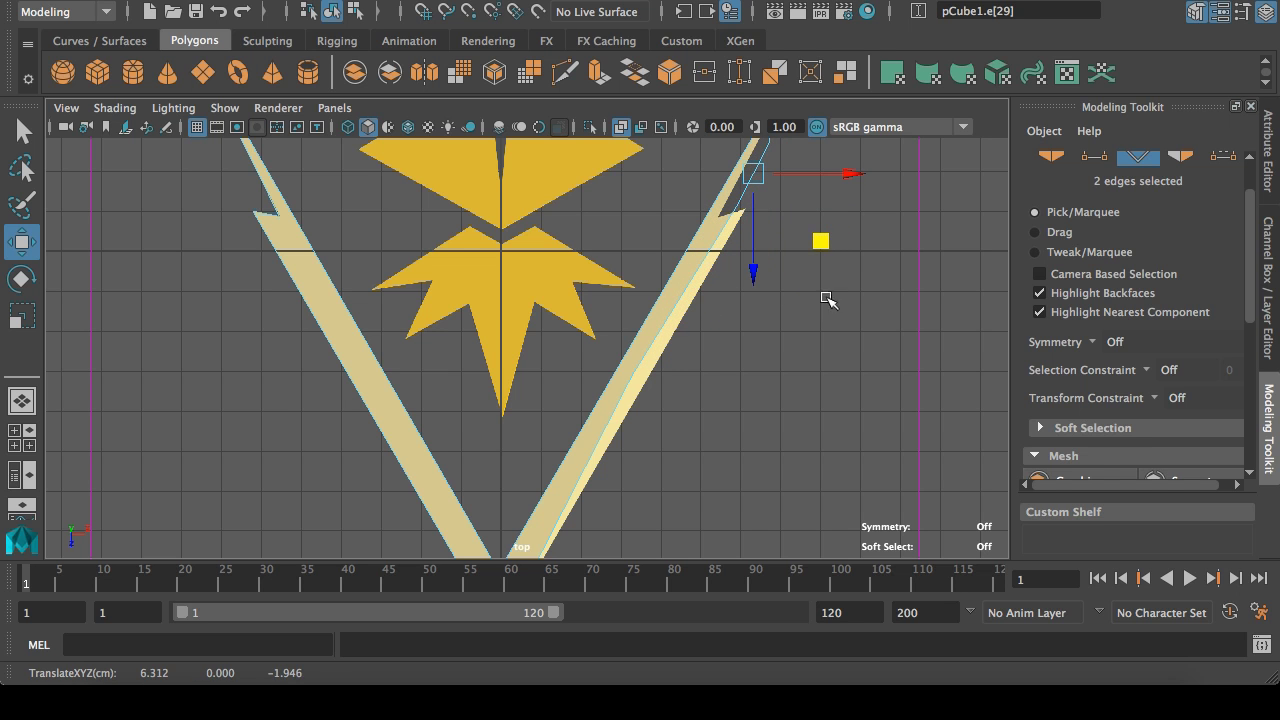
Step: Move the first vertical edge onto the pointed barb of the right arm's notch, at about X 6.12, Z -1.07
key(space)
key(space)
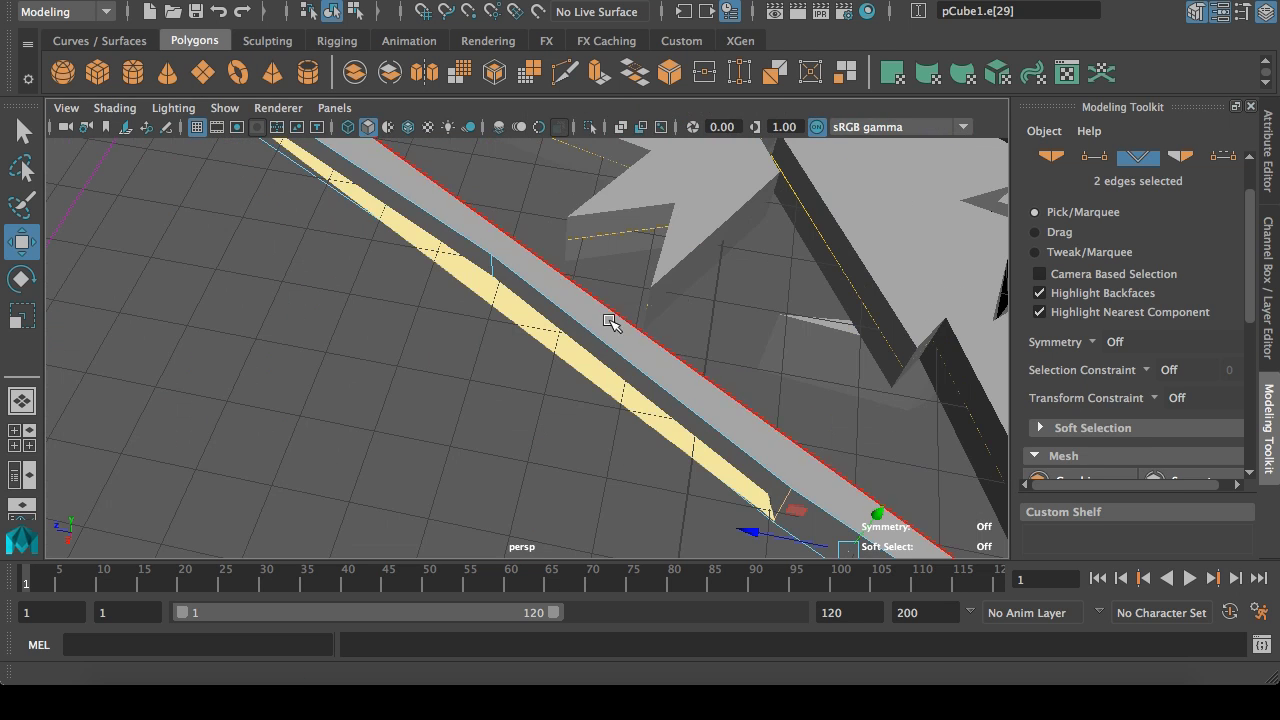
click(518, 287)
key(space)
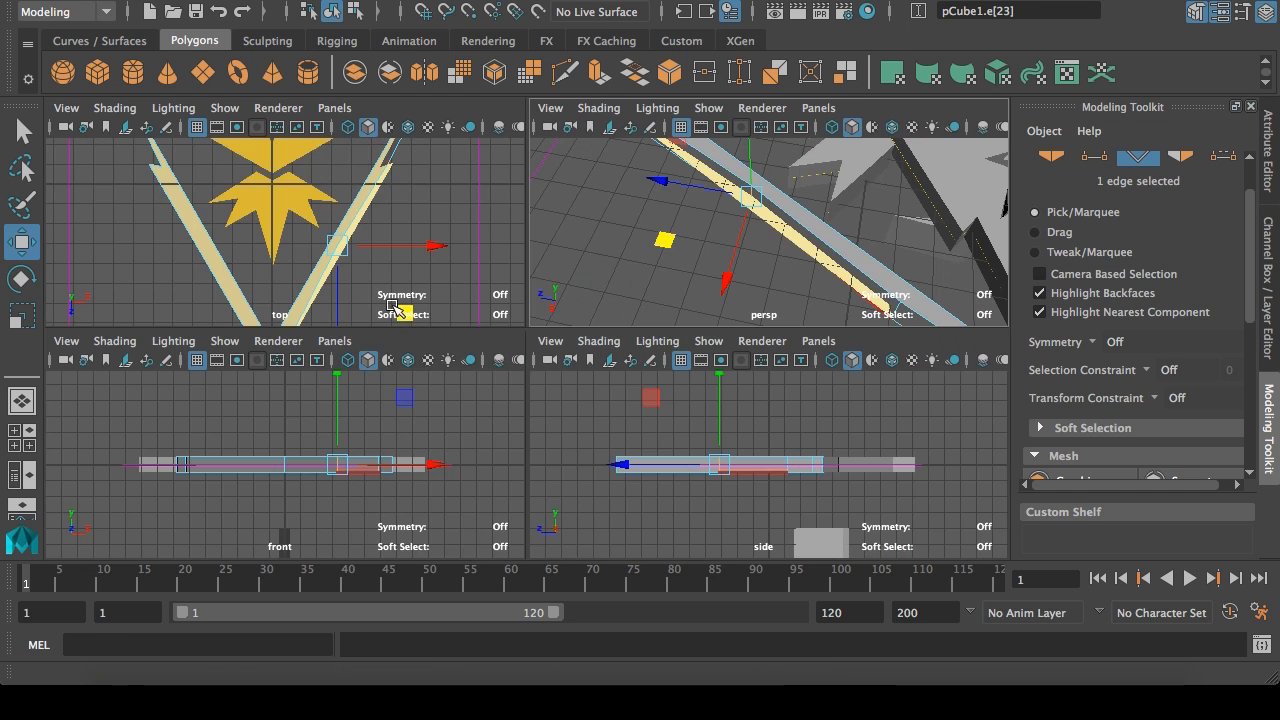
key(space)
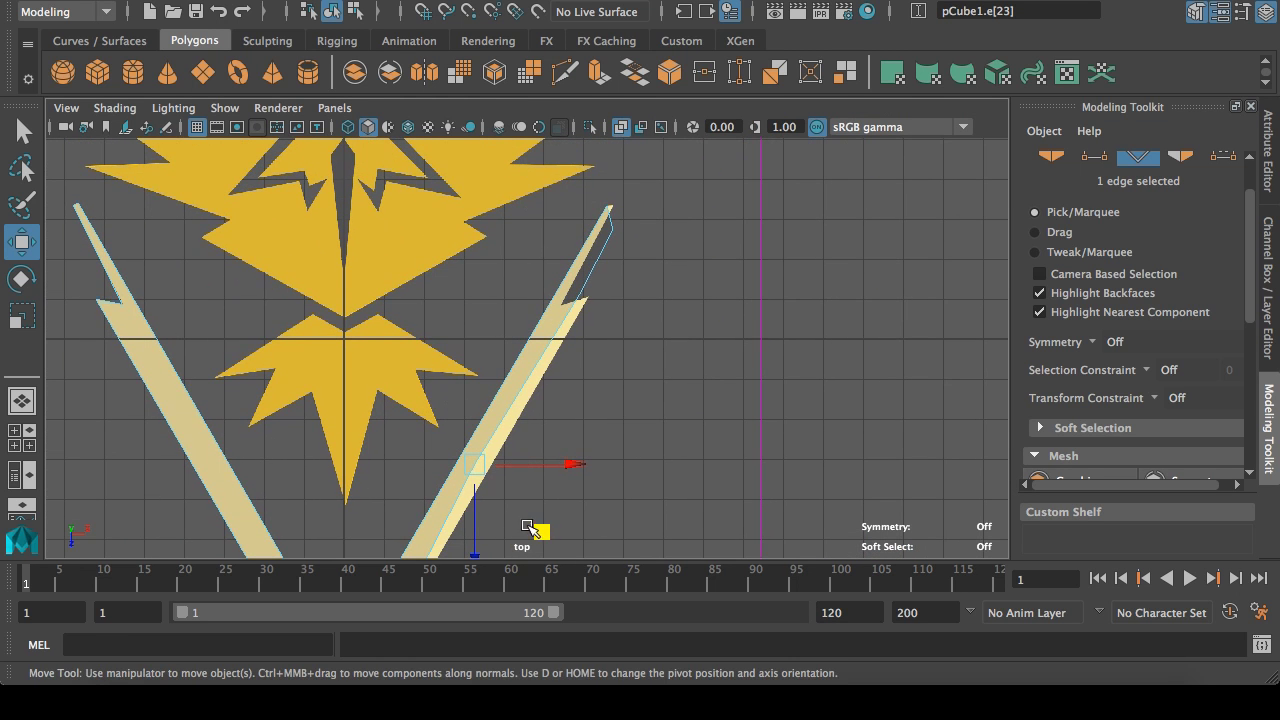
drag(530, 537, 654, 366)
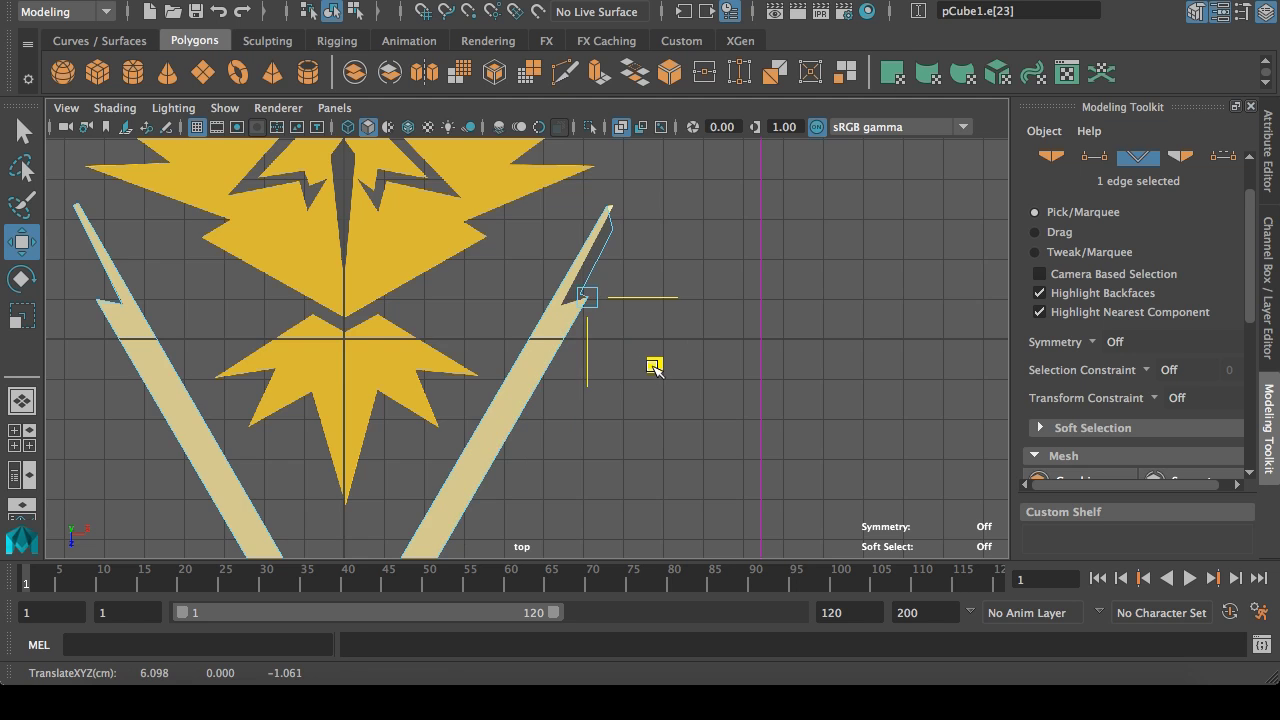
scroll(665, 375, up, 5)
drag(601, 405, 613, 418)
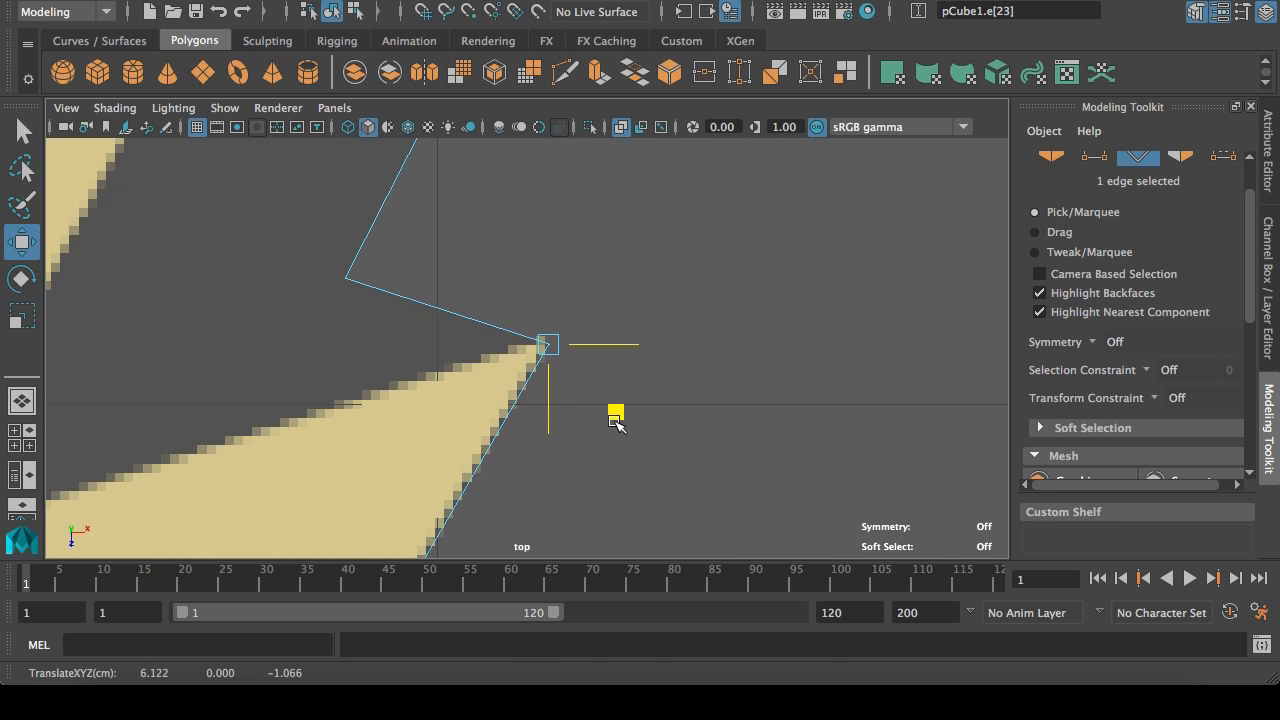
scroll(520, 350, down, 3)
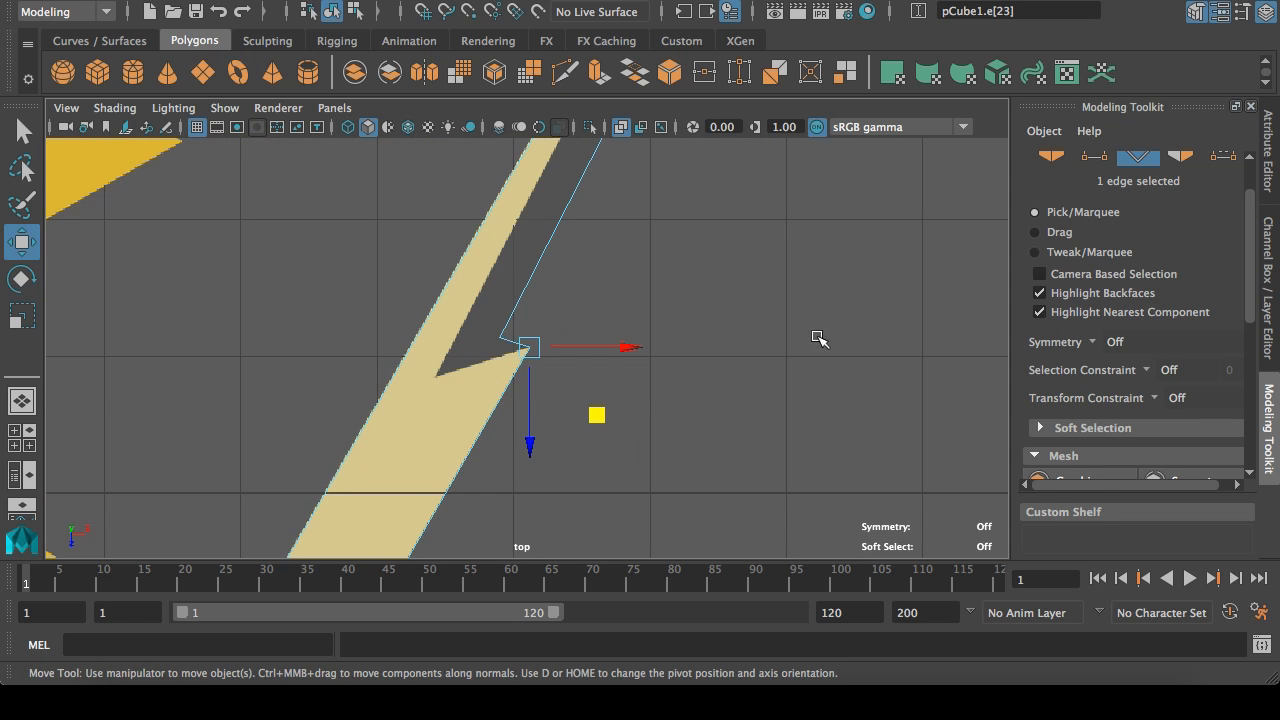
Step: Move the second vertical edge into the inner corner of the right arm's notch, at about X 5.42, Z -0.85
key(space)
key(space)
alt+middle_drag(836, 385, 626, 217)
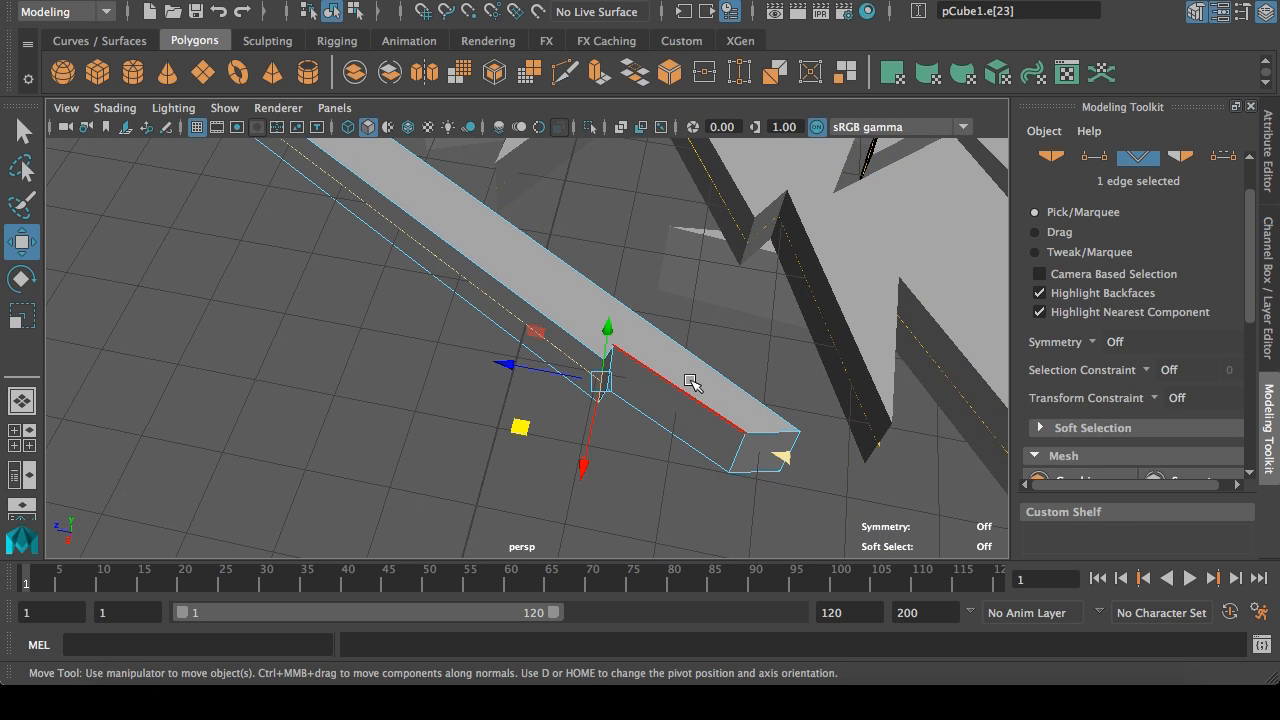
click(621, 367)
key(space)
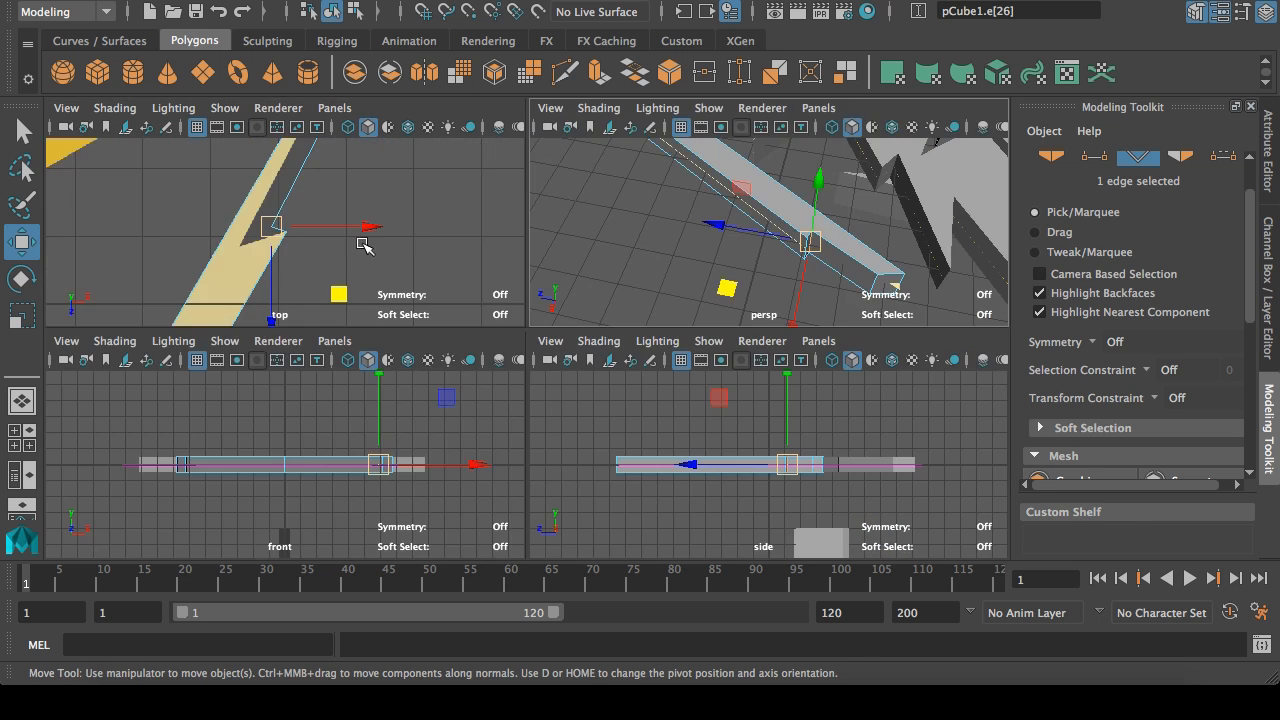
key(space)
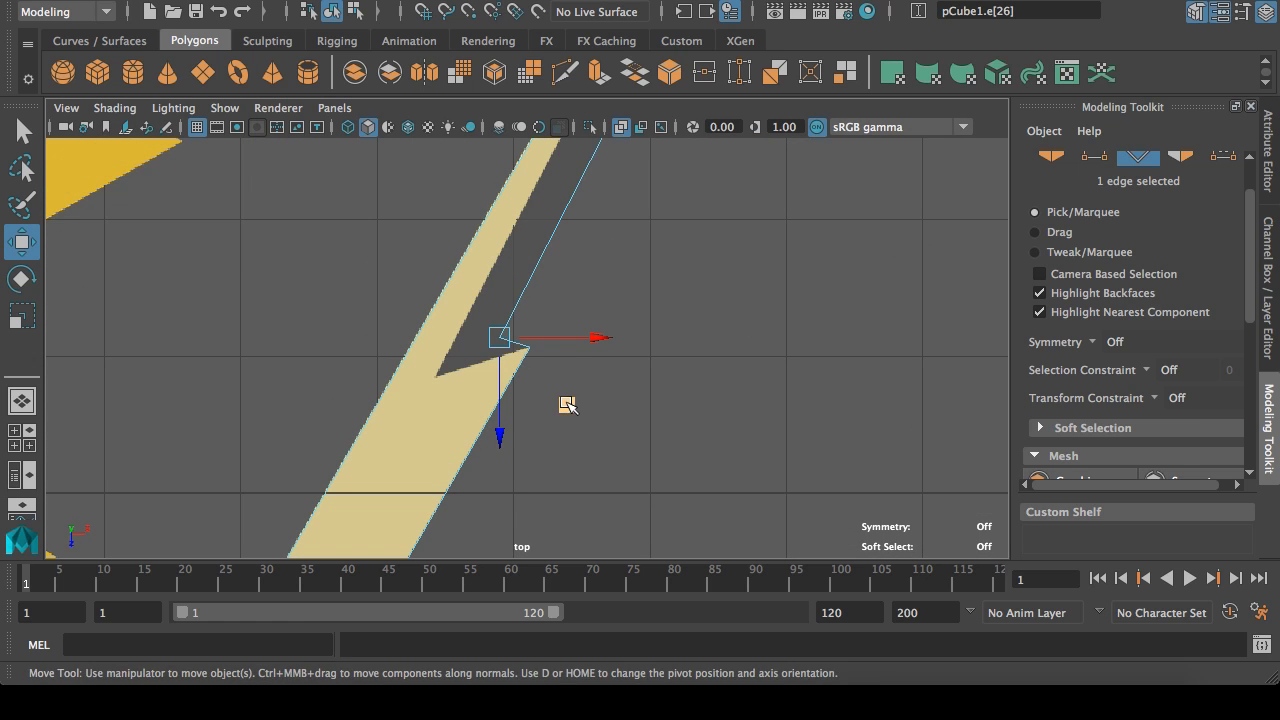
middle_drag(567, 404, 509, 437)
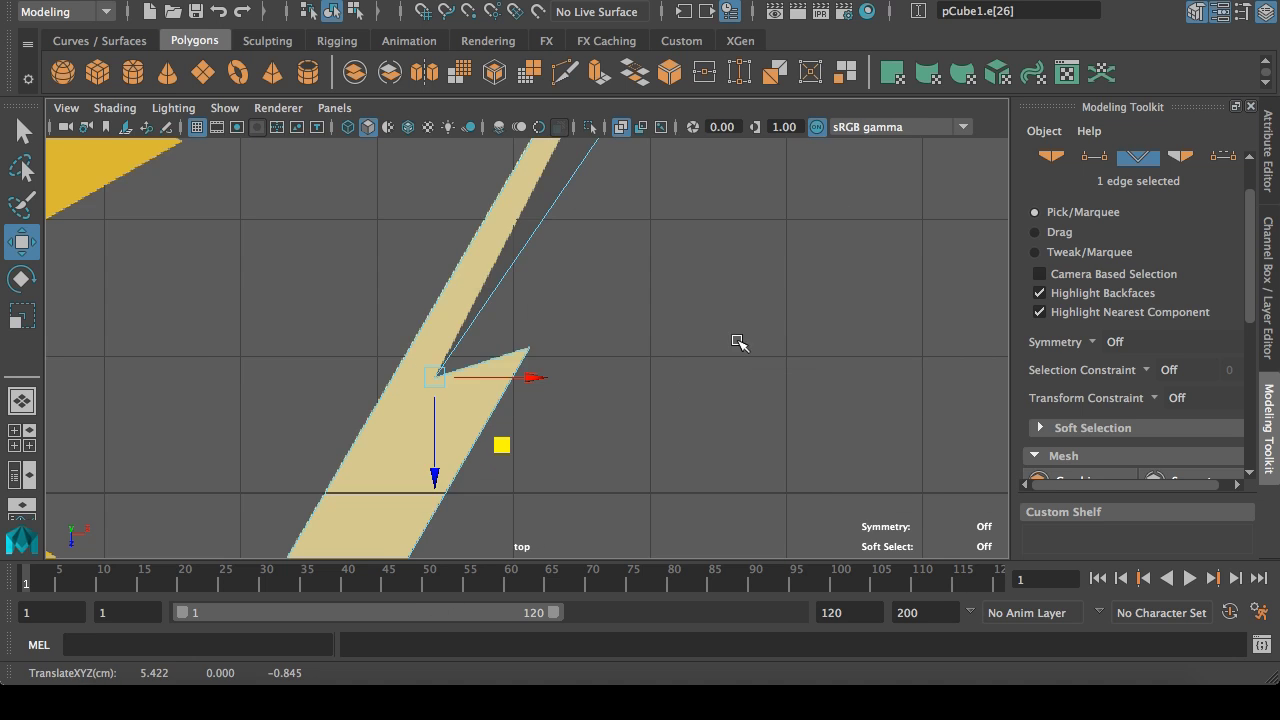
Step: Move the third vertical edge onto the upper tip of the V's right arm, at about X 6.75, Z -3.36
key(space)
click(868, 282)
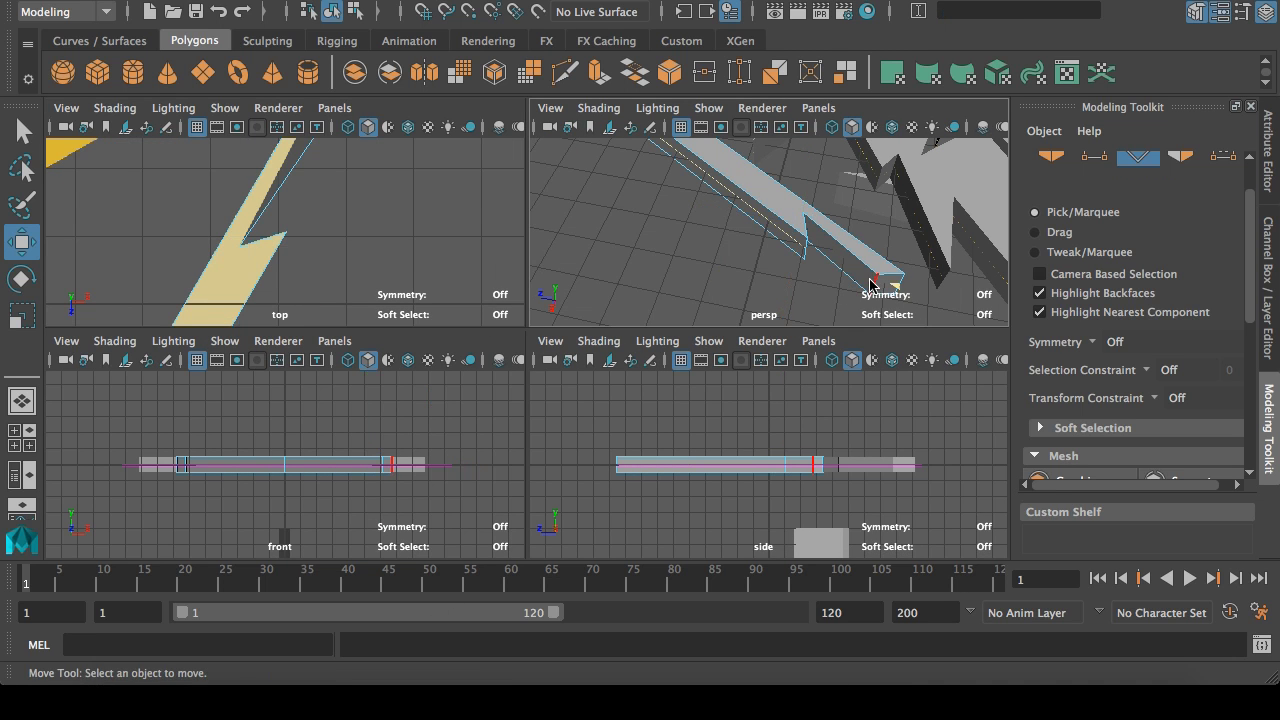
key(space)
alt+middle_drag(489, 230, 439, 435)
middle_drag(629, 388, 634, 300)
drag(641, 302, 640, 302)
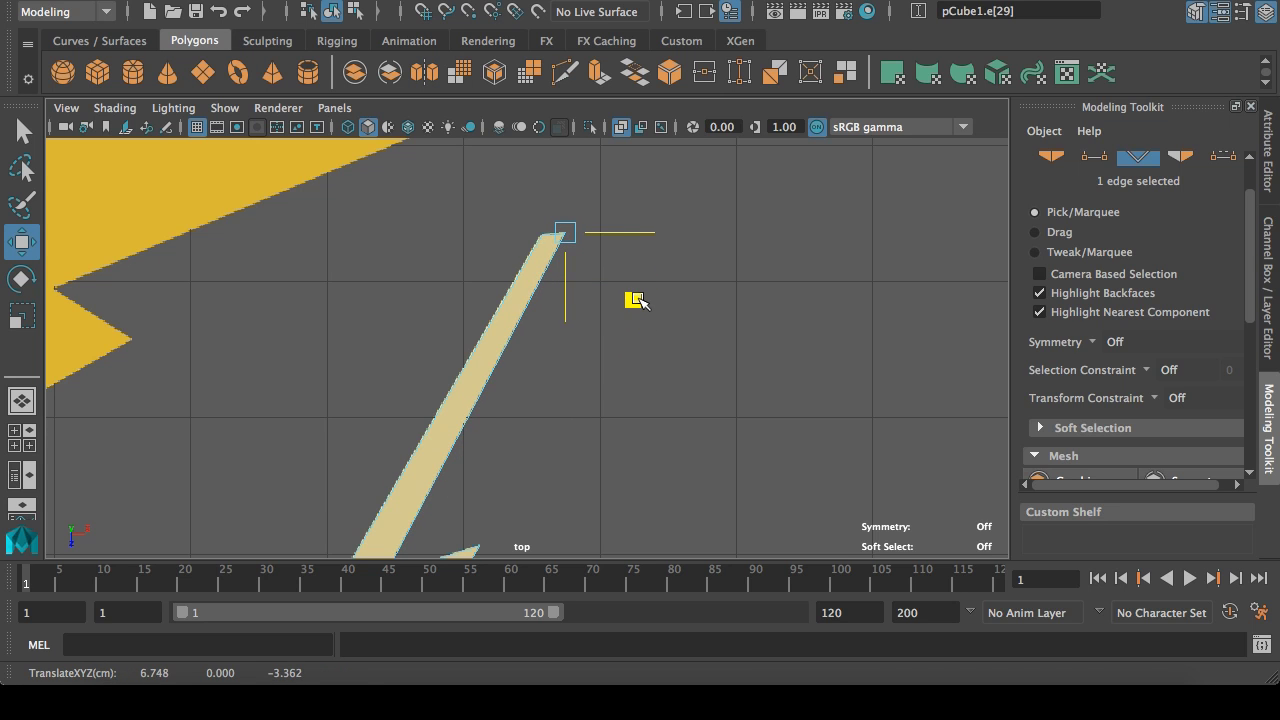
Step: Turn off X-ray display in the top view and review the V-shaped part and the upper area of the emblem
click(22, 131)
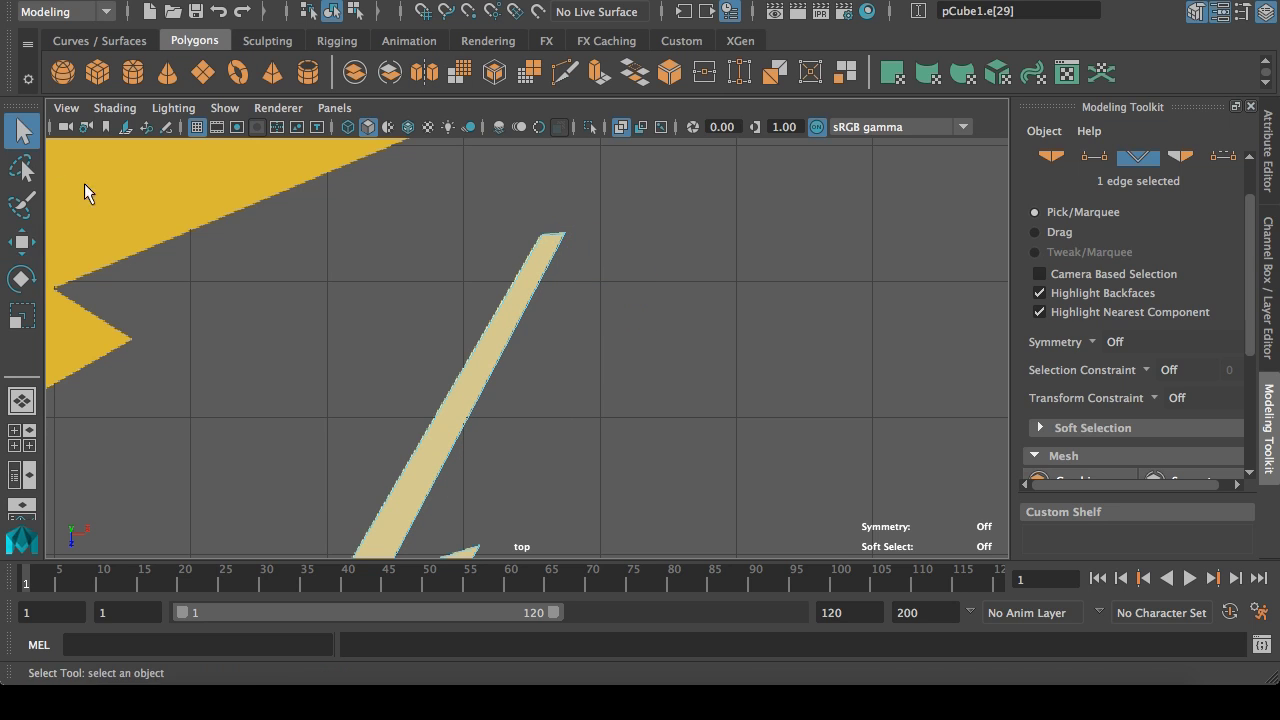
click(624, 128)
scroll(369, 407, down, 6)
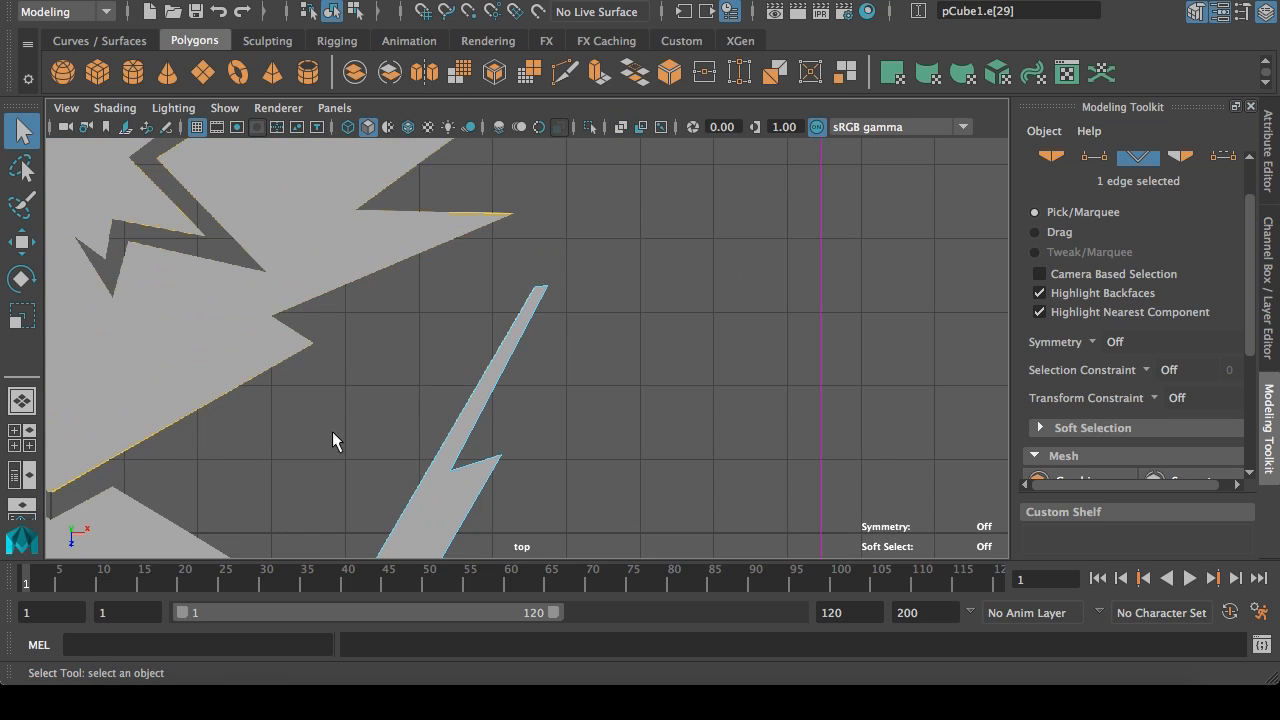
scroll(529, 354, down, 8)
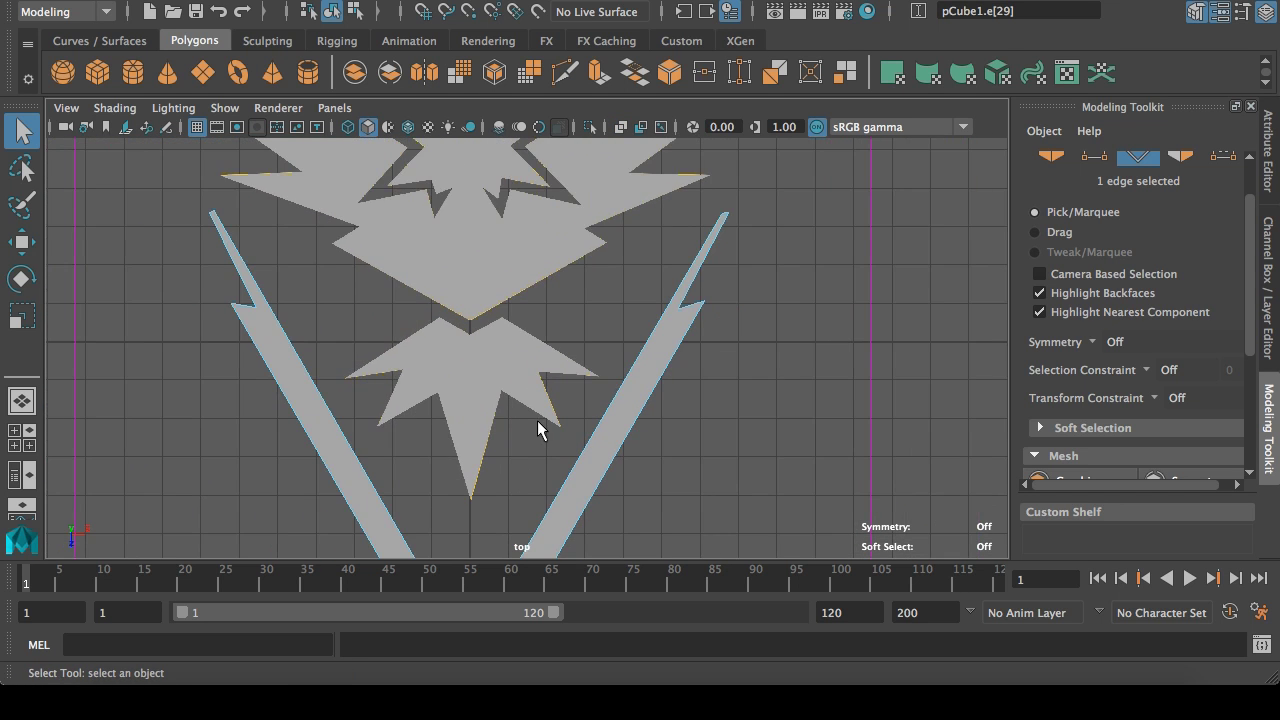
scroll(533, 285, down, 2)
alt+middle_drag(534, 251, 551, 423)
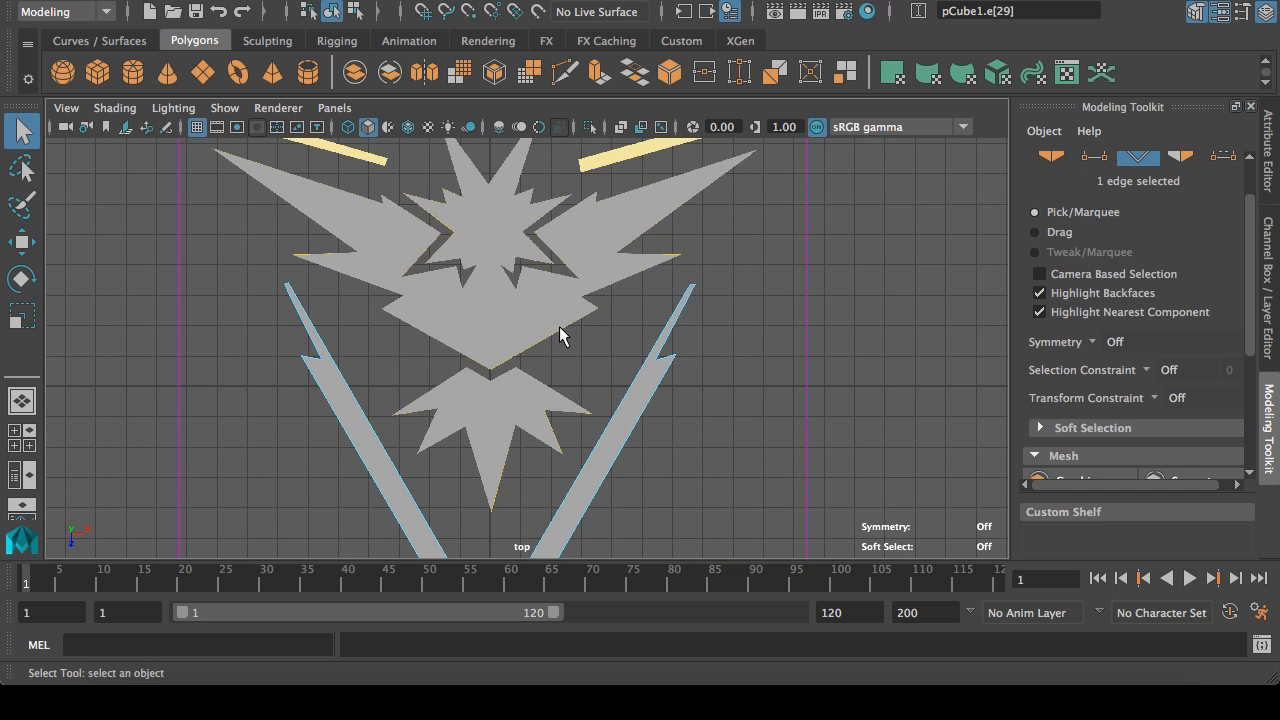
alt+middle_drag(617, 345, 634, 478)
alt+middle_drag(572, 345, 582, 400)
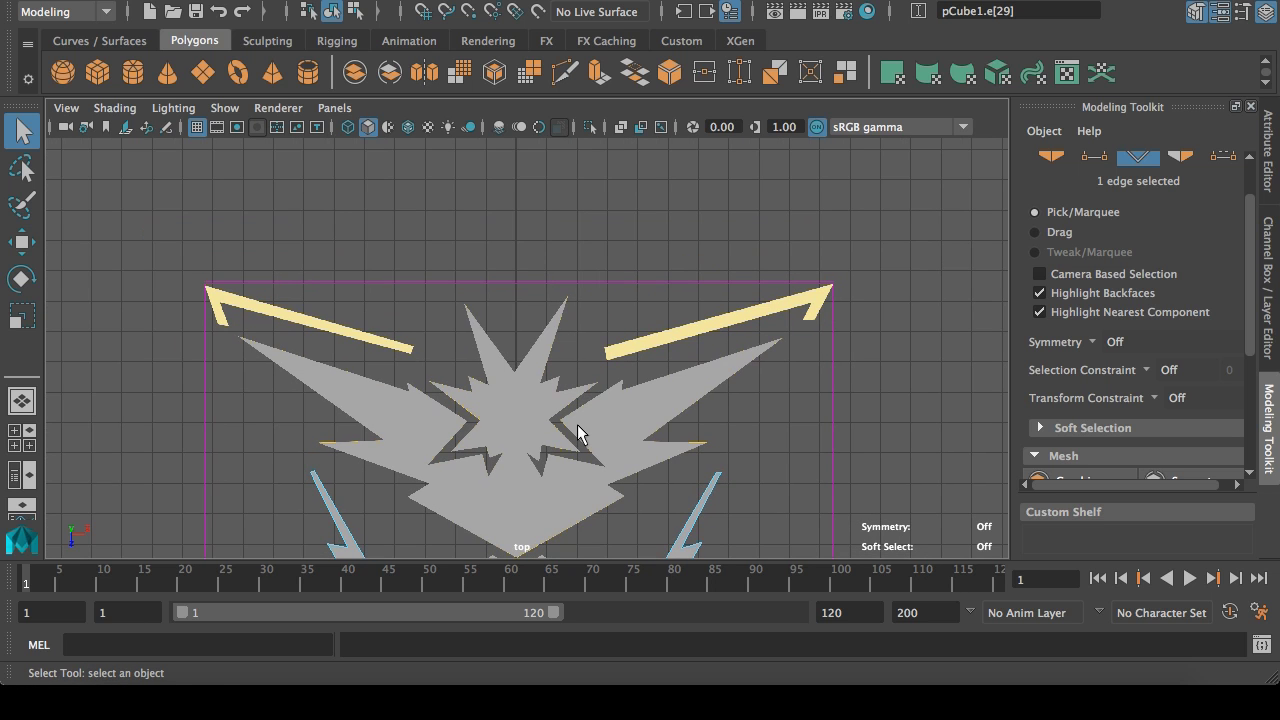
Step: Create a new polygon cube and place it over the hooked yellow bar at the emblem's upper left
scroll(575, 415, up, 3)
alt+middle_drag(330, 368, 543, 400)
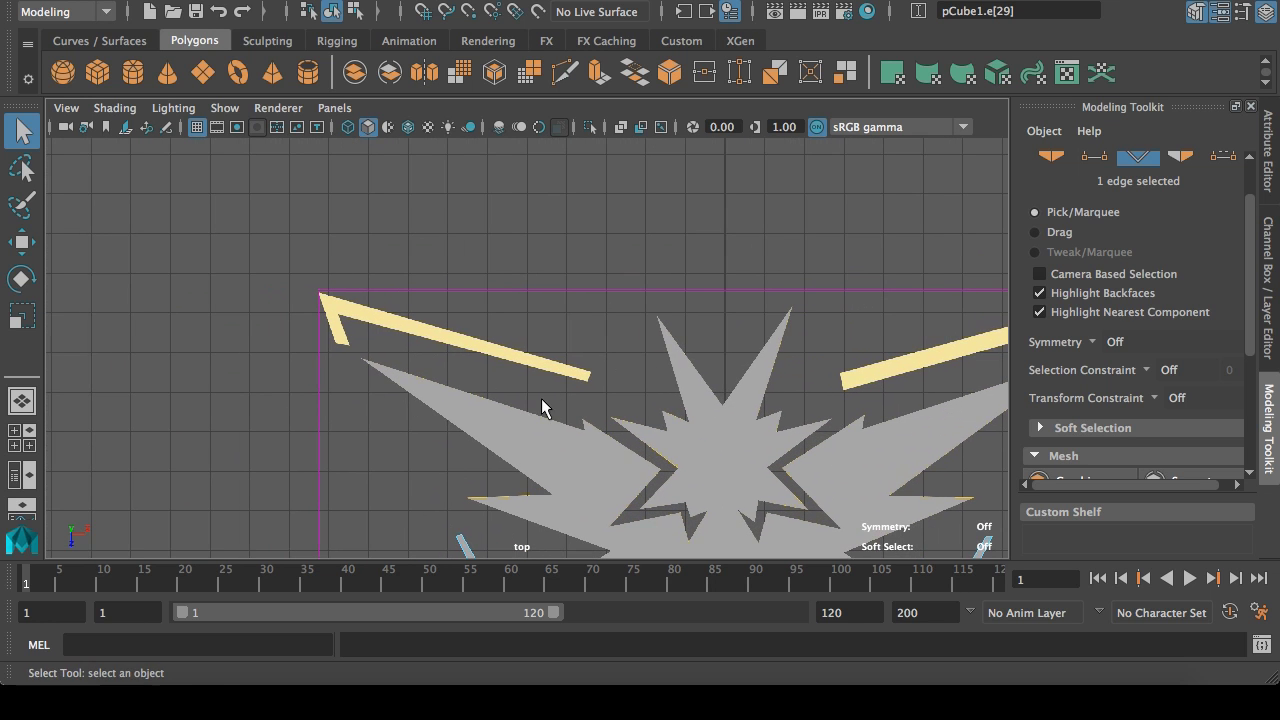
click(97, 72)
key(w)
alt+middle_drag(708, 381, 568, 200)
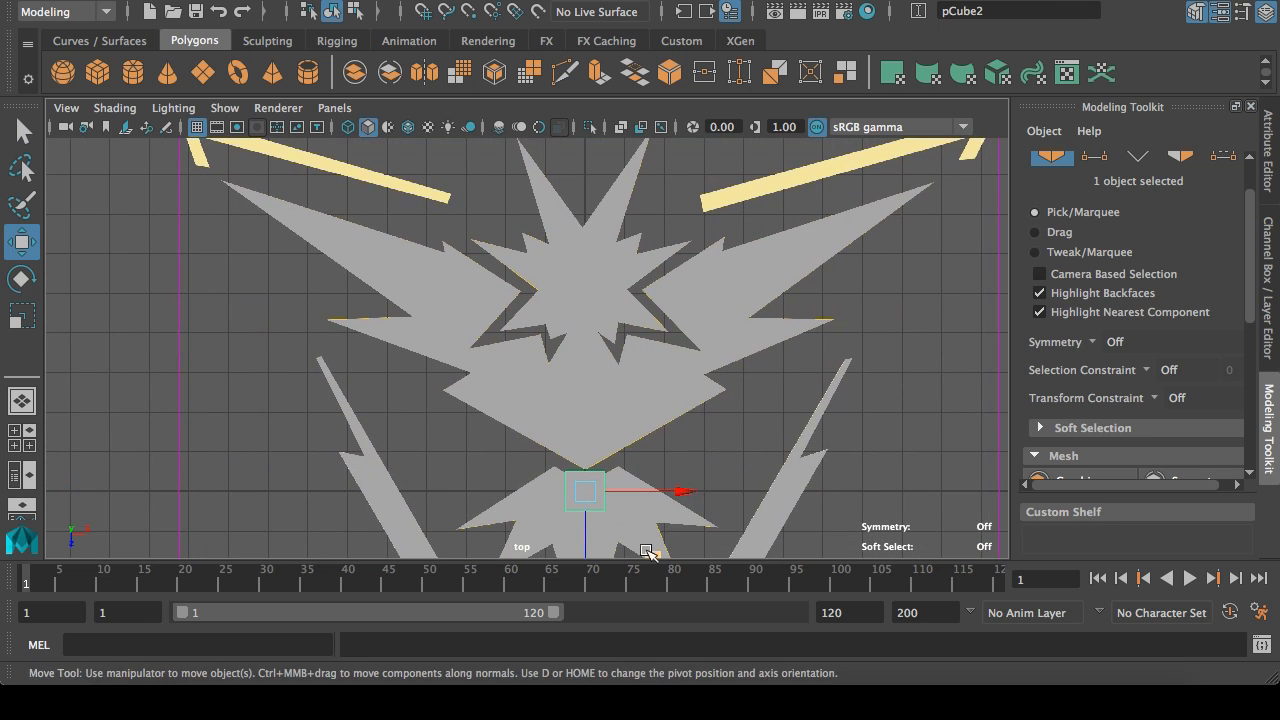
drag(652, 555, 408, 217)
alt+middle_drag(410, 266, 551, 437)
scroll(560, 436, up, 5)
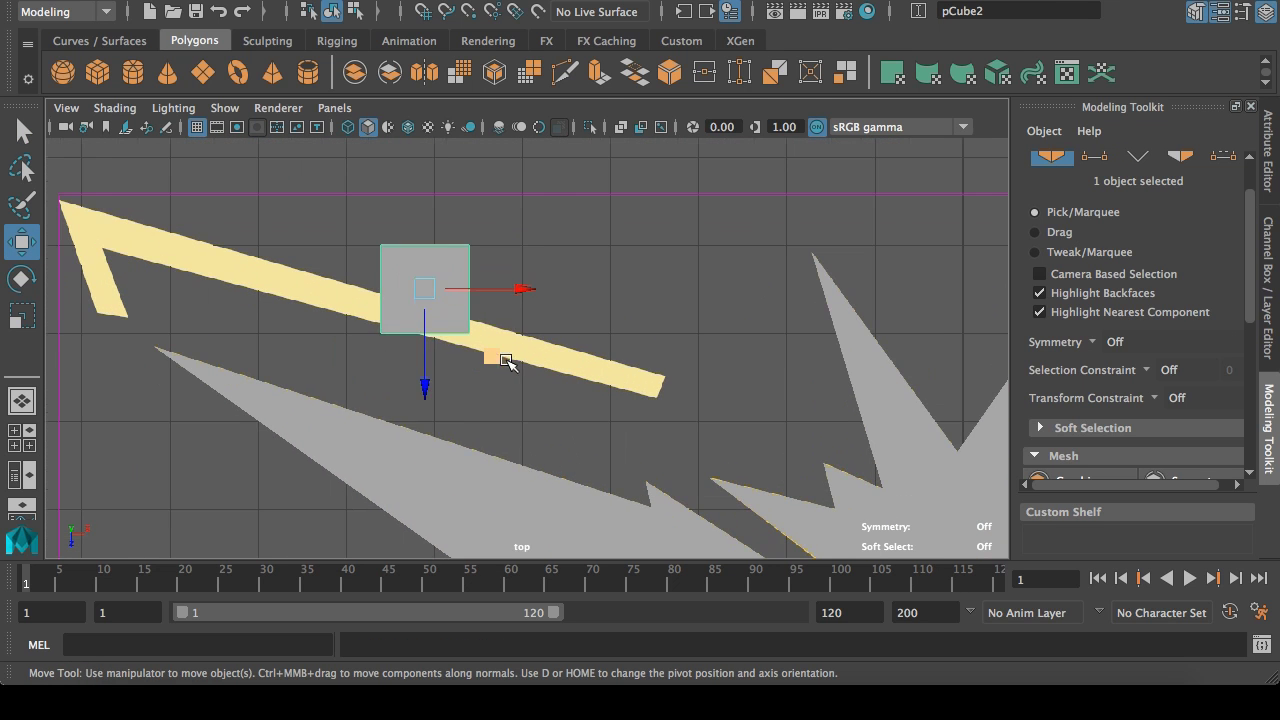
Step: Add a middle vertical edge to each of two adjacent side faces of the new cube by connecting their opposite edges
right_drag(500, 351, 491, 320)
key(space)
key(space)
alt+drag(820, 316, 715, 245)
click(709, 352)
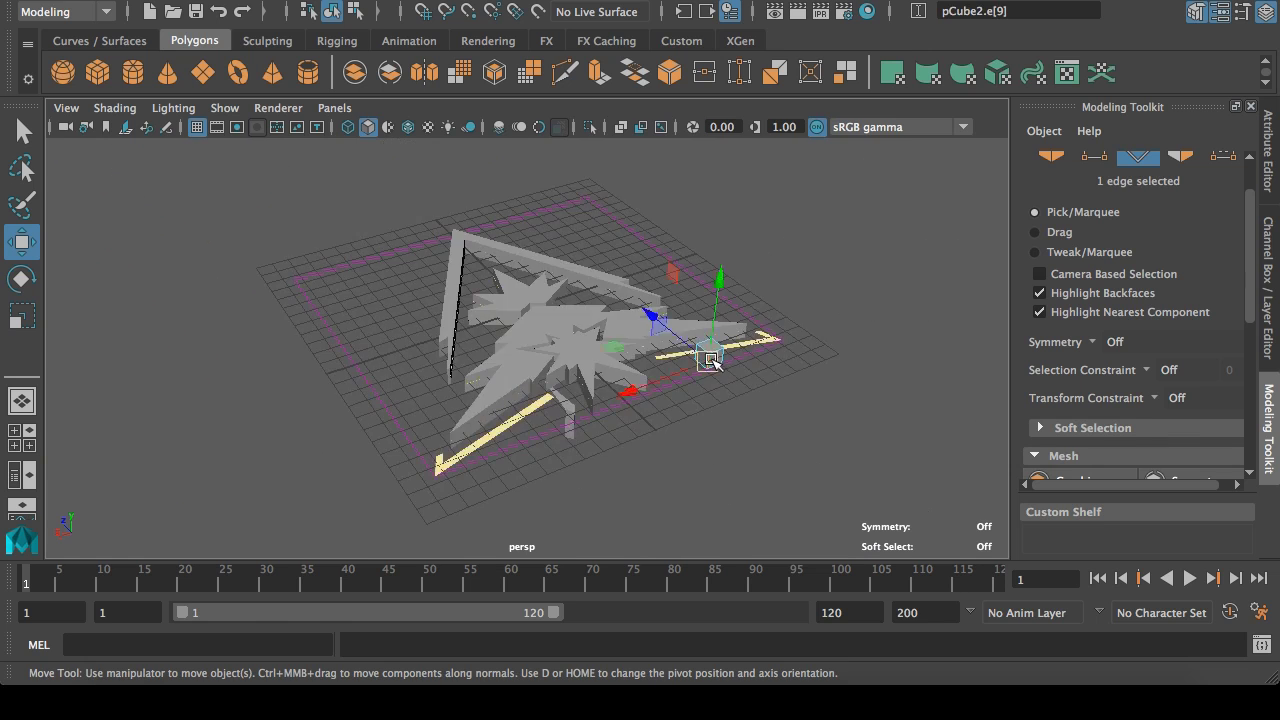
scroll(665, 357, up, 10)
shift+click(658, 366)
click(592, 1)
click(610, 88)
click(492, 195)
shift+click(476, 384)
click(610, 88)
Step: Move the cube's front inner vertical corner edge onto the lower corner of the bar's inner end
click(420, 268)
key(space)
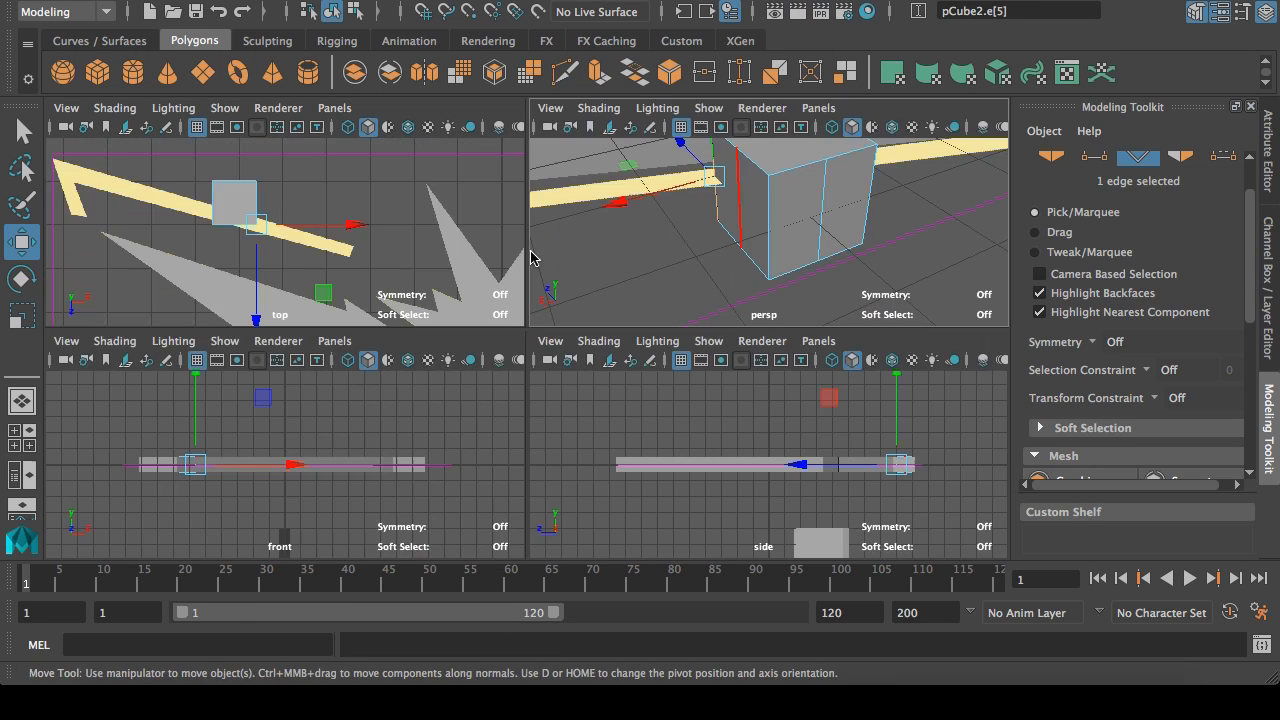
key(space)
drag(535, 403, 724, 462)
key(f)
scroll(600, 370, down, 5)
Step: Move the middle vertical edge of the cube's inner side onto the upper corner of the bar's inner end
key(space)
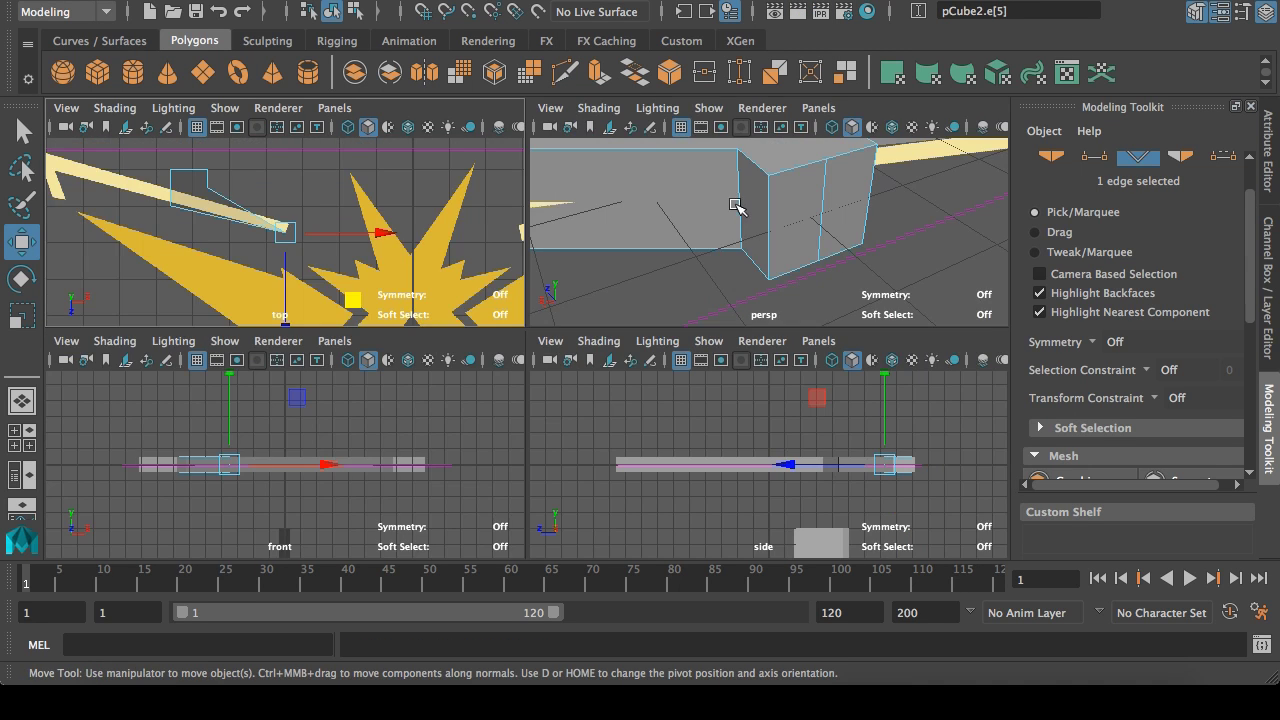
click(737, 206)
key(space)
drag(441, 330, 606, 405)
Step: Select the three vertical edges of the cube's back face and move them together to the bar's hooked outer end
key(space)
key(space)
alt+drag(780, 230, 651, 289)
scroll(651, 289, down, 5)
click(529, 355)
shift+click(590, 375)
shift+click(665, 388)
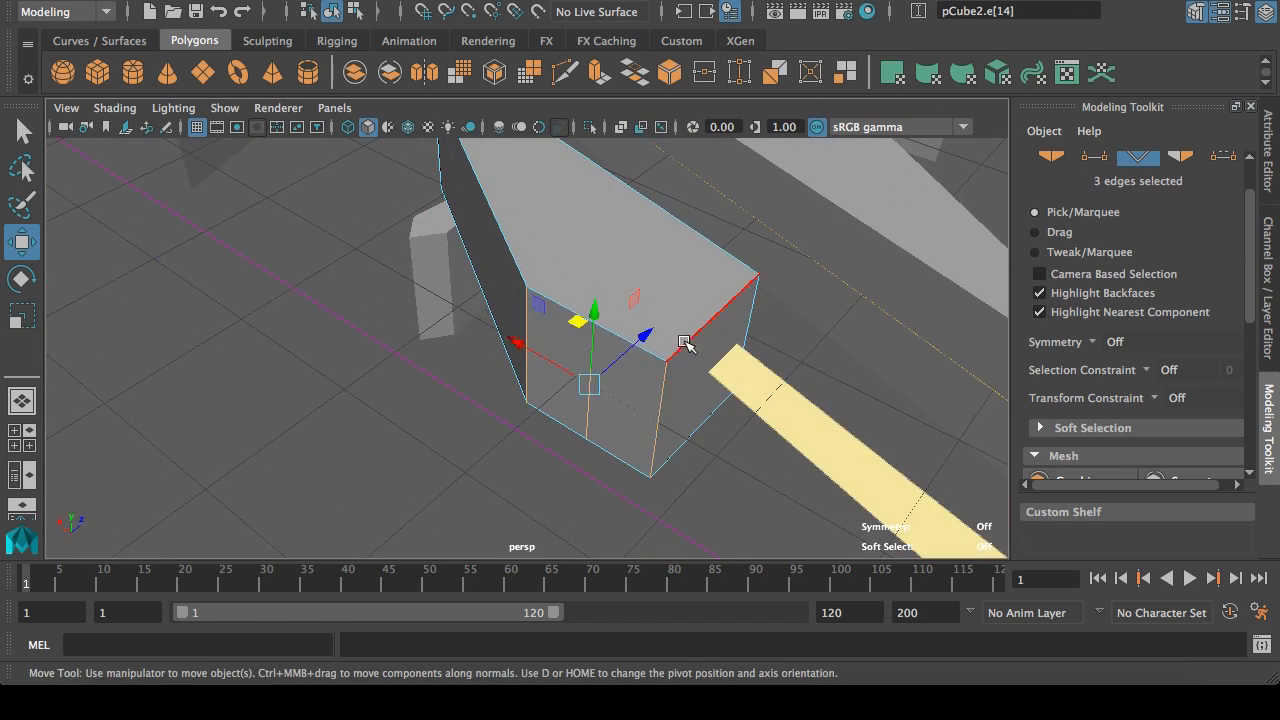
key(space)
key(space)
drag(706, 381, 366, 344)
scroll(306, 281, up, 6)
alt+middle_drag(306, 281, 733, 380)
Step: Move the innermost of those three vertical edges onto the bar's pointed outer corner
key(space)
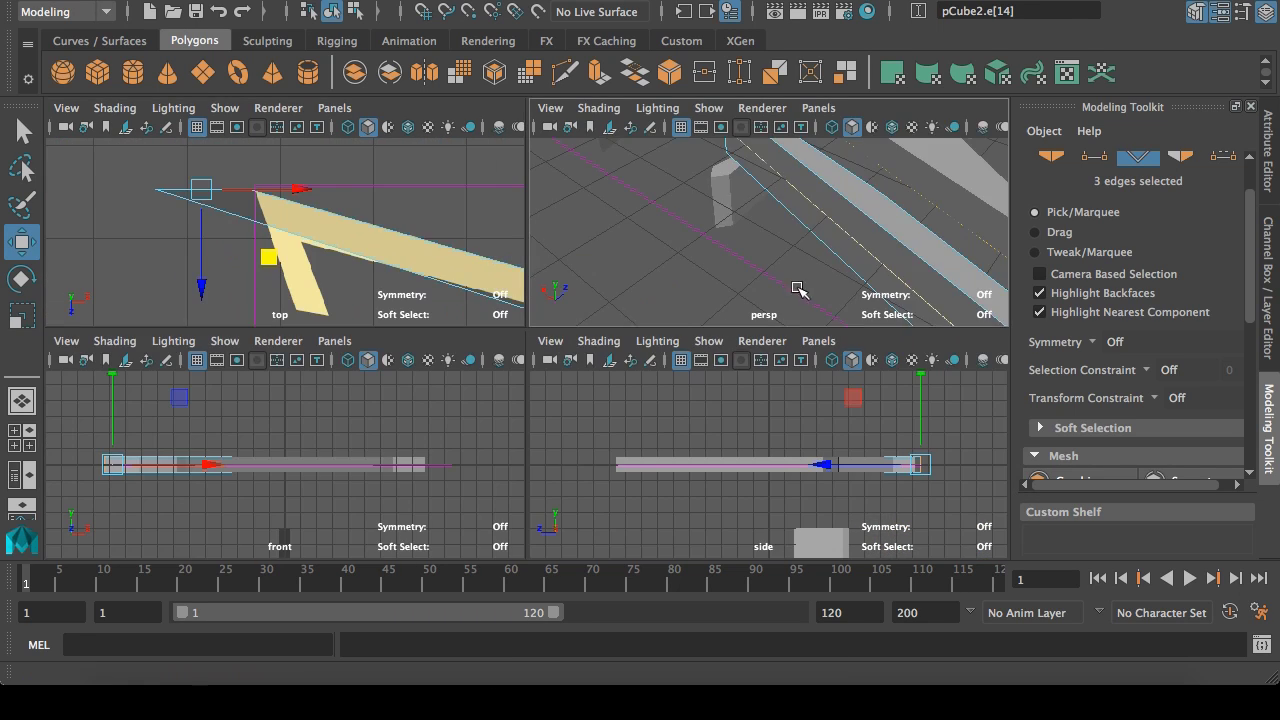
key(f)
click(723, 206)
key(space)
scroll(486, 260, up, 5)
alt+middle_drag(486, 260, 545, 395)
drag(466, 332, 510, 339)
Step: Move the remaining front vertical edge into the inner corner between bar and hook, at about X -9.78, Z -8.96
key(space)
key(space)
alt+drag(656, 224, 620, 240)
click(474, 352)
alt+drag(843, 329, 770, 345)
key(space)
key(space)
scroll(470, 300, down, 6)
drag(964, 525, 585, 411)
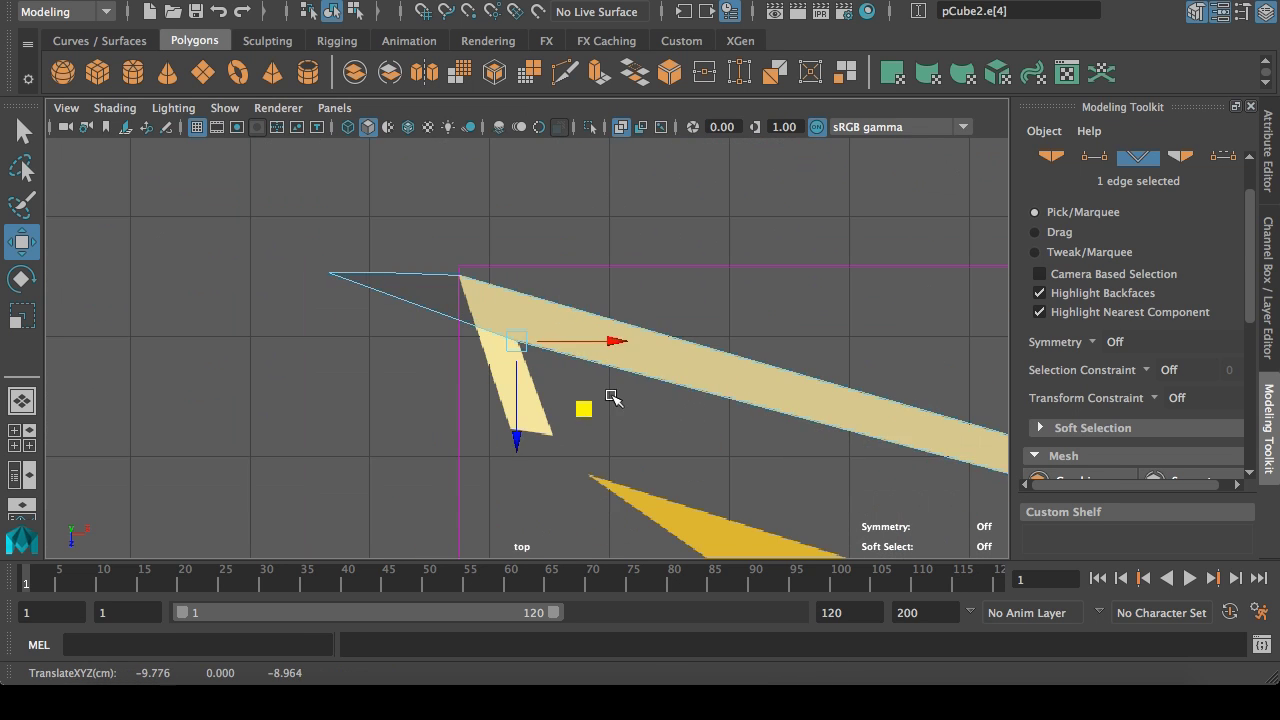
Step: Move the next vertical edge onto the inner corner of the hook's lower end, at about X -9.47, Z -8.17
scroll(546, 320, up, 5)
scroll(546, 320, down, 4)
key(space)
click(700, 285)
key(space)
drag(384, 342, 641, 530)
Step: Move the last free vertical edge onto the outer corner of the hook's lower end
key(space)
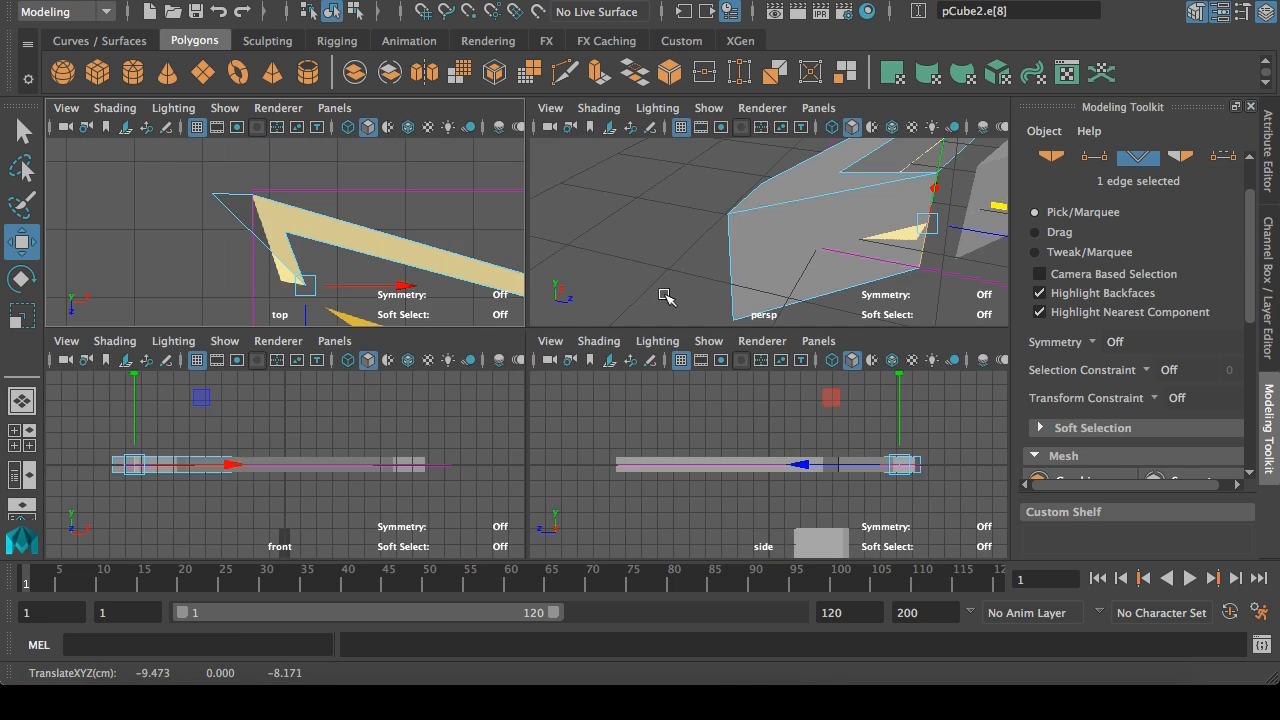
key(space)
click(438, 370)
key(space)
key(space)
drag(453, 344, 592, 521)
Step: Turn off X-ray display and select the vertical edge at the bar's outer corner with the Move tool
click(24, 139)
right_drag(634, 350, 700, 152)
click(624, 158)
alt+middle_drag(778, 382, 536, 356)
right_drag(332, 304, 335, 124)
key(space)
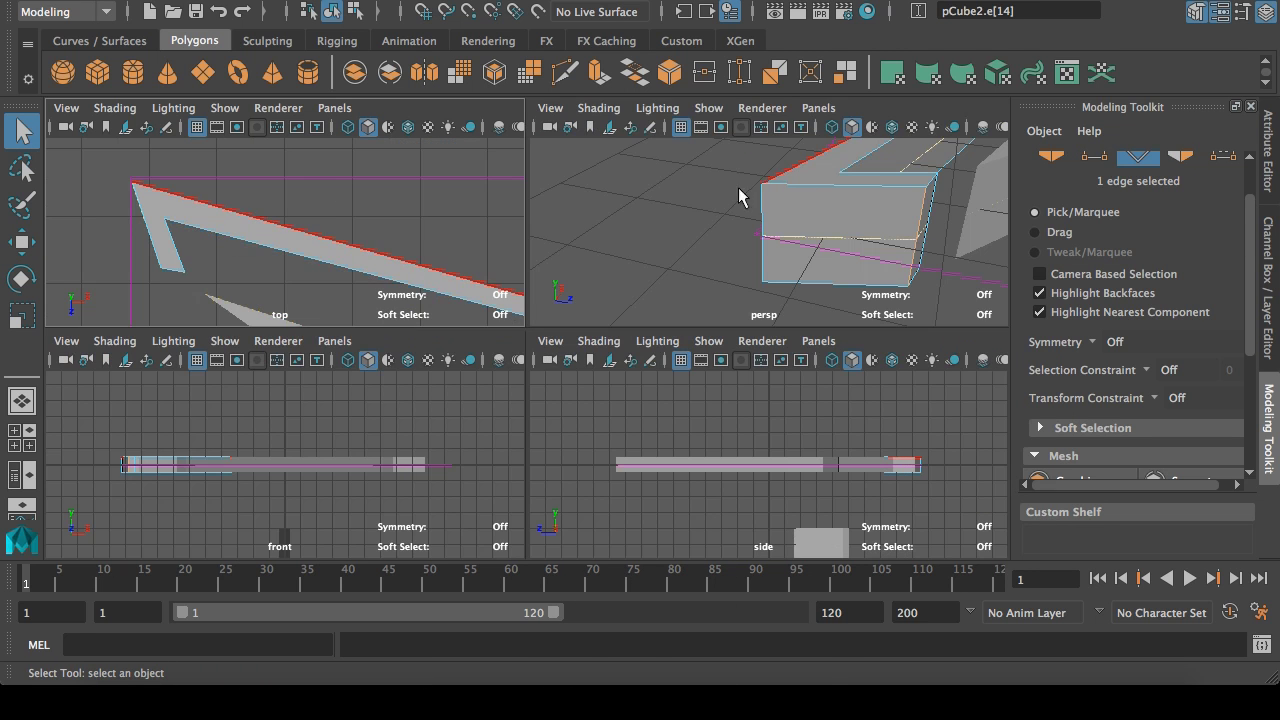
click(763, 212)
key(space)
key(w)
click(284, 314)
scroll(626, 371, down, 3)
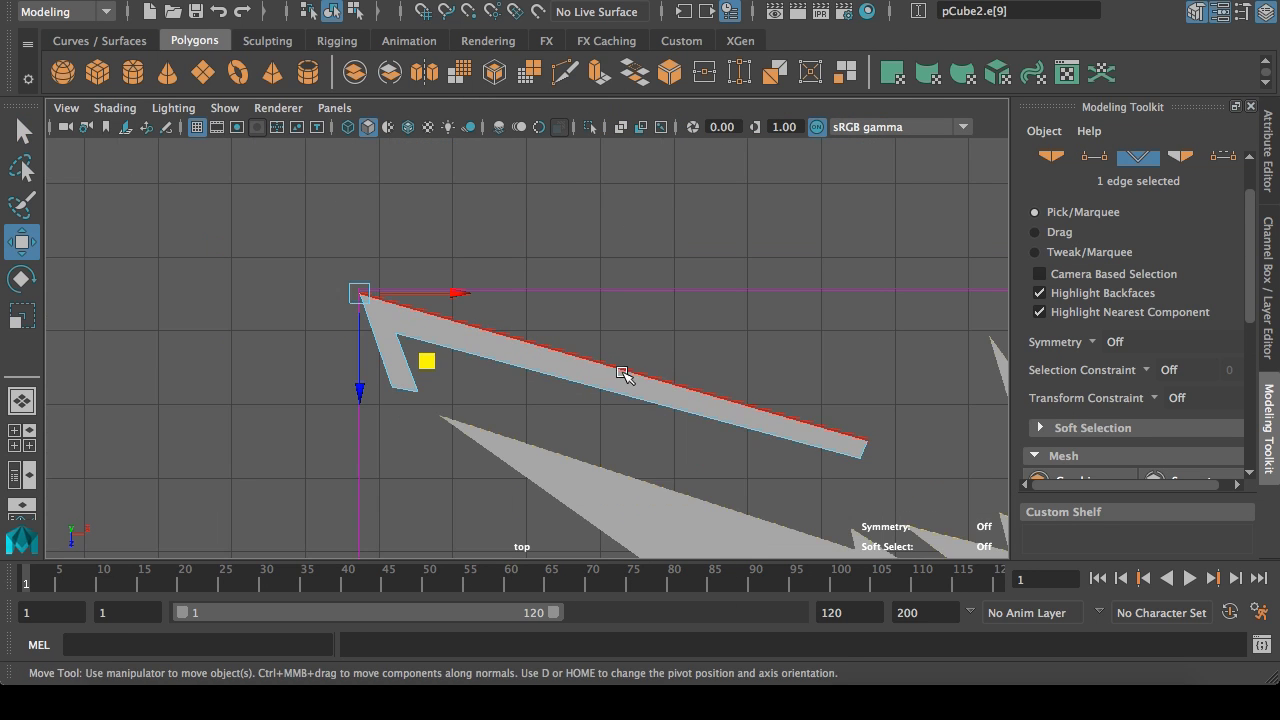
Step: Duplicate the whole hooked bar and move the copy along X to 6.310, over the bar on the opposite side
alt+middle_drag(626, 371, 354, 360)
right_drag(353, 176, 432, 148)
key(q)
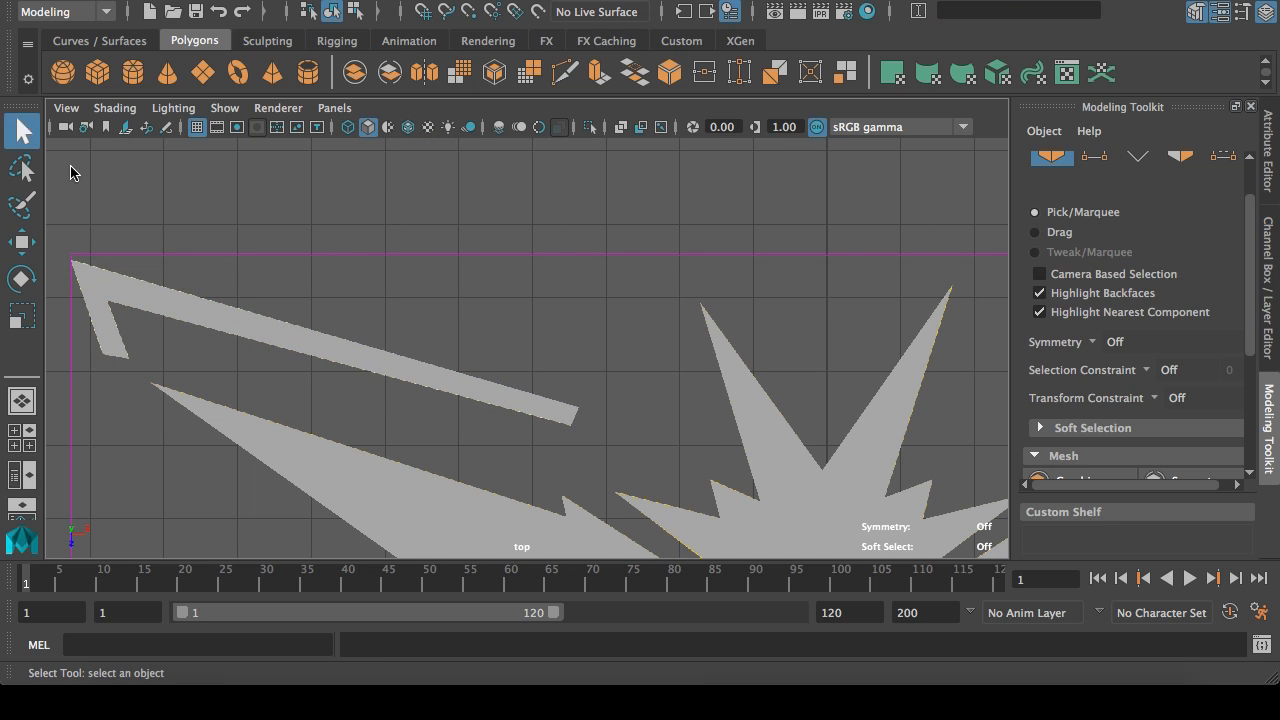
click(212, 300)
scroll(403, 295, down, 3)
alt+middle_drag(697, 301, 492, 289)
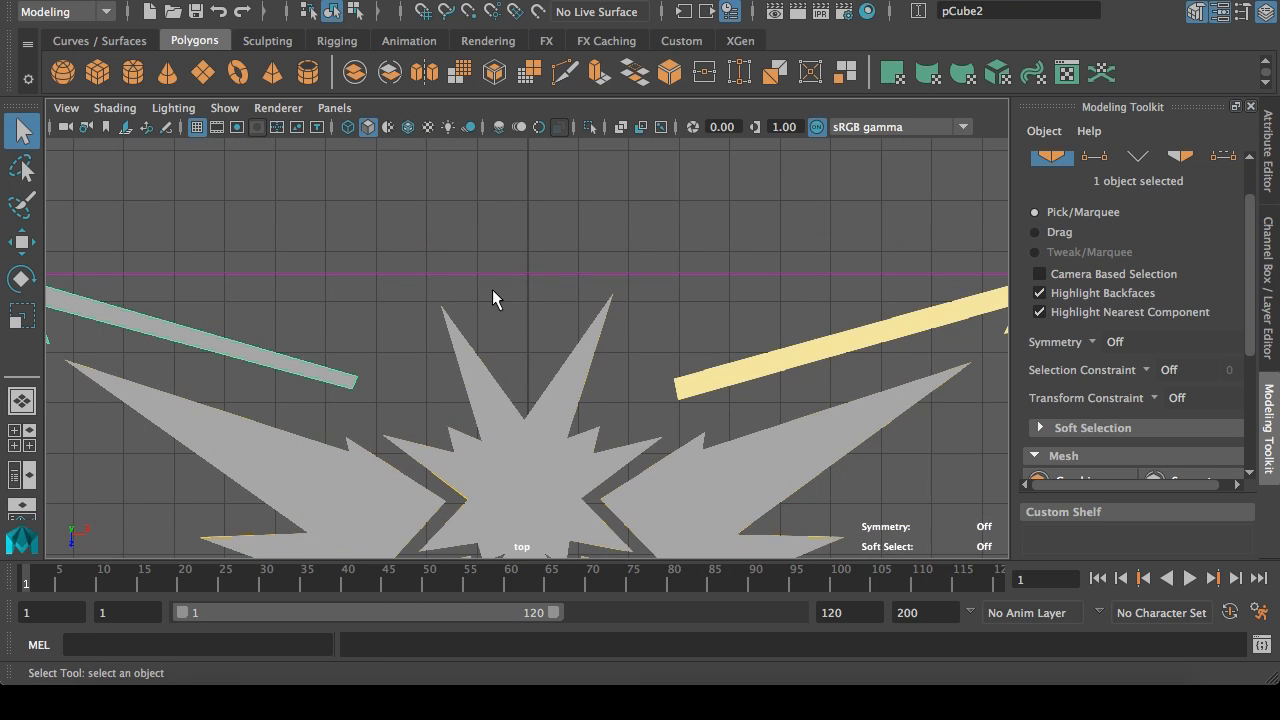
key(ctrl+d)
click(22, 241)
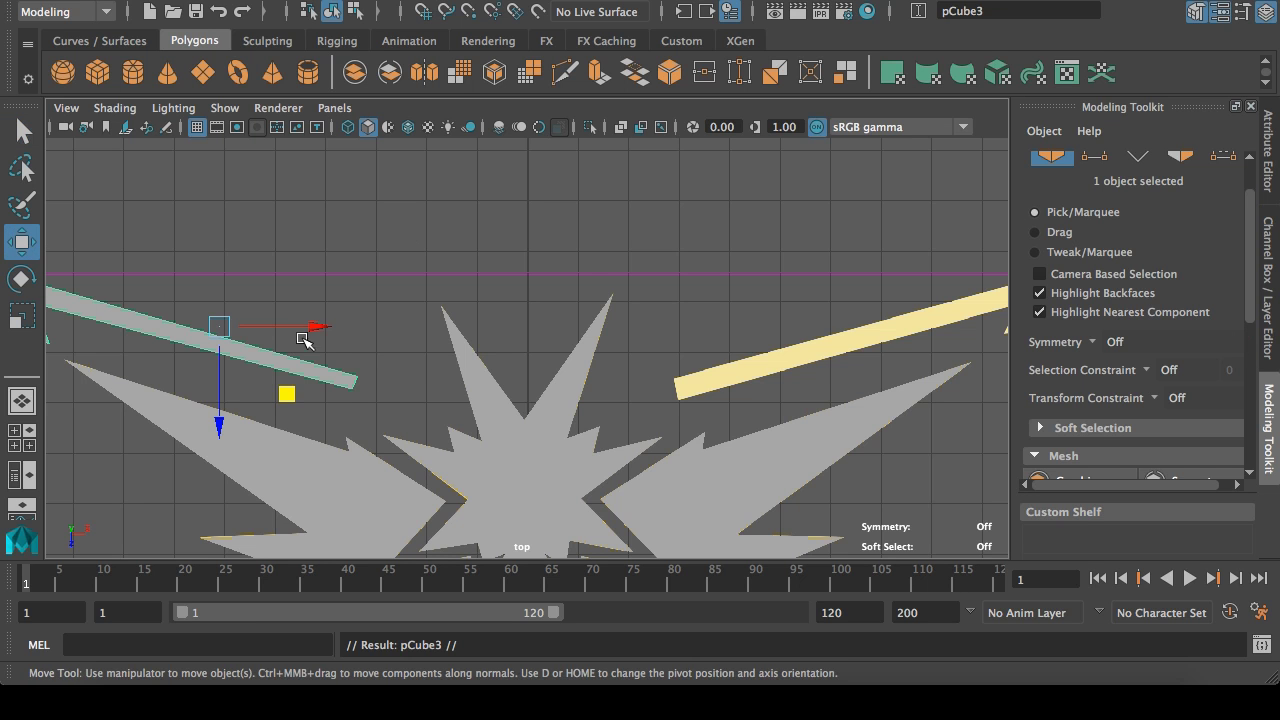
drag(304, 341, 931, 341)
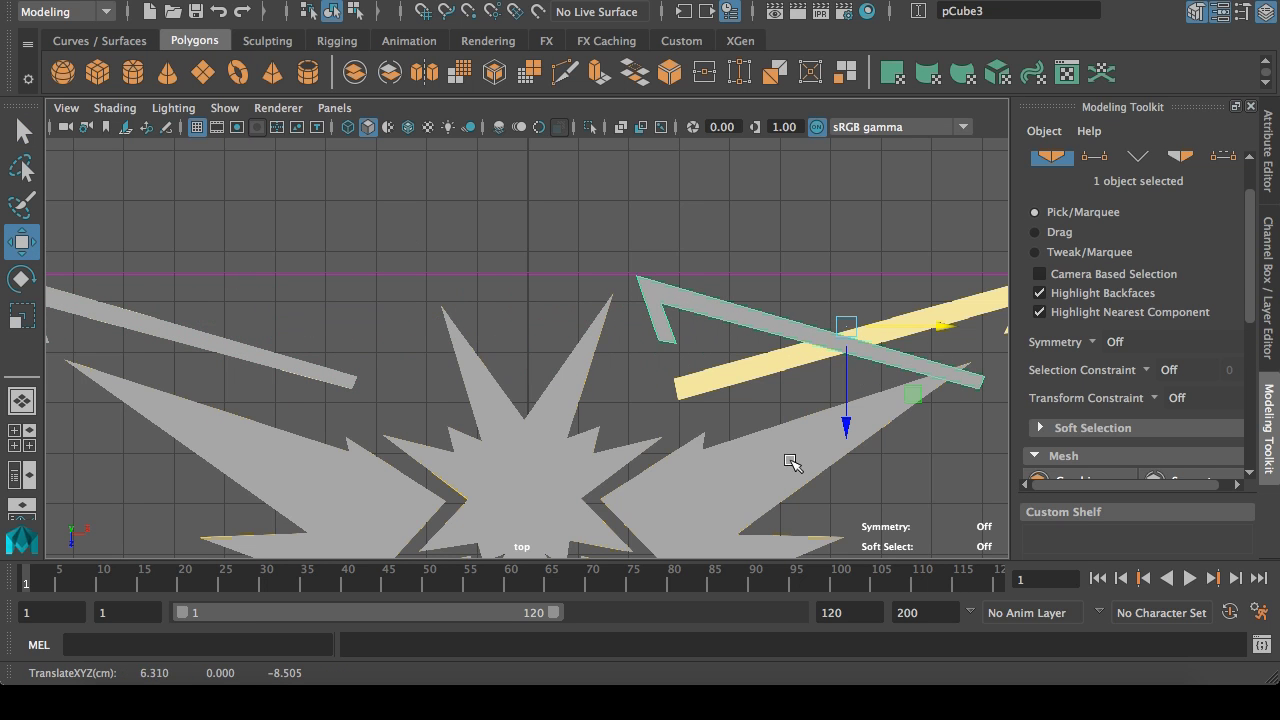
Step: Mirror the copied bar by setting its X scale to -1 and shift it along X to 6.163
alt+middle_drag(715, 503, 420, 480)
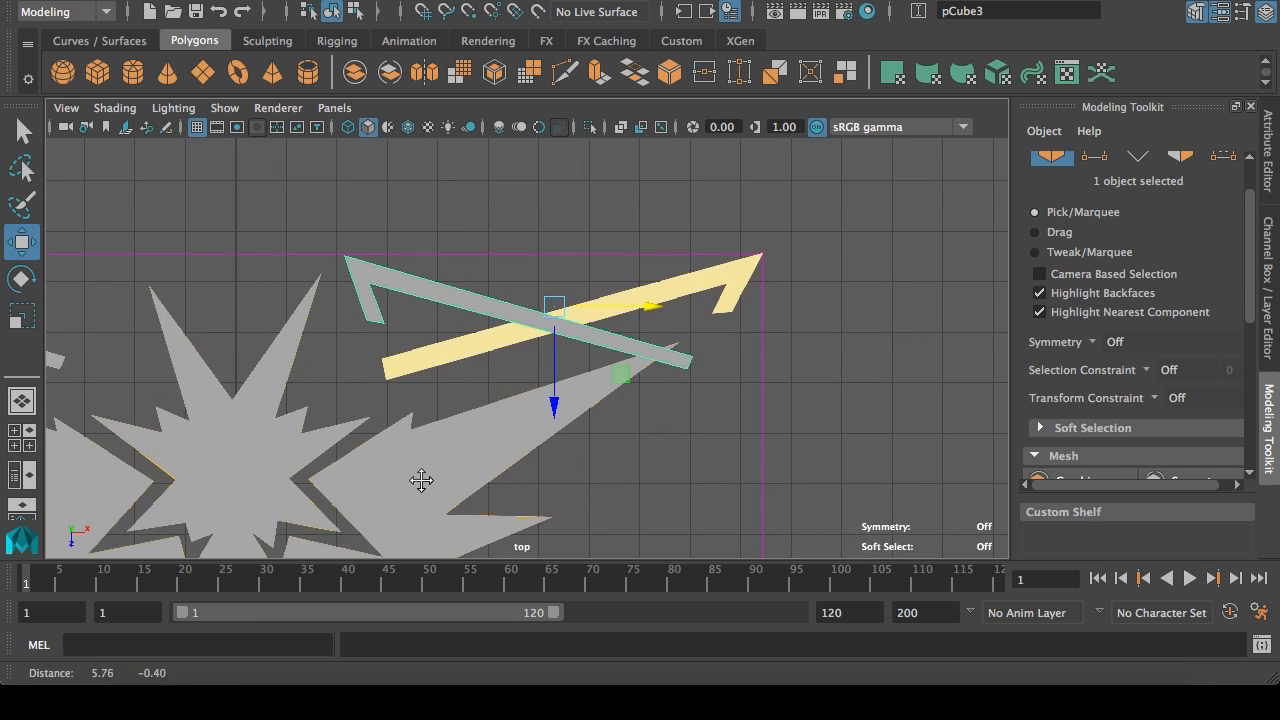
click(1268, 150)
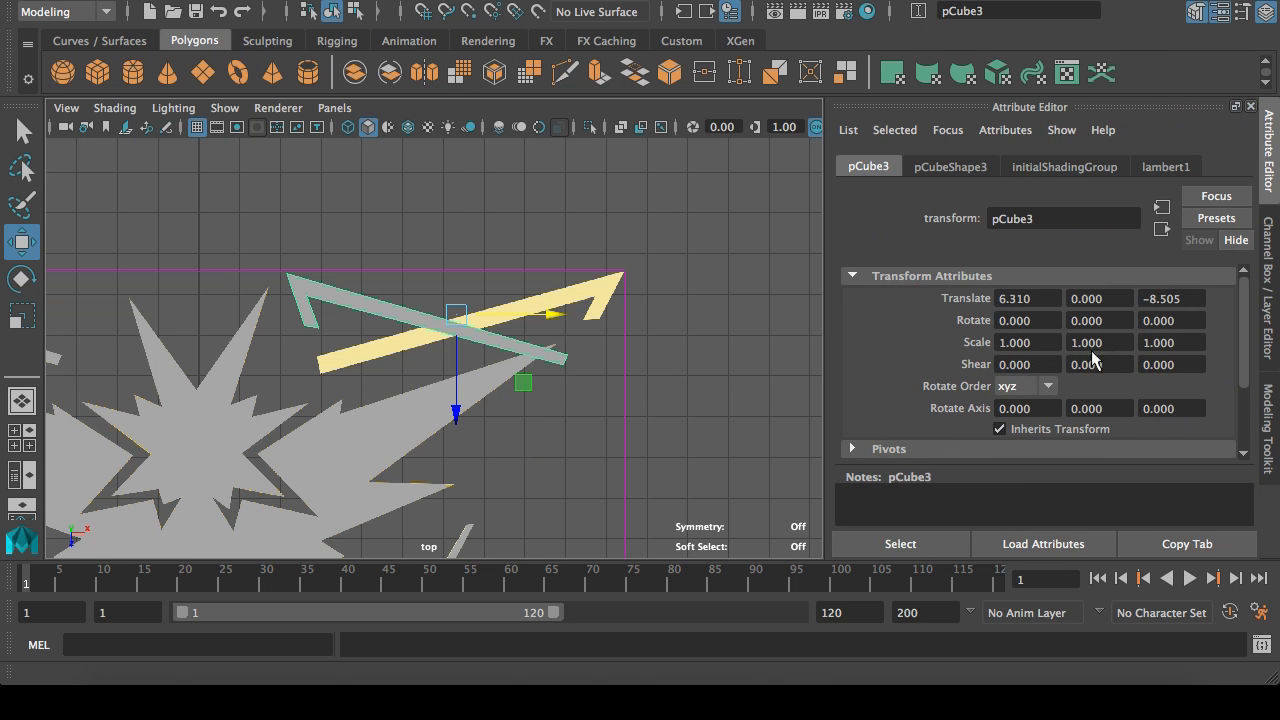
click(21, 316)
drag(549, 315, 537, 322)
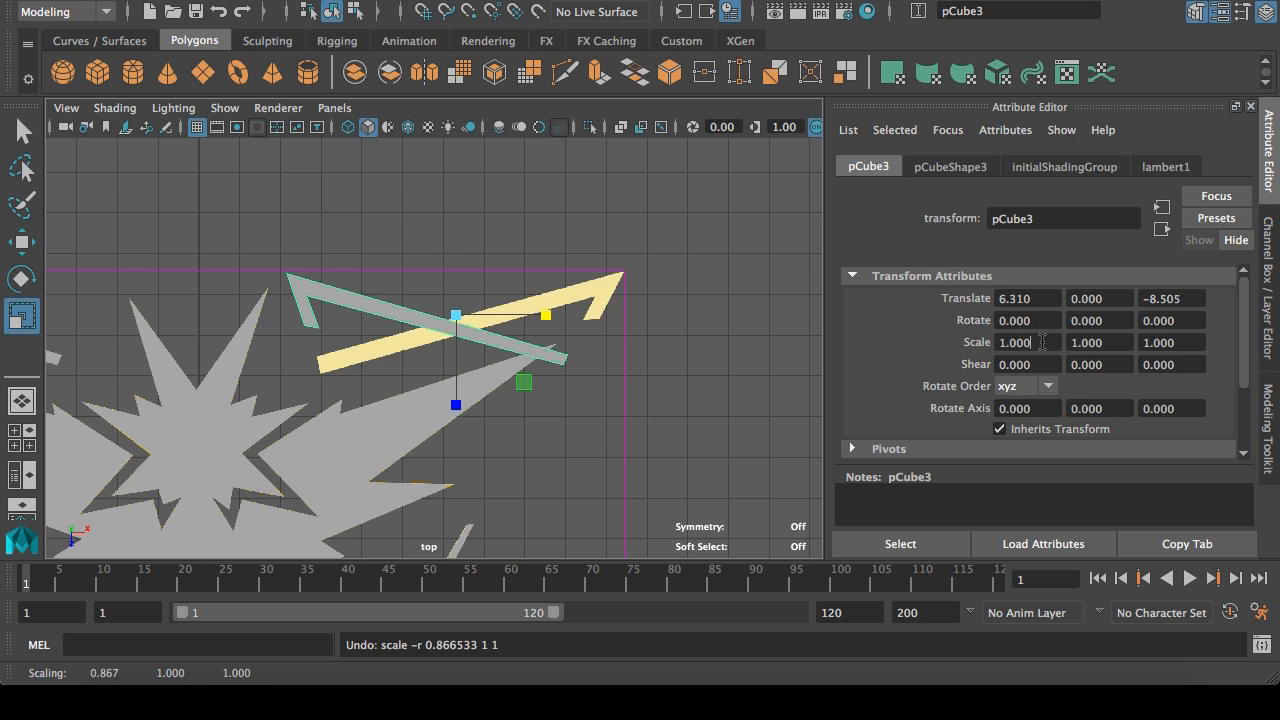
text(-1)
key(Return)
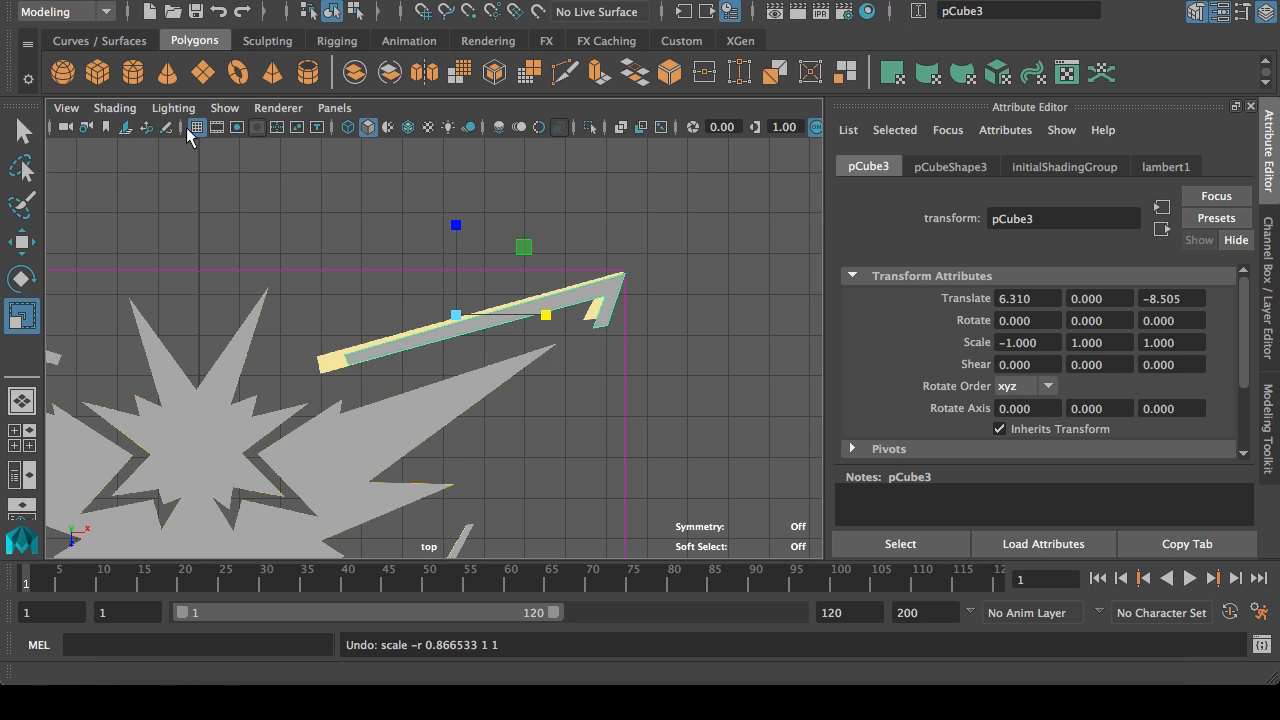
click(22, 242)
drag(352, 316, 350, 316)
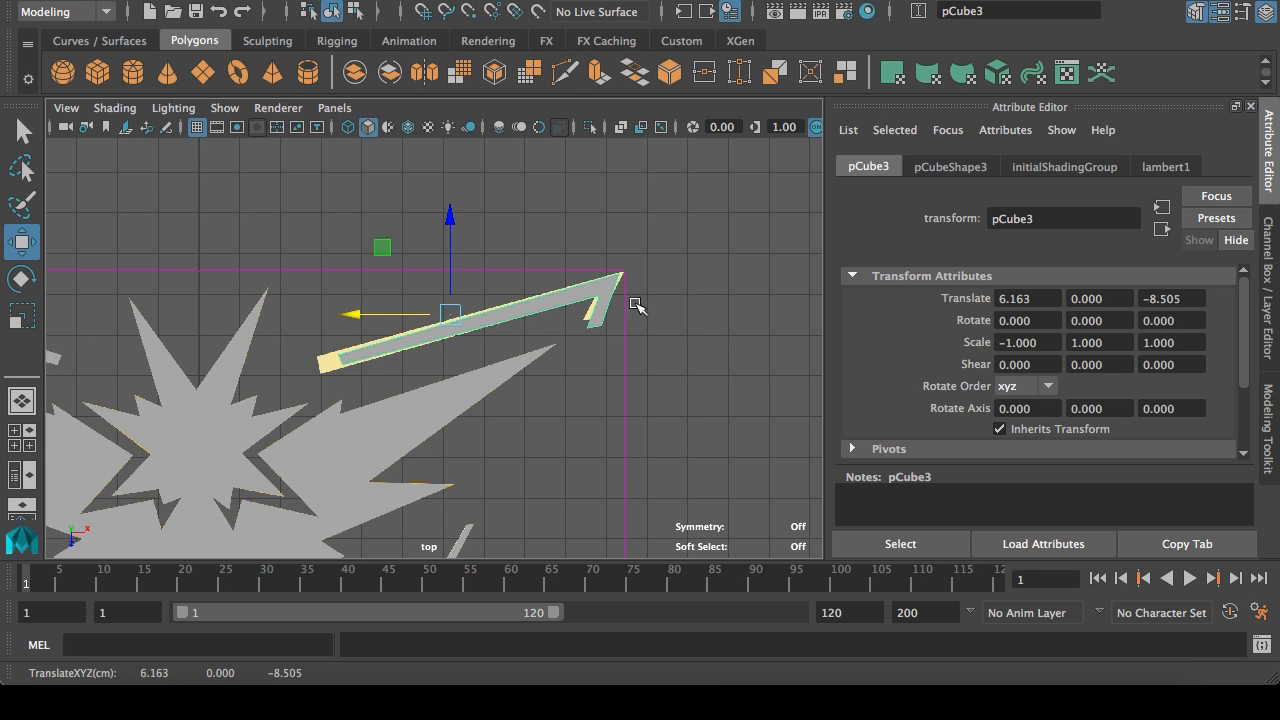
Step: Move the vertical edge at the mirrored bar's outer tip onto the corner of the reference image
right_drag(607, 297, 618, 134)
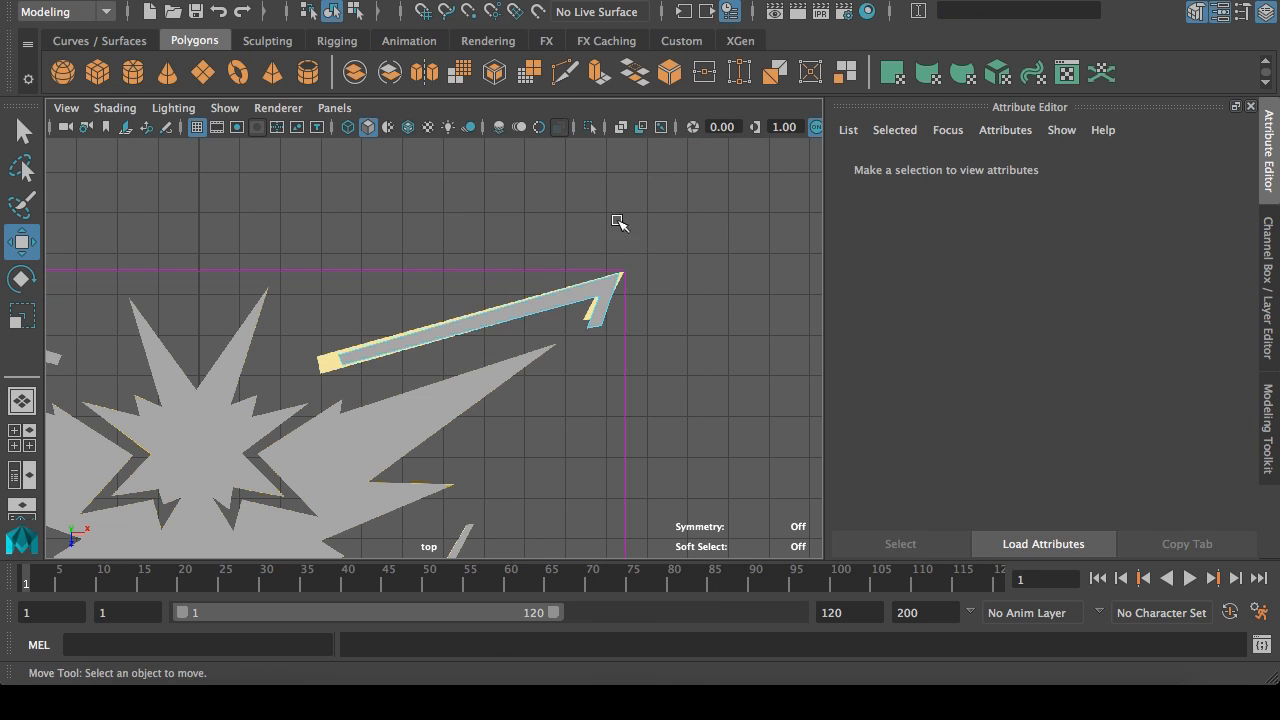
key(space)
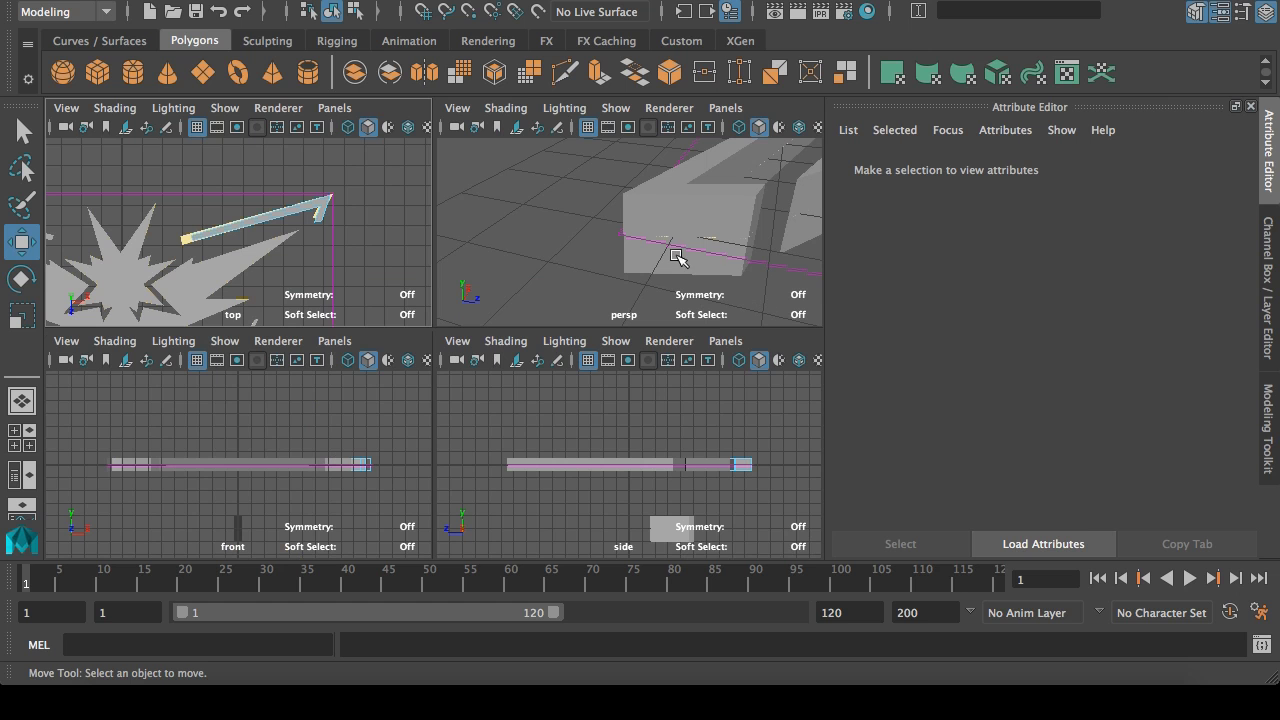
key(a)
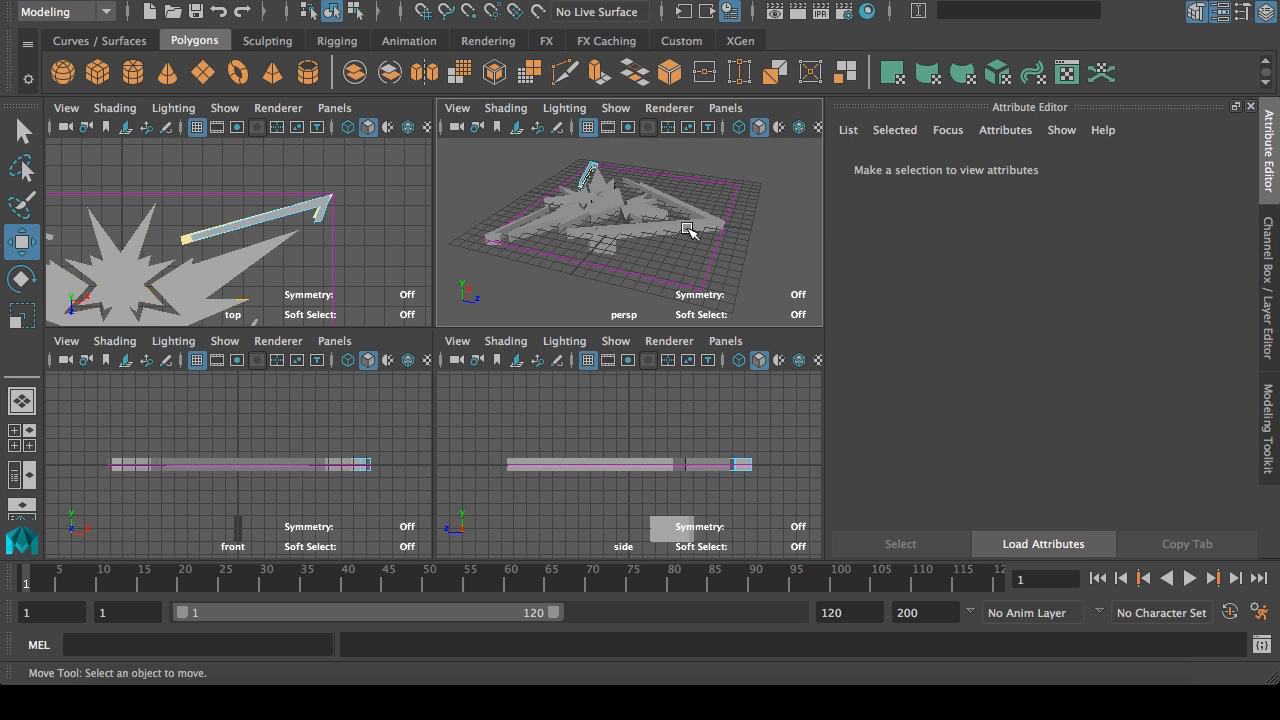
key(space)
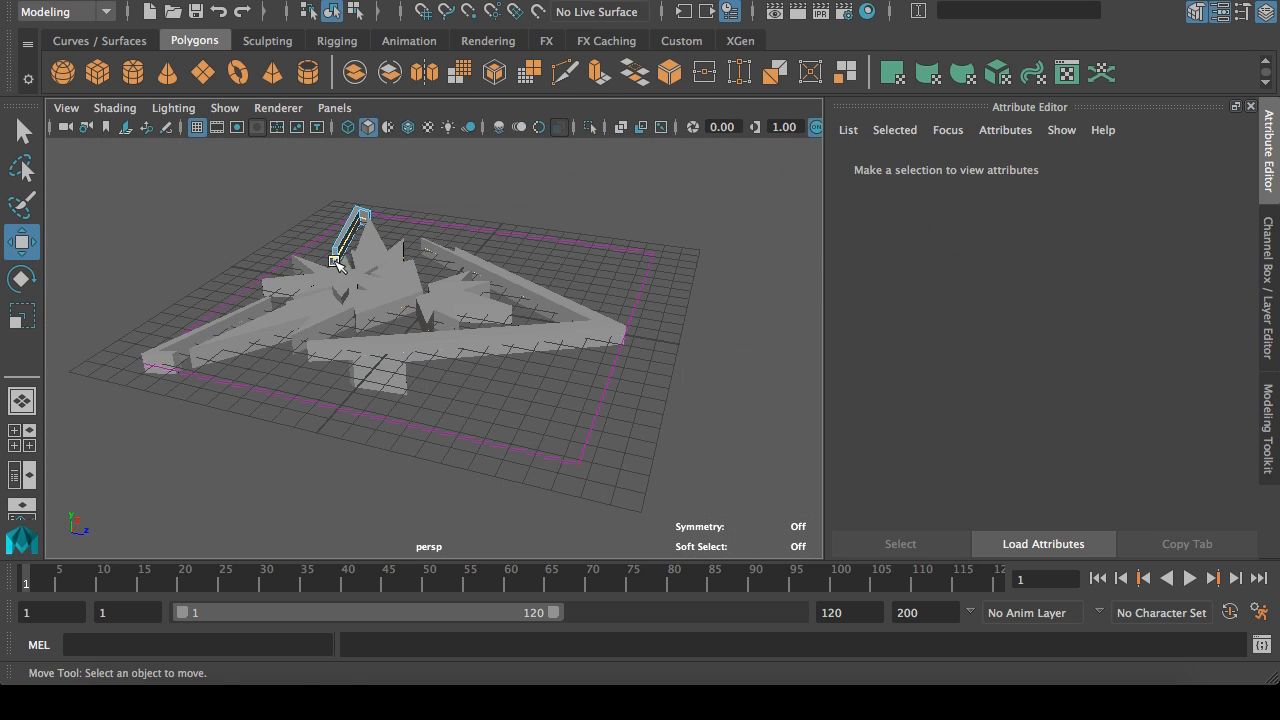
alt+drag(336, 263, 617, 277)
scroll(557, 400, up, 10)
click(284, 295)
alt+middle_drag(451, 314, 600, 440)
key(space)
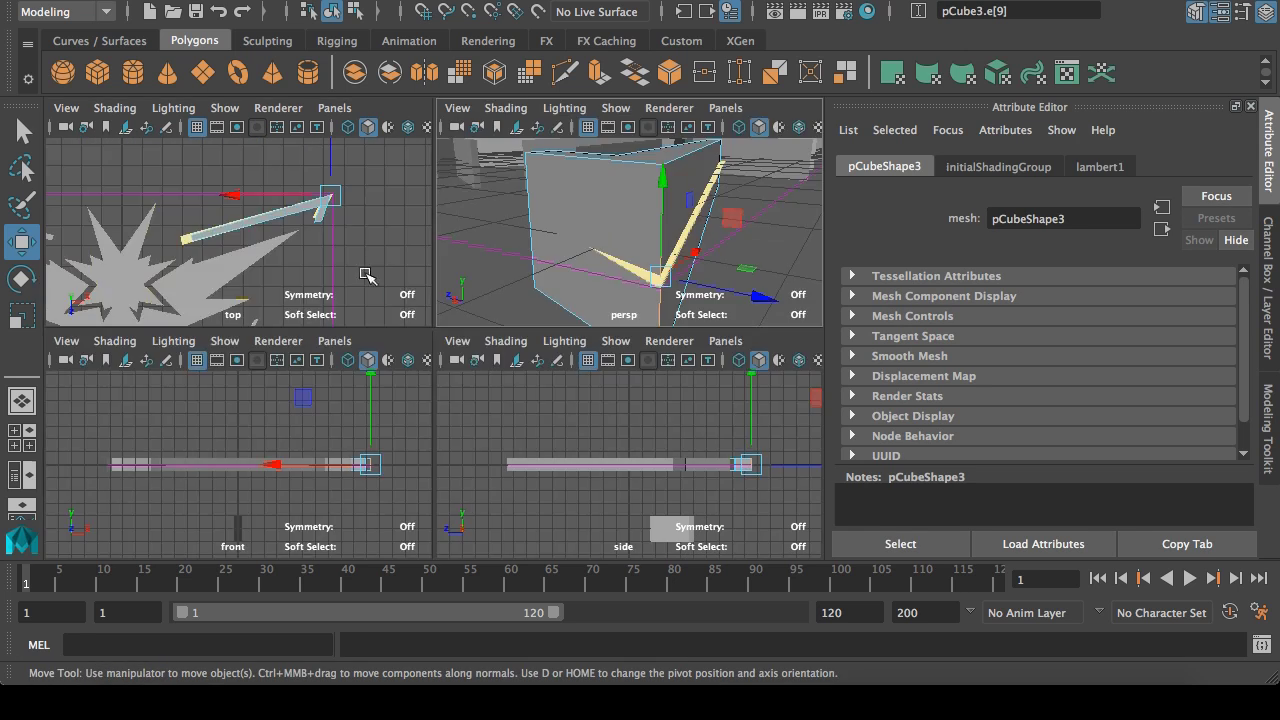
key(space)
key(f)
drag(366, 285, 459, 241)
key(space)
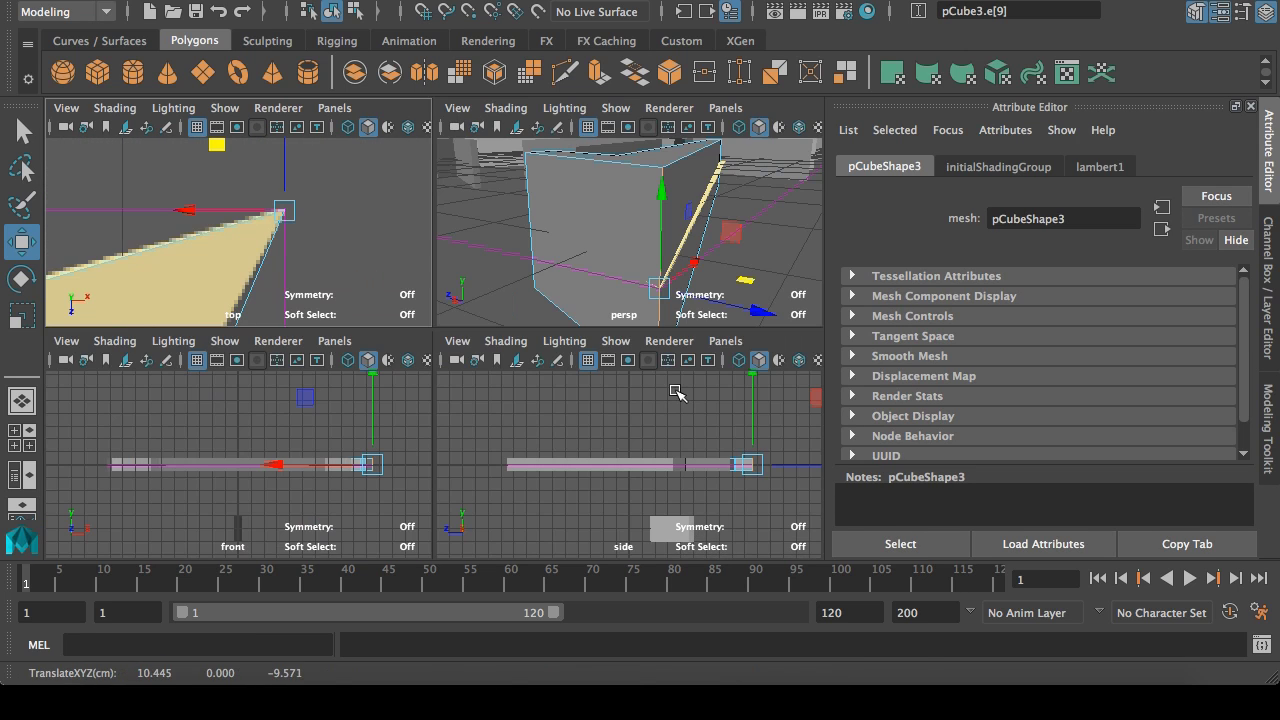
Step: Move the outer vertical edge at the lower end of the mirrored bar's hook onto the matching reference corner
key(space)
alt+drag(354, 277, 460, 345)
scroll(460, 345, down, 10)
alt+middle_drag(472, 348, 387, 360)
click(574, 408)
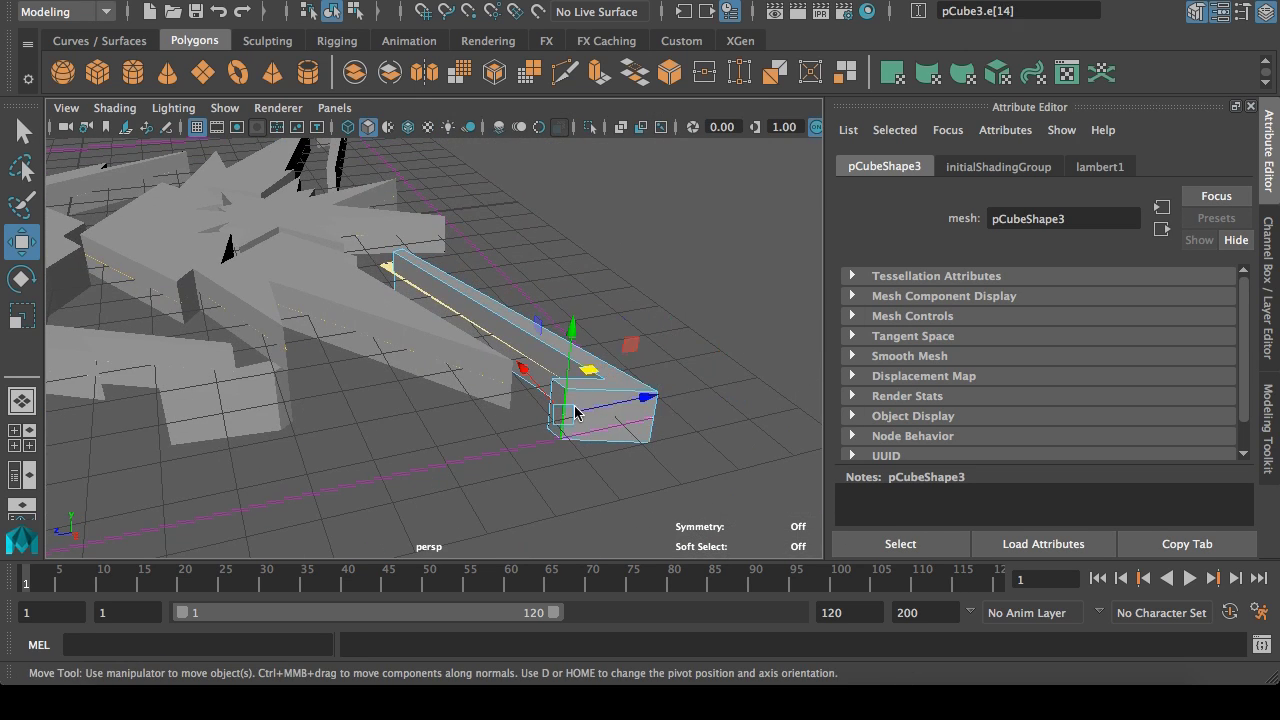
key(space)
key(space)
scroll(426, 326, down, 5)
alt+middle_drag(437, 510, 492, 365)
drag(343, 382, 341, 356)
key(space)
key(space)
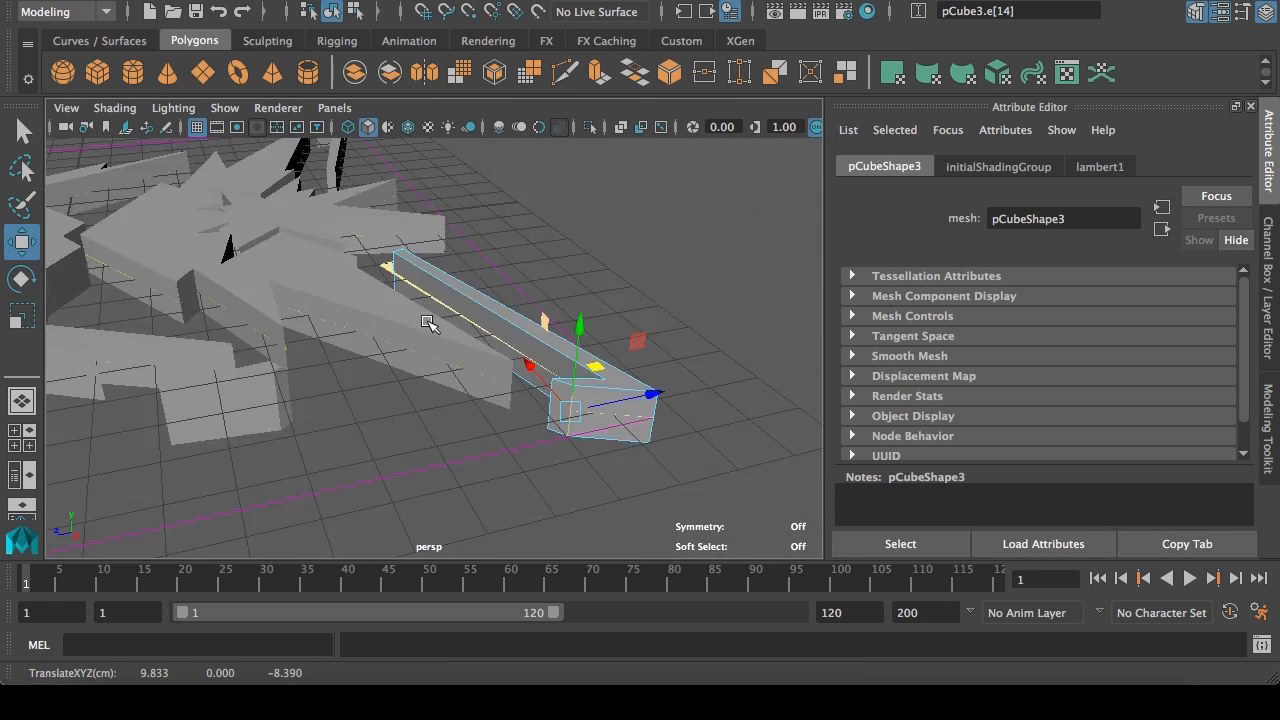
Step: Align the vertical edge at the inner corner between hook and bar with the reference image
alt+drag(427, 321, 545, 352)
scroll(545, 352, up, 10)
alt+middle_drag(545, 352, 366, 389)
click(681, 187)
key(space)
key(space)
drag(332, 220, 309, 225)
key(space)
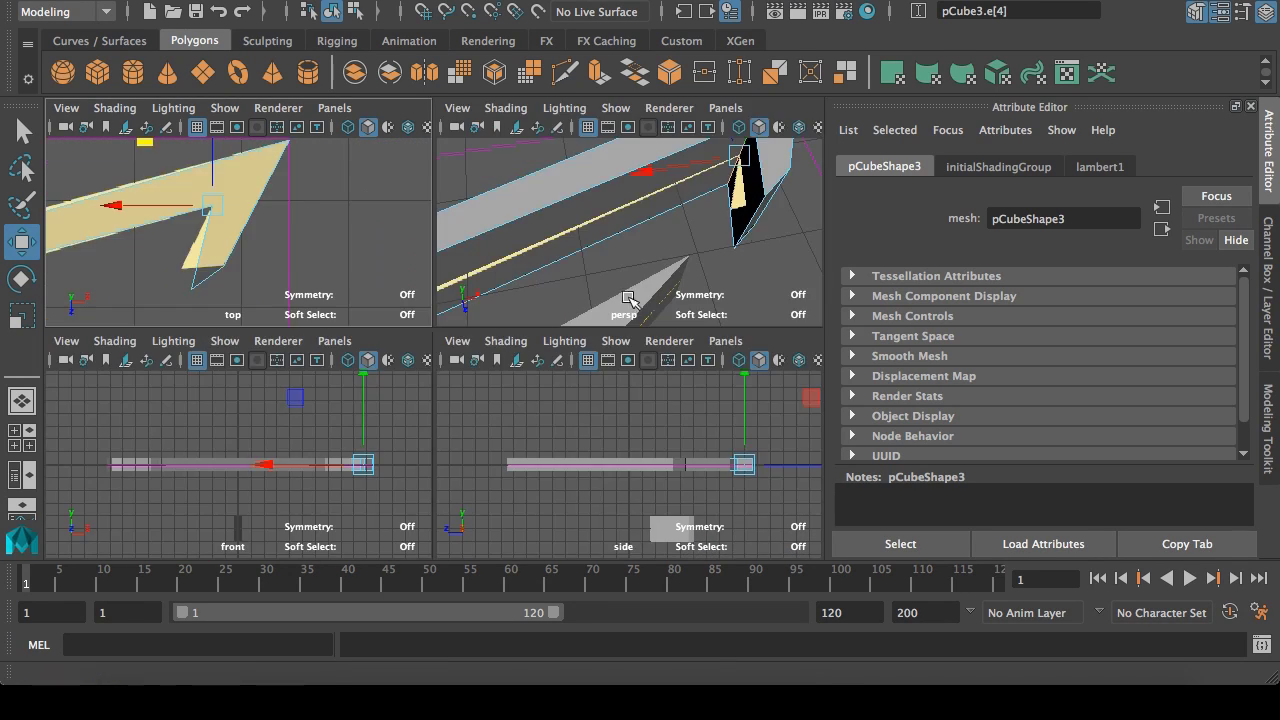
Step: Move the inner vertical edge at the hook's lower end onto the matching reference corner
click(748, 222)
key(space)
drag(272, 398, 249, 356)
Step: Move the lower vertical edge at the bar's inner end onto the reference bar's lower corner
alt+middle_drag(160, 440, 547, 380)
scroll(351, 423, down, 6)
key(space)
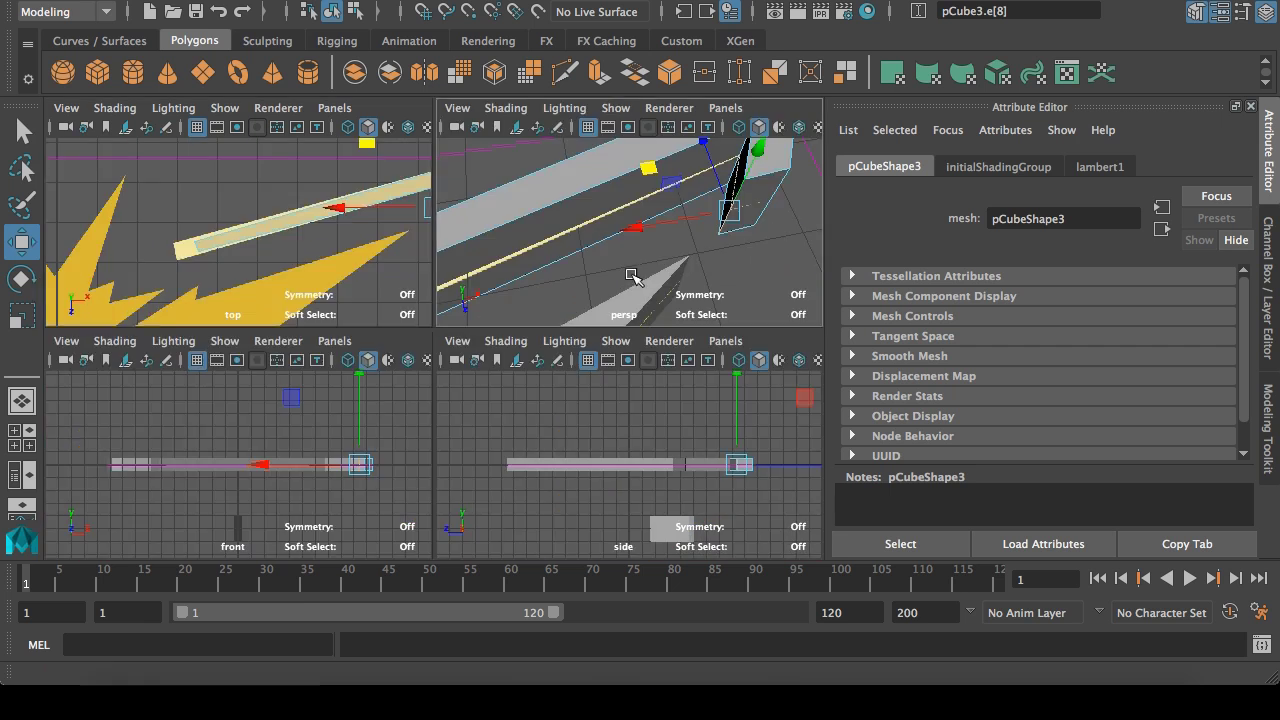
key(space)
alt+middle_drag(430, 410, 590, 370)
click(566, 408)
key(space)
key(space)
drag(290, 321, 248, 337)
key(space)
key(space)
Step: Move the remaining upper vertical edge at the bar's inner end onto the reference bar's upper corner
alt+drag(330, 325, 480, 342)
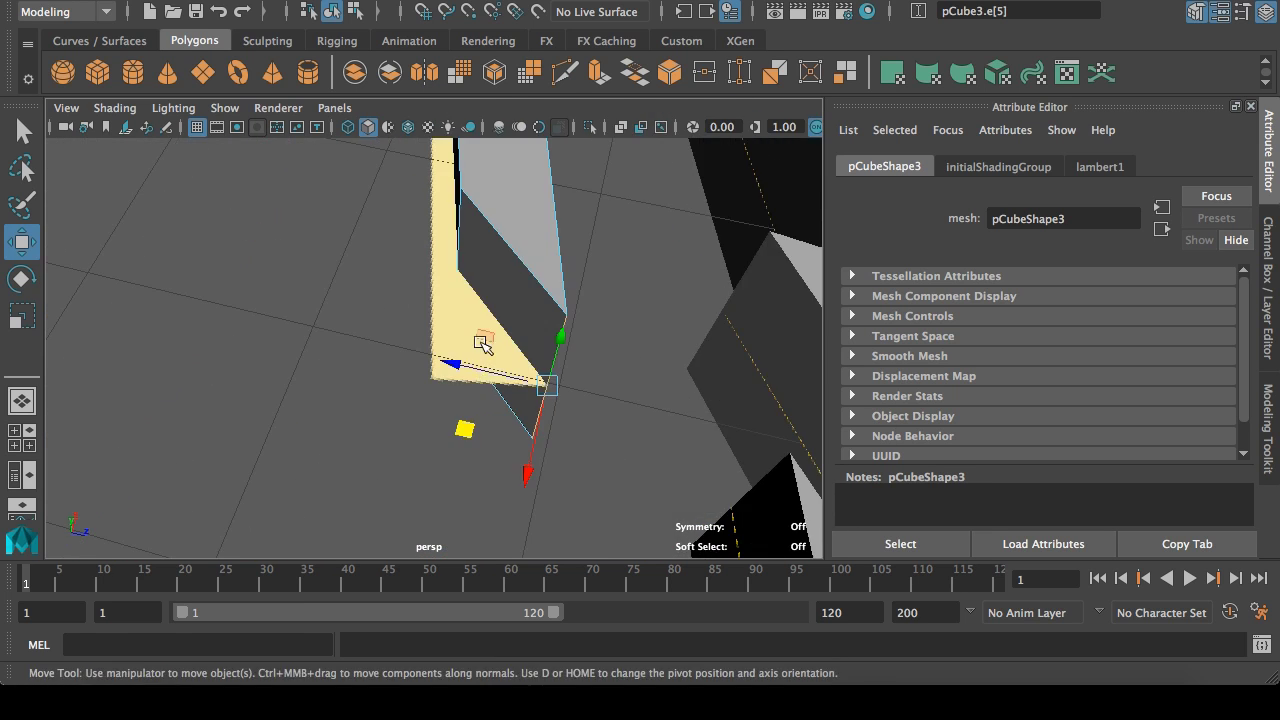
click(459, 235)
key(space)
key(space)
drag(278, 300, 236, 304)
Step: Return to object selection with nothing selected and turn off X-ray display in the top view
alt+middle_drag(526, 361, 337, 398)
key(q)
right_drag(296, 370, 360, 320)
click(408, 306)
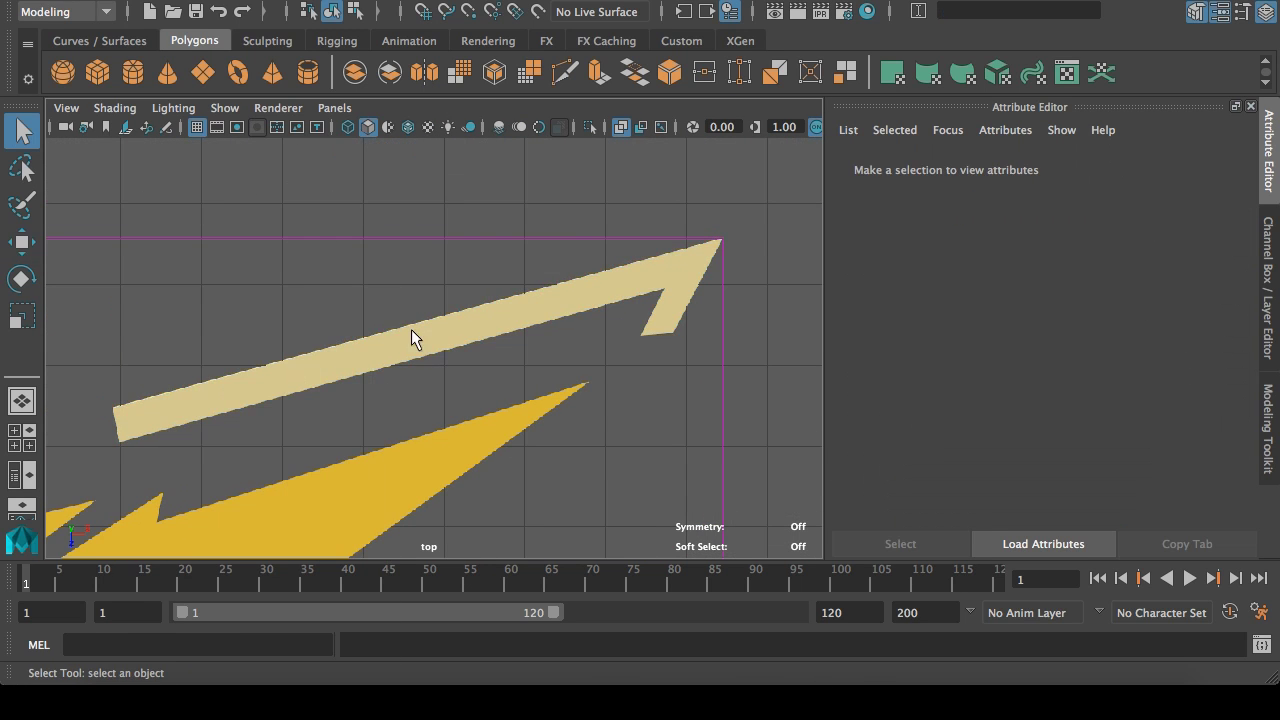
click(623, 129)
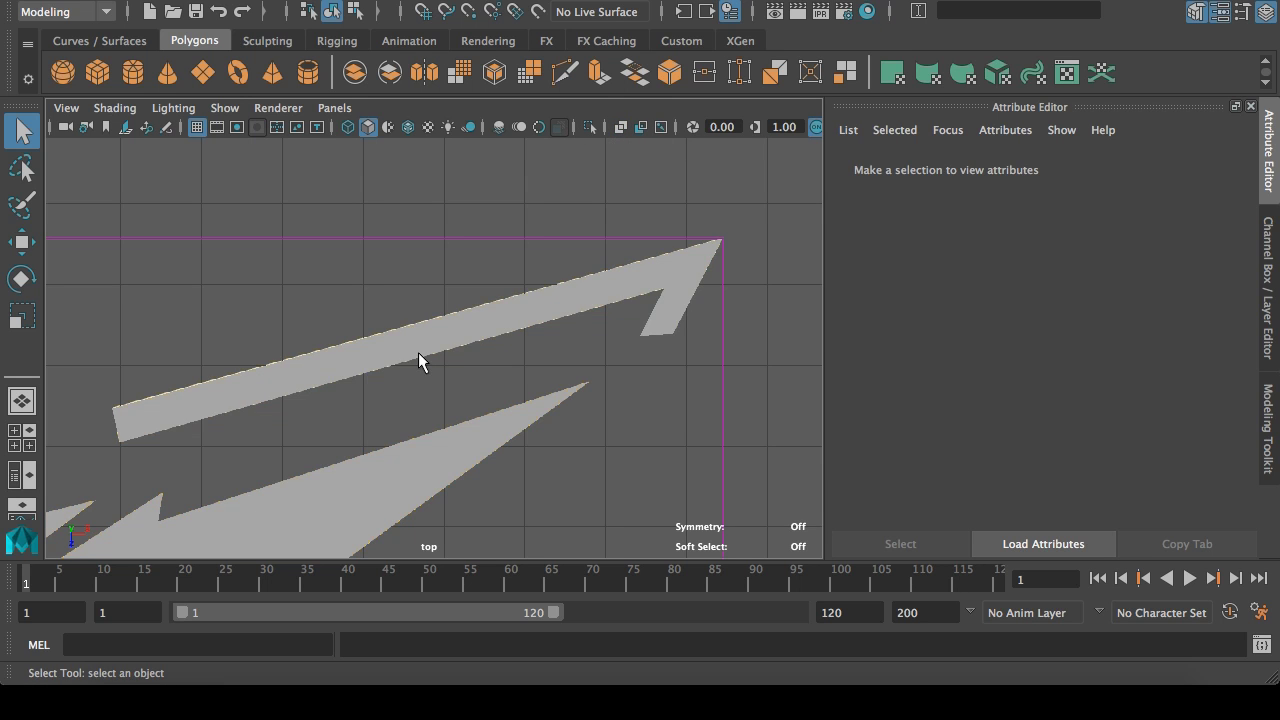
alt+middle_drag(328, 374, 562, 361)
scroll(528, 362, down, 4)
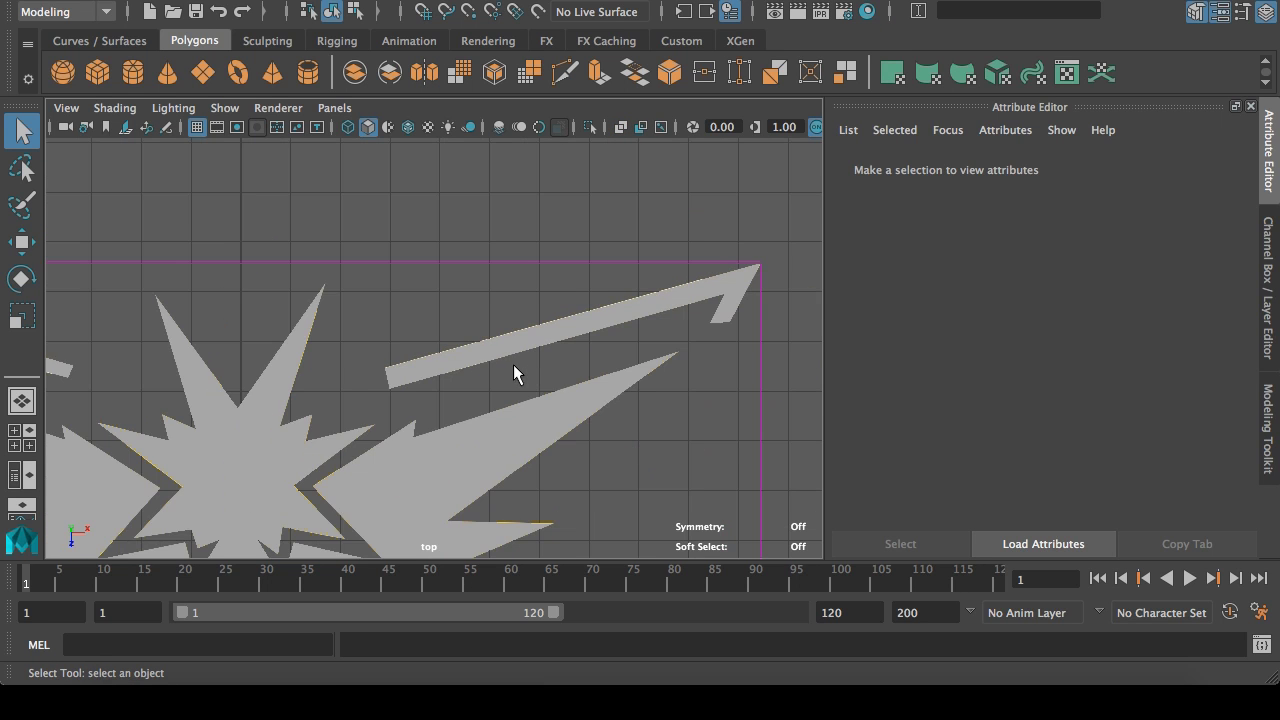
key(f)
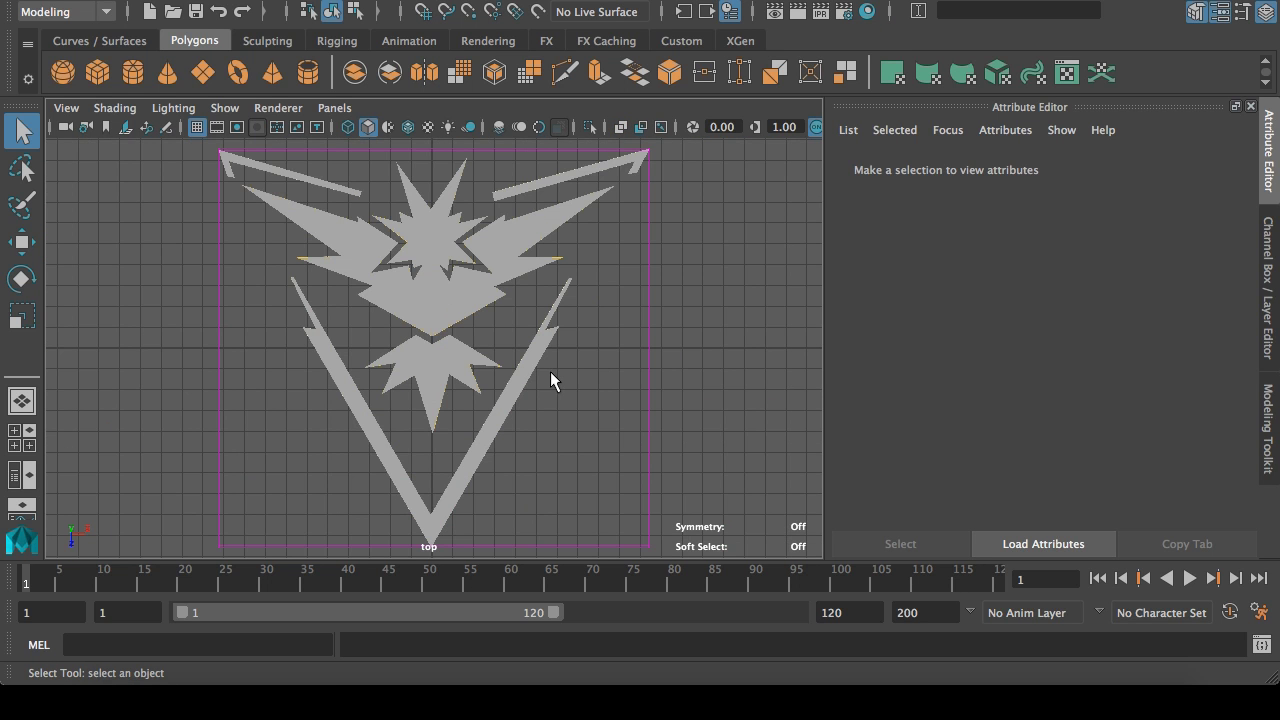
Step: Bring the whole emblem into the perspective view and save the scene
key(space)
key(space)
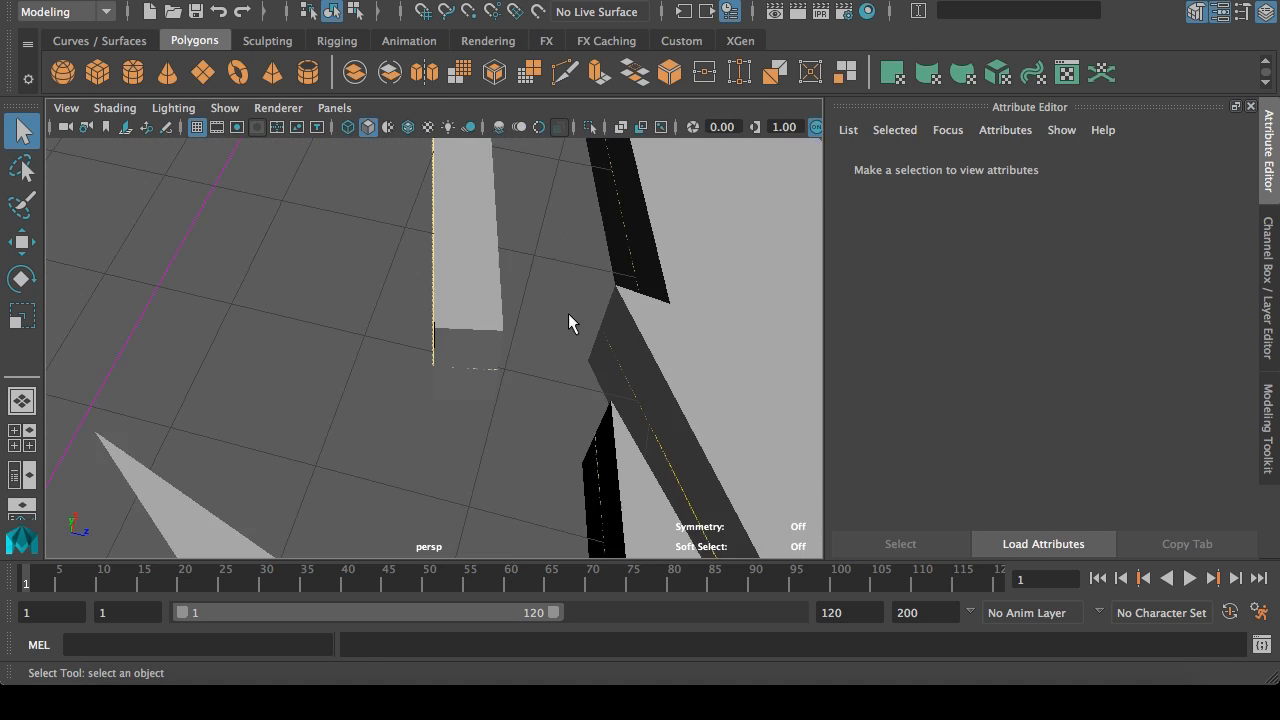
alt+drag(568, 322, 371, 363)
alt+right_drag(371, 363, 534, 390)
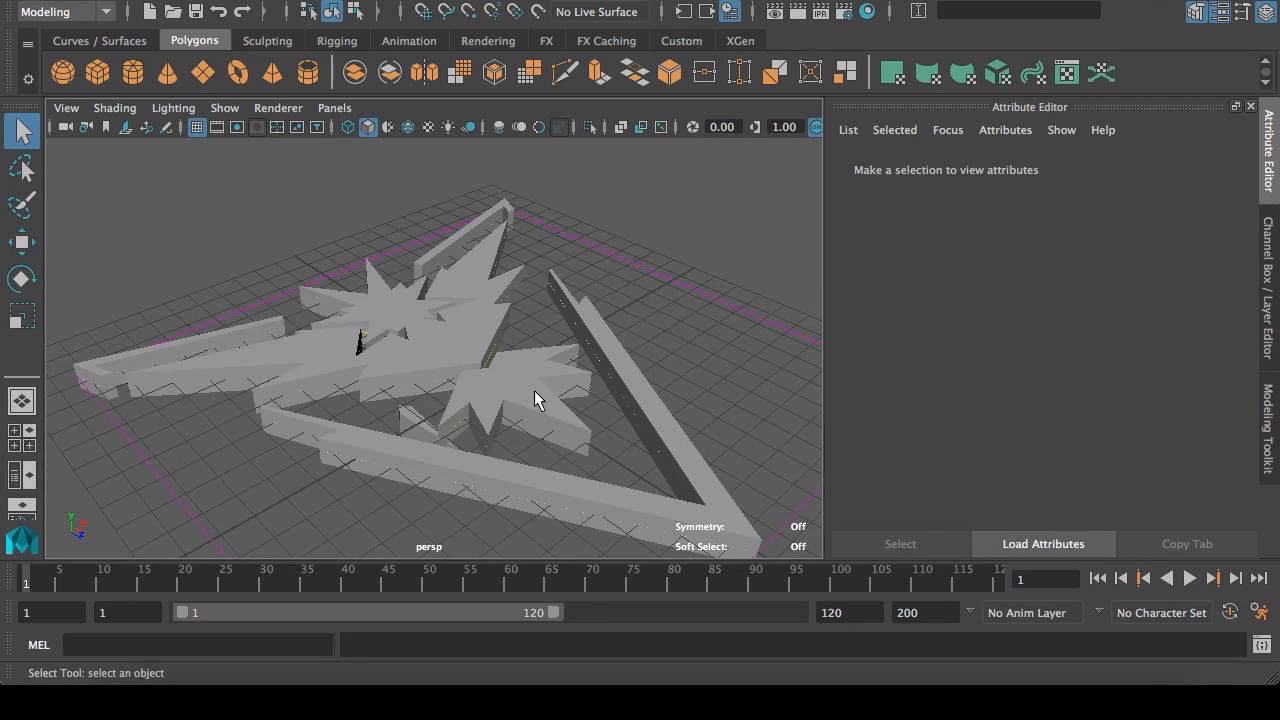
key(ctrl+s)
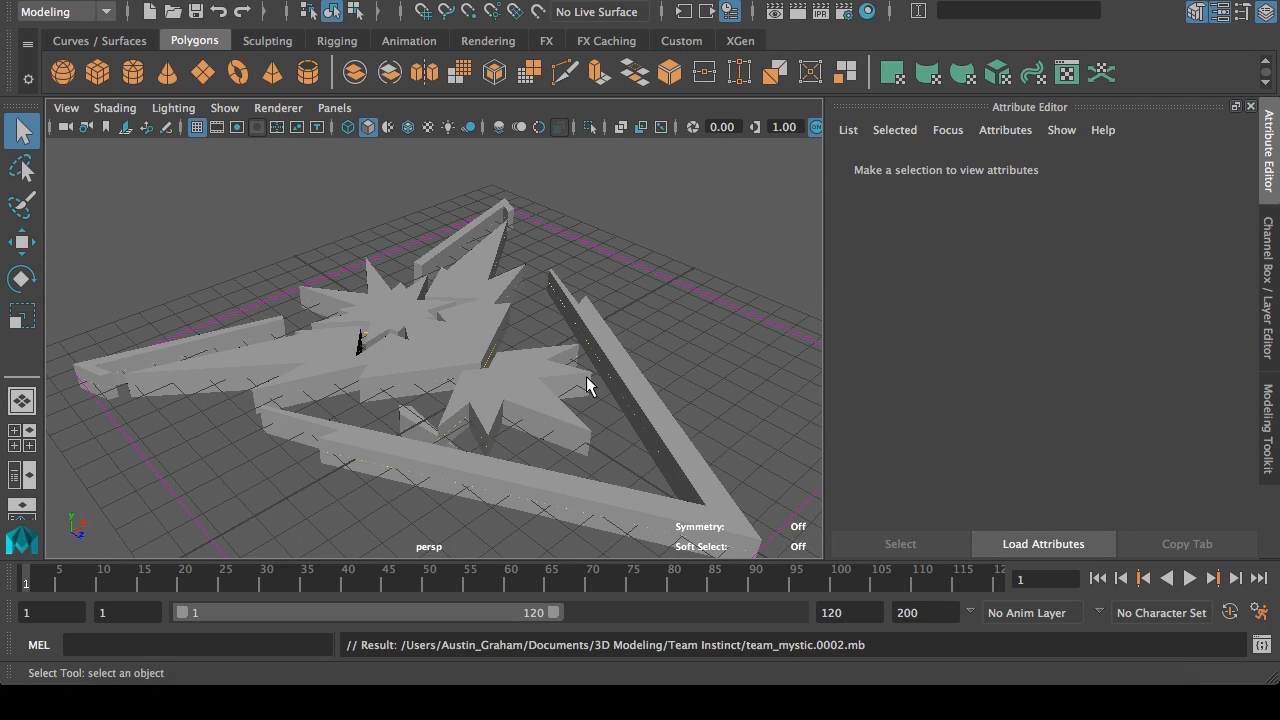
Step: Select imagePlane1 in the Outliner and set its Y translation to -5 to lower the reference beneath the model
alt+drag(514, 365, 489, 337)
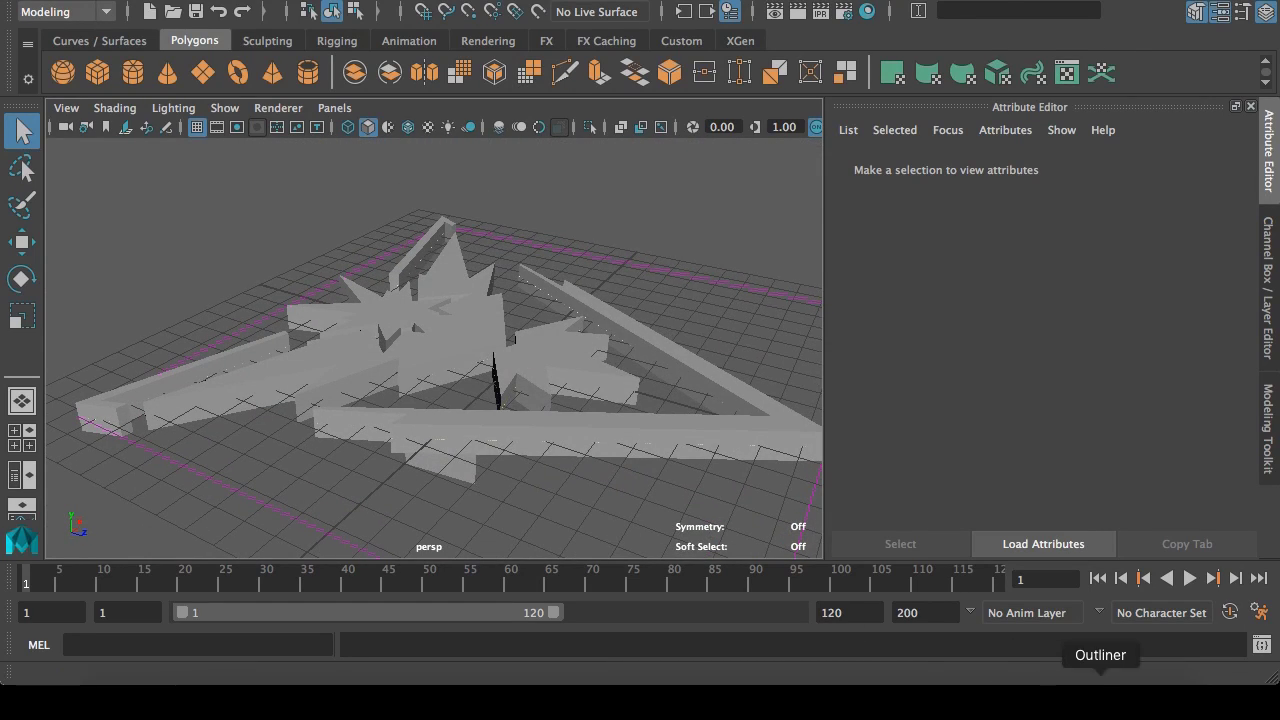
click(1100, 698)
click(540, 277)
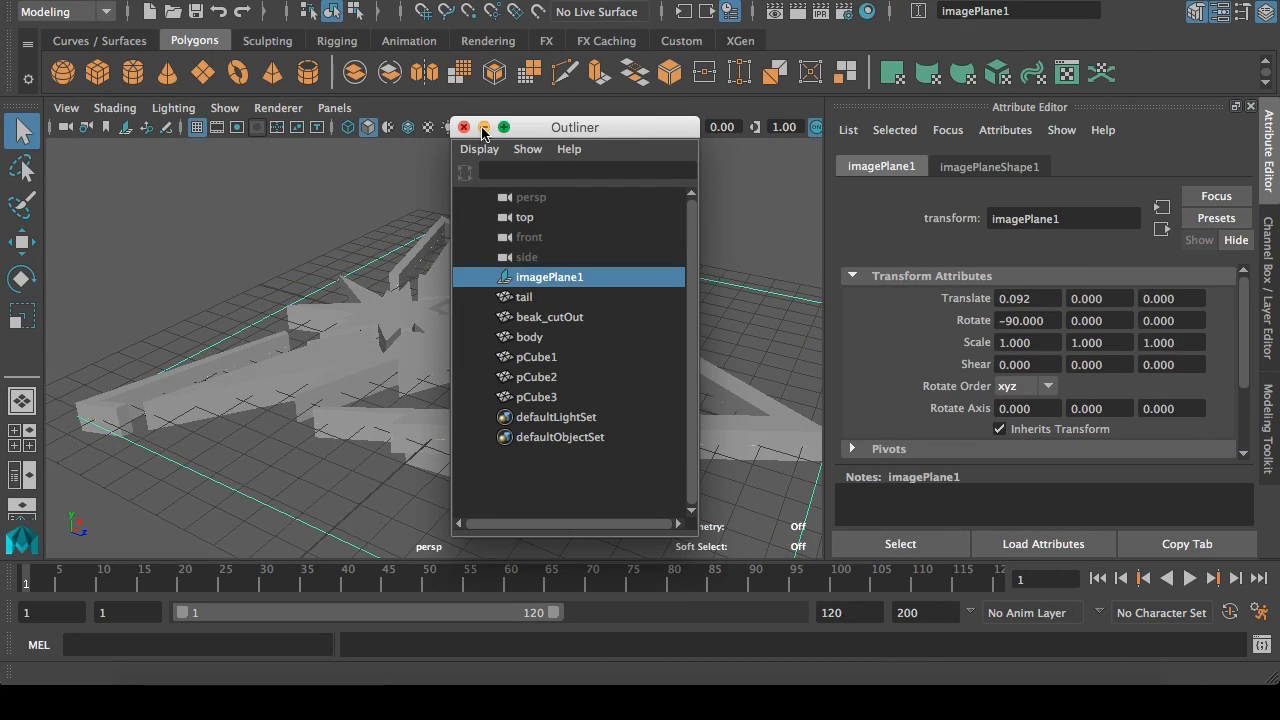
click(483, 128)
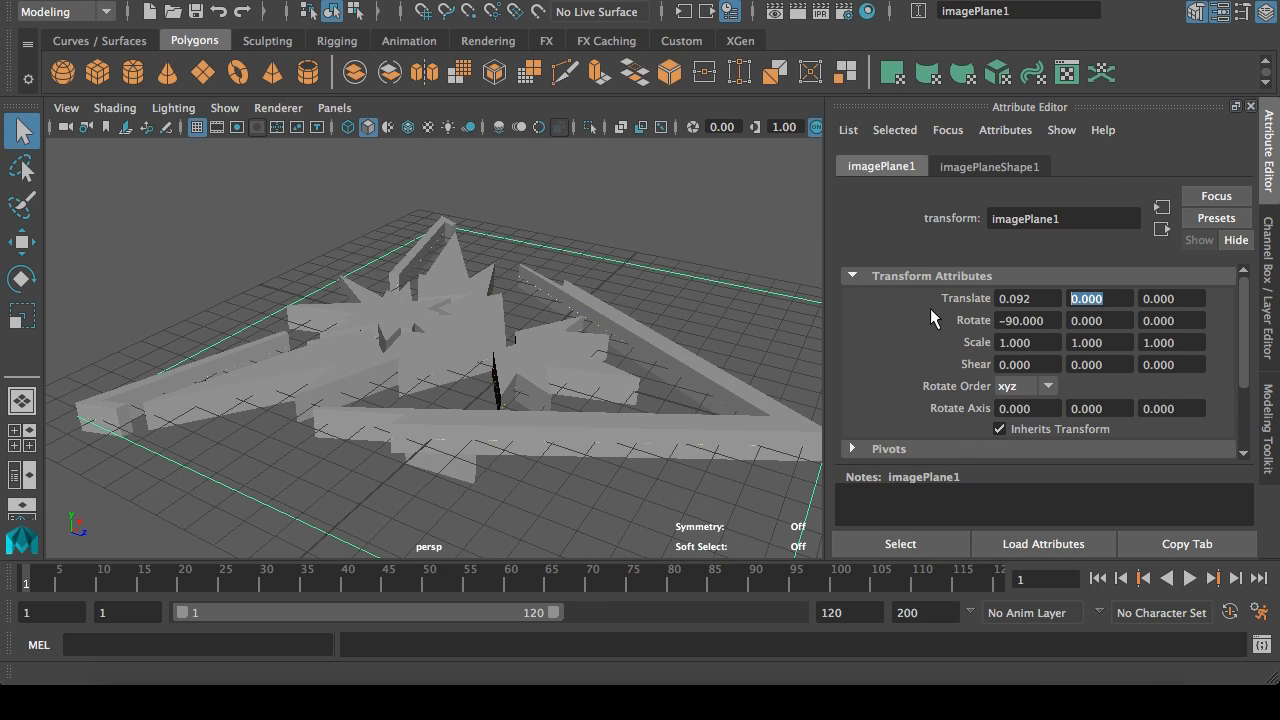
text(-5)
key(Return)
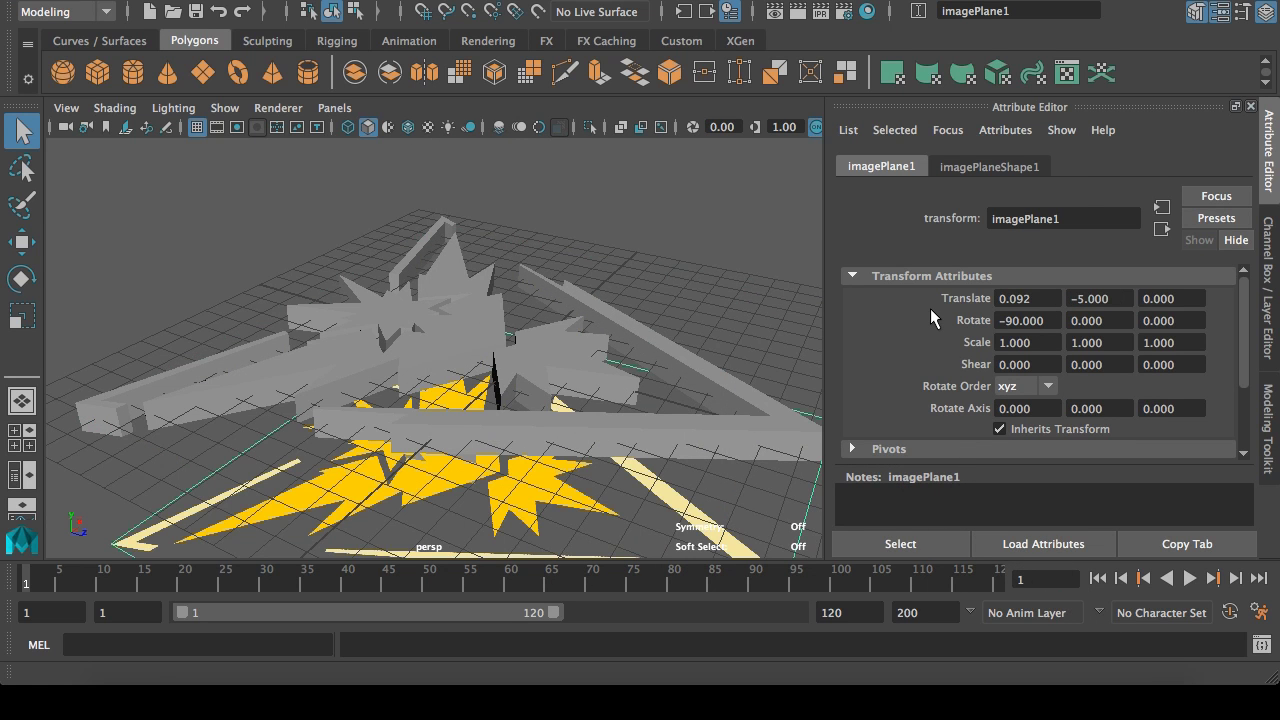
Step: Select the beak_cutOut object below the body and set its Y translation to 0
alt+drag(226, 253, 345, 200)
click(452, 420)
alt+drag(455, 190, 371, 326)
drag(1110, 298, 938, 293)
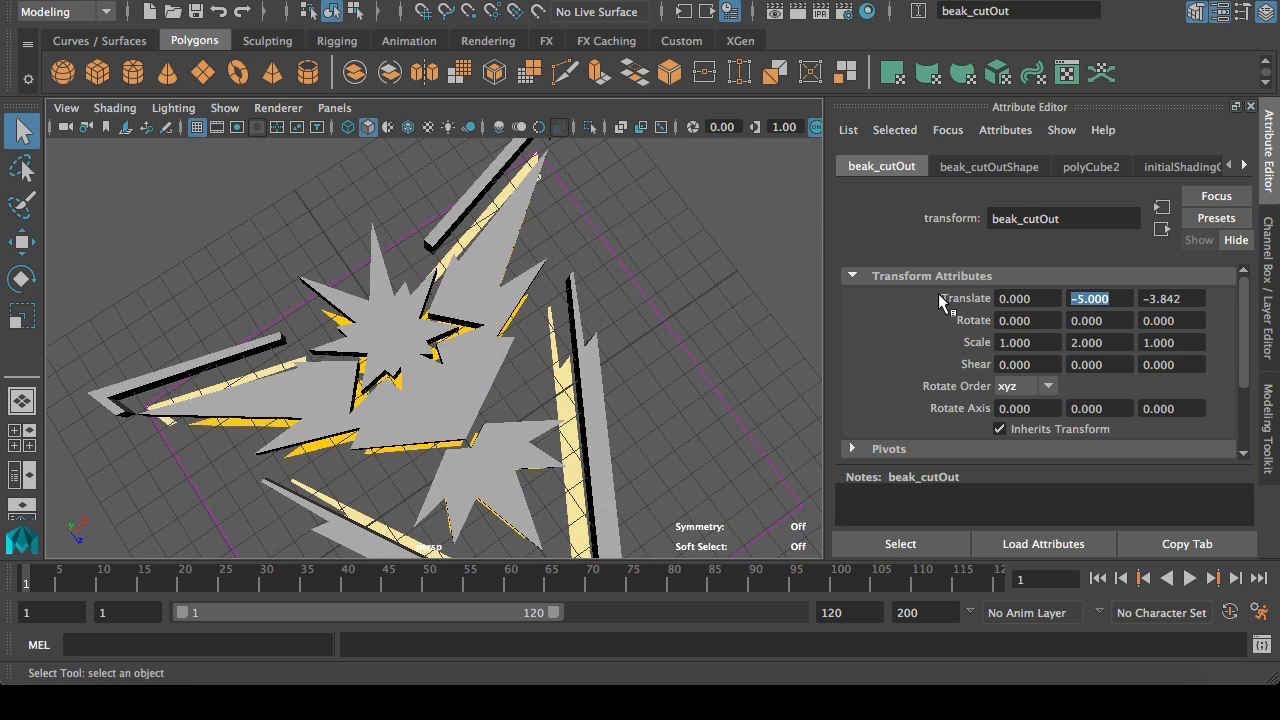
text(0)
key(Return)
Step: Subtract beak_cutOut from the body with a Boolean Difference and clear the selection
alt+drag(303, 416, 400, 323)
scroll(402, 325, up, 4)
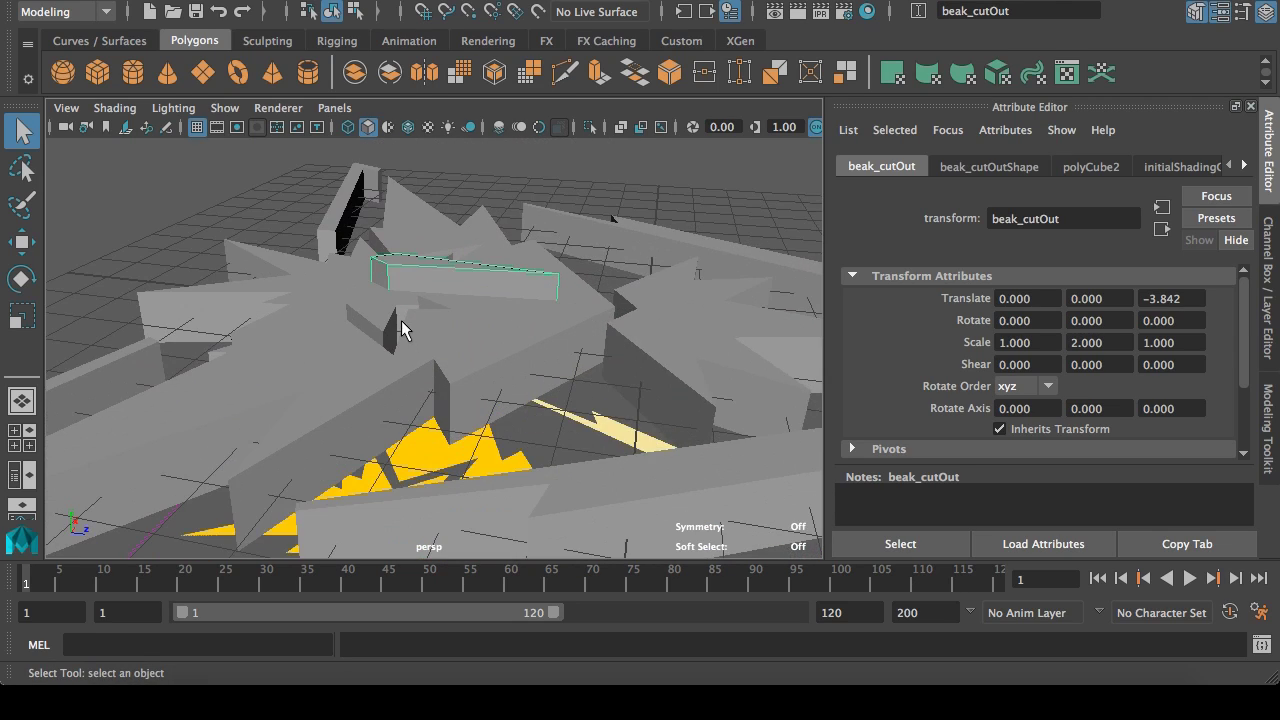
alt+middle_drag(350, 317, 412, 395)
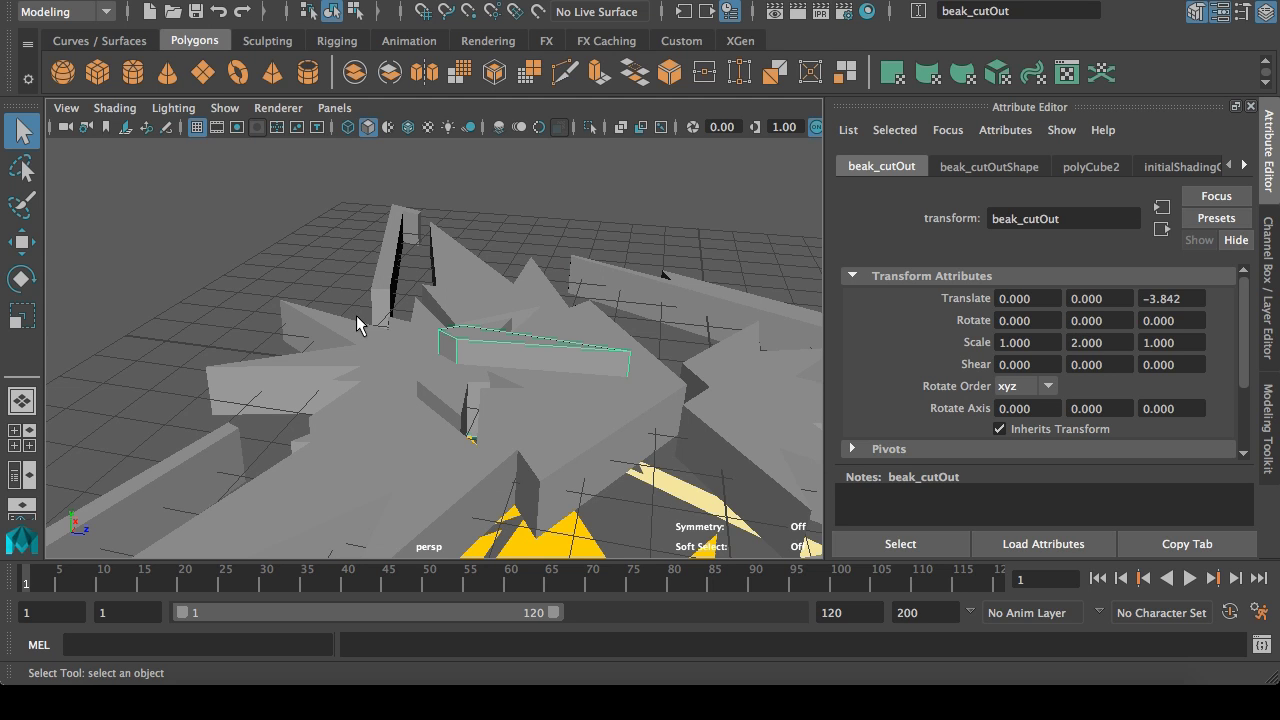
click(400, 360)
shift+click(487, 353)
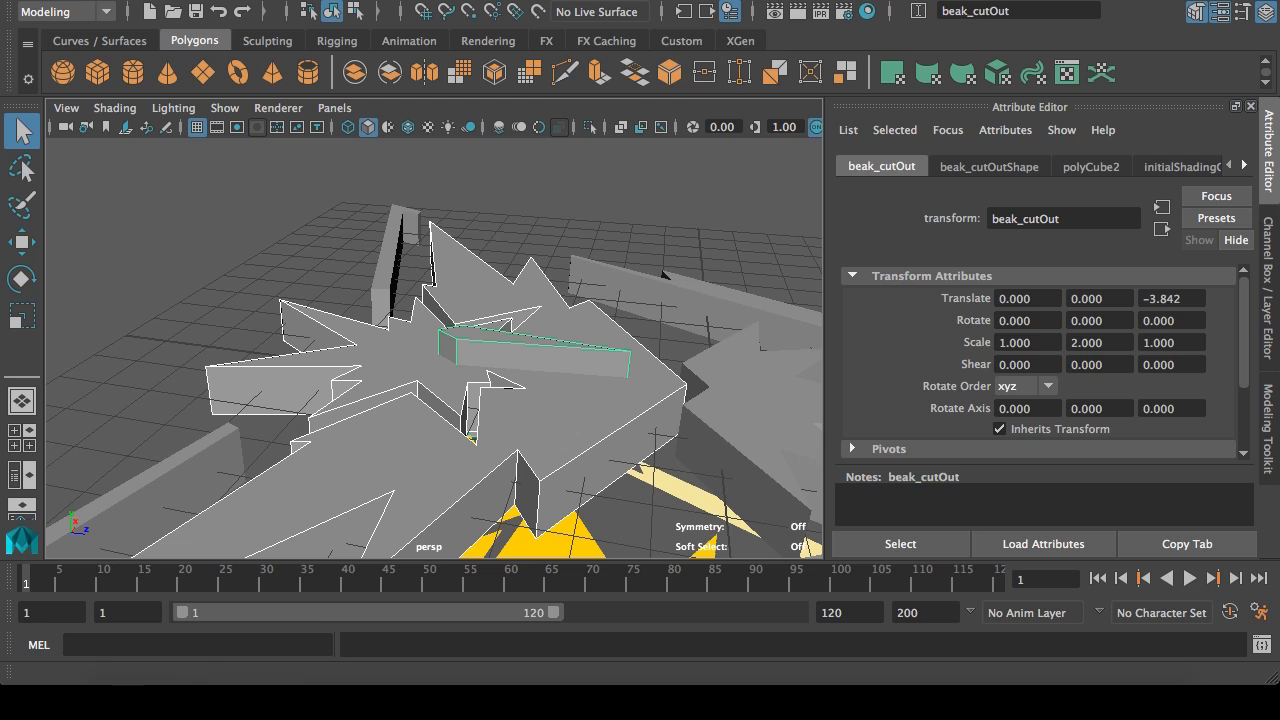
click(592, 0)
mouse_move(530, 0)
mouse_move(607, 15)
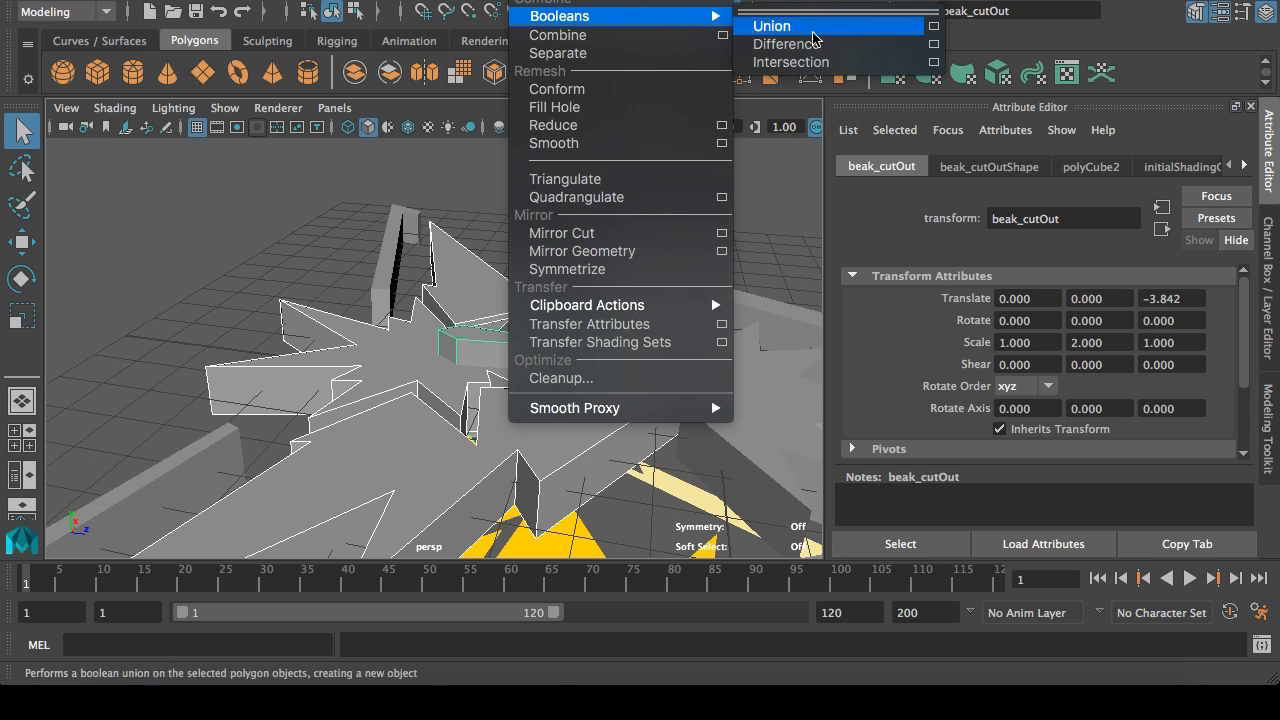
click(800, 44)
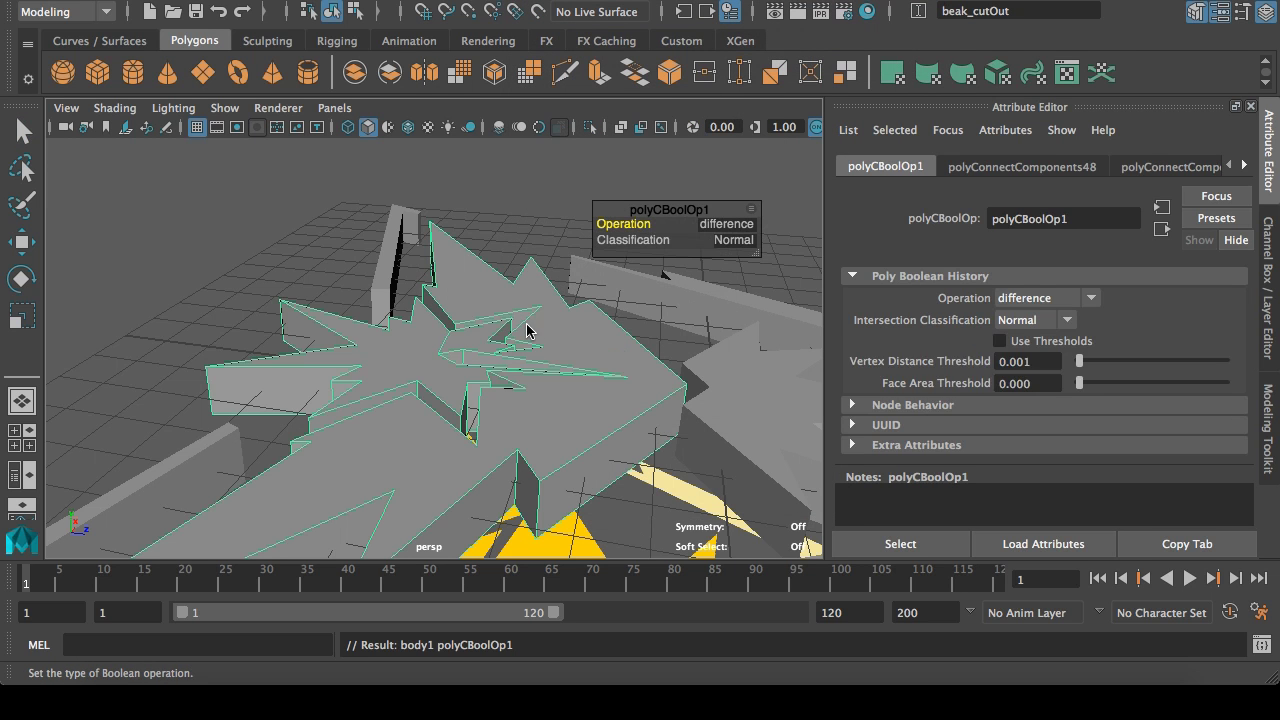
click(22, 130)
click(291, 224)
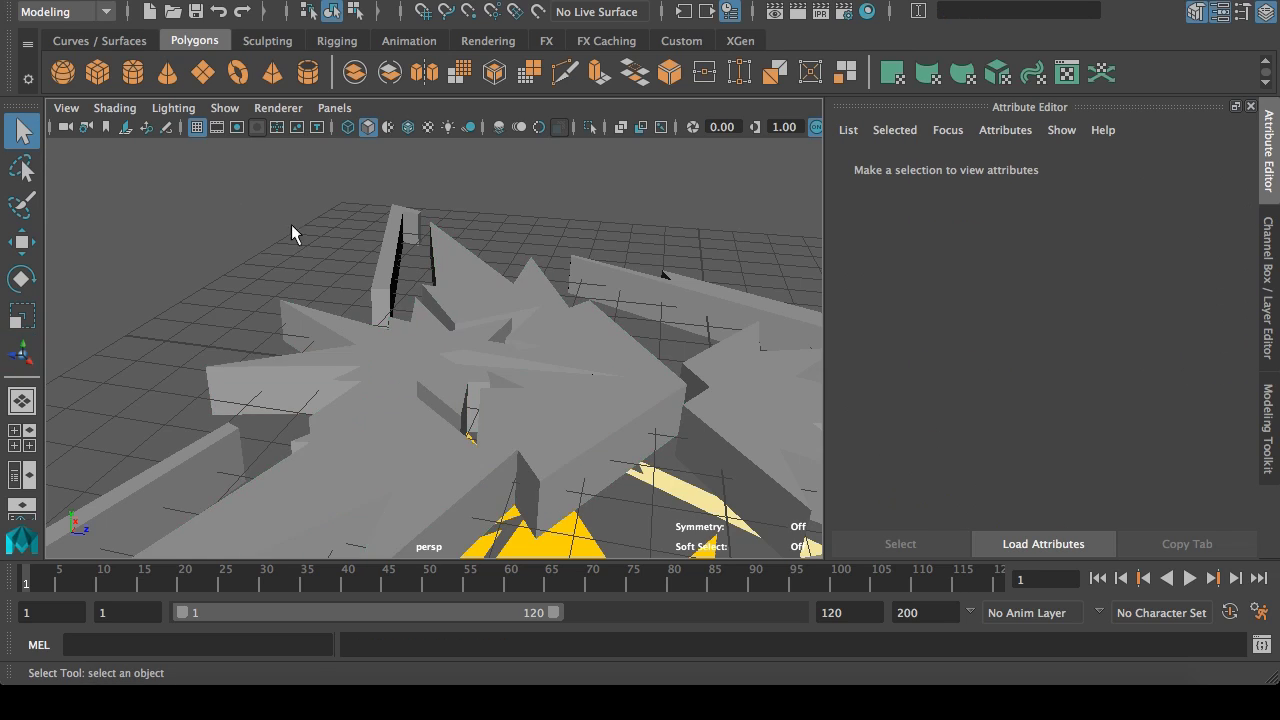
Step: Examine the beak cut in the body from the top and perspective views, and select the body
alt+drag(581, 258, 516, 363)
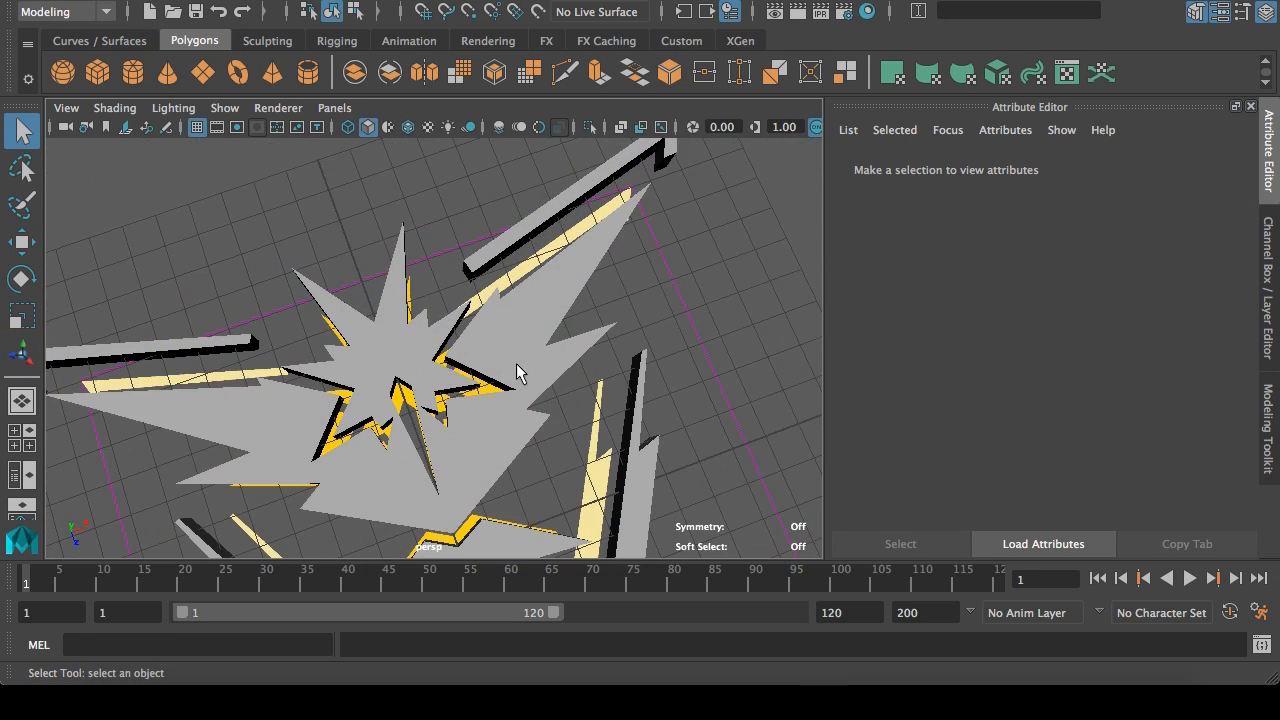
key(space)
key(space)
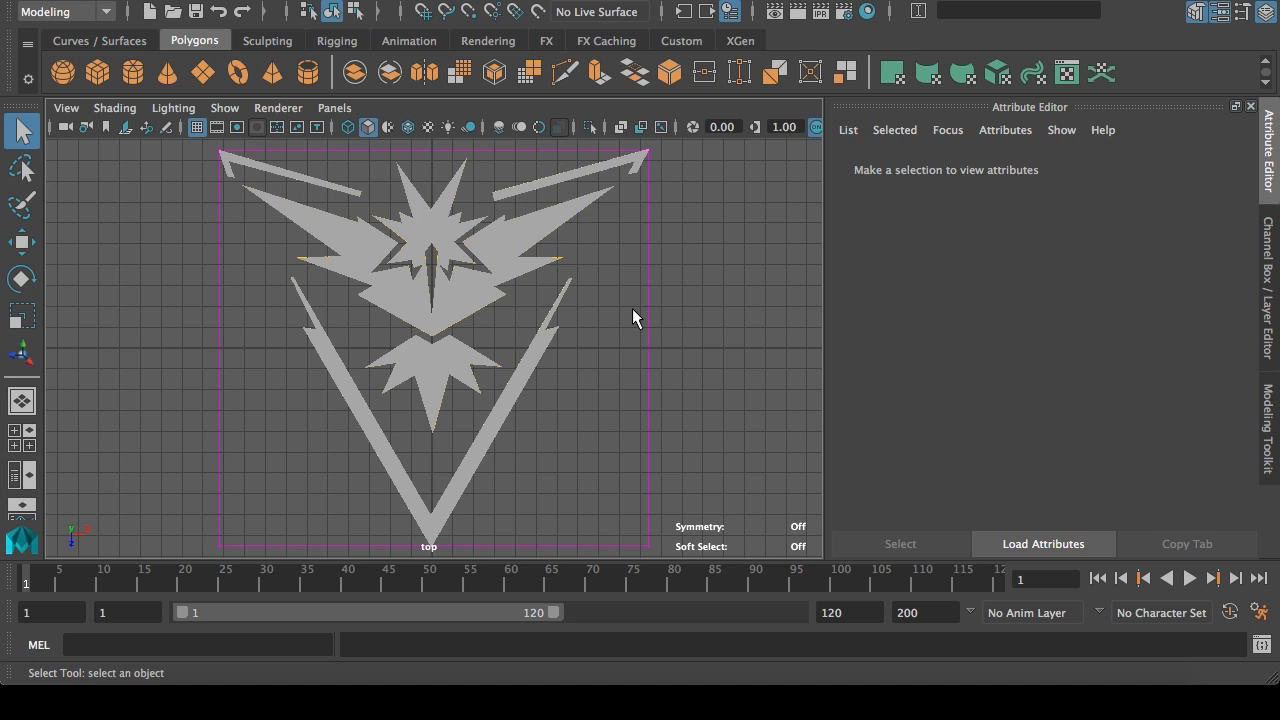
key(space)
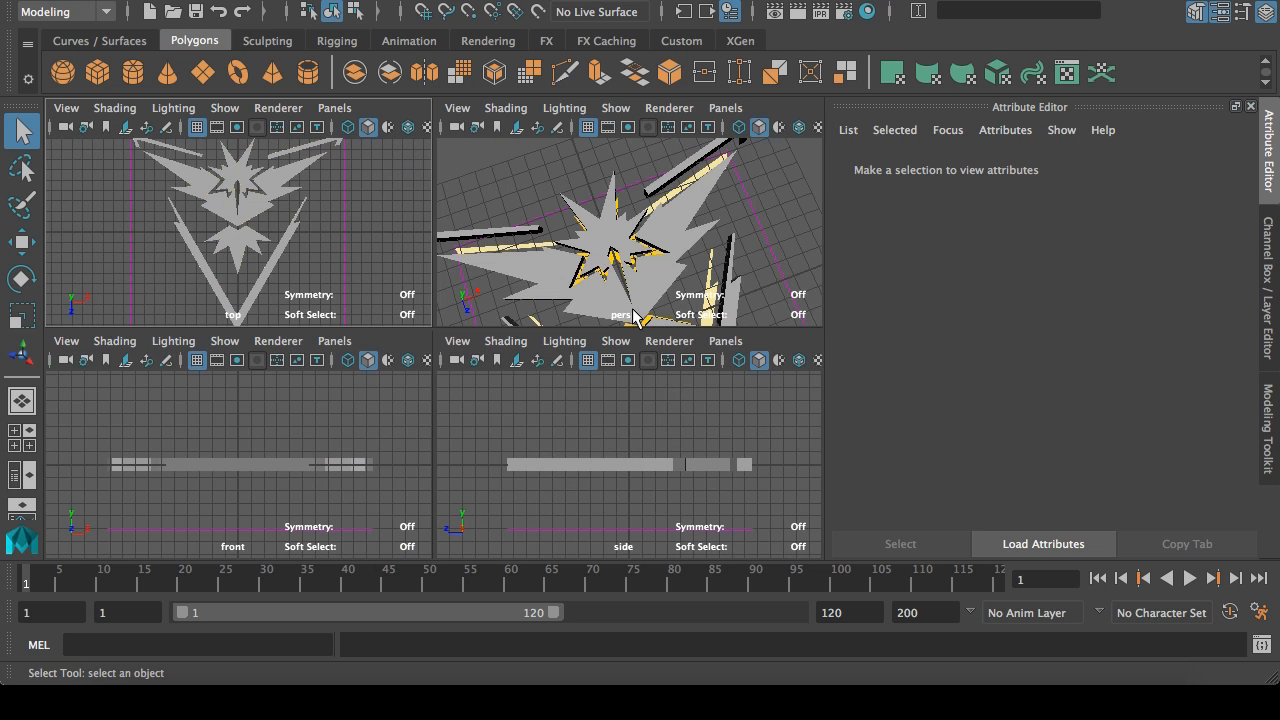
key(space)
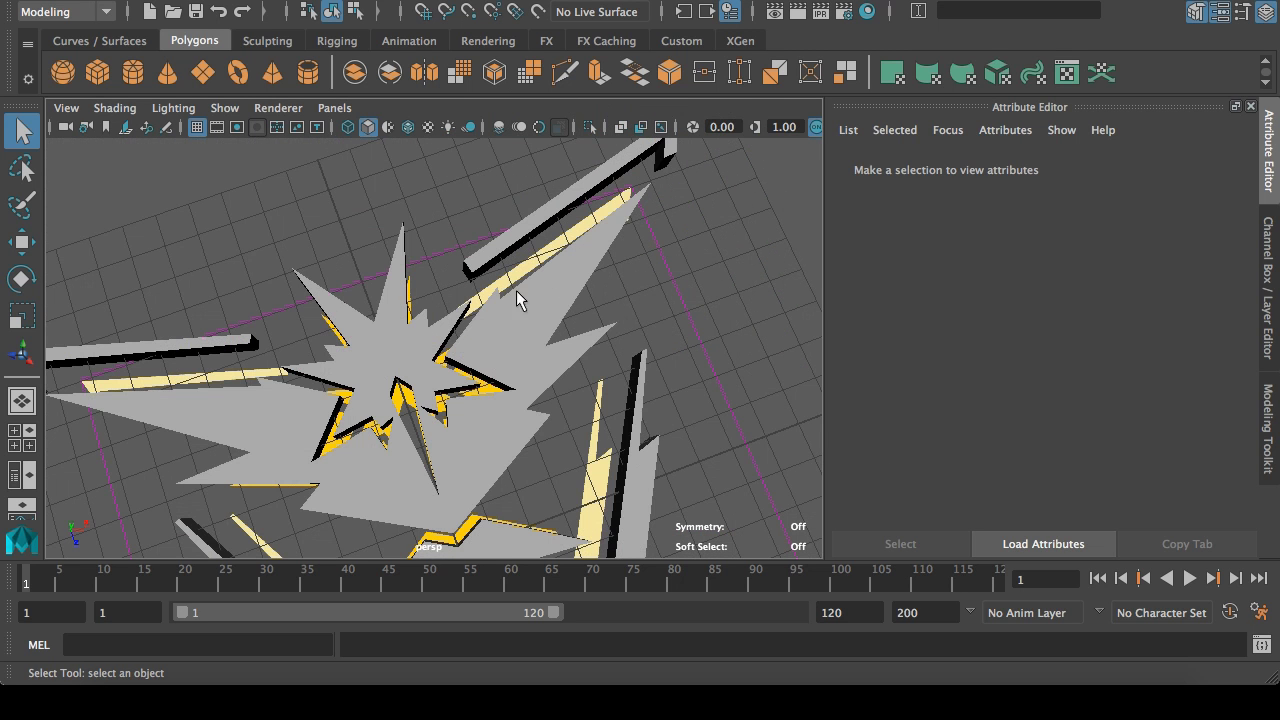
alt+drag(516, 290, 558, 299)
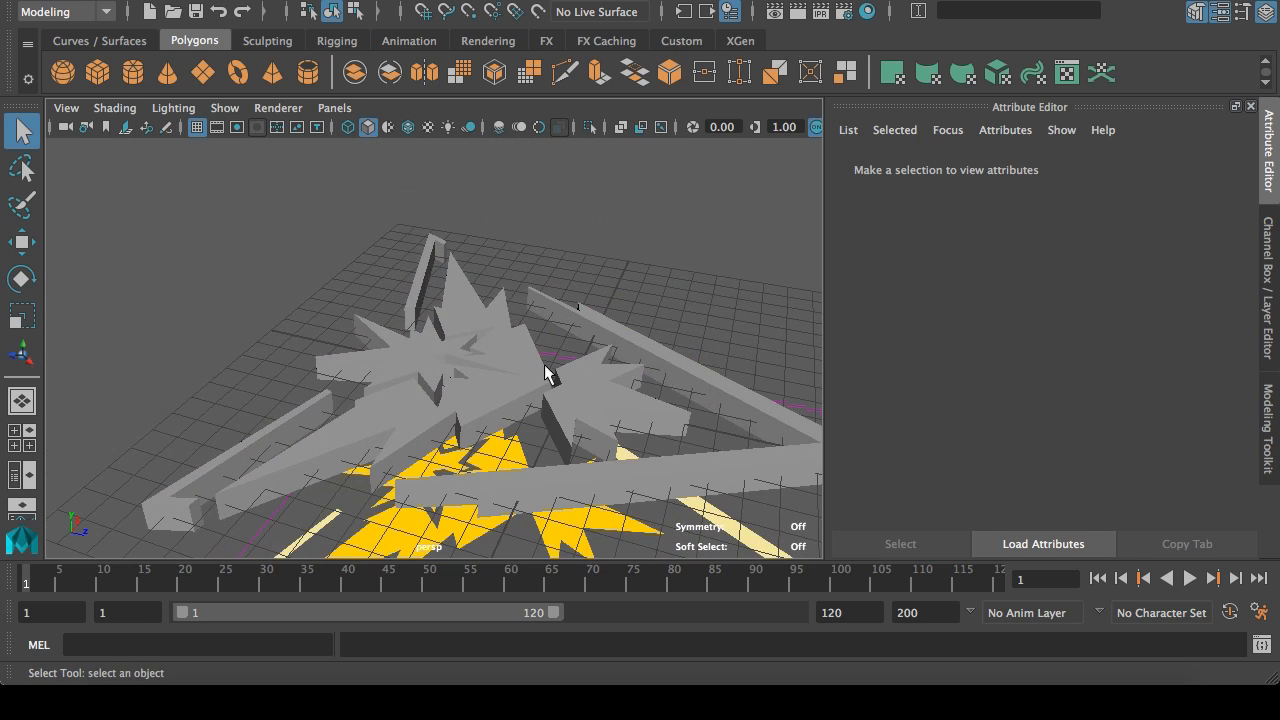
alt+drag(545, 367, 446, 362)
click(479, 359)
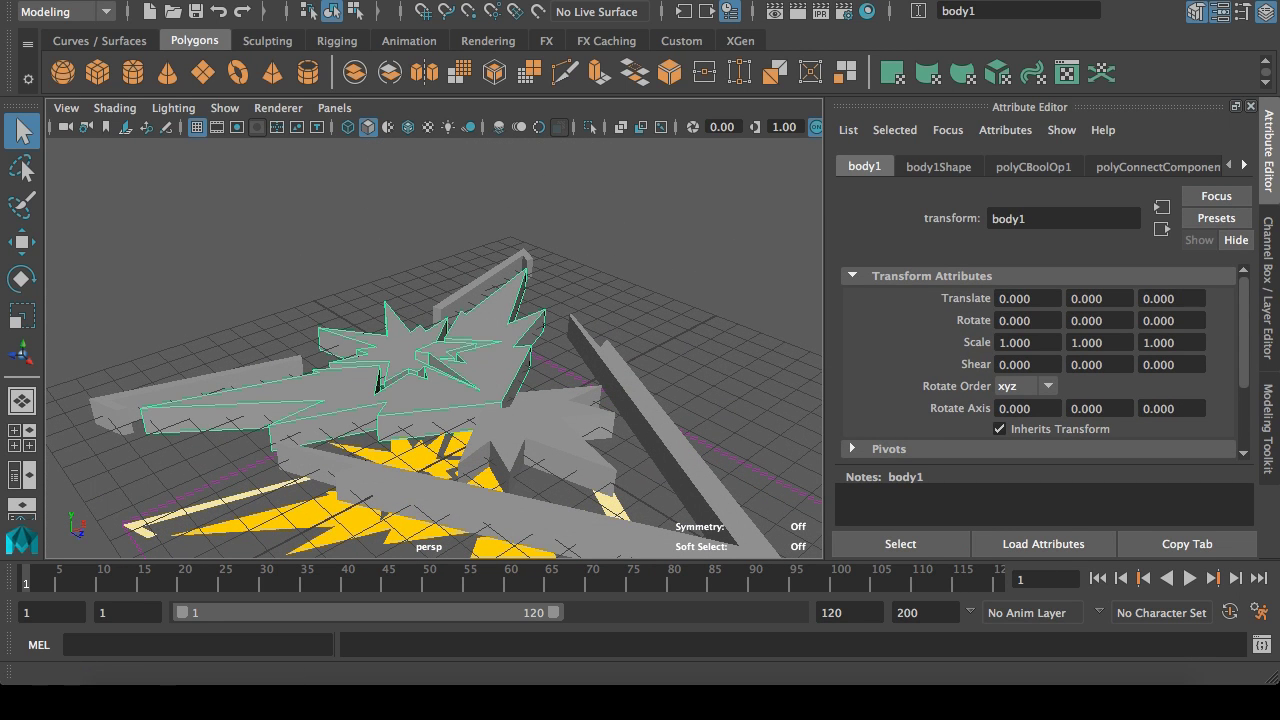
Step: Delete the construction history of body1 to remove the leftover beak_cutOut and body nodes
click(1100, 700)
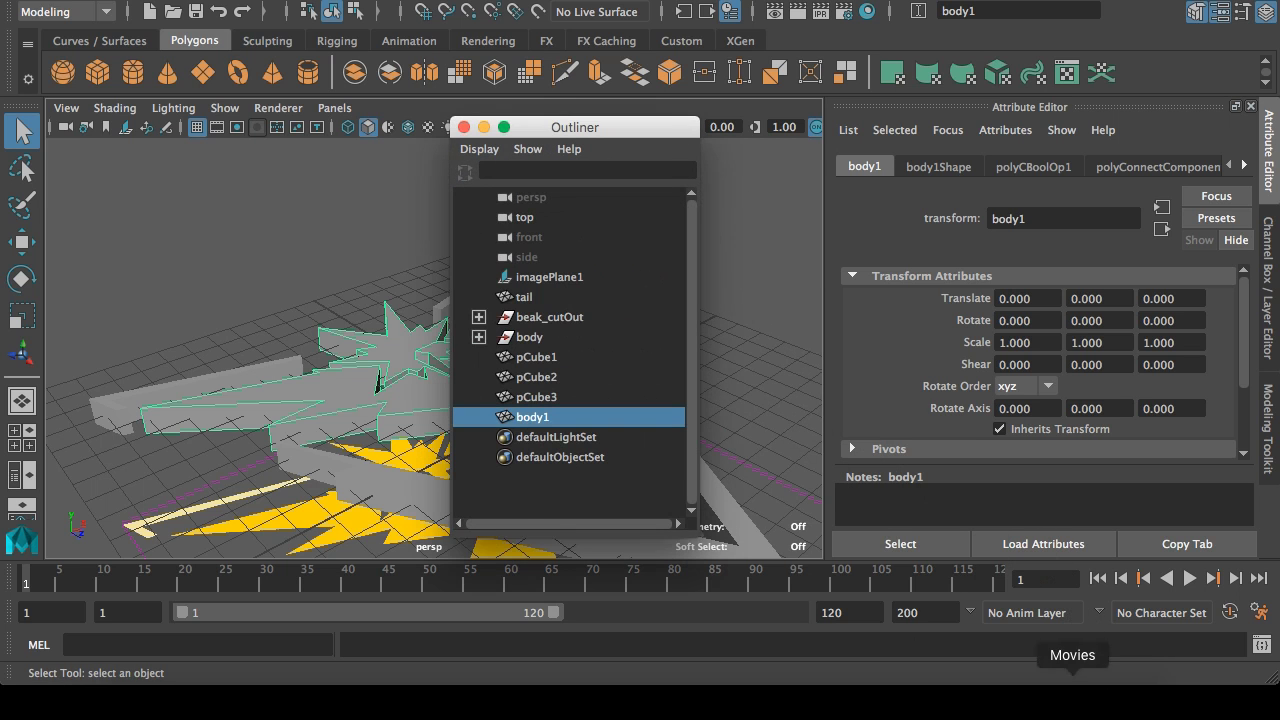
click(160, 1)
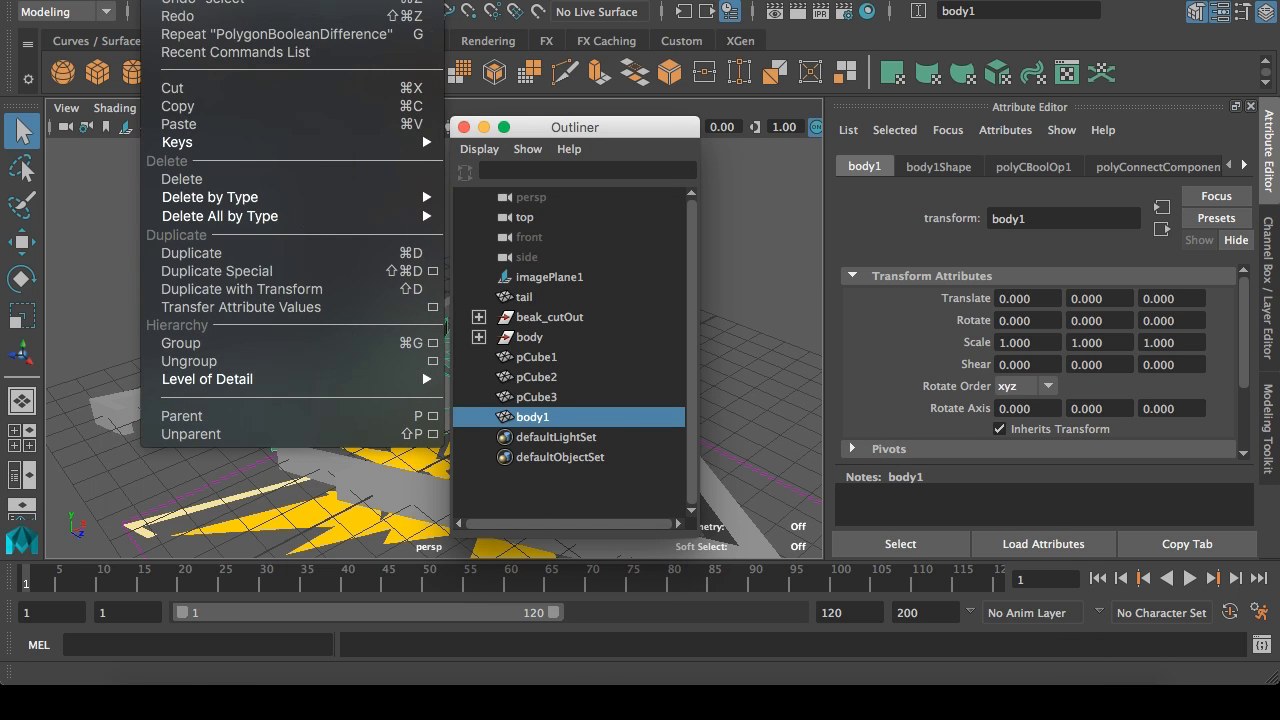
mouse_move(247, 203)
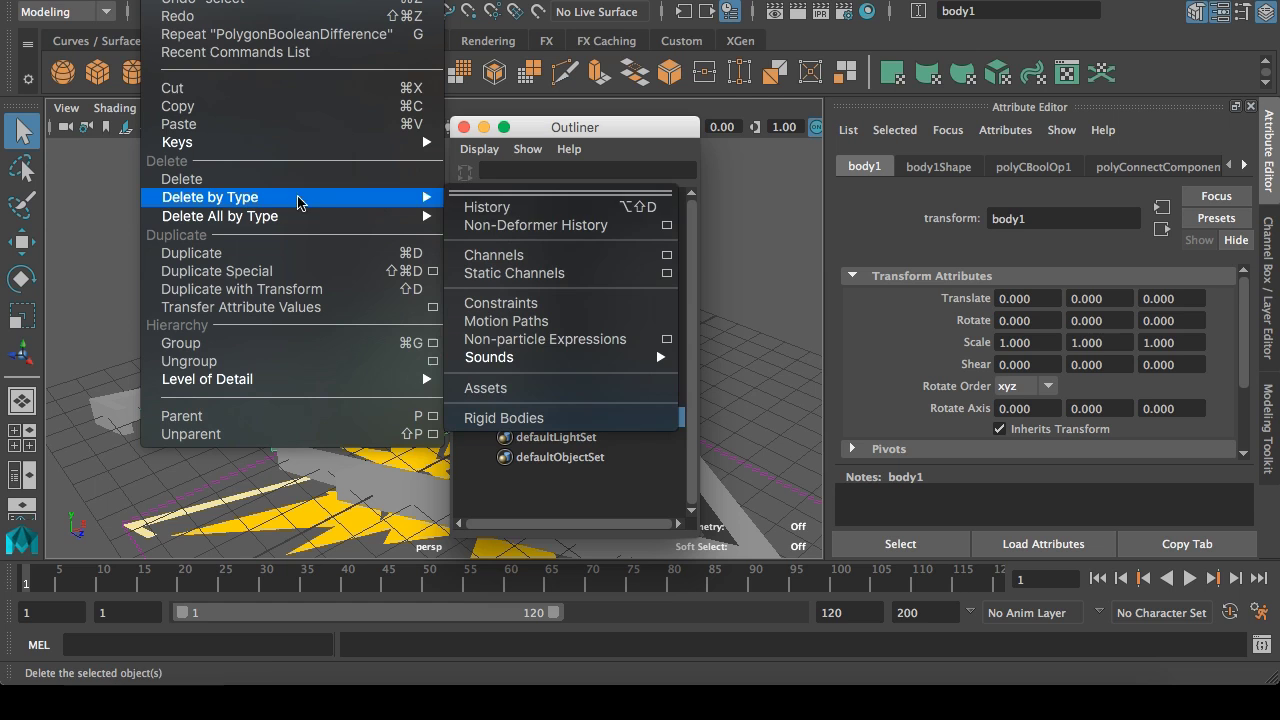
click(538, 208)
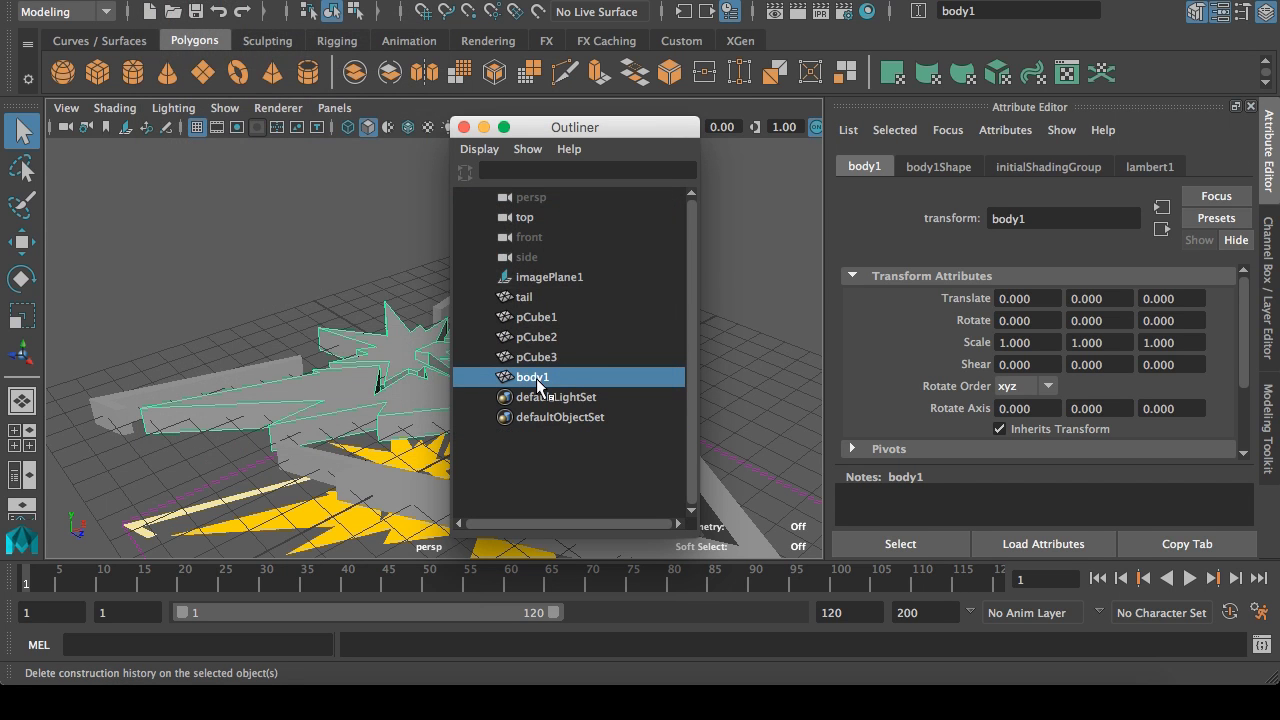
Step: Rename pCube1, pCube2 and pCube3 in the Outliner as symbol_bottom, symbol_left and symbol_right, and close the Outliner
double_click(533, 318)
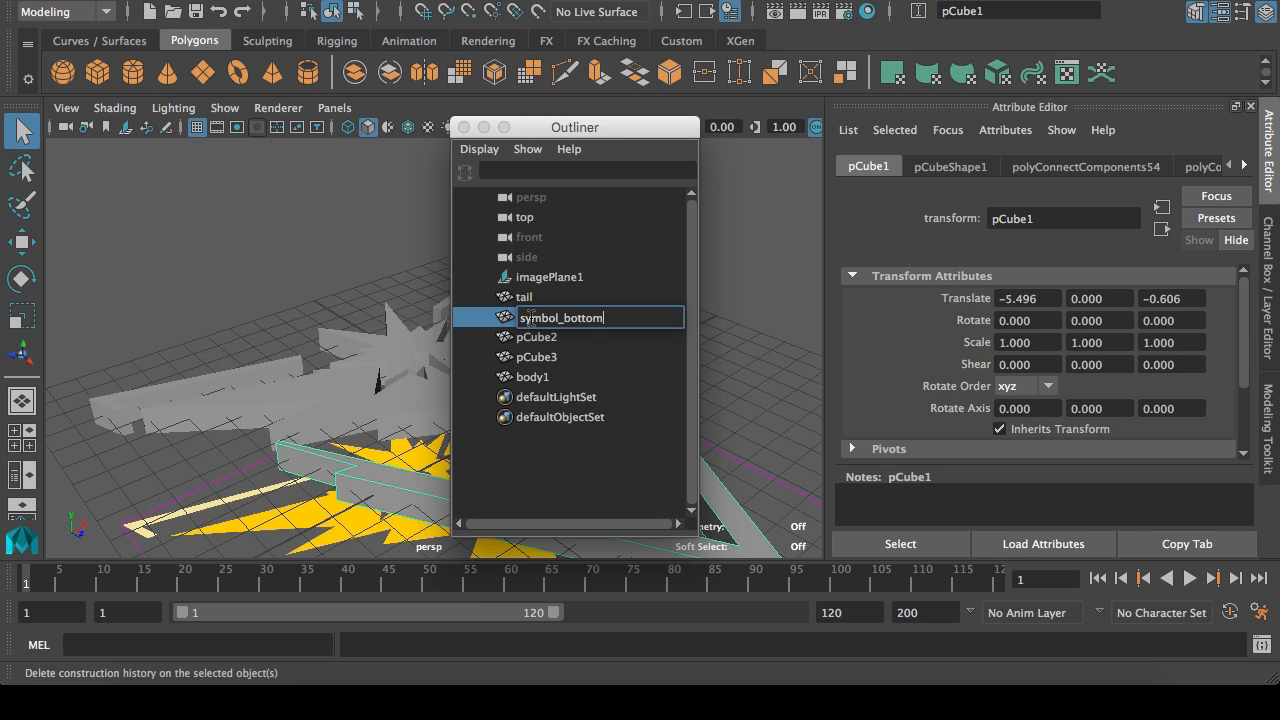
key(Return)
click(539, 339)
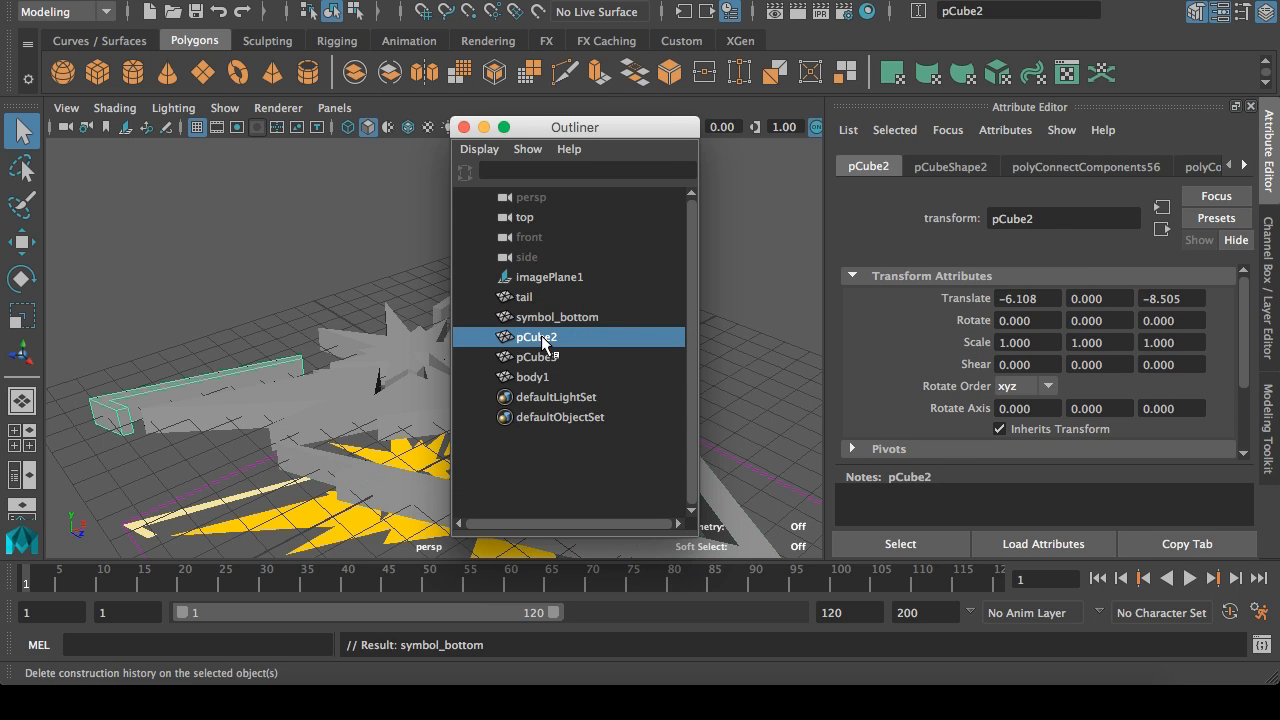
double_click(541, 339)
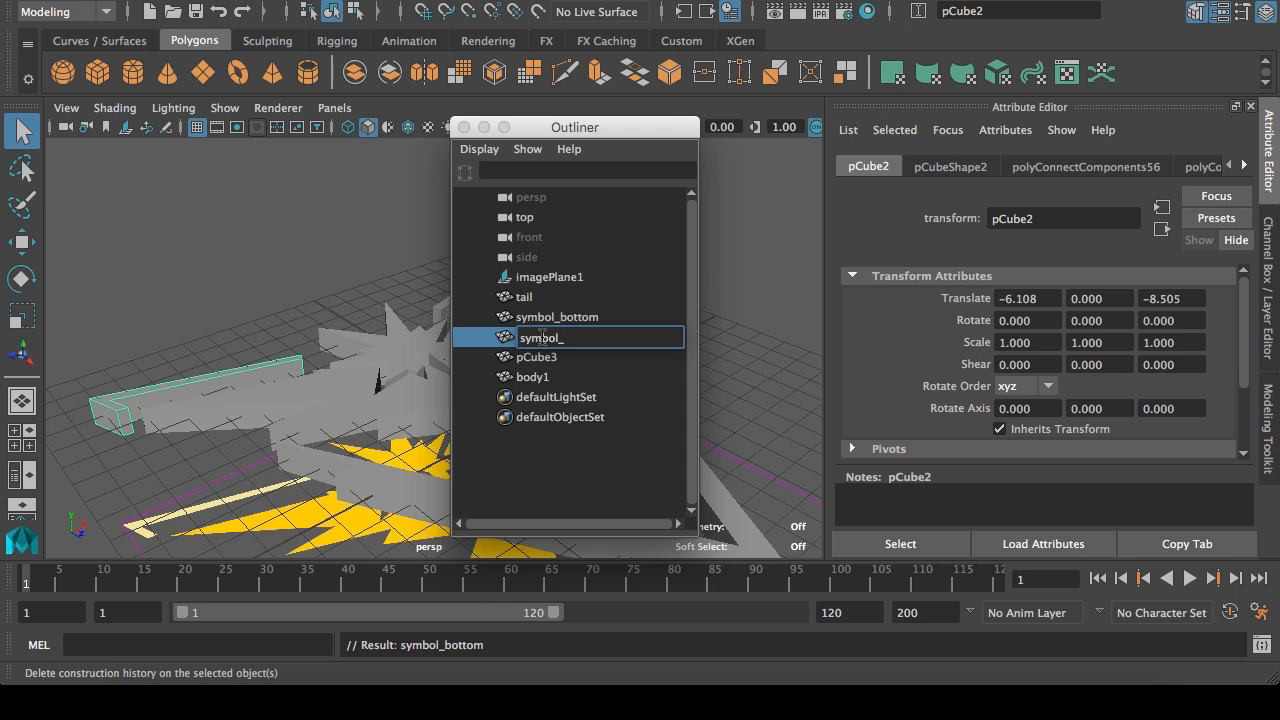
key(Return)
click(541, 357)
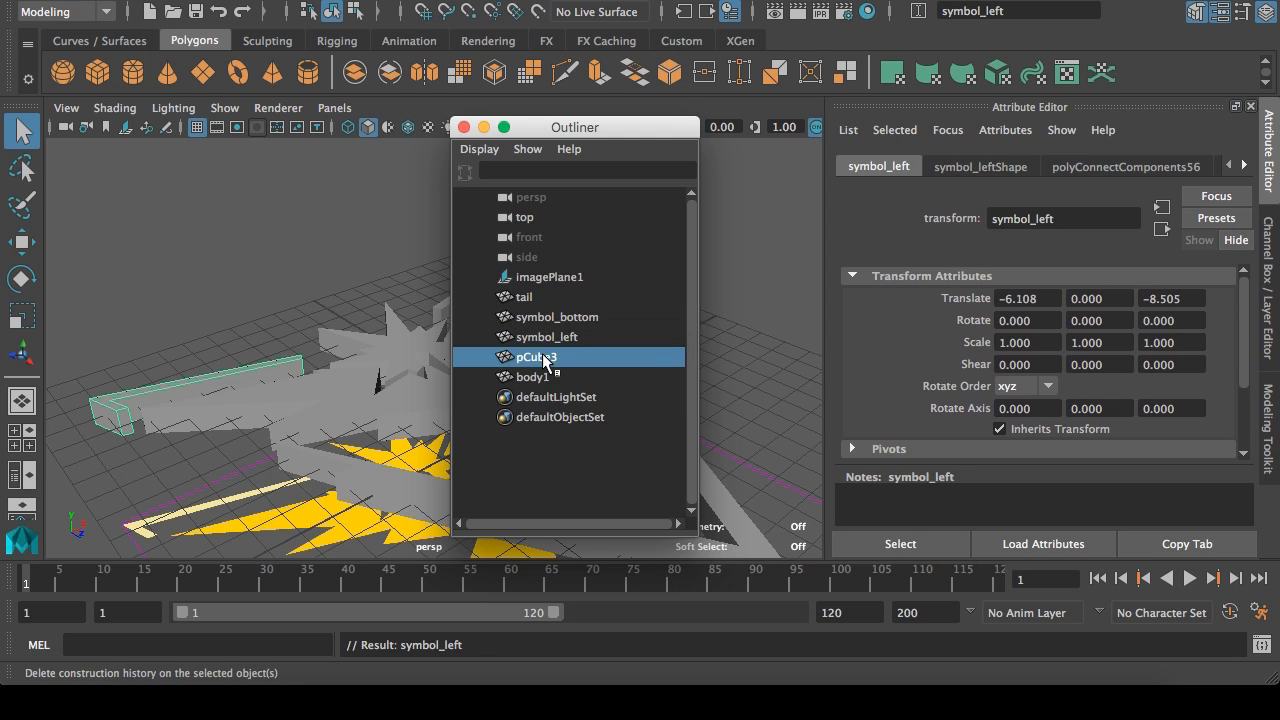
double_click(541, 357)
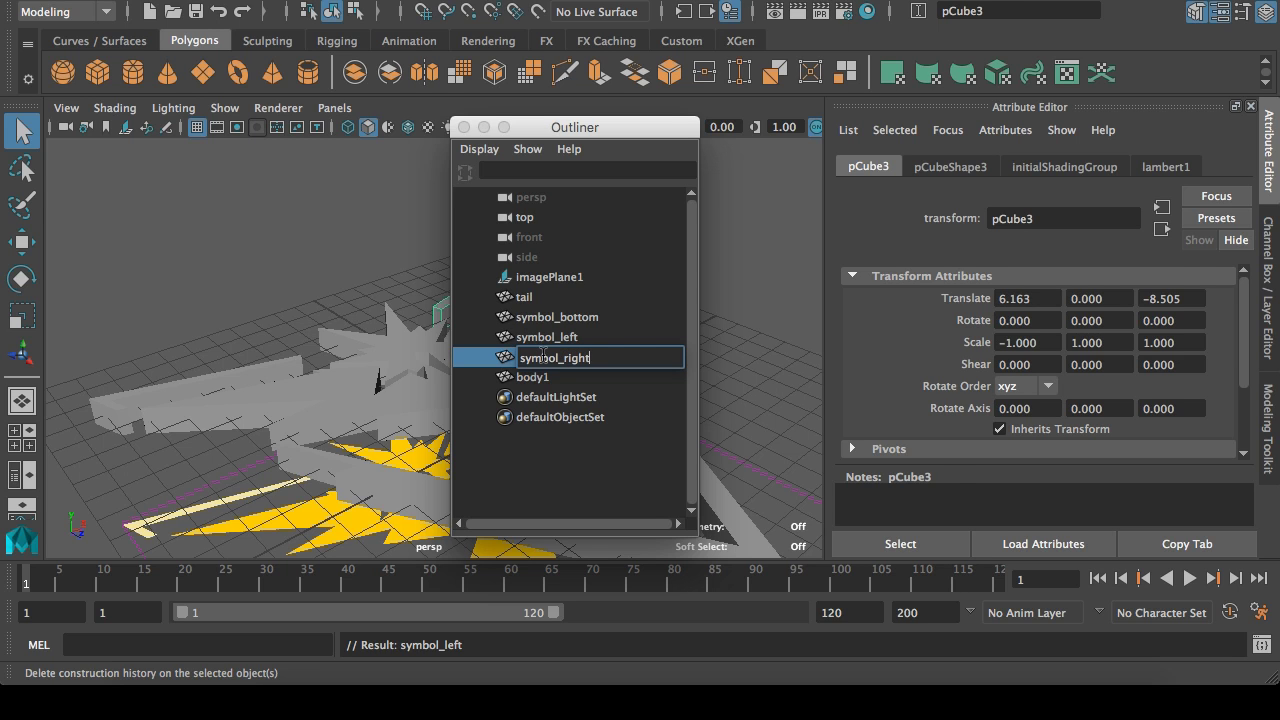
text(symbol_right)
key(Return)
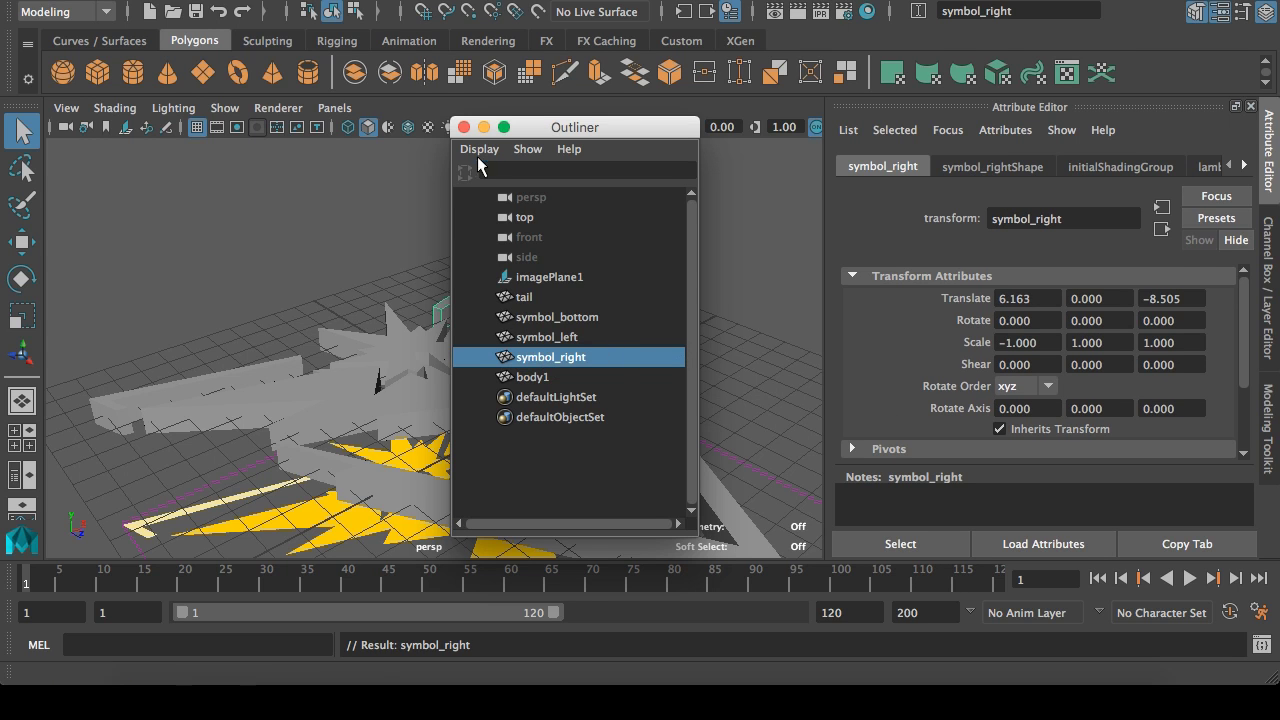
click(463, 127)
Step: Select the body, tail and all three symbol bars in the perspective view and group them
click(320, 278)
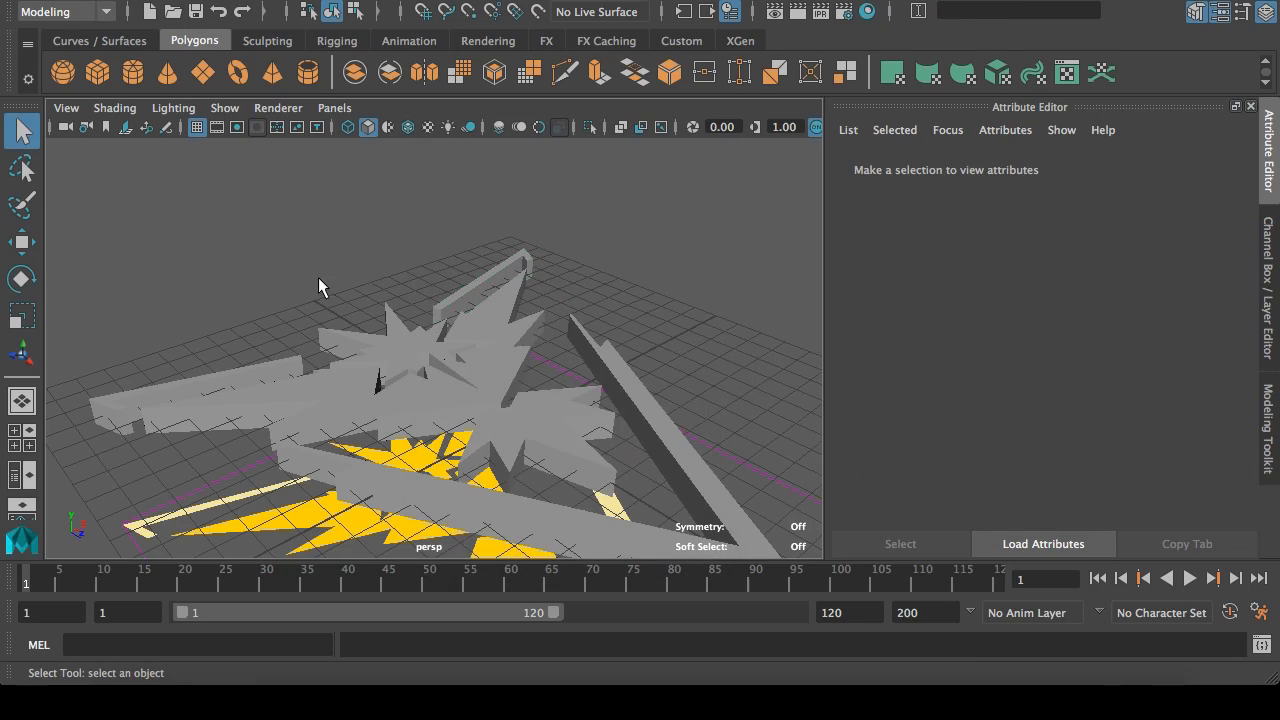
alt+drag(320, 278, 286, 300)
click(341, 429)
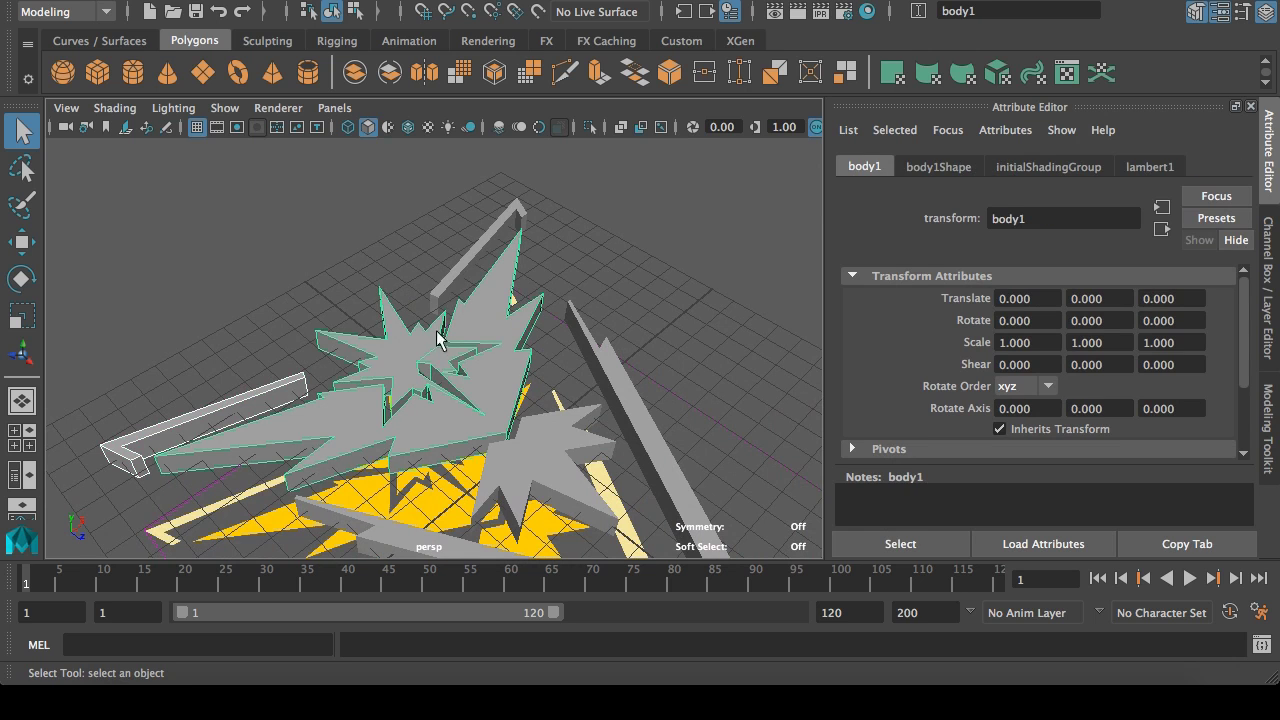
click(520, 438)
click(682, 444)
click(480, 500)
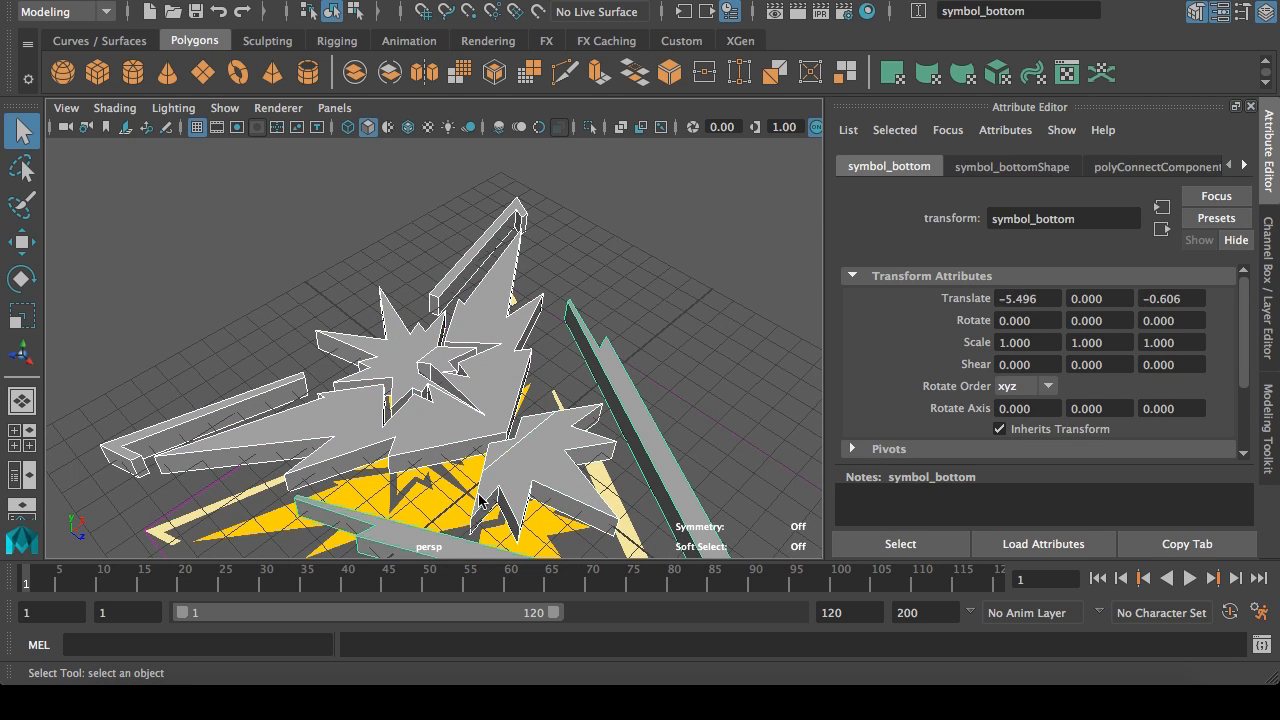
key(ctrl+g)
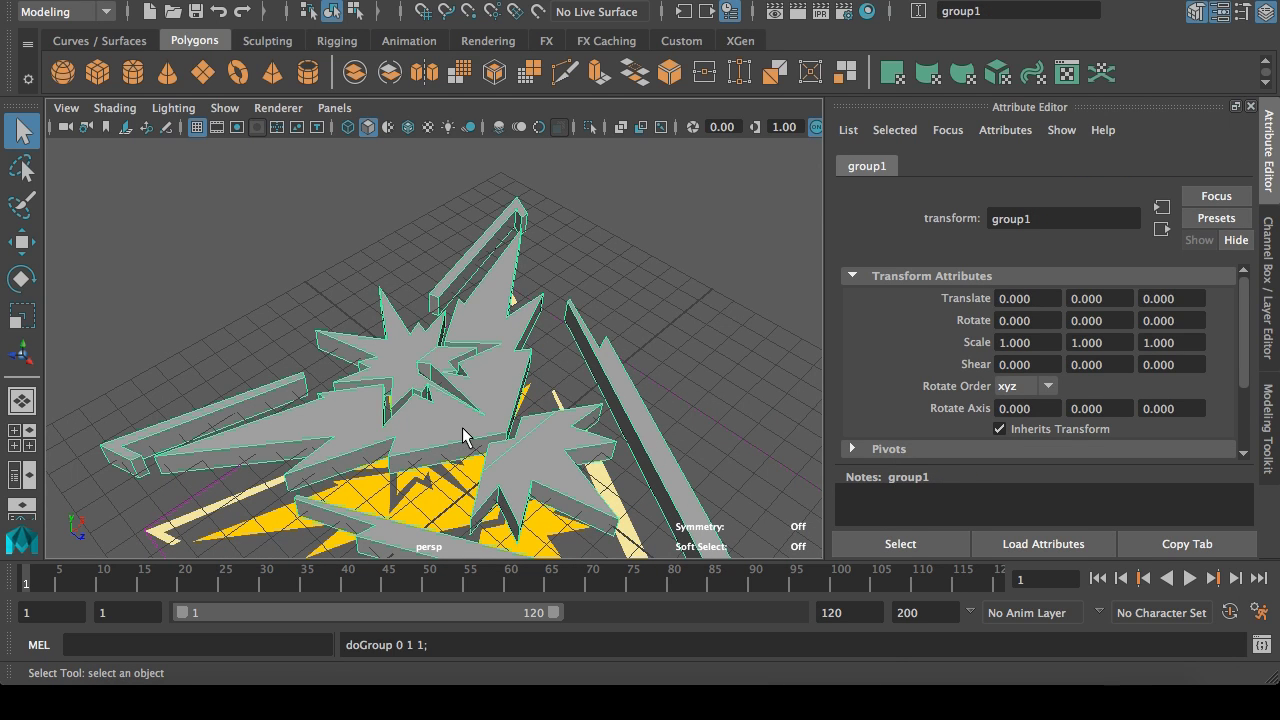
Step: Rename the new group of emblem parts as Instinct in the Outliner
click(1100, 705)
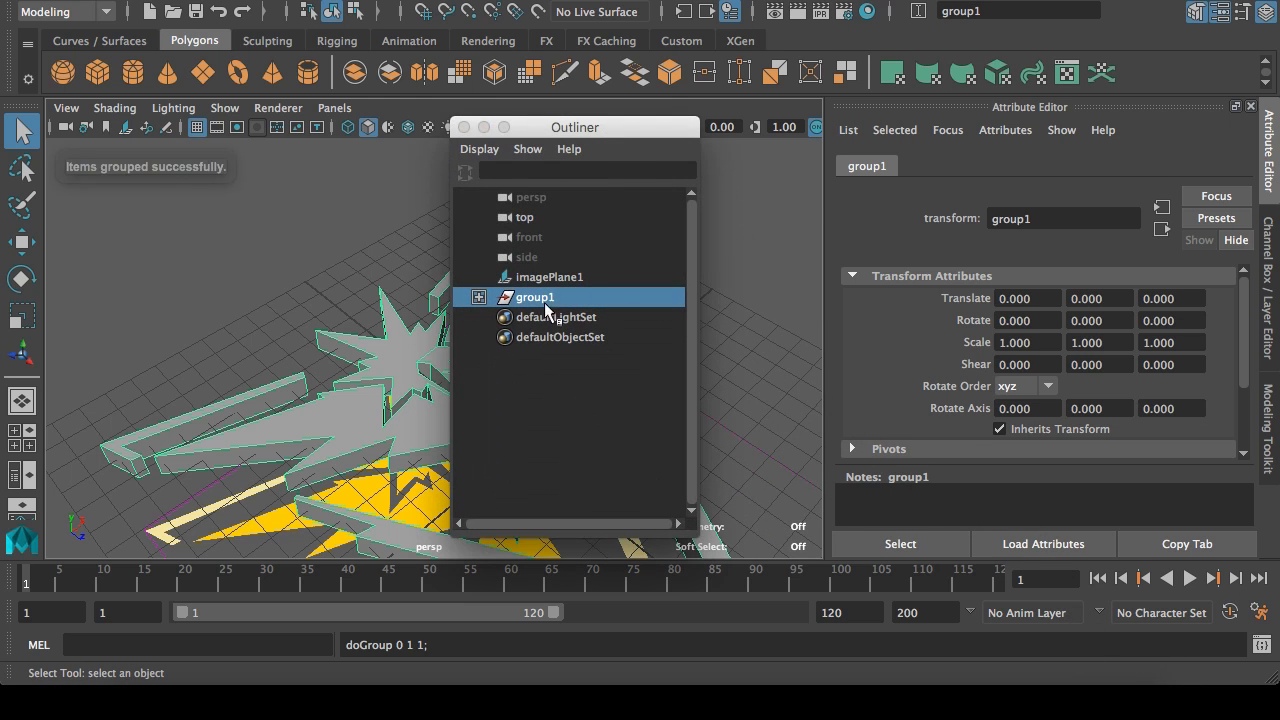
double_click(543, 298)
key(BackSpace)
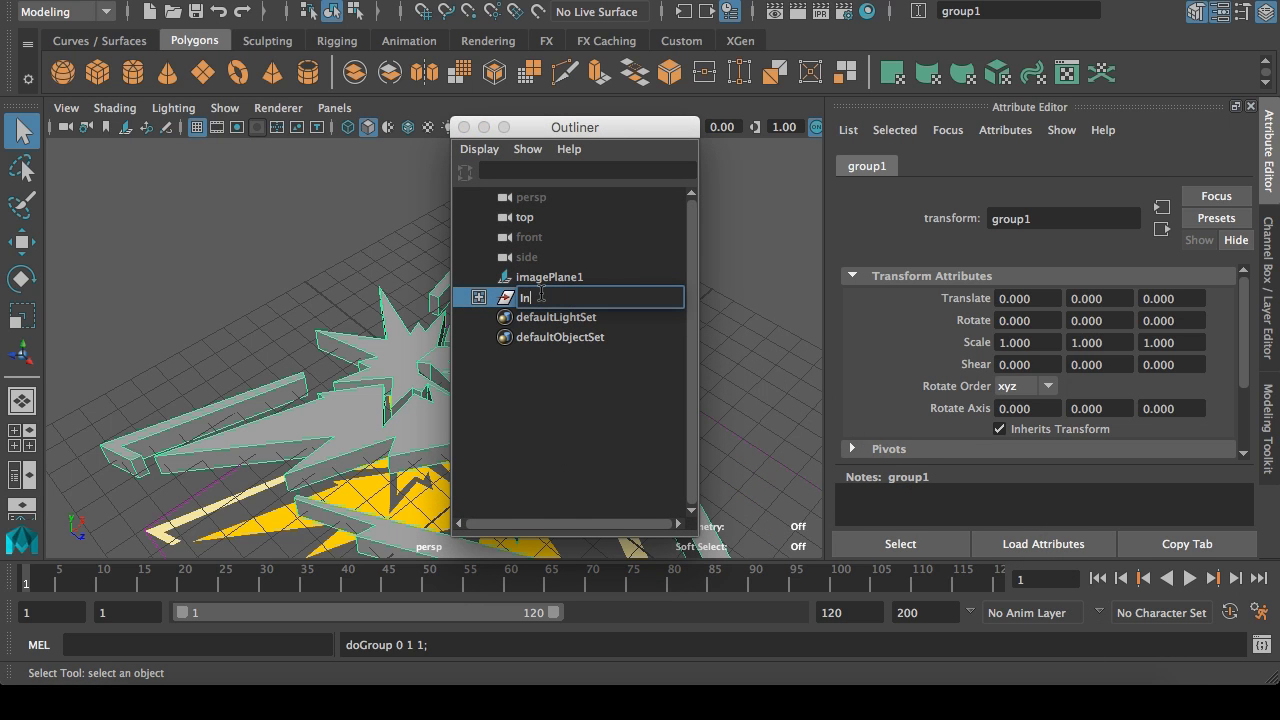
text(Instinct)
key(Return)
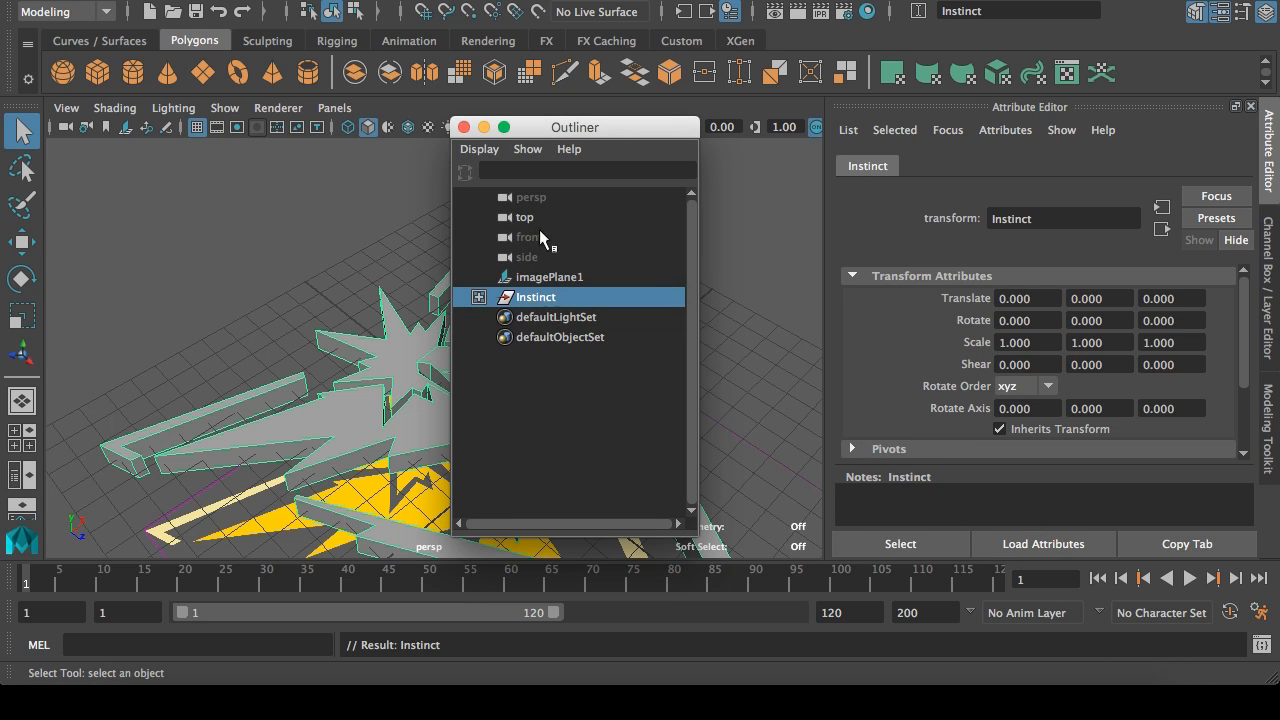
click(483, 127)
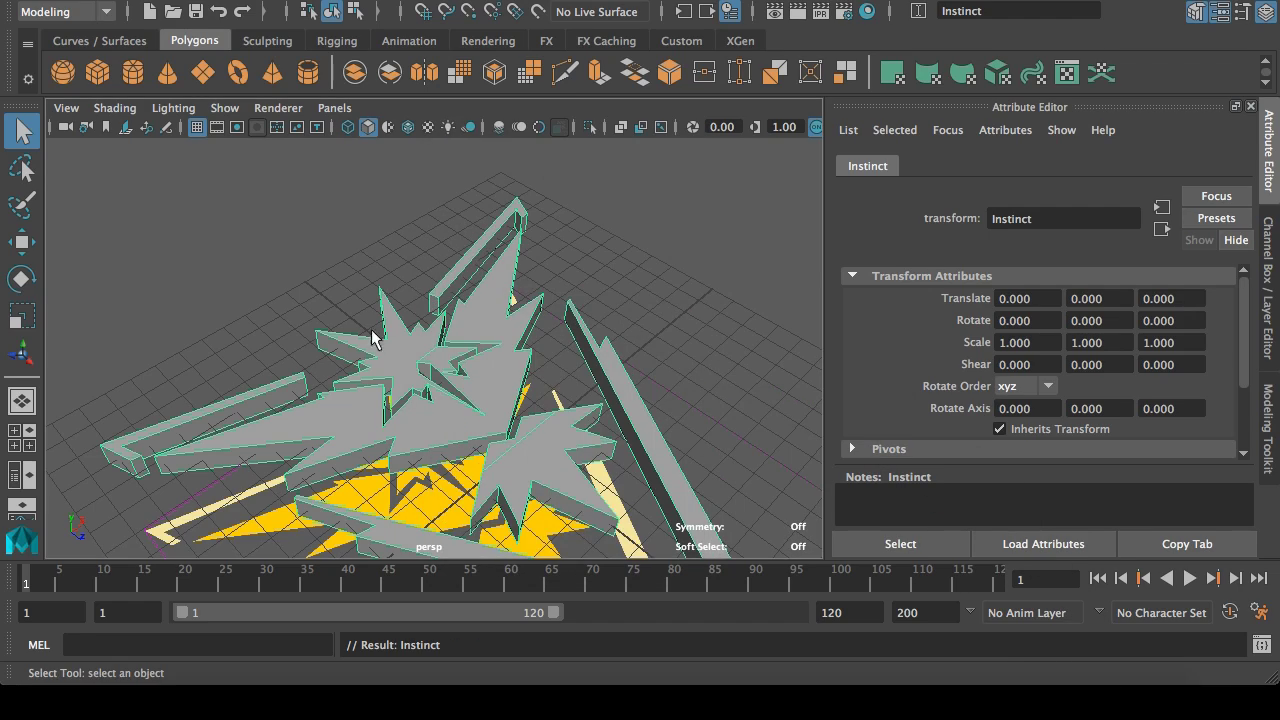
Step: Select the reference image plane below the emblem and delete it
alt+drag(275, 303, 302, 270)
alt+drag(370, 345, 392, 302)
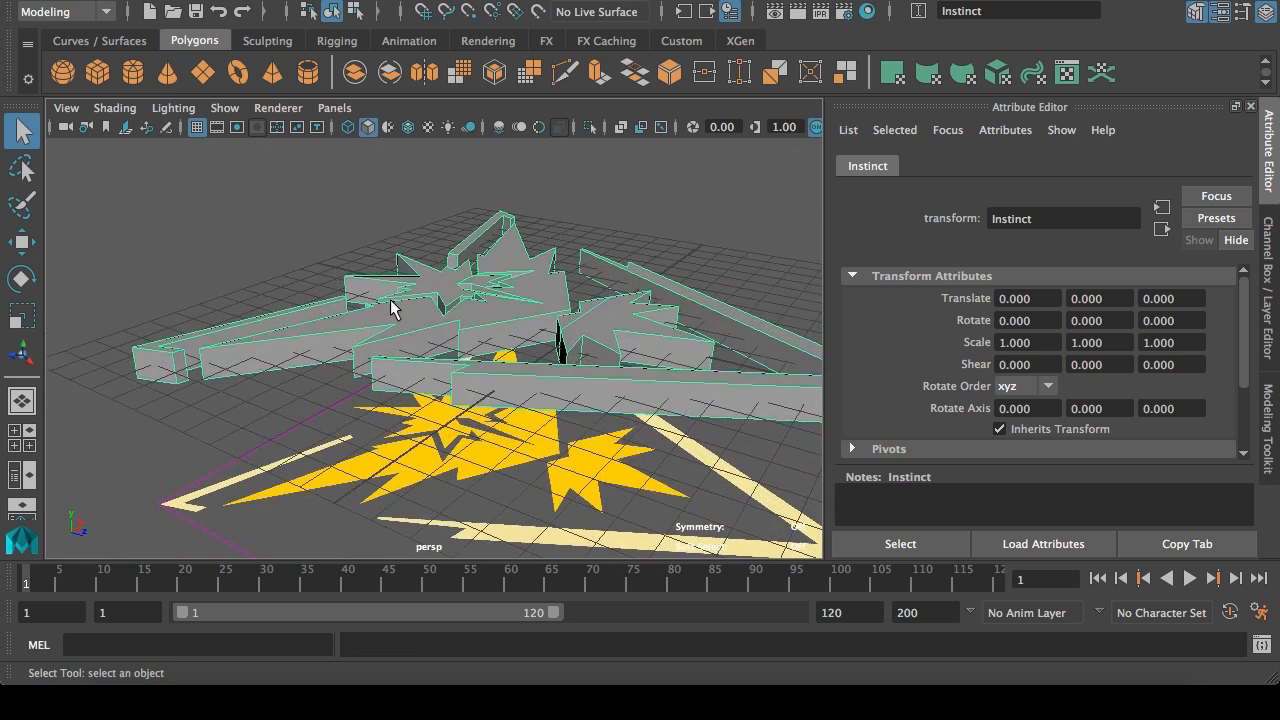
click(255, 505)
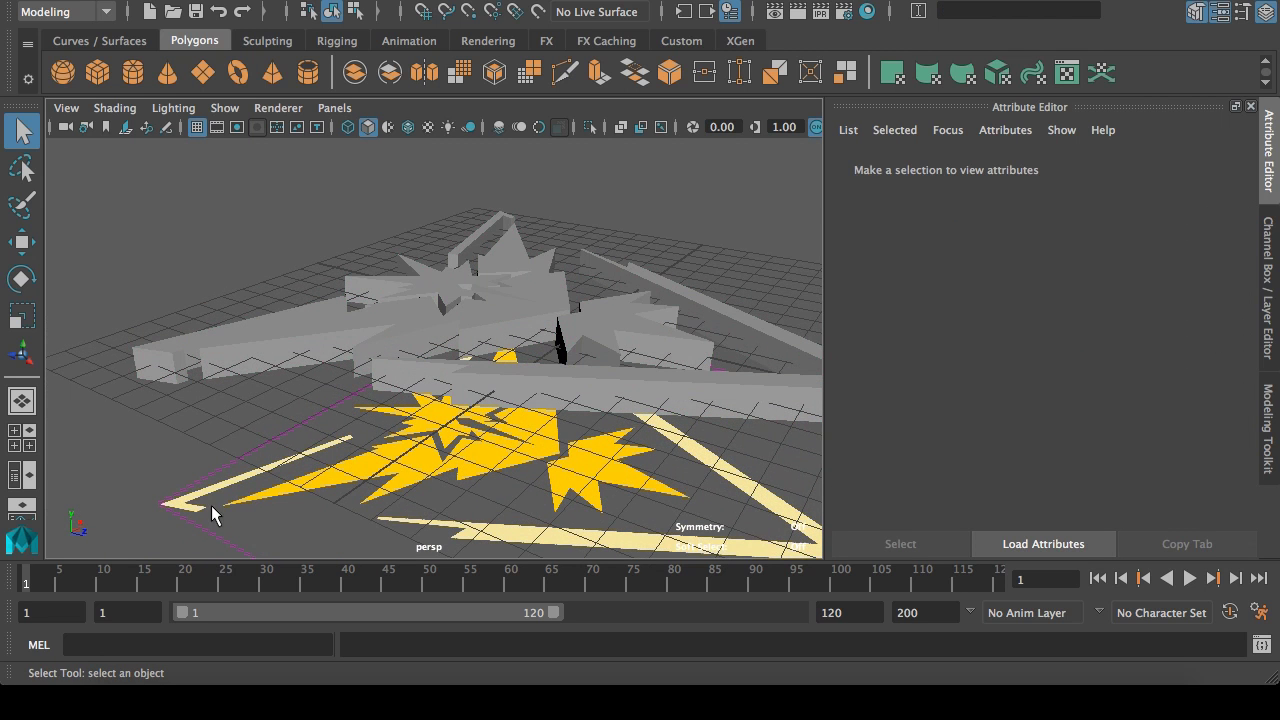
click(175, 506)
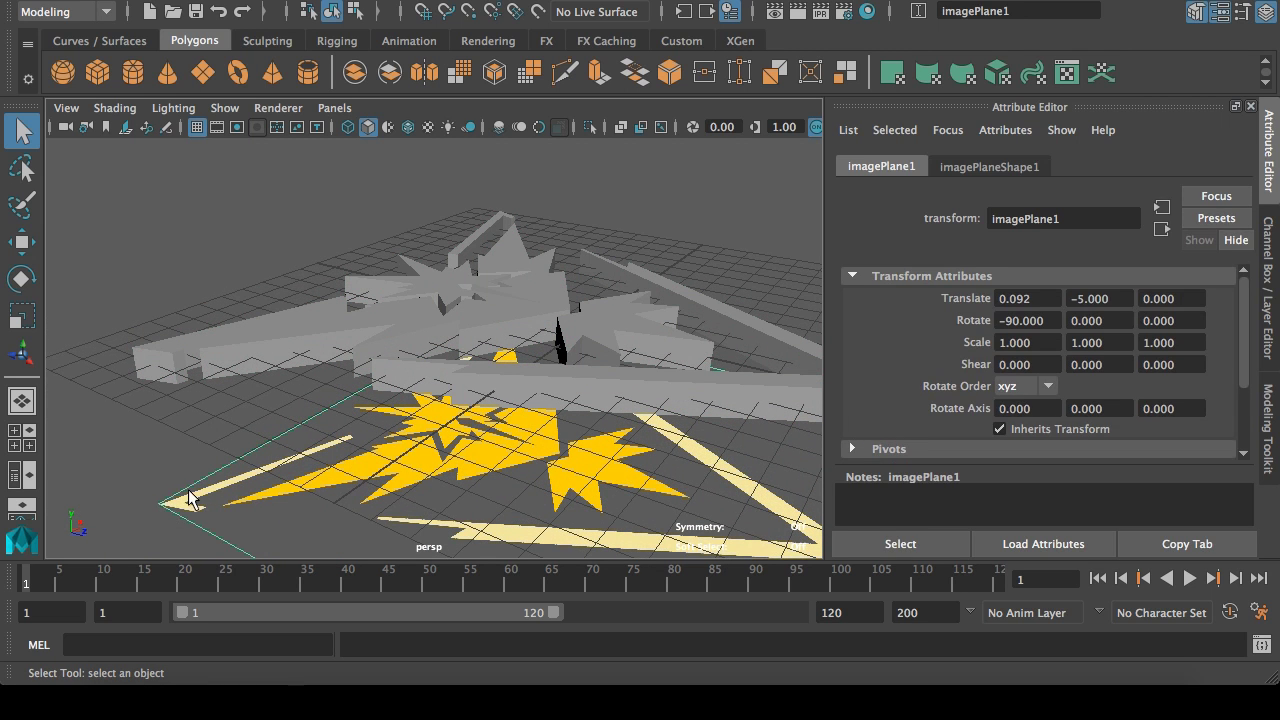
key(Delete)
Step: Save the emblem scene to the file team_mystic.0003.mb
alt+drag(585, 306, 537, 337)
alt+middle_drag(537, 337, 514, 353)
scroll(514, 353, down, 3)
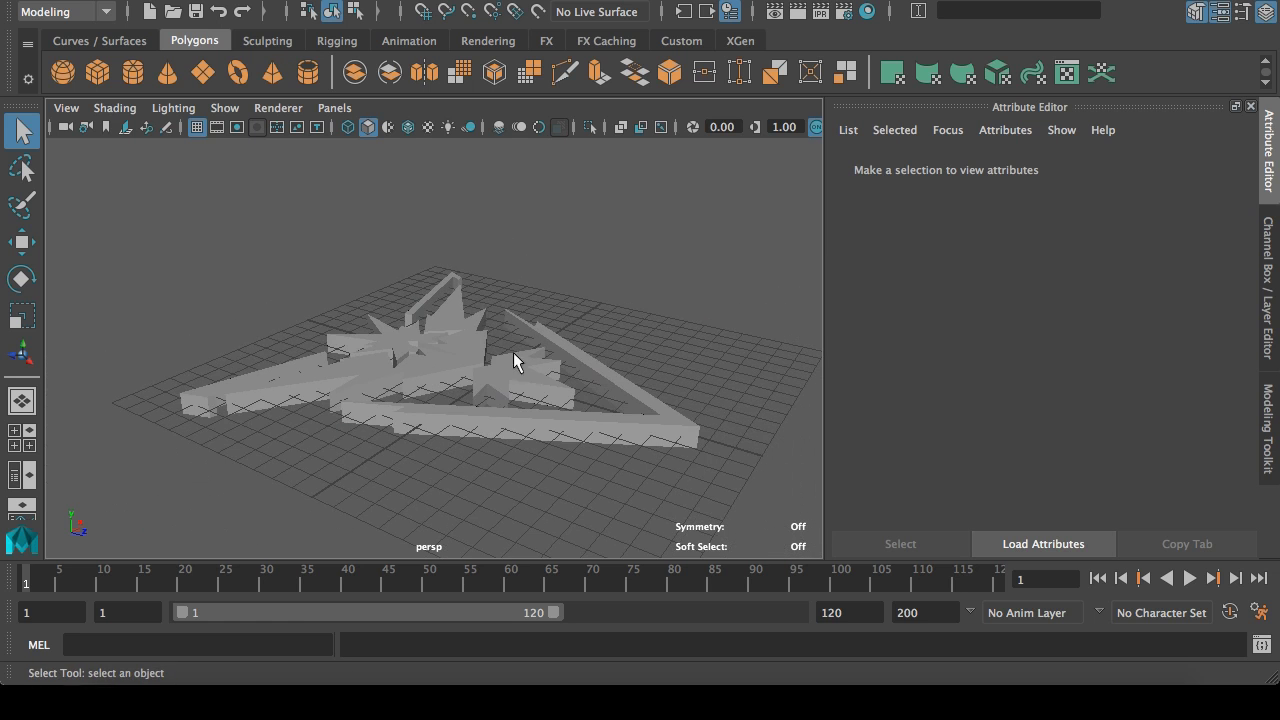
alt+drag(498, 302, 466, 372)
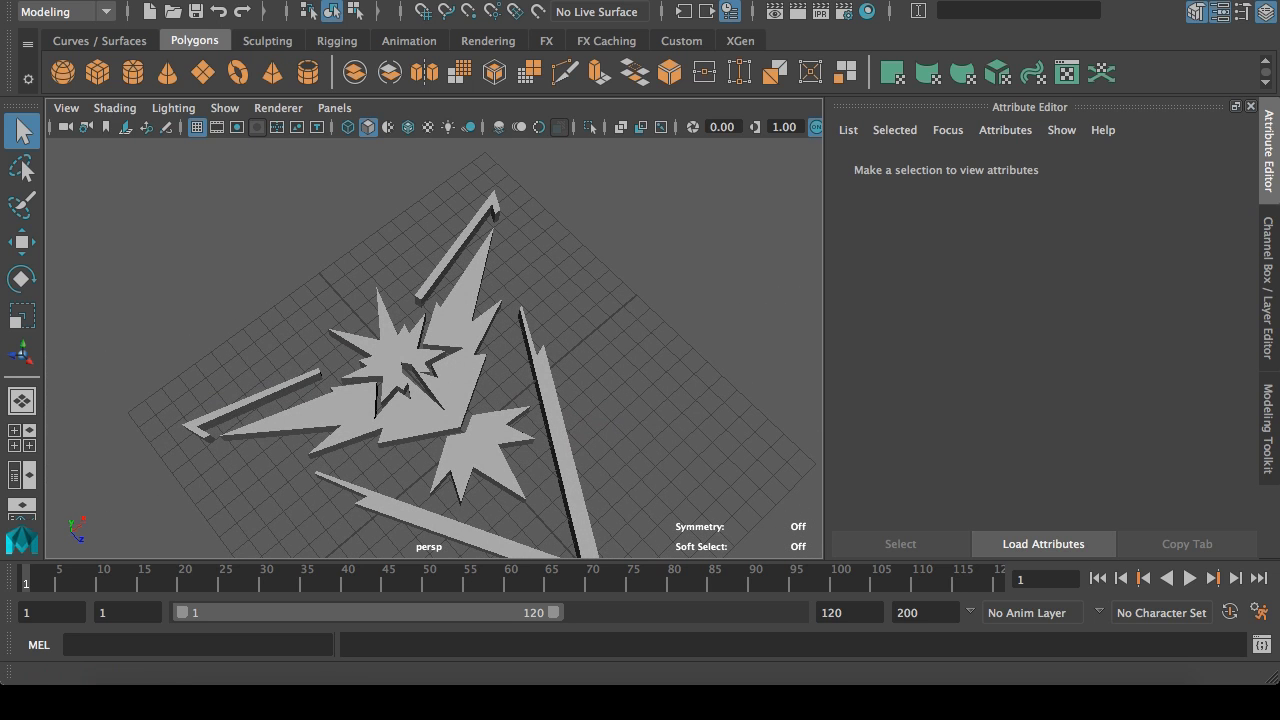
key(ctrl+s)
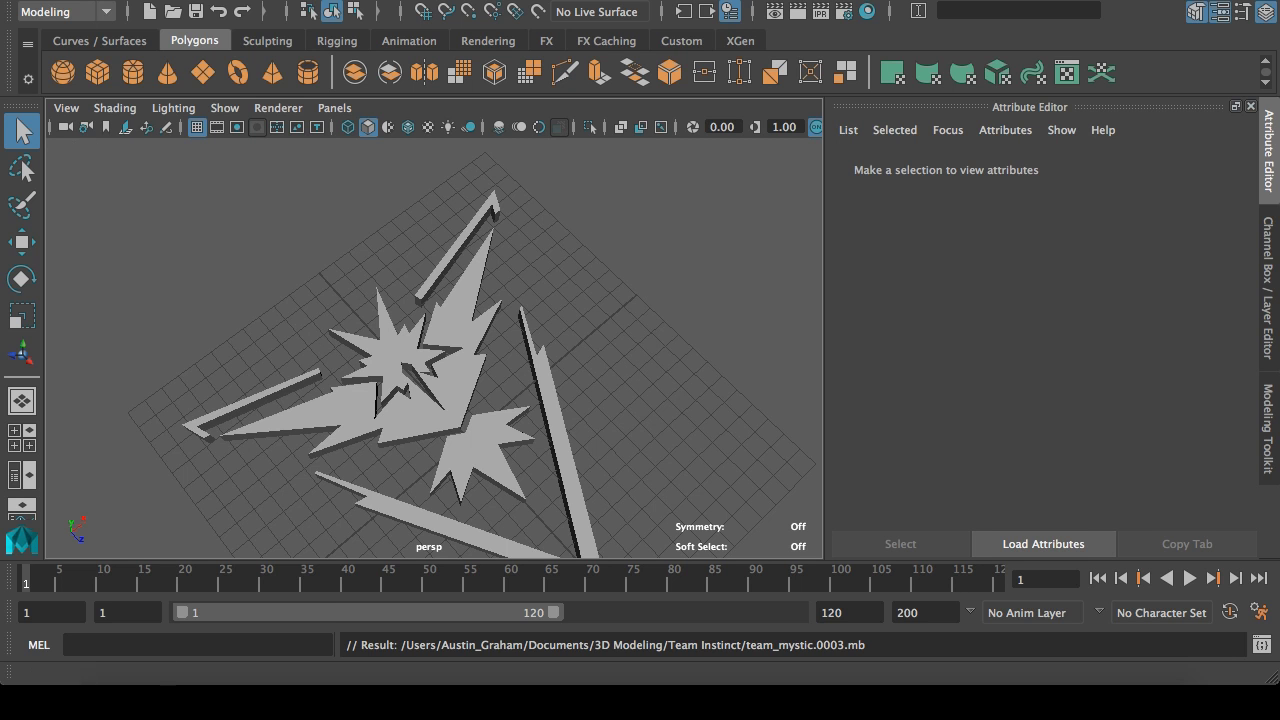
click(112, 1)
click(162, 71)
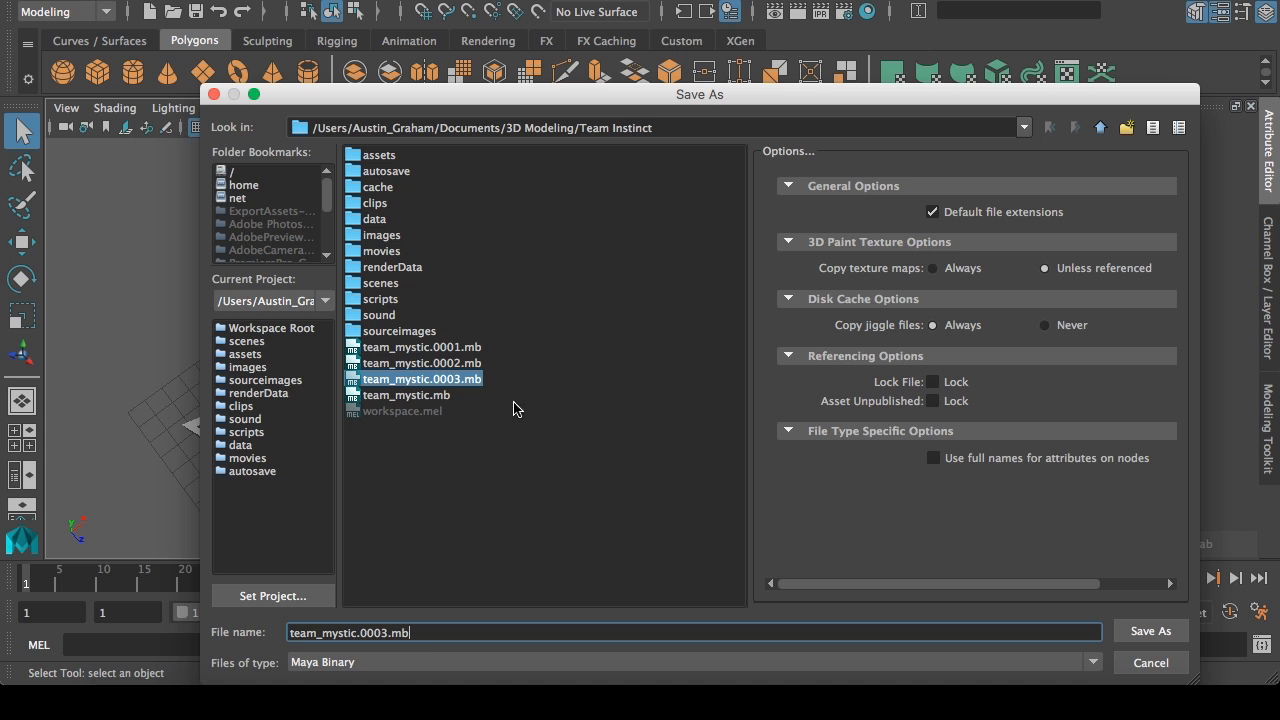
click(1158, 666)
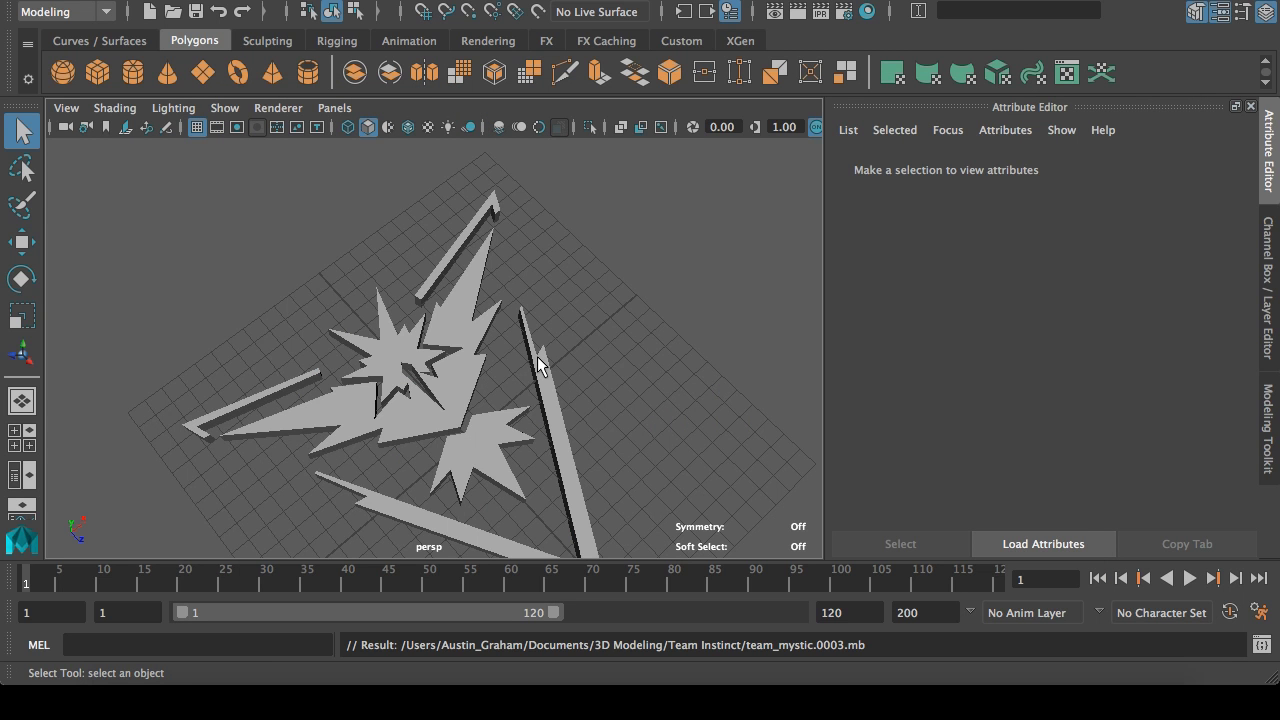
Step: Create a polygon cube at the grid center and scale it evenly in X and Z to about 13.084, forming a flat square slab
alt+drag(540, 365, 709, 251)
alt+middle_drag(709, 251, 499, 381)
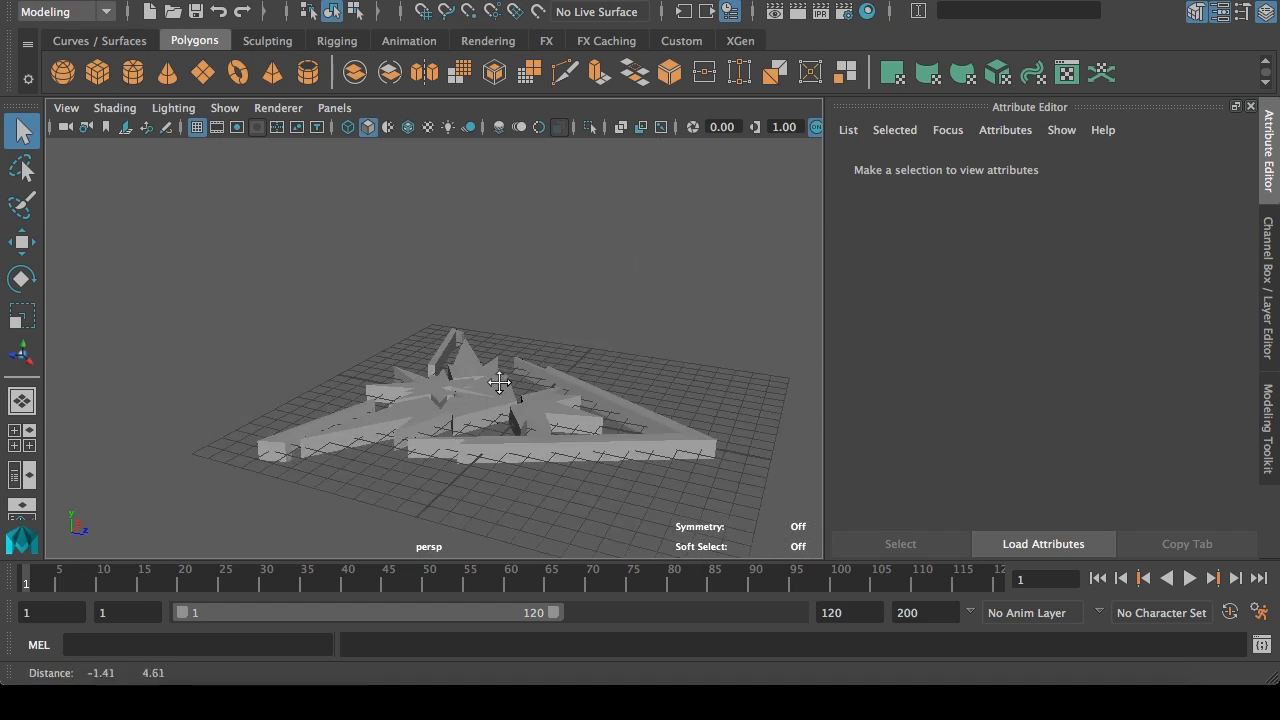
alt+drag(499, 381, 503, 420)
alt+middle_drag(503, 420, 496, 391)
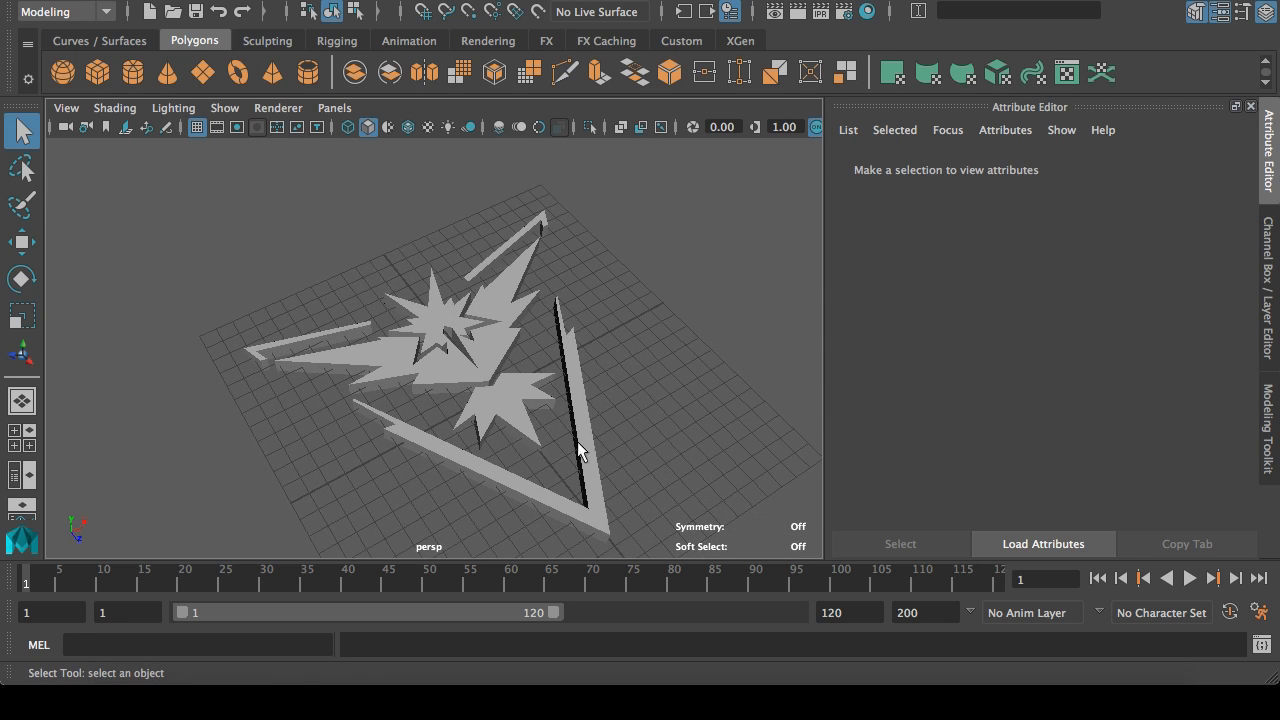
click(97, 70)
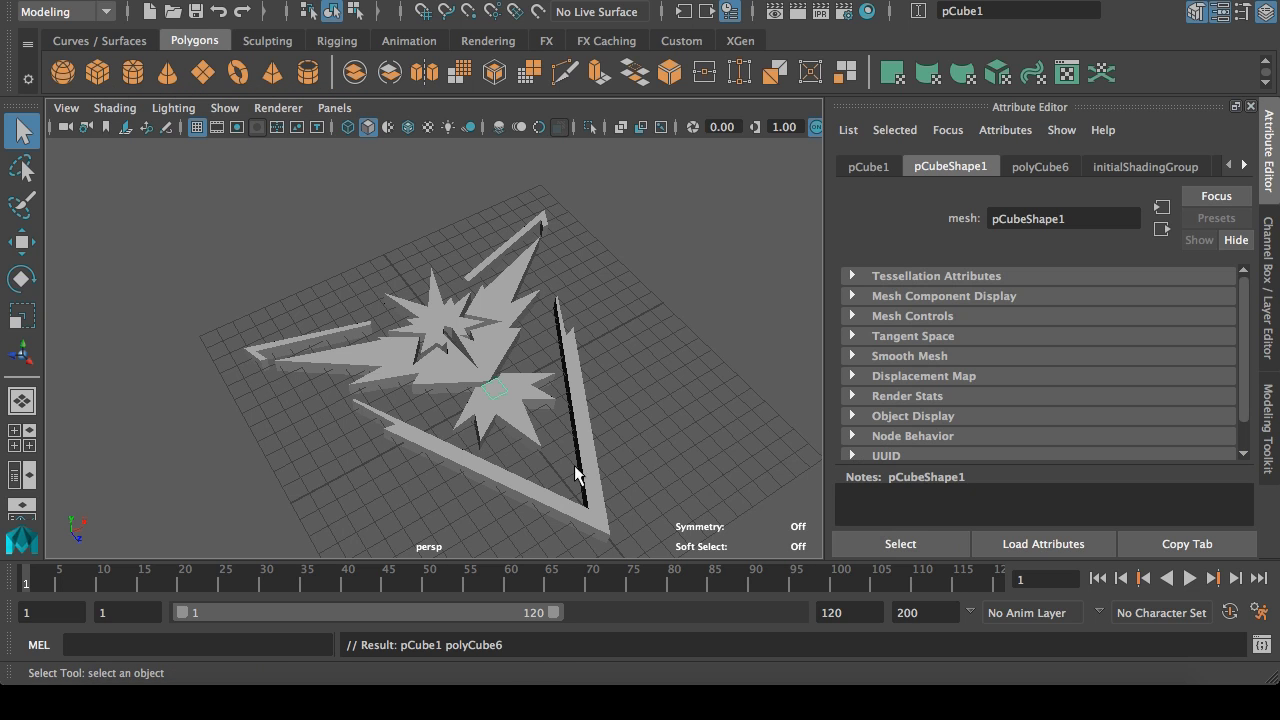
click(22, 316)
drag(593, 413, 819, 389)
scroll(524, 416, down, 3)
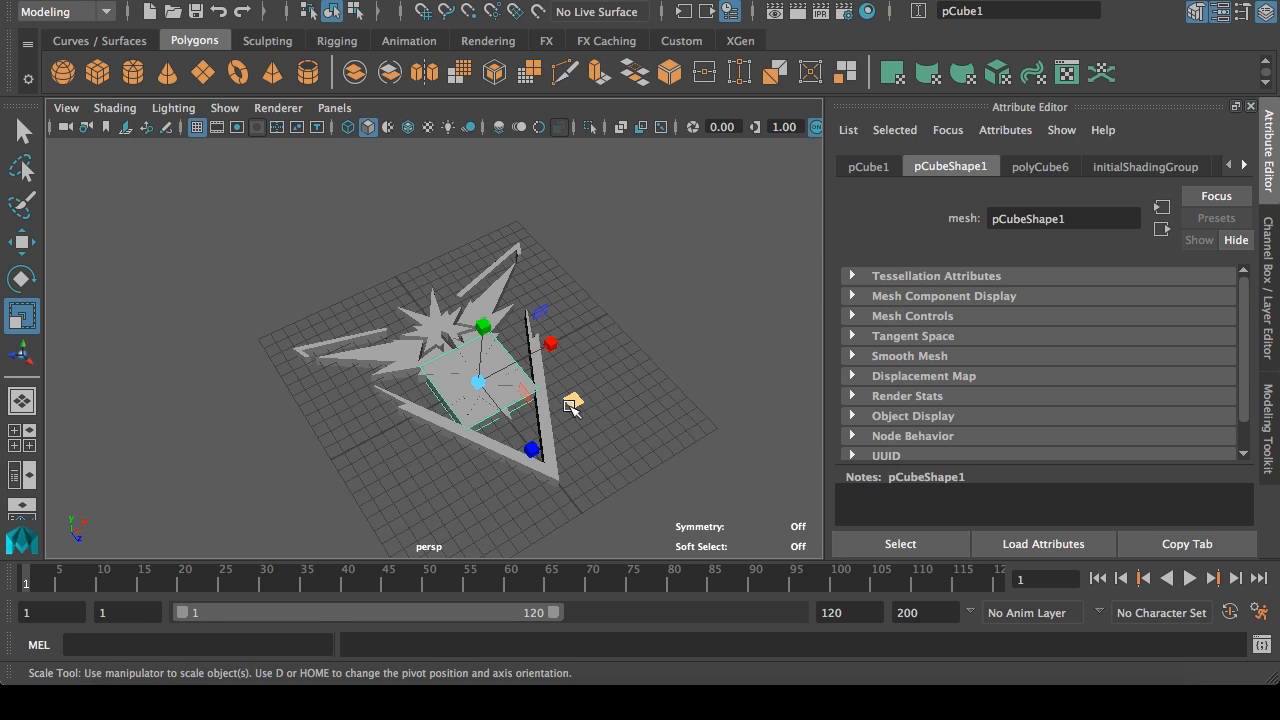
drag(573, 402, 611, 407)
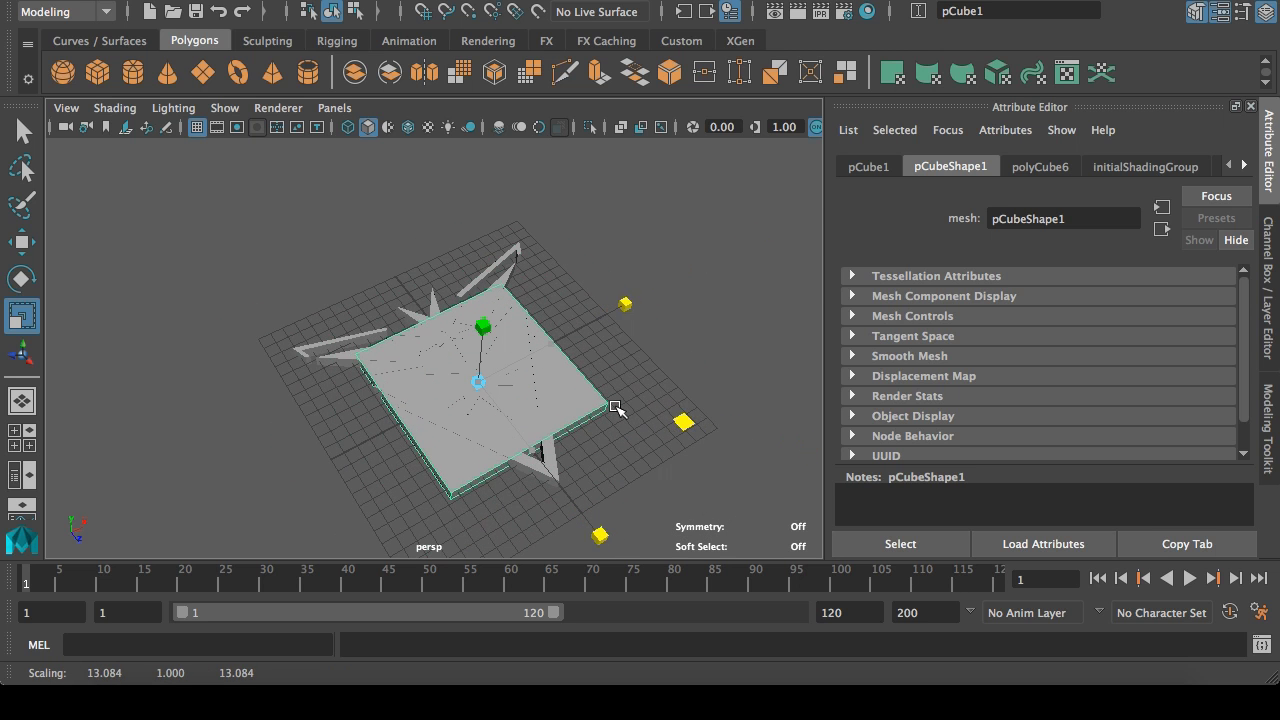
Step: Set the square slab's Y rotation to 45 degrees
click(868, 167)
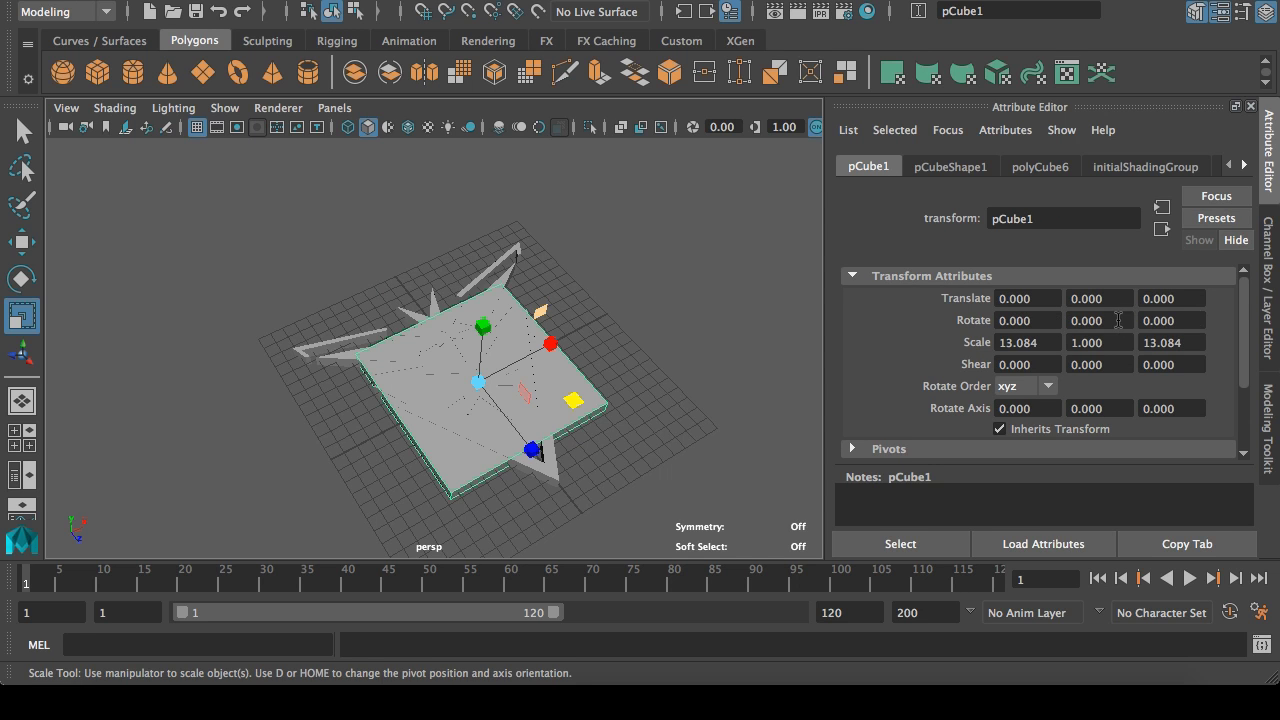
double_click(1118, 320)
text(45)
key(Return)
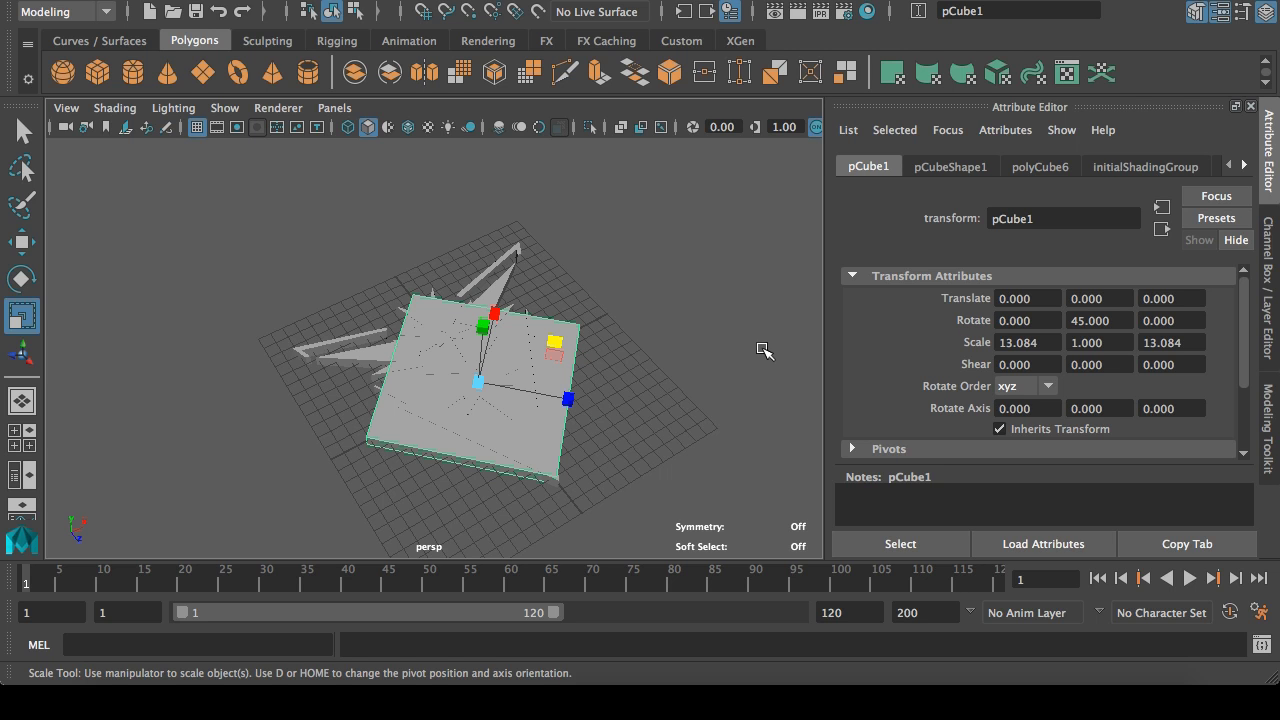
Step: Freeze the transformations of the rotated square slab
click(22, 242)
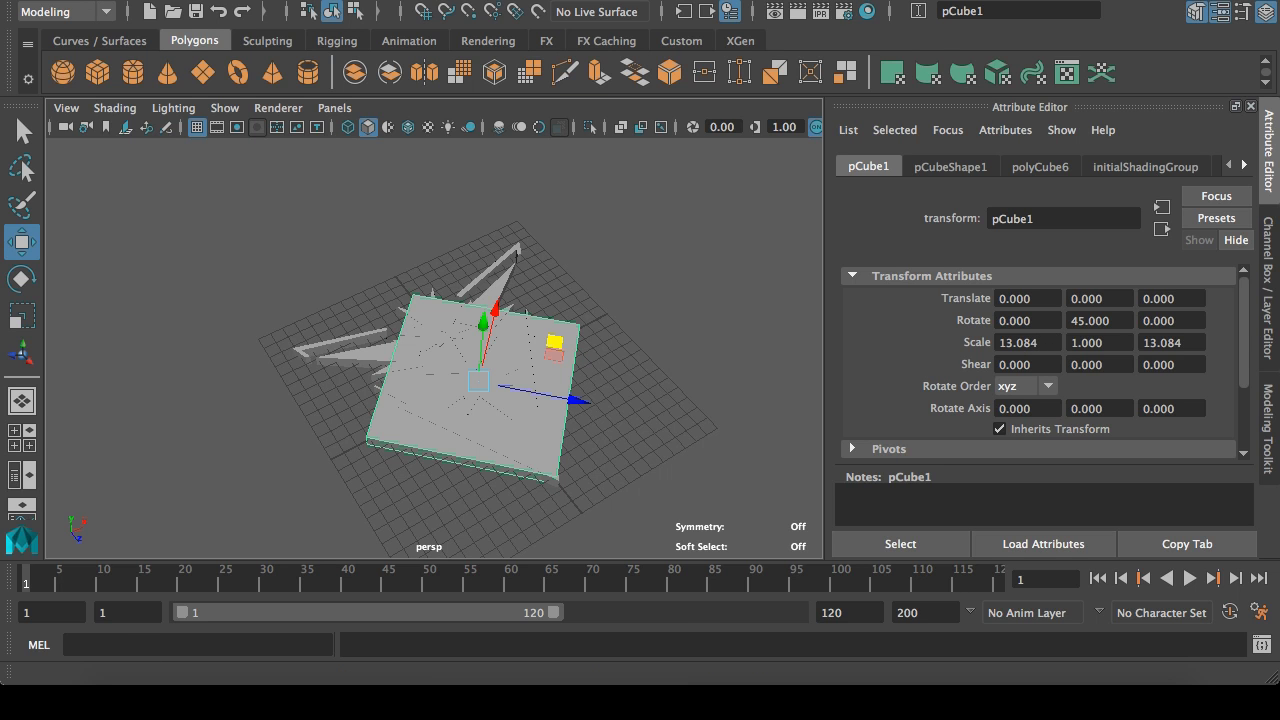
click(335, 1)
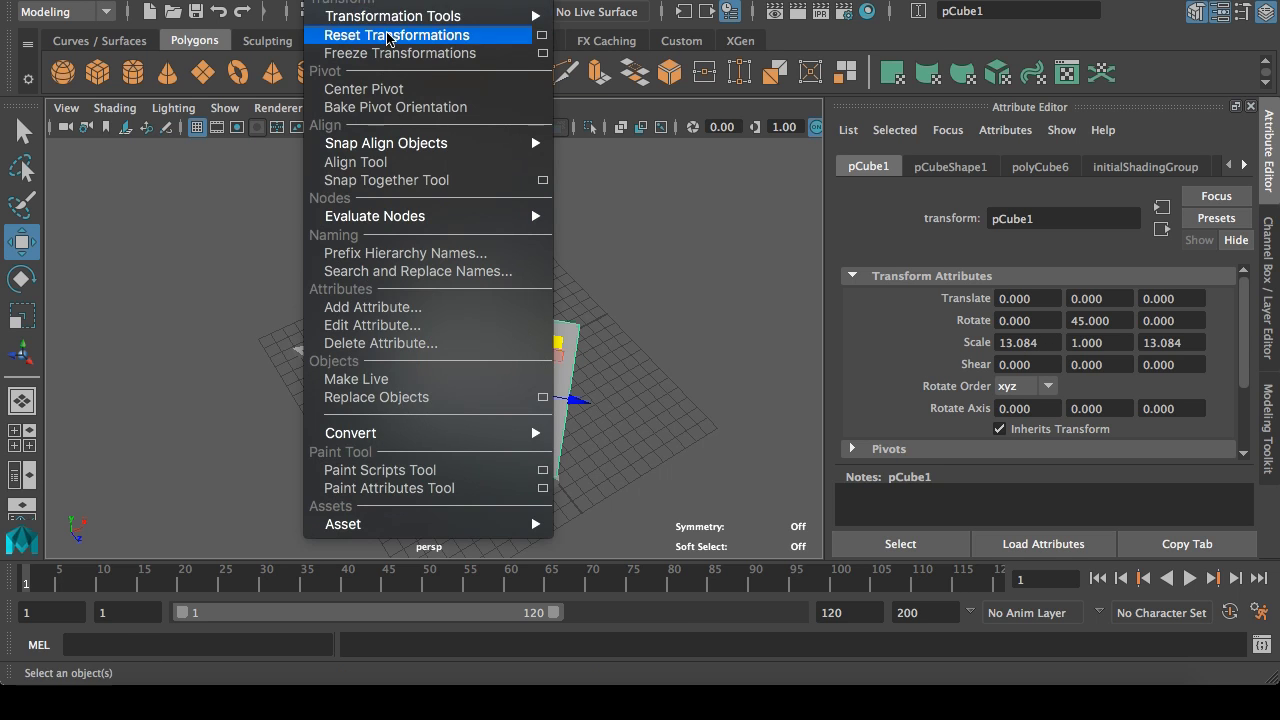
click(404, 54)
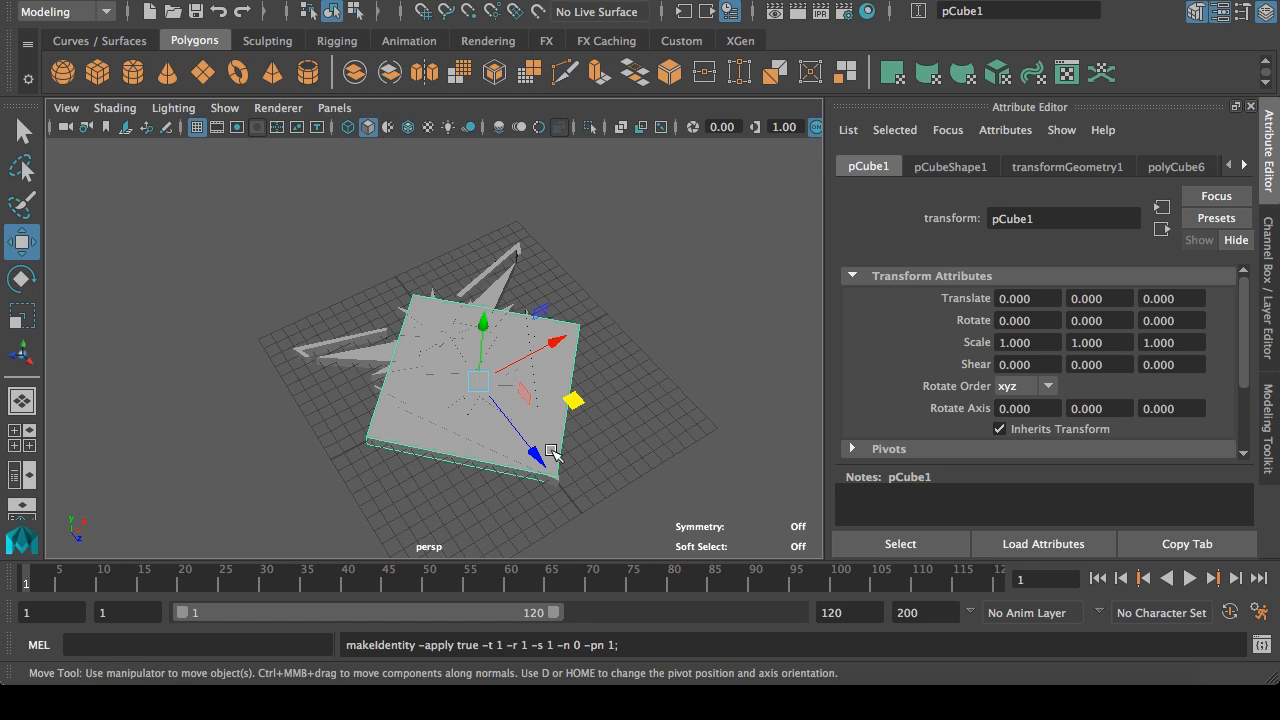
Step: Move the square slab along Z to about -3.034 and scale it evenly in X and Z to about 1.137
drag(551, 453, 517, 427)
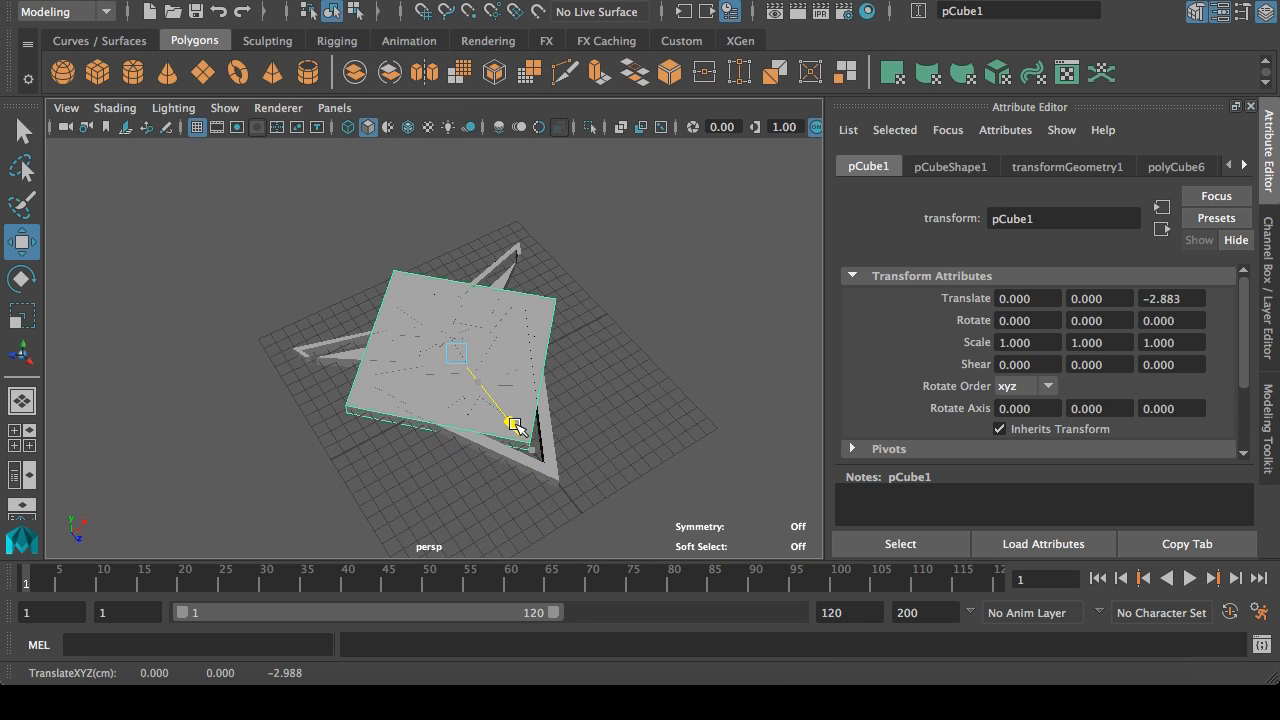
click(22, 316)
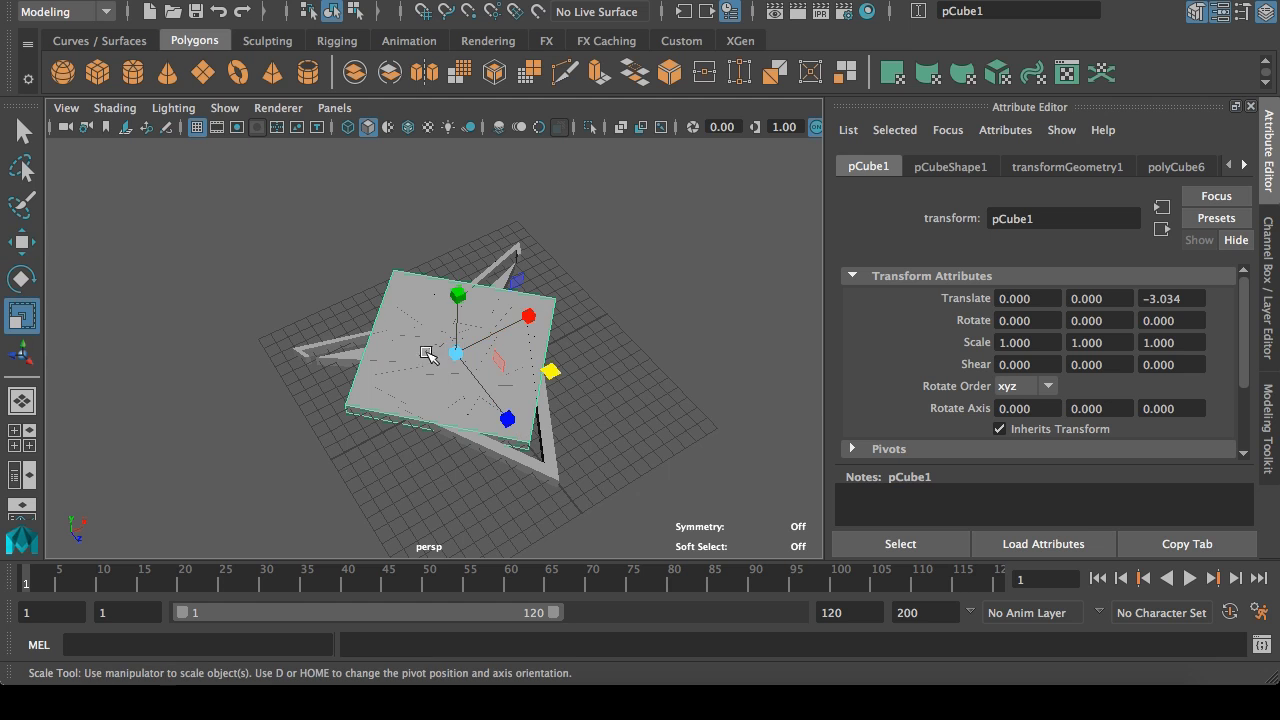
mouse_move(555, 373)
mouse_down()
mouse_move(586, 372)
mouse_move(540, 369)
mouse_move(563, 377)
mouse_up()
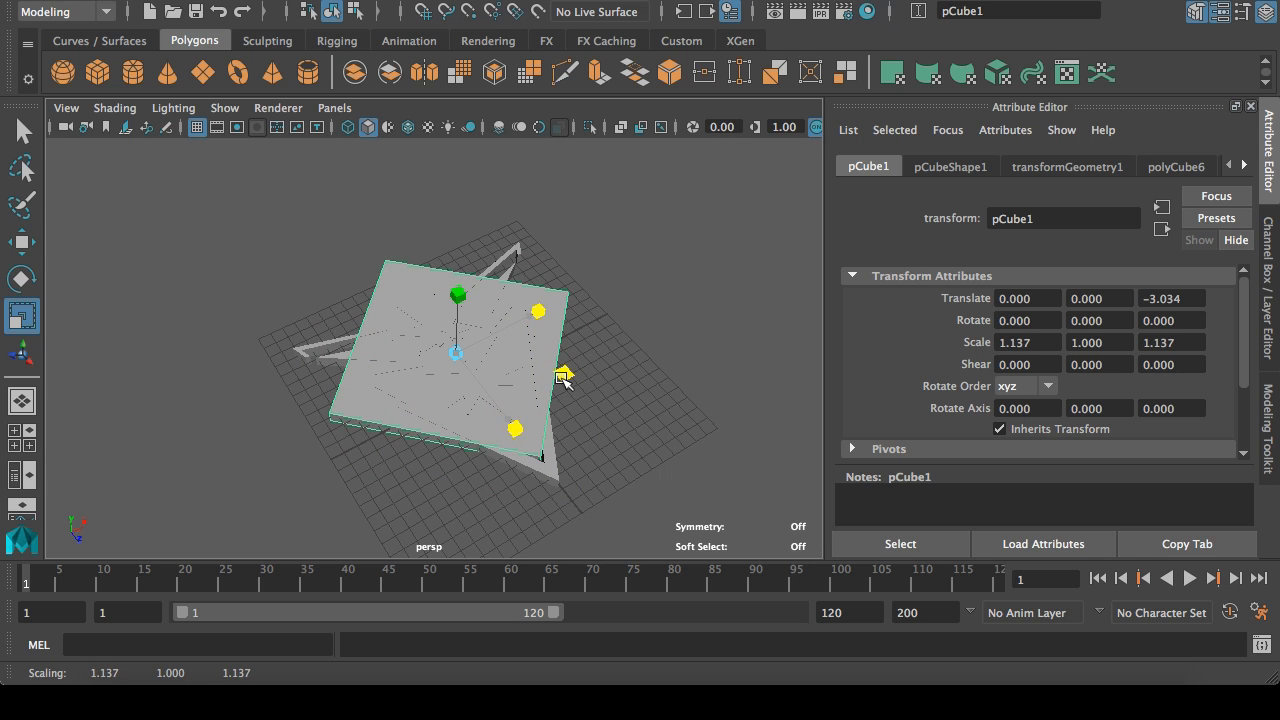
Step: Duplicate the whole Instinct emblem group and set the copy's Y translation to -5
click(22, 131)
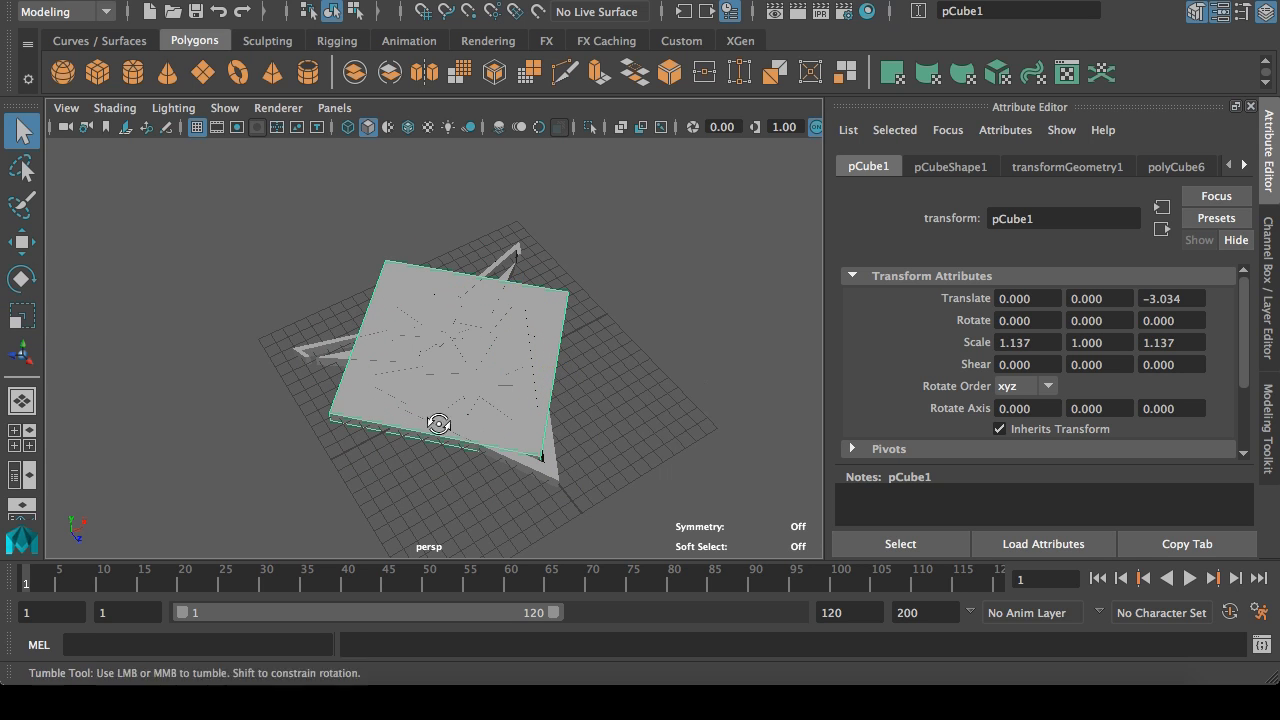
alt+drag(438, 424, 518, 411)
scroll(482, 411, up, 6)
scroll(465, 430, down, 2)
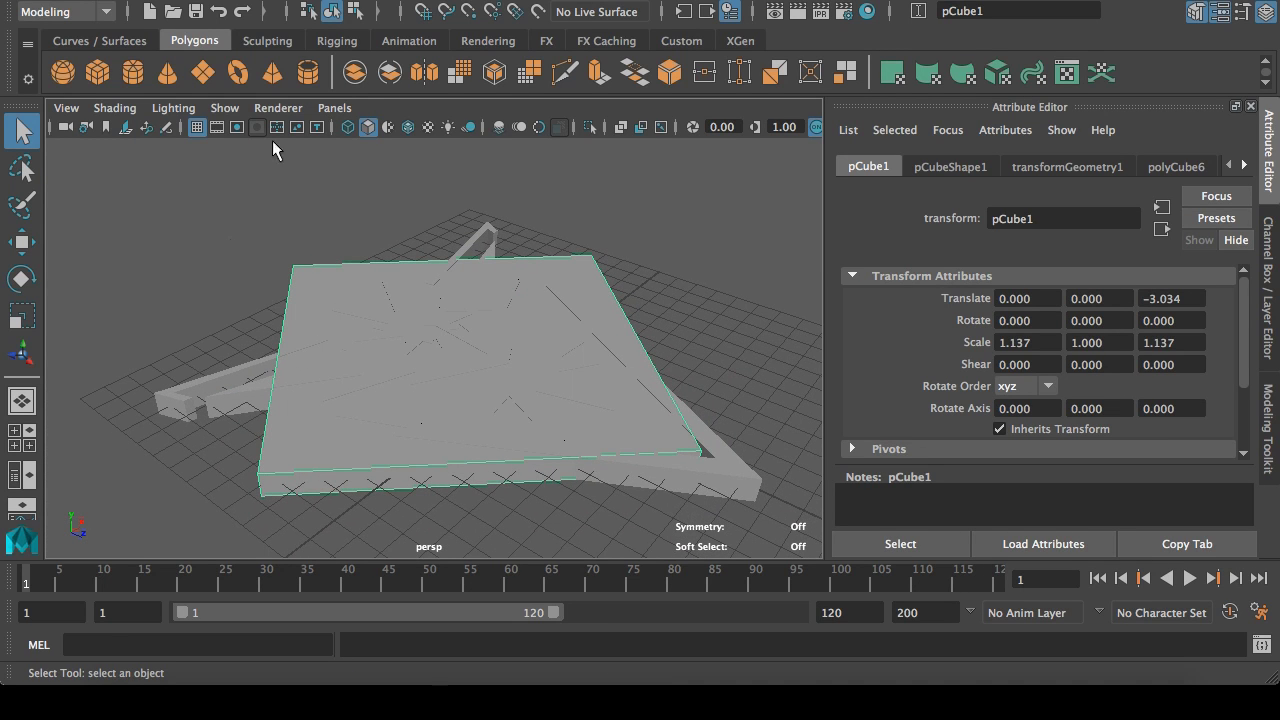
click(306, 12)
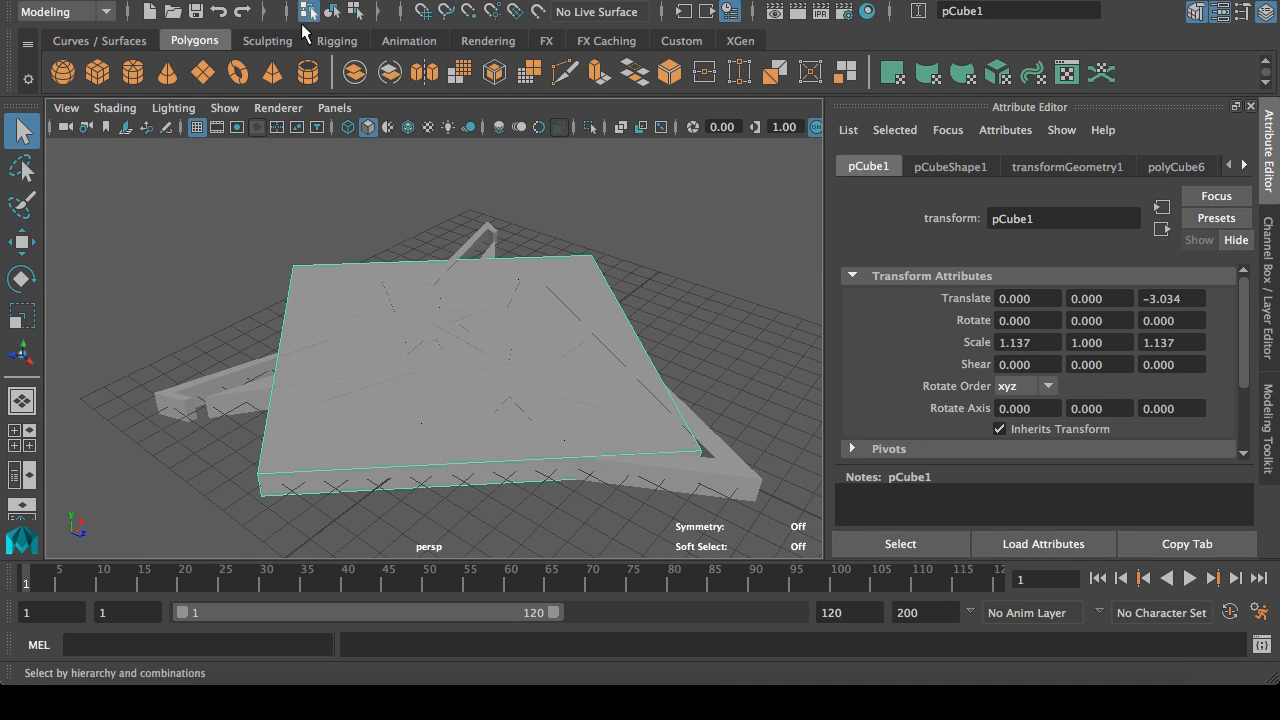
click(243, 405)
key(ctrl+d)
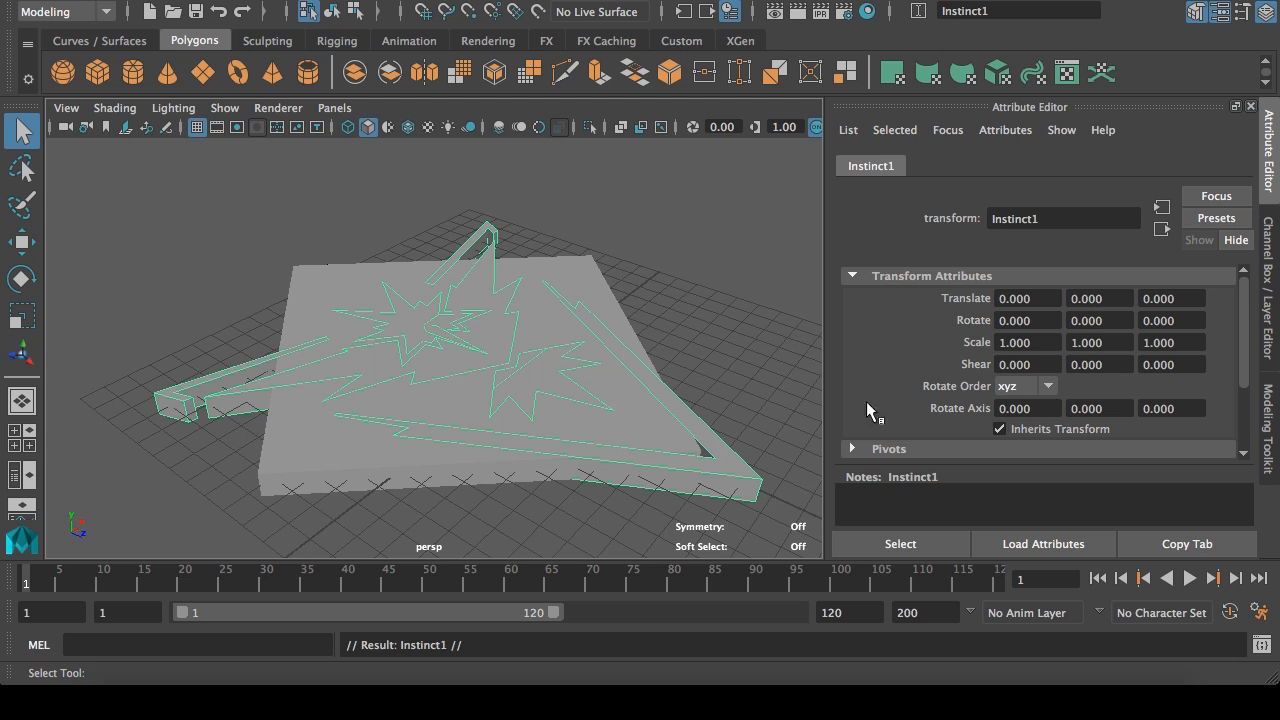
click(1098, 298)
text(-5)
key(Return)
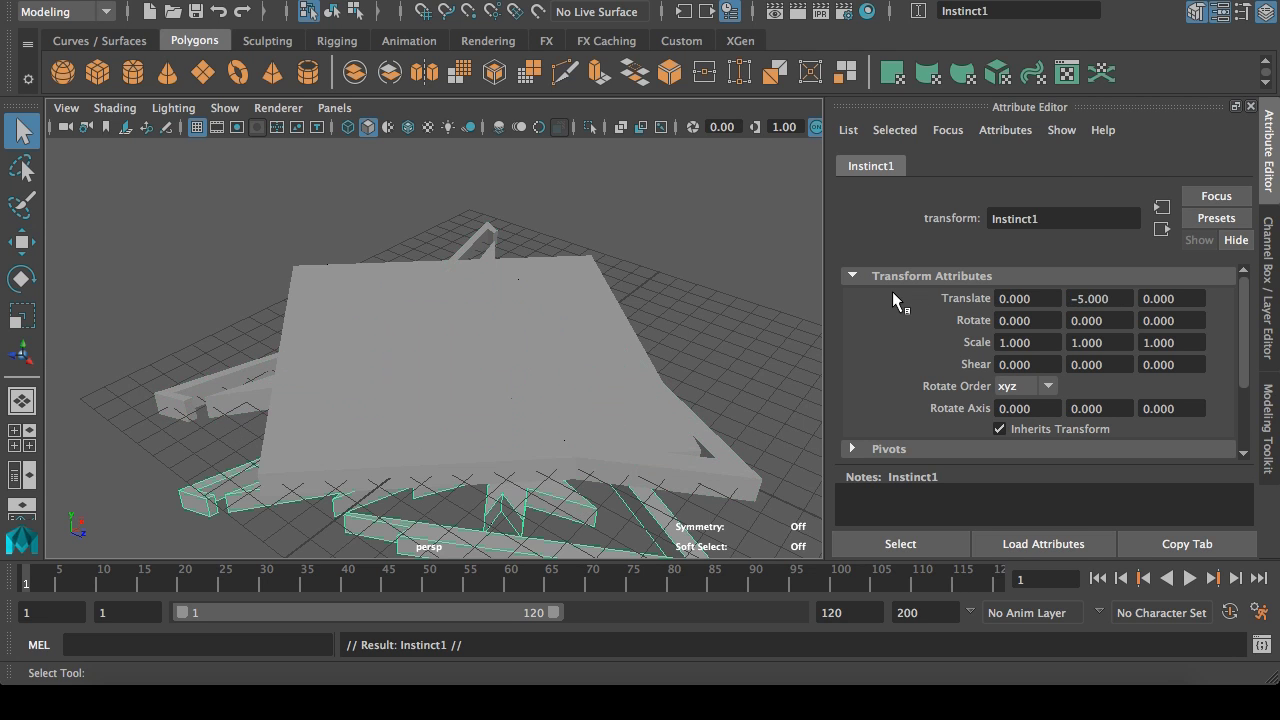
click(230, 388)
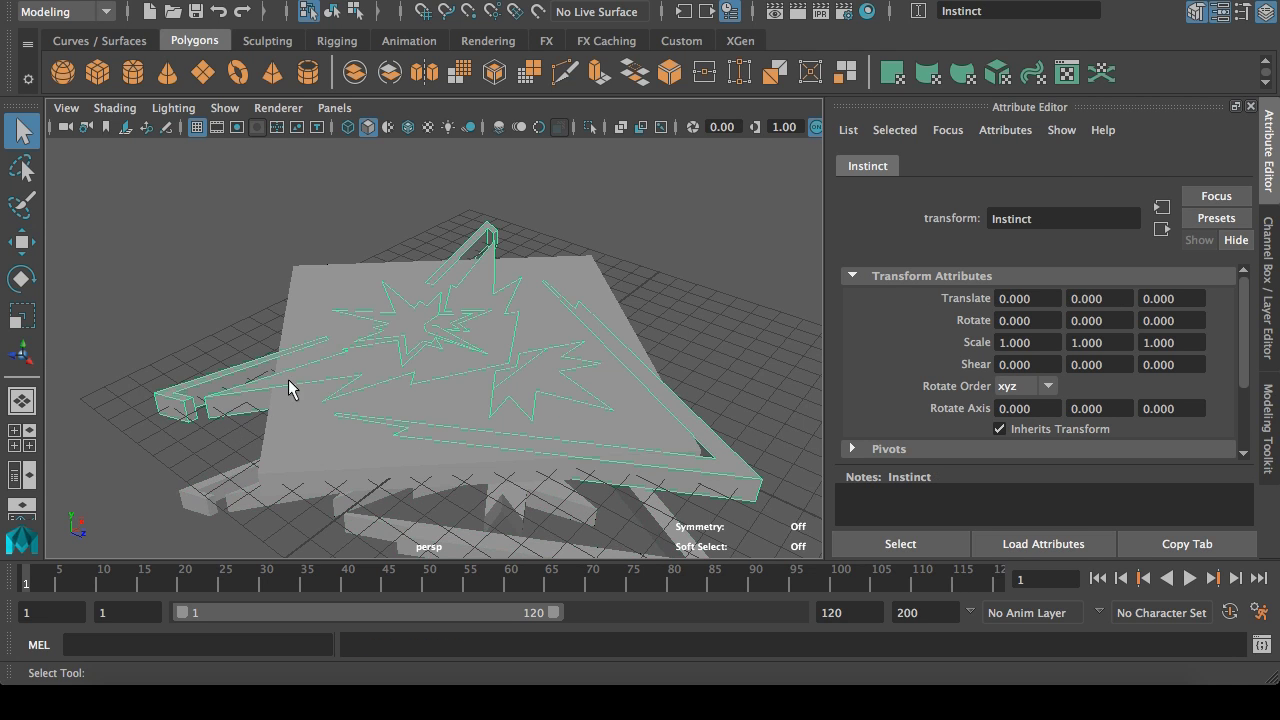
click(117, 1)
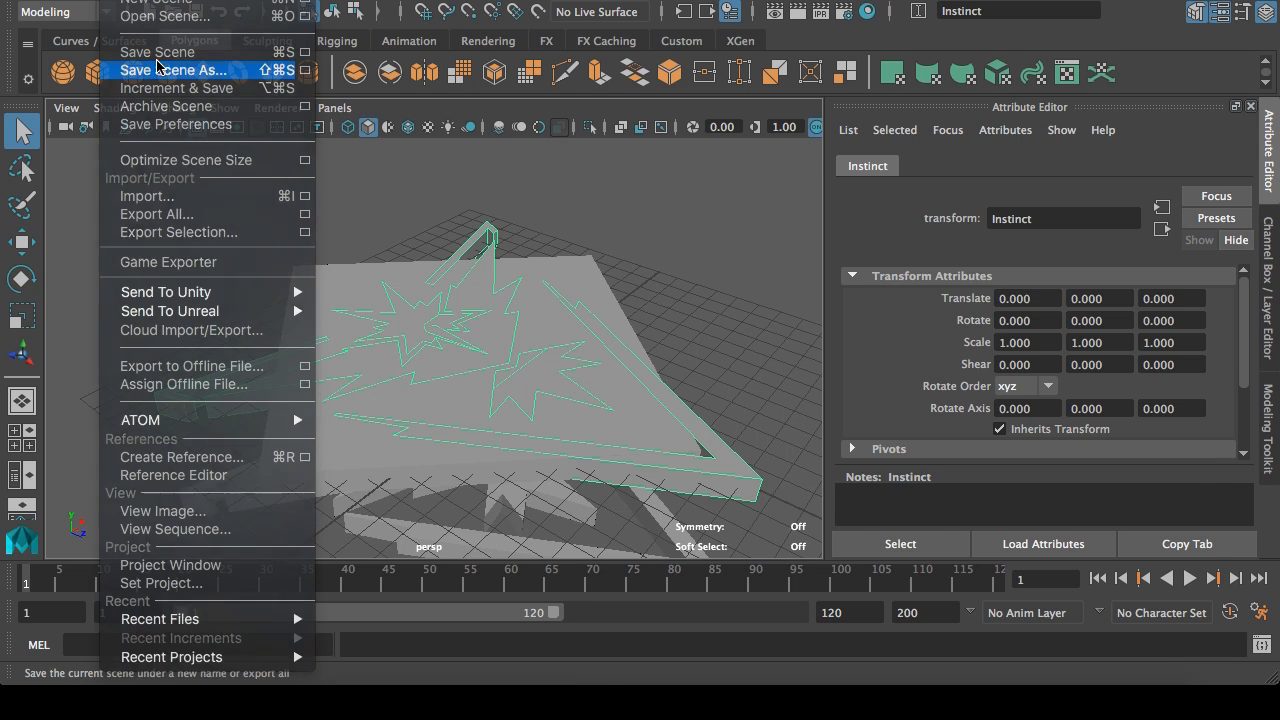
click(160, 70)
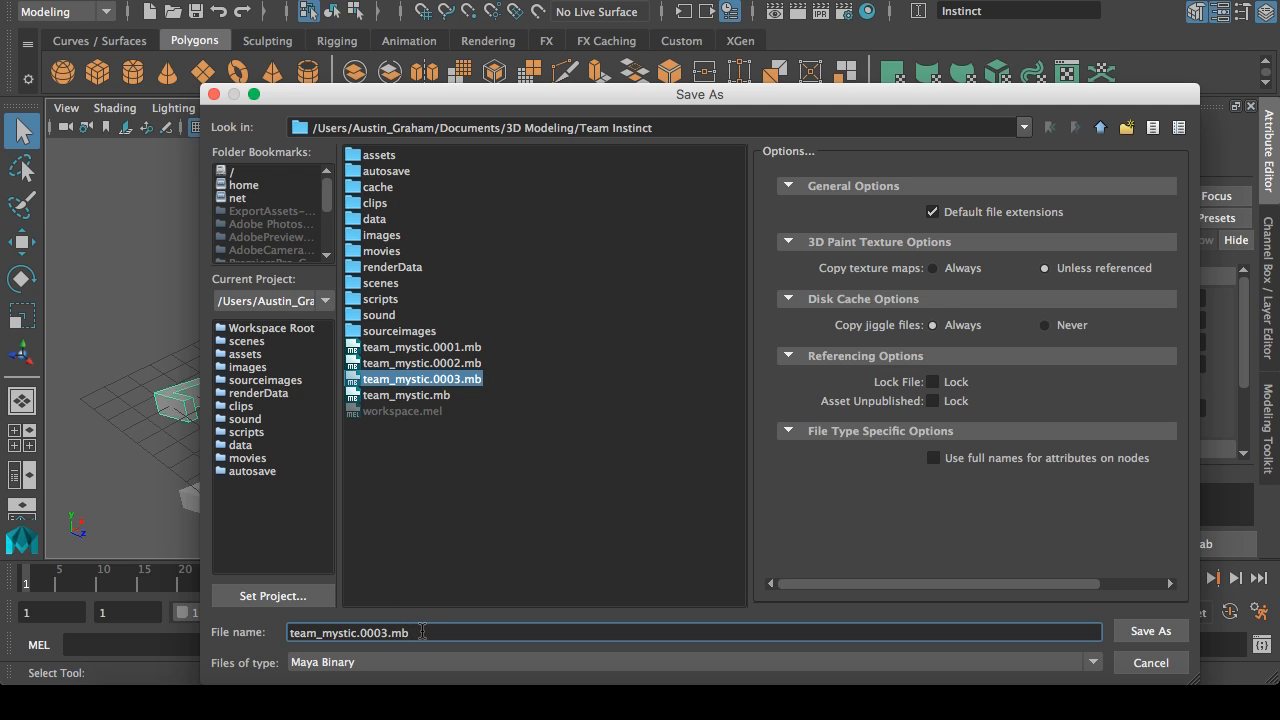
click(1127, 663)
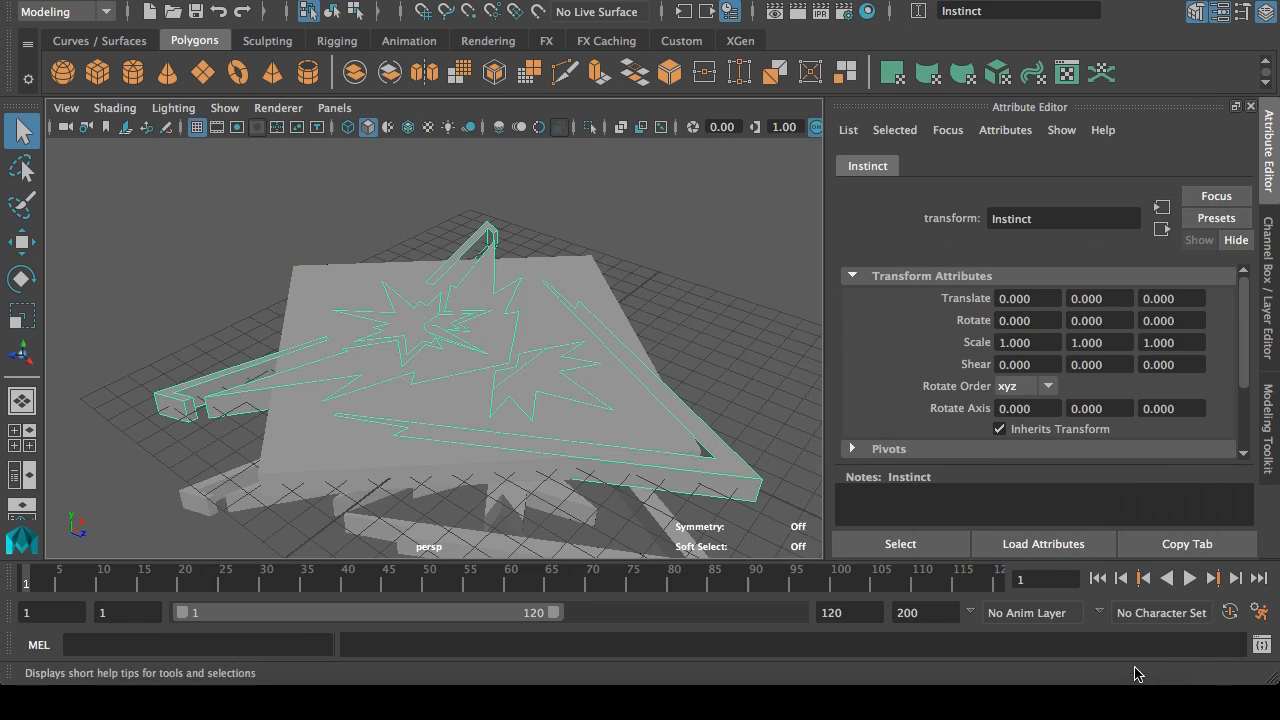
Step: Save the scene as an incremented version, team_mystic.0004.mb
click(147, 2)
click(165, 88)
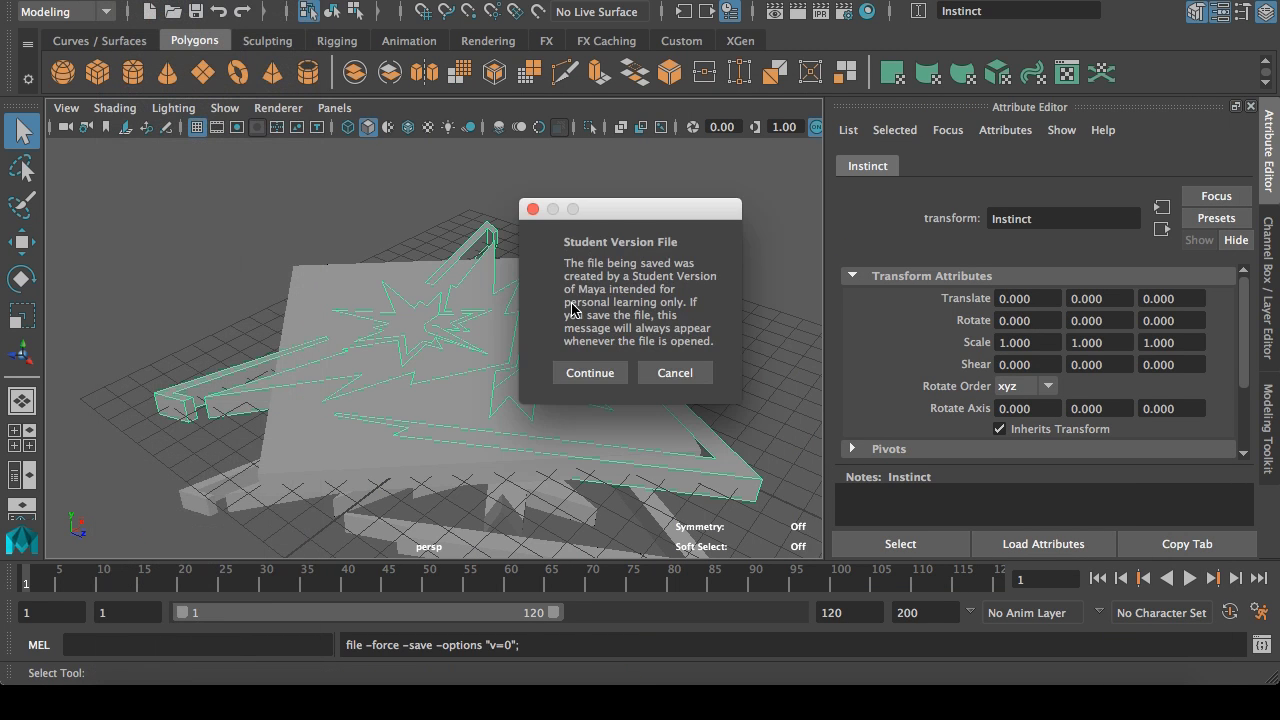
click(587, 373)
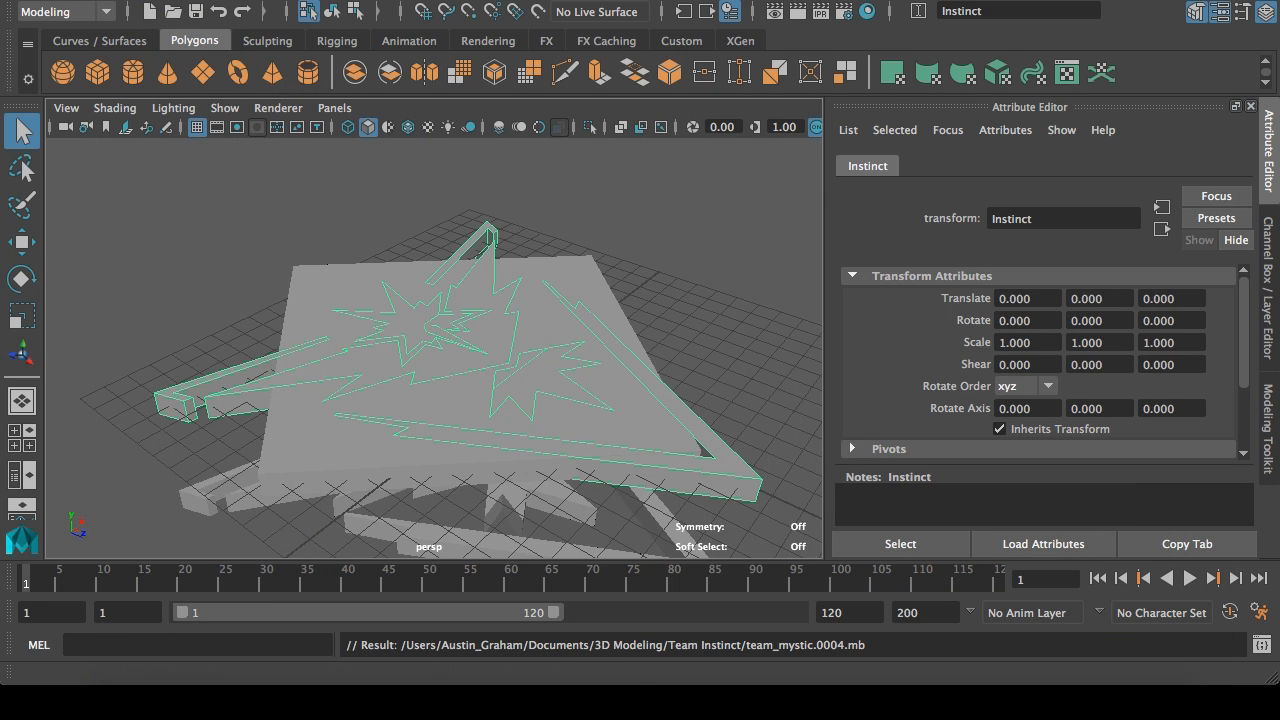
Step: Import Mystic_Badge2.mb from the Team Mystic folder into the scene
click(118, 1)
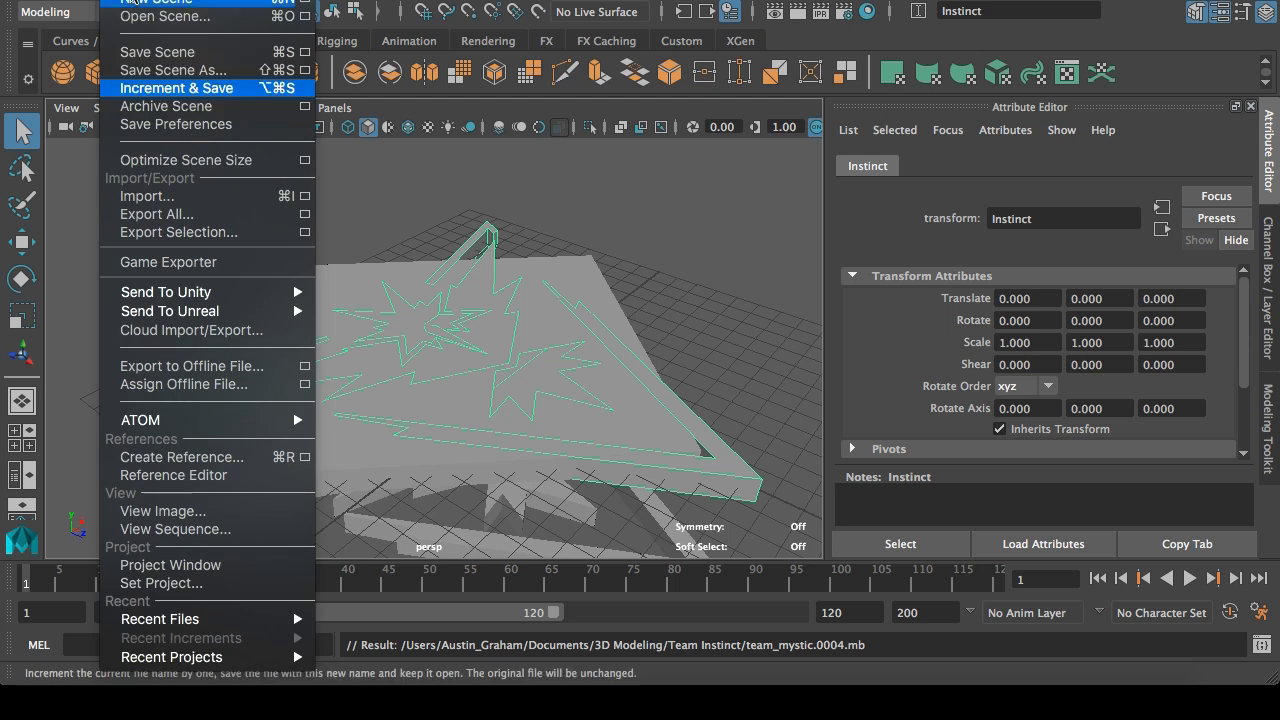
click(182, 203)
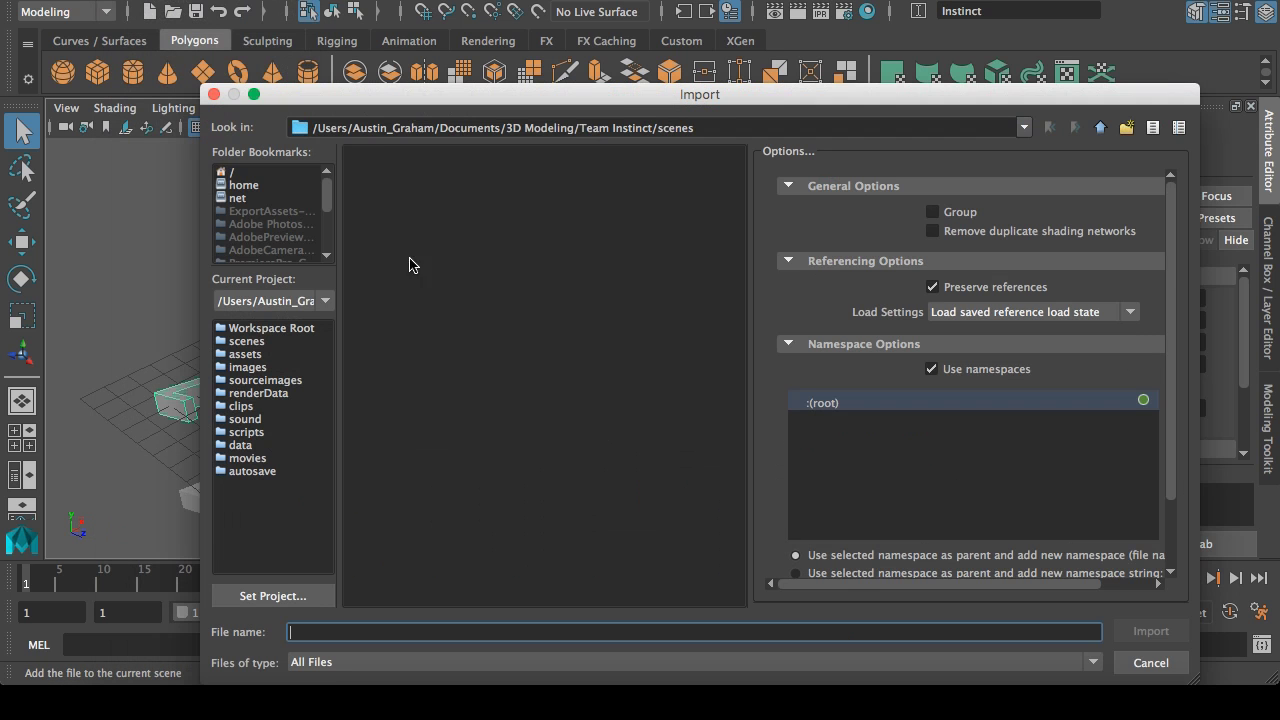
click(1104, 132)
click(1104, 132)
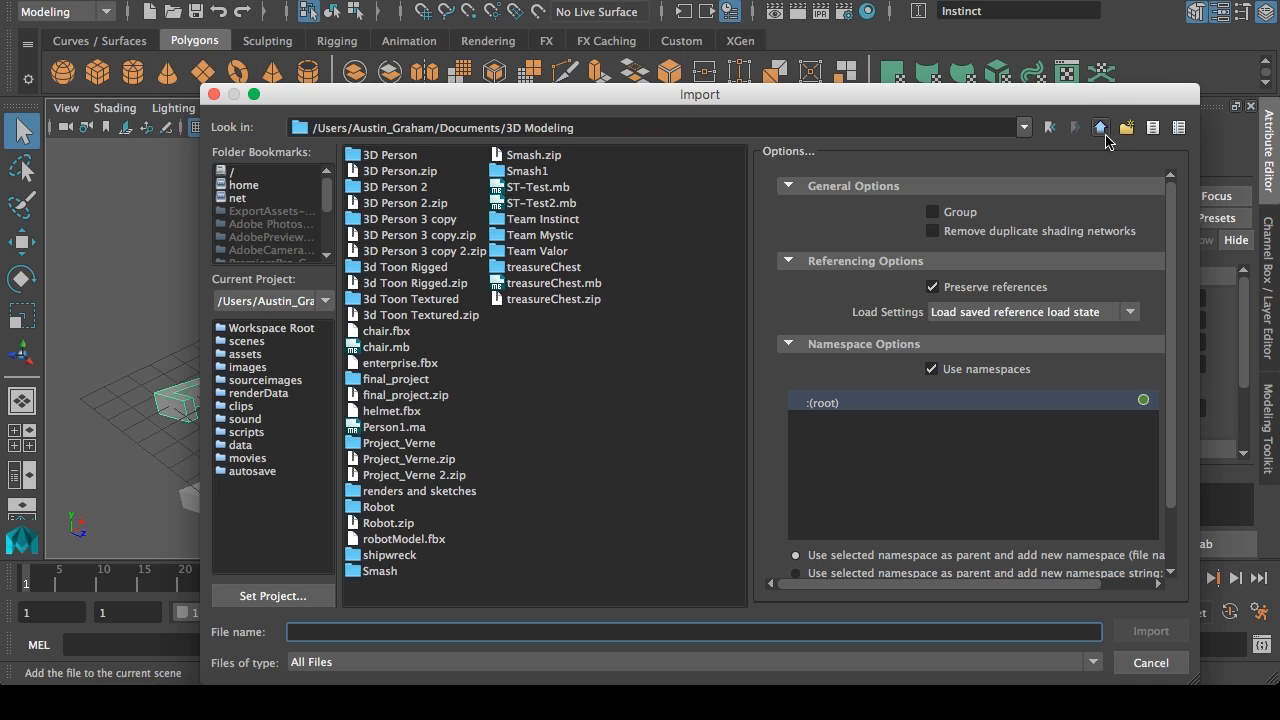
double_click(560, 238)
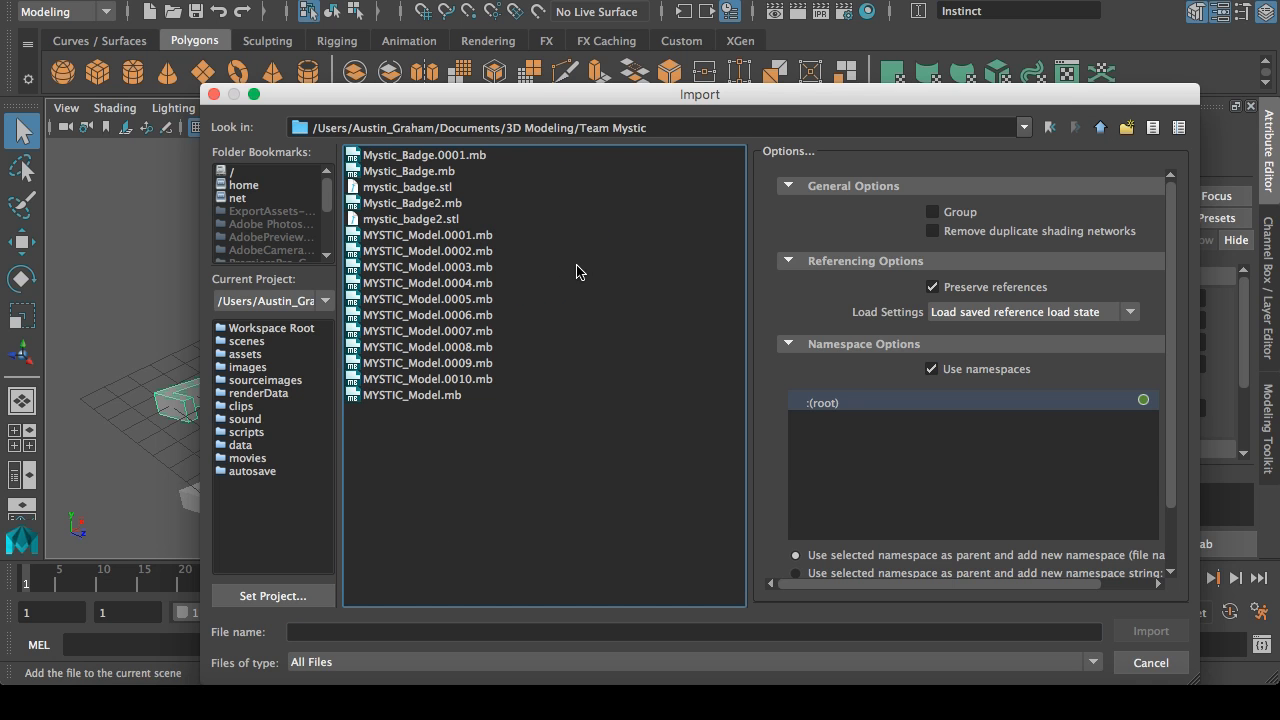
click(431, 206)
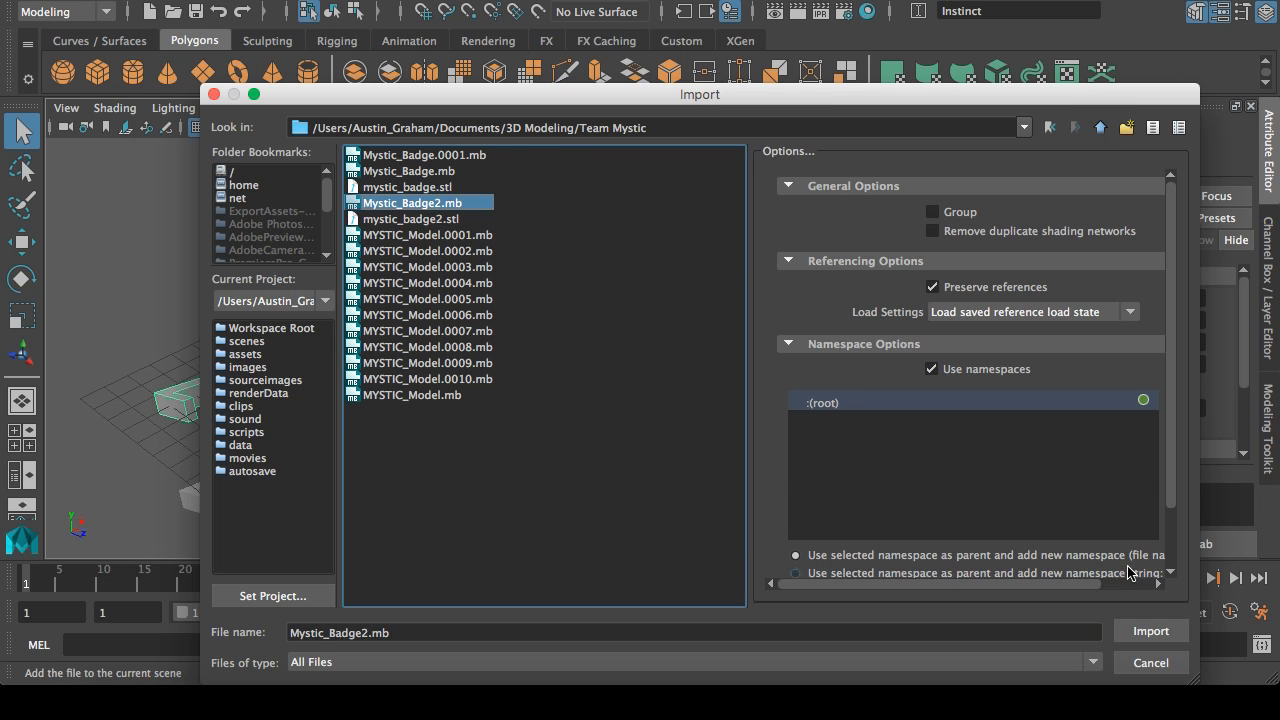
click(1146, 631)
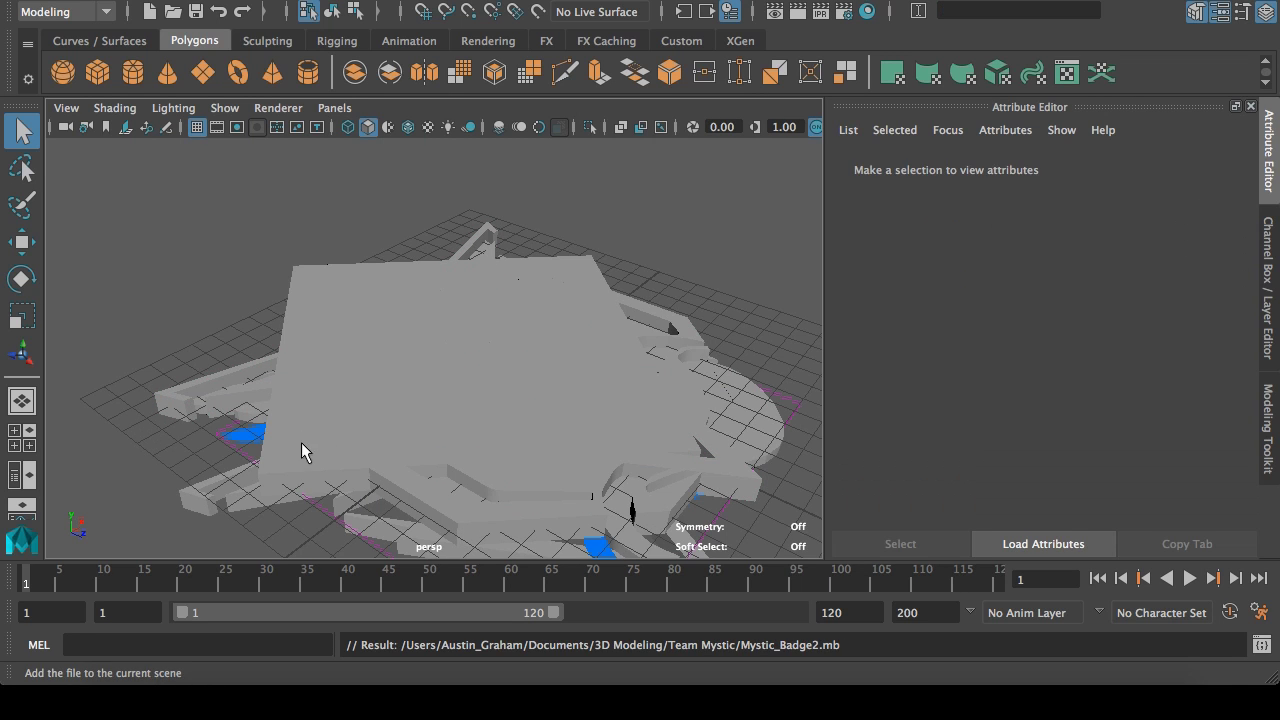
Step: Delete the imported Mystic reference image plane and move the Mystic badge along X, away from the middle of the slab
click(226, 441)
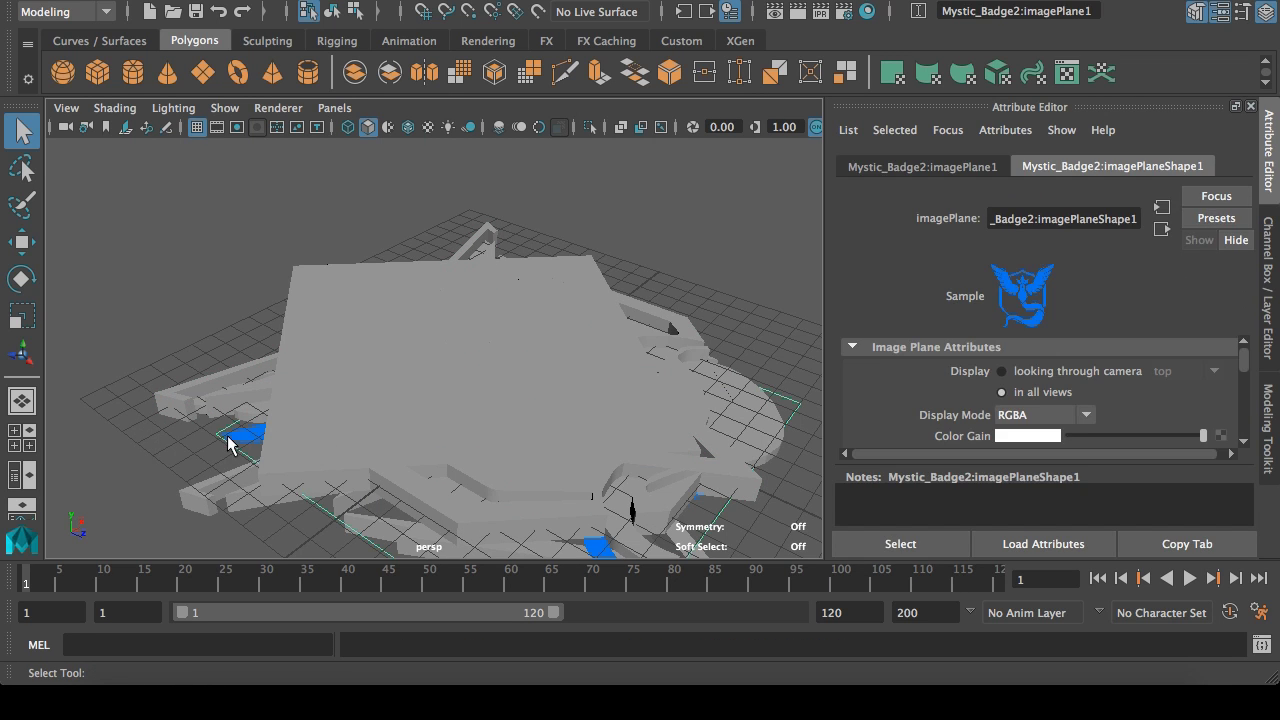
key(Delete)
click(737, 436)
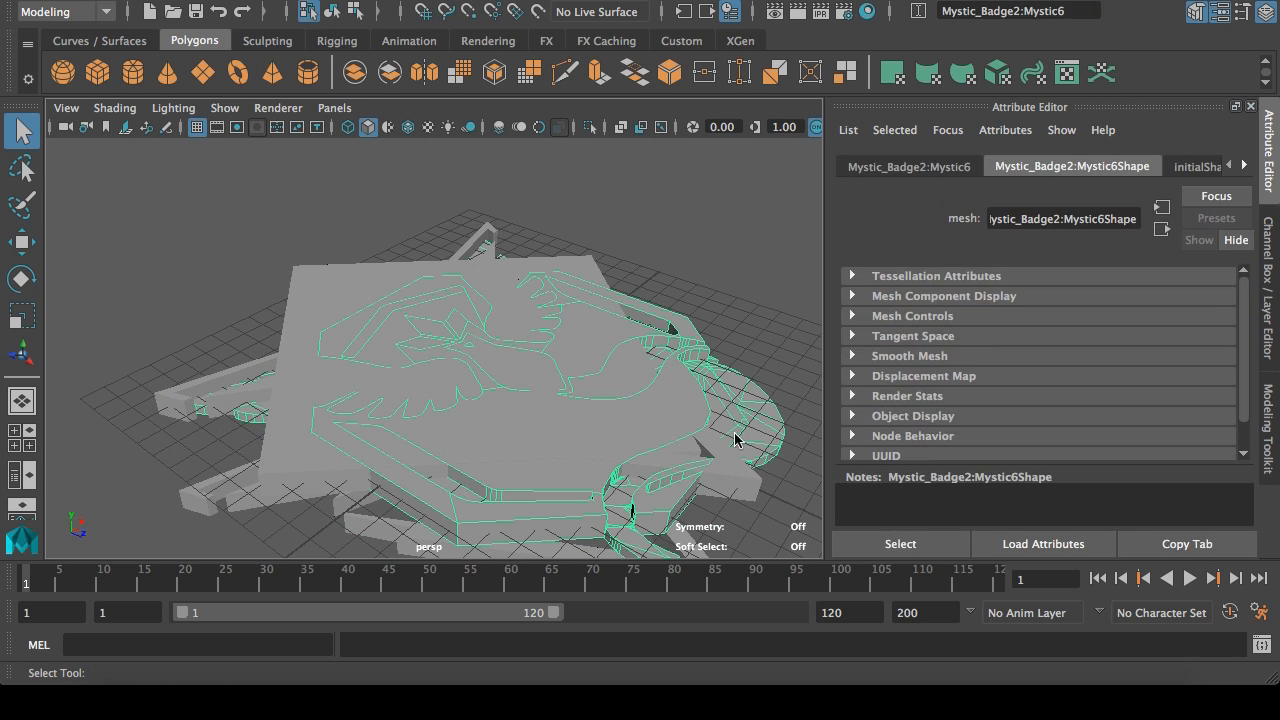
click(21, 241)
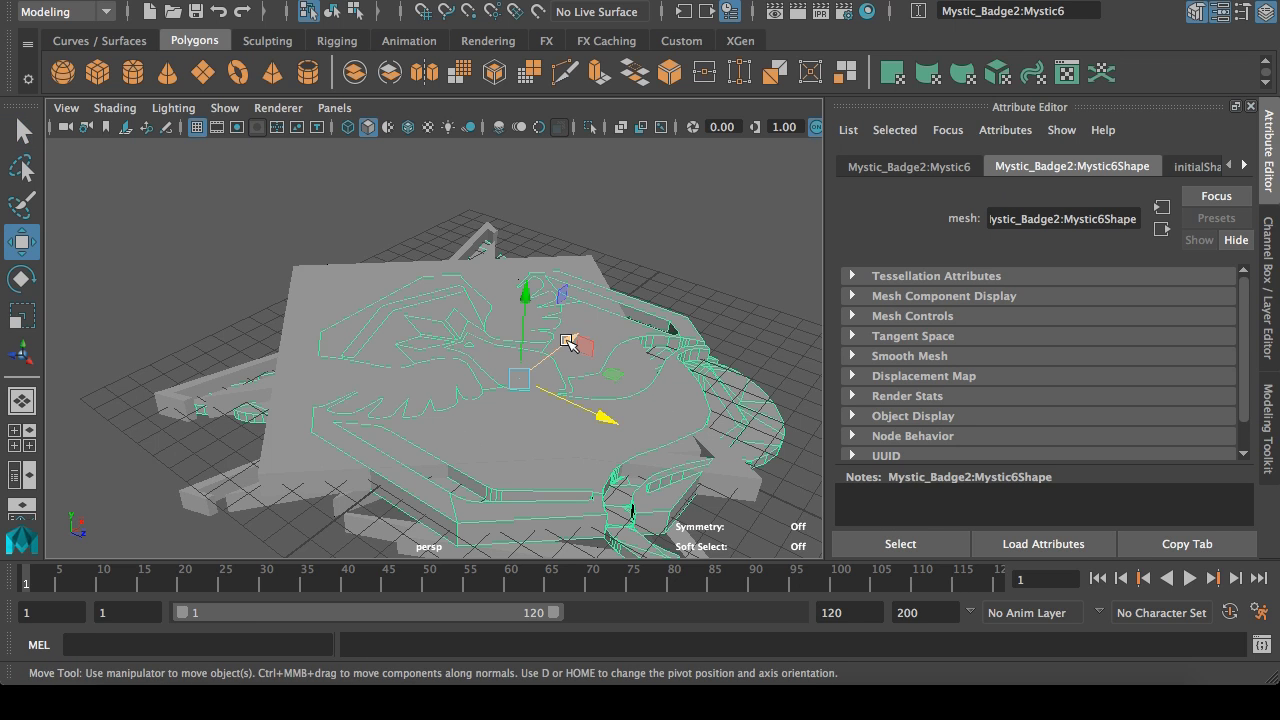
drag(571, 343, 706, 240)
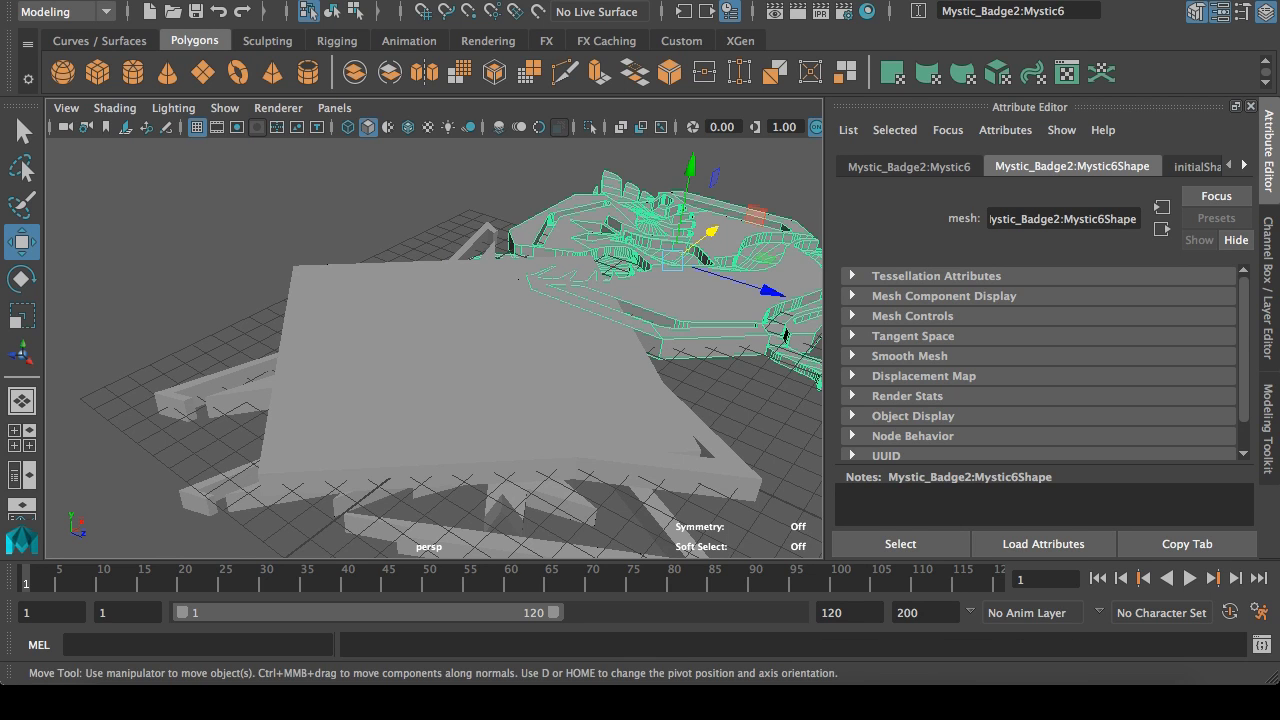
Step: Assign the imported blue Lambert material to the Mystic badge in the Hypershade, close the editor and clear the selection
click(466, 1)
mouse_move(594, 76)
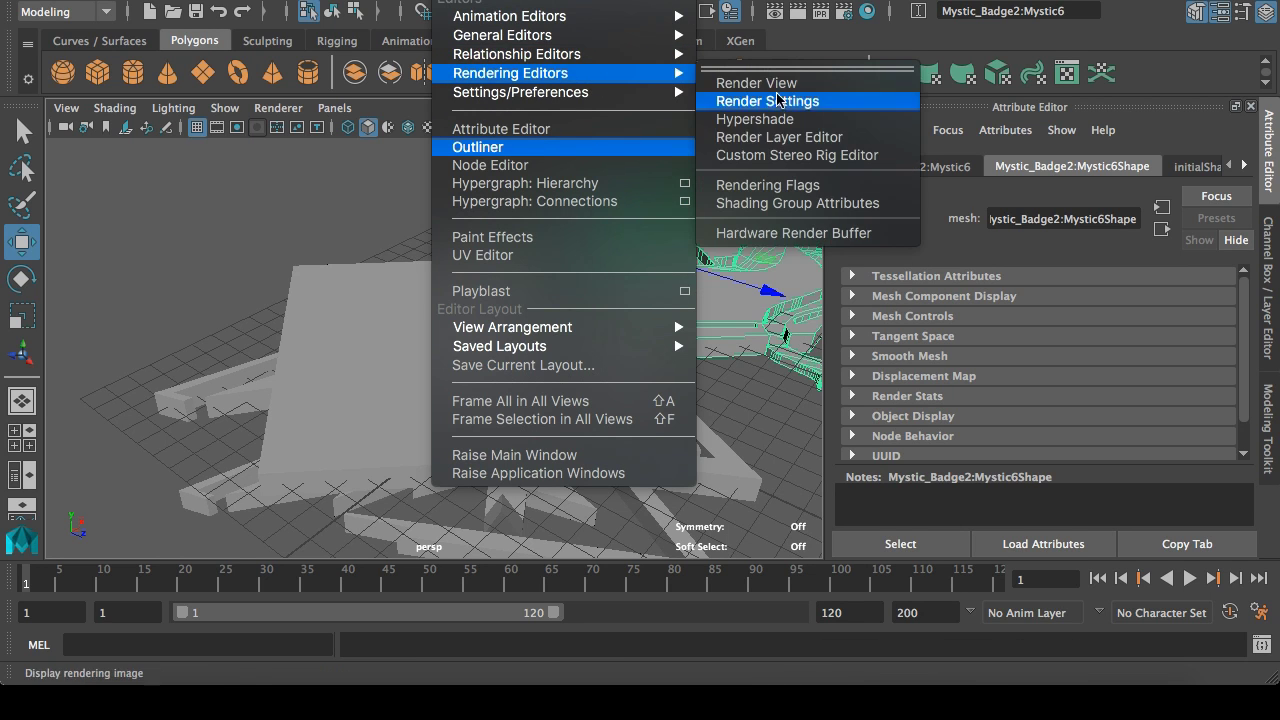
click(782, 119)
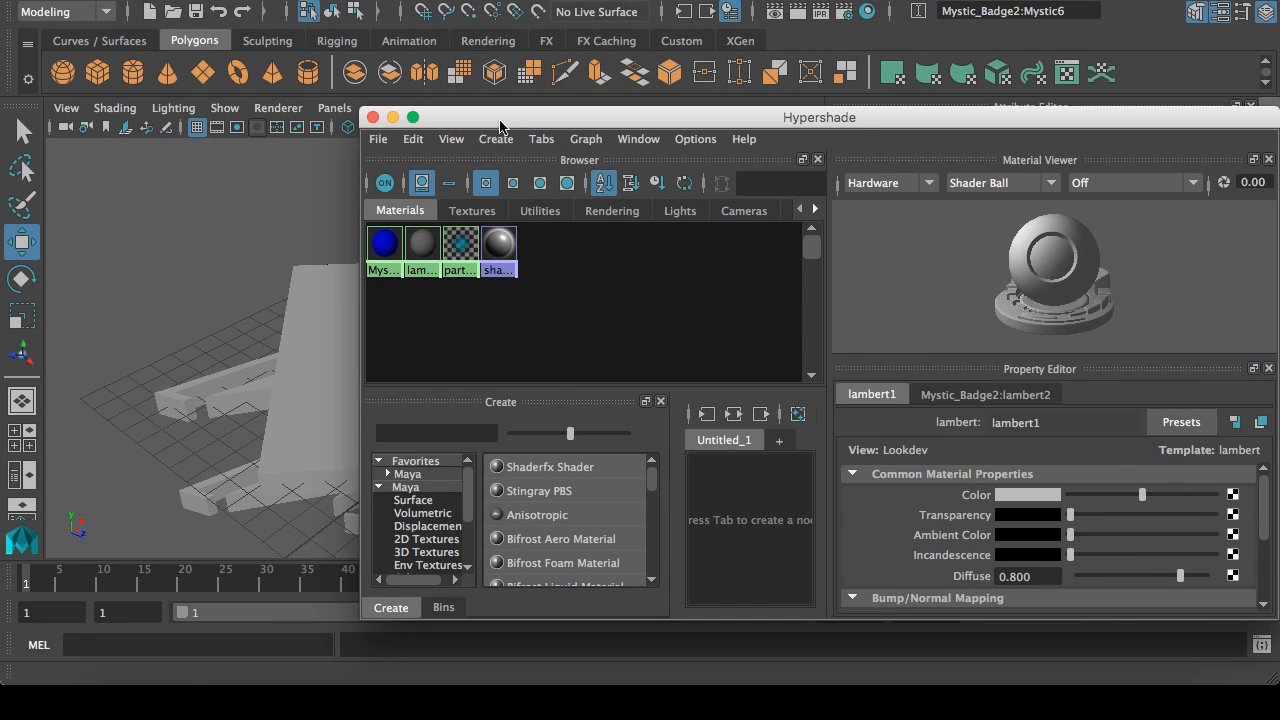
drag(500, 126, 849, 149)
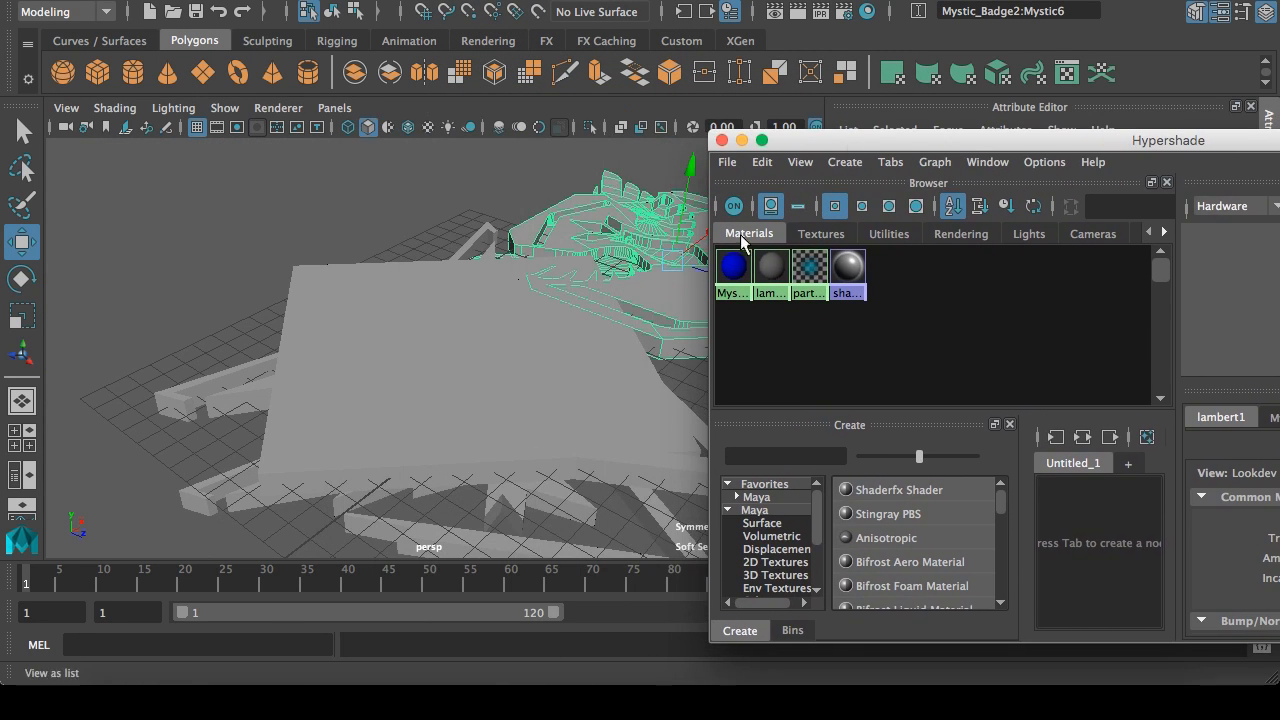
drag(771, 266, 585, 230)
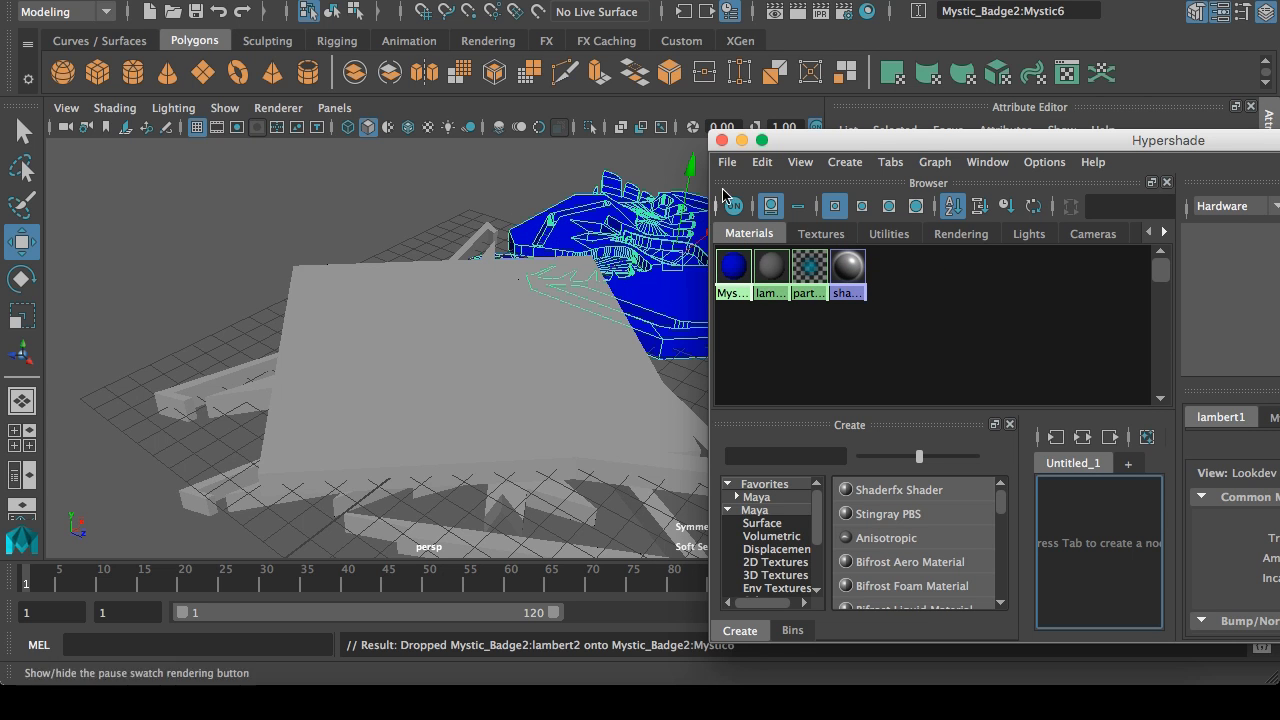
click(741, 140)
click(22, 130)
click(217, 190)
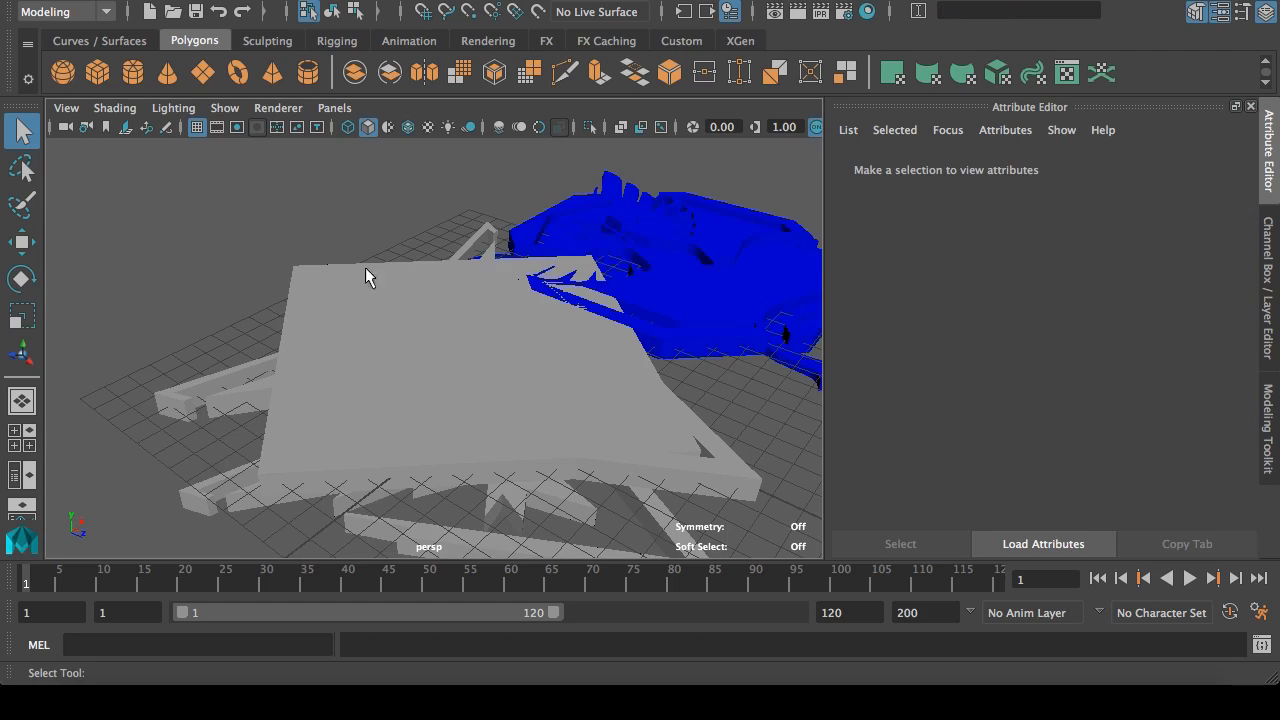
Step: Examine the Mystic badge's layered thickness beside the square slab from low and raised angles
alt+drag(746, 395, 471, 336)
click(358, 403)
key(w)
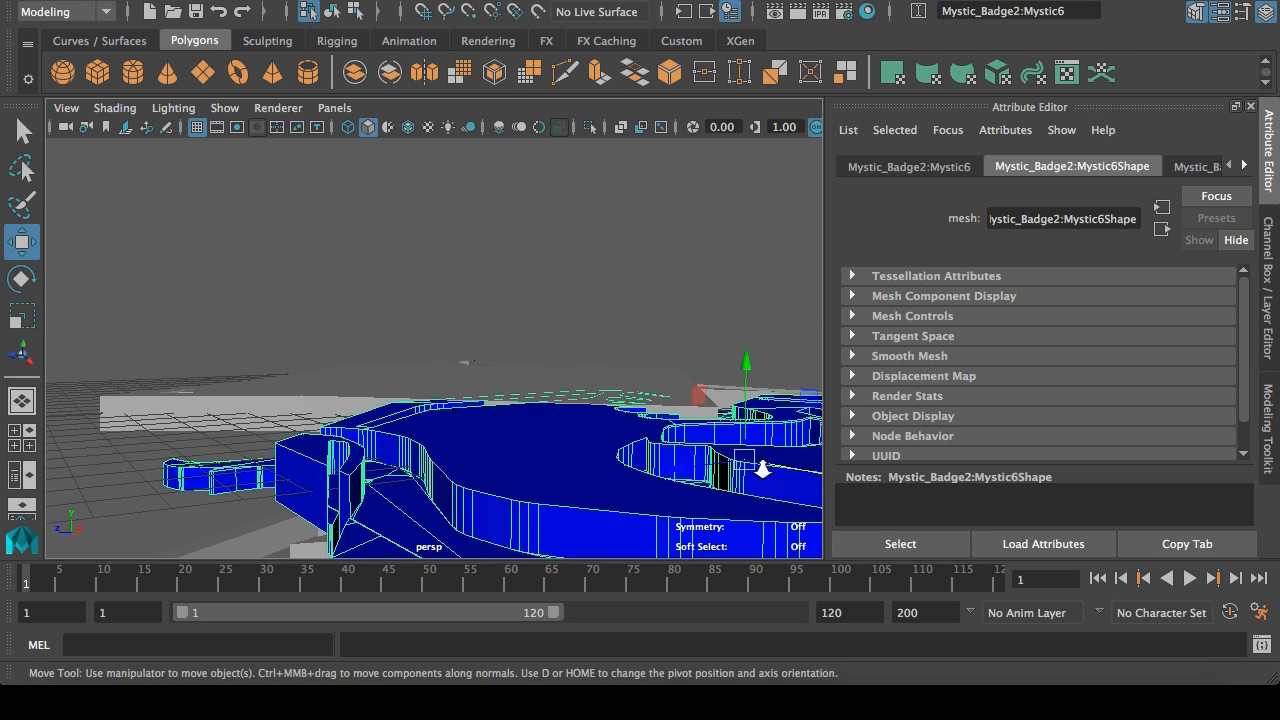
scroll(763, 469, down, 5)
drag(687, 426, 540, 401)
alt+drag(139, 382, 363, 391)
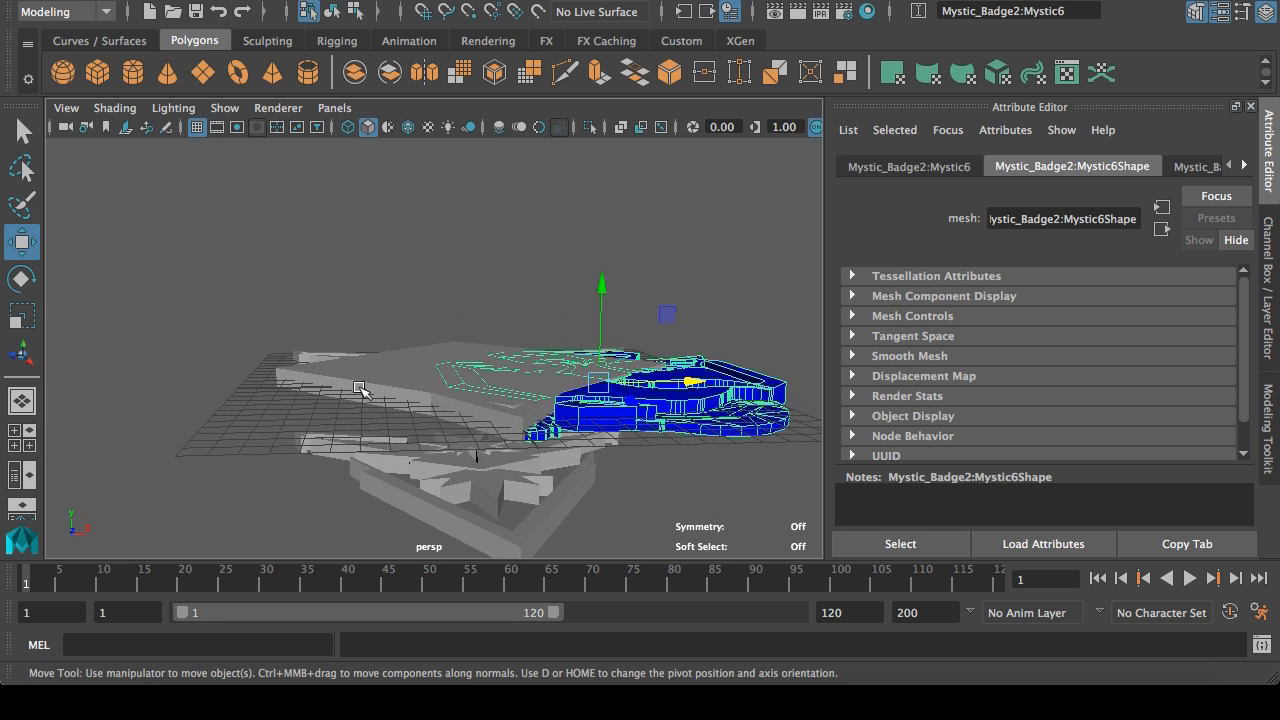
click(412, 362)
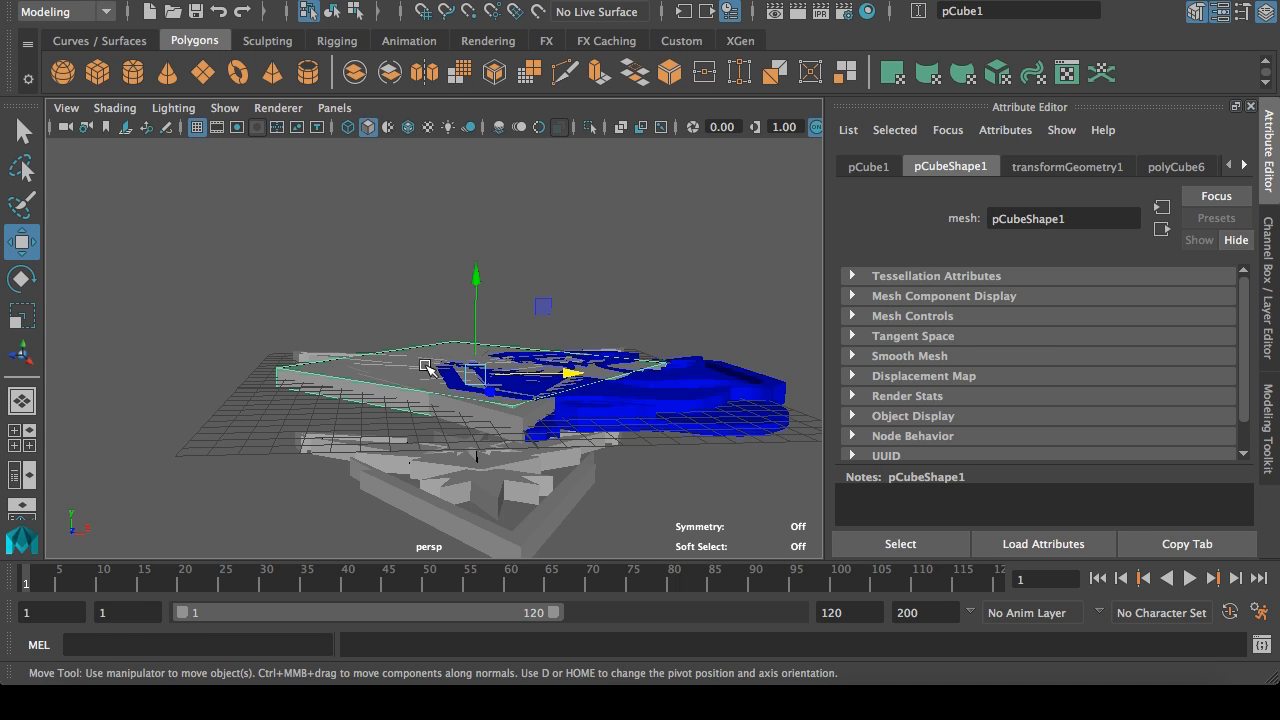
alt+drag(384, 333, 397, 395)
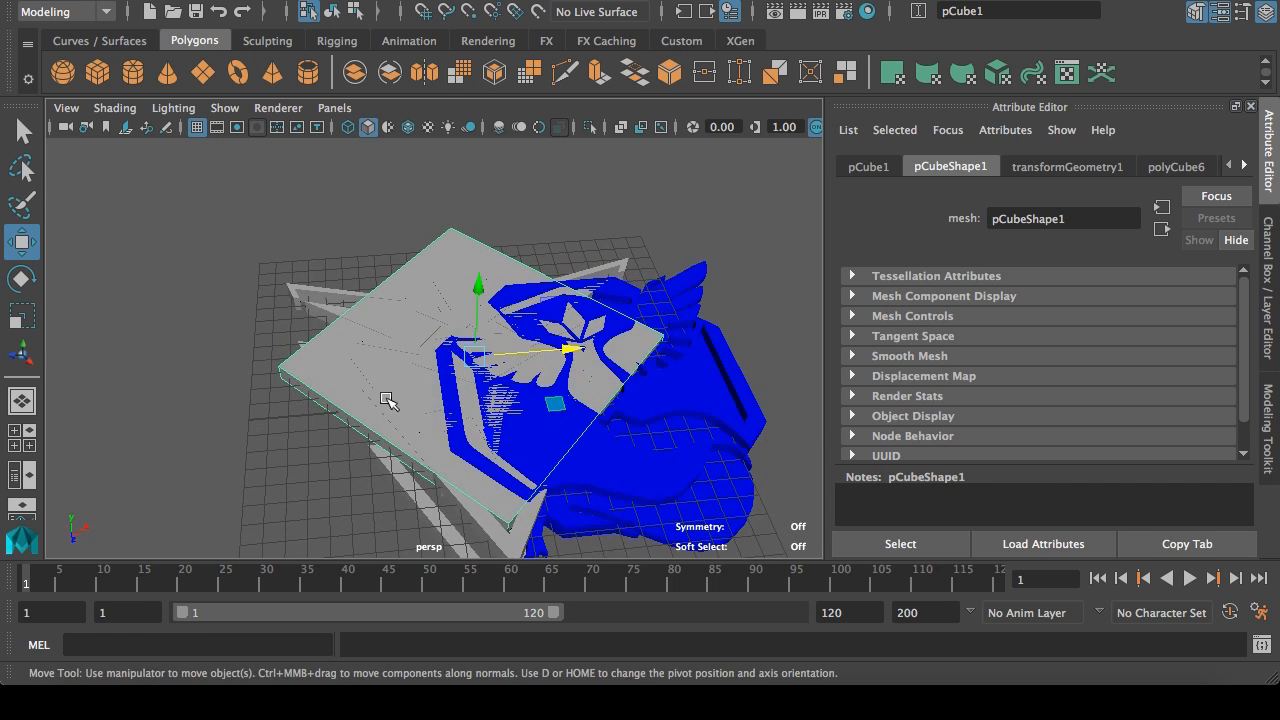
Step: Raise the Instinct emblem along Y to about 0.418 in the front view so it stands above the slab's surface
click(321, 305)
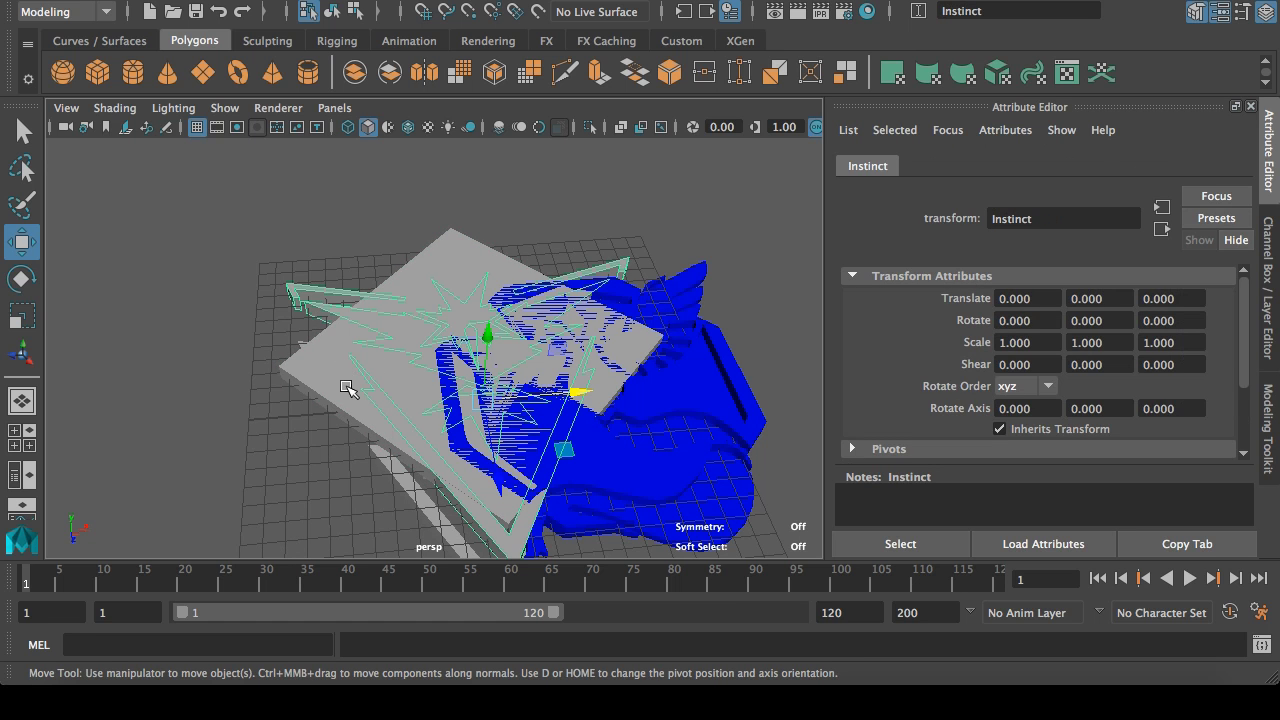
alt+drag(375, 449, 385, 380)
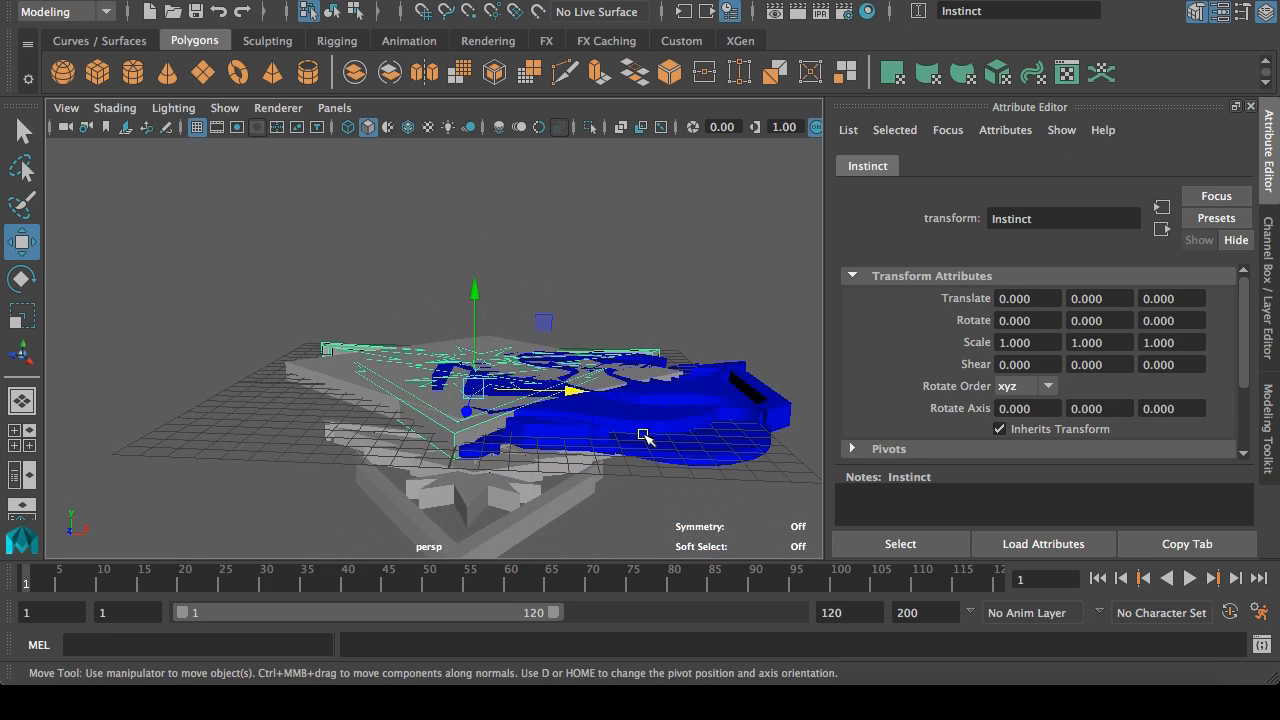
key(space)
key(space)
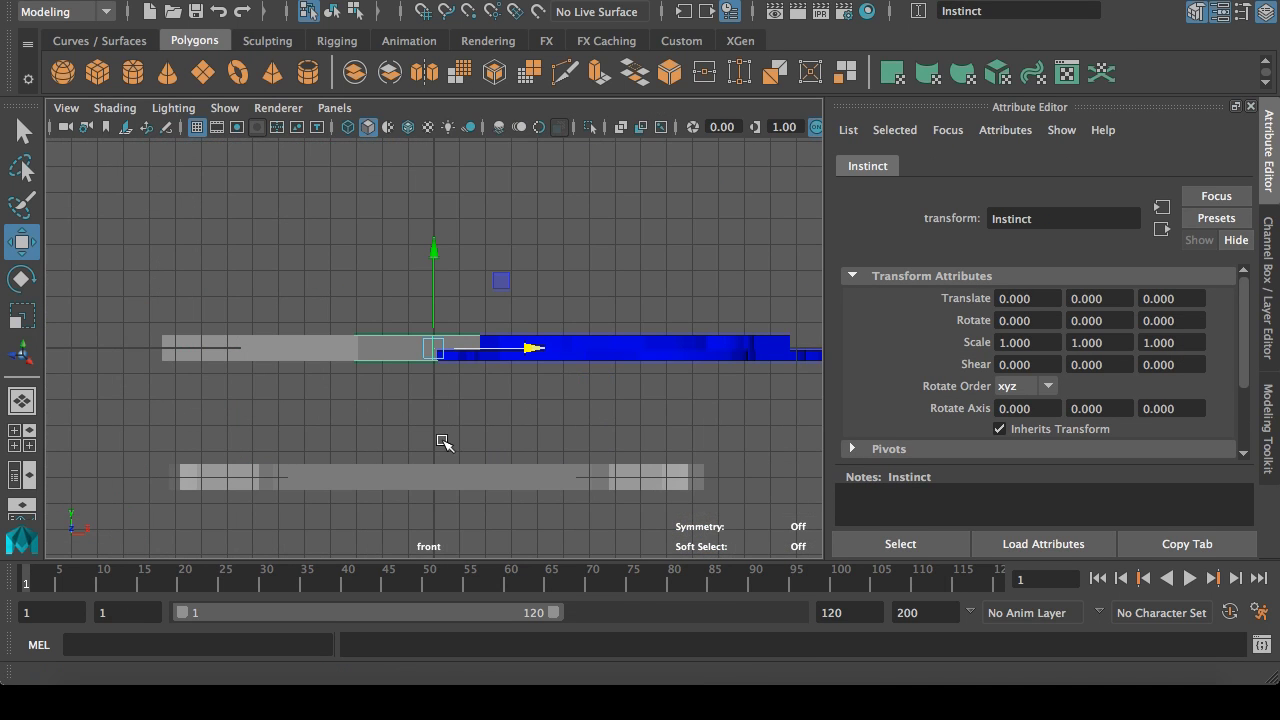
scroll(509, 423, up, 10)
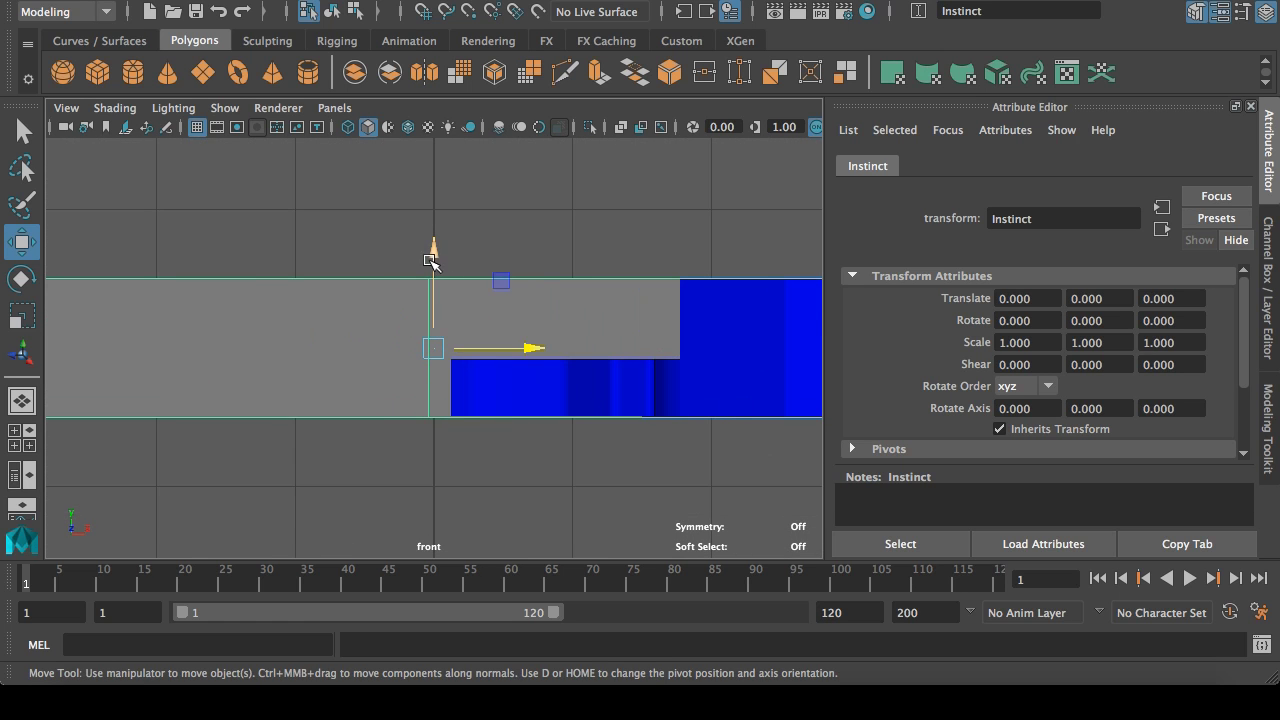
drag(430, 260, 438, 222)
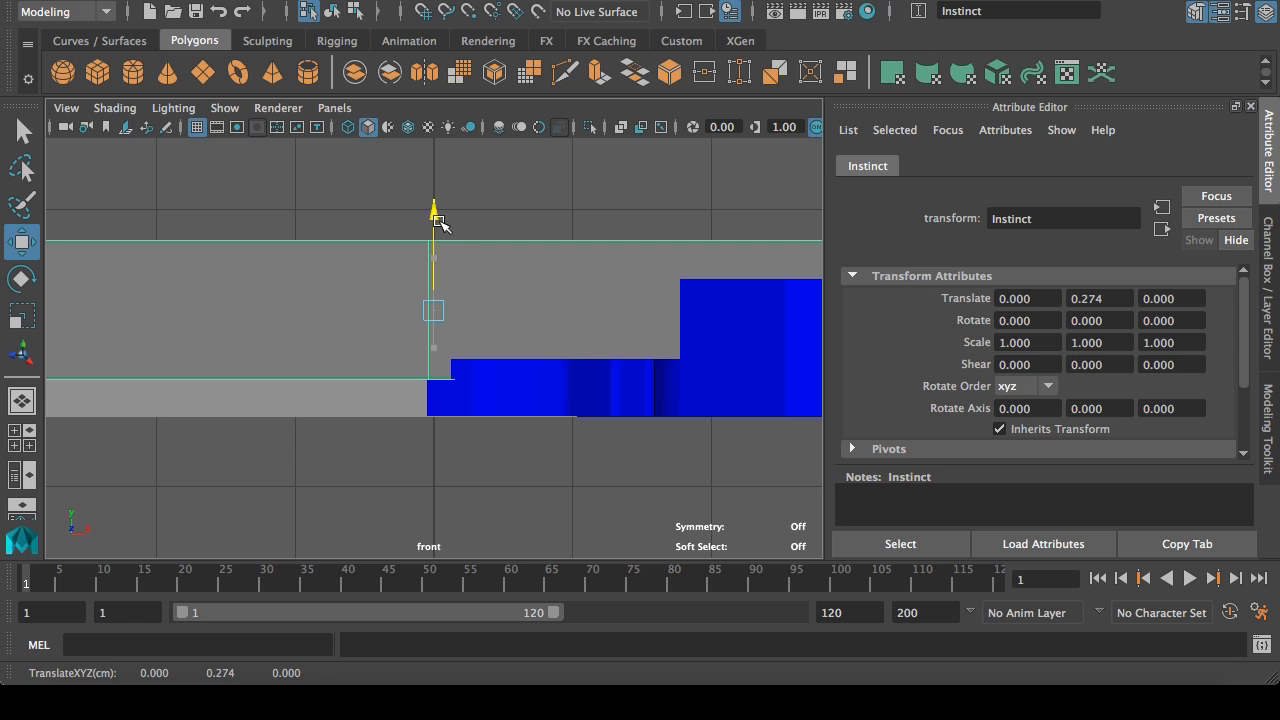
drag(438, 222, 444, 197)
key(space)
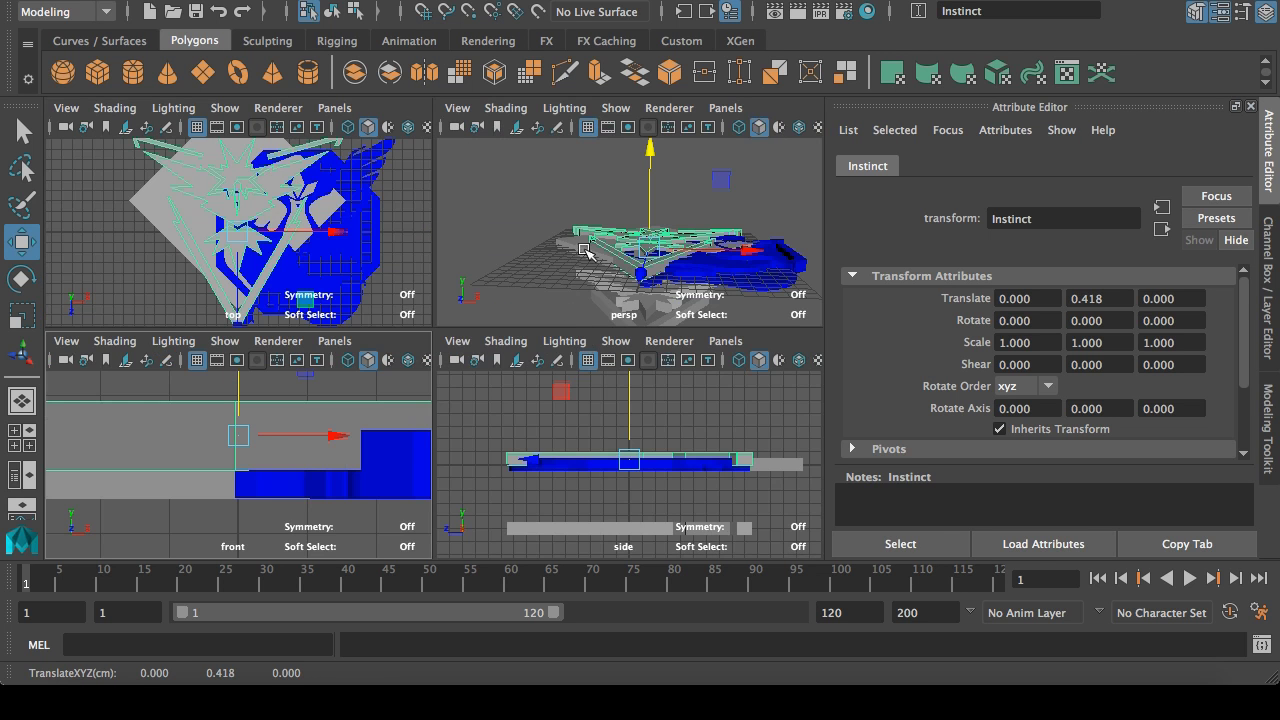
key(space)
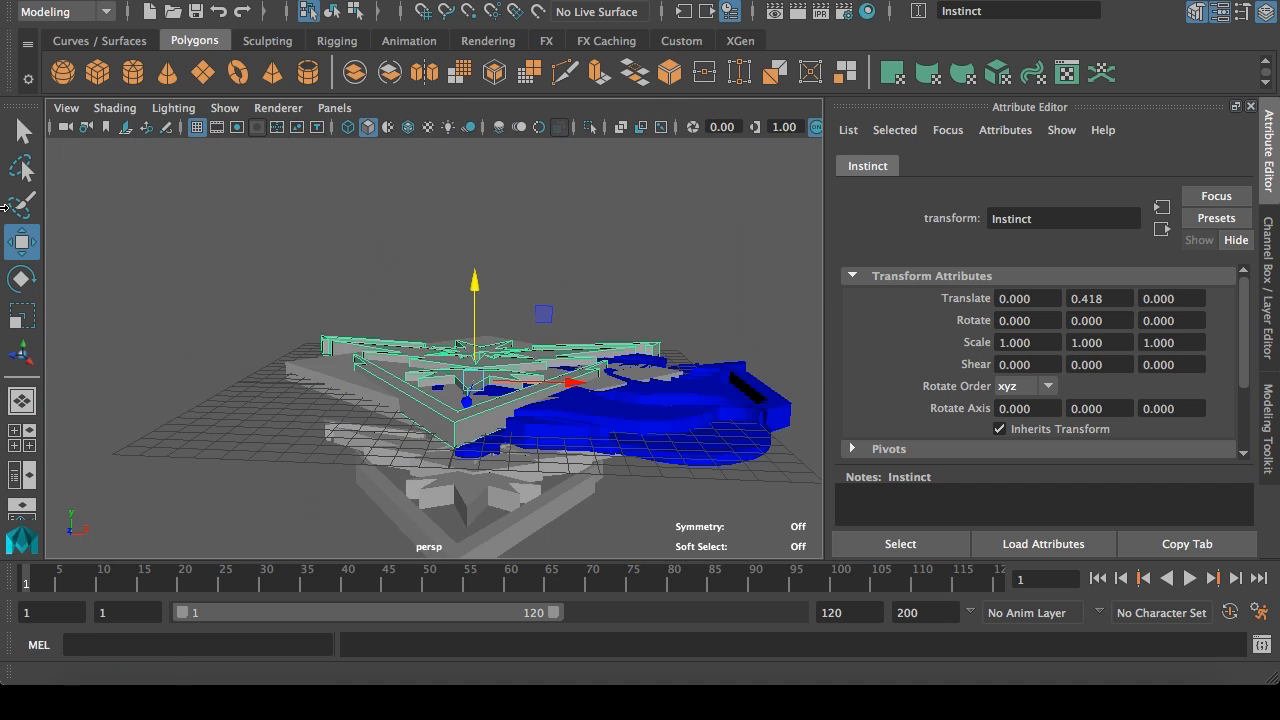
Step: Move the blue Mystic badge along X to about -25.5, clear of the slab, and clear the selection
click(24, 133)
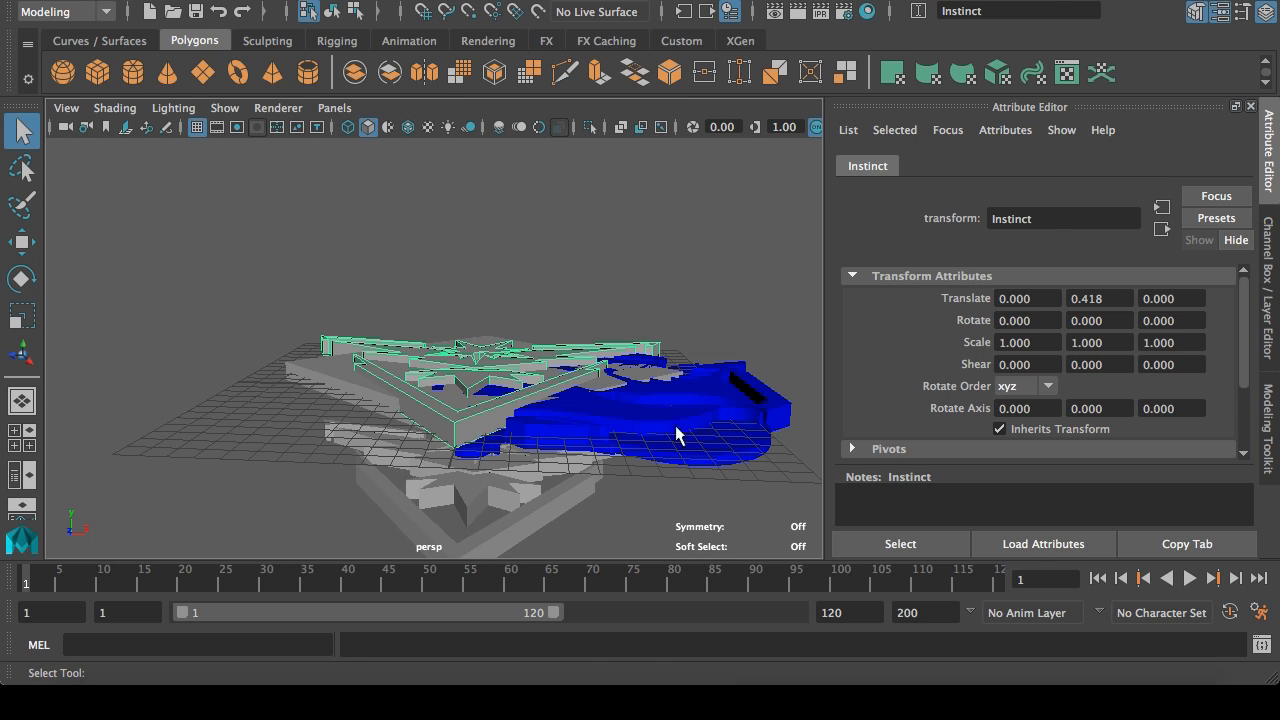
click(675, 432)
click(22, 242)
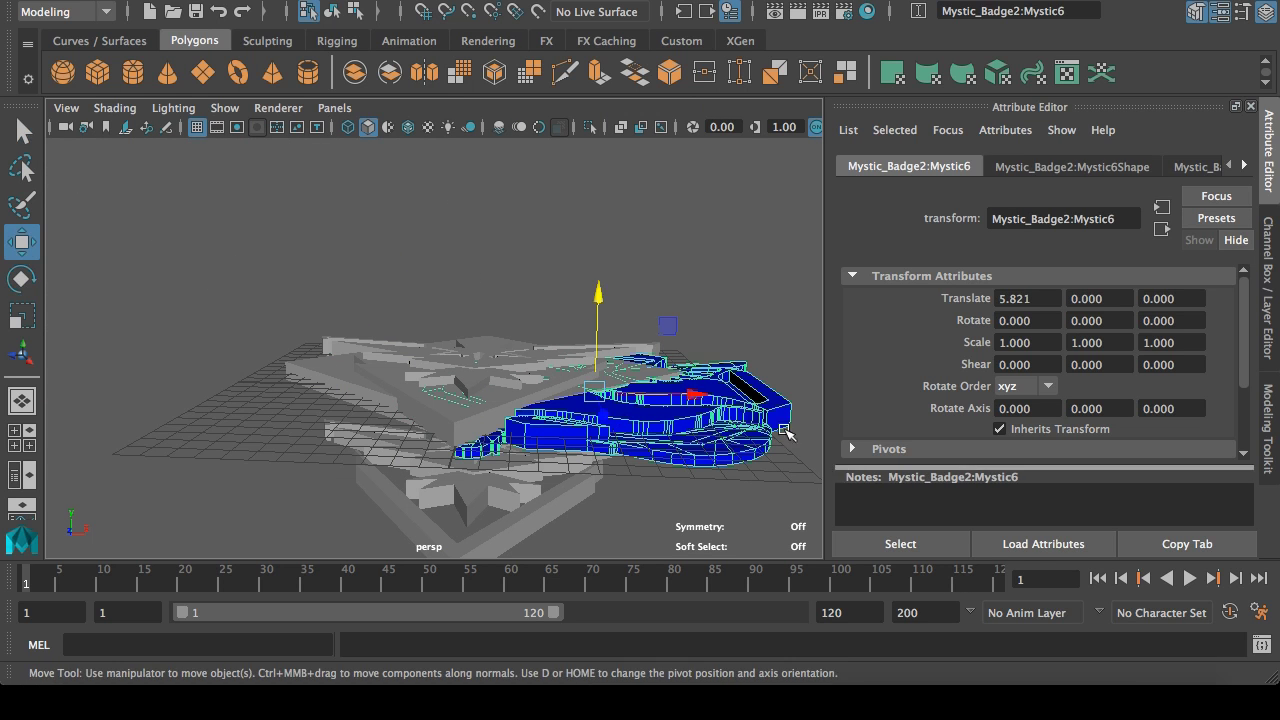
drag(696, 395, 459, 484)
drag(316, 392, 92, 385)
click(25, 129)
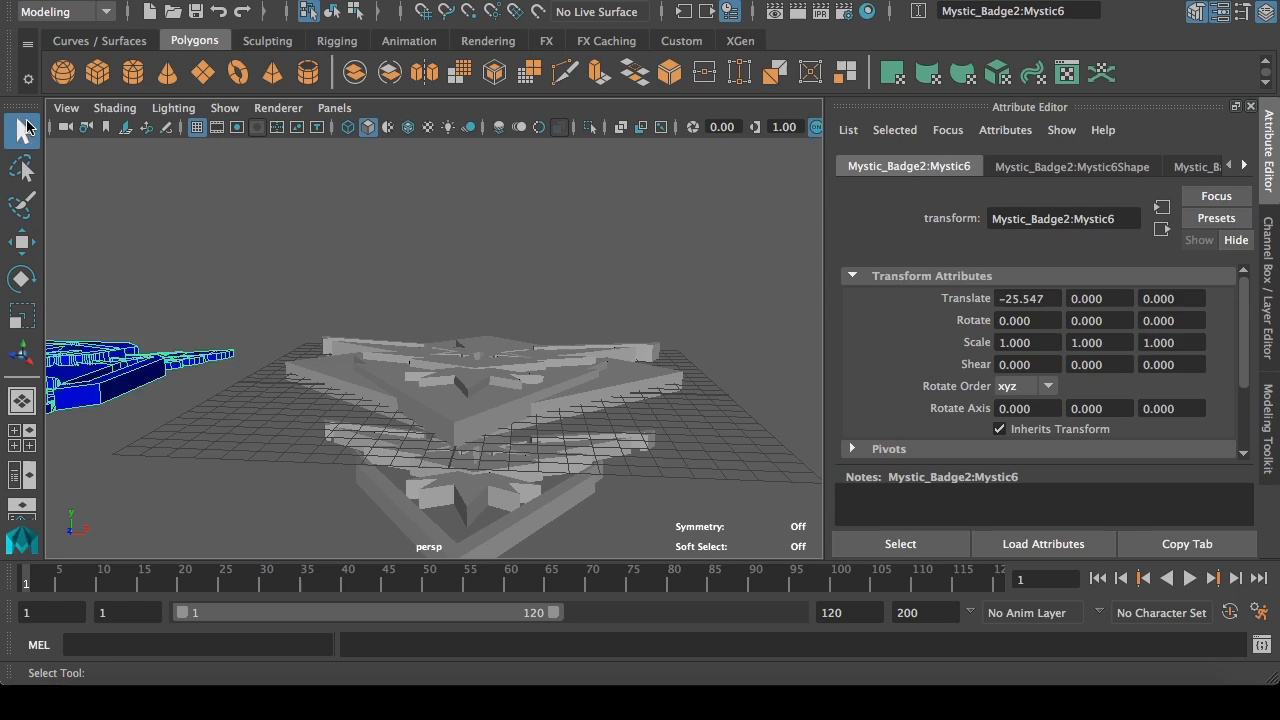
click(290, 318)
Step: Create a new Lambert material in the Hypershade and set its color to black
alt+drag(288, 324, 321, 363)
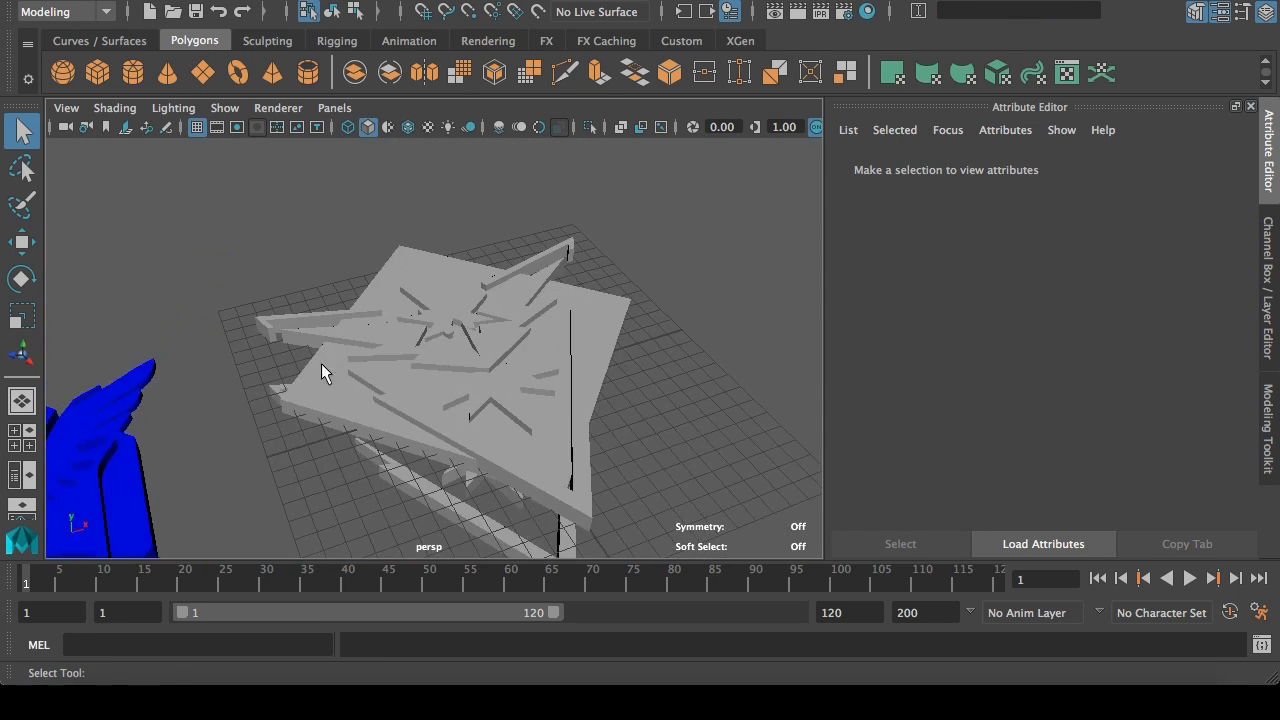
click(353, 448)
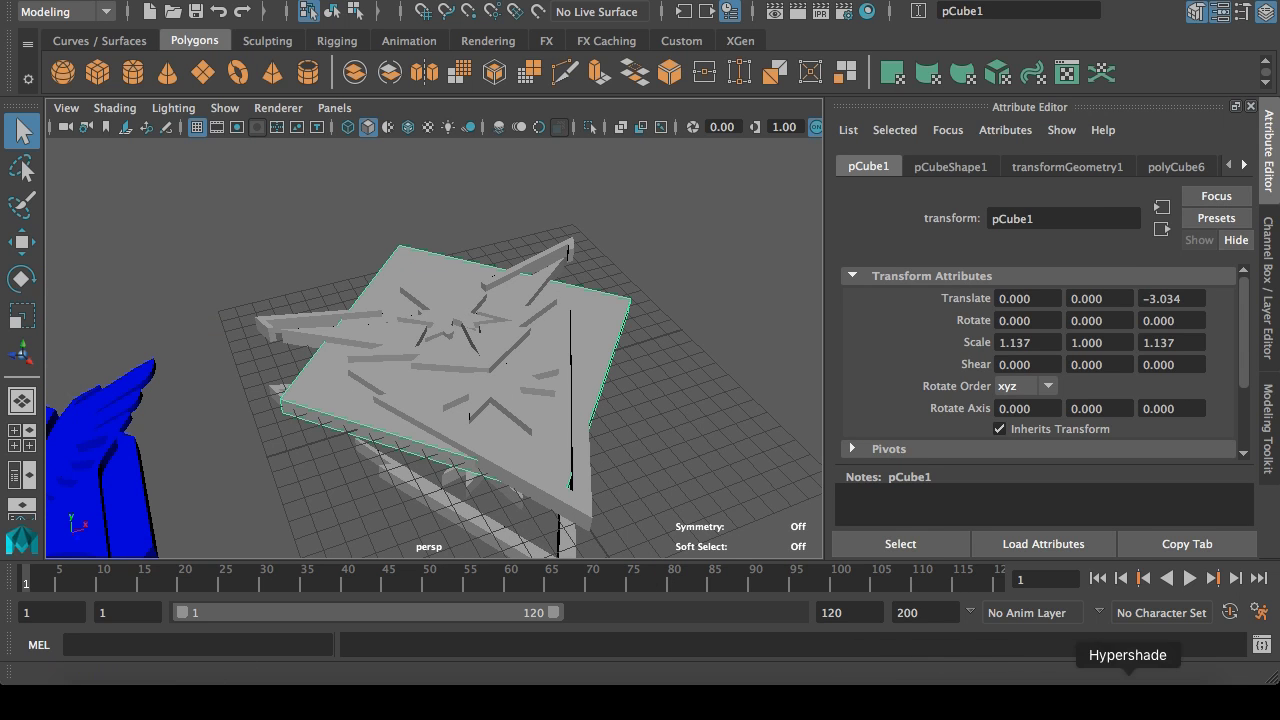
click(1128, 684)
scroll(899, 540, down, 5)
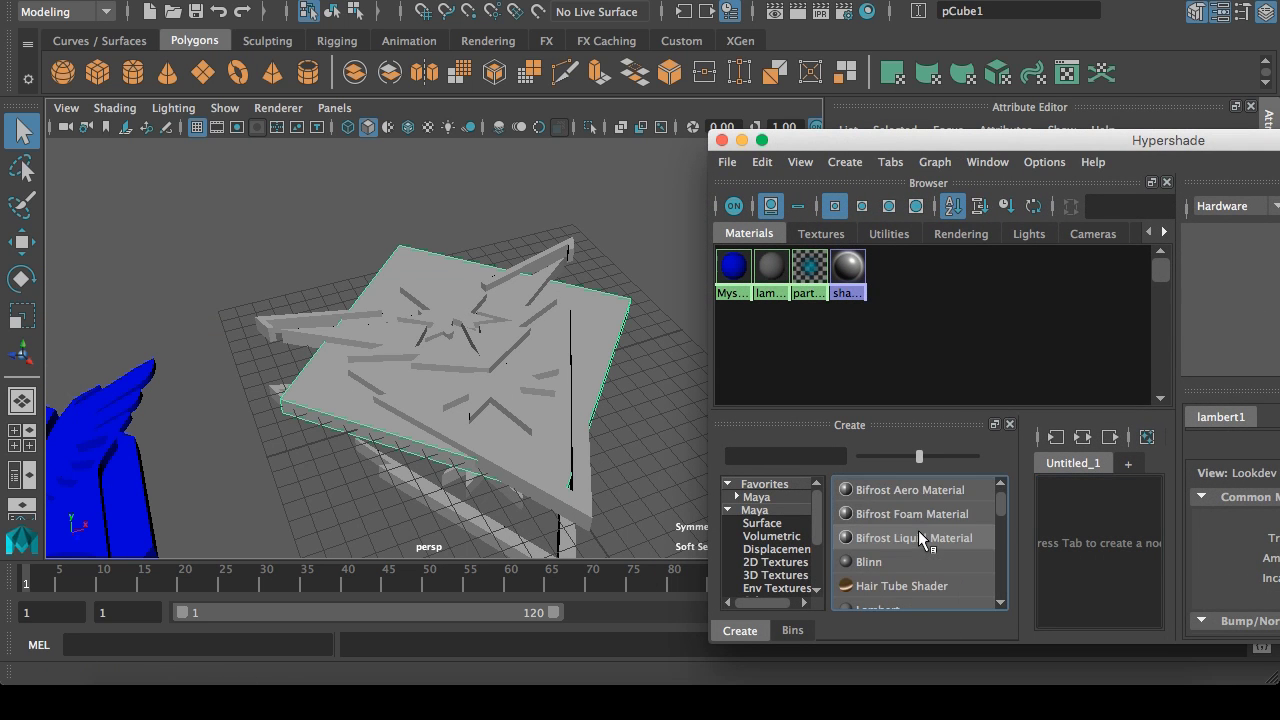
click(899, 537)
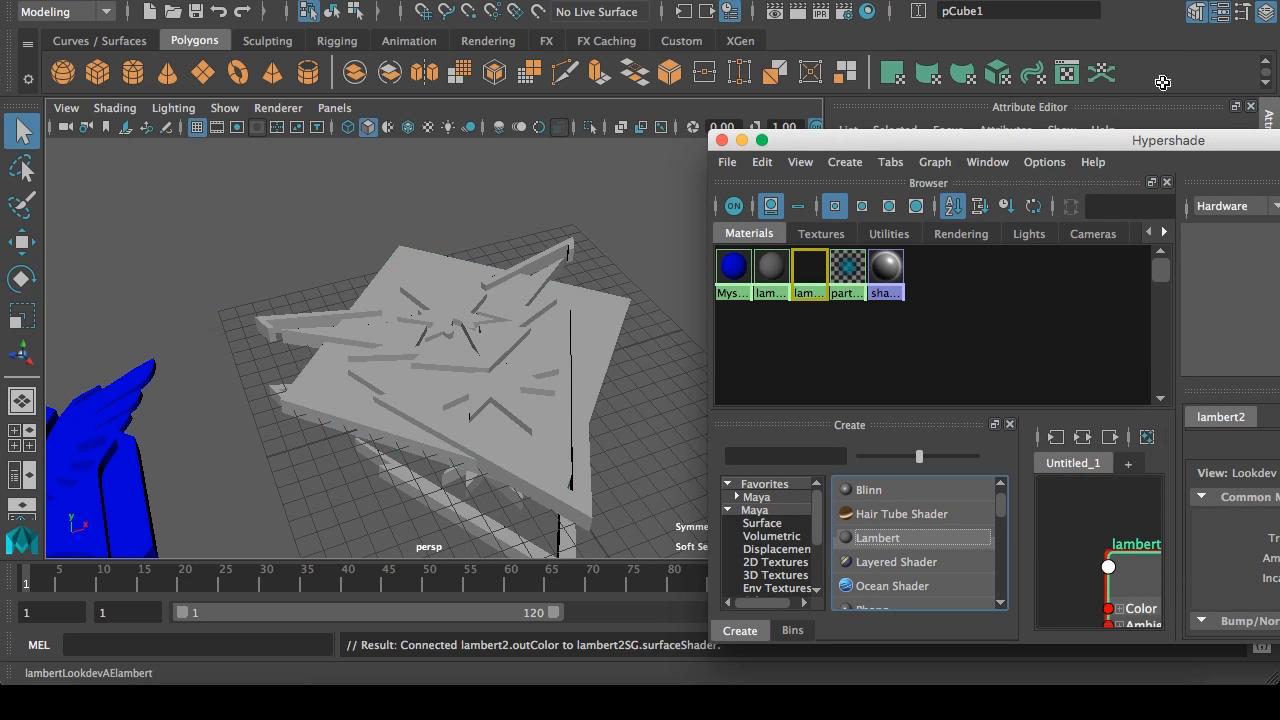
drag(1166, 140, 786, 65)
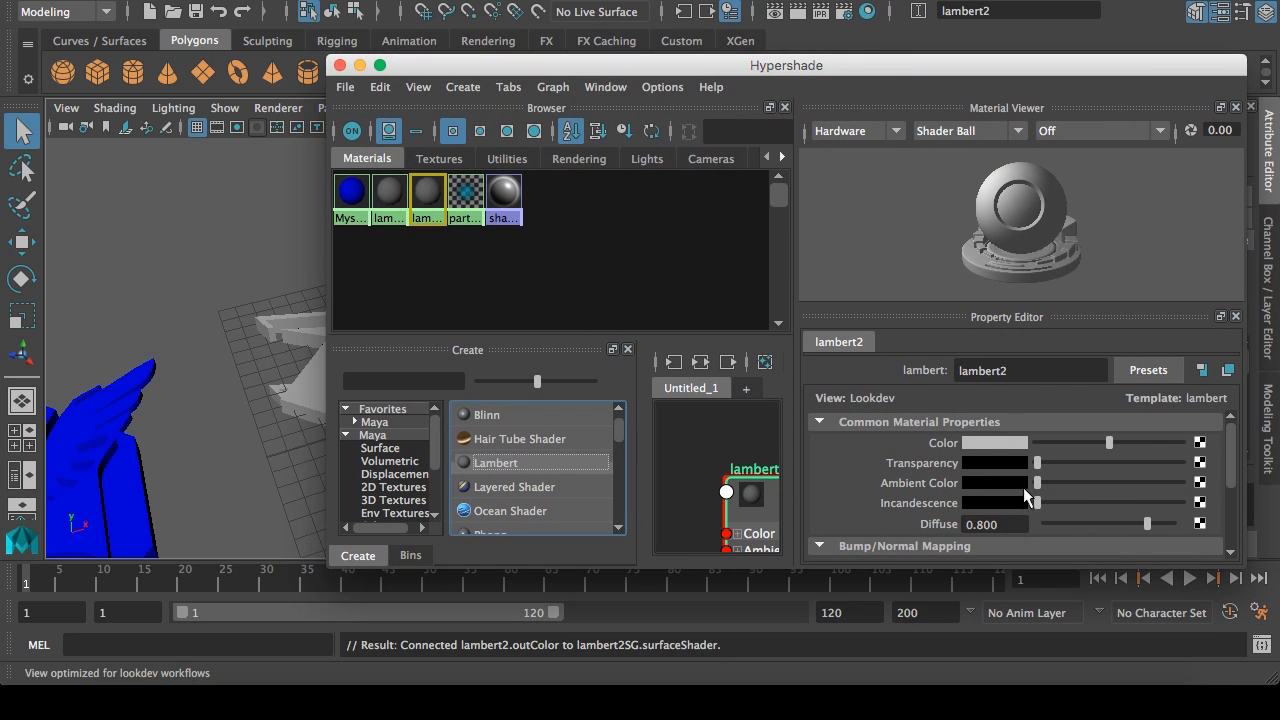
drag(1110, 437, 1037, 443)
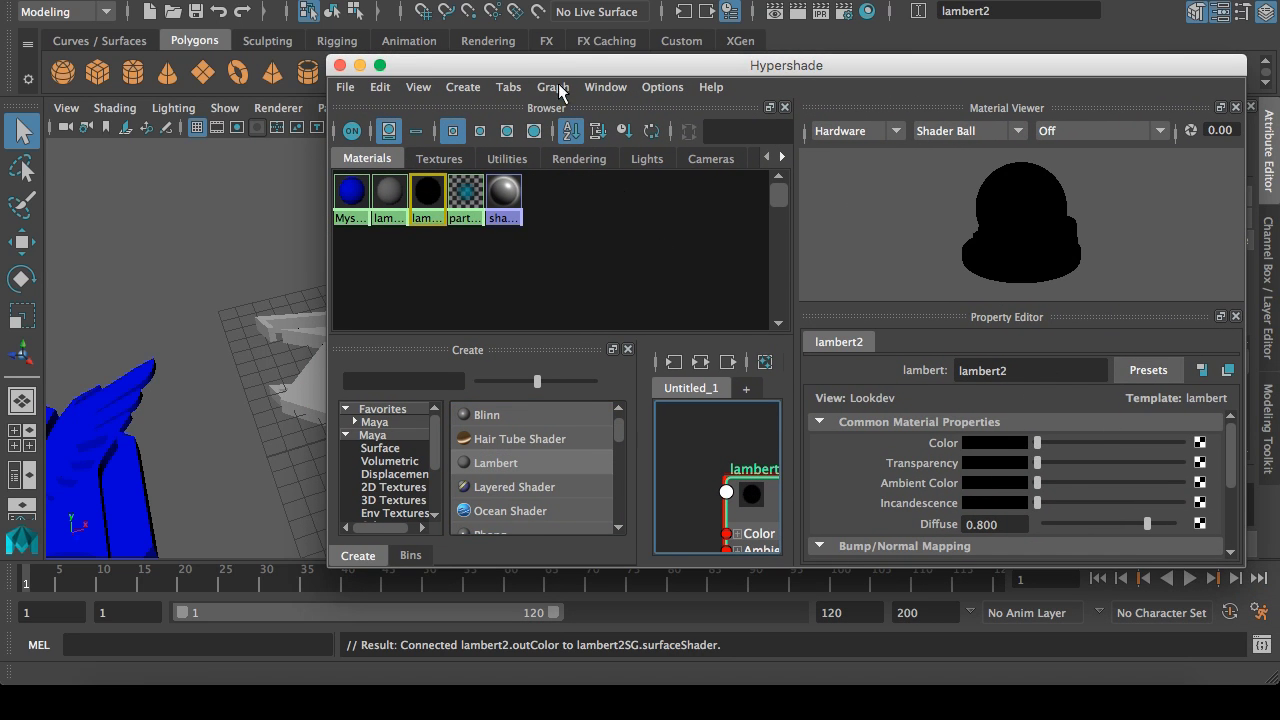
Step: Assign the black Lambert material to the square slab and put the Hypershade away
drag(513, 72, 722, 89)
click(338, 404)
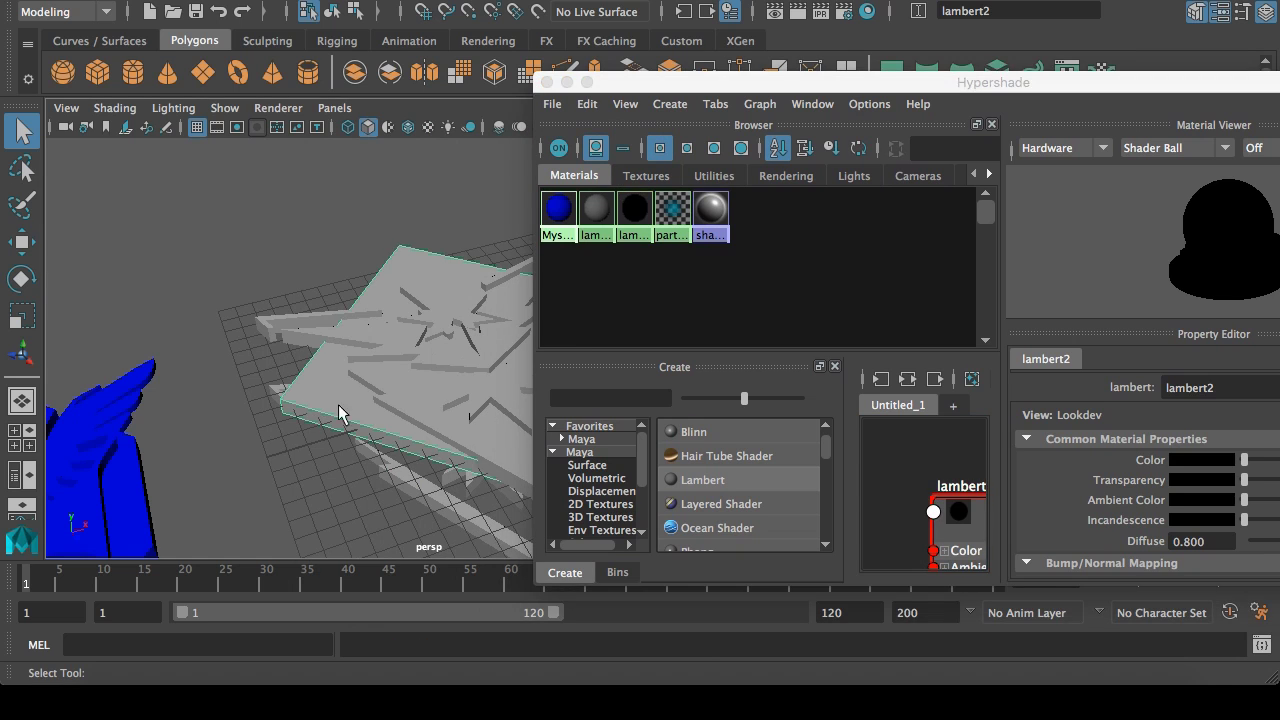
middle_drag(634, 209, 335, 394)
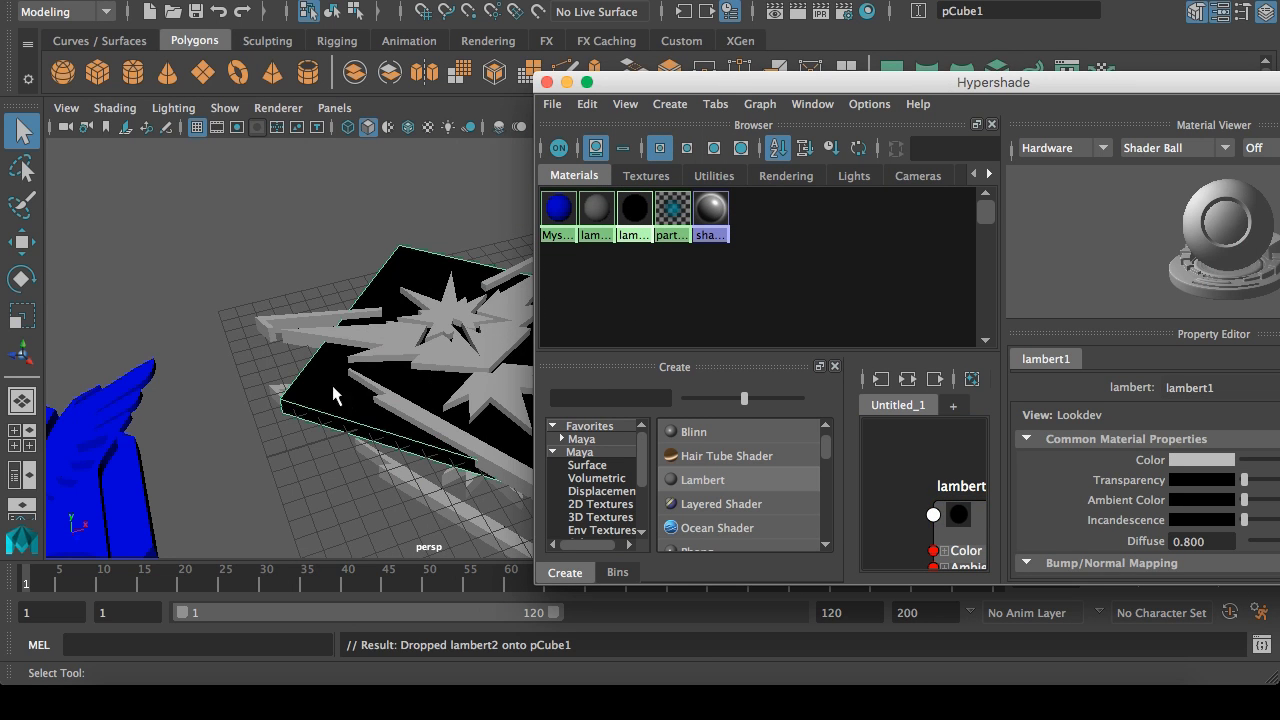
click(566, 82)
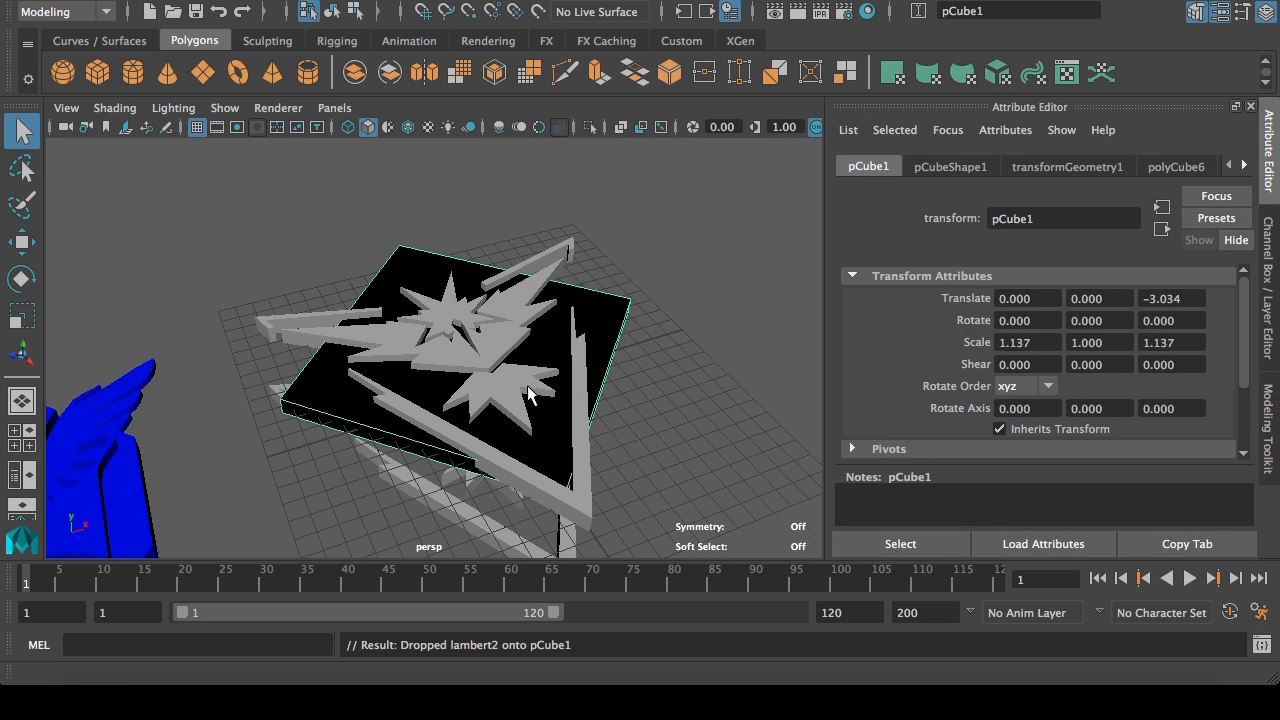
Step: Move the lower emblem copy, Instinct1, up to the slab in the front view and set its Translate Y to 0
click(448, 507)
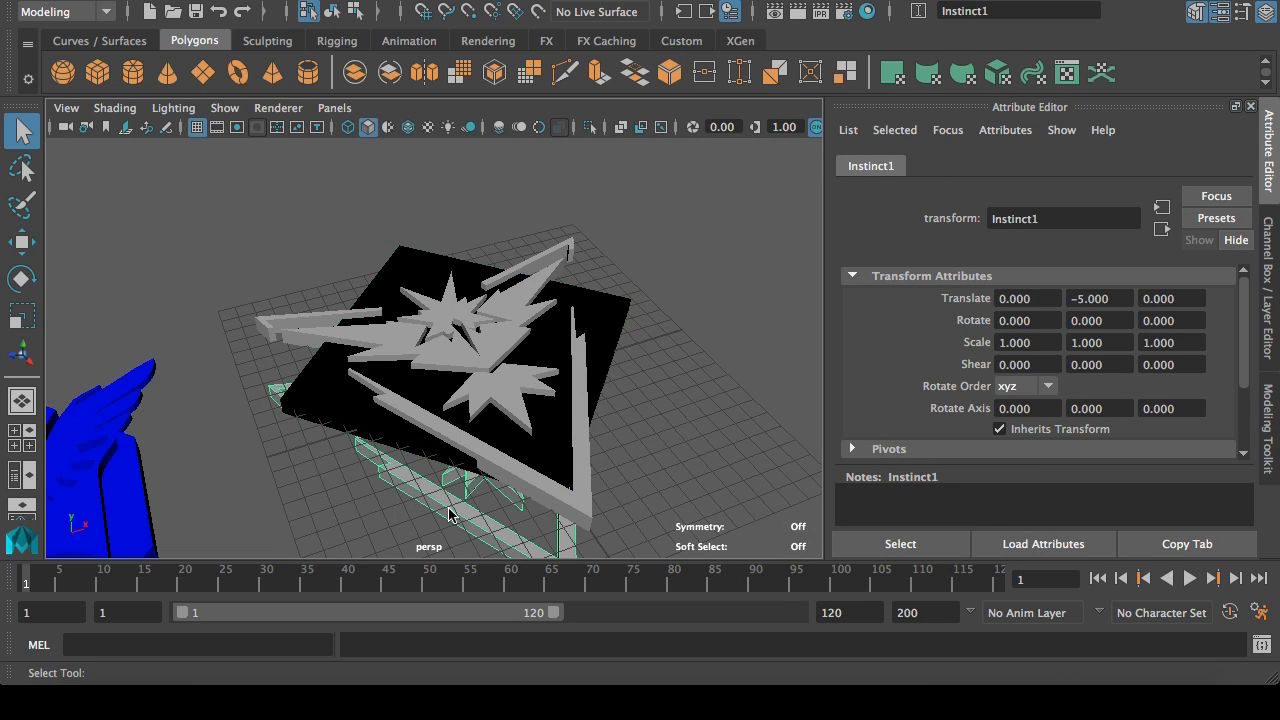
key(space)
key(space)
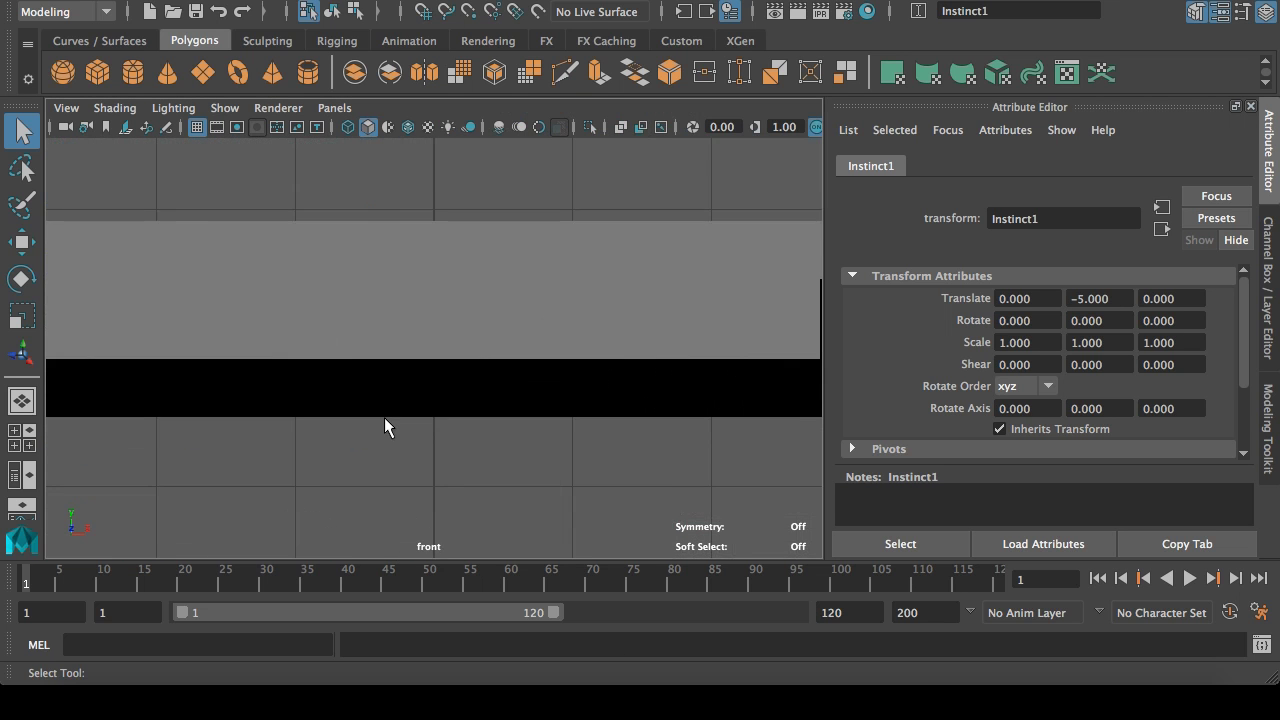
key(f)
click(22, 241)
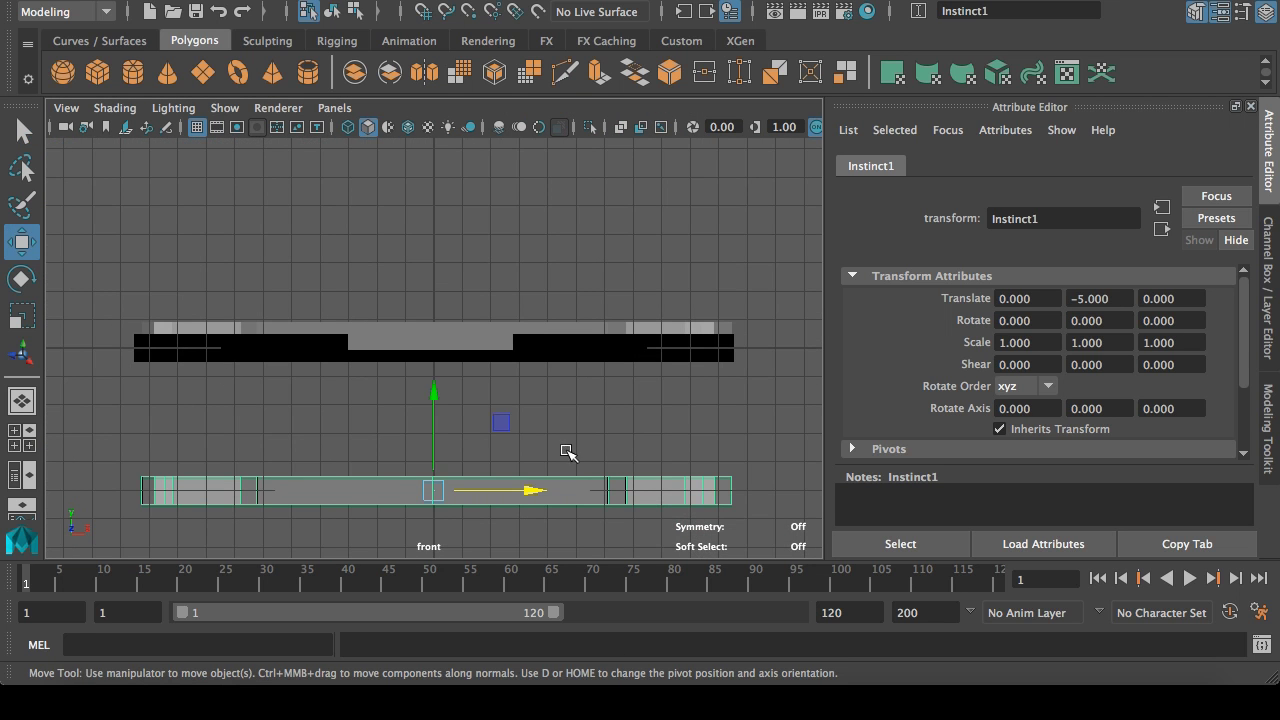
scroll(544, 462, up, 4)
drag(438, 525, 460, 253)
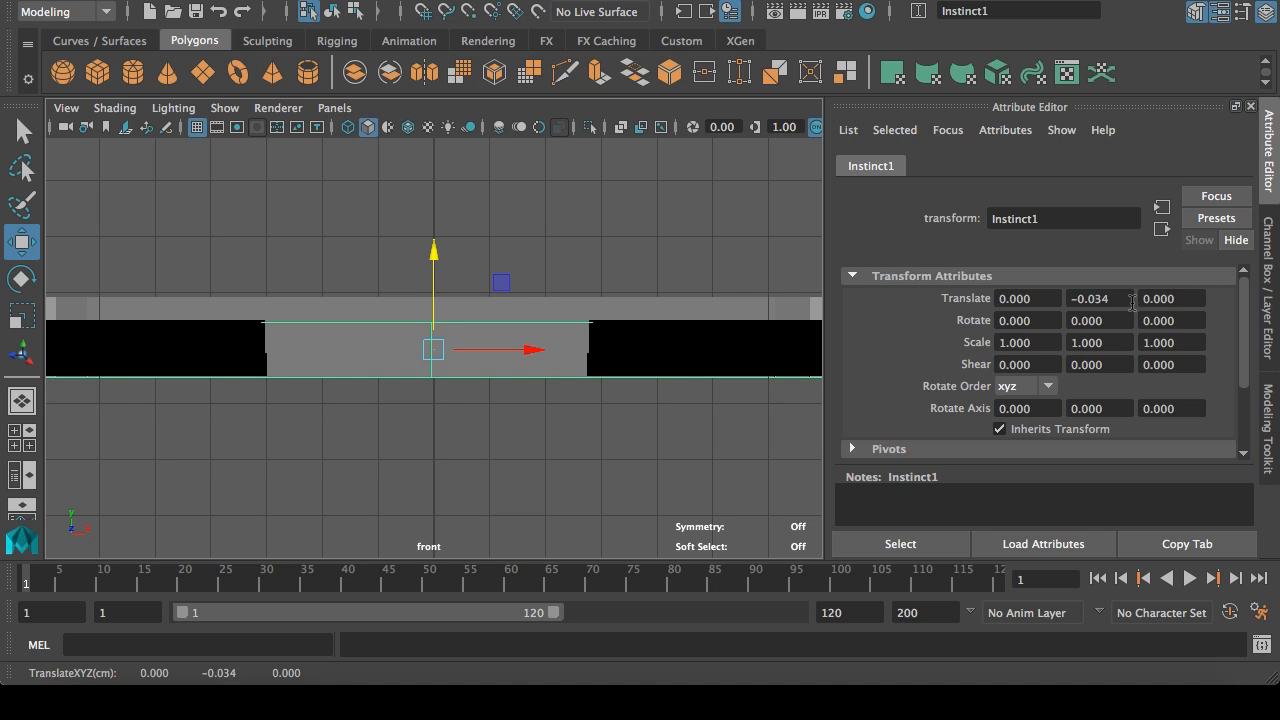
key(Return)
scroll(634, 428, up, 3)
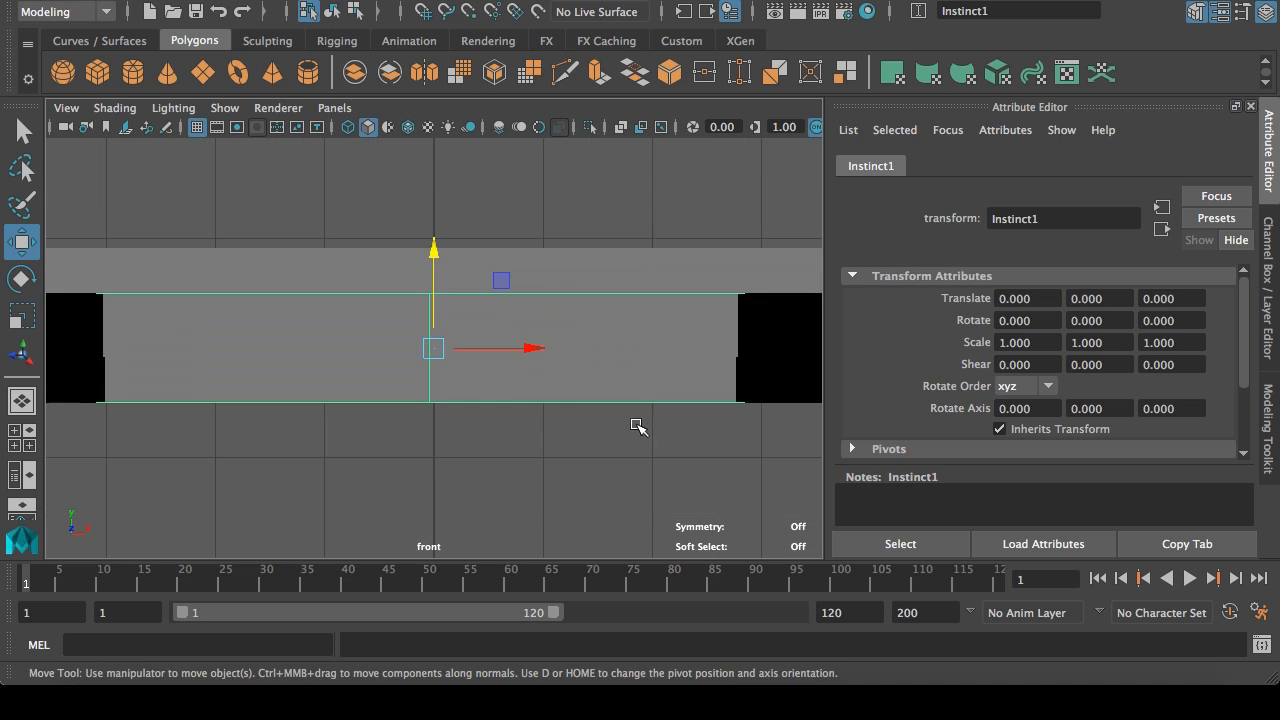
Step: Flatten the emblem copy to about 0.353 in Y scale and lower it to about -0.266 near the slab's underside
alt+middle_drag(563, 414, 568, 463)
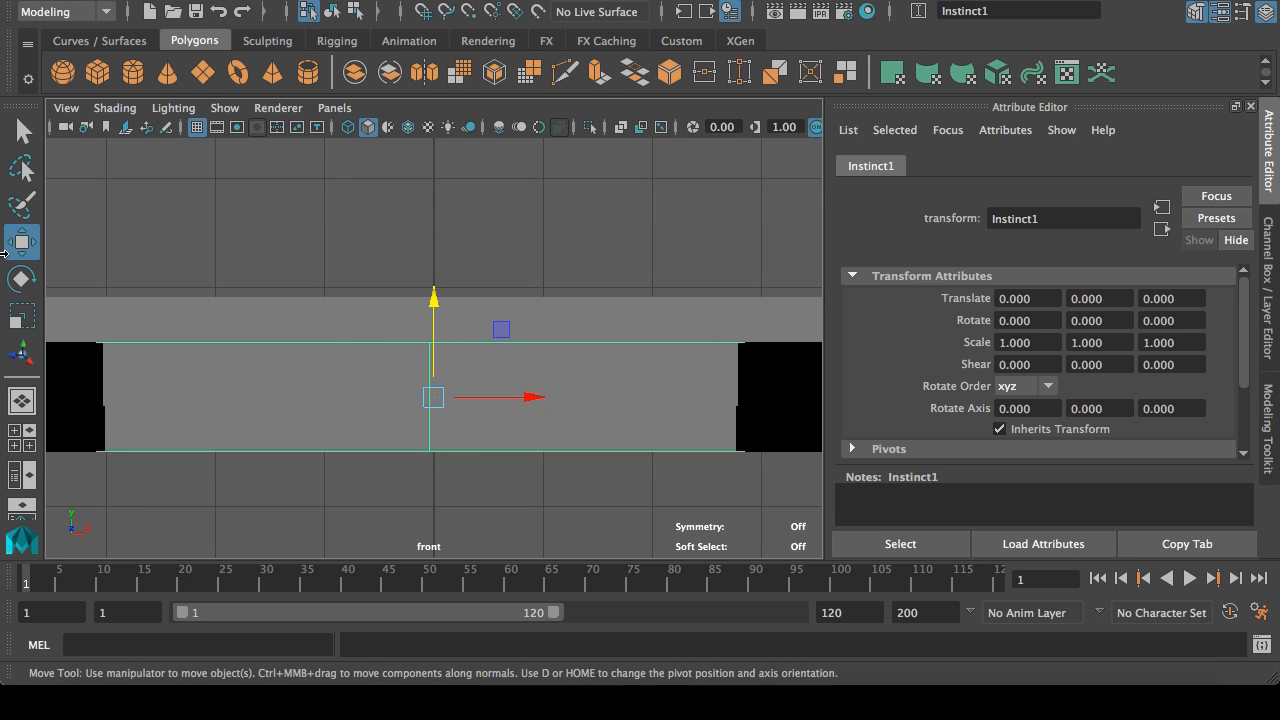
key(r)
drag(434, 309, 436, 351)
click(22, 242)
click(22, 315)
click(22, 242)
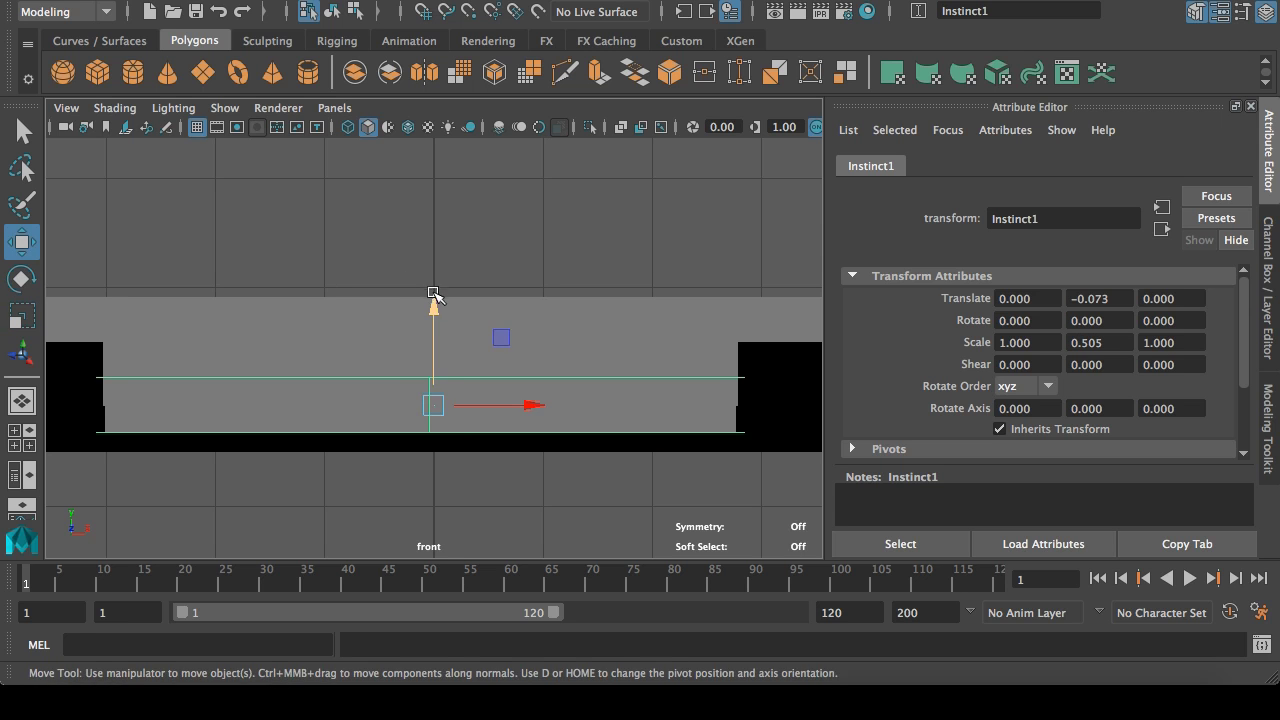
drag(435, 297, 438, 332)
key(r)
click(22, 242)
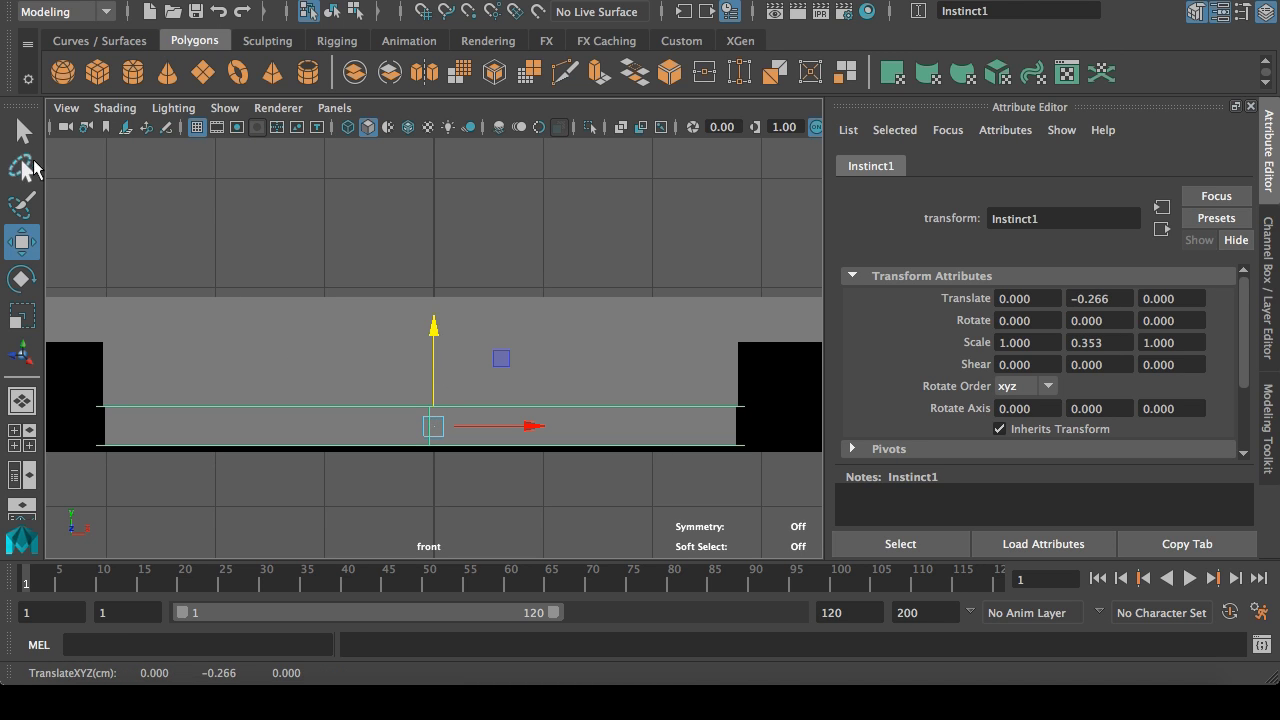
Step: Set the flattened emblem copy's Translate Y to -1, just below the slab, and return to the perspective view
click(22, 131)
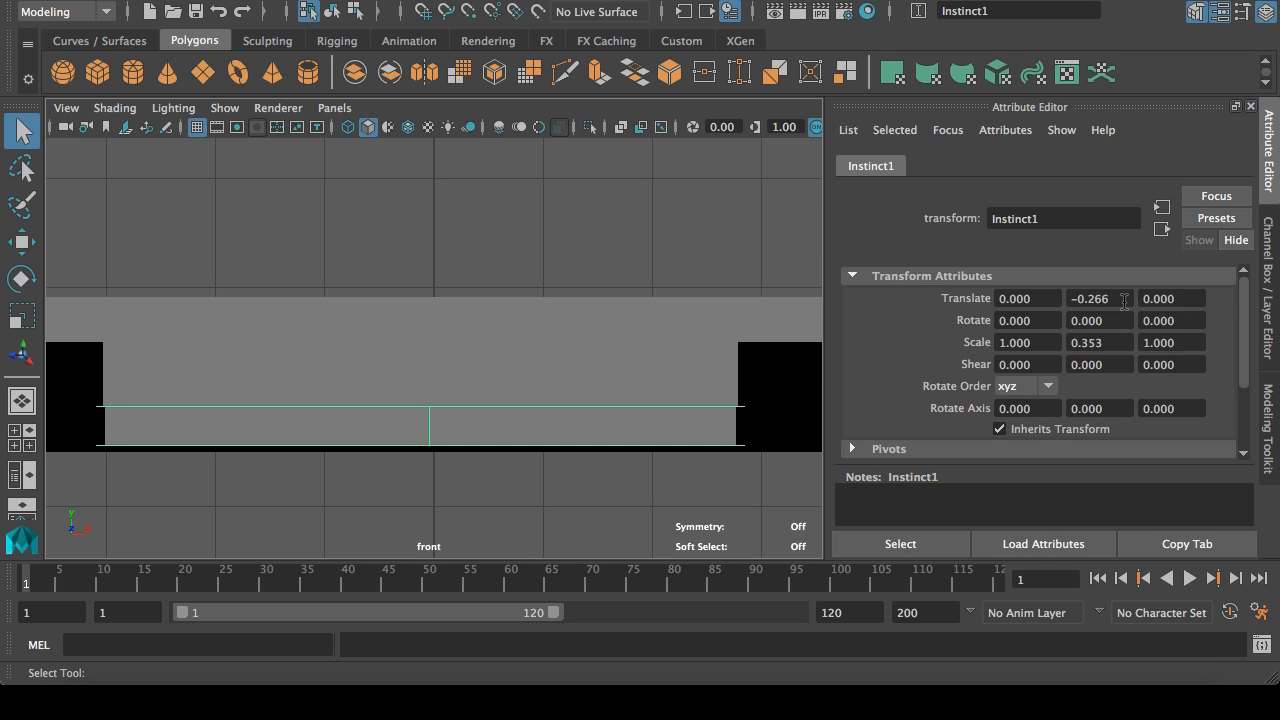
text(-2)
key(Return)
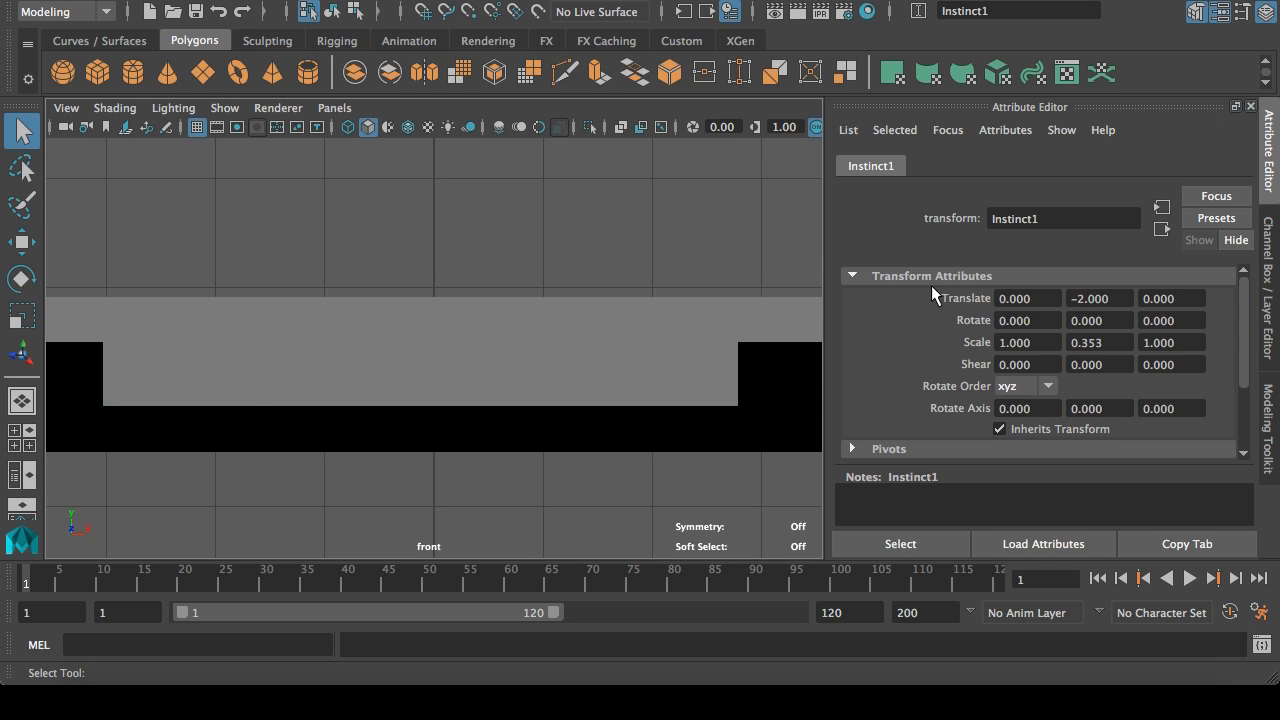
drag(1111, 300, 985, 294)
key(Return)
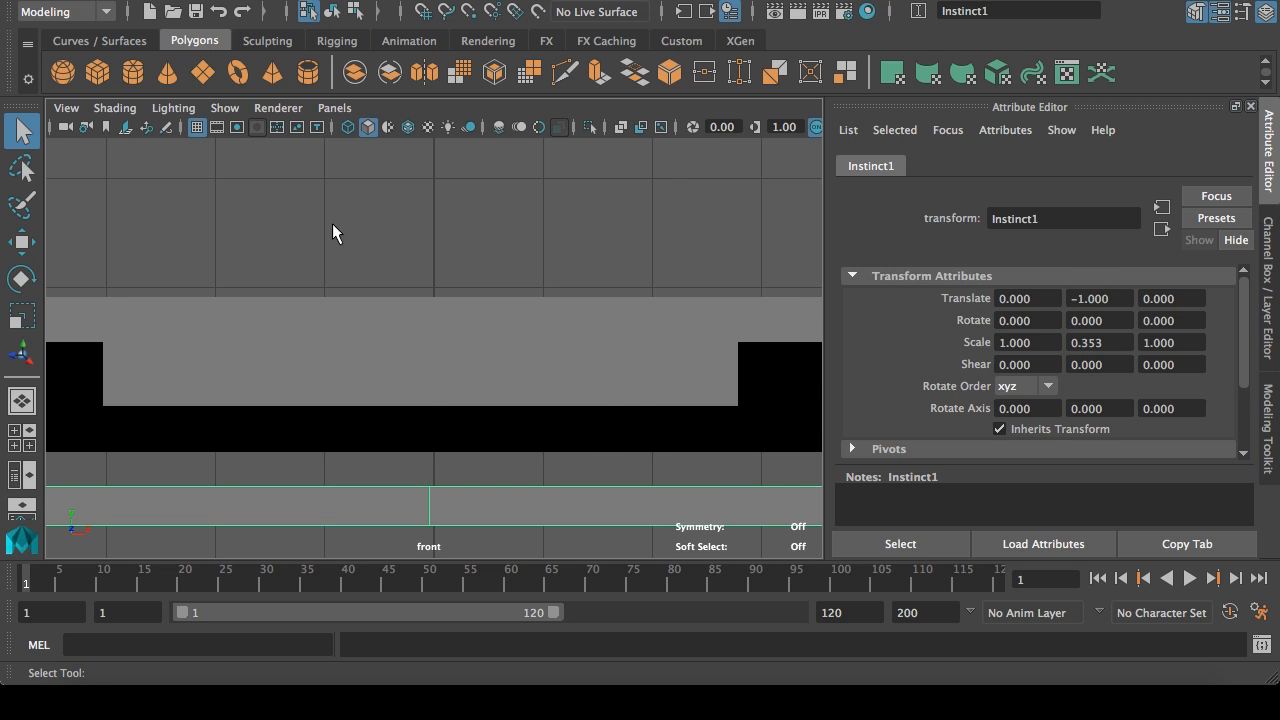
key(space)
key(space)
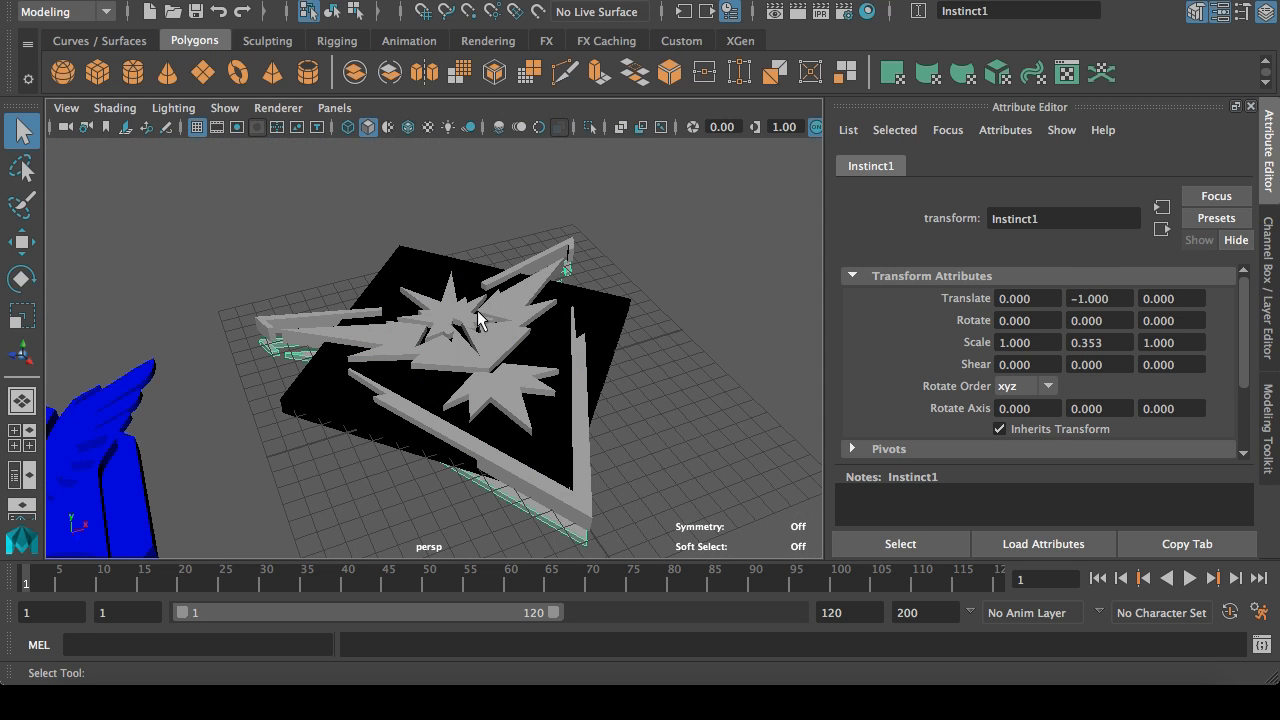
Step: Save the scene as a new incremented version
alt+drag(531, 243, 432, 372)
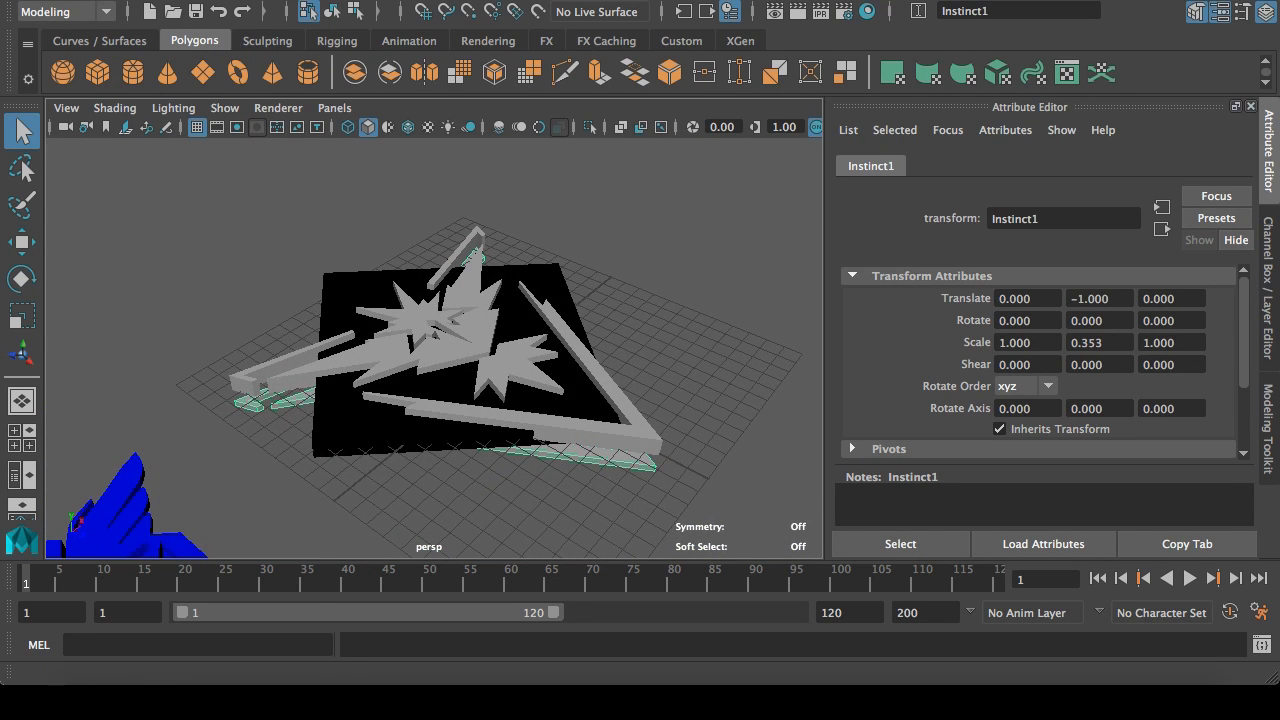
click(115, 1)
click(195, 89)
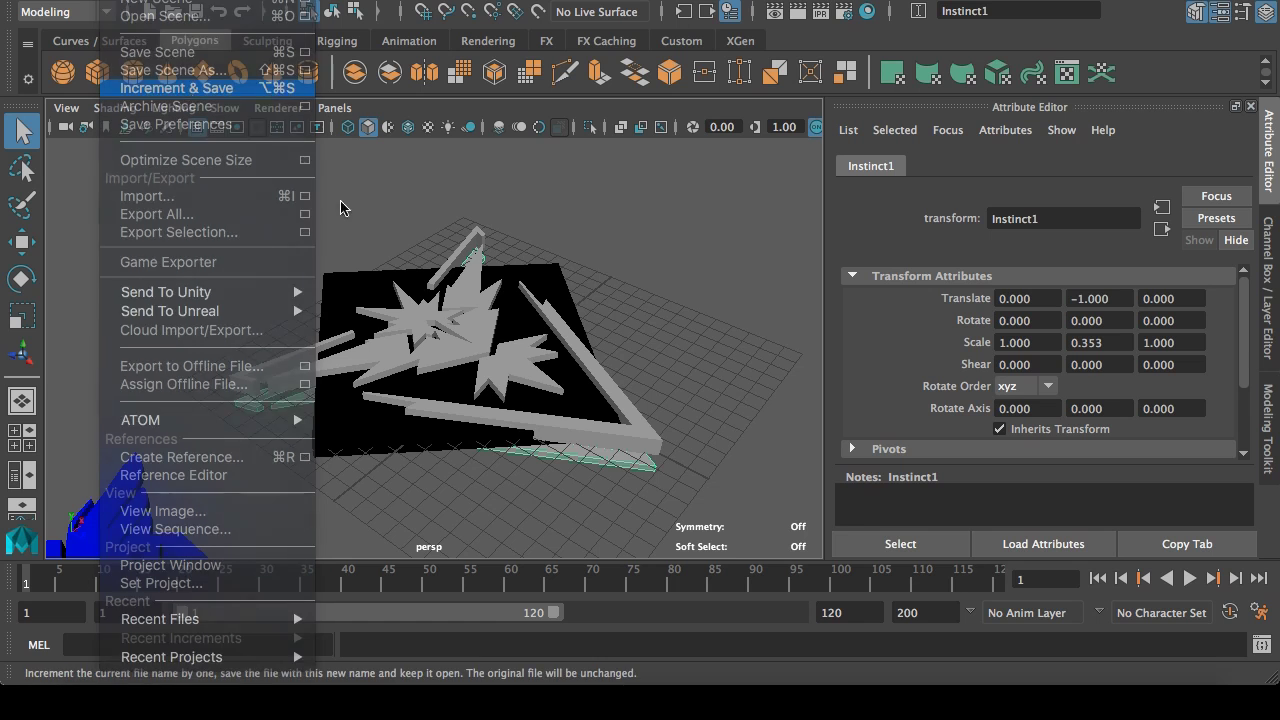
click(597, 372)
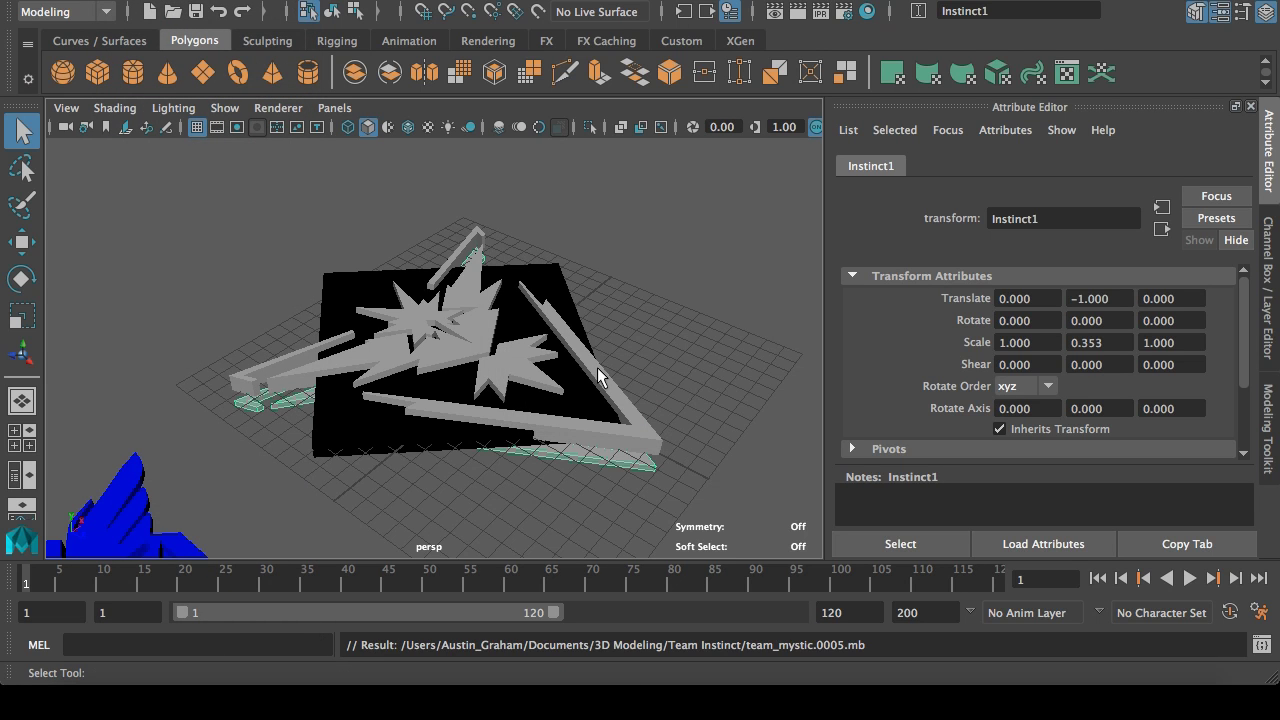
Step: Try to cut the raised emblem group out of the black slab with a Boolean Difference, and undo it
click(362, 349)
click(350, 414)
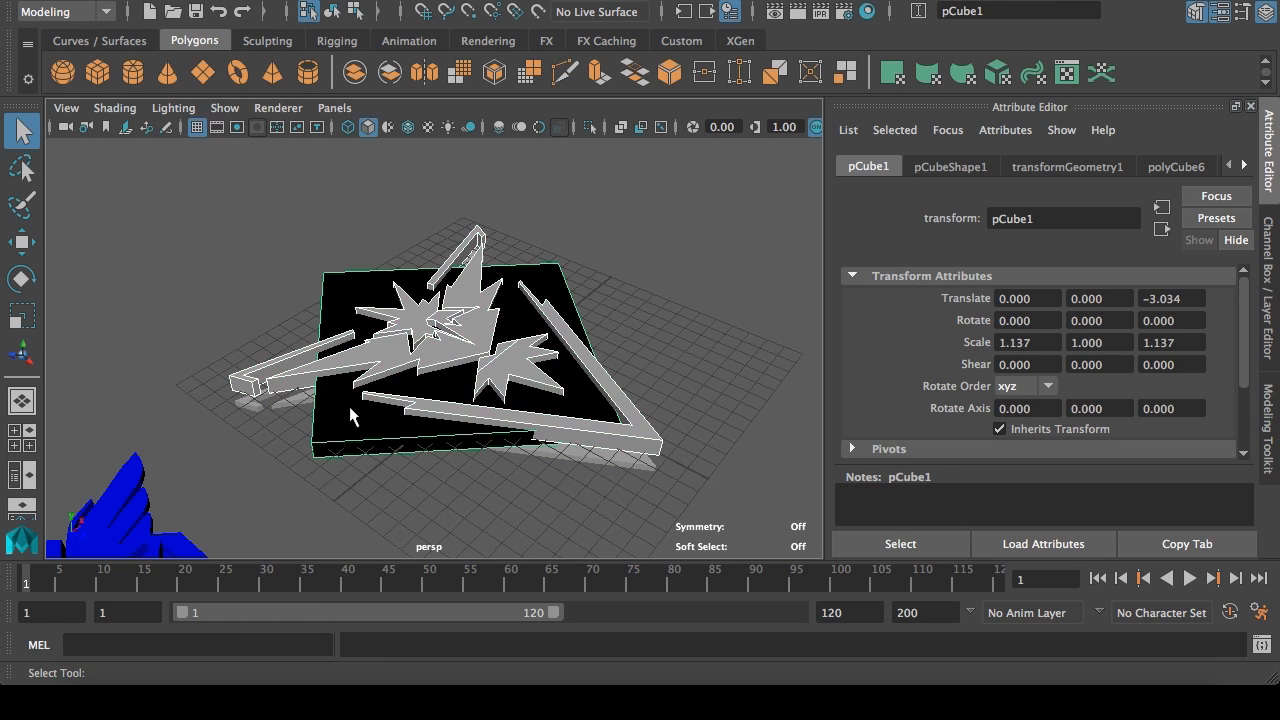
click(375, 520)
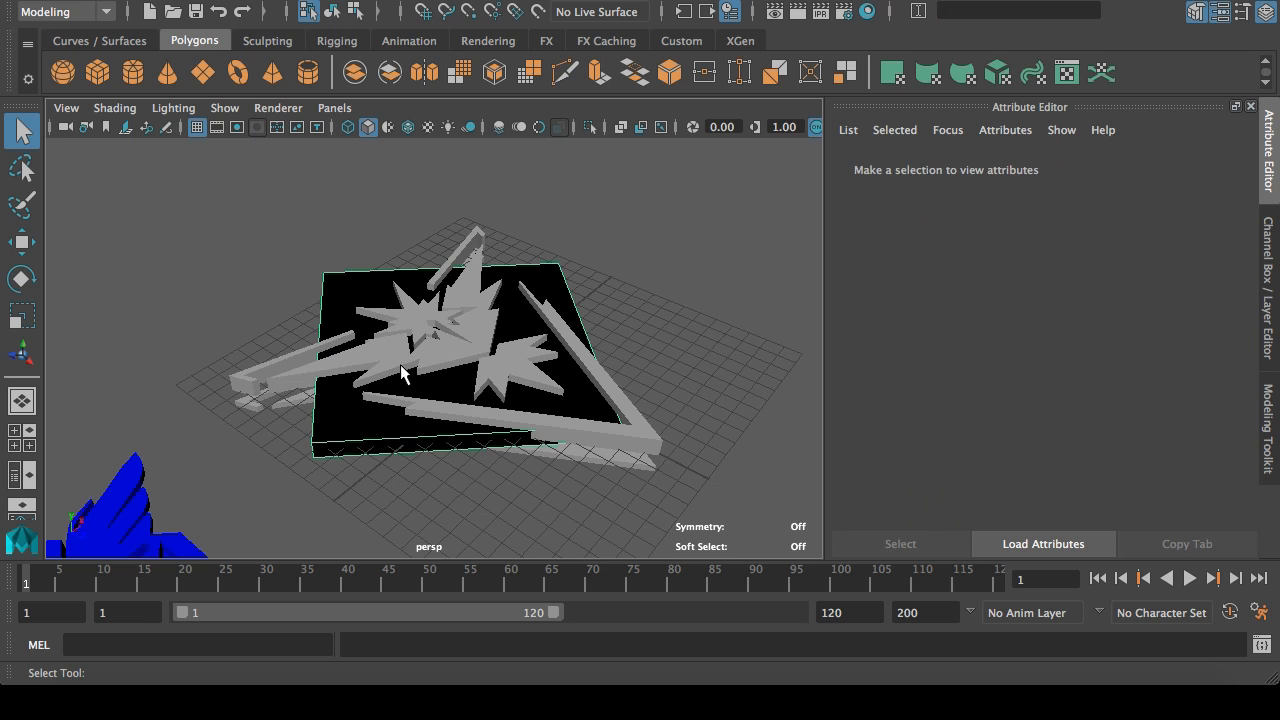
click(409, 369)
click(580, 1)
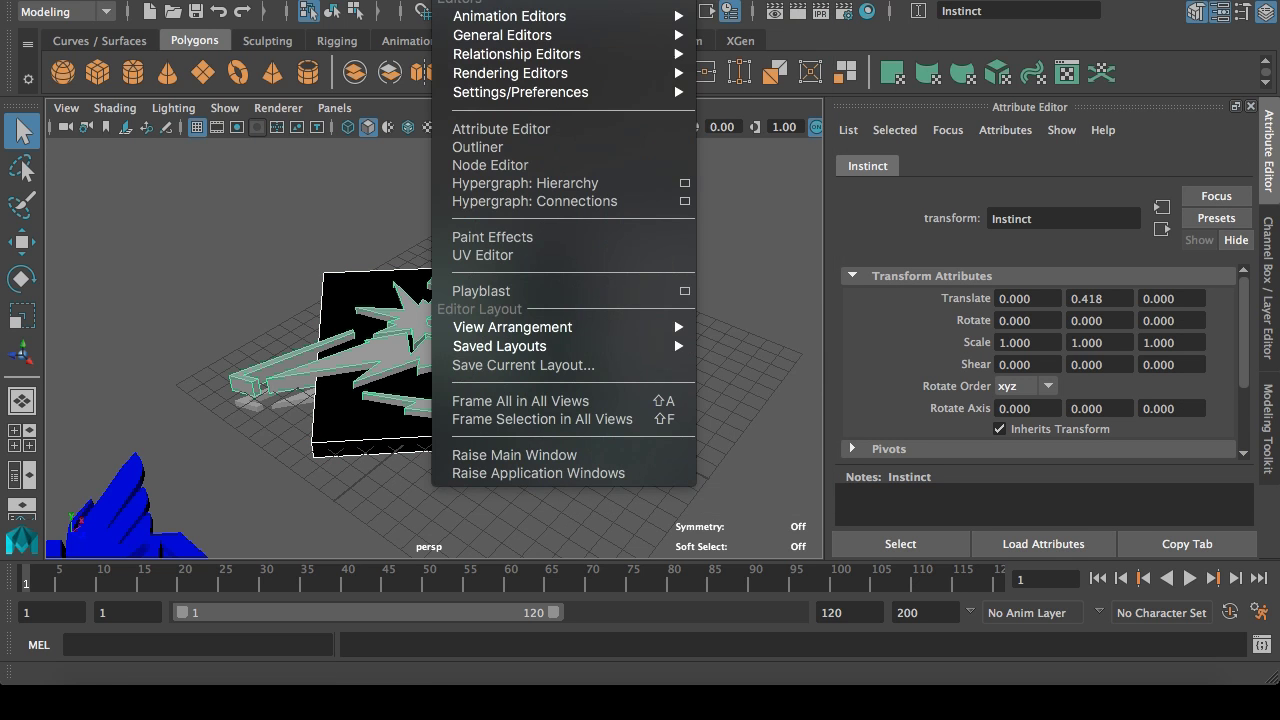
mouse_move(531, 1)
mouse_move(600, 16)
click(871, 46)
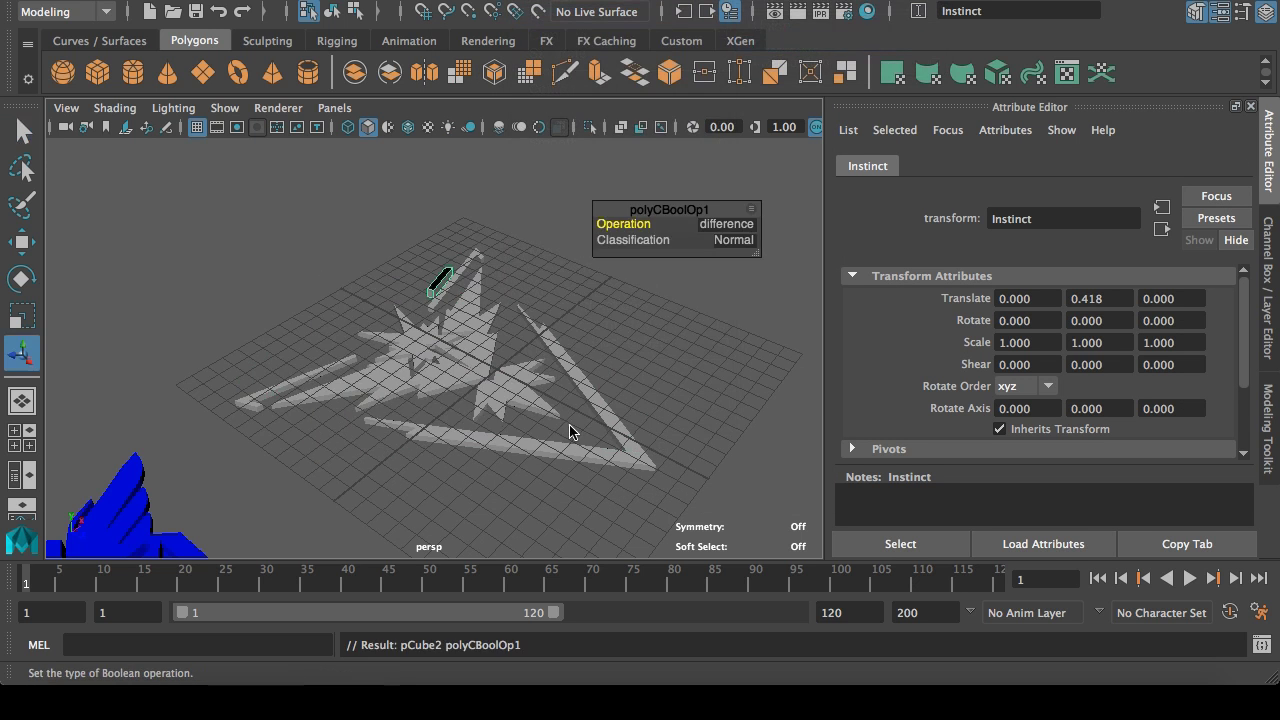
key(ctrl+z)
key(q)
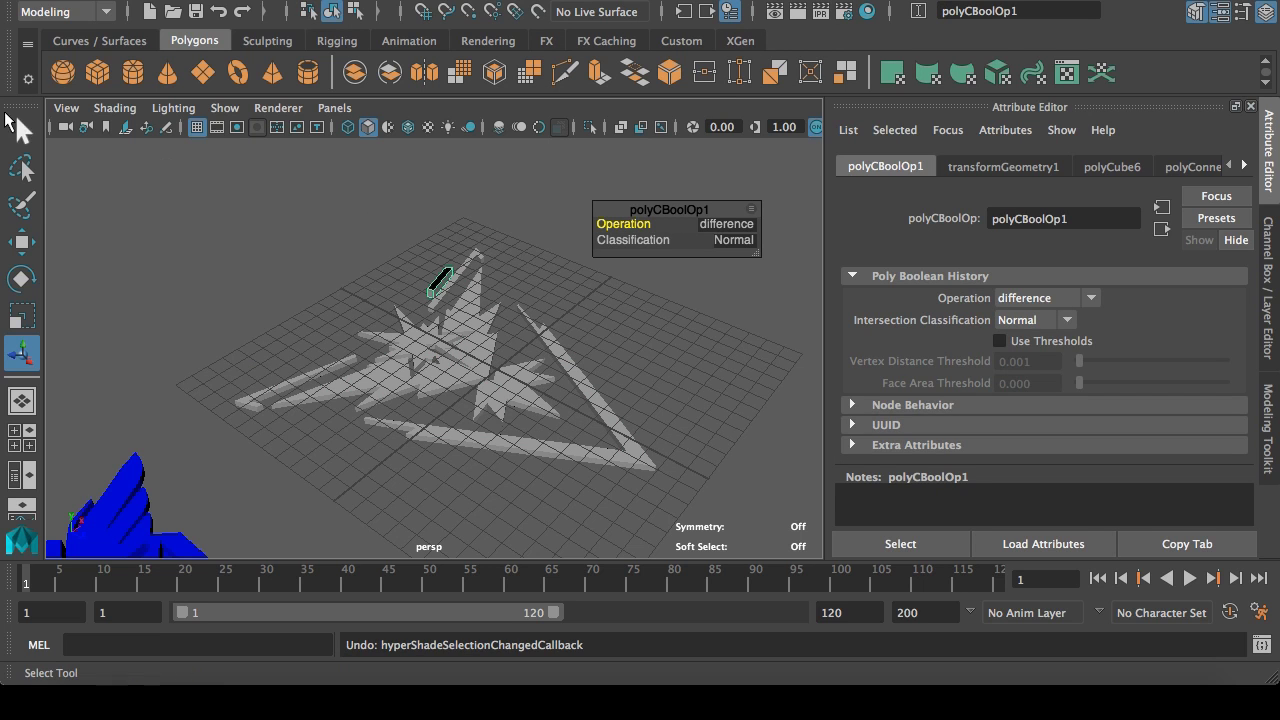
key(ctrl+z)
Step: Try the Boolean Difference with the raised emblem group selected first and the black slab second, and undo it
click(400, 495)
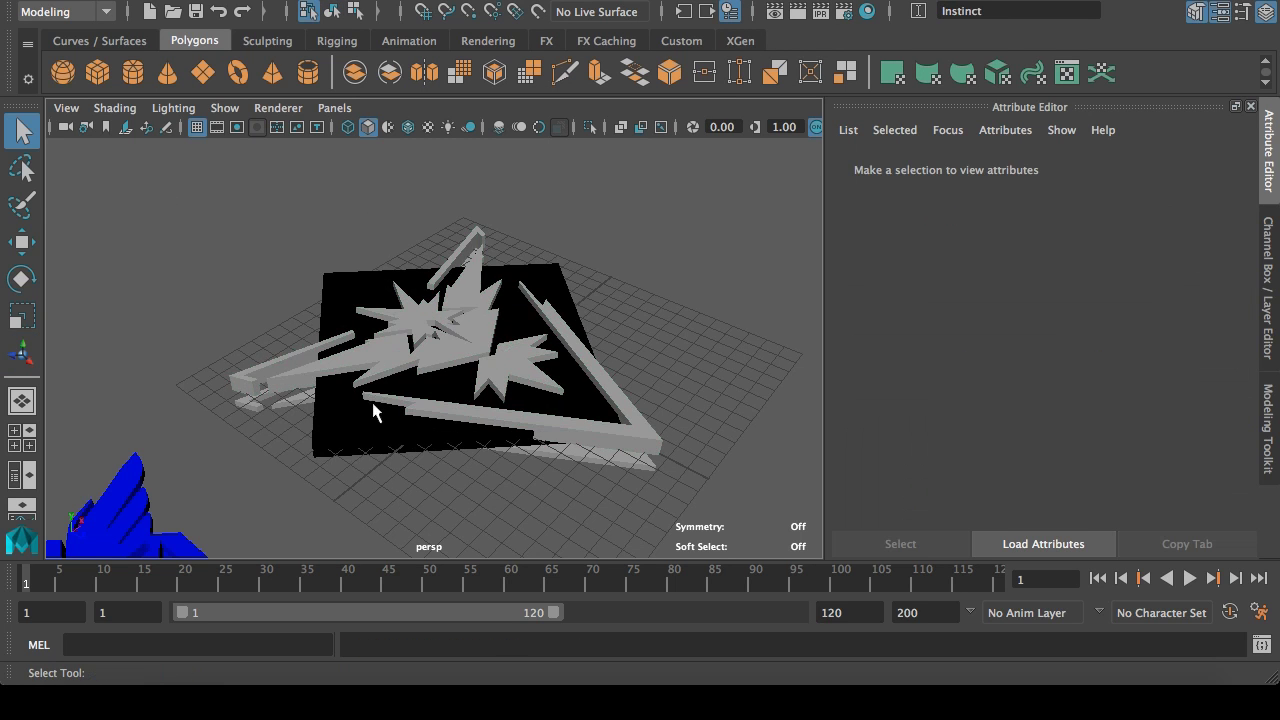
click(384, 365)
shift+click(346, 428)
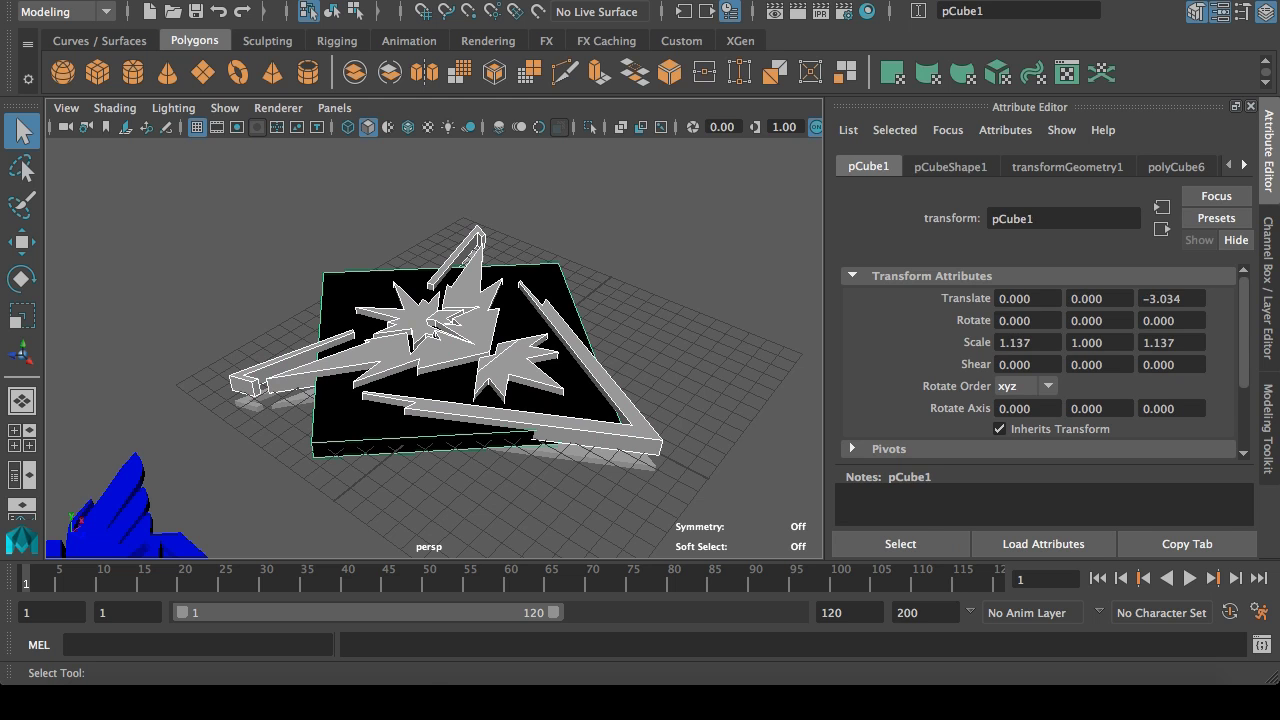
click(530, 2)
mouse_move(663, 20)
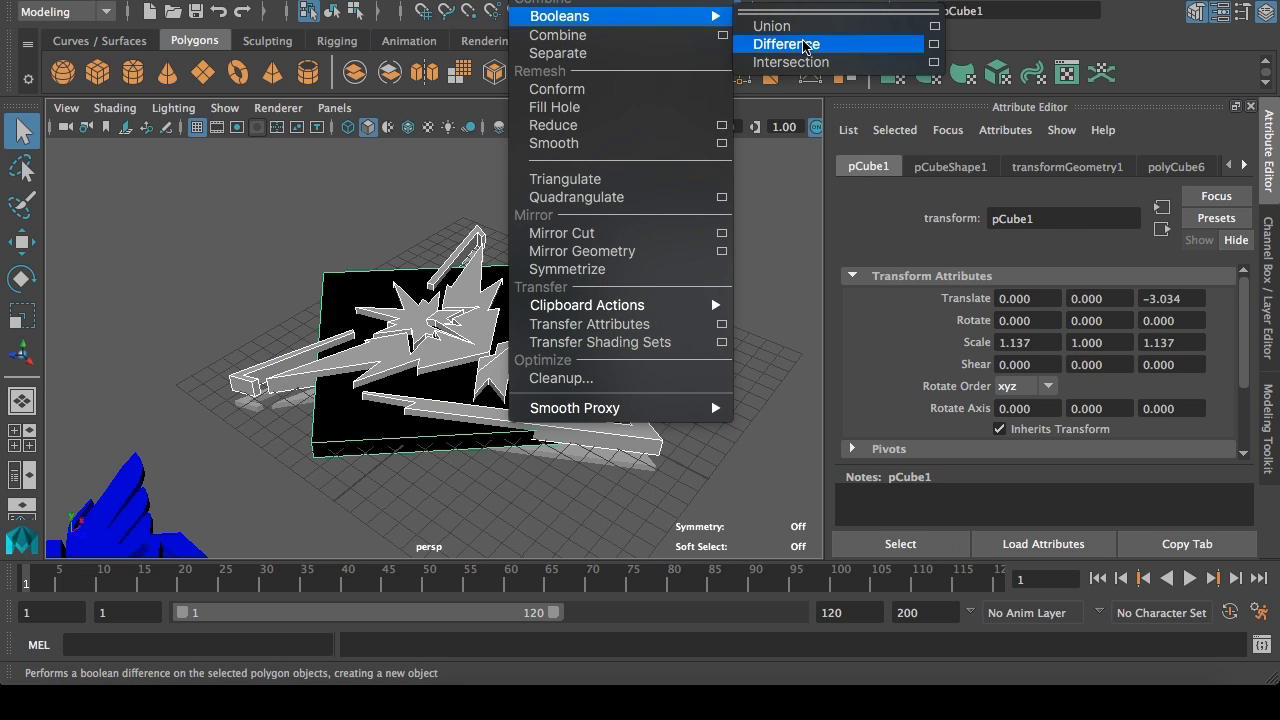
click(735, 43)
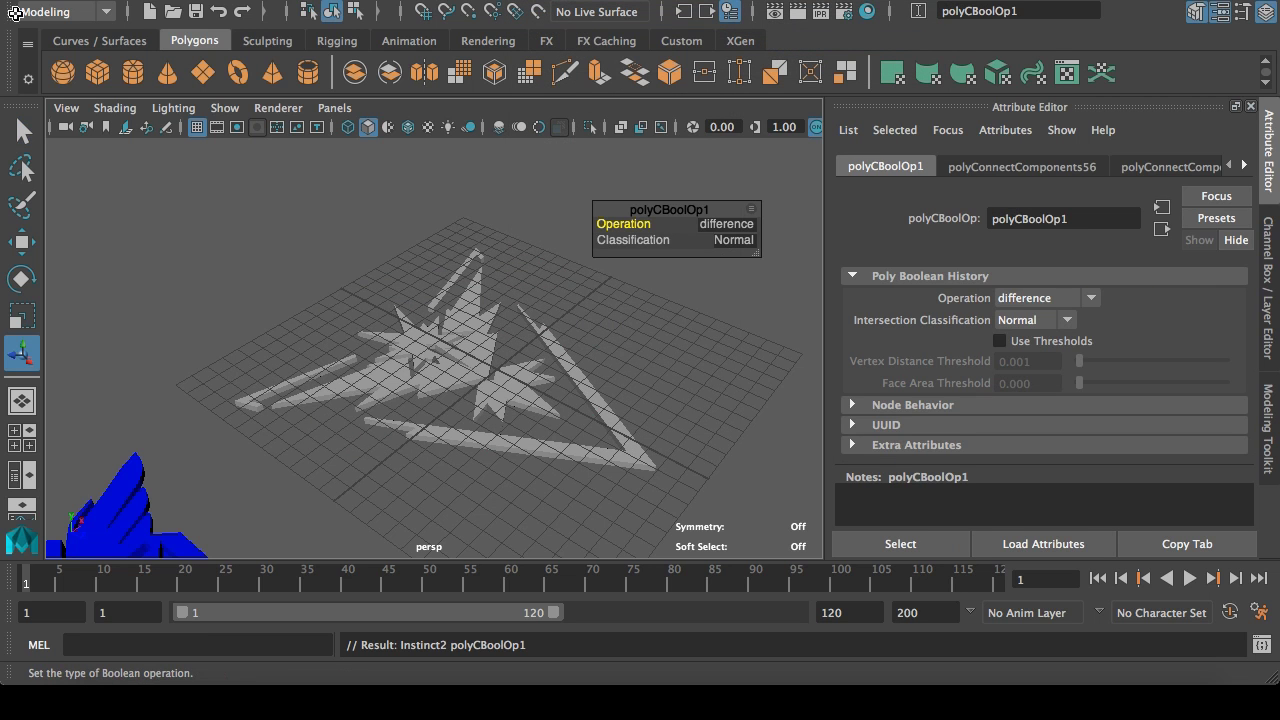
click(20, 131)
key(ctrl+z)
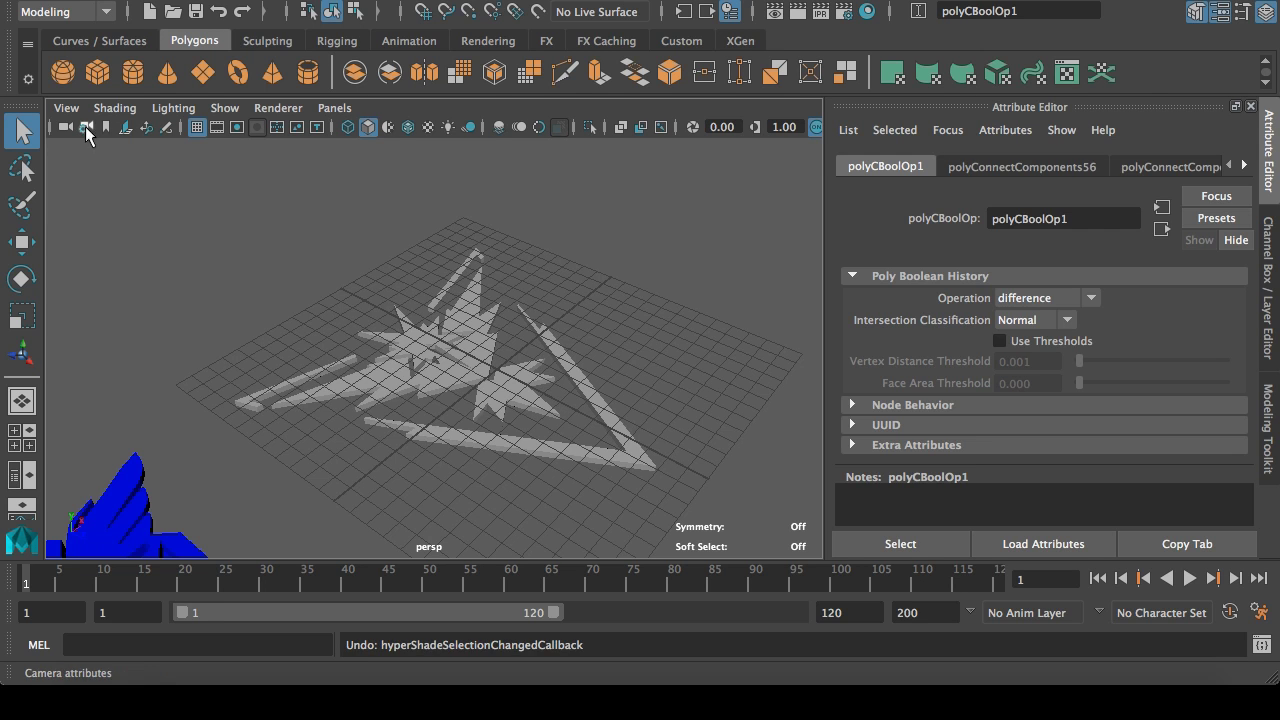
key(ctrl+z)
Step: Retry the Boolean Difference with the black slab selected first and the raised emblem group second, and undo it
click(428, 308)
click(393, 462)
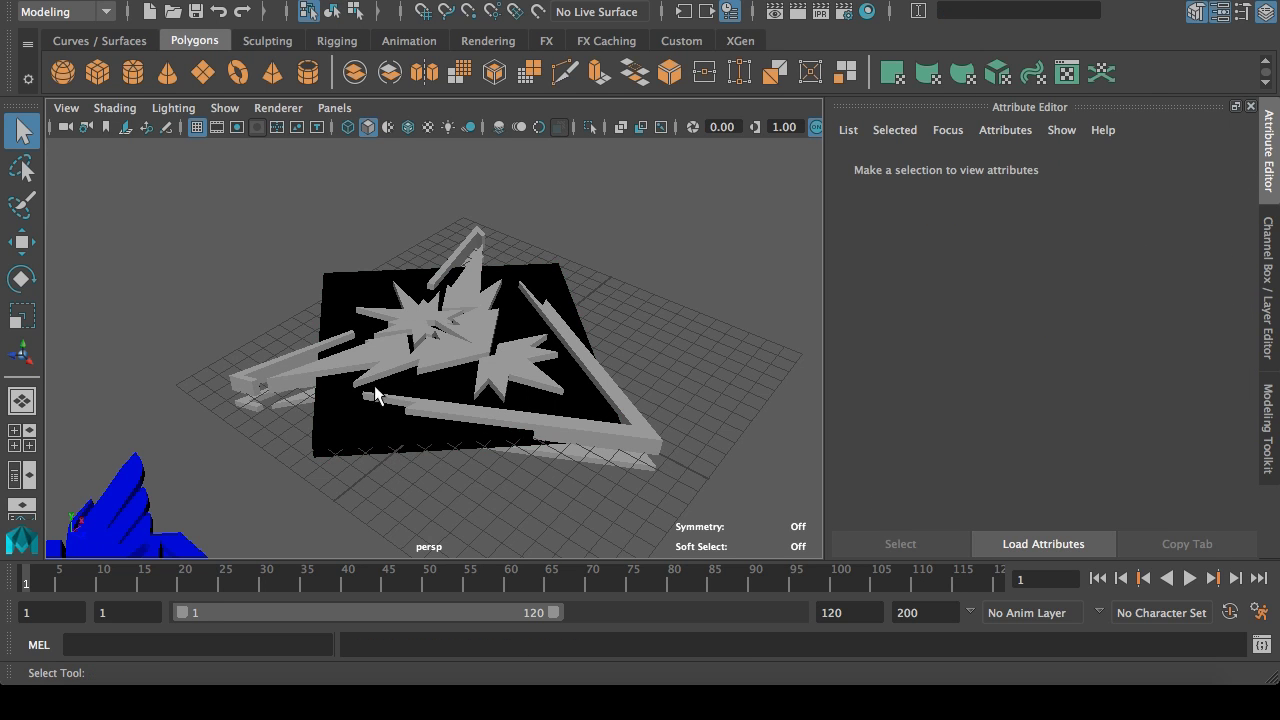
click(412, 320)
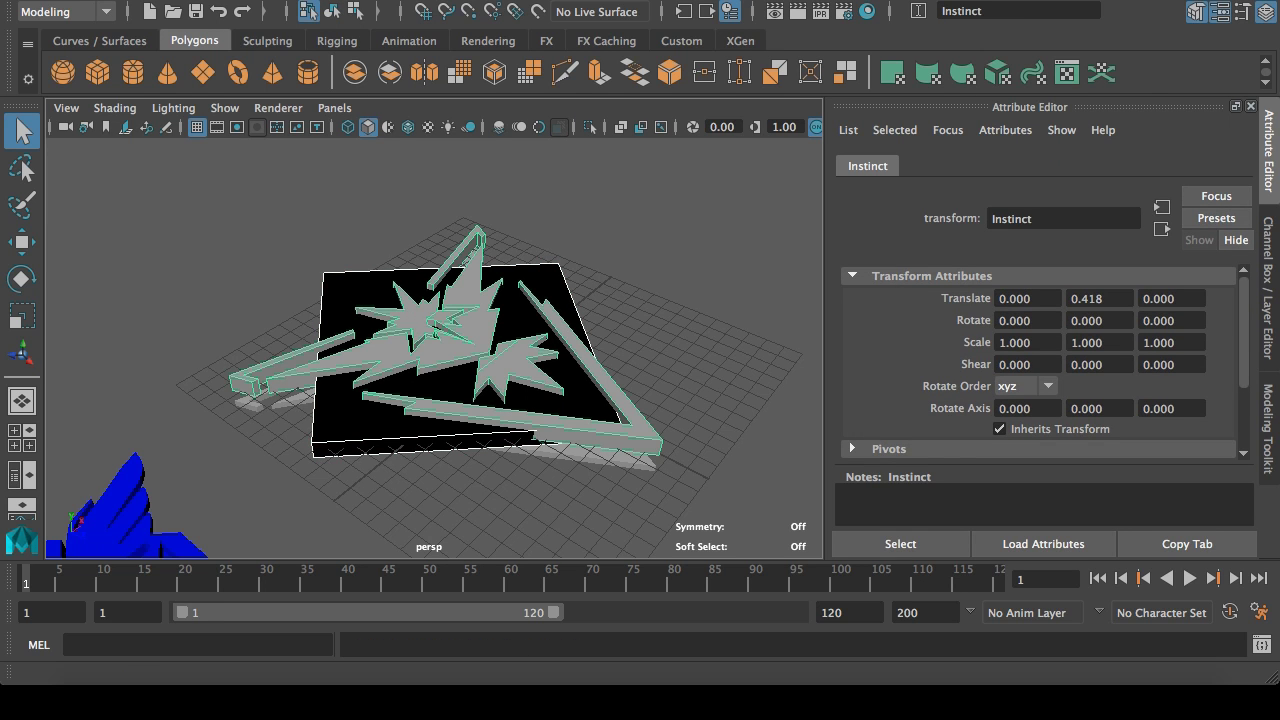
click(527, 1)
mouse_move(657, 20)
click(770, 44)
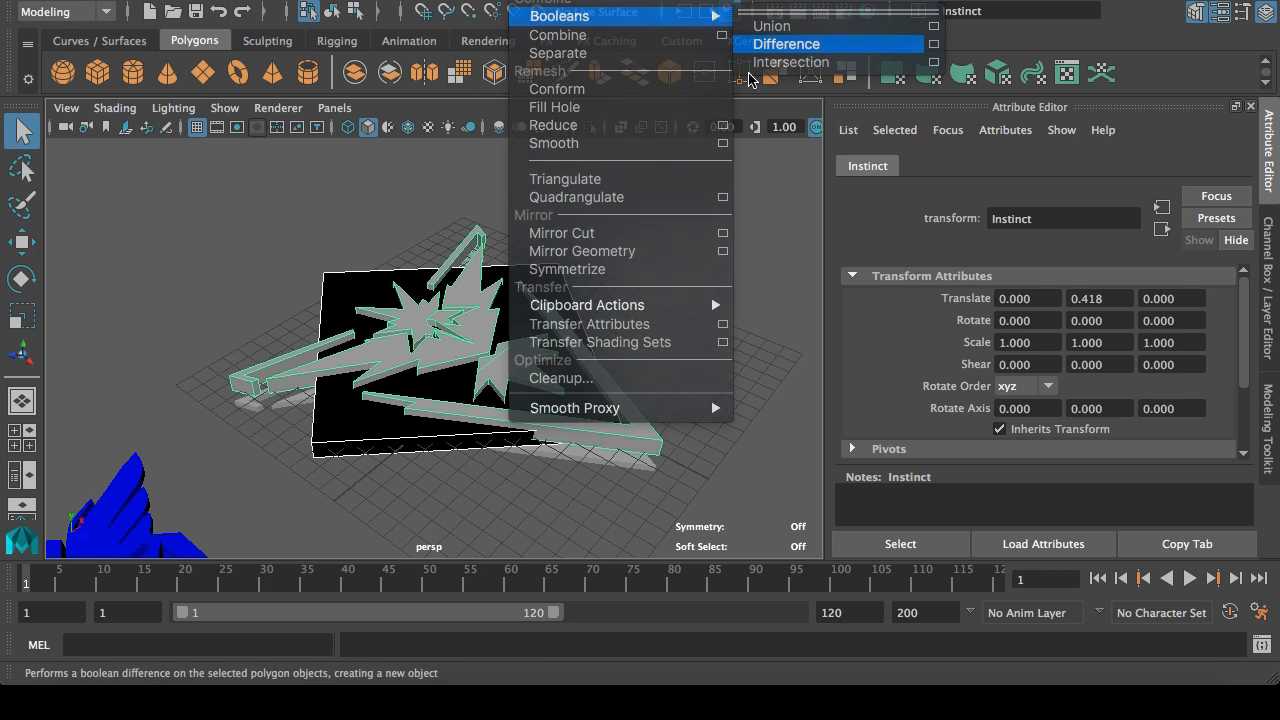
click(786, 44)
key(q)
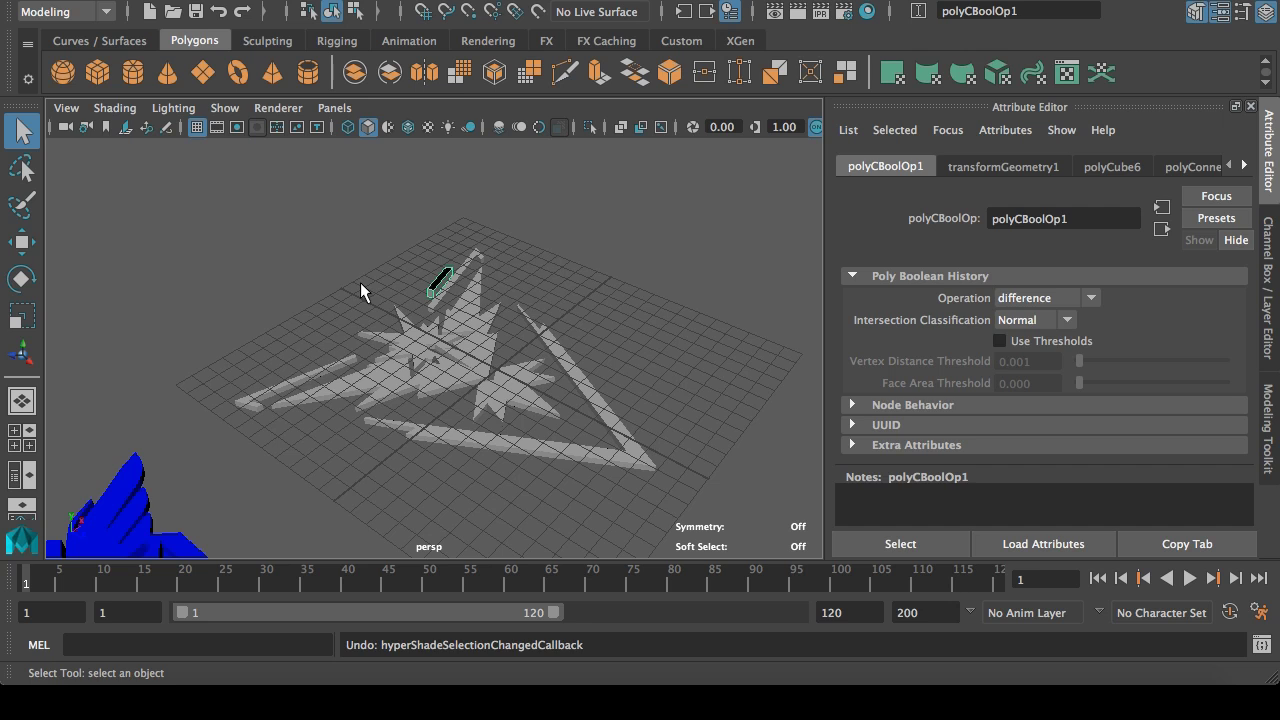
key(ctrl+z)
Step: Retry subtracting the black slab from the raised emblem group with a Boolean Difference, inspect the result and undo it
click(423, 434)
alt+drag(423, 434, 346, 455)
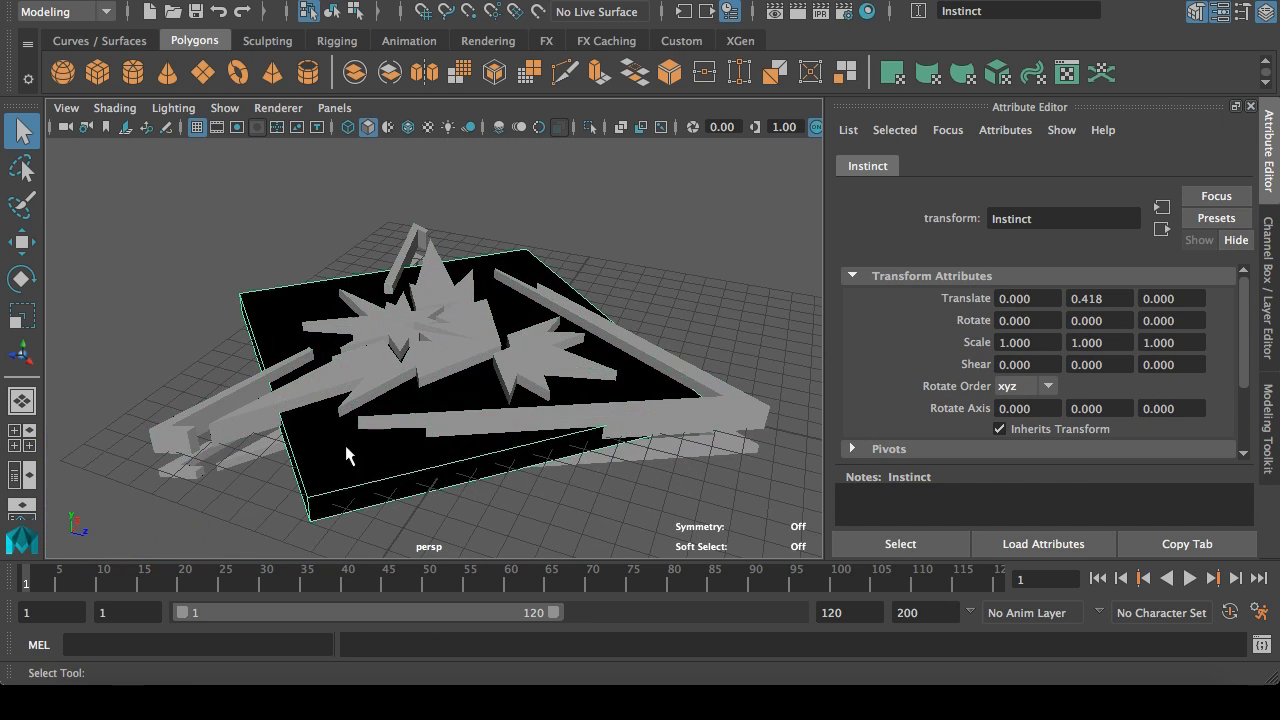
click(374, 391)
click(337, 486)
click(396, 343)
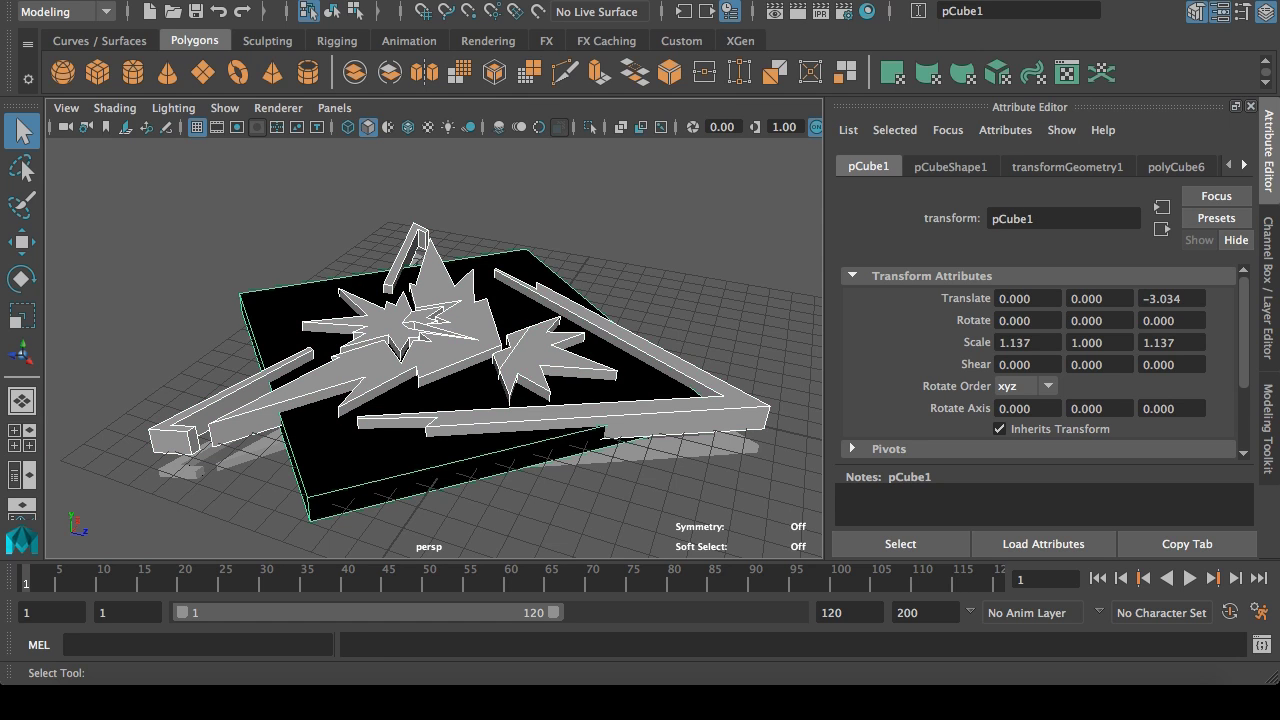
click(529, 1)
mouse_move(661, 16)
click(776, 45)
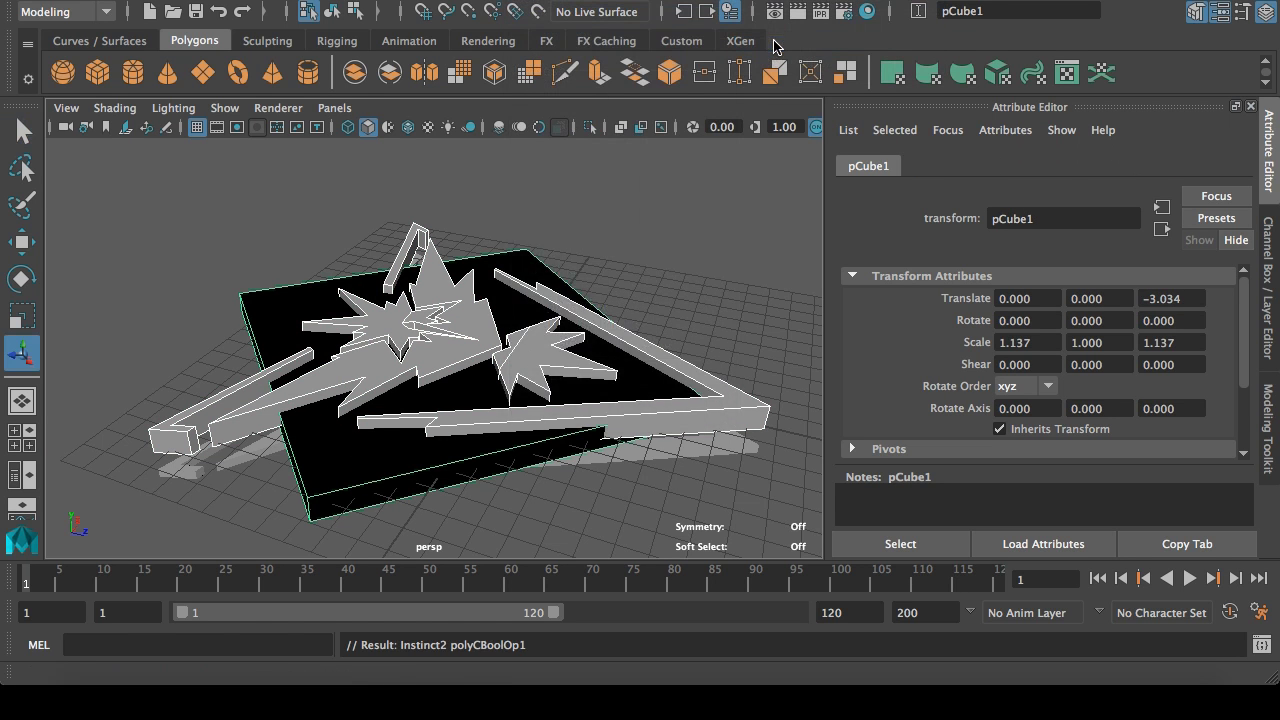
click(21, 140)
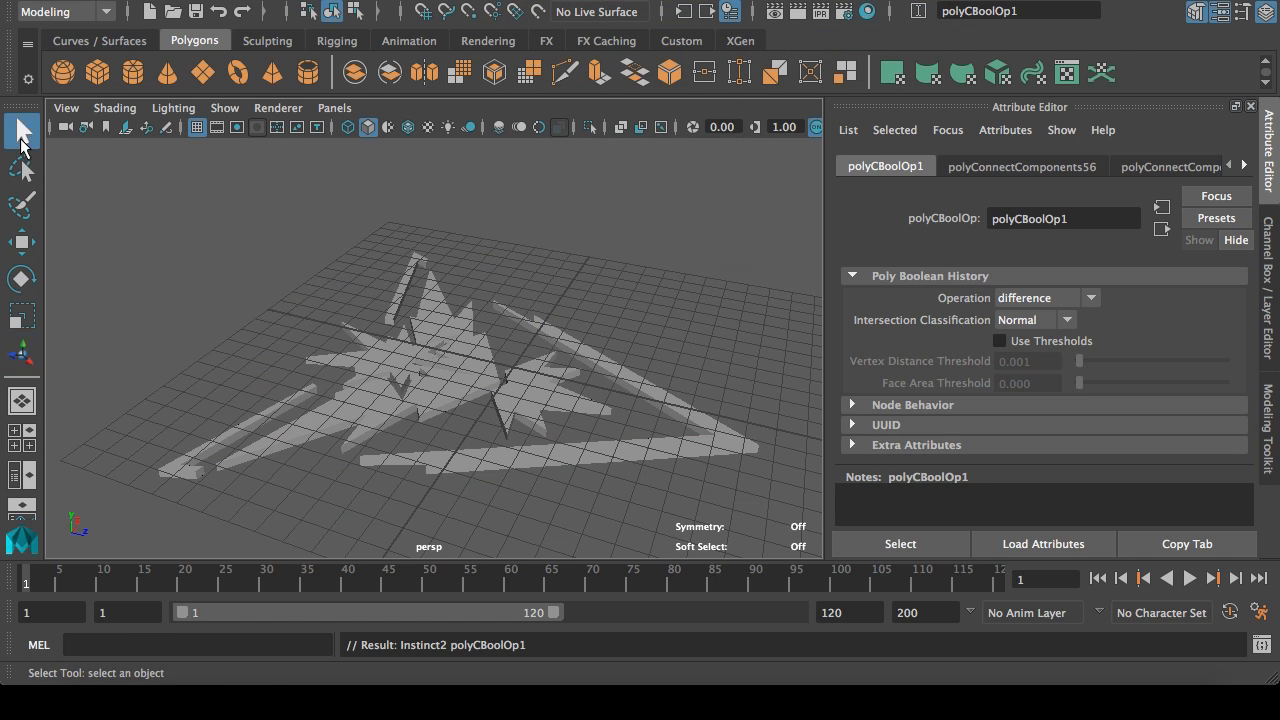
alt+drag(510, 450, 560, 429)
key(ctrl+z)
key(ctrl+z)
Step: Combine the Instinct group's five meshes, symbol_left, body1, symbol_right, tail and symbol_bottom, into one mesh
click(432, 368)
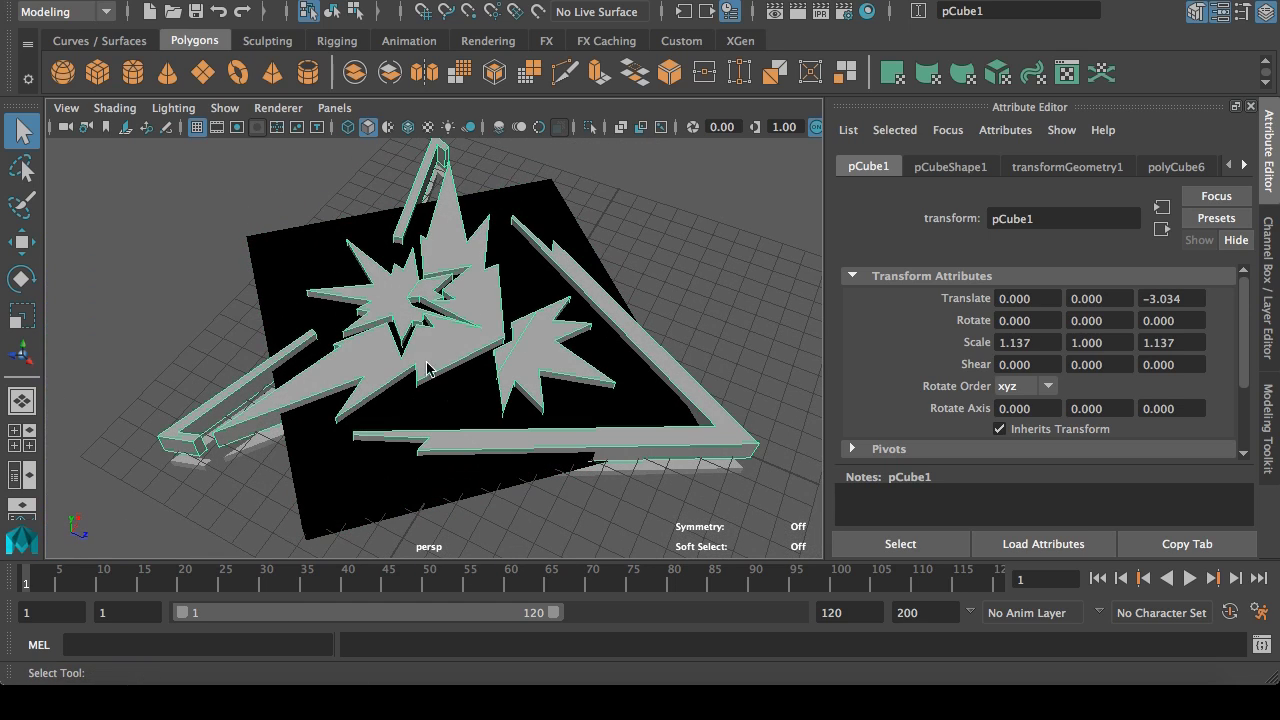
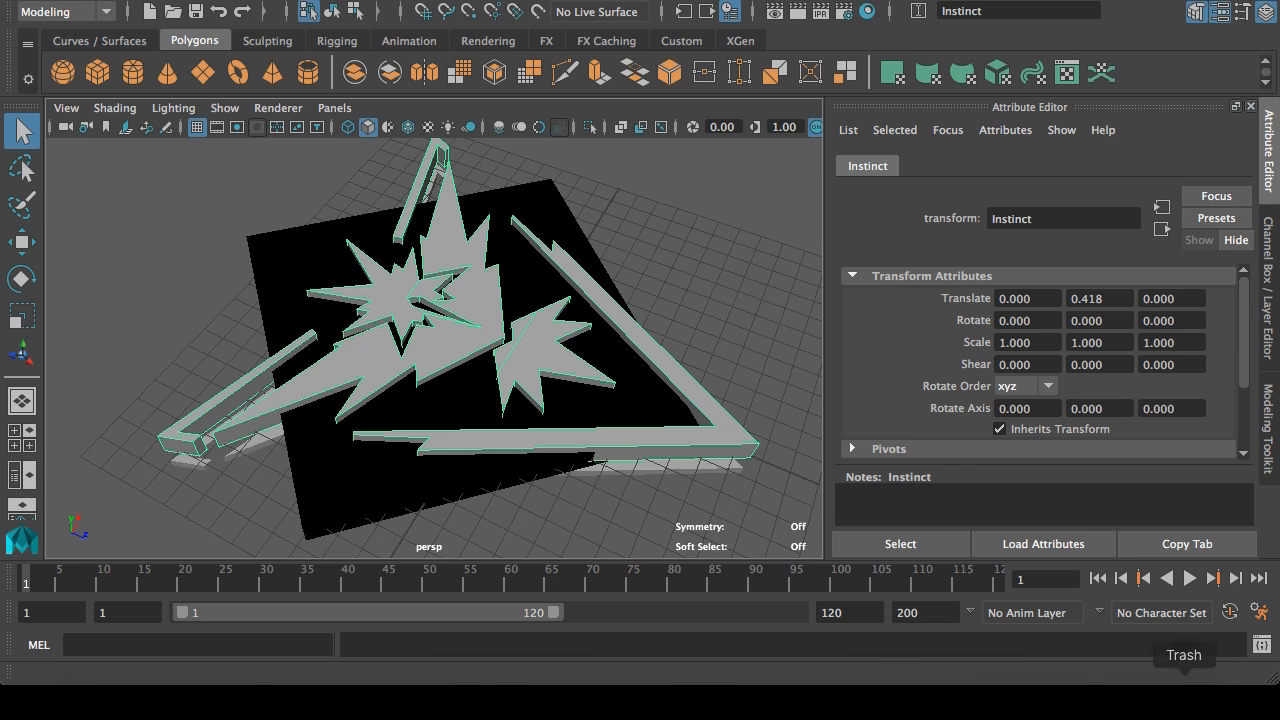
click(1073, 698)
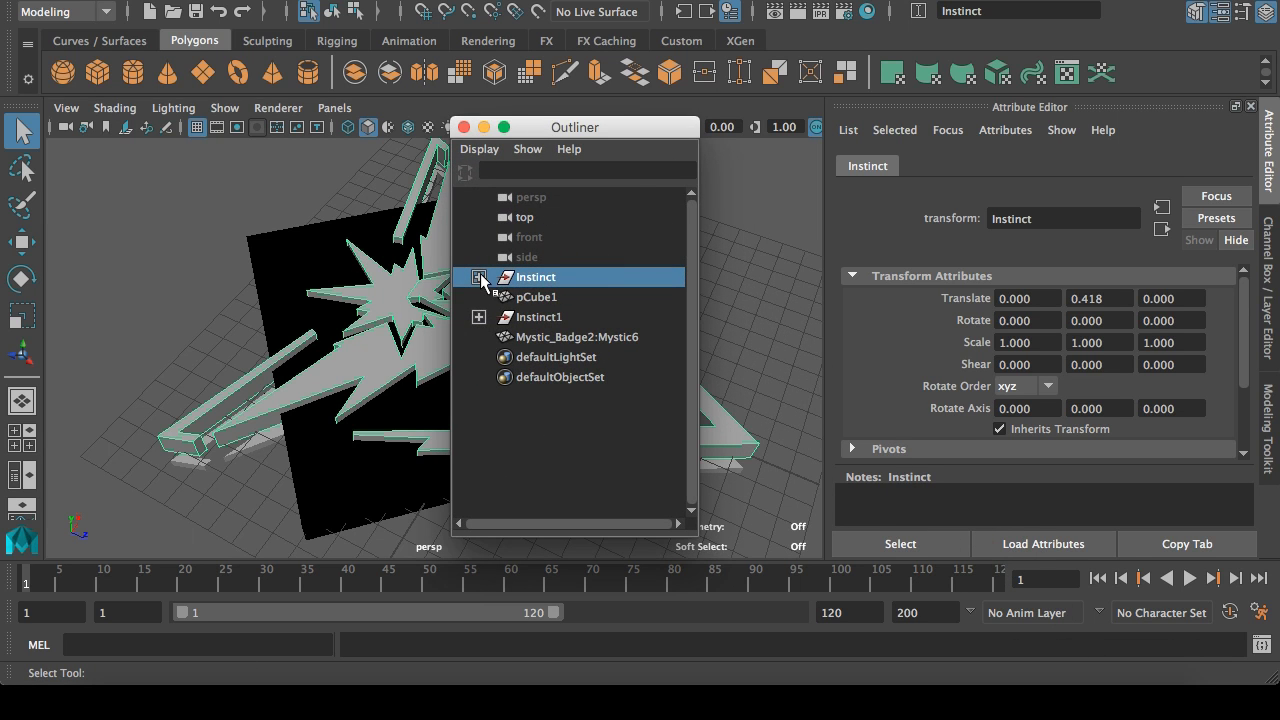
click(479, 278)
click(535, 297)
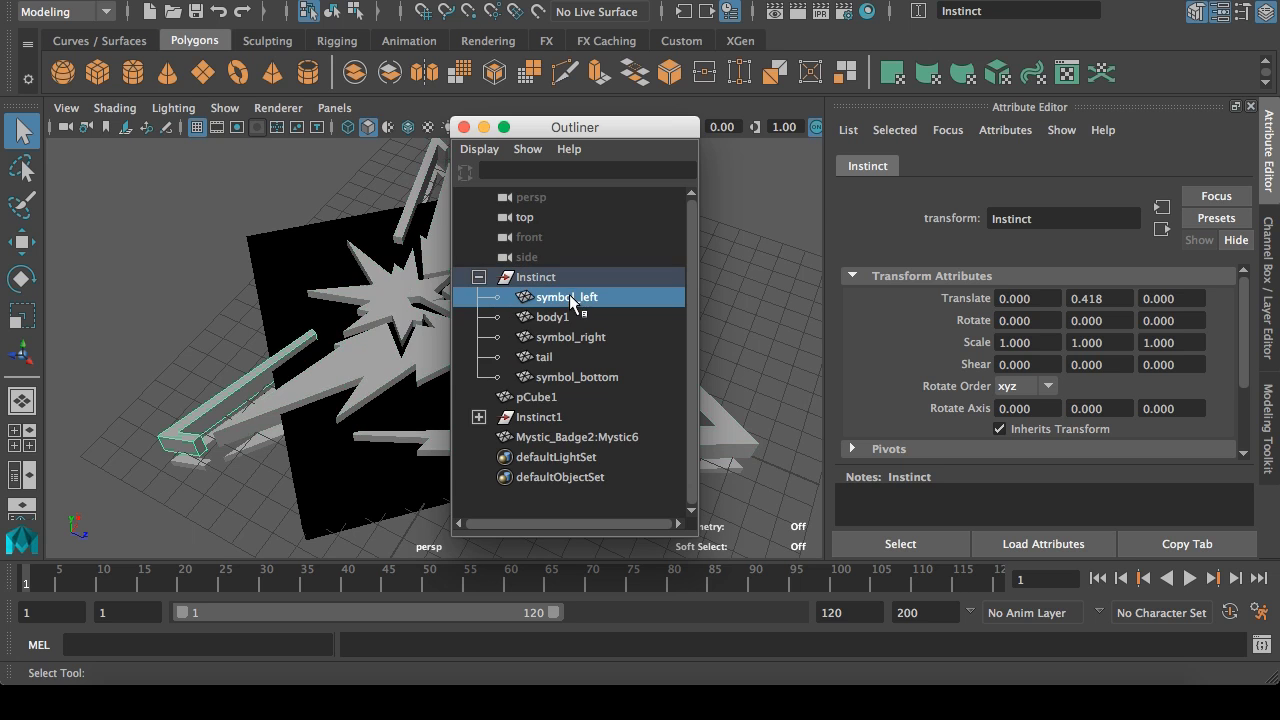
shift+click(560, 378)
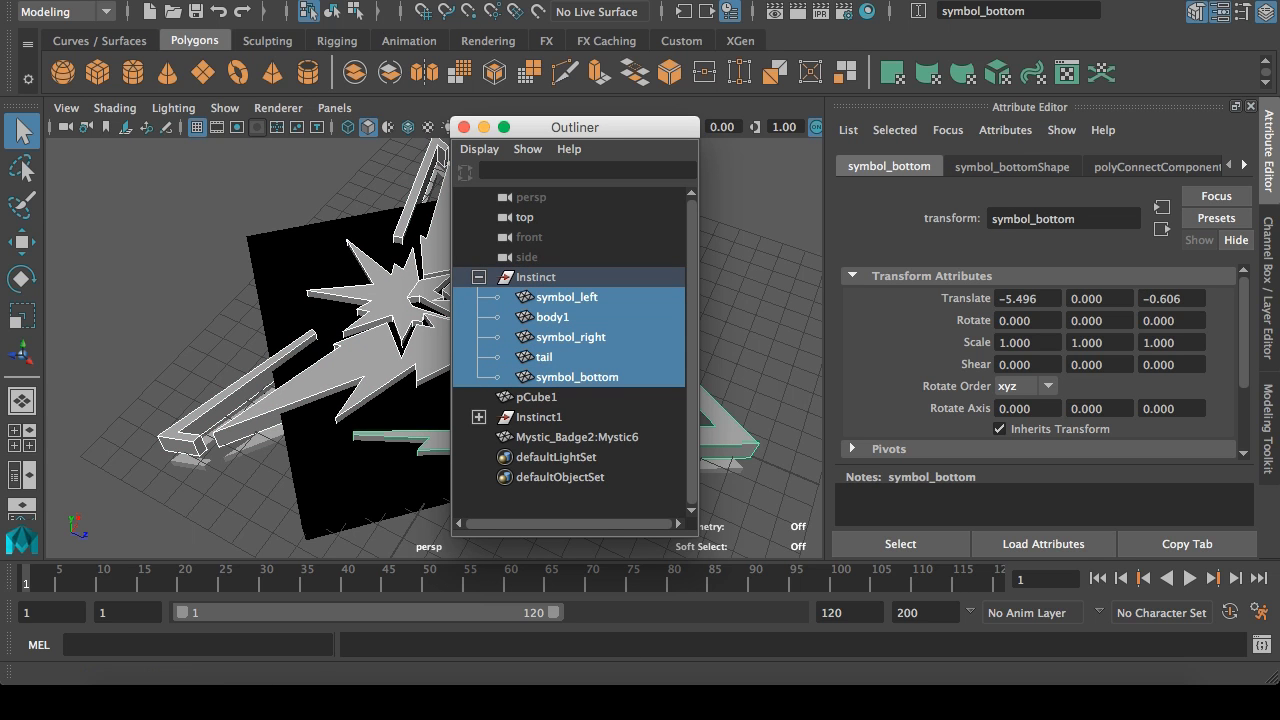
click(560, 34)
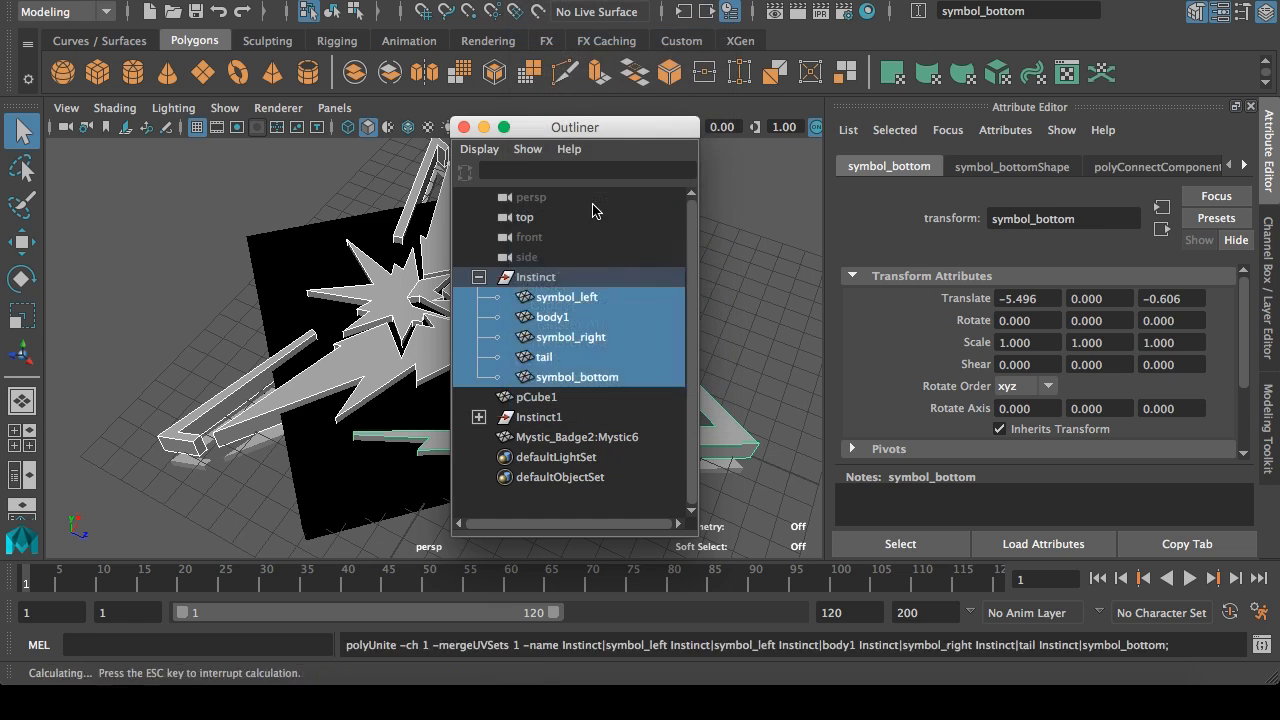
Step: Delete the construction history of the combined emblem mesh
click(157, 0)
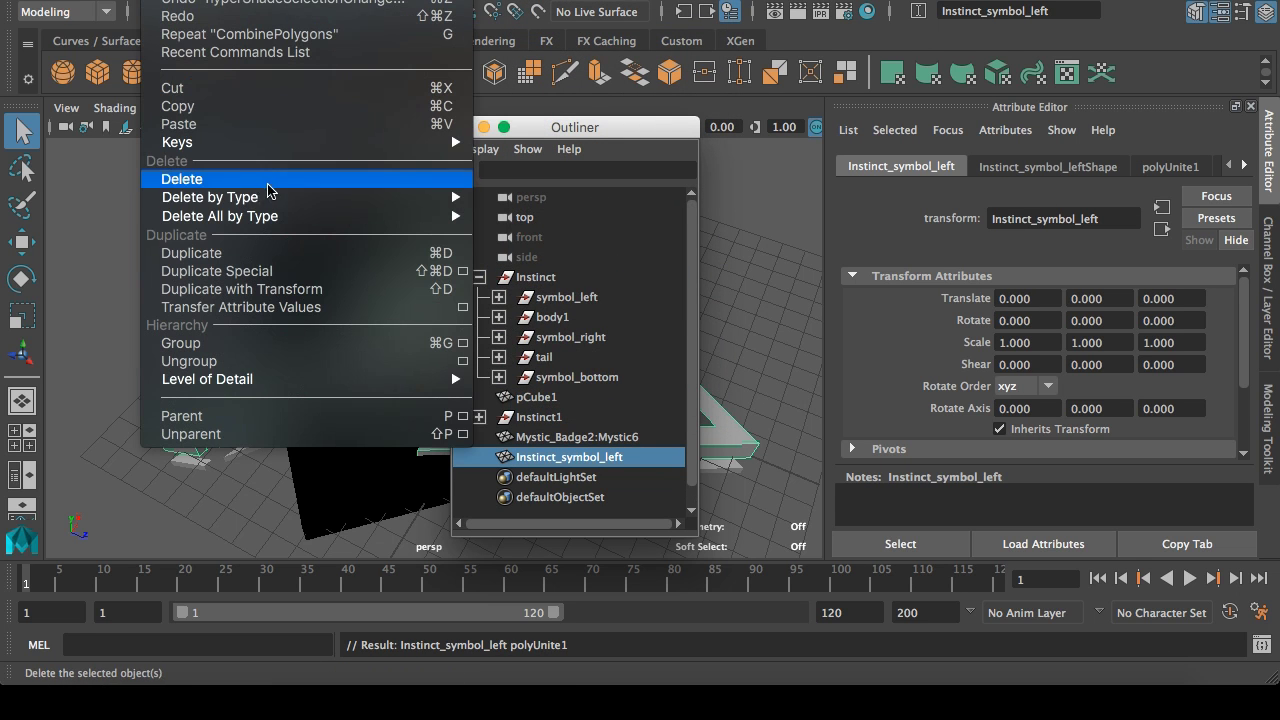
mouse_move(275, 197)
click(498, 208)
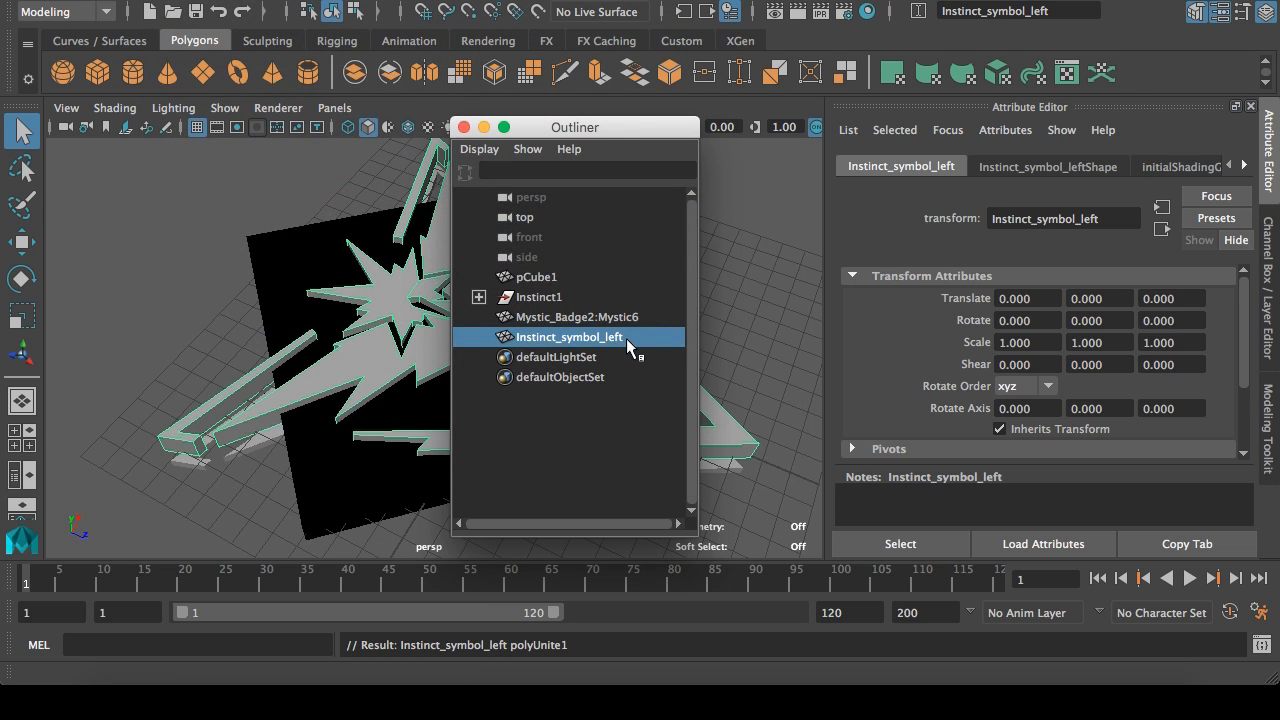
Step: Rename the combined emblem mesh as Instinct_negative
click(529, 297)
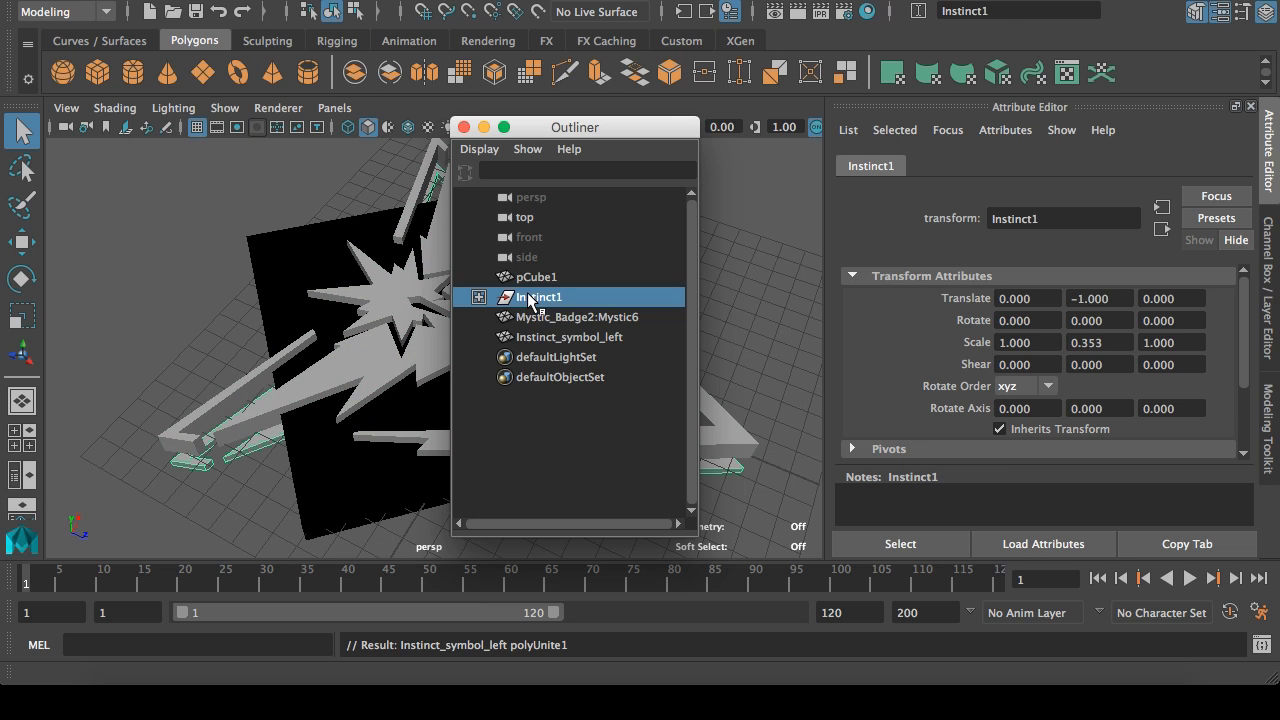
click(548, 337)
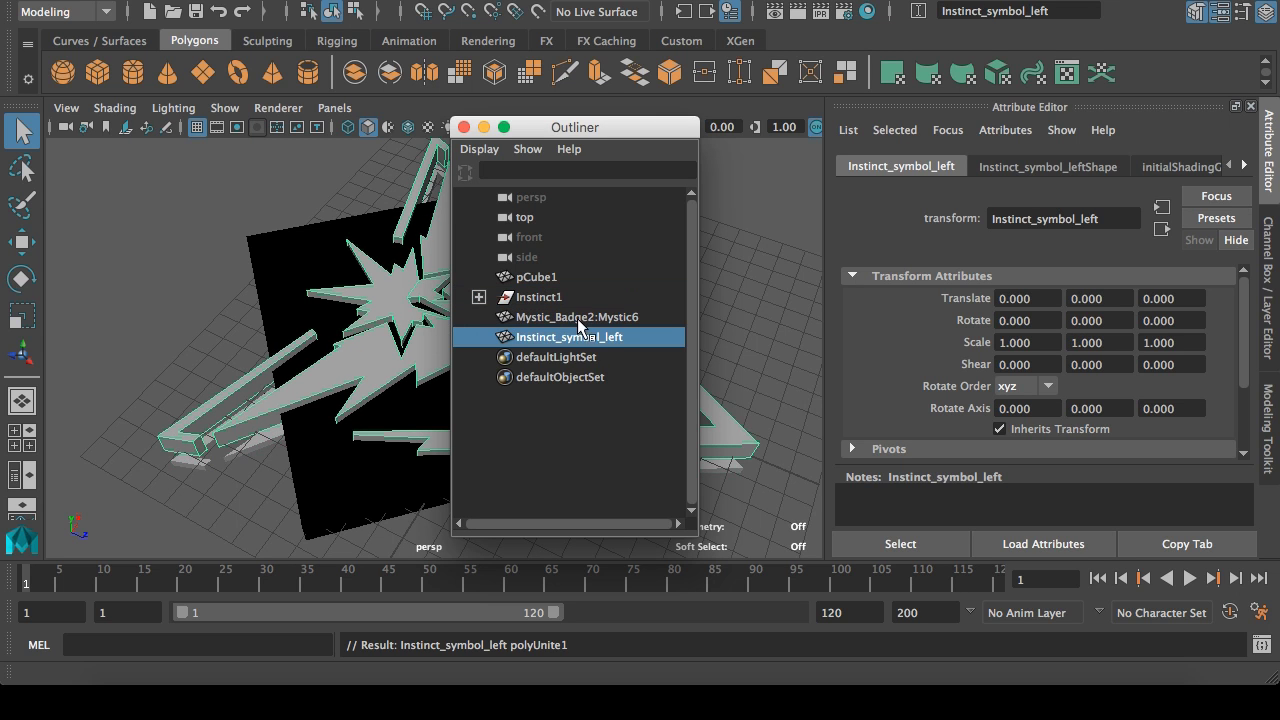
double_click(563, 340)
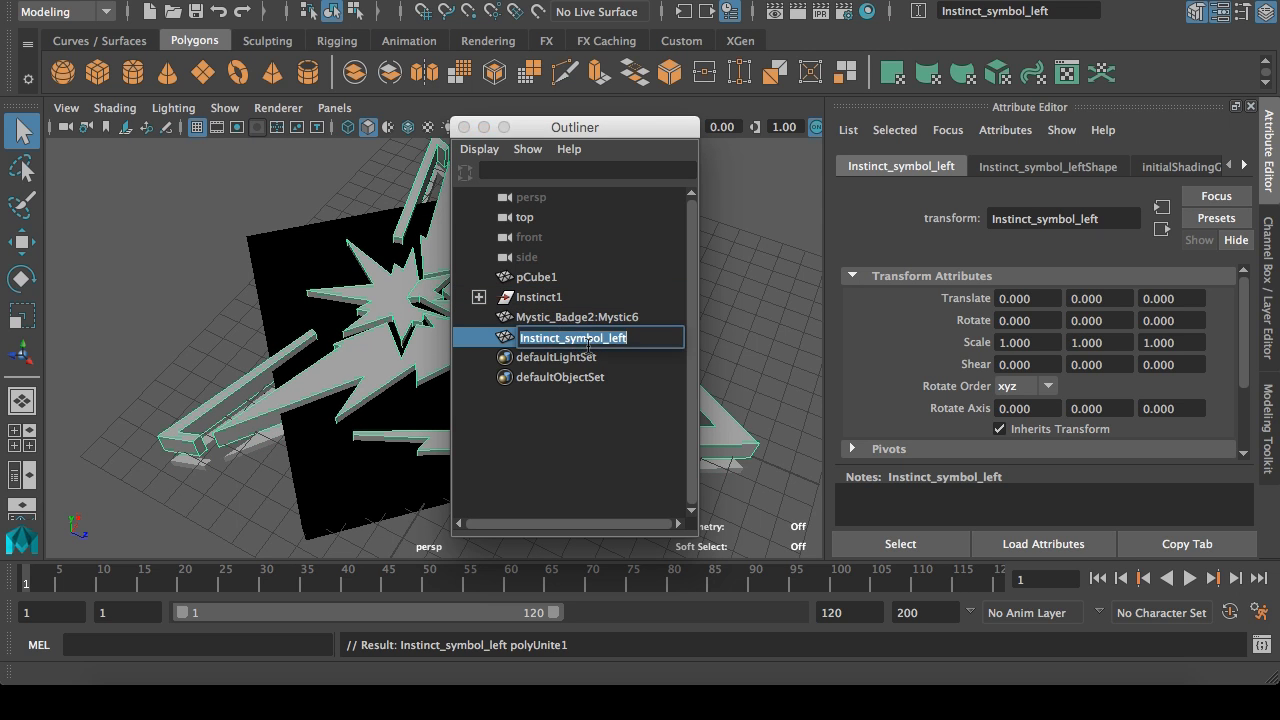
text(Ins)
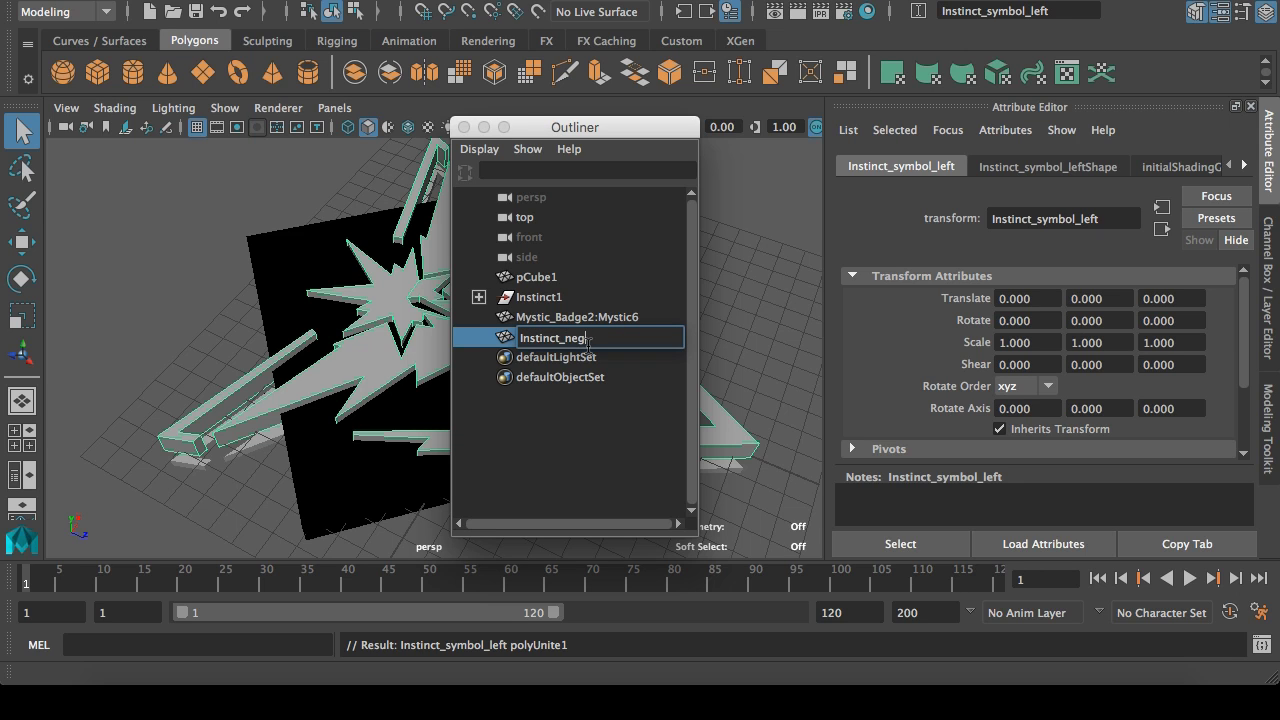
key(Return)
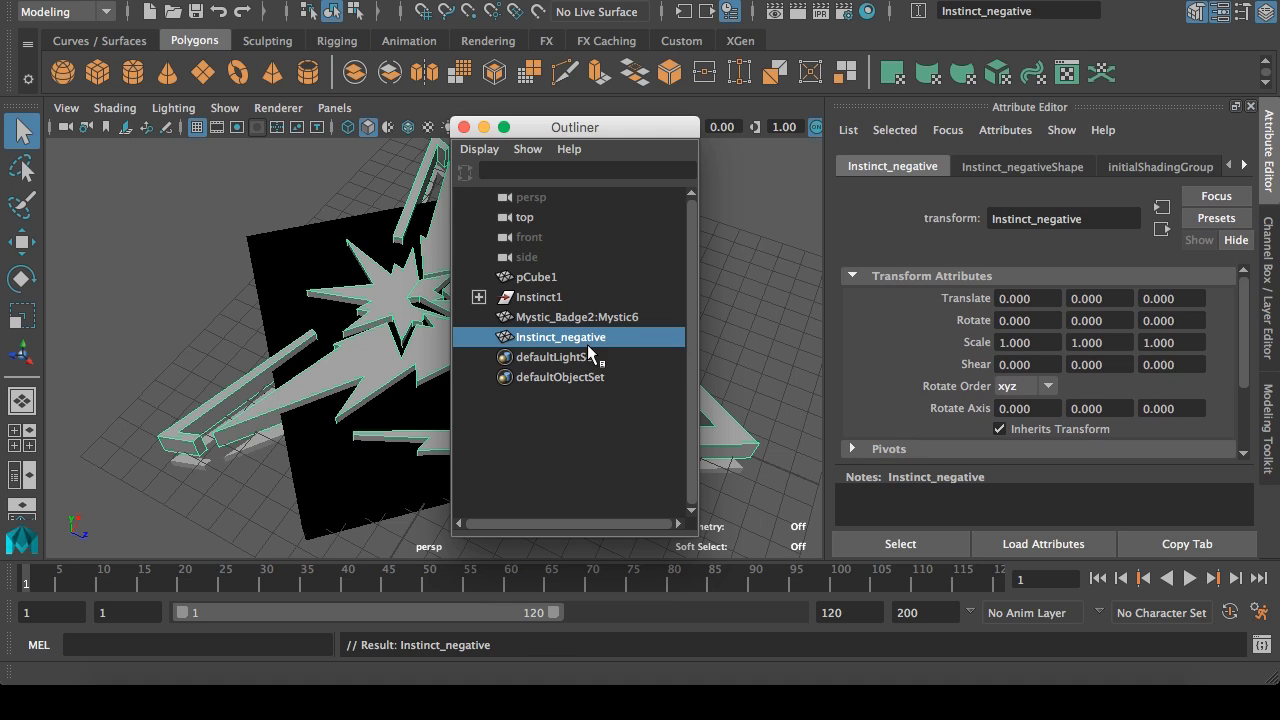
Step: Try subtracting the black slab from the Instinct_negative emblem with a Boolean Difference, then undo it
click(565, 318)
click(540, 299)
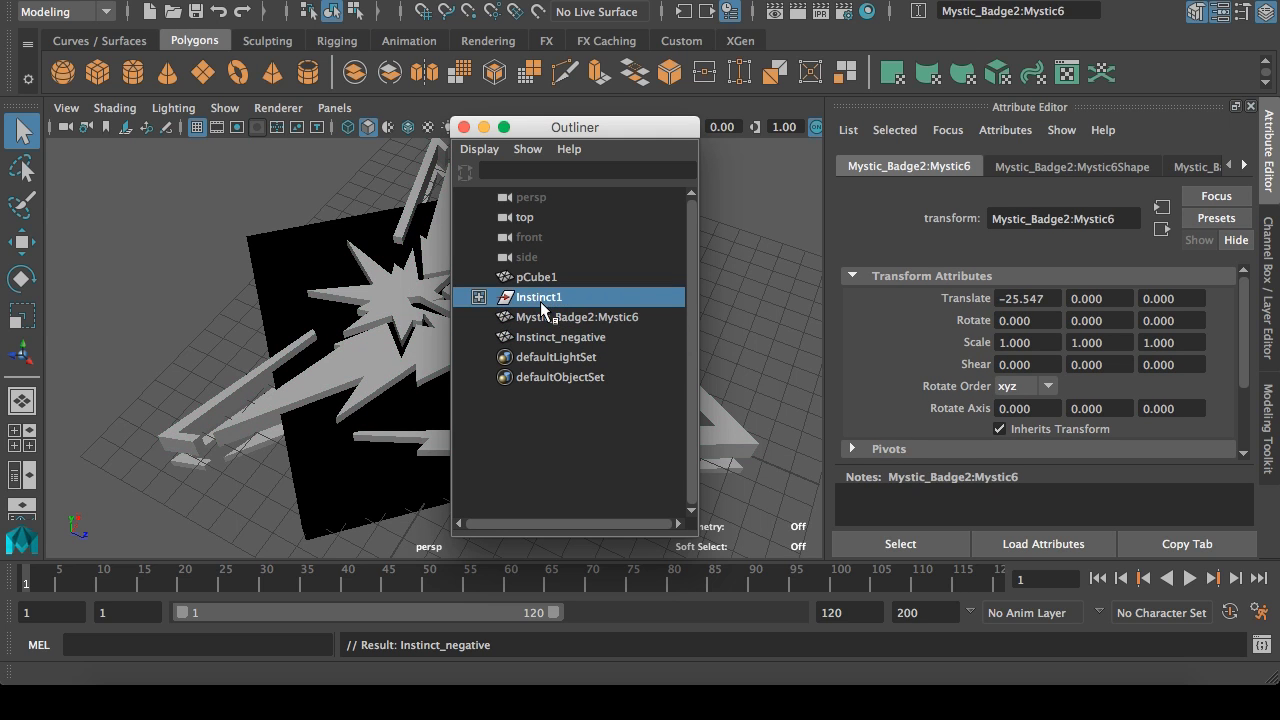
click(535, 279)
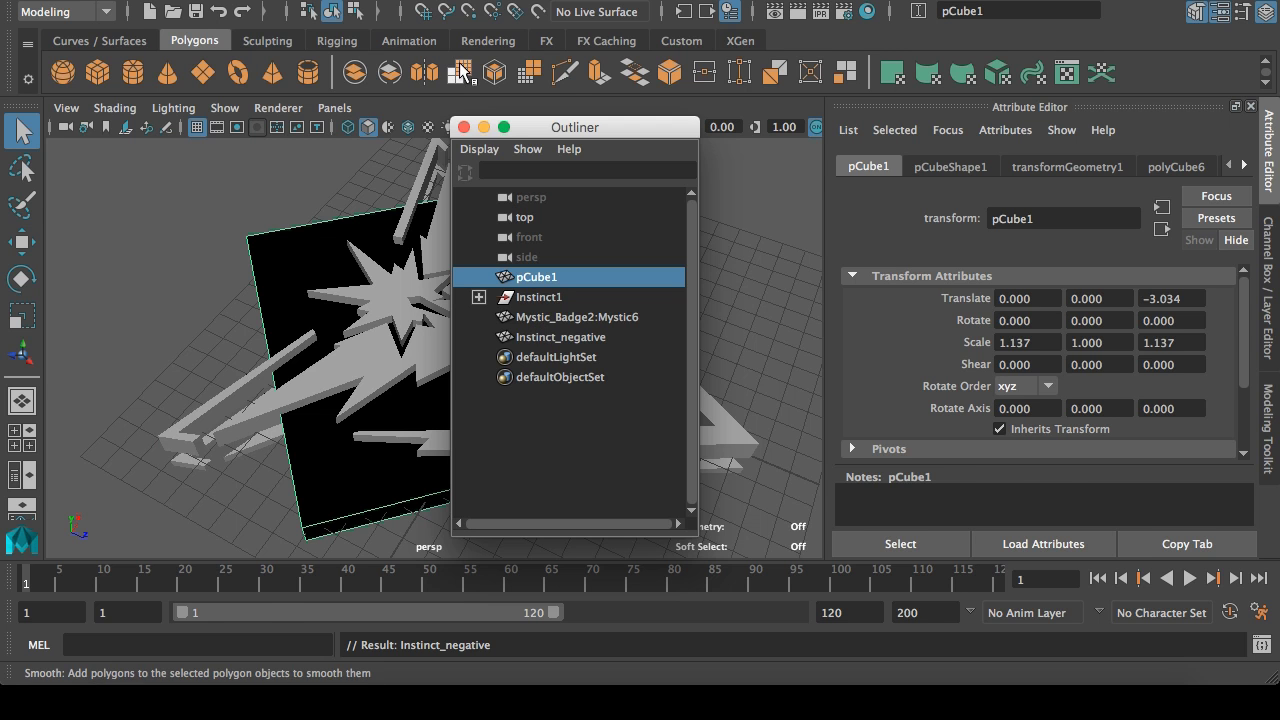
click(464, 127)
click(413, 347)
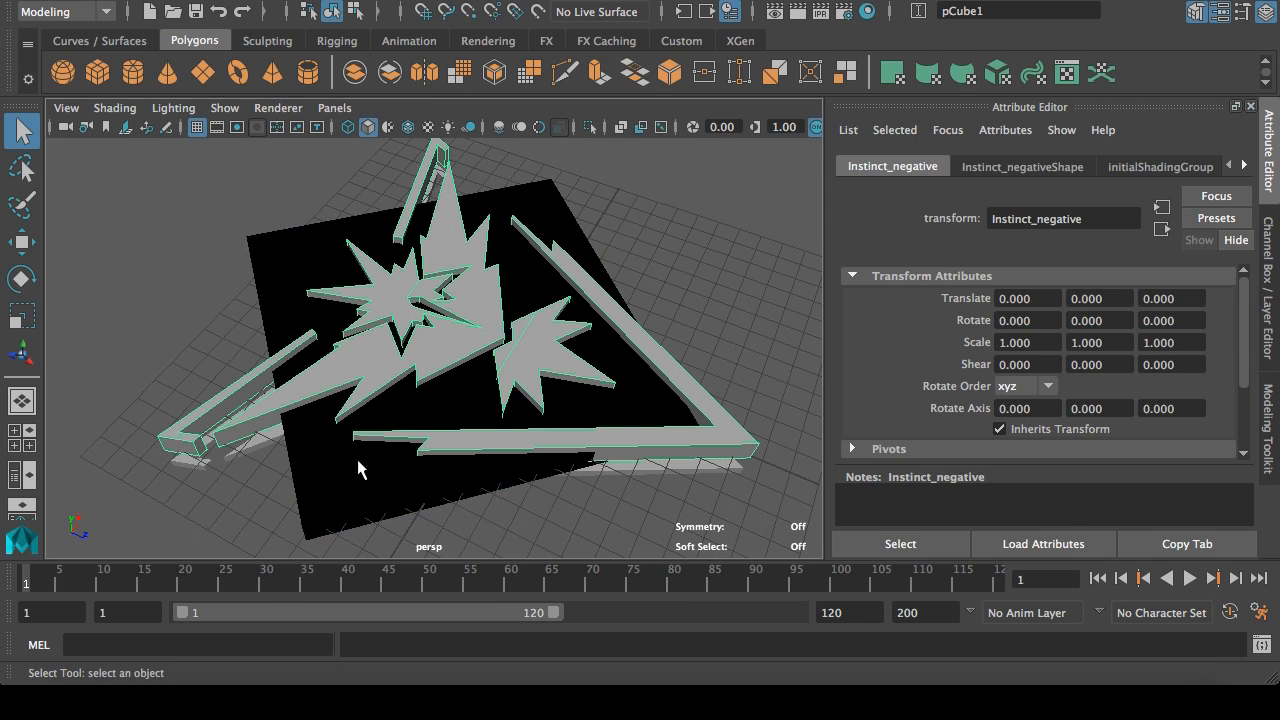
shift+click(357, 466)
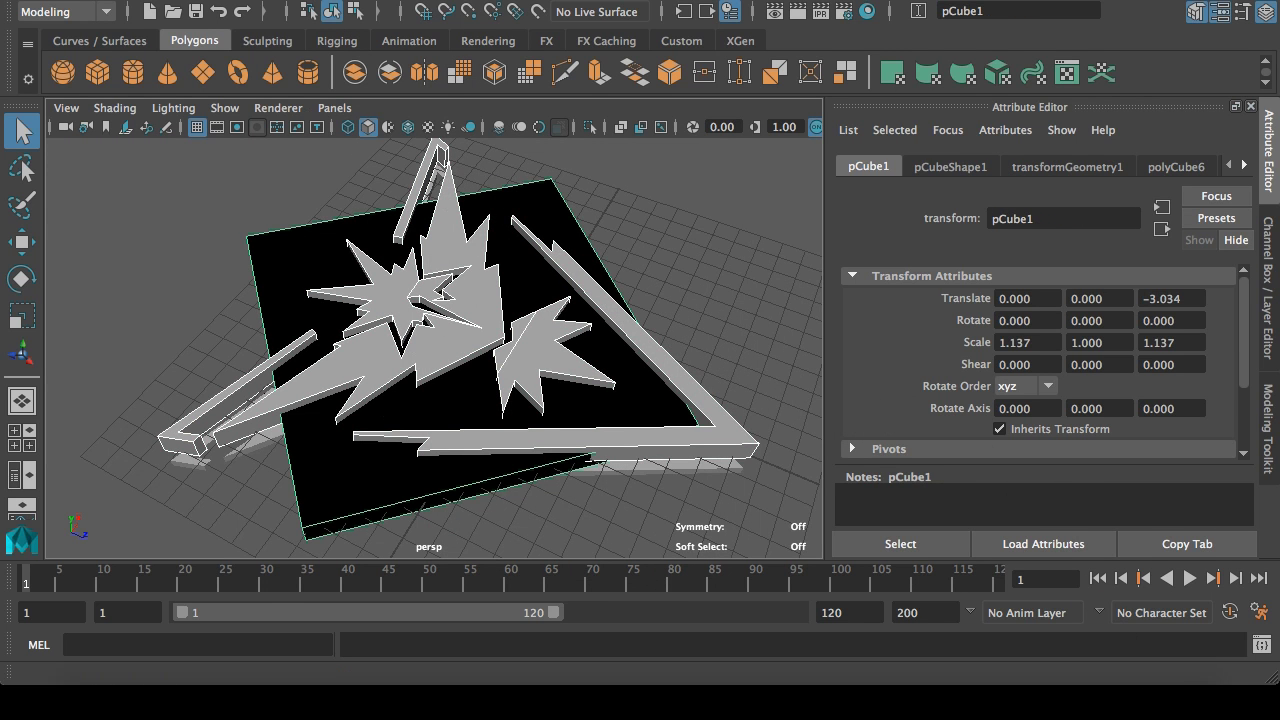
click(530, 1)
mouse_move(652, 17)
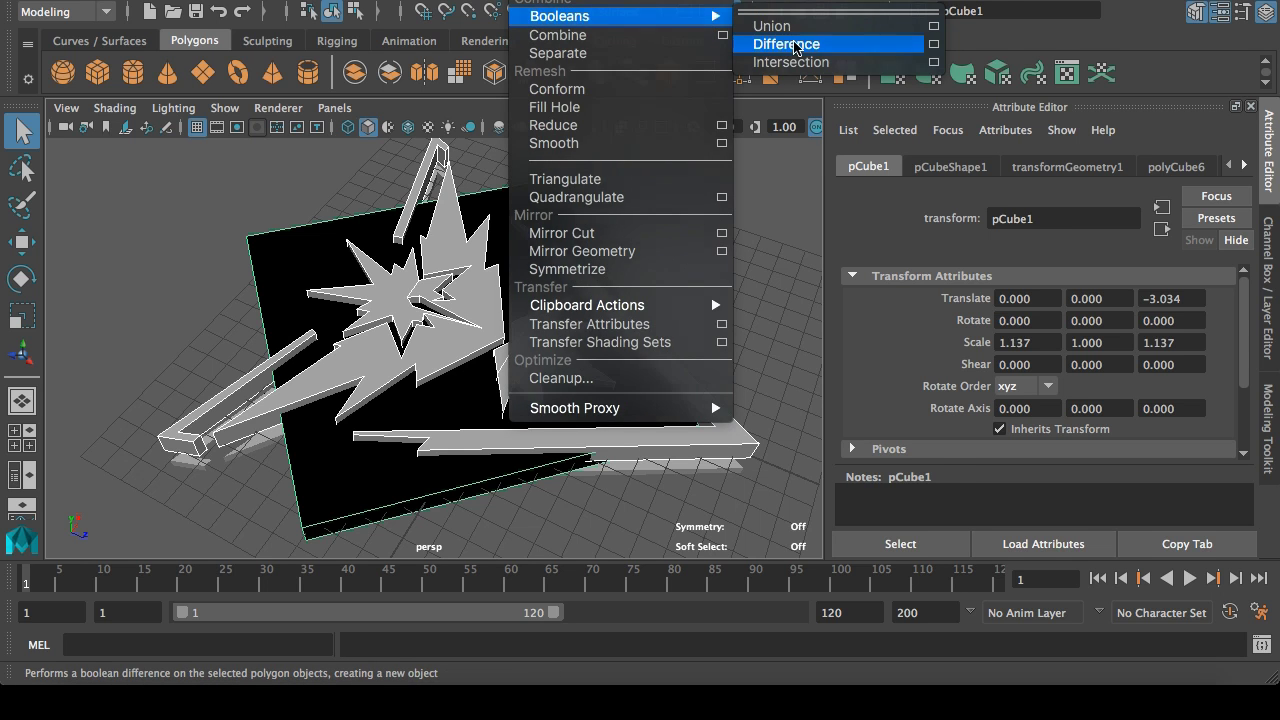
click(796, 46)
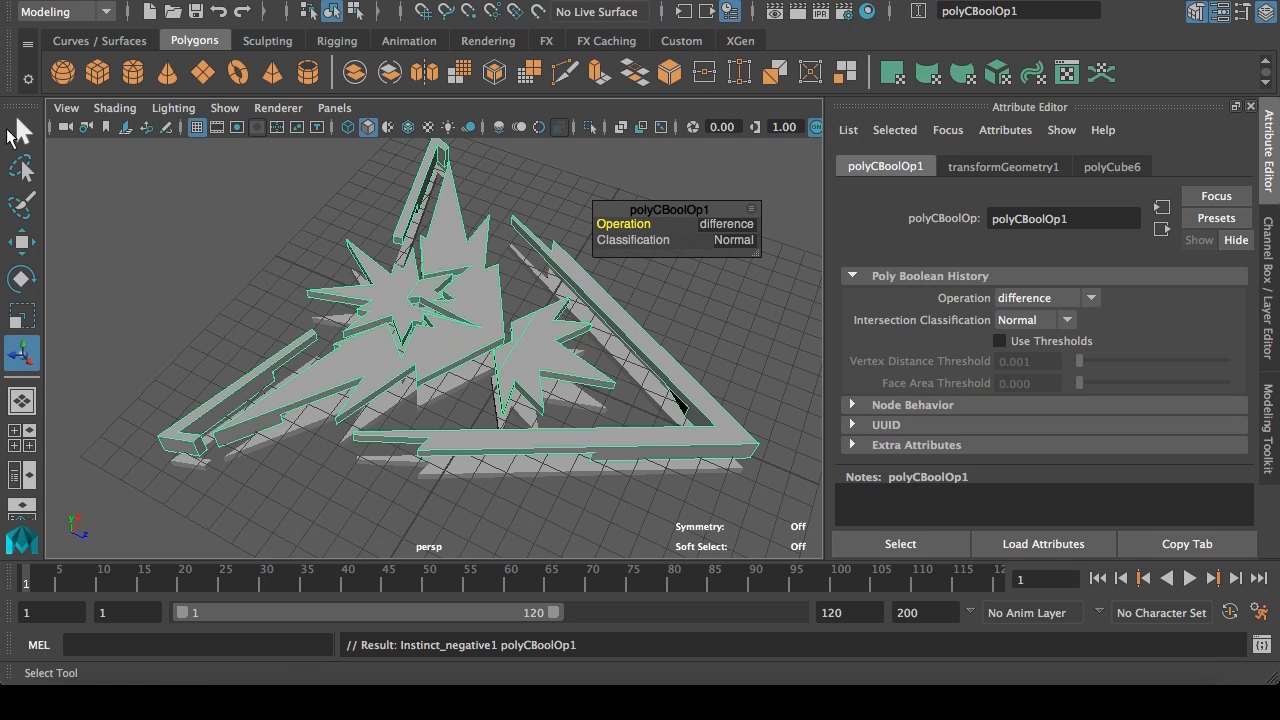
click(18, 133)
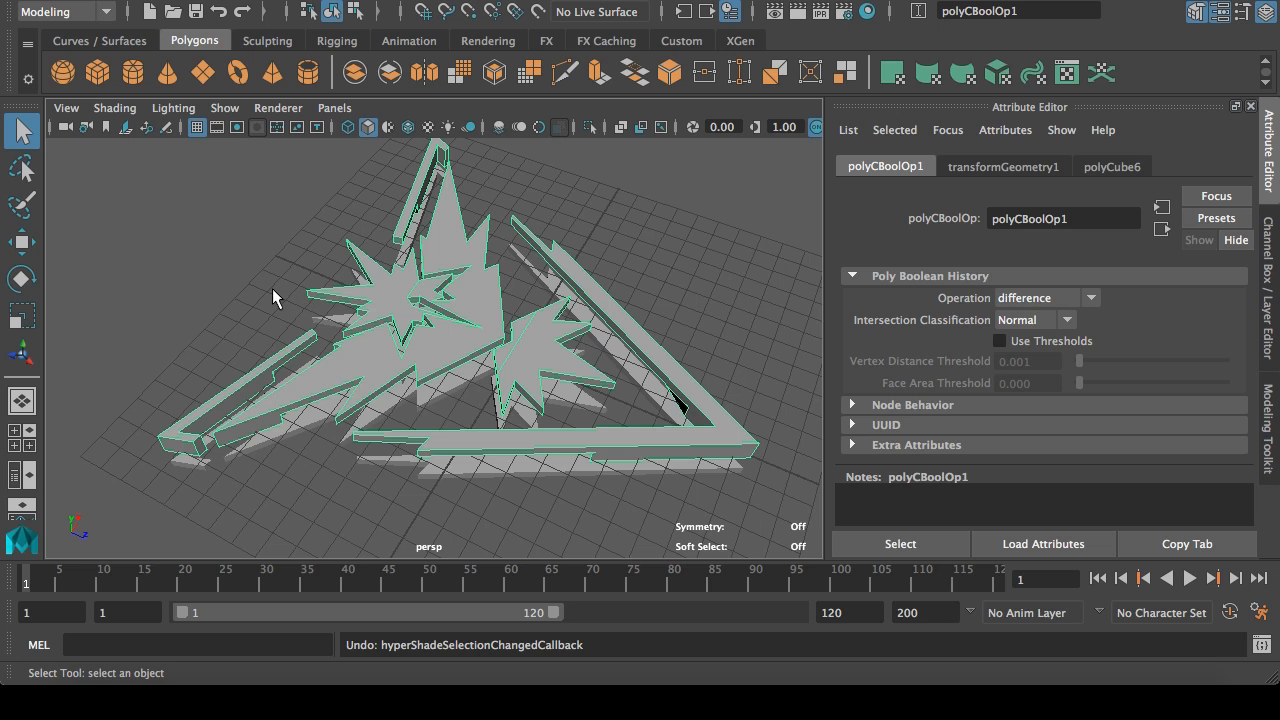
key(ctrl+z)
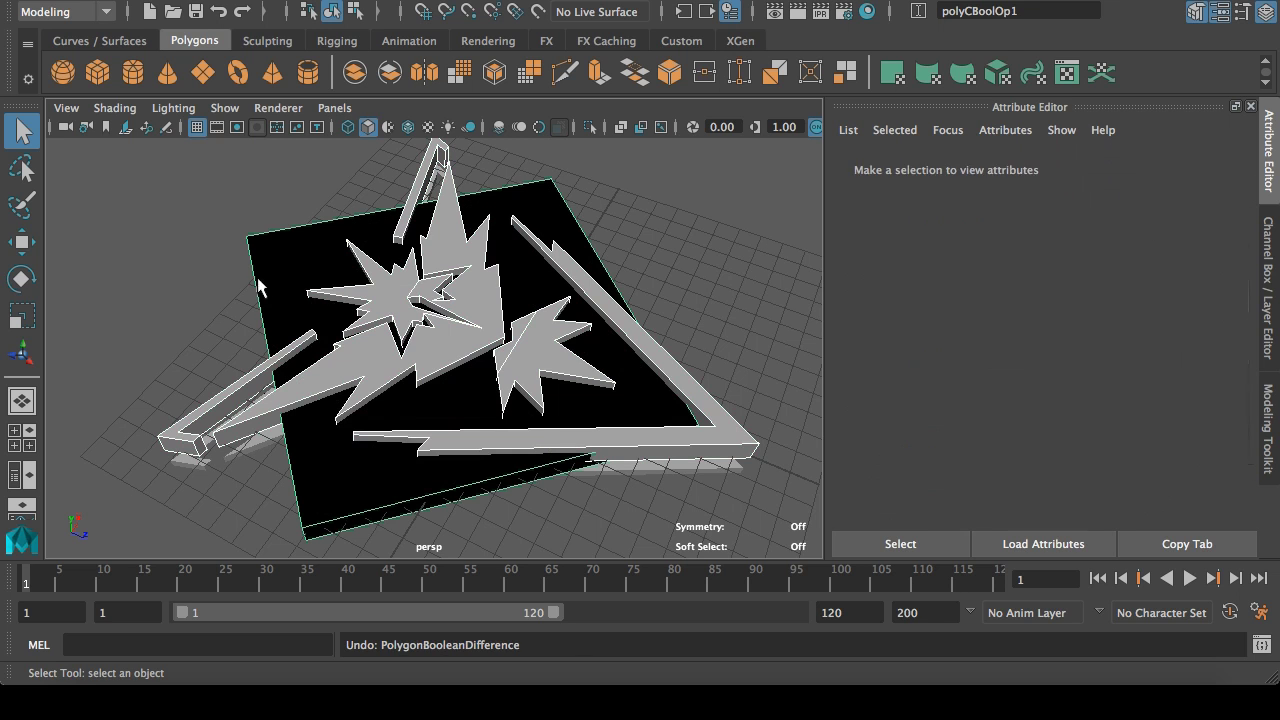
Step: Cut the Instinct_negative emblem out of the black slab with a Boolean Difference, keeping the slab as the base object
click(337, 440)
click(393, 363)
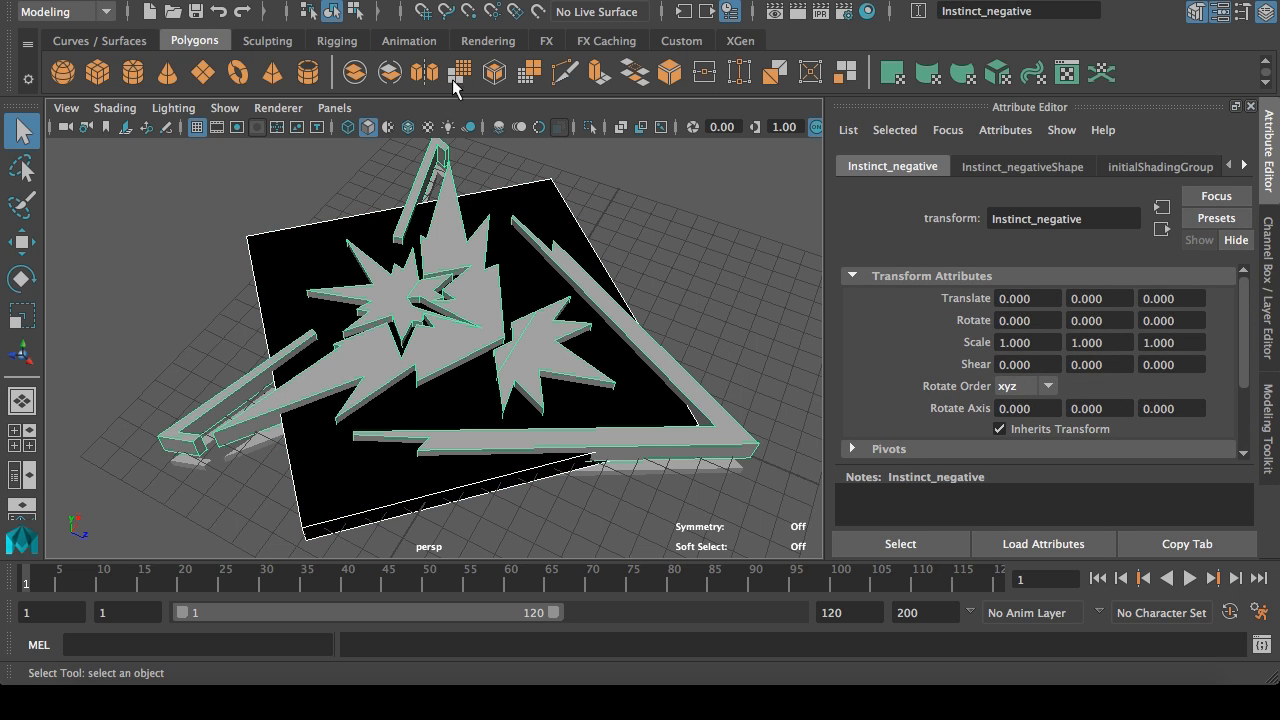
click(520, 0)
mouse_move(600, 14)
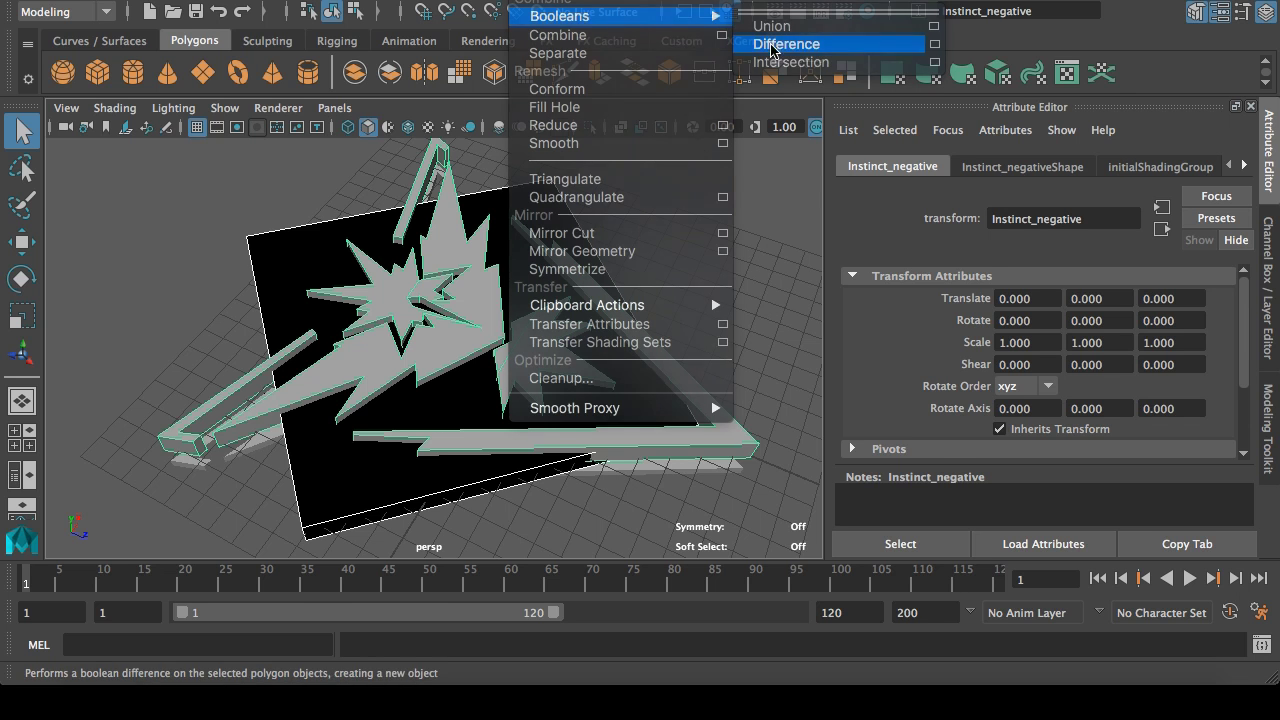
click(782, 40)
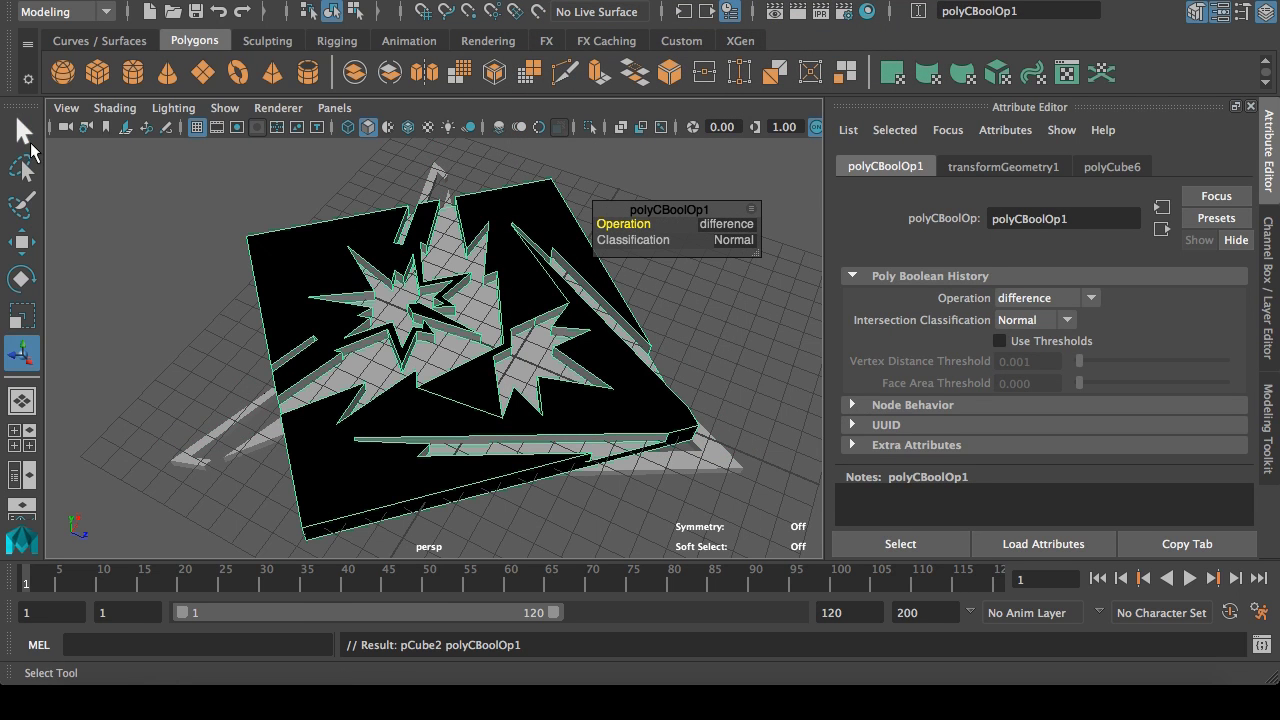
click(30, 142)
click(180, 330)
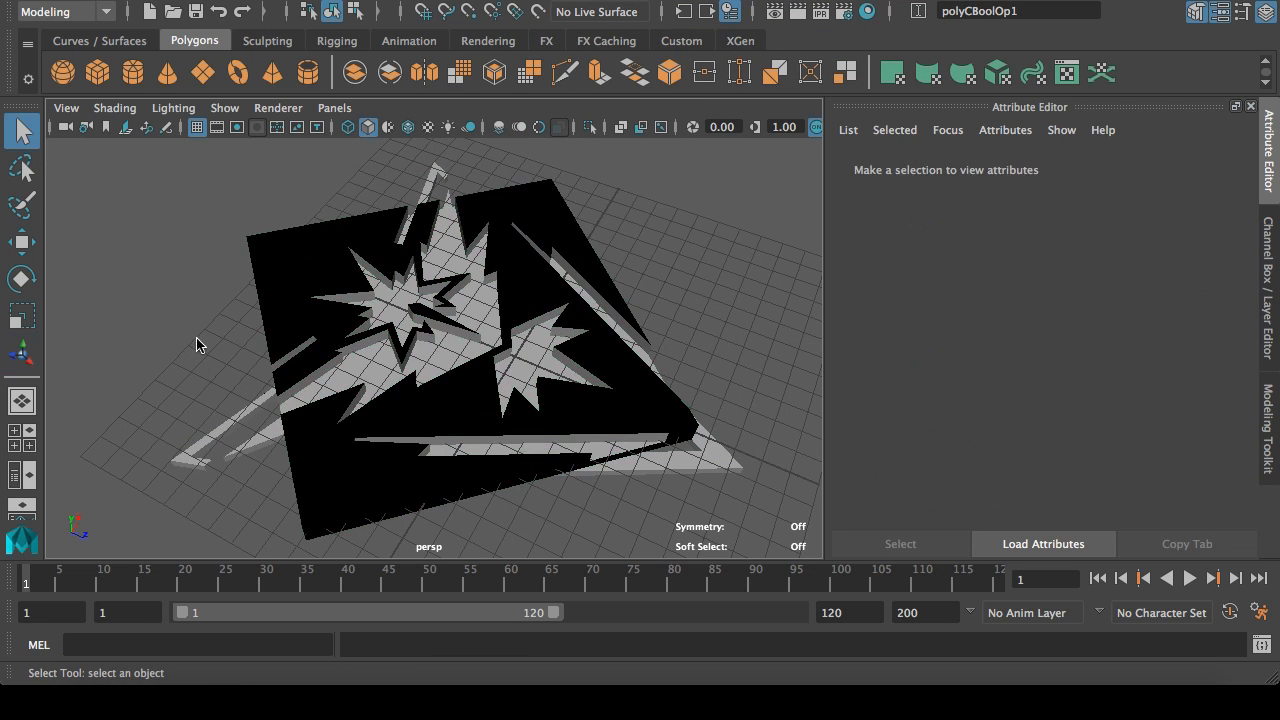
Step: Combine the flattened Instinct1 group's five meshes, from symbol_left to symbol_bottom, into one mesh
click(322, 446)
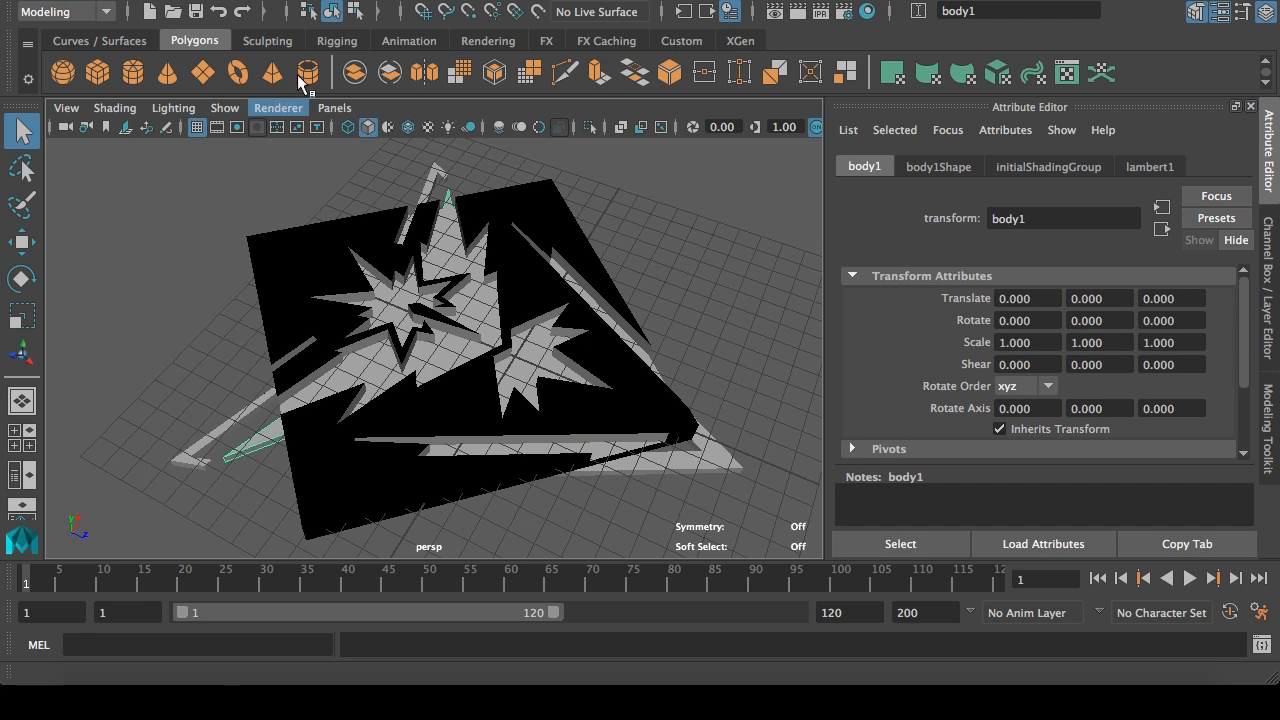
click(242, 444)
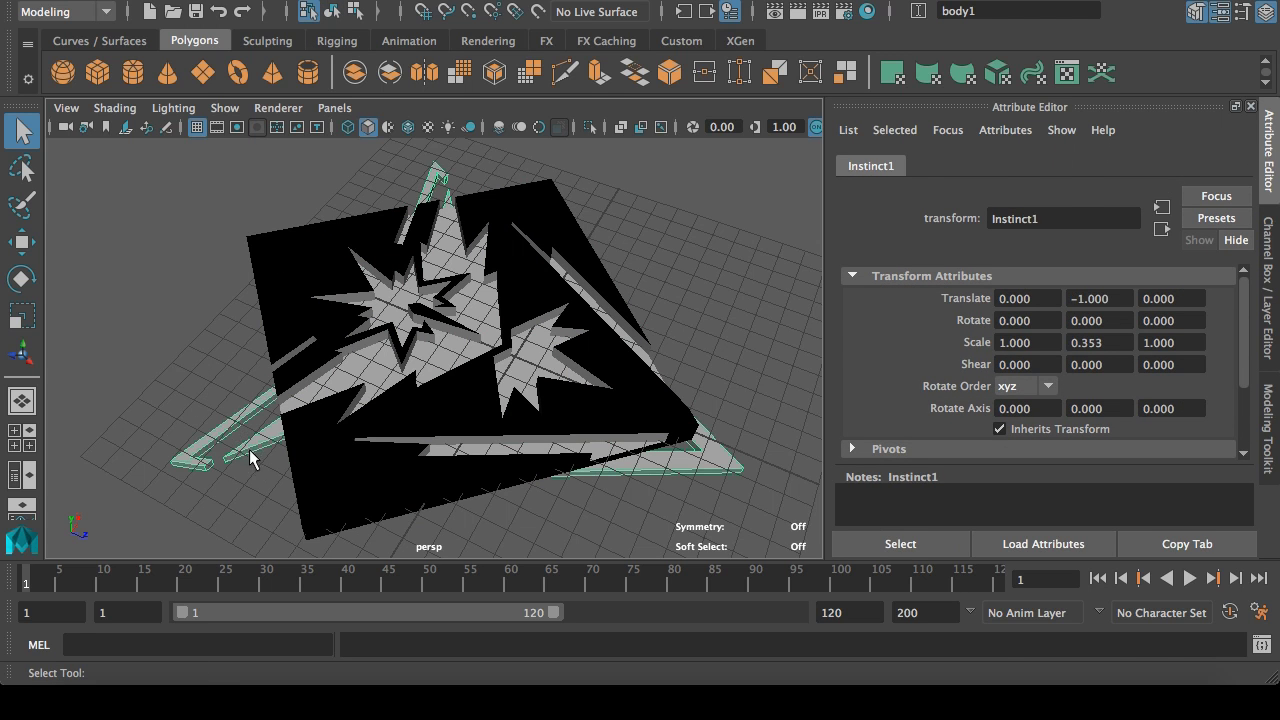
click(1128, 702)
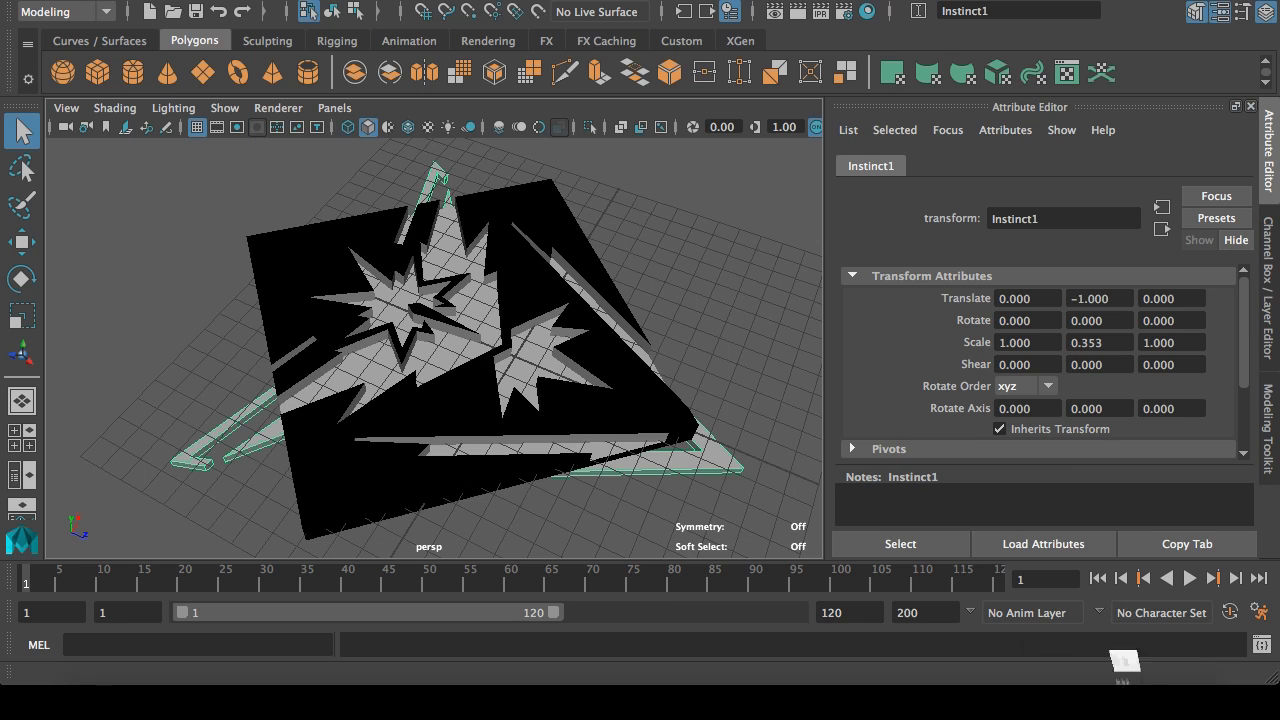
click(479, 298)
click(546, 318)
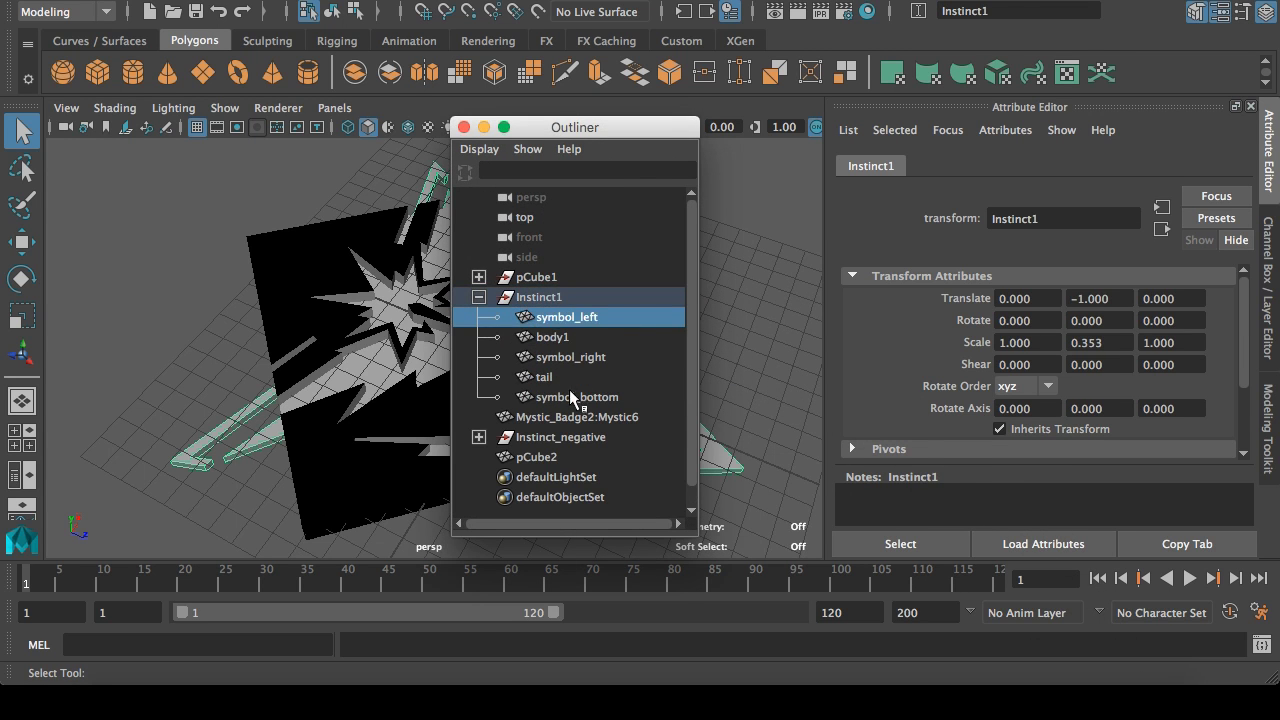
shift+click(576, 398)
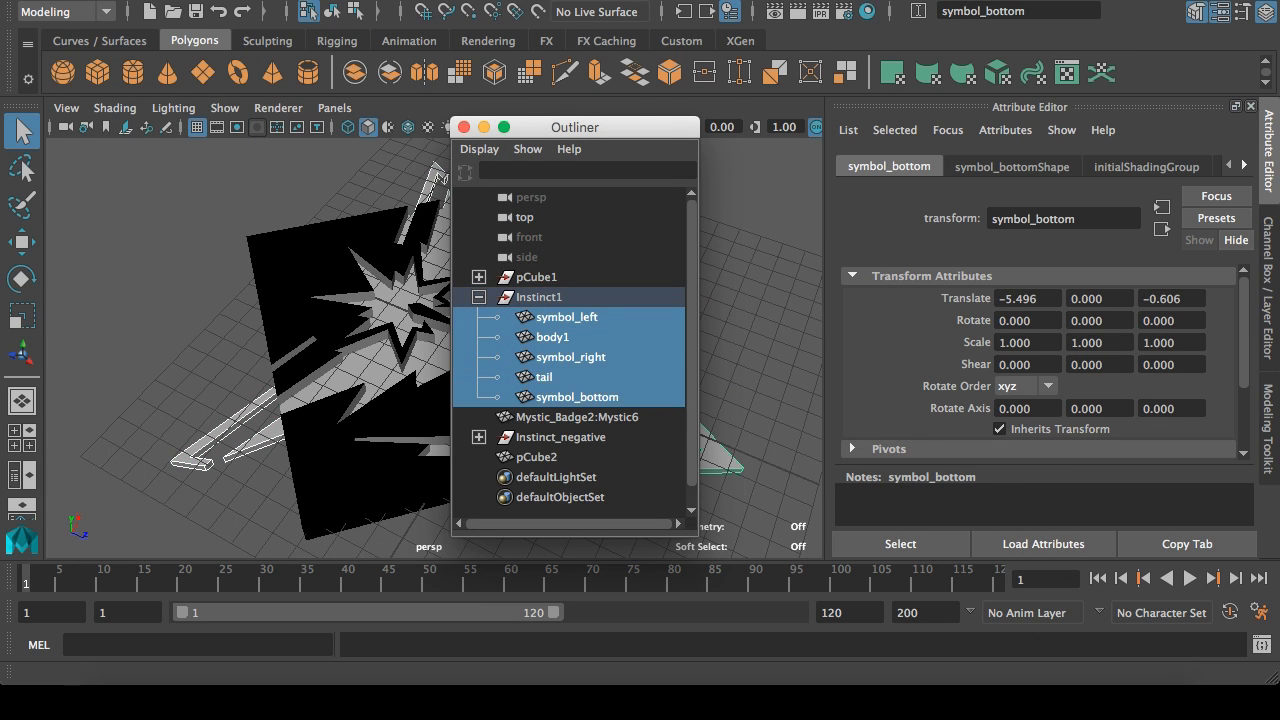
click(540, 2)
click(570, 32)
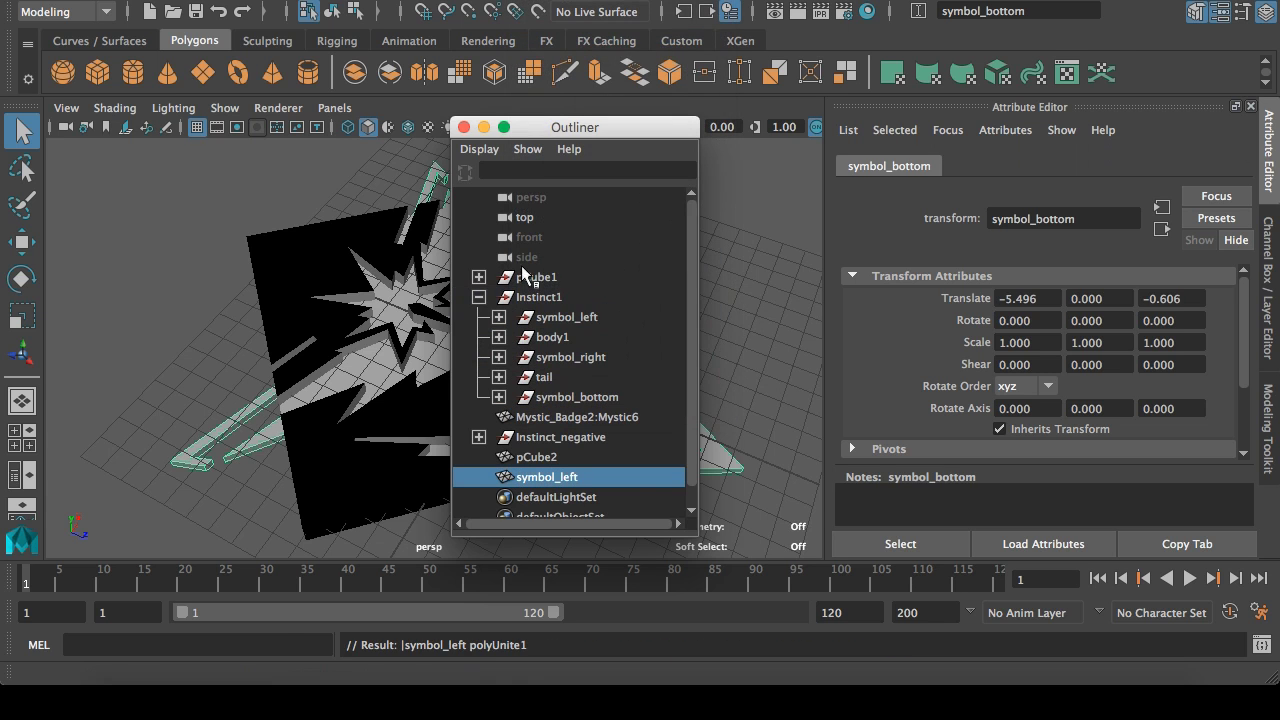
Step: Delete the construction history of the combined flattened emblem and rename the mesh as Instinct
click(165, 2)
mouse_move(386, 204)
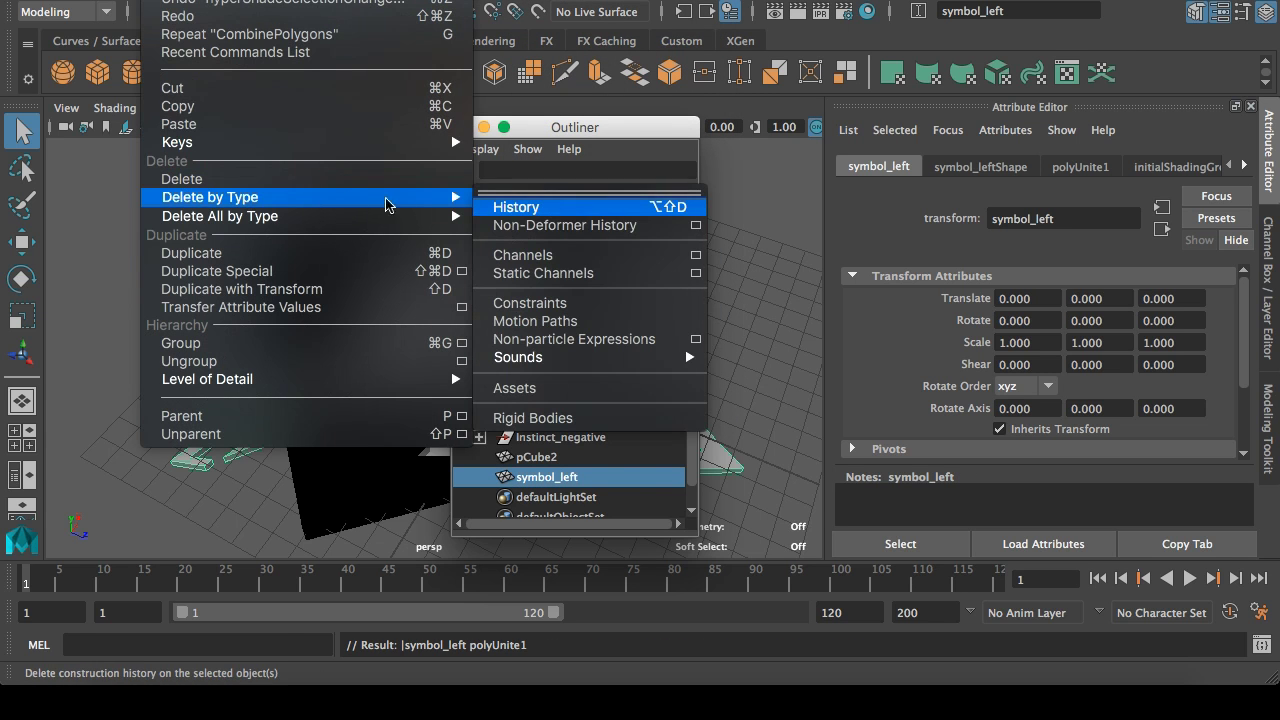
click(510, 208)
double_click(563, 358)
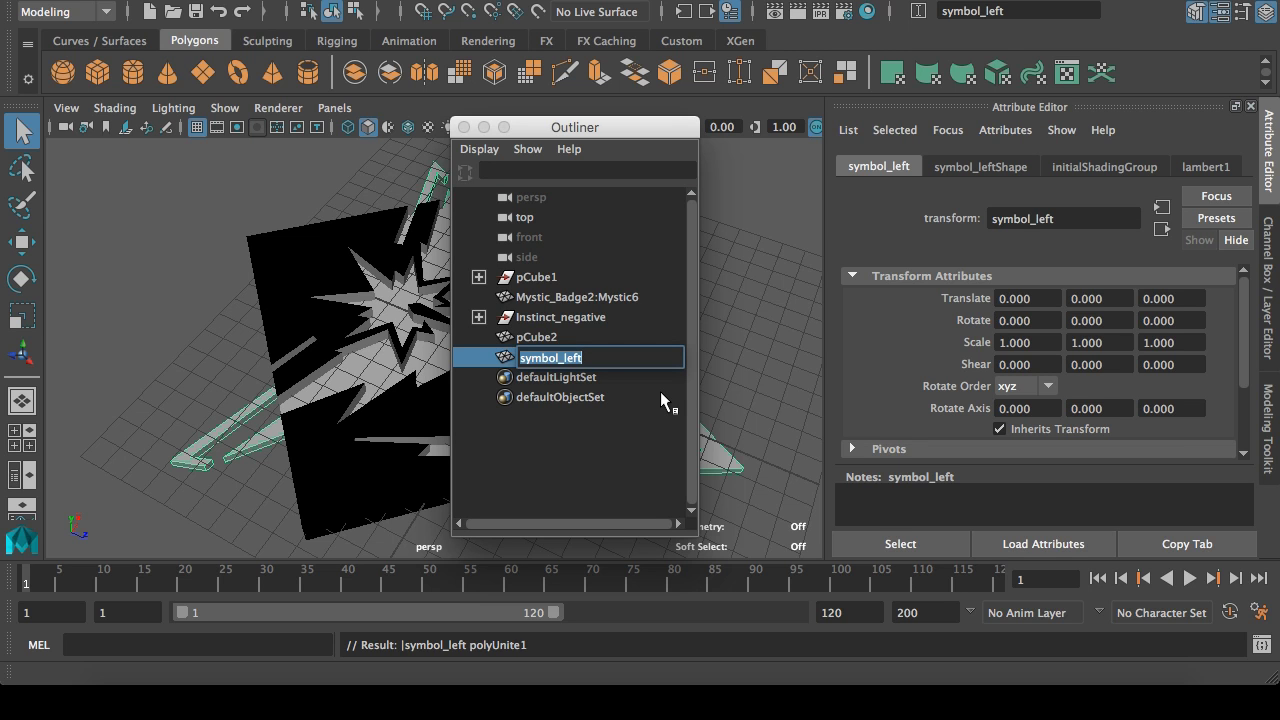
text(Instinct)
key(Return)
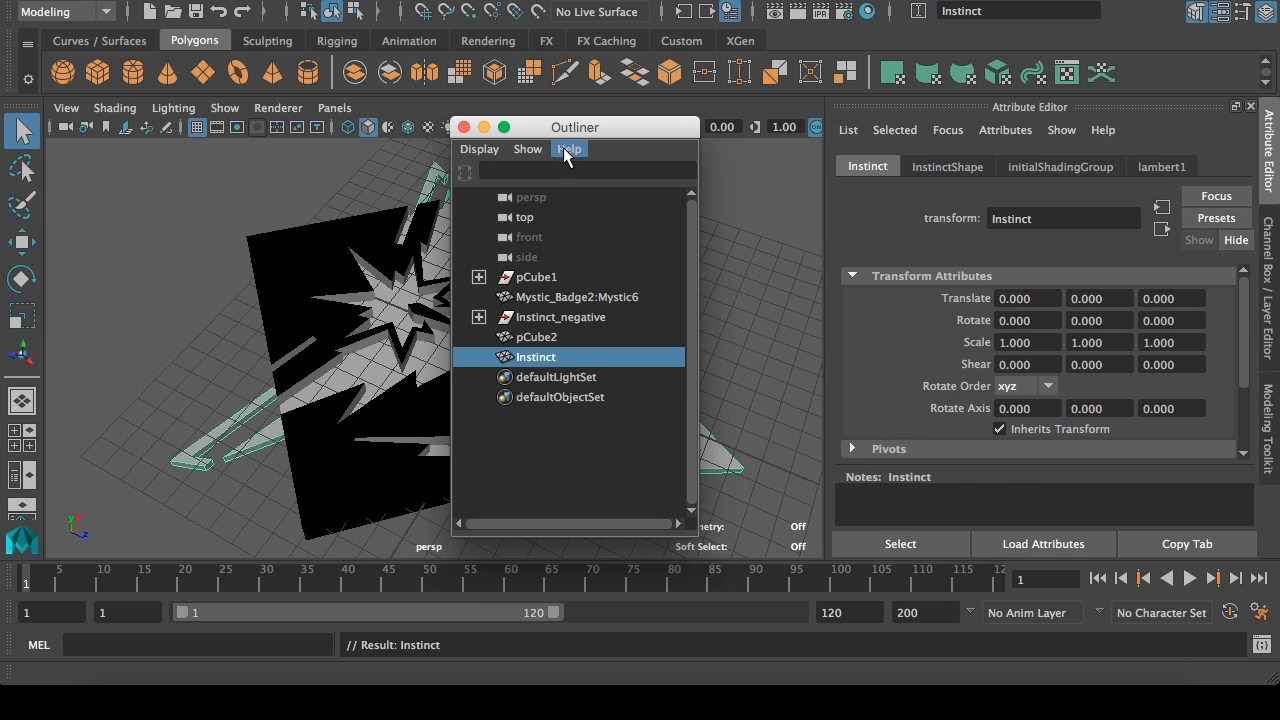
click(483, 128)
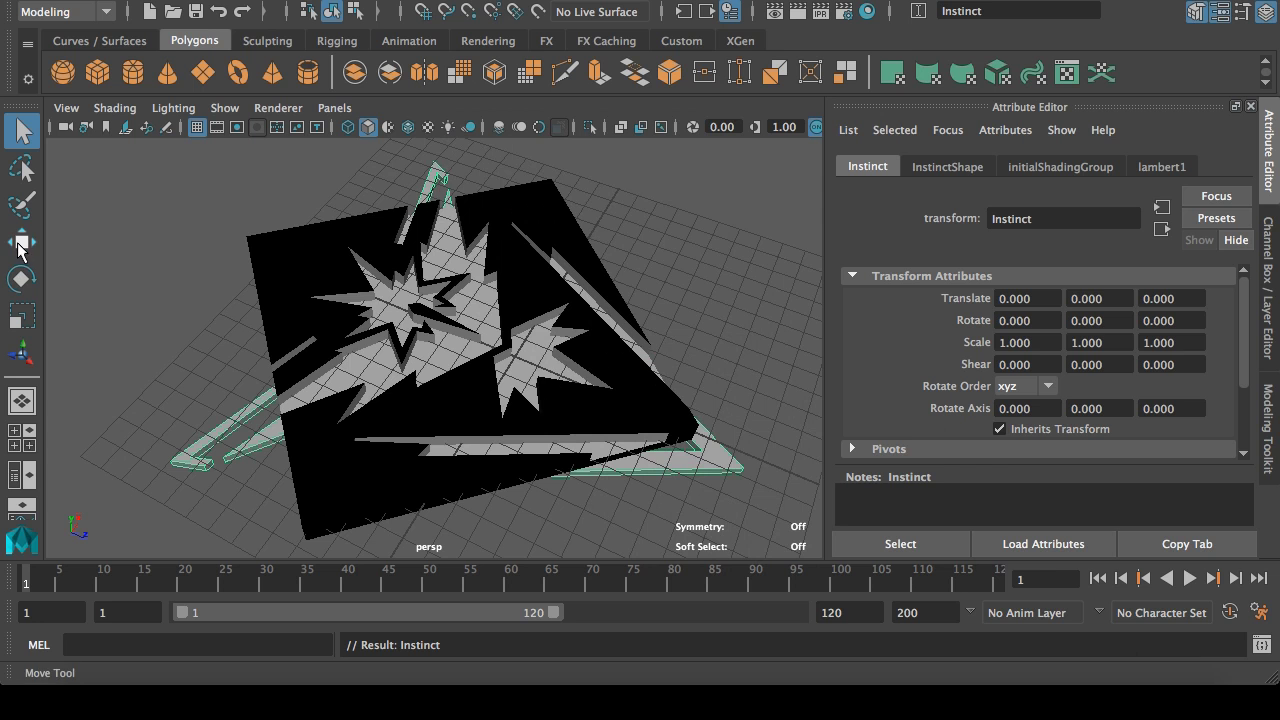
Step: Center the Instinct mesh's pivot and raise the mesh about 0.742 along Y into the slab's cut-out
key(space)
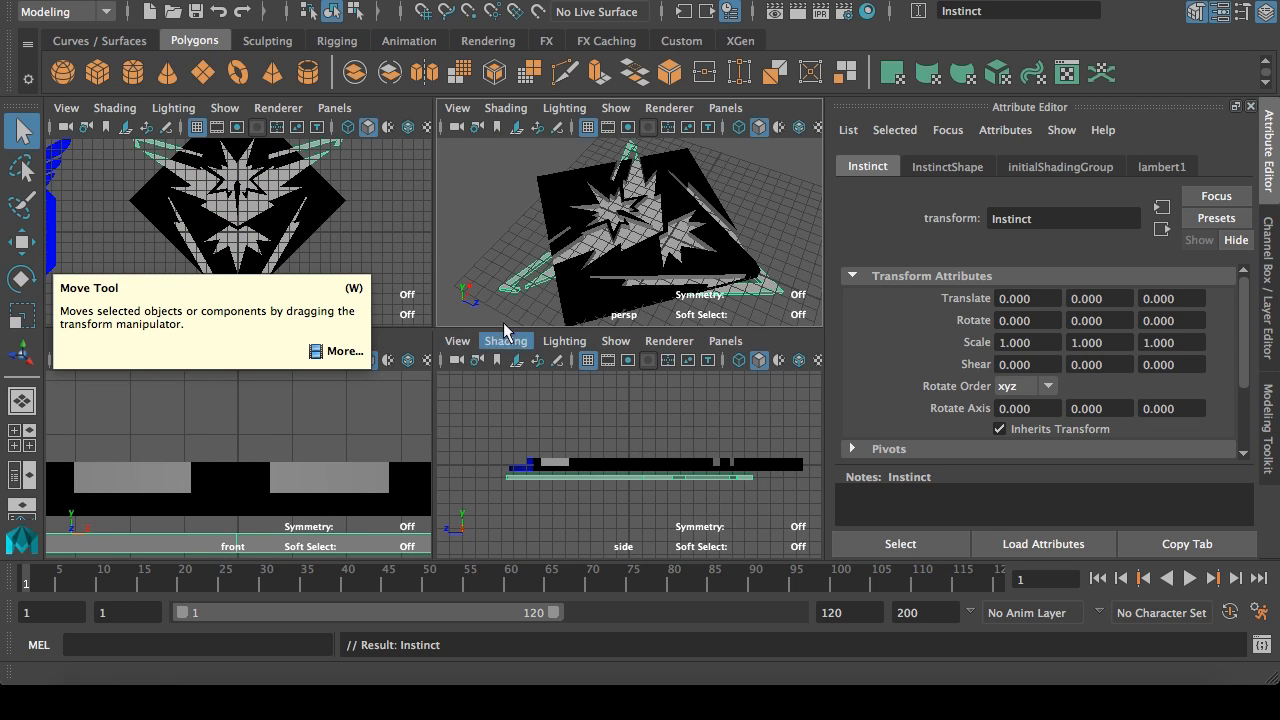
key(space)
key(space)
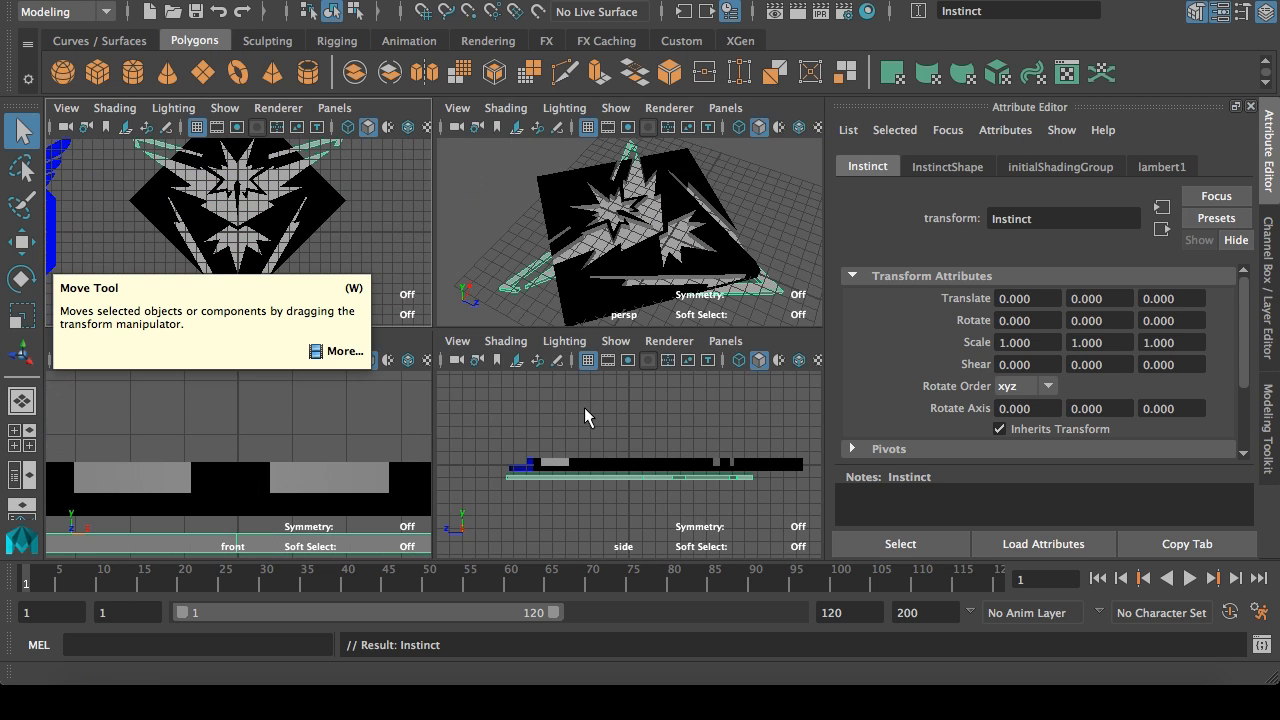
key(space)
key(w)
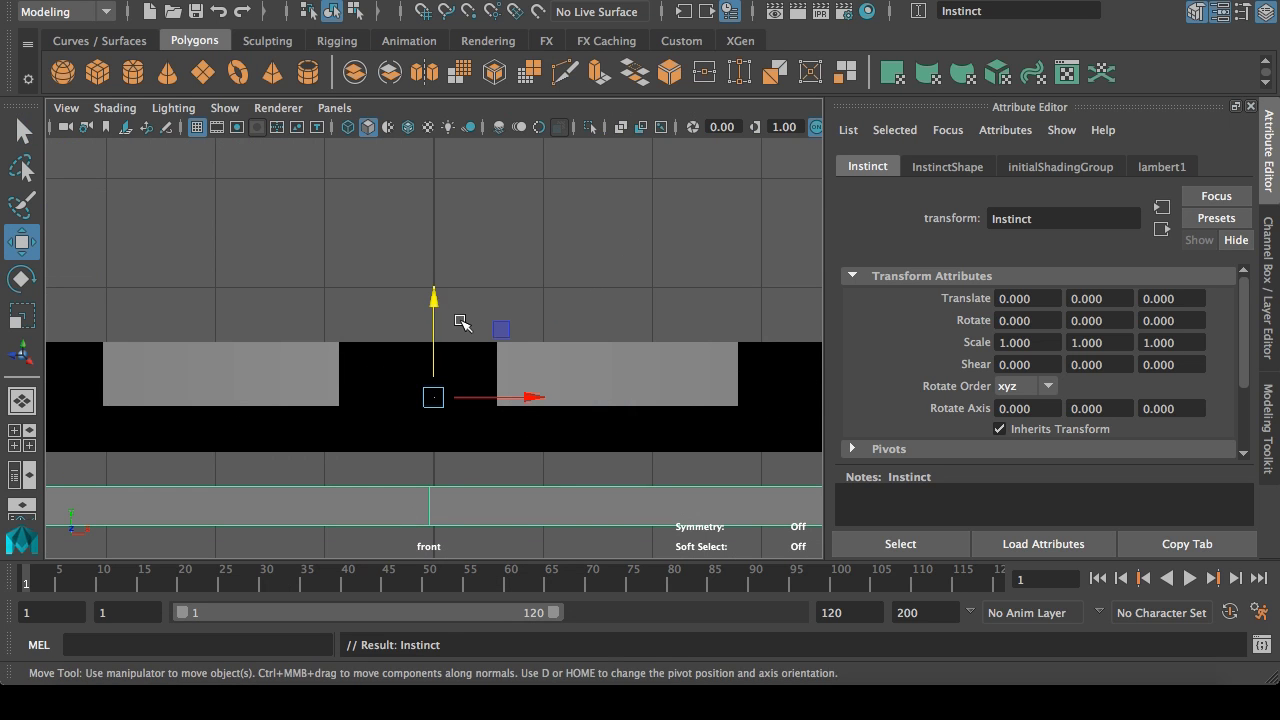
click(328, 0)
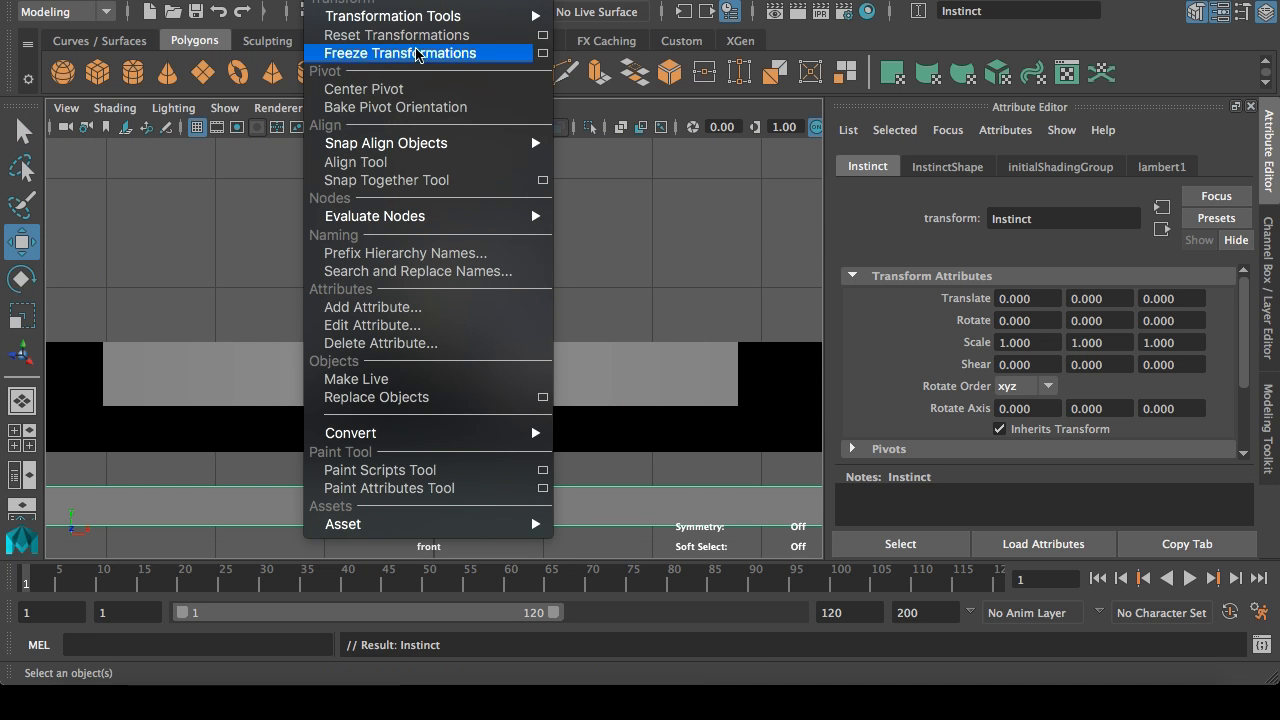
click(400, 97)
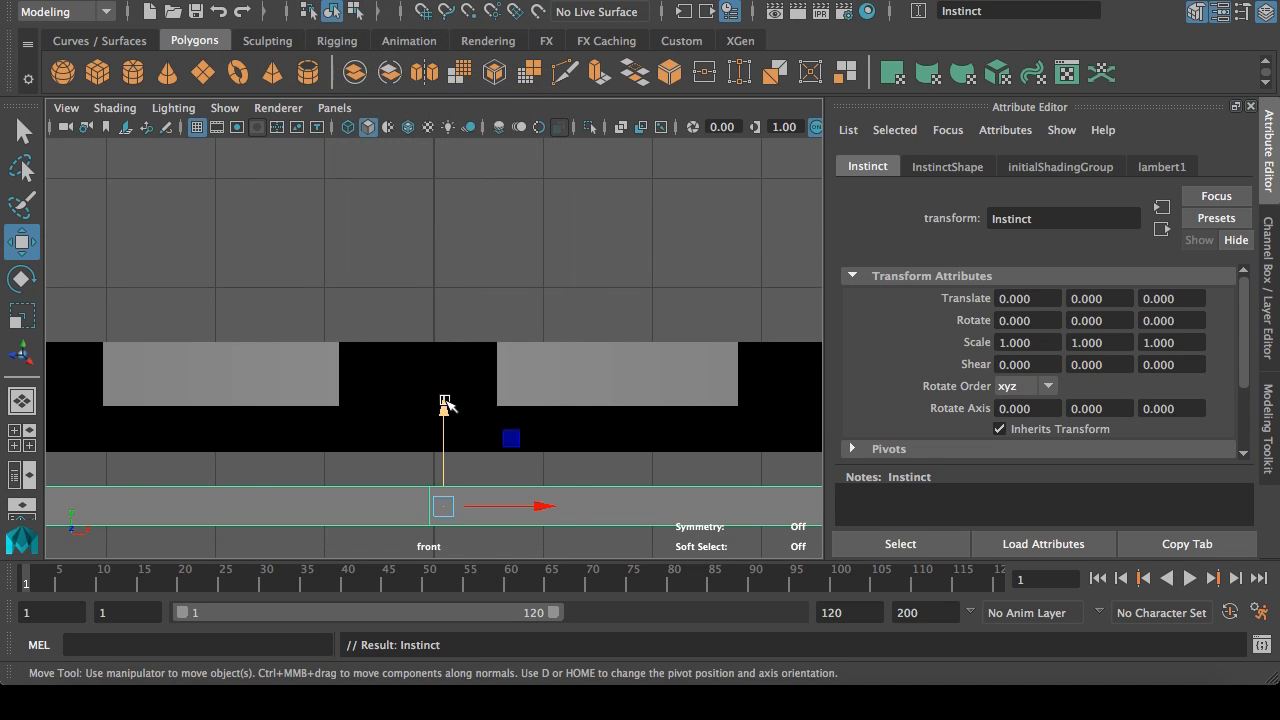
drag(443, 400, 443, 322)
key(space)
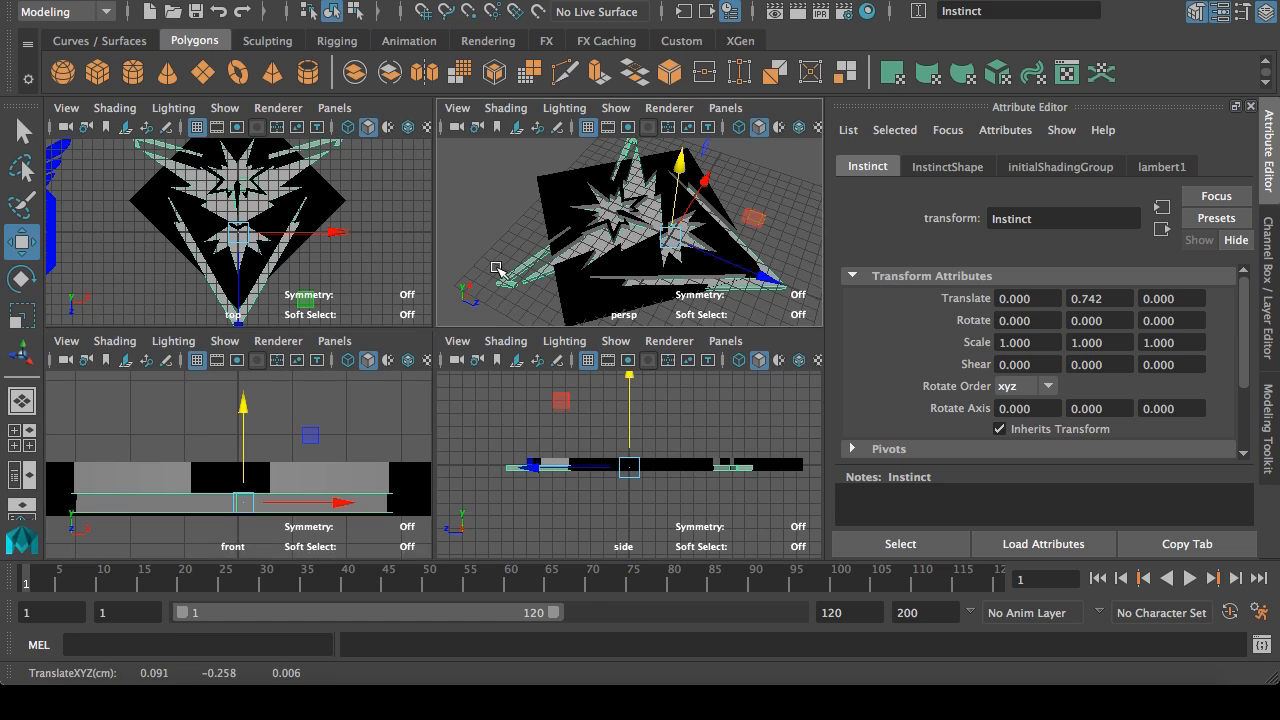
key(space)
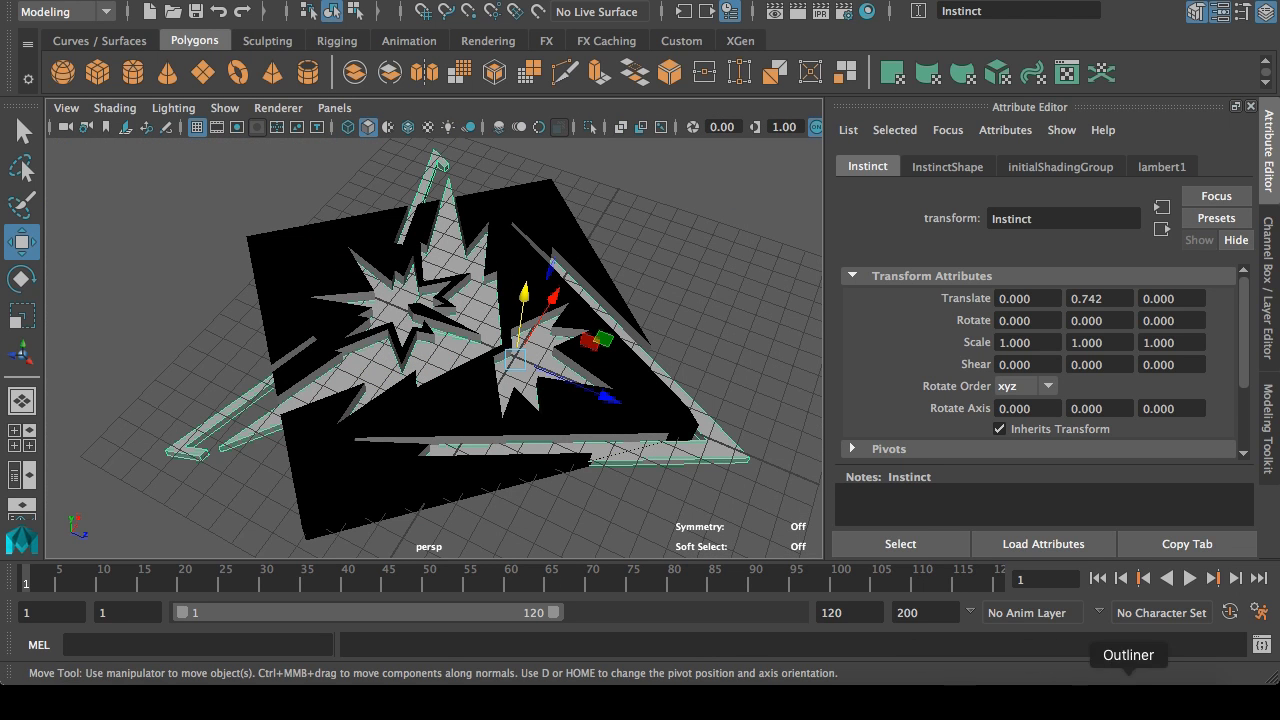
Step: Create a new Lambert material and set its color to yellow with hue 60, saturation 1 and value 1
click(1073, 702)
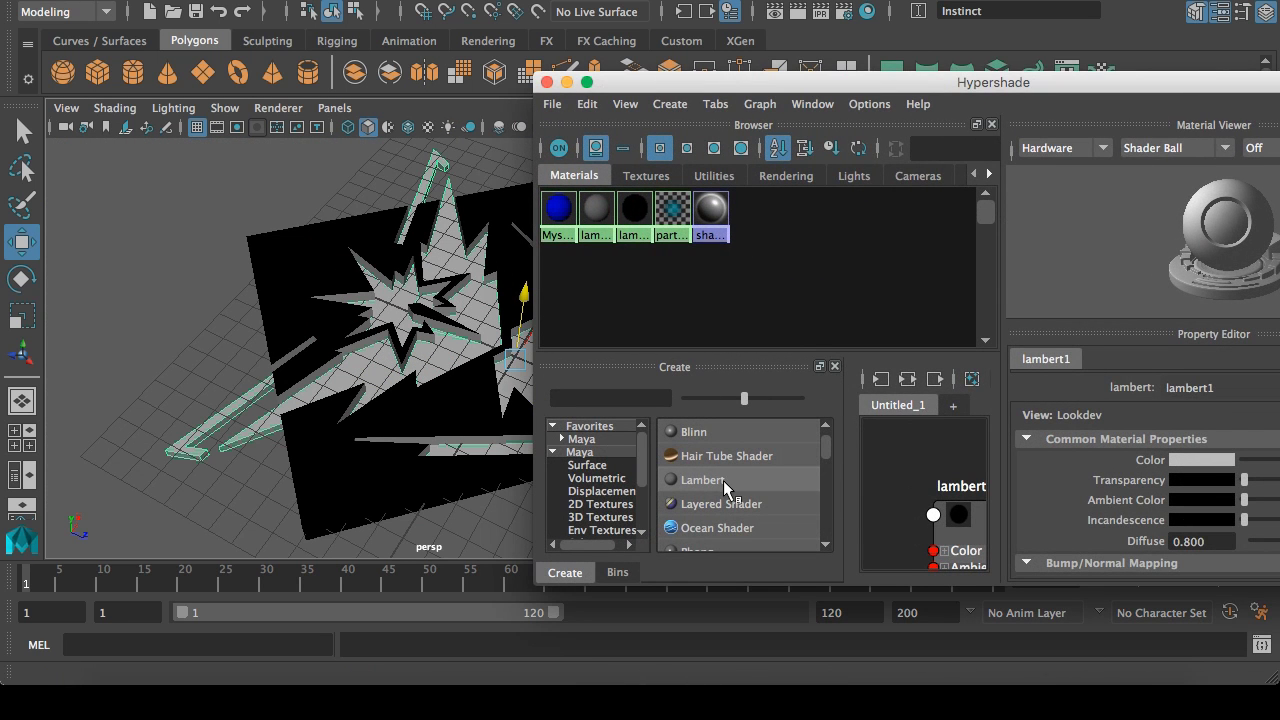
click(723, 480)
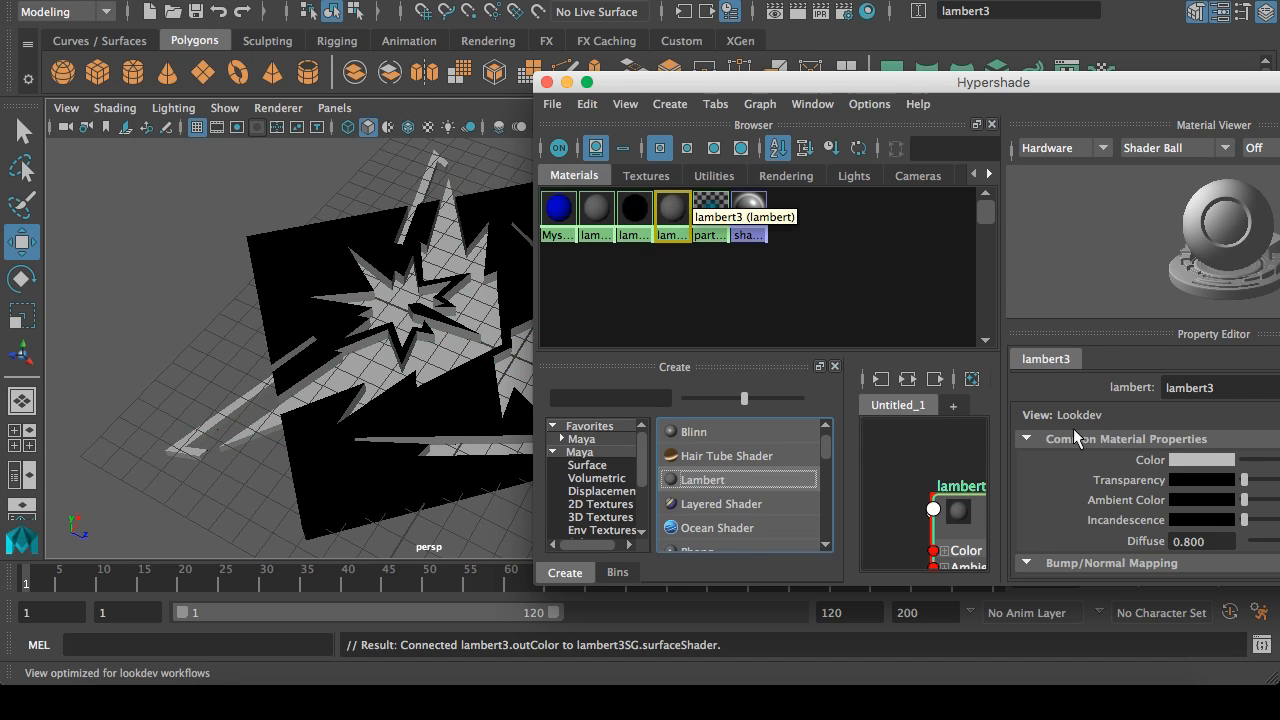
click(1184, 457)
click(1013, 403)
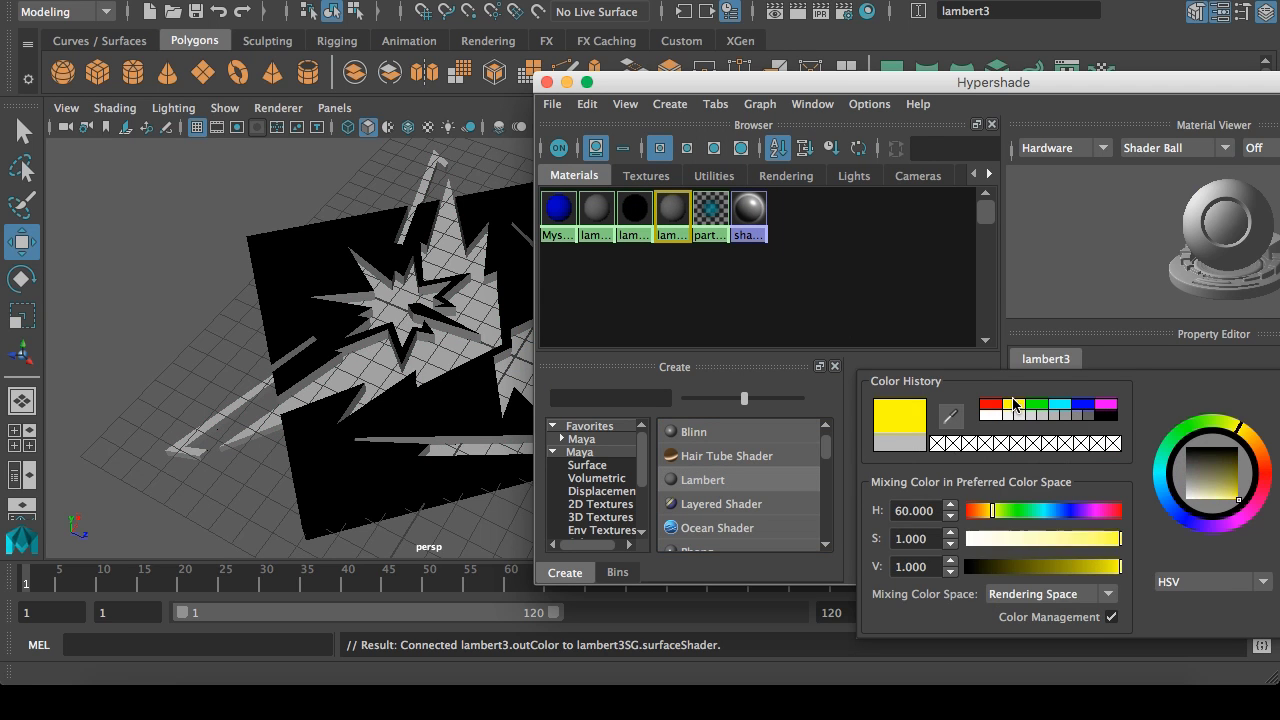
Step: Assign the yellow Lambert material to the flattened Instinct emblem mesh
click(22, 131)
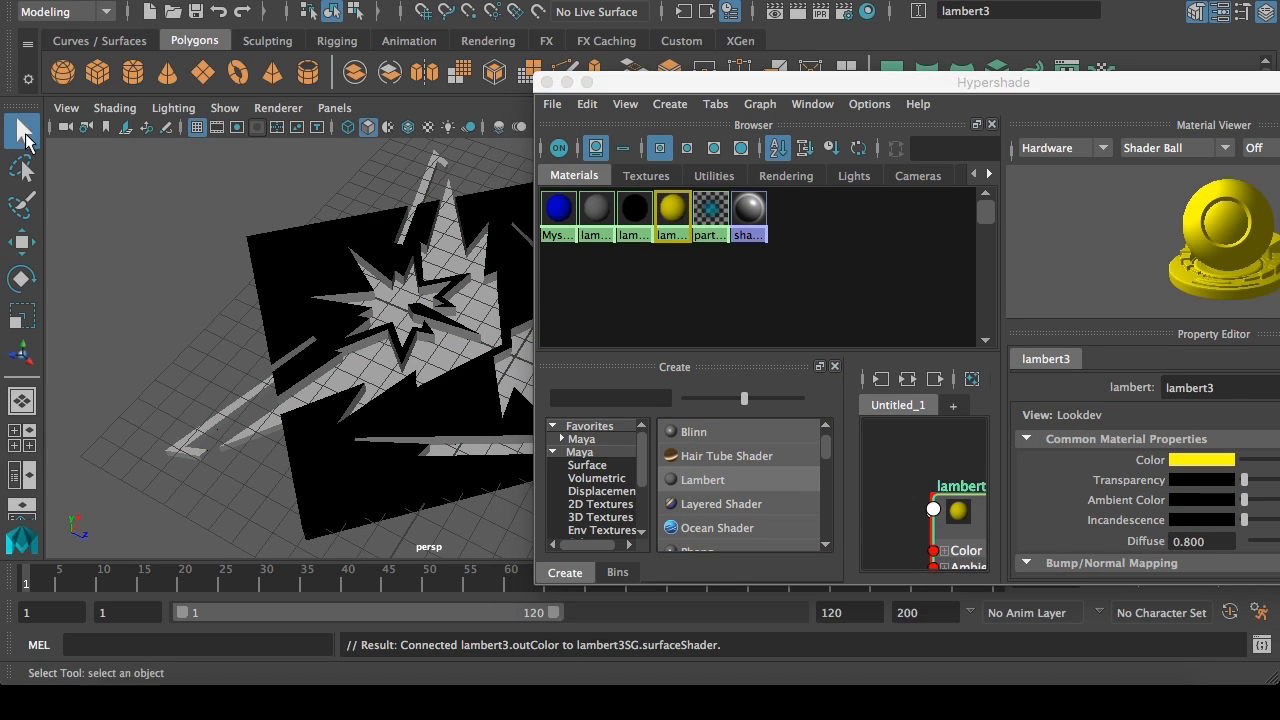
click(257, 426)
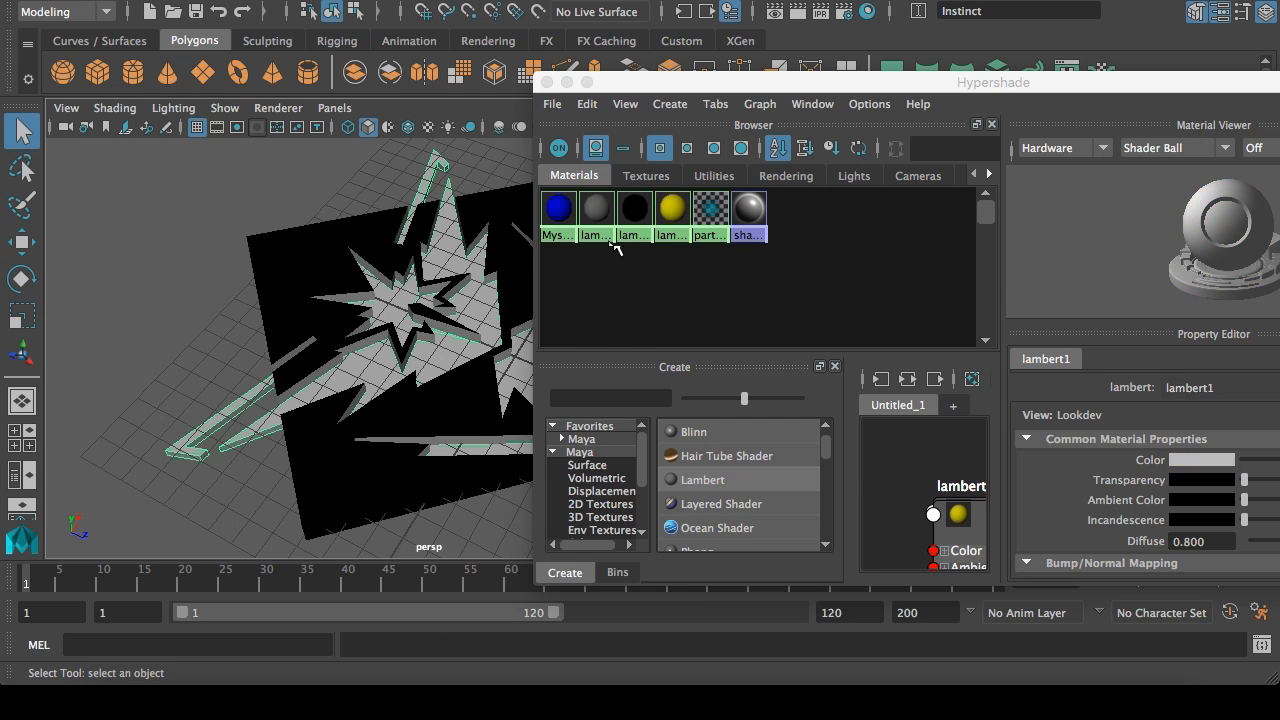
middle_drag(673, 210, 450, 358)
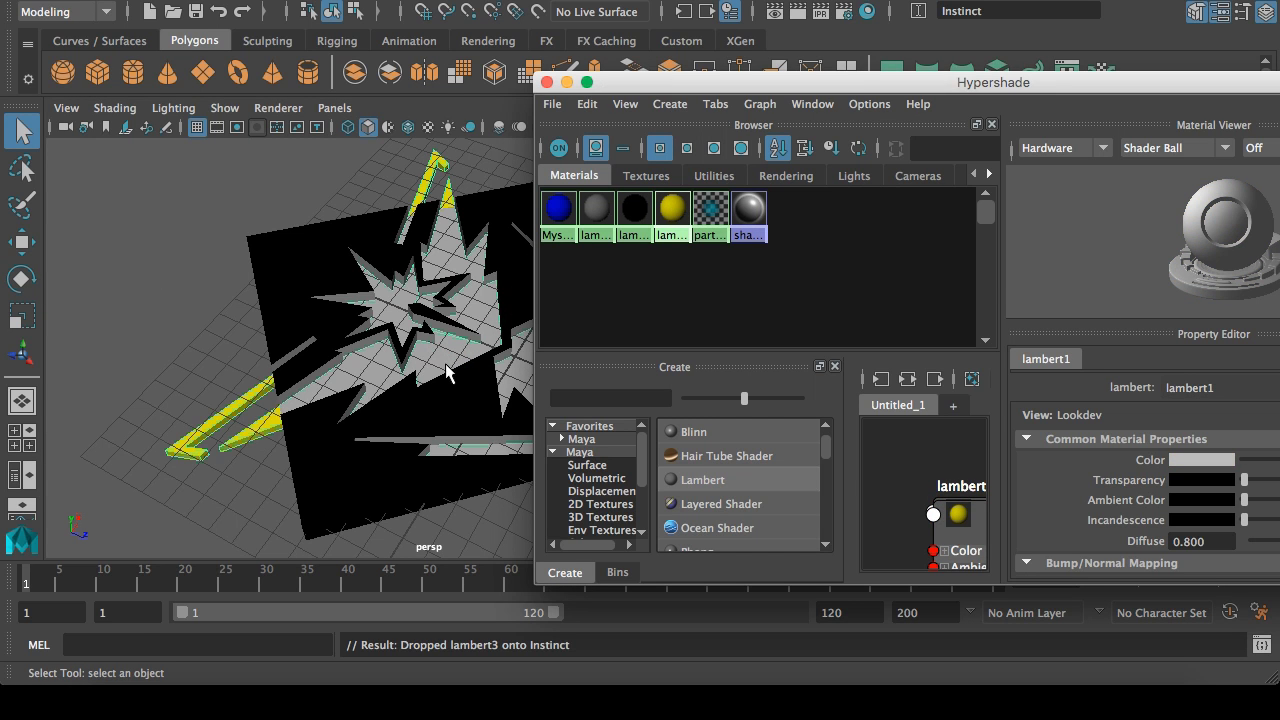
Step: Minimize the Hypershade window and raise the Instinct mesh to about 0.751 along Y
click(567, 82)
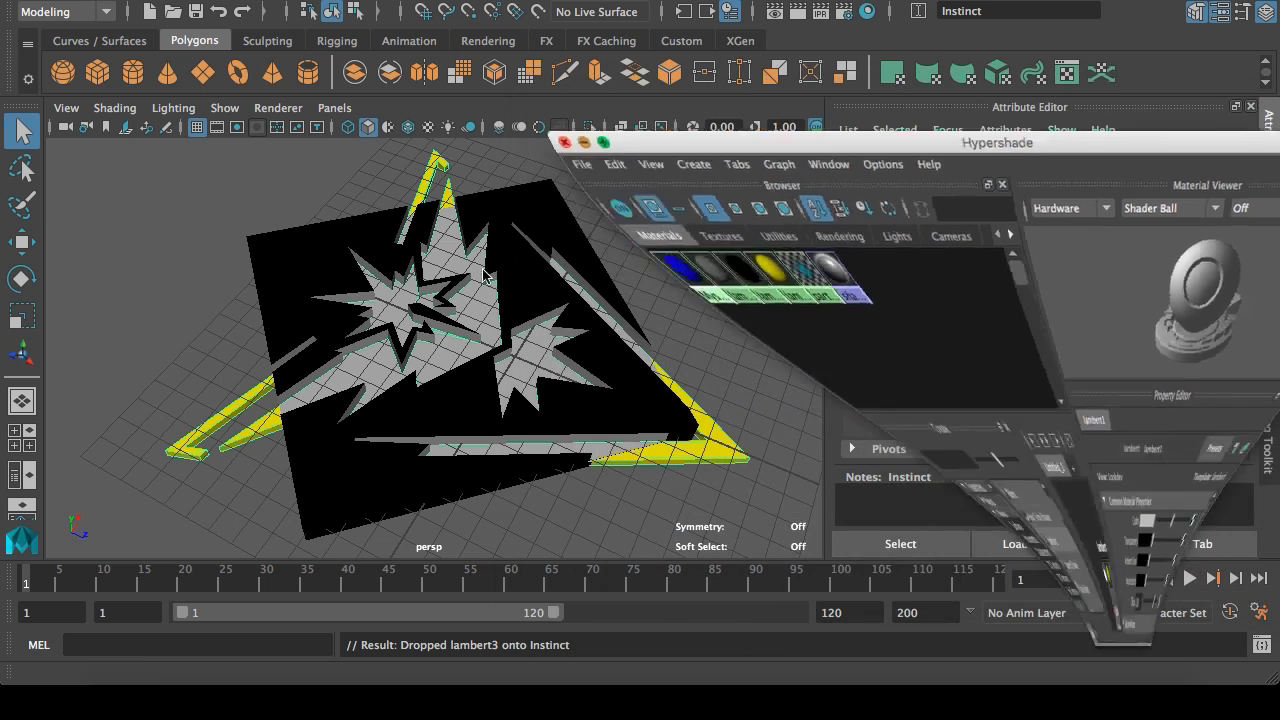
key(space)
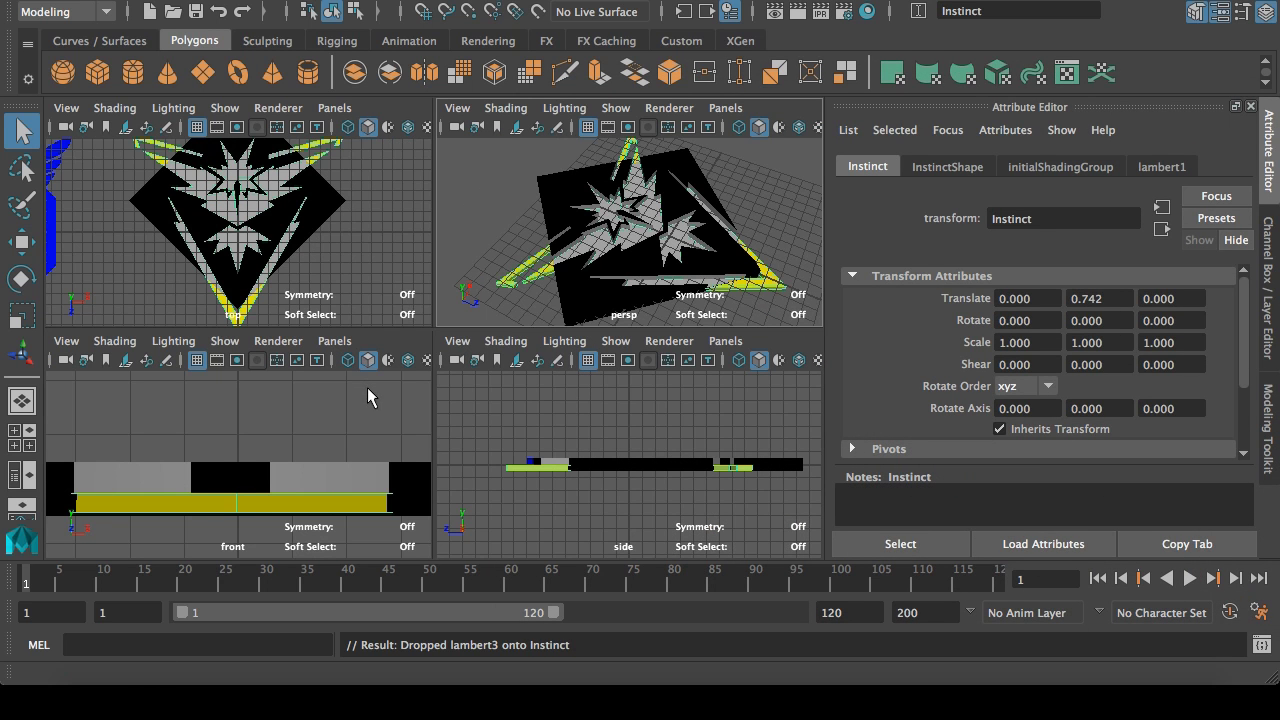
key(w)
key(space)
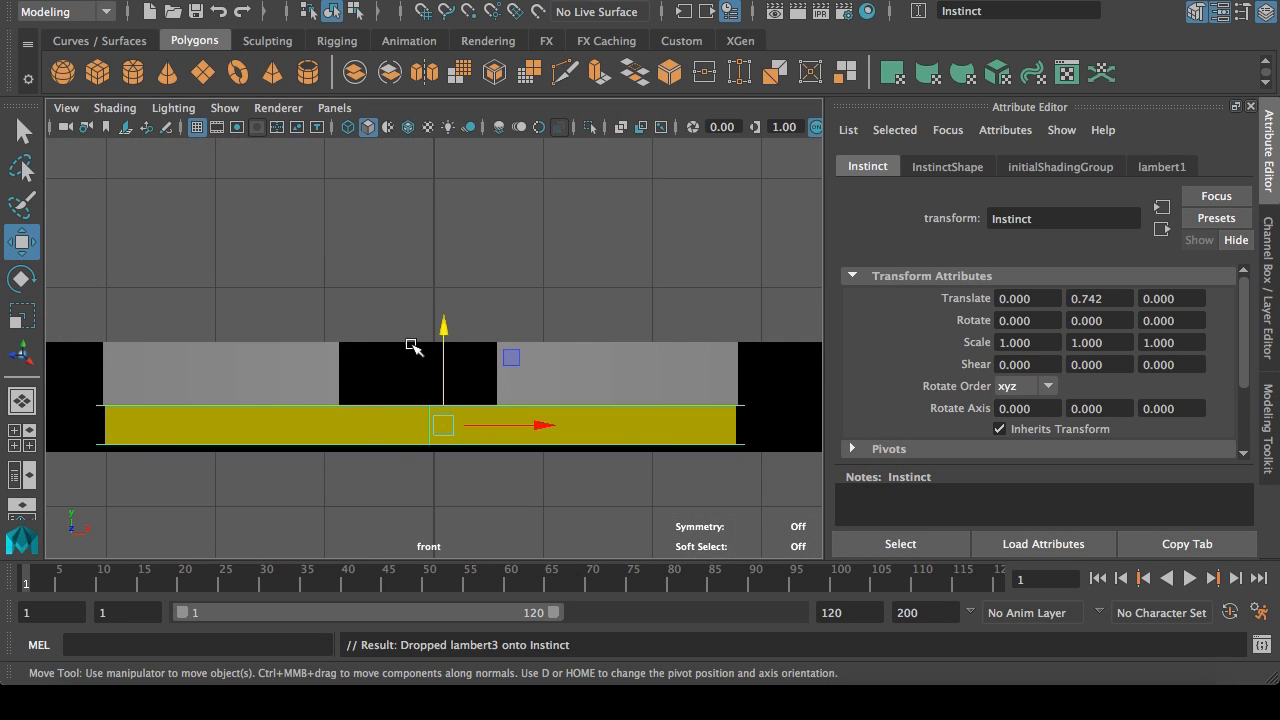
drag(443, 331, 443, 329)
key(space)
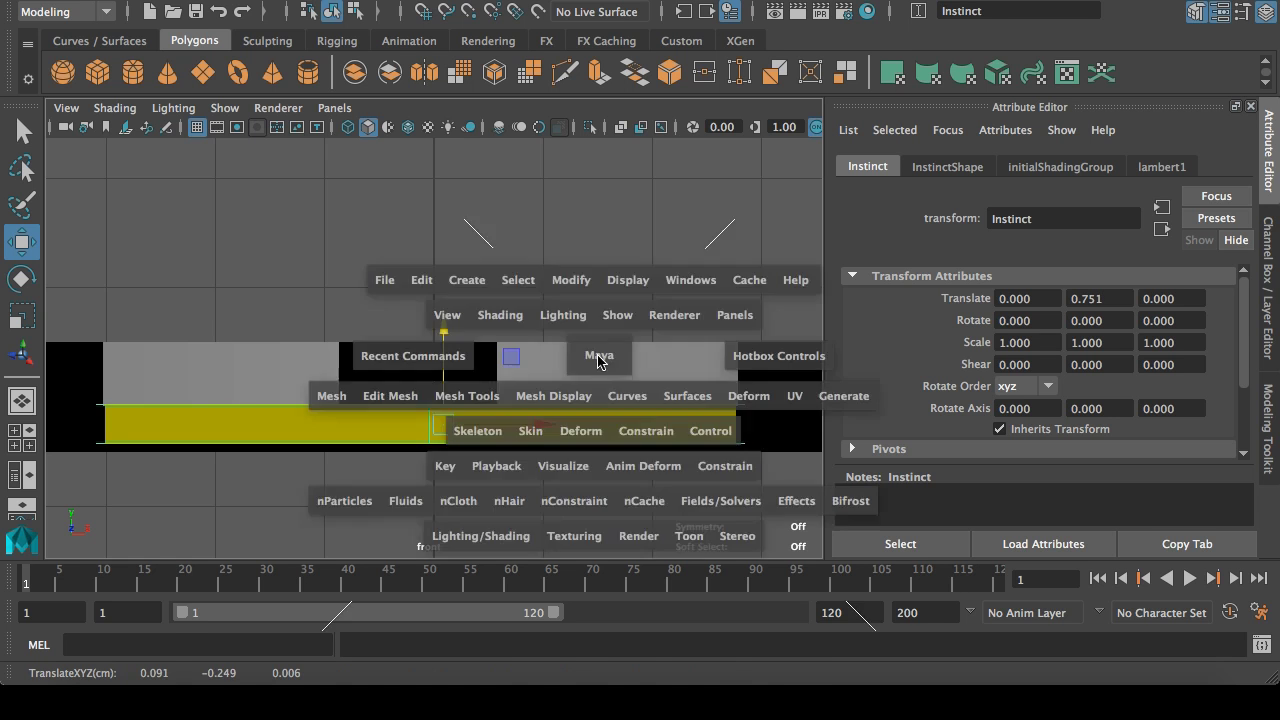
Step: Set the Instinct mesh's Translate Y to 0.800 to raise the emblem inside the slab's cut-out
key(space)
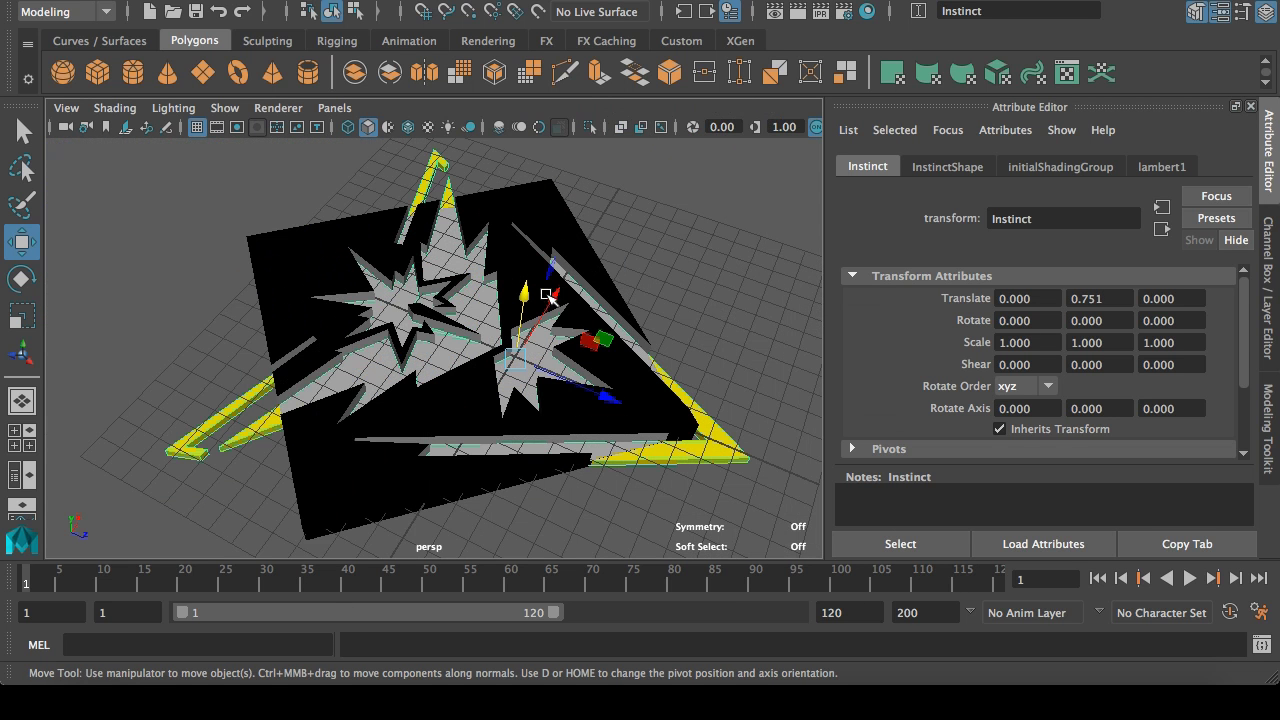
drag(526, 298, 527, 308)
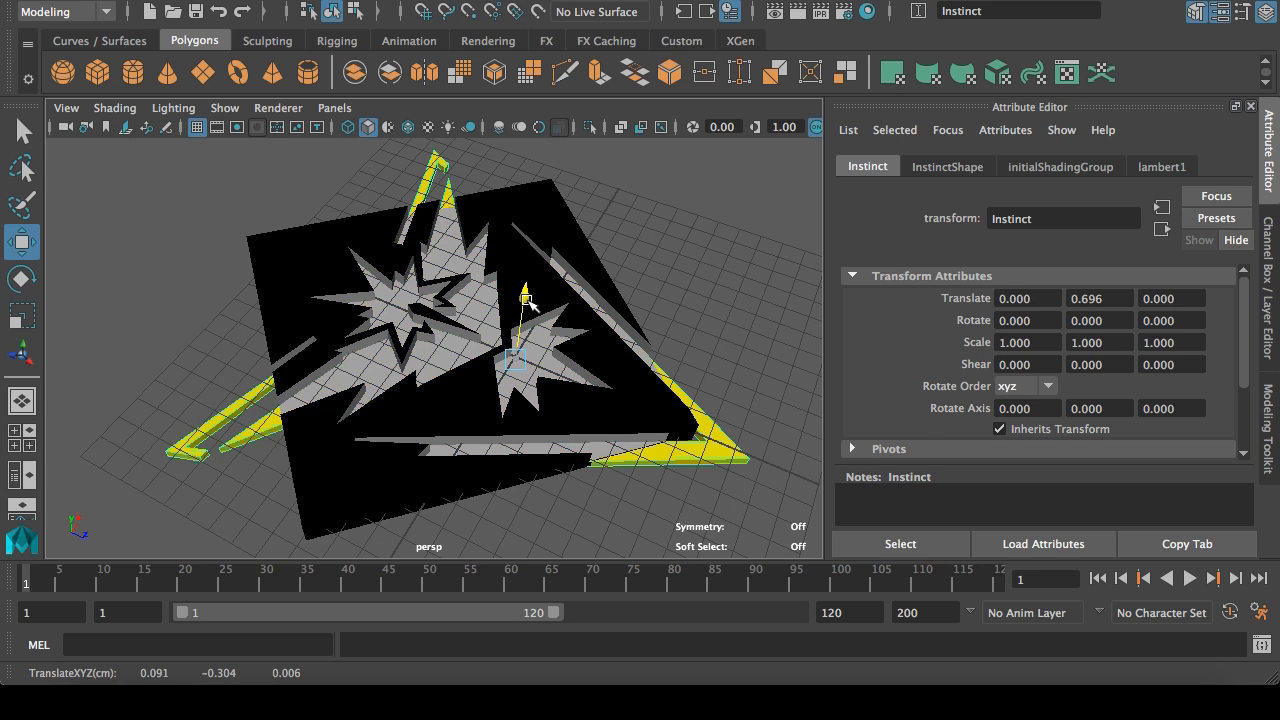
double_click(1081, 299)
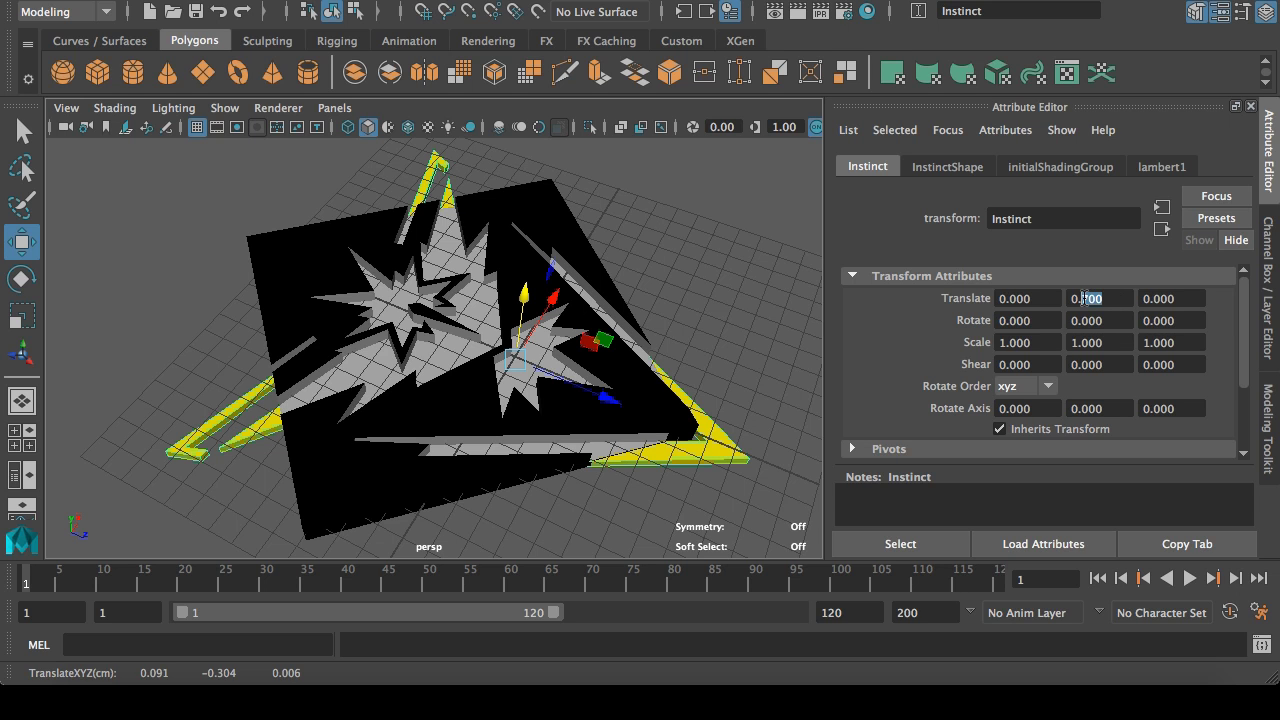
key(Return)
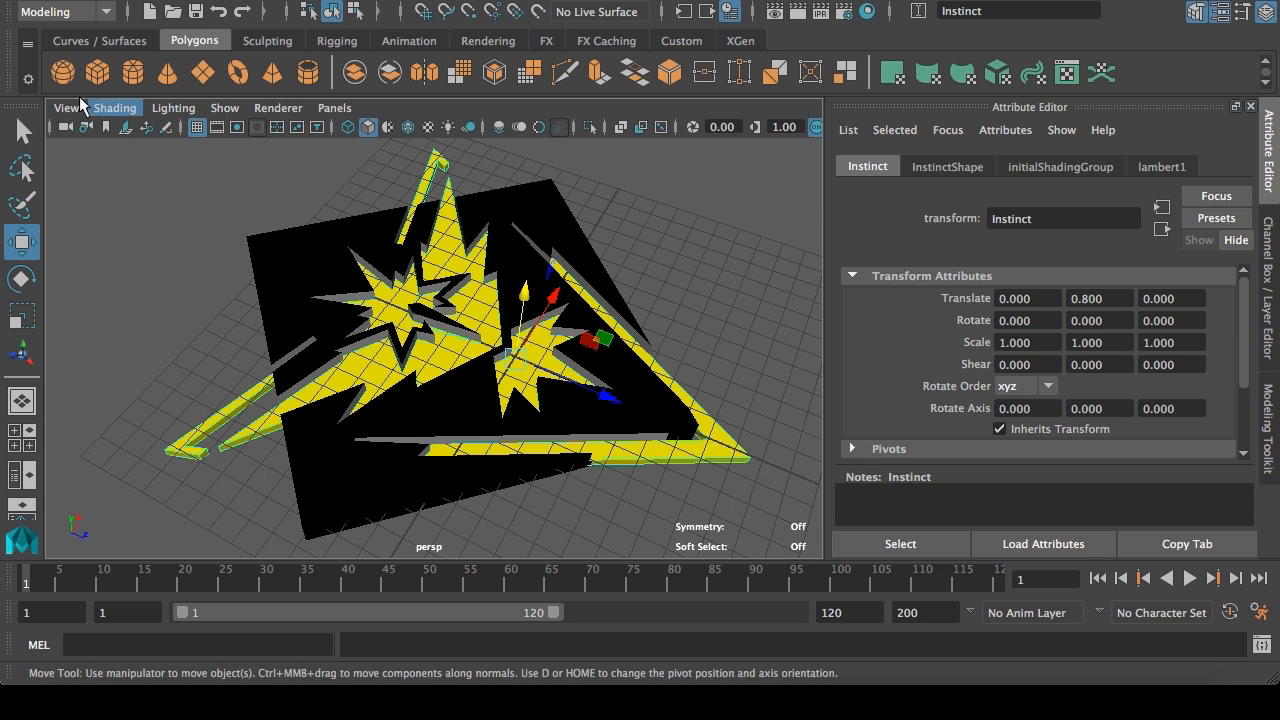
click(24, 130)
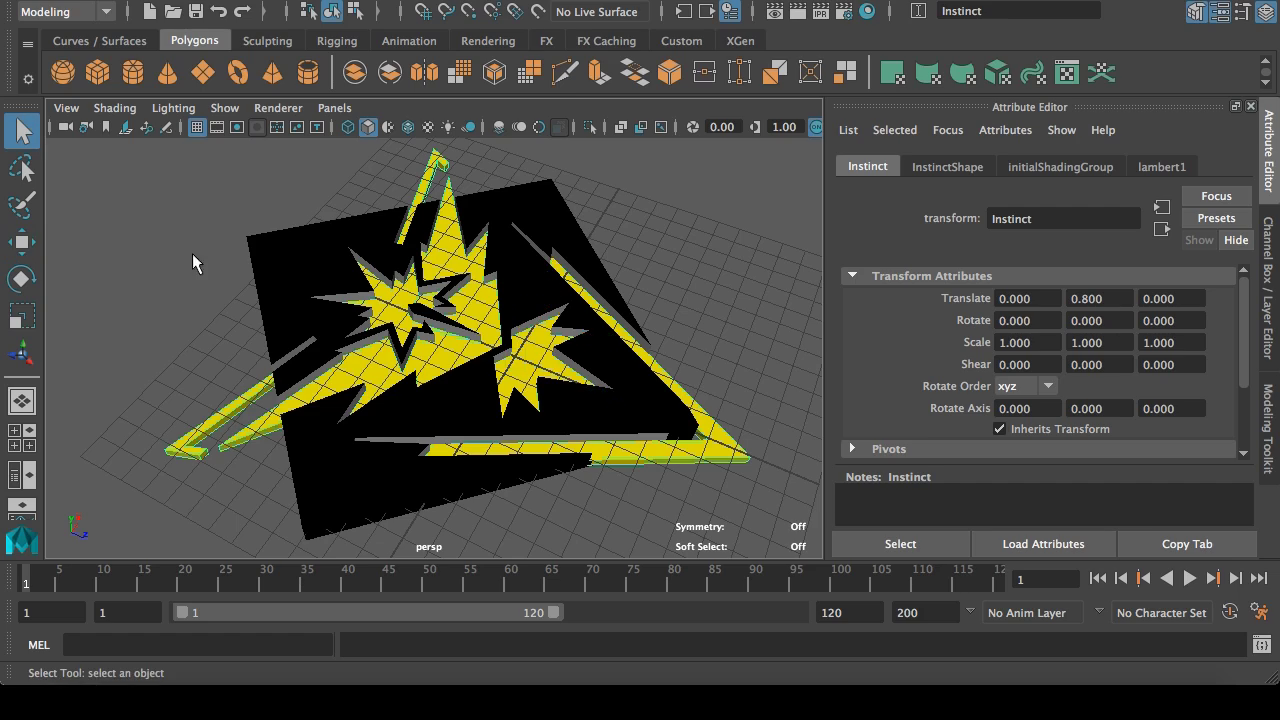
alt+drag(192, 253, 375, 270)
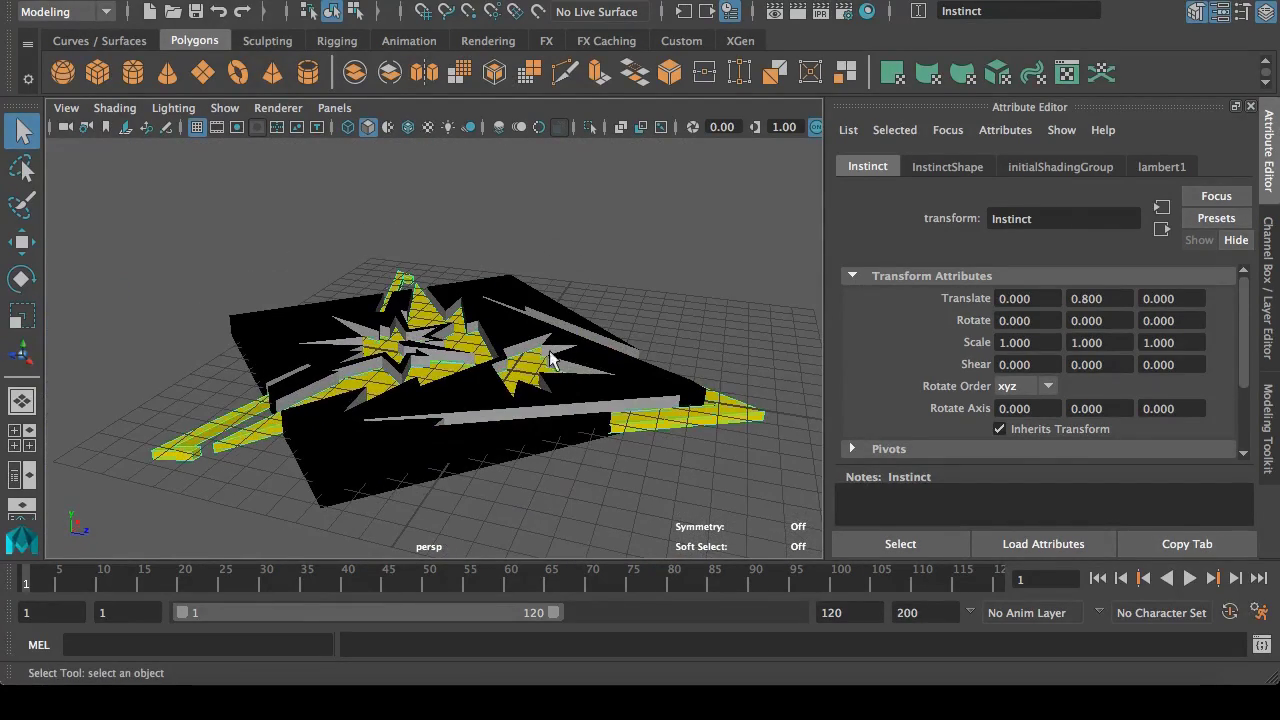
Step: Thicken the Instinct mesh to a Y scale of about 1.120 and lower it to about 0.736 along Y
key(space)
key(space)
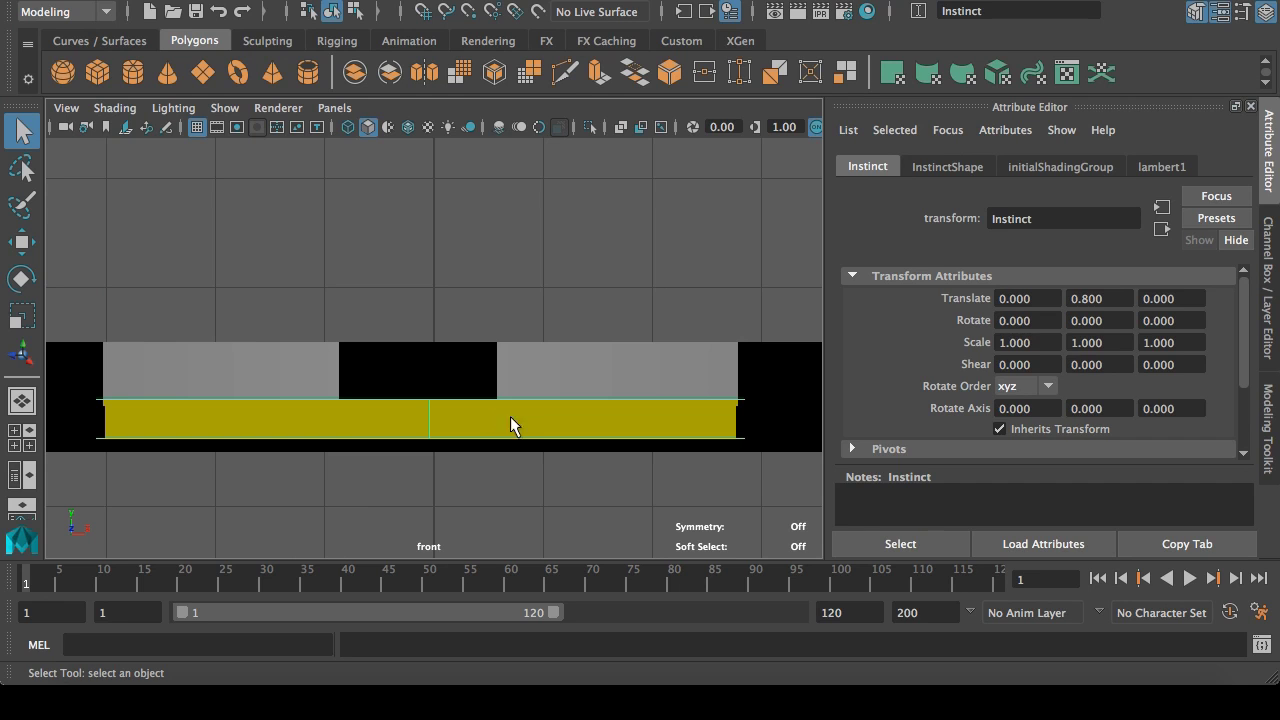
key(r)
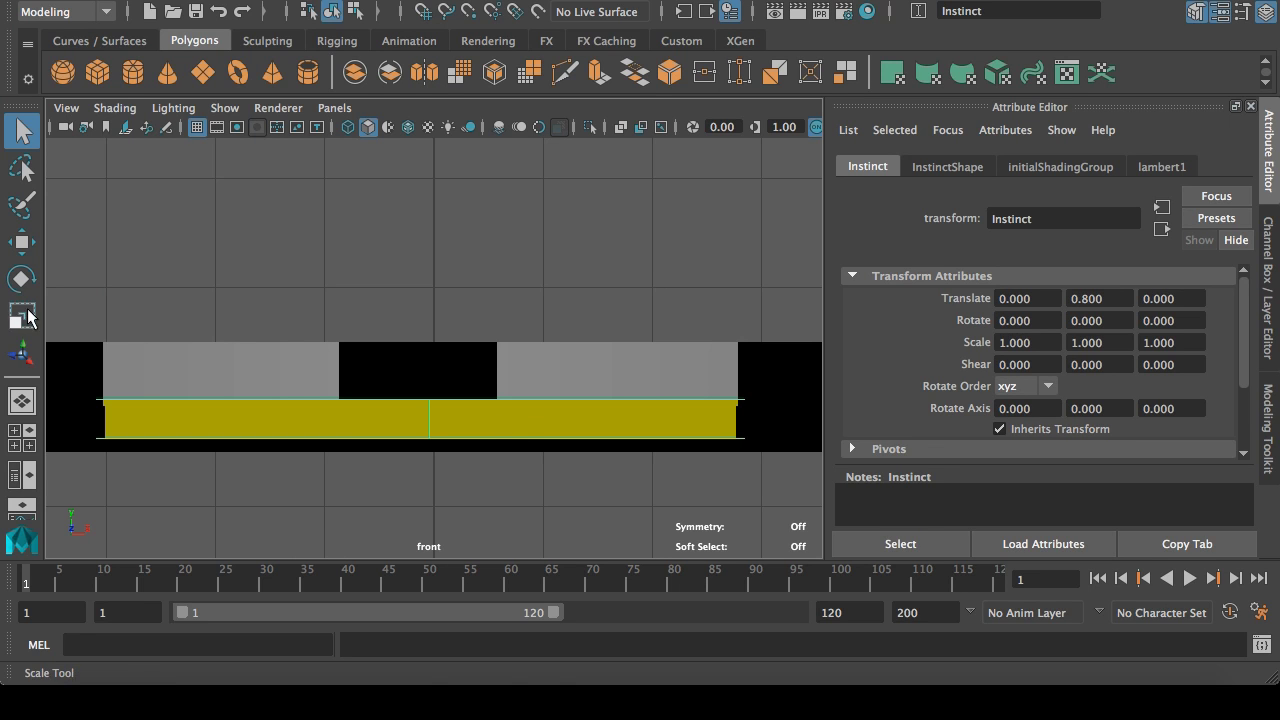
drag(443, 327, 449, 332)
click(38, 258)
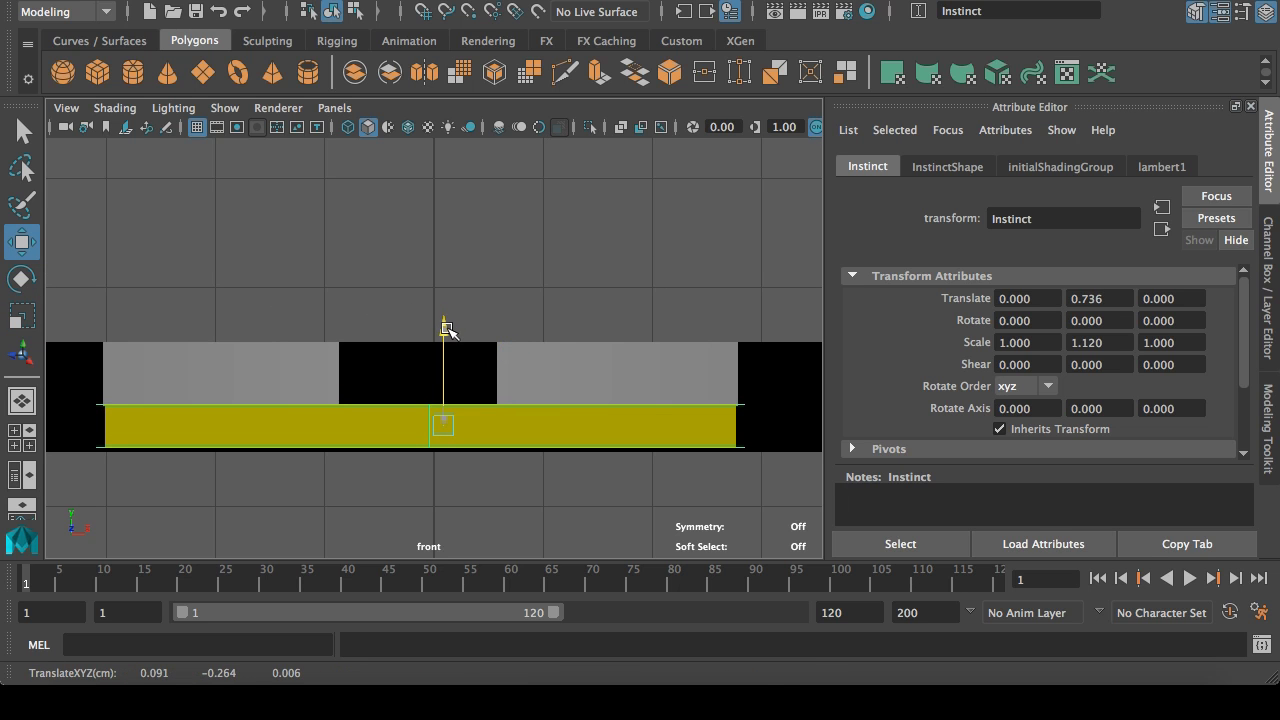
Step: Stretch the Instinct mesh to a Y scale of about 1.168 and lower it to about 0.718 along Y
click(22, 316)
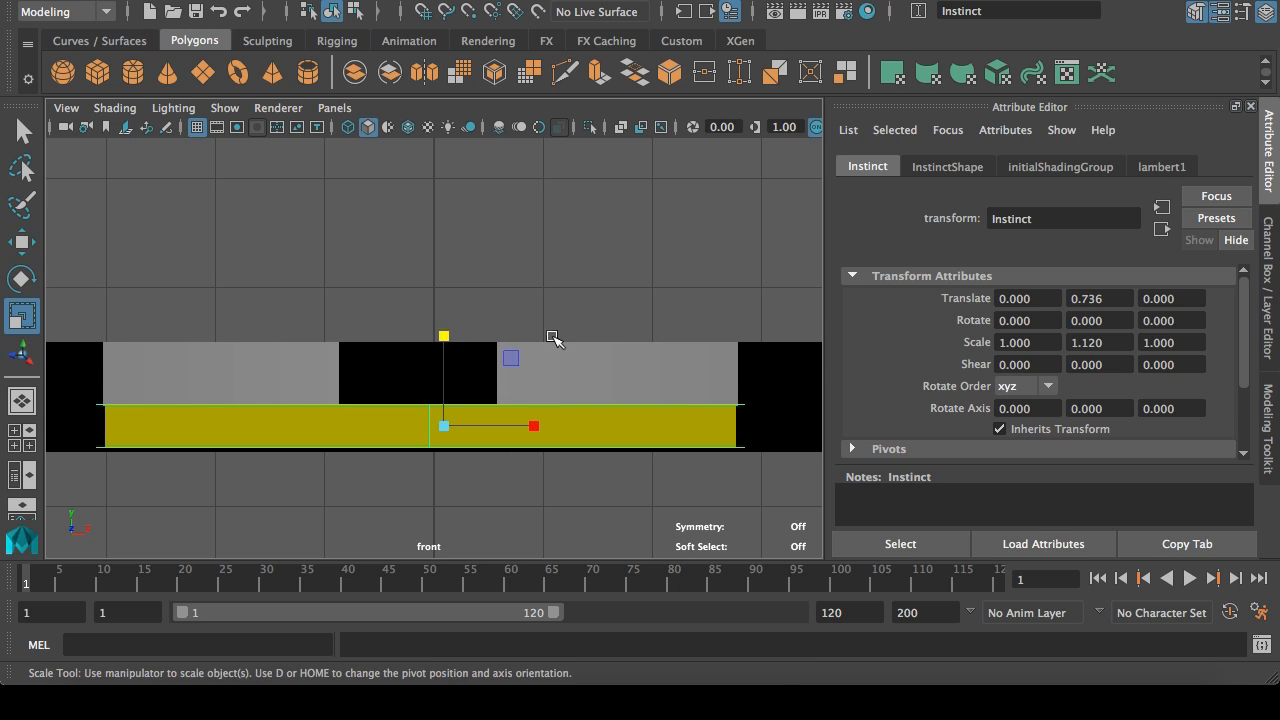
drag(446, 334, 445, 330)
click(22, 242)
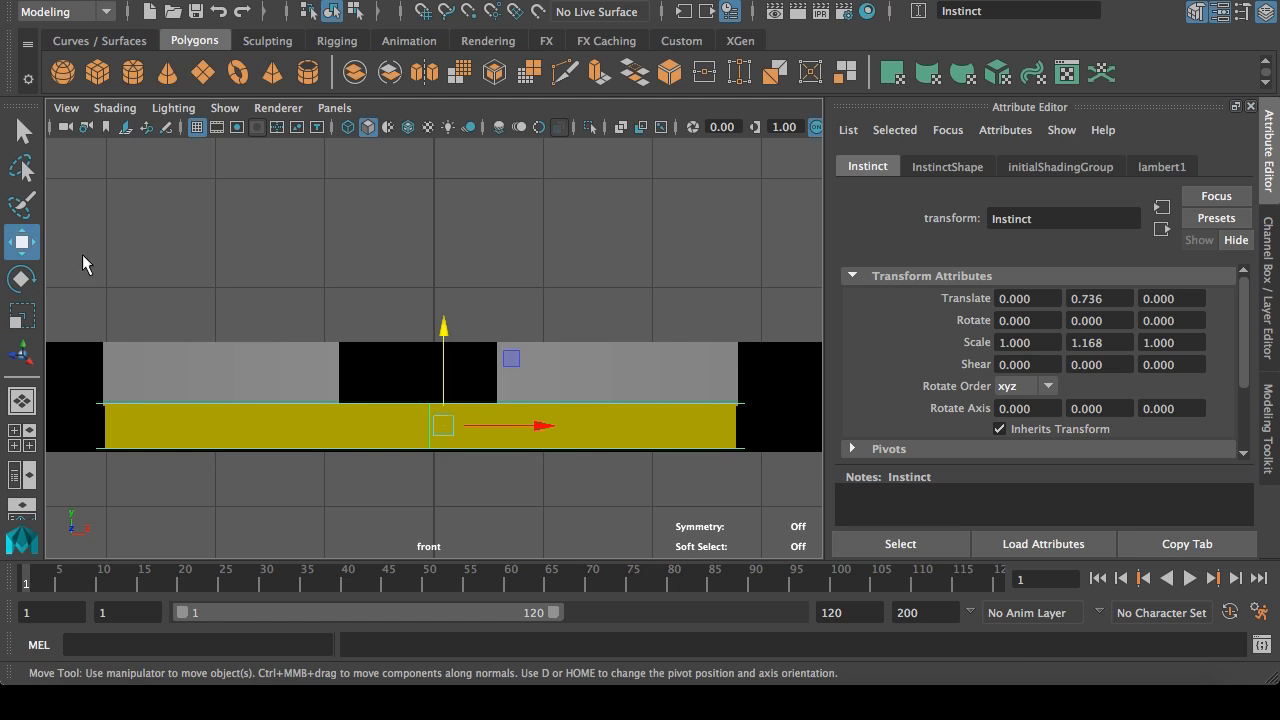
drag(444, 326, 444, 331)
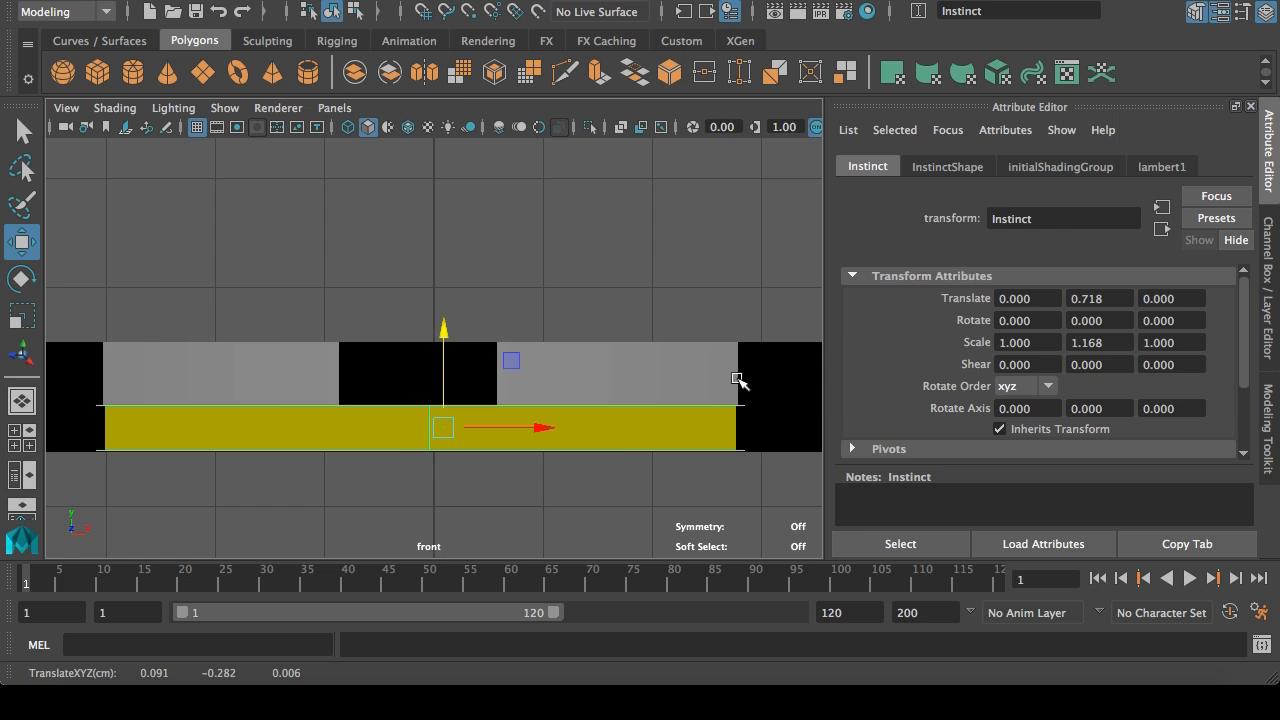
key(f)
key(space)
key(space)
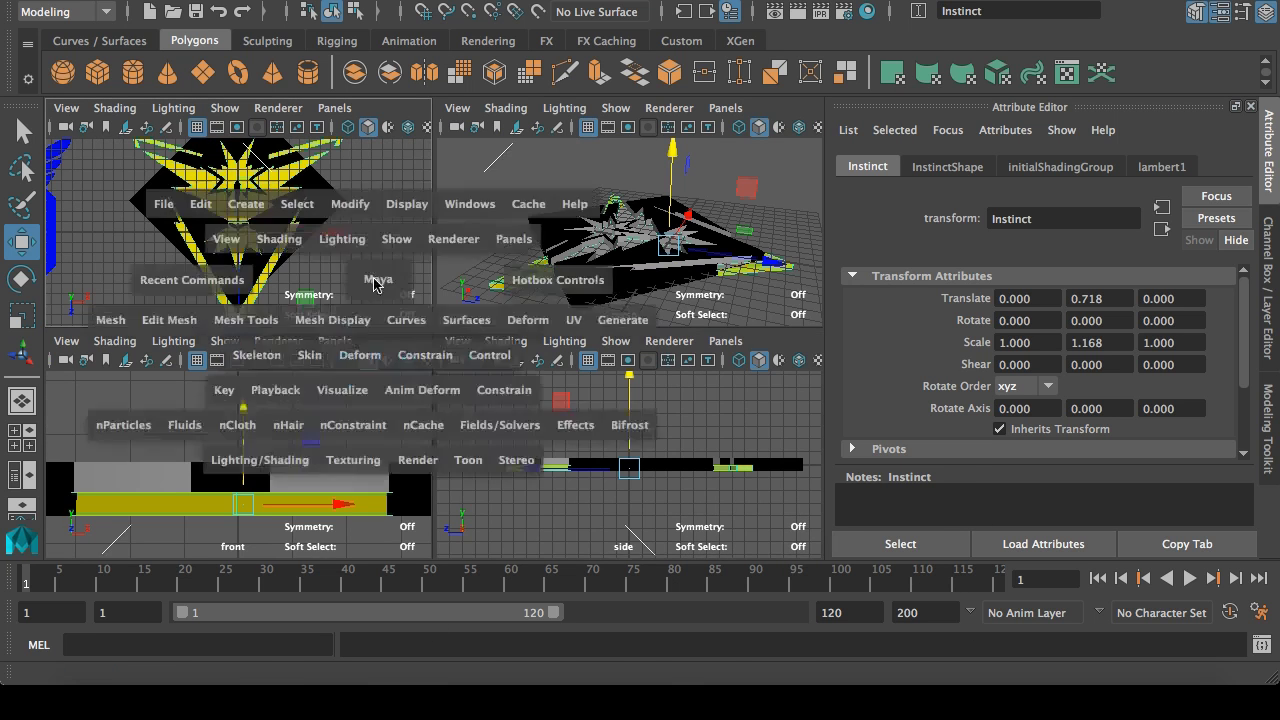
key(space)
key(space)
key(space)
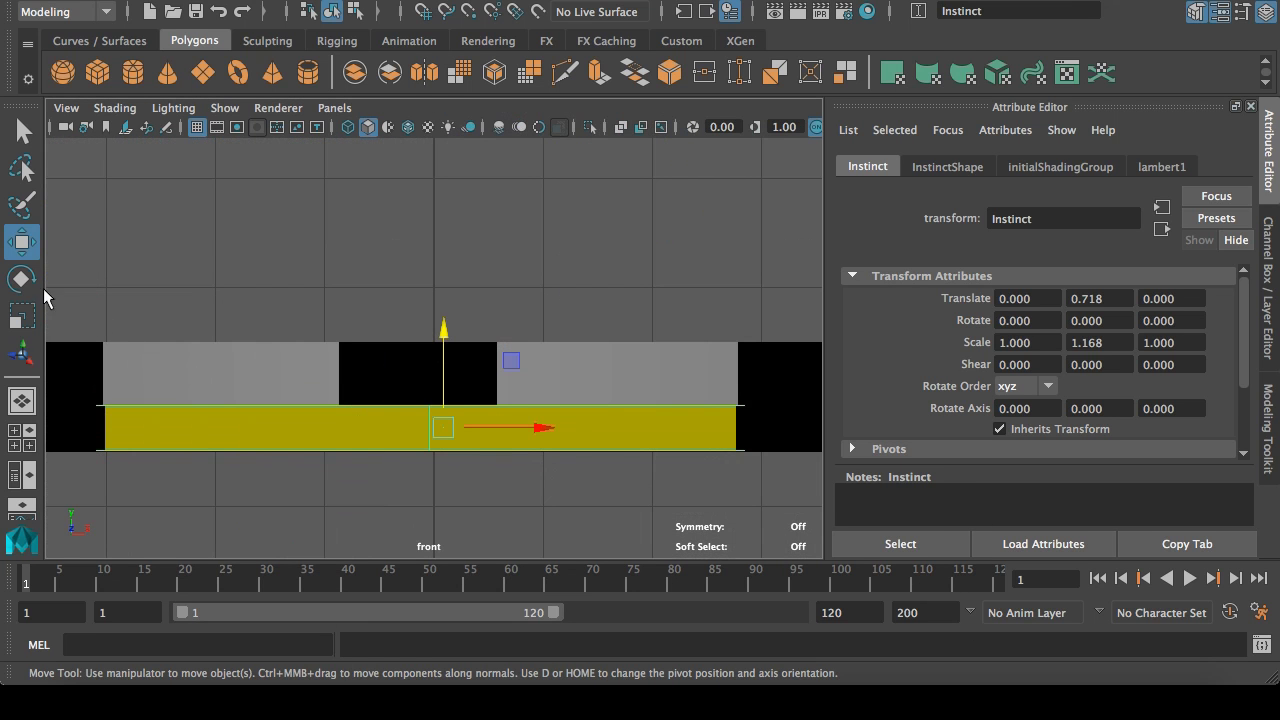
Step: Set the Instinct mesh's Scale Y to 1.200 and shift the mesh down to about 0.712 along Y
key(r)
drag(443, 337, 443, 337)
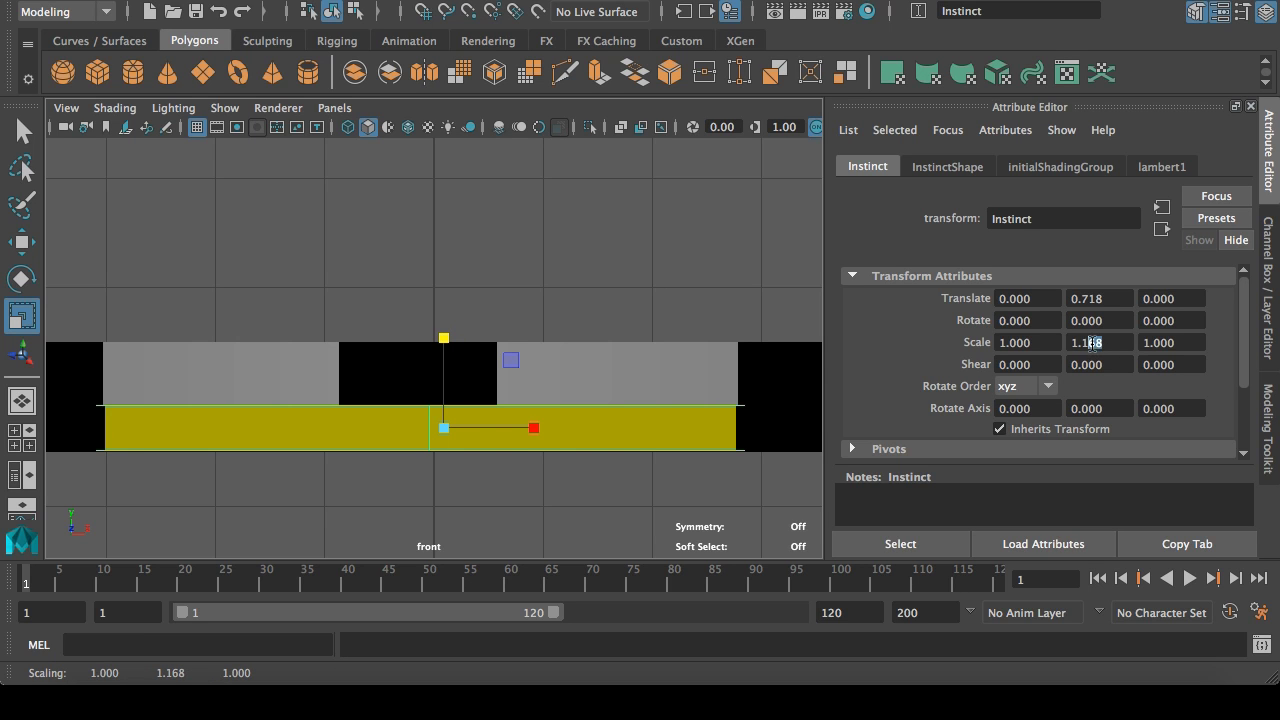
click(22, 242)
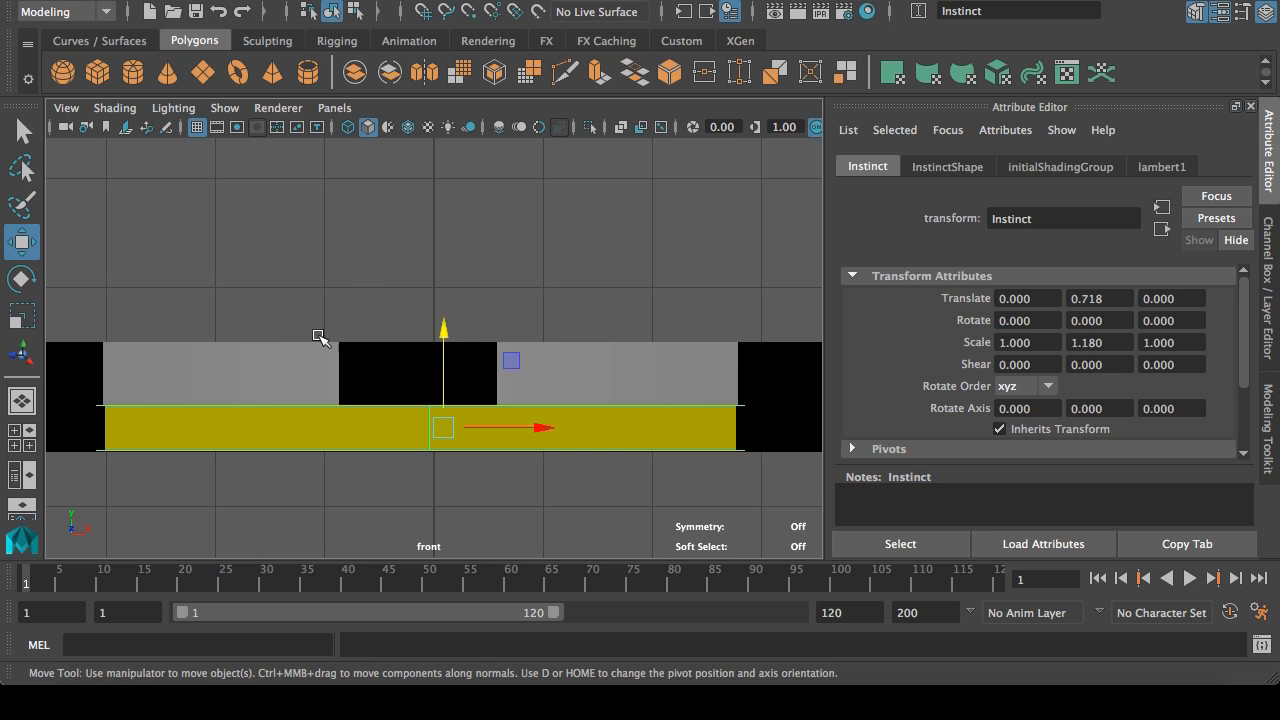
key(r)
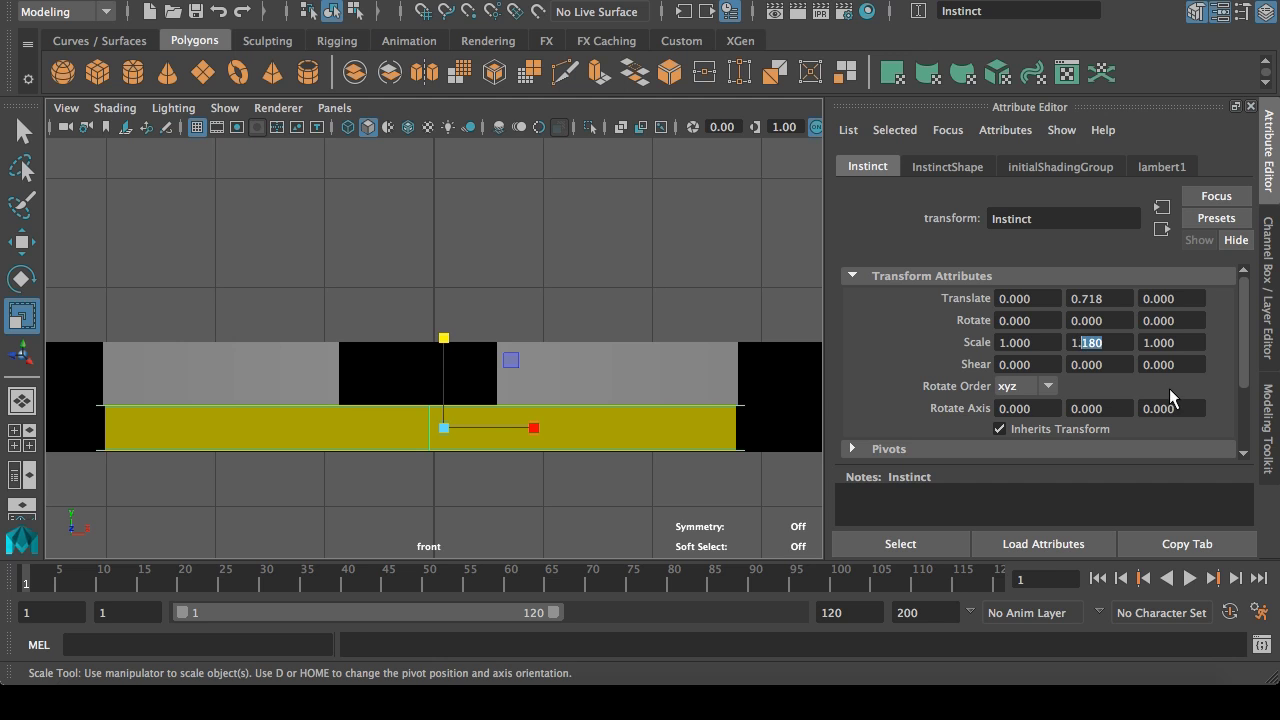
text(200)
key(Return)
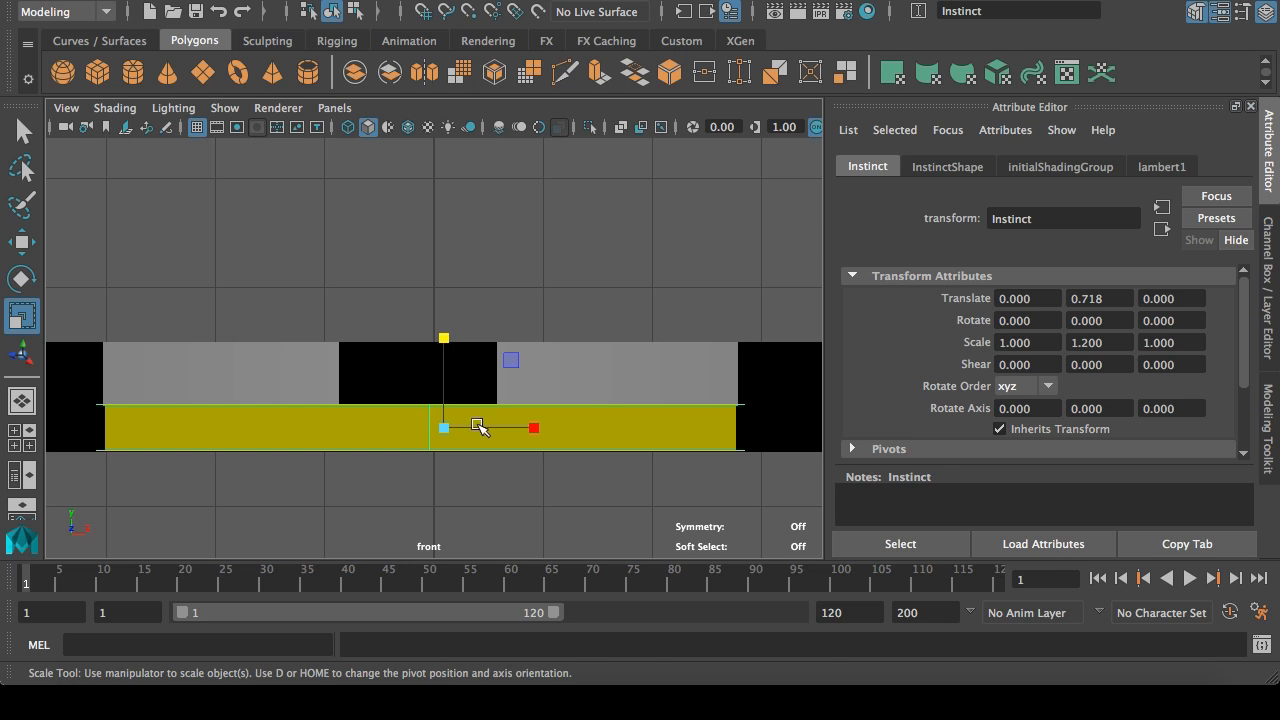
key(w)
scroll(510, 496, up, 3)
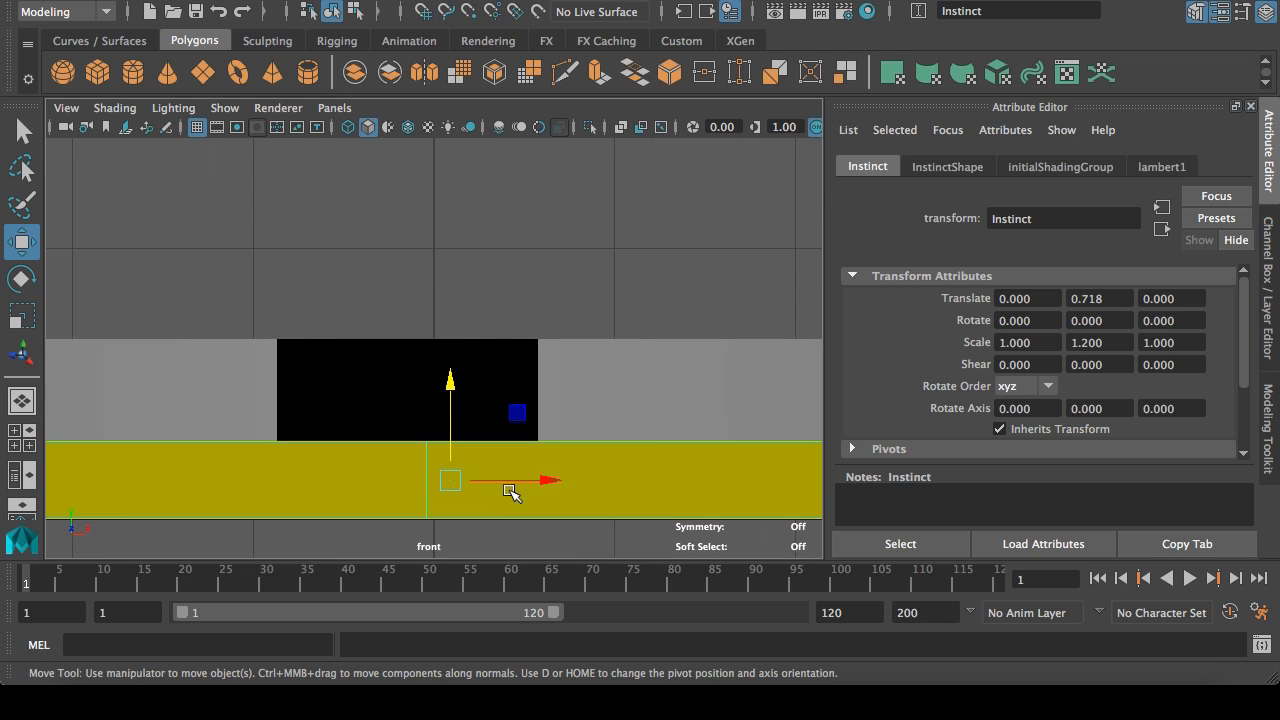
alt+middle_drag(663, 471, 469, 406)
drag(249, 317, 251, 314)
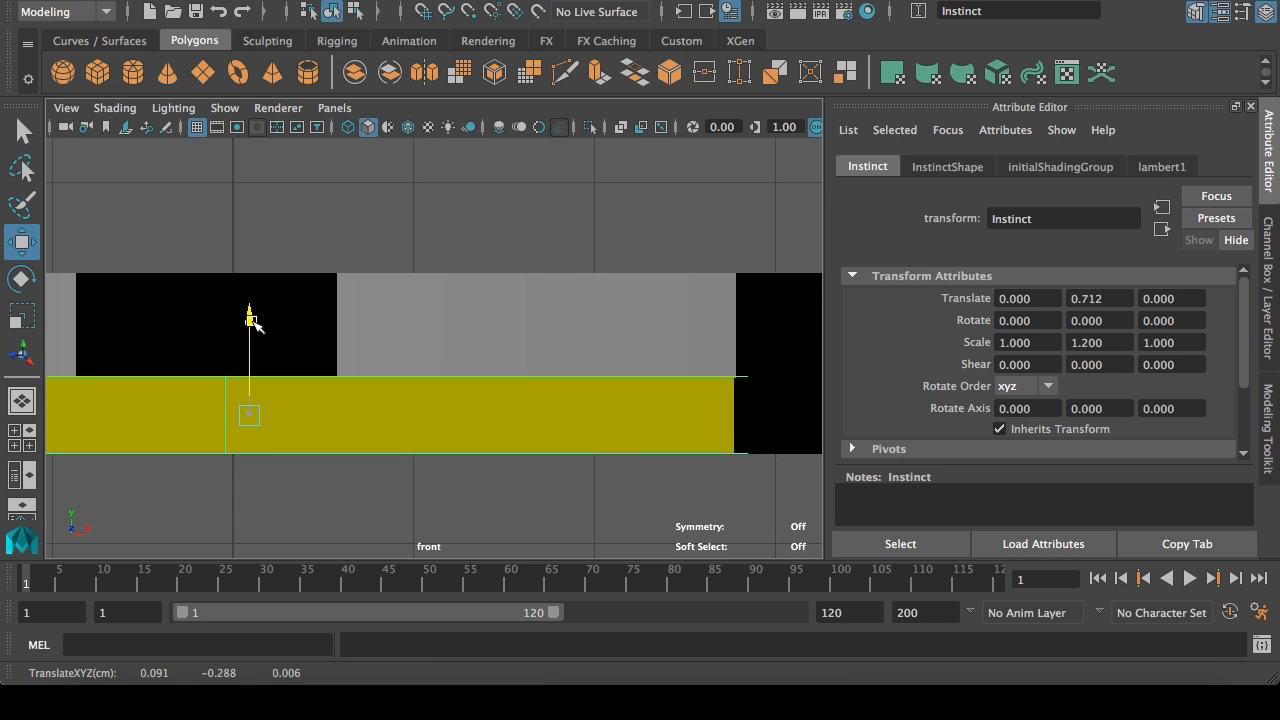
Step: Set the Instinct mesh's Scale Y to 1.250 and raise the mesh to about 0.723 along Y
key(space)
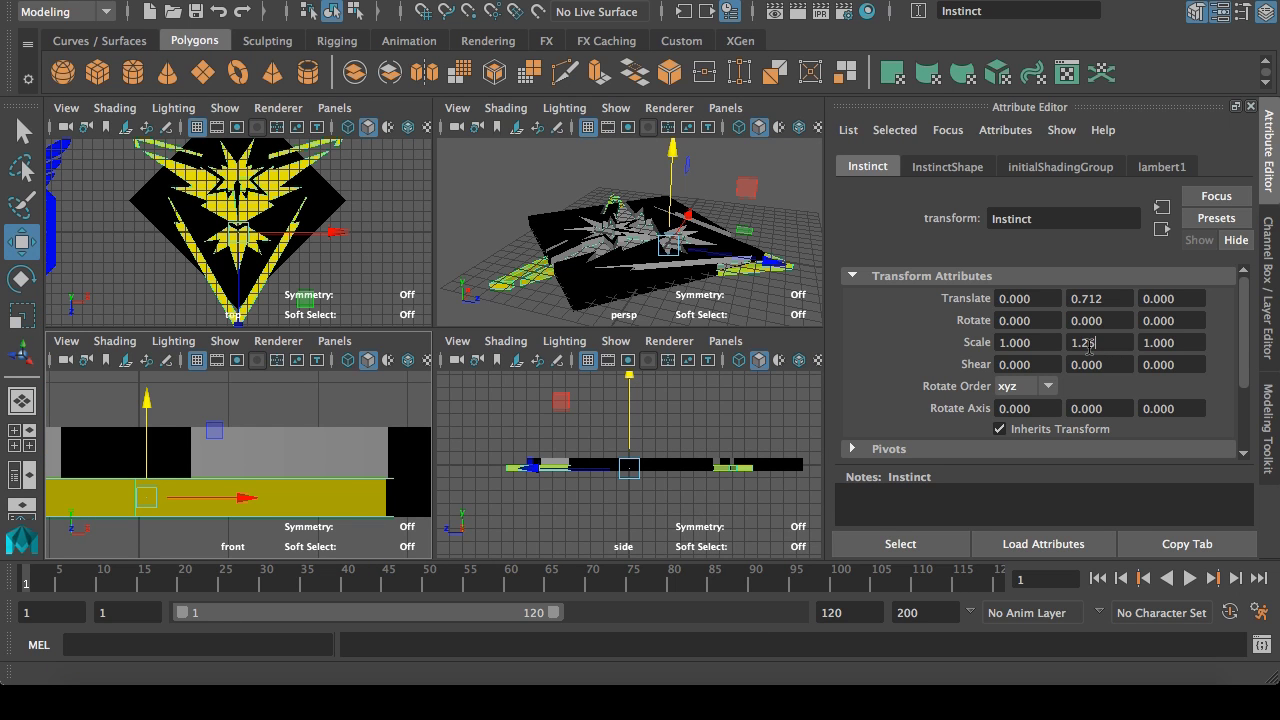
key(Return)
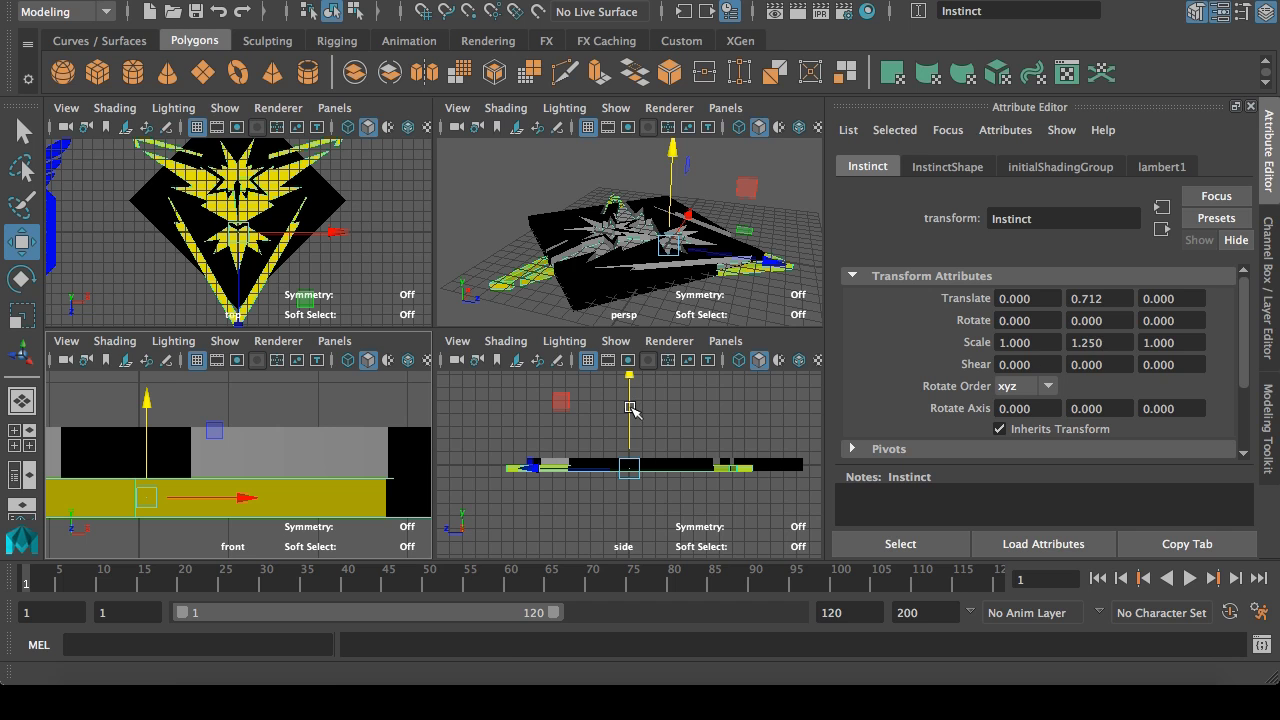
key(space)
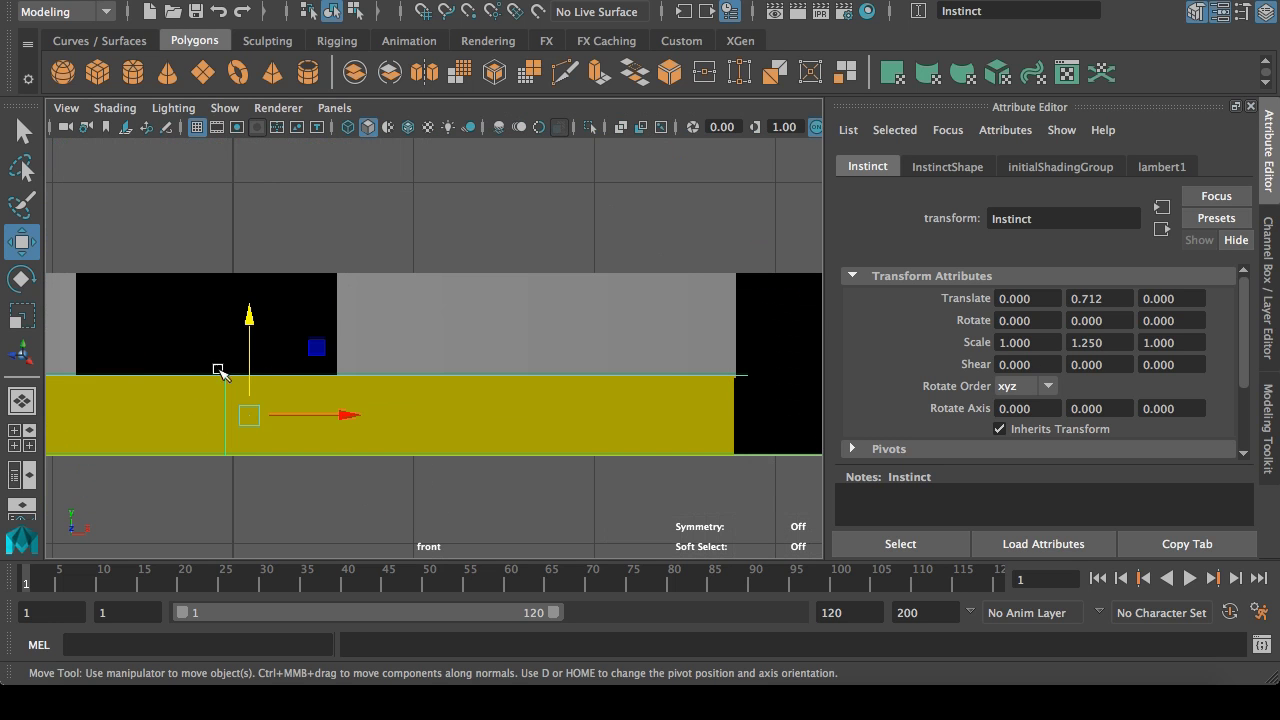
drag(250, 330, 252, 324)
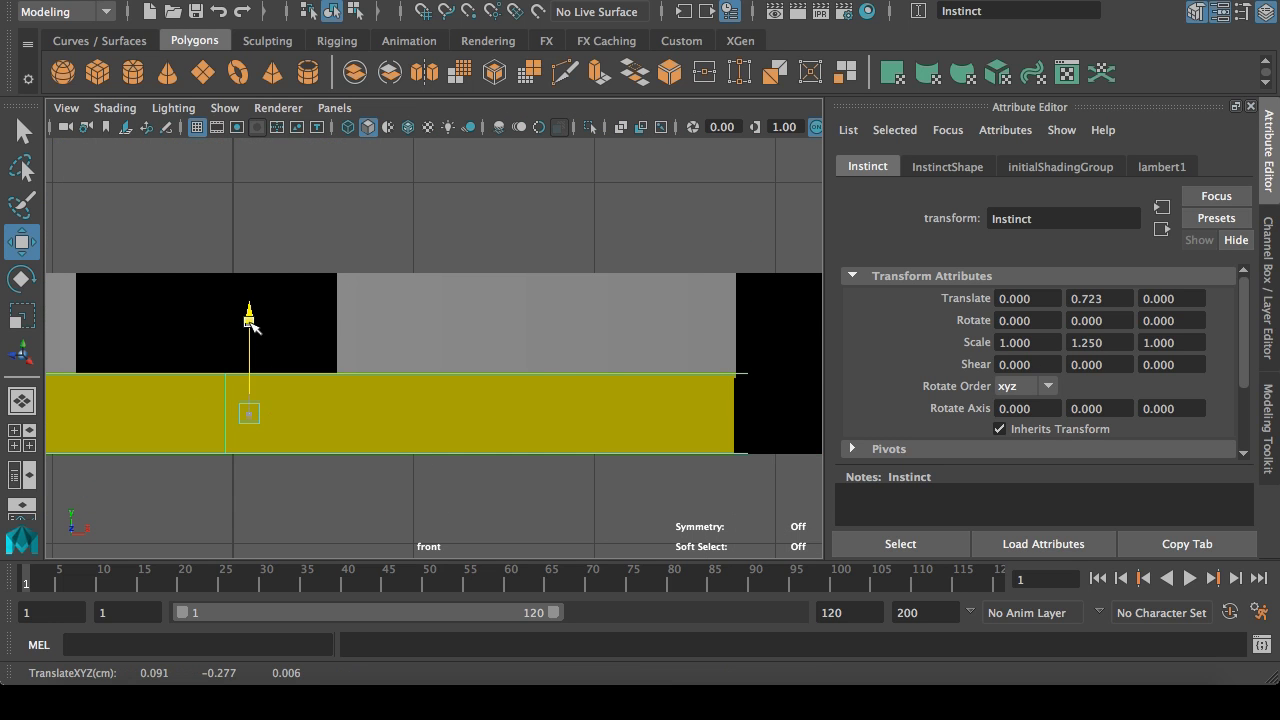
Step: Increase the Instinct mesh's Scale Y to 1.400 and raise the mesh to about 0.745 along Y, aligning its underside with the slab's
key(space)
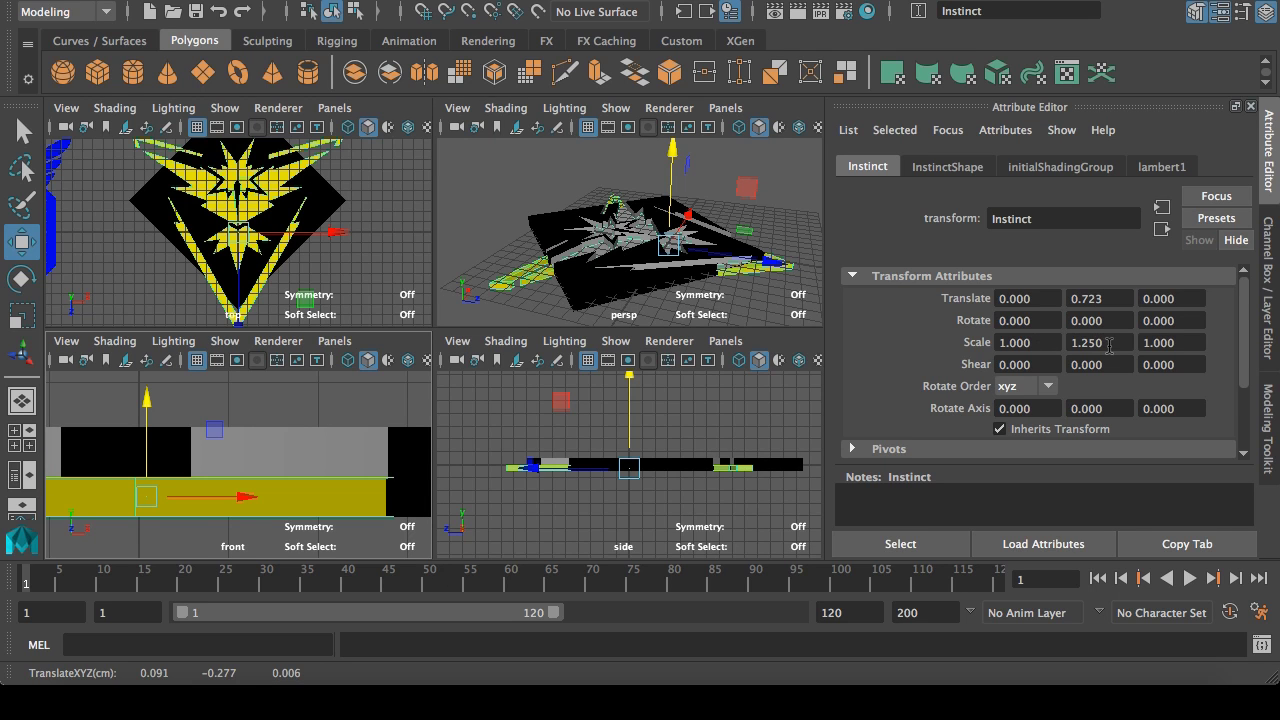
text(300)
key(Return)
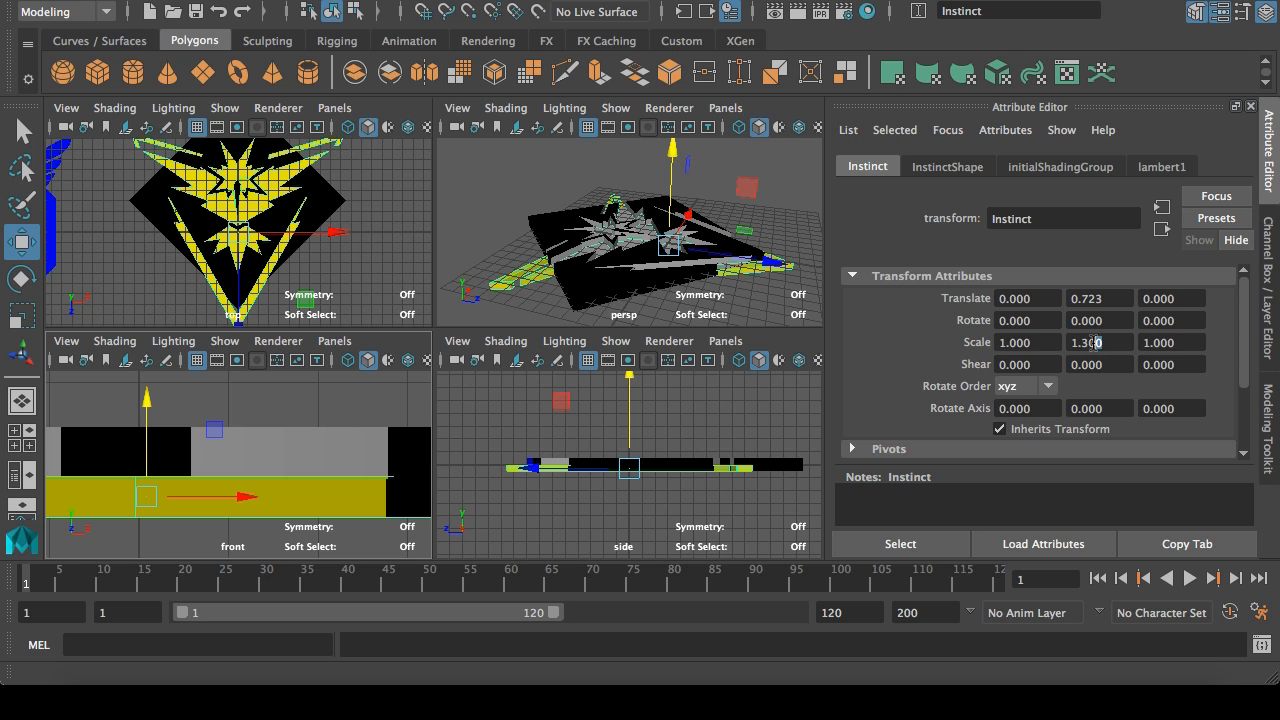
text(400)
key(Return)
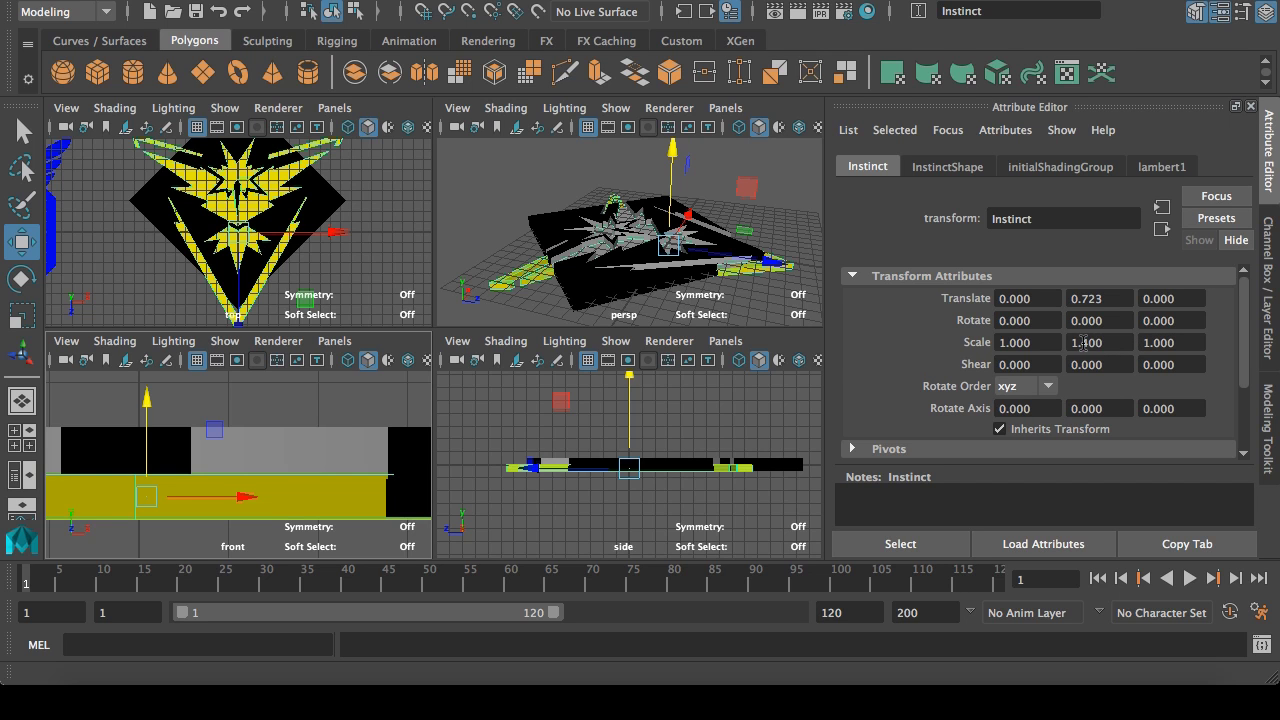
key(space)
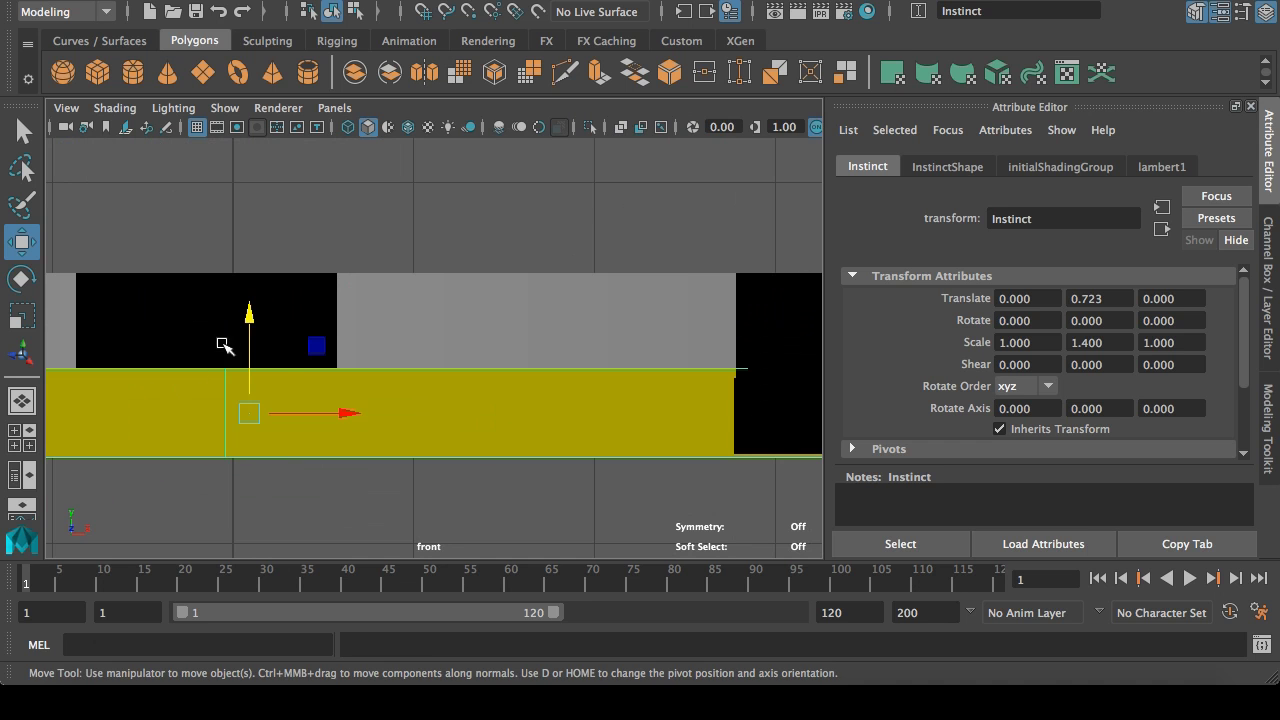
drag(249, 317, 251, 313)
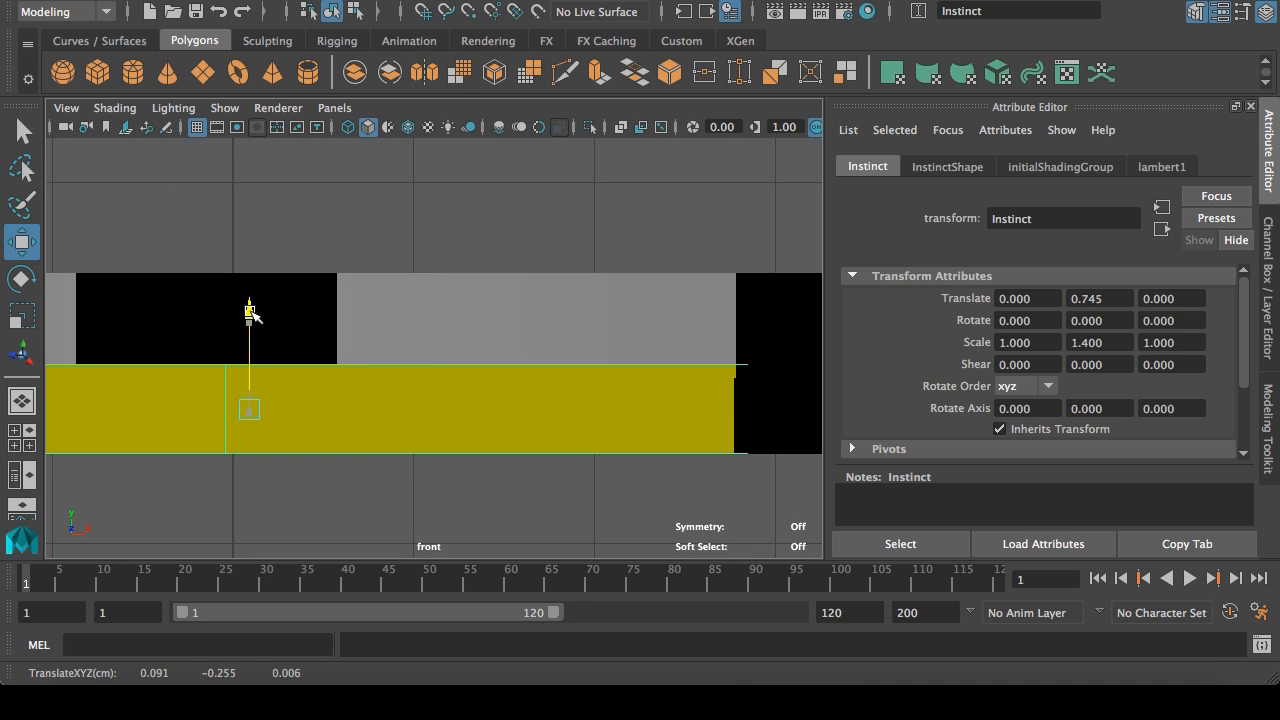
Step: Examine the fit of the yellow emblem in the black slab from several angles in the perspective view
key(space)
key(space)
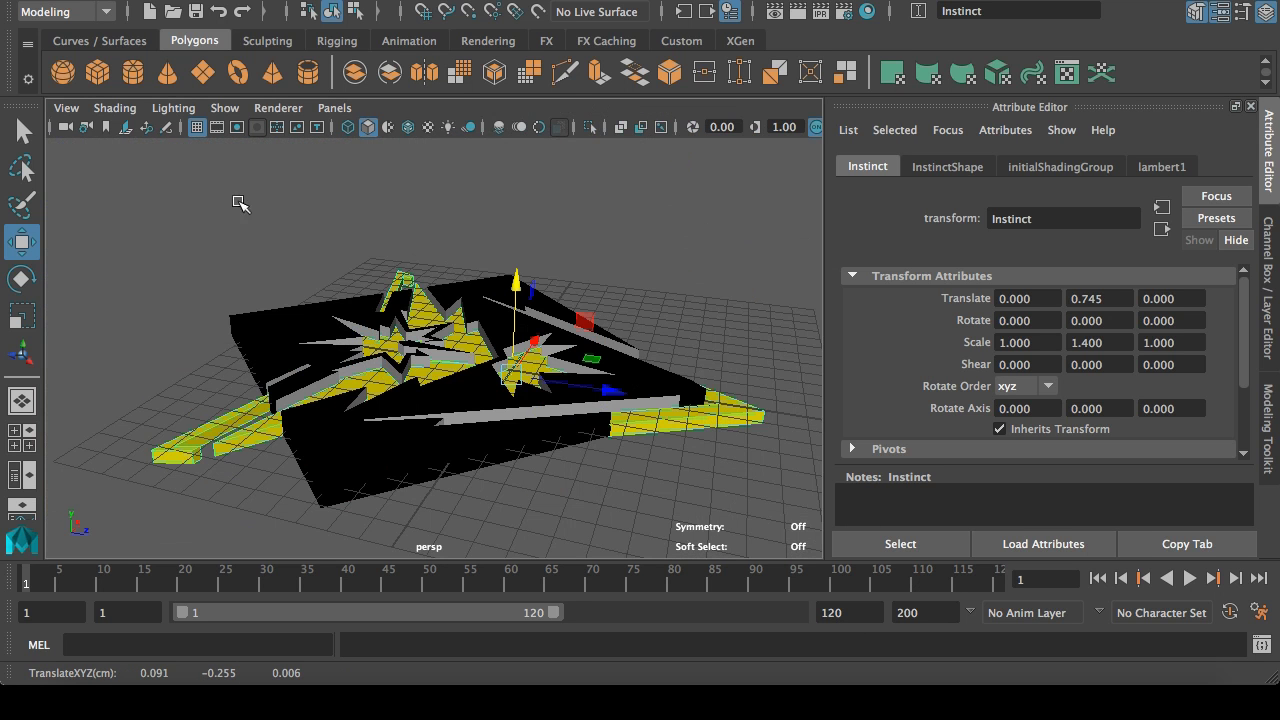
click(20, 132)
alt+drag(186, 240, 491, 300)
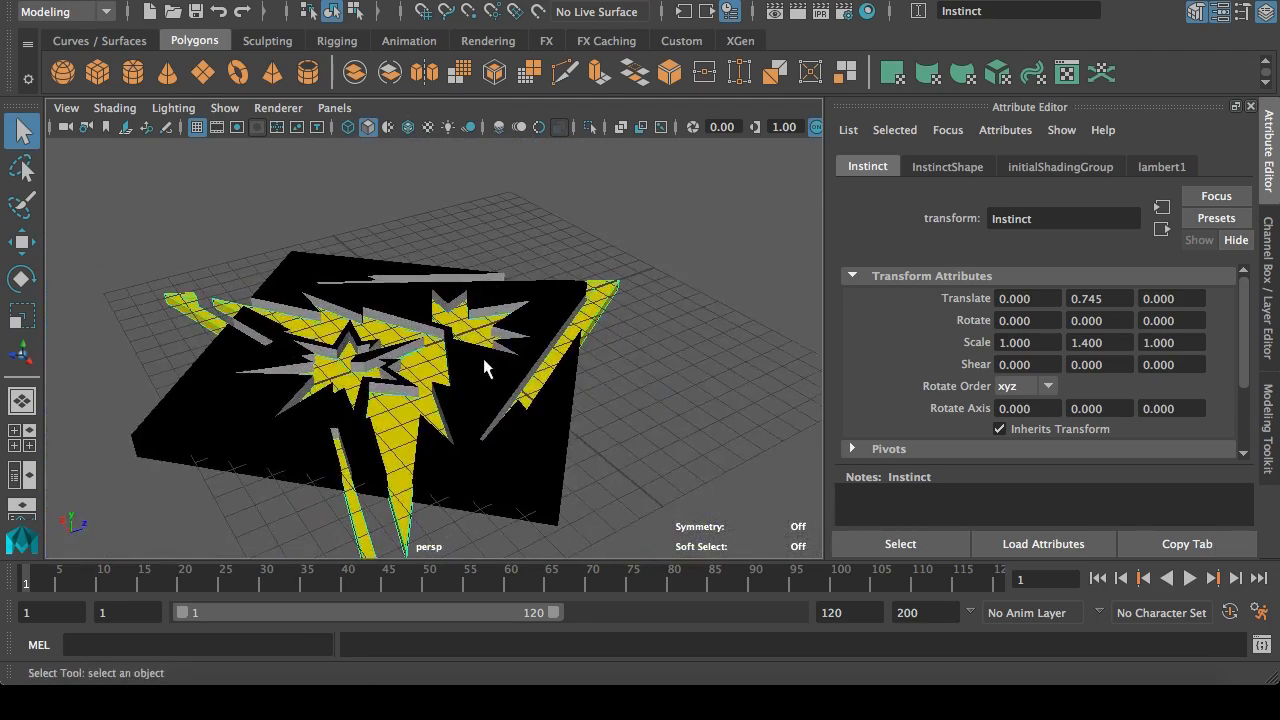
alt+drag(555, 368, 472, 438)
scroll(481, 440, down, 3)
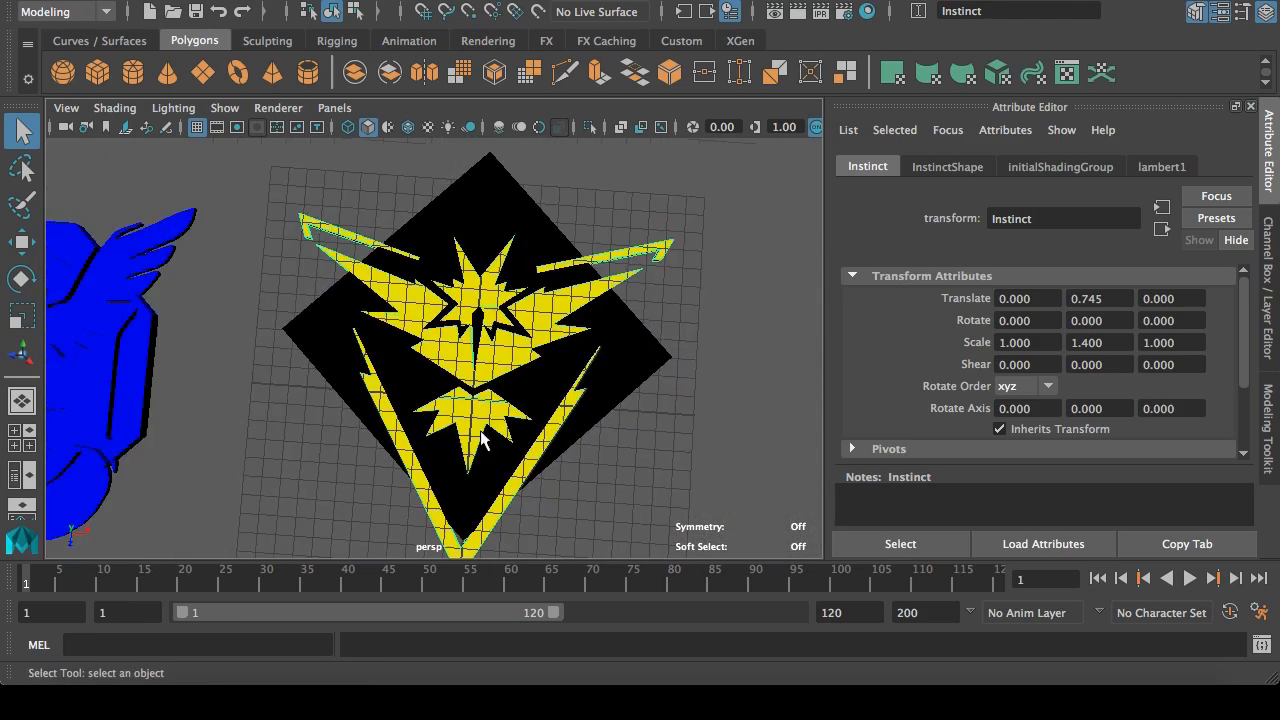
alt+drag(607, 388, 354, 393)
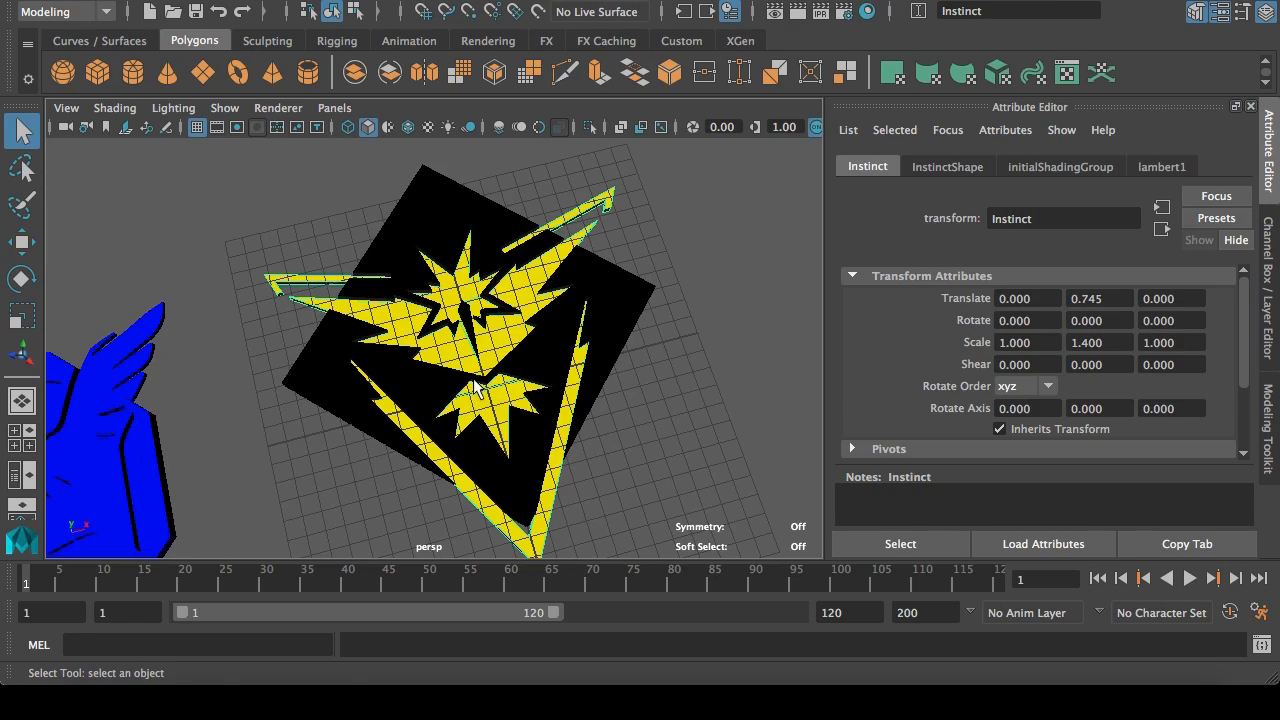
alt+drag(452, 408, 665, 324)
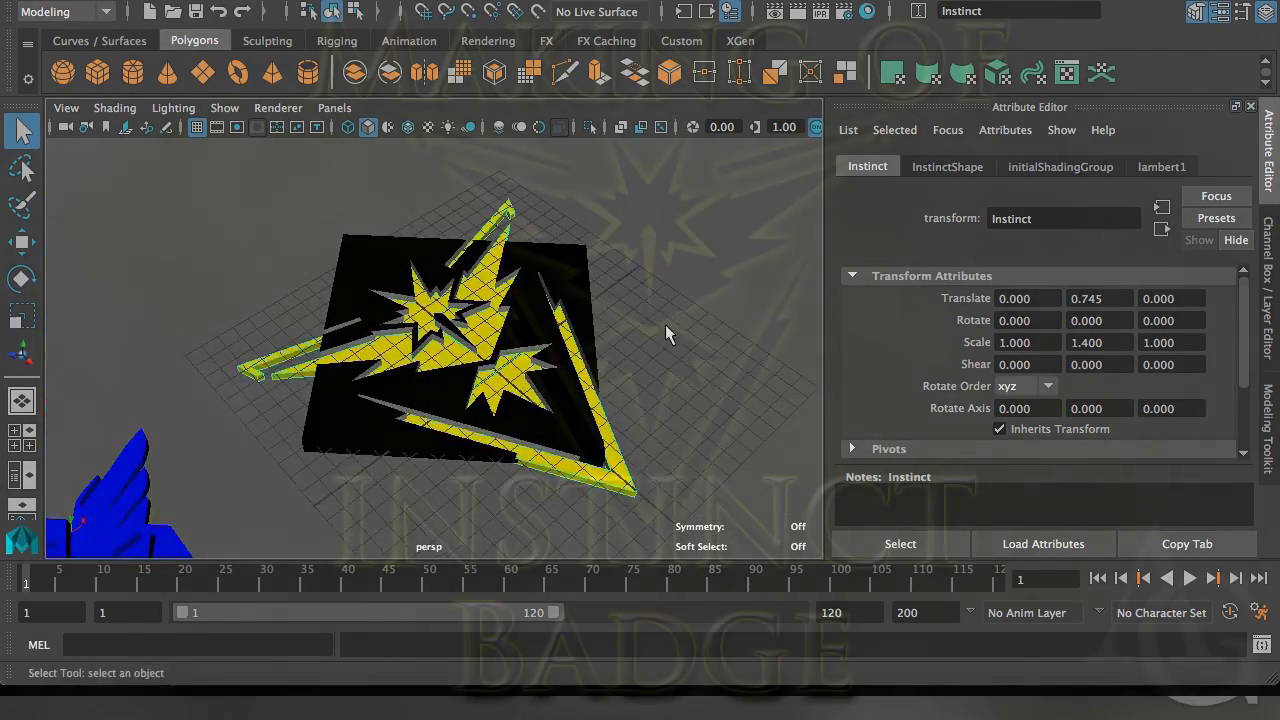